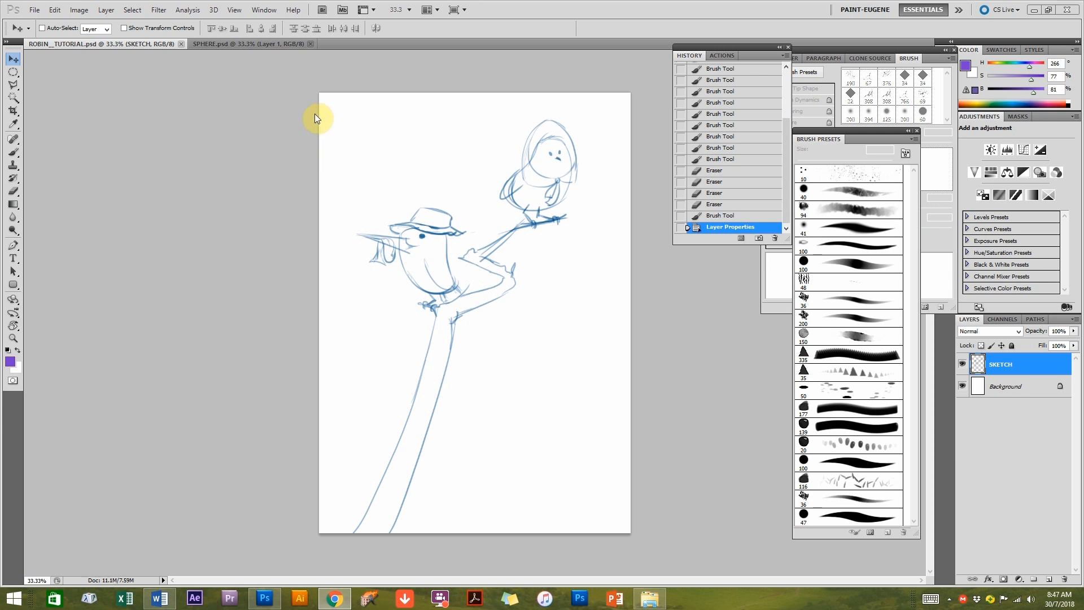
Bring the SPHERE.psd document forward, and in Word add the line "-MARQUEE – Square or Elliptical" beneath painting step 1.
click(249, 41)
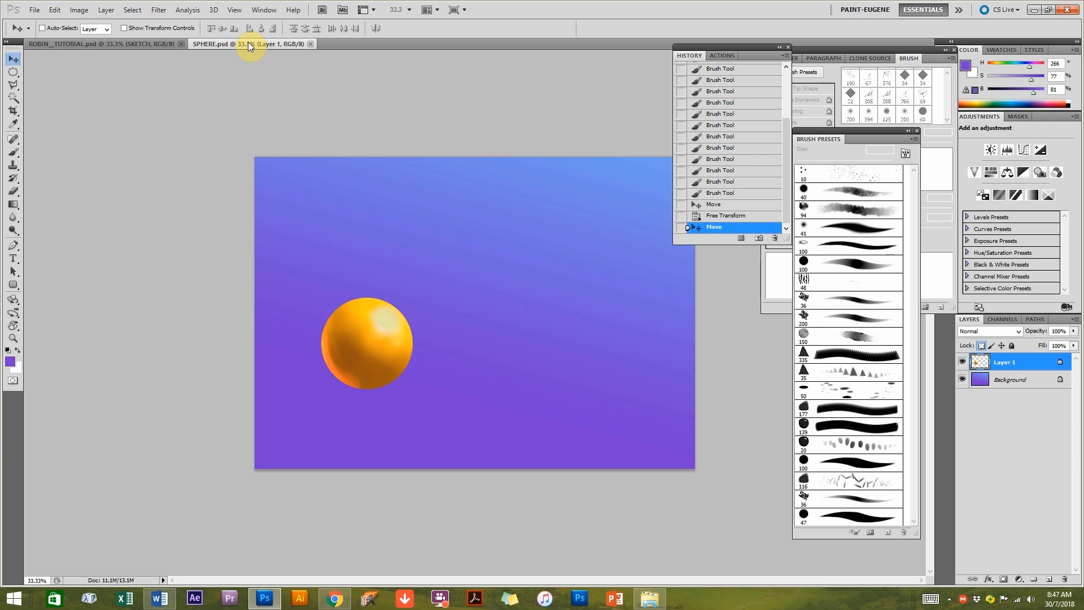
click(171, 600)
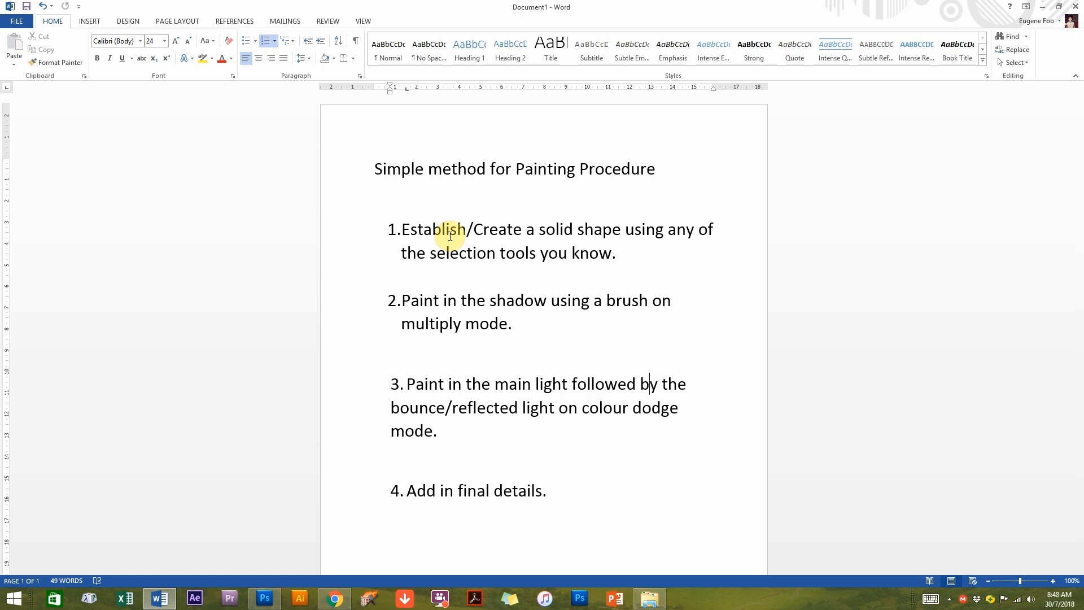
click(616, 251)
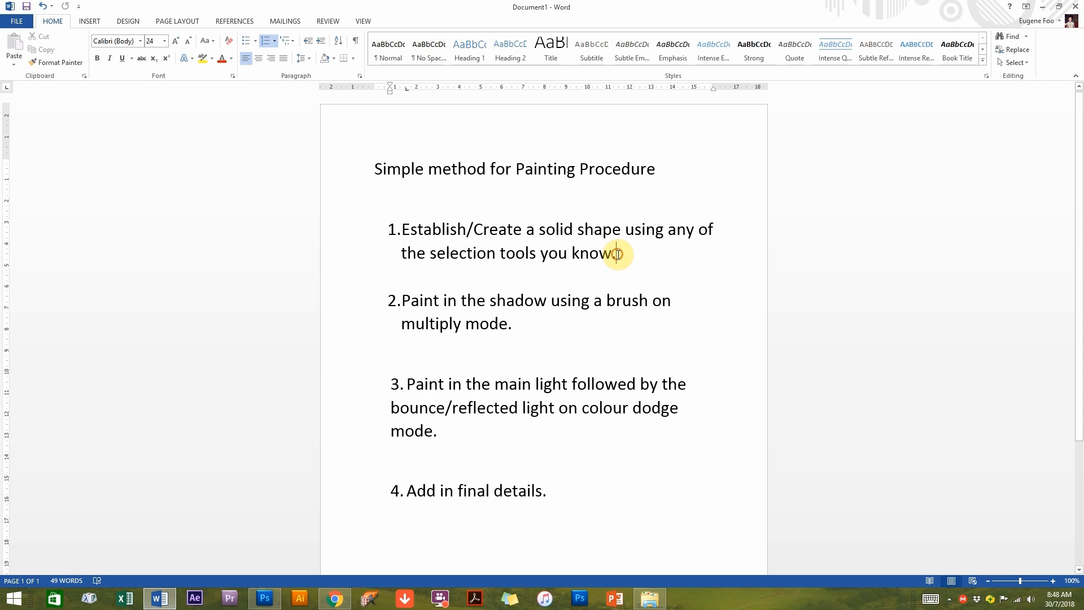
key(Return)
key(BackSpace)
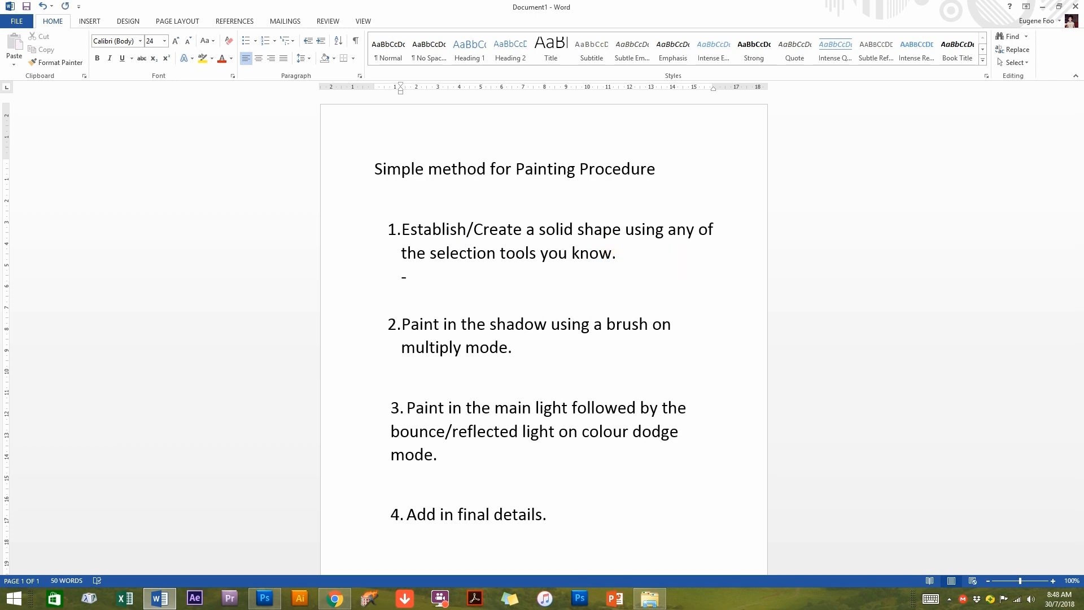
text(-MARQUEE - Sq)
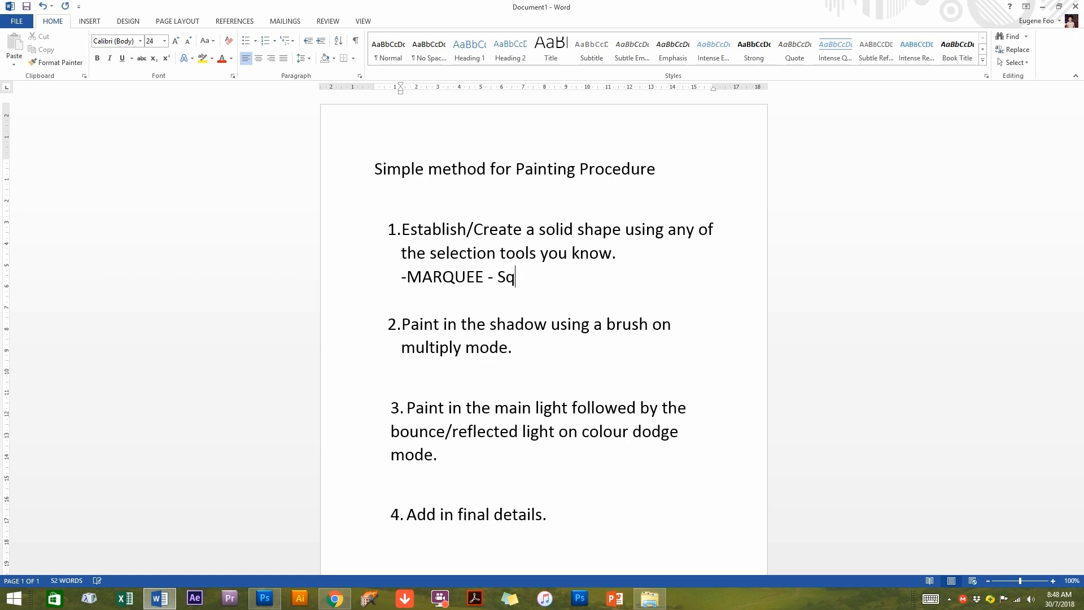
text(uare or Elliptical)
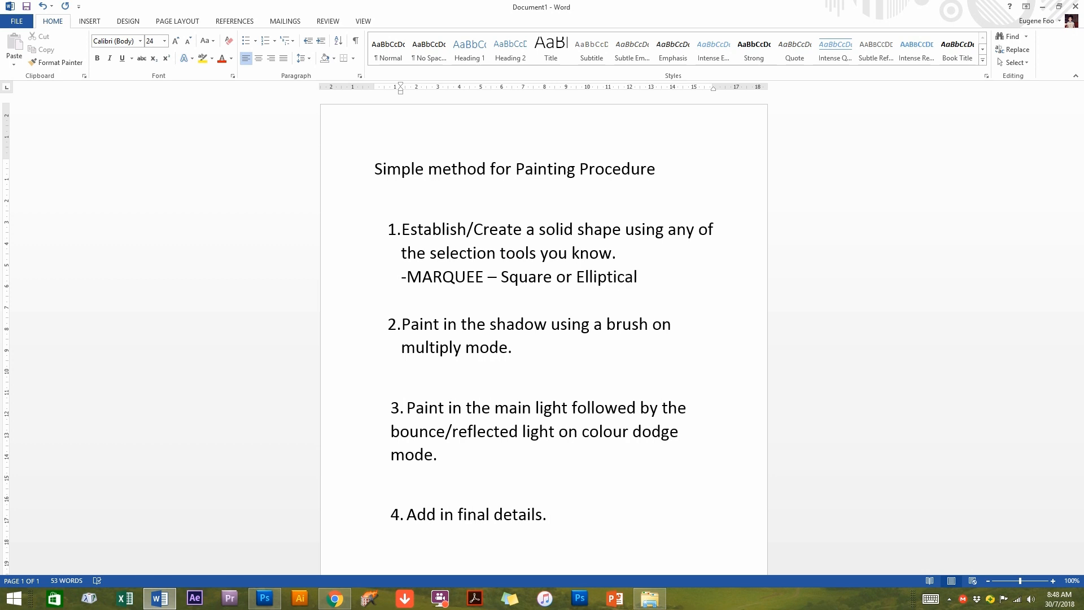
Add the line "-LASSO – Free, Polygonal" below the MARQUEE line.
key(Return)
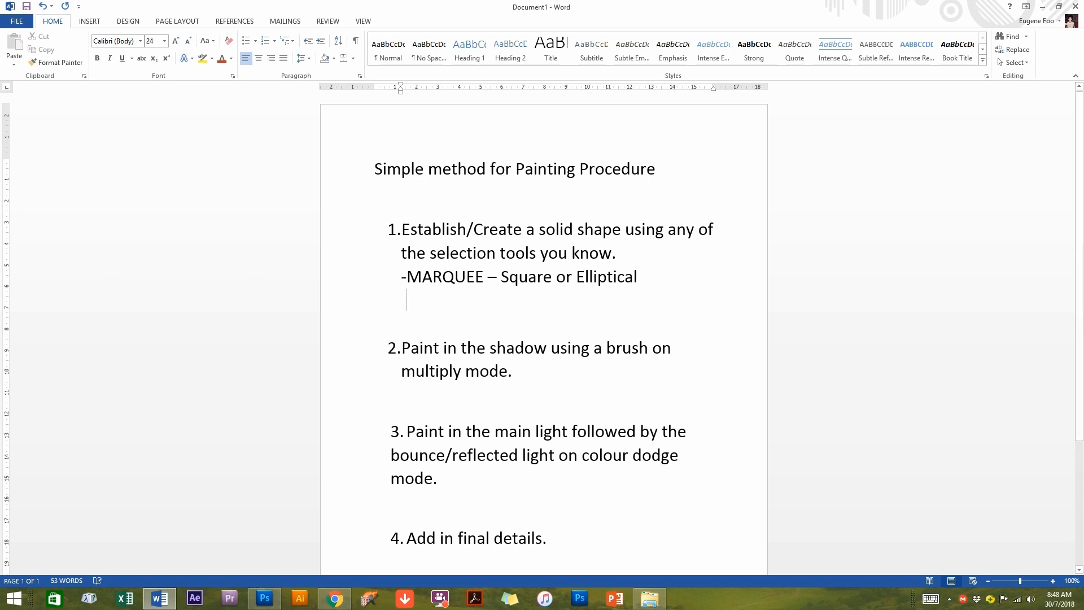
text(-LASS)
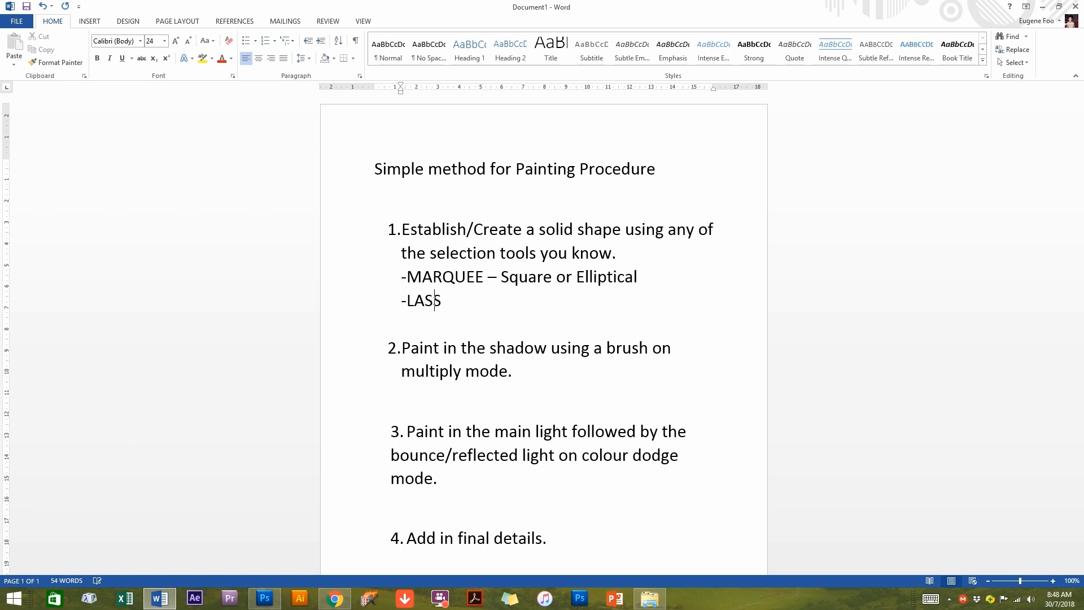
text(O - Free,)
text(Polygo)
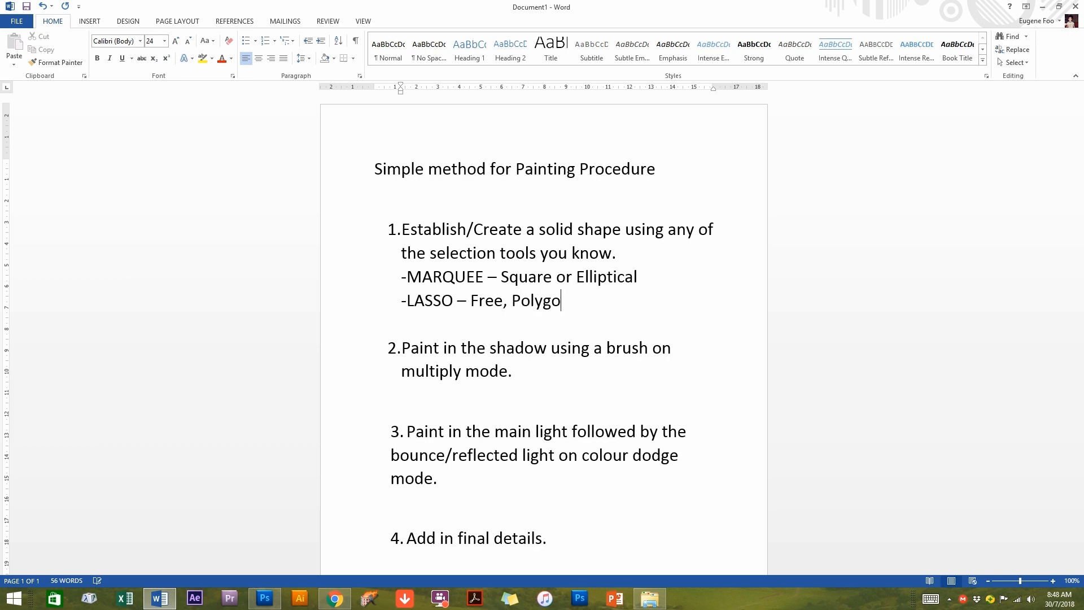
text(nal)
Switch to Photoshop and examine the available variants of the Marquee, Lasso and Pen tools.
click(265, 599)
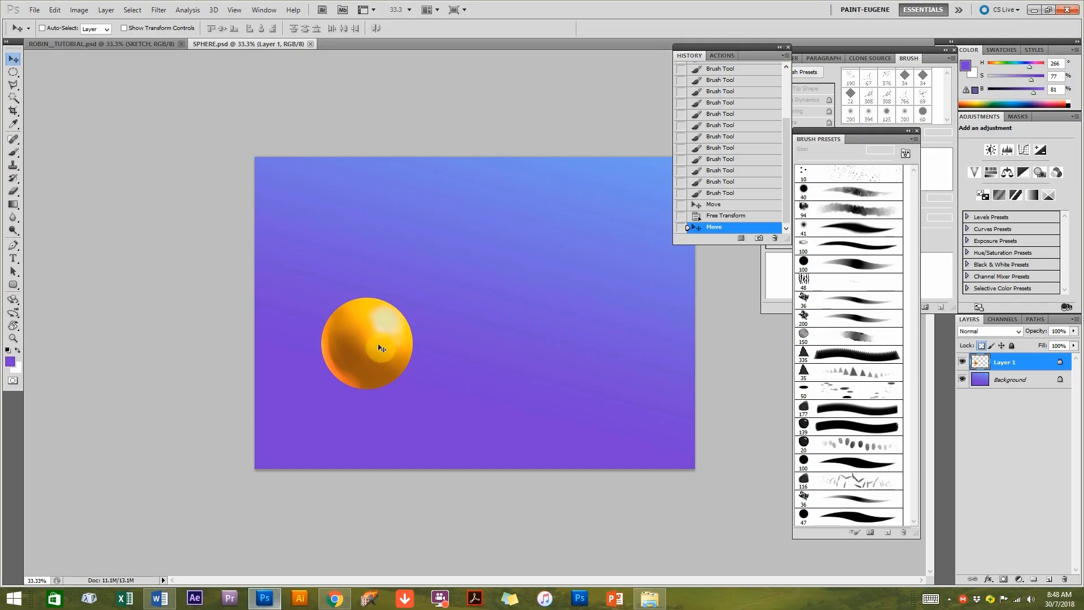
click(15, 73)
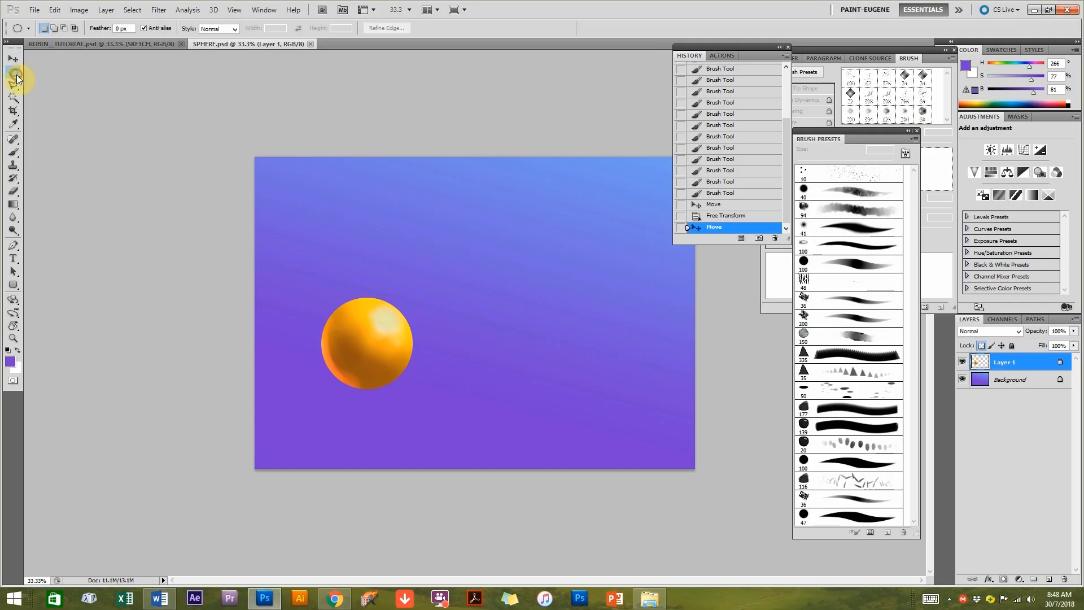
click(17, 79)
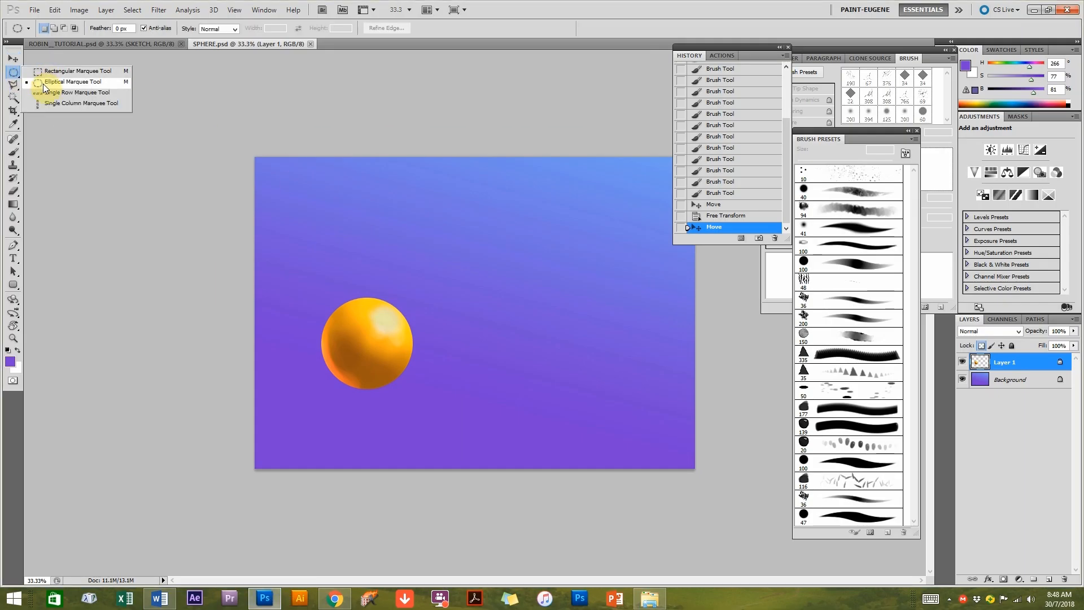
click(44, 84)
click(13, 84)
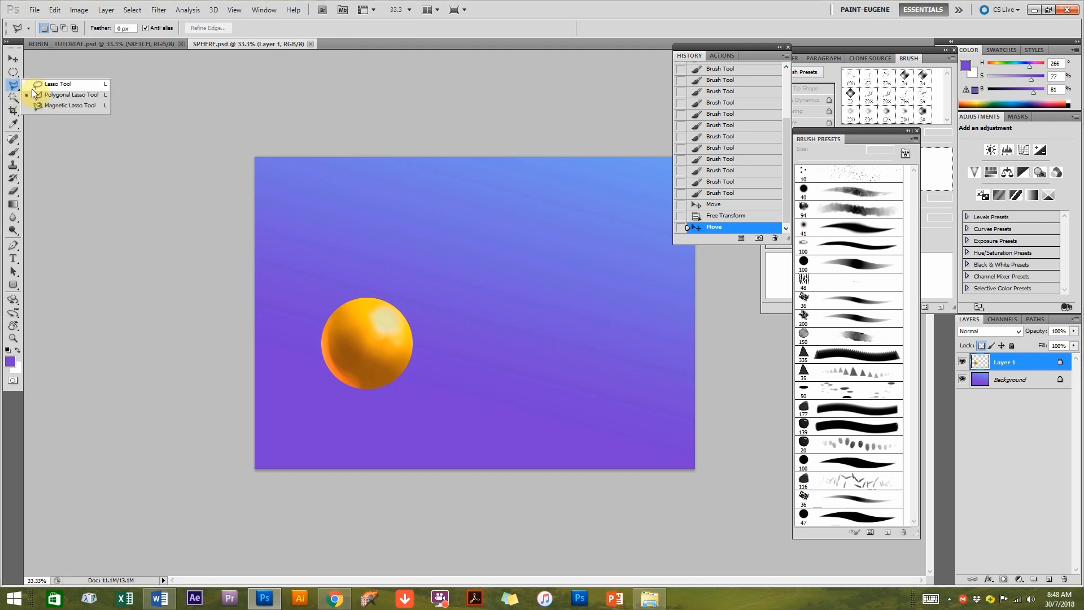
click(28, 95)
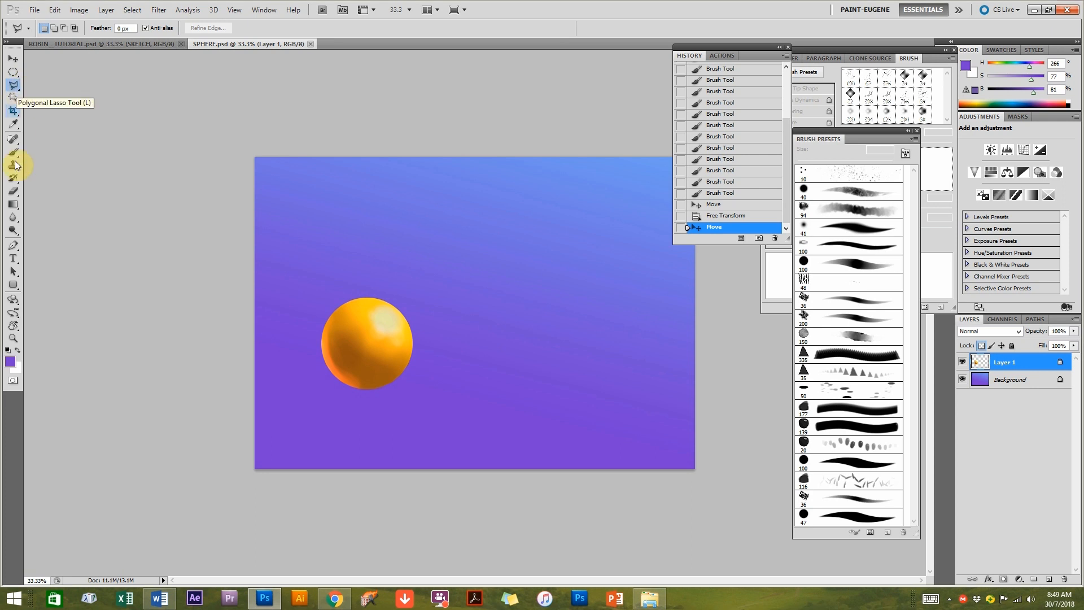
click(13, 245)
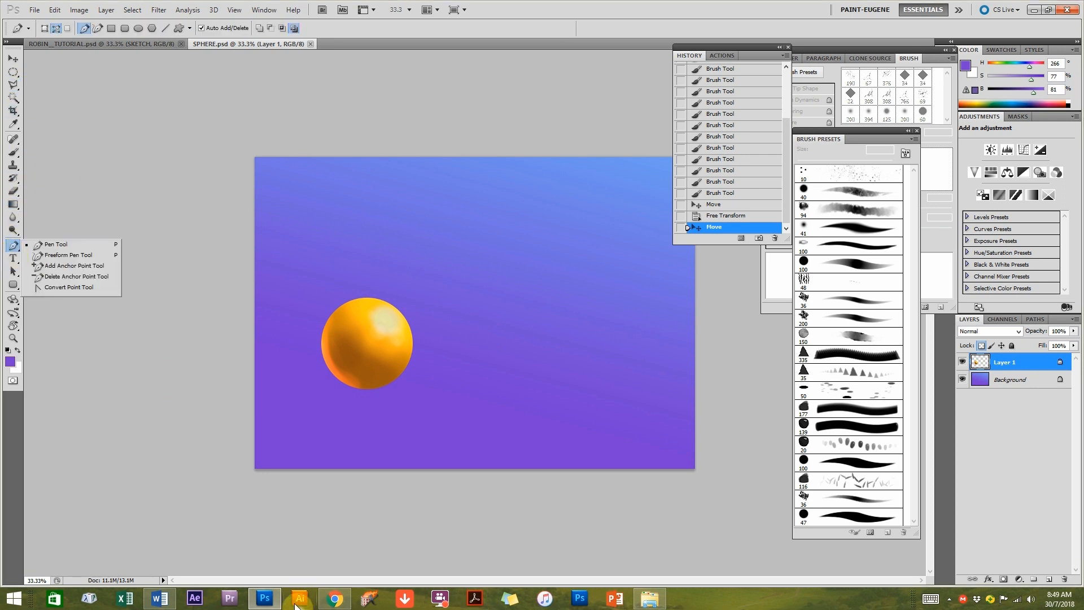
Switch to Word and add the line "-PEN – Any form" below the LASSO line.
click(160, 598)
click(614, 304)
key(Return)
text(-PEN)
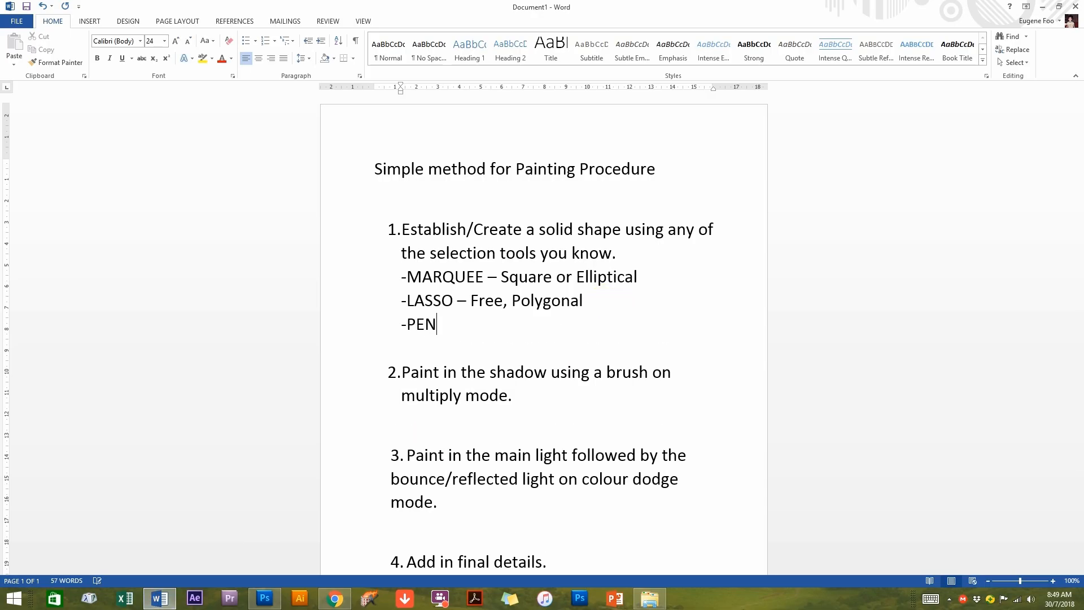
text( - Anymo)
key(BackSpace)
key(BackSpace)
text(form)
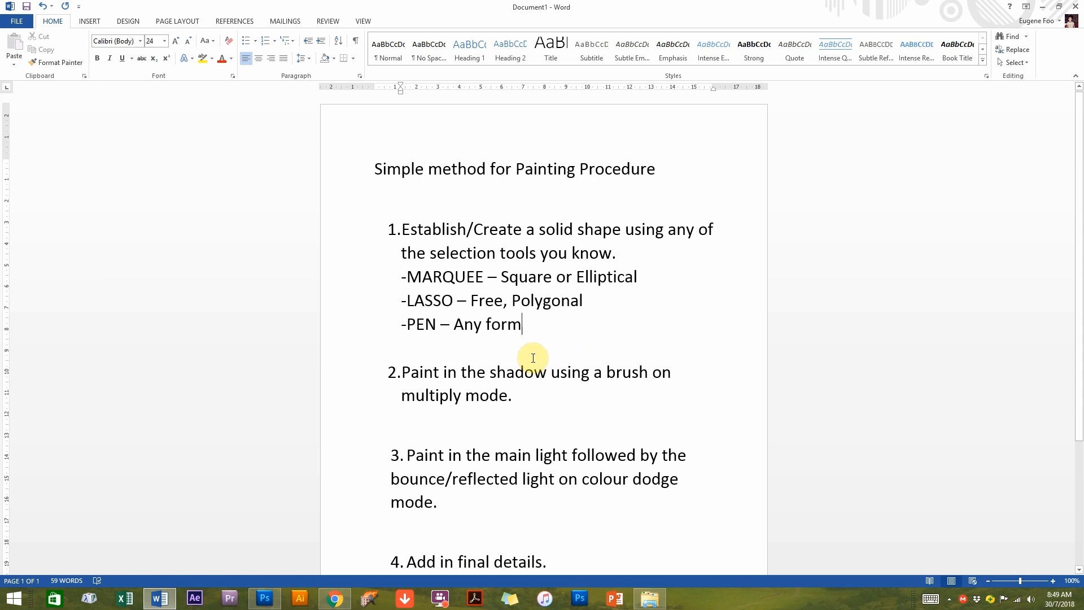
Switch to Photoshop and activate the Elliptical Marquee tool.
click(270, 601)
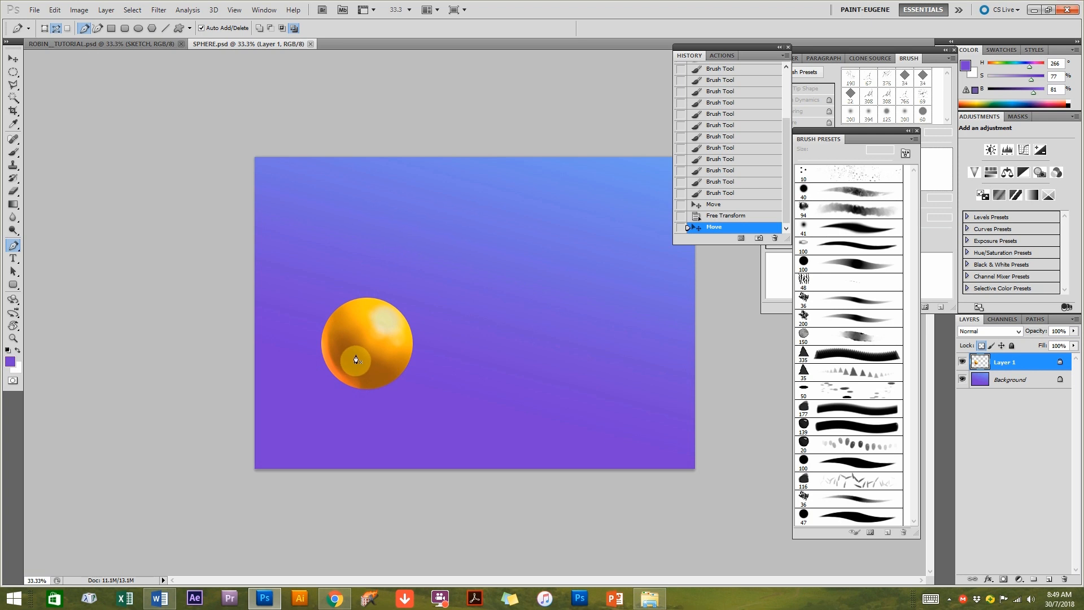
click(13, 72)
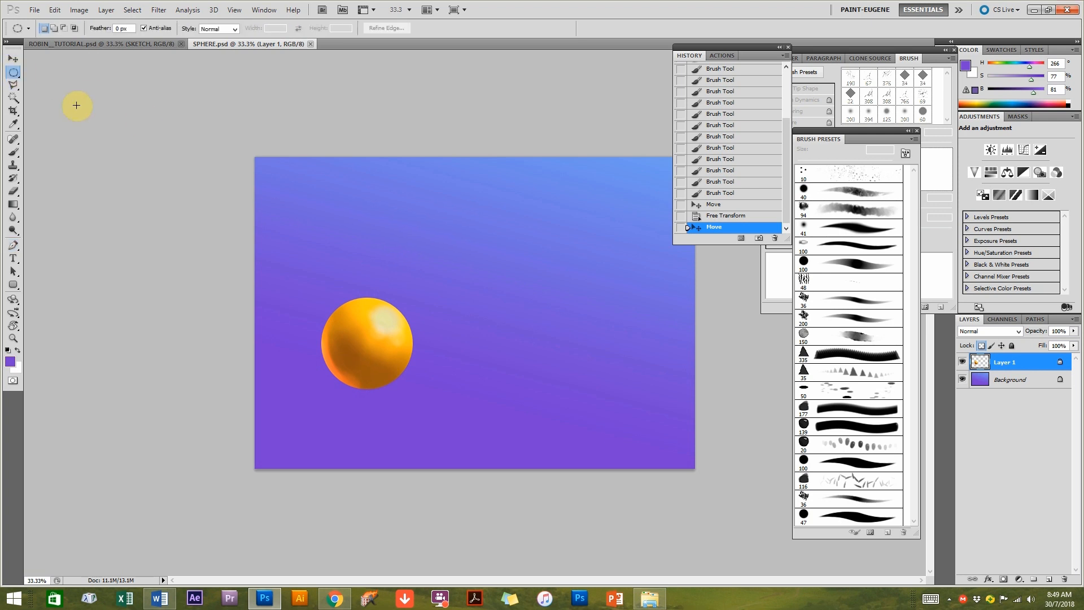
Switch to Word and review painting steps 2 to 4, from the multiply shadow to the final details.
click(160, 597)
click(465, 396)
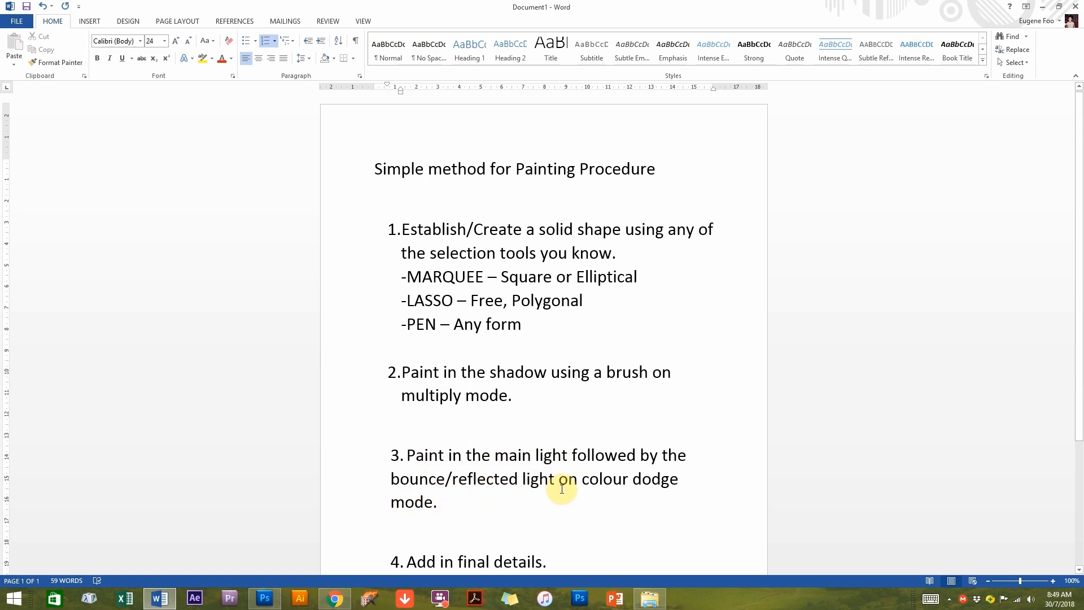
scroll(445, 510, down, 3)
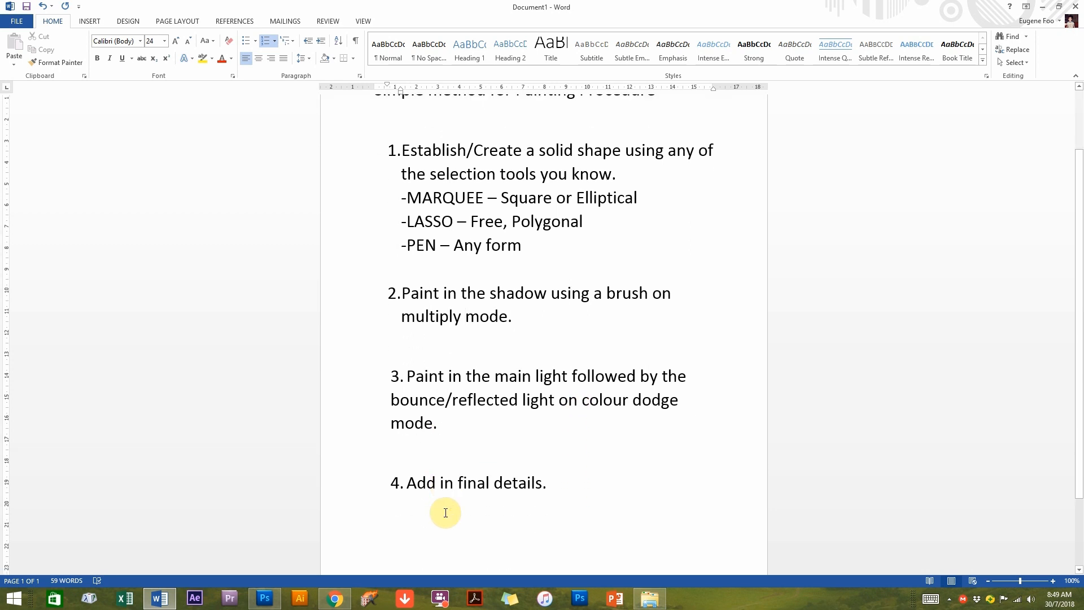
Switch to Photoshop and rename the orange sphere's layer SPHERE 1.
click(267, 593)
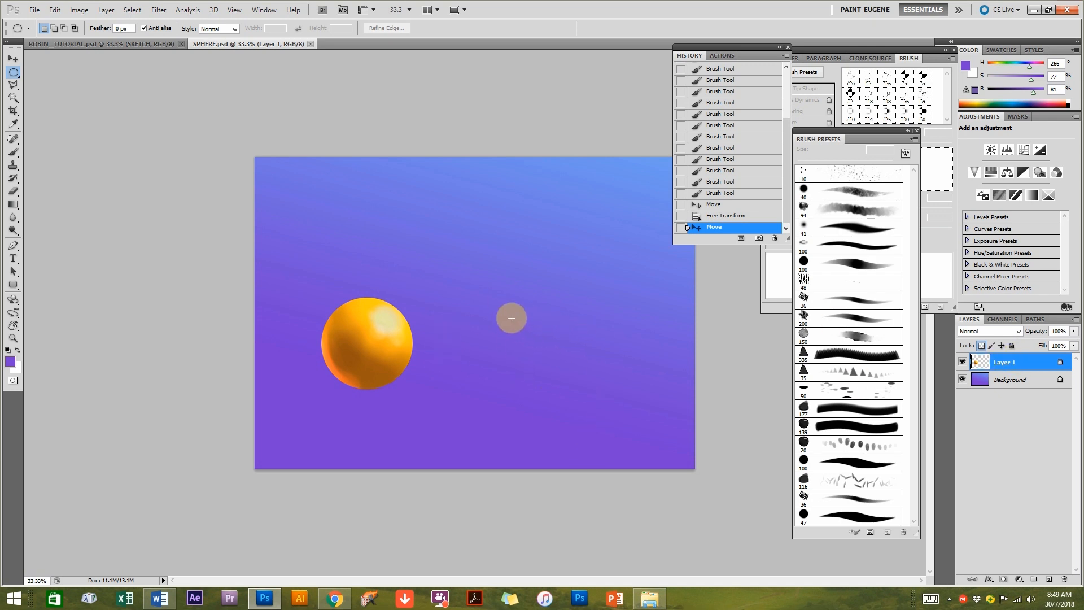
double_click(1008, 362)
text(SPHERE 1)
Add a new layer above SPHERE 1 and name it SPHERE 2.
click(1047, 580)
double_click(1010, 364)
text(SPHERE)
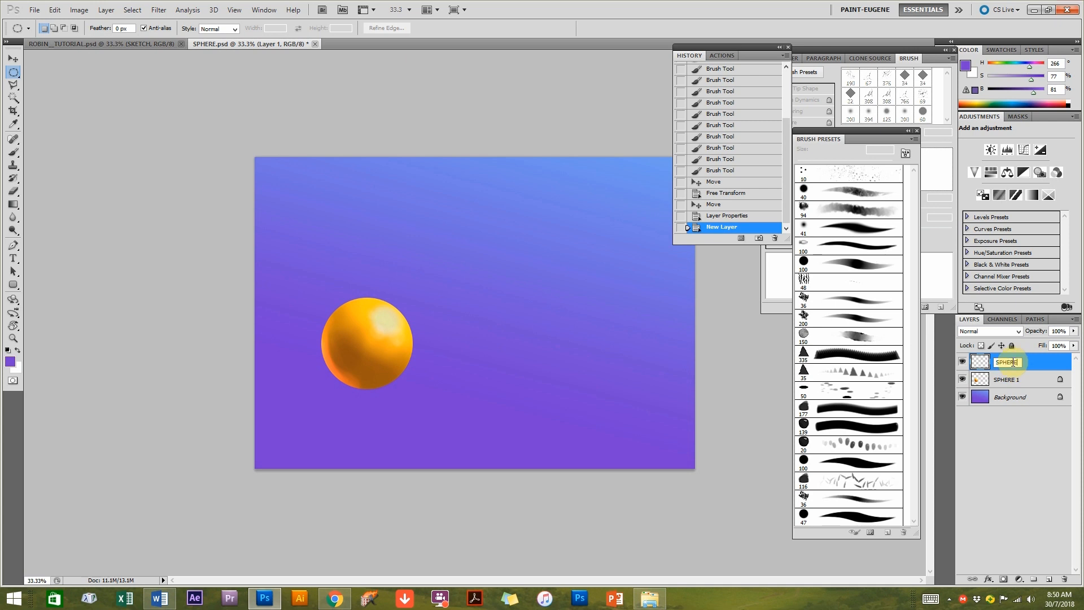
text( 2)
click(526, 322)
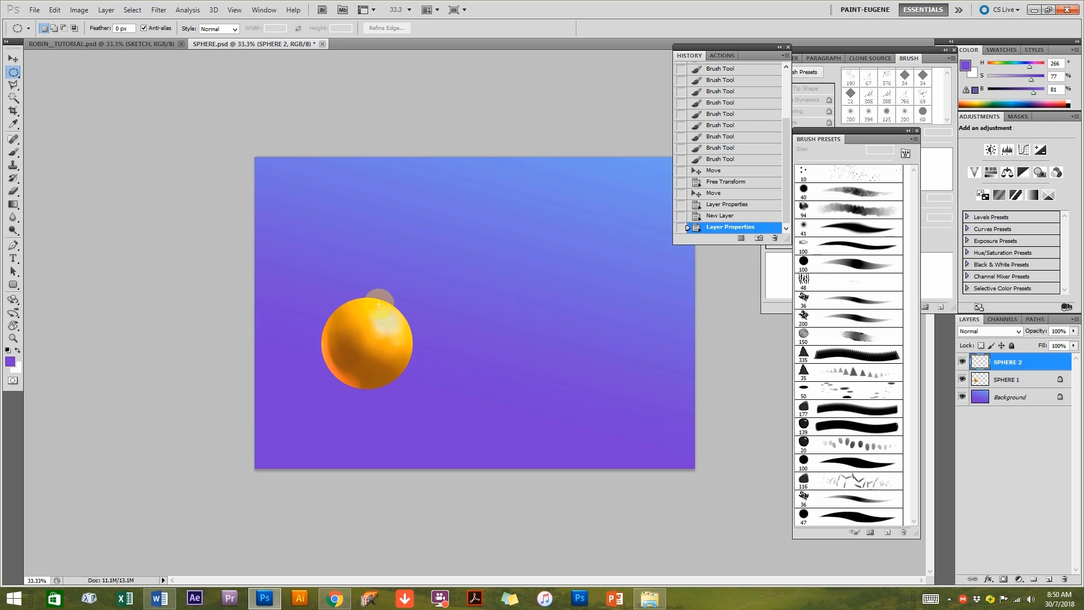
Draw a circular selection beside the orange sphere, slightly larger than it, and reposition it on the canvas.
drag(500, 299, 601, 398)
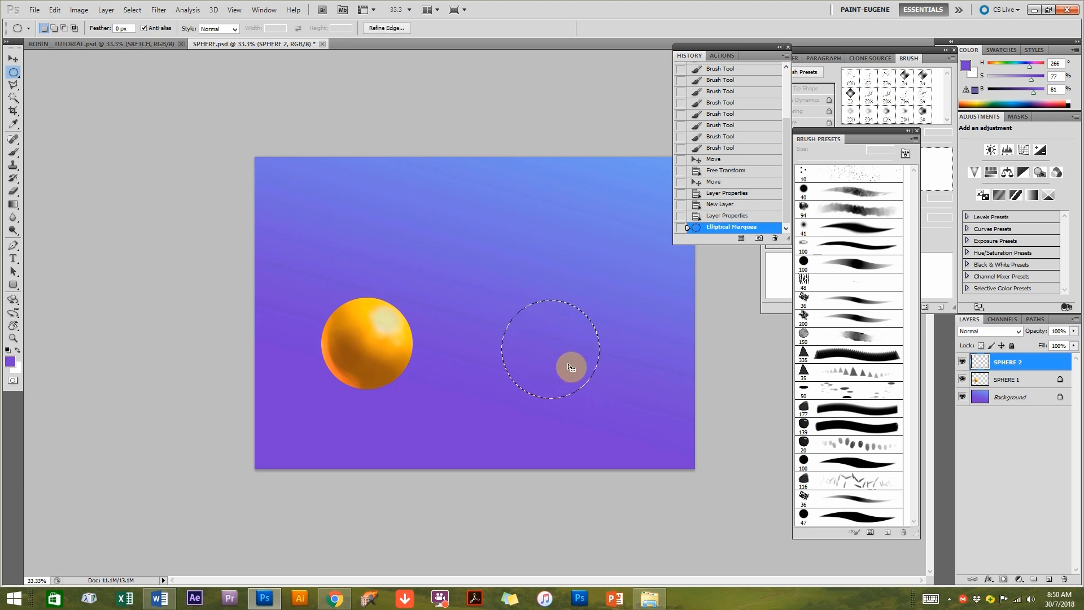
click(464, 286)
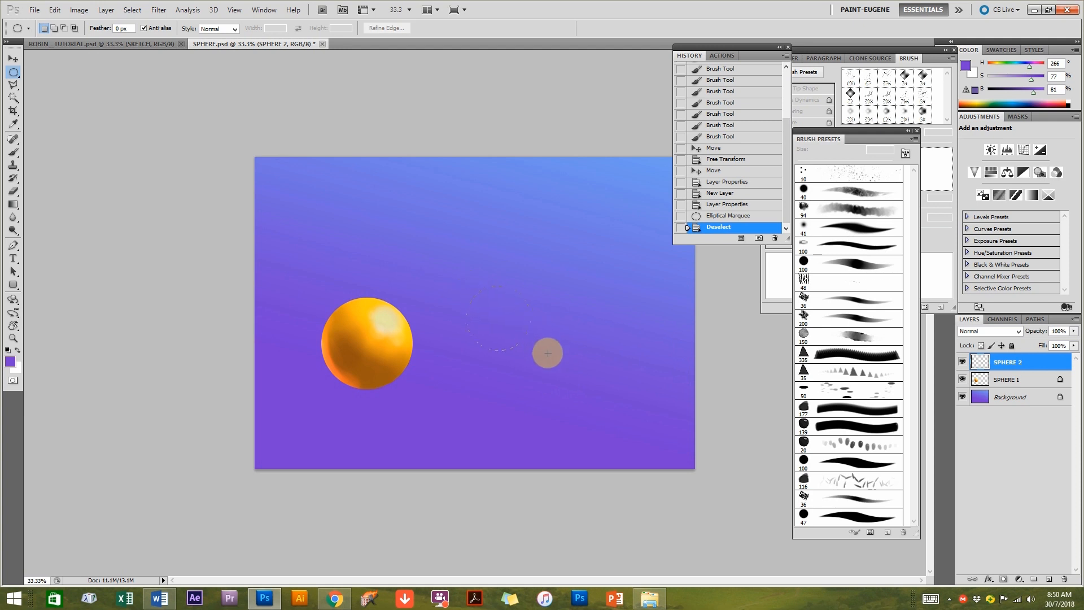
mouse_move(566, 375)
mouse_down()
mouse_move(576, 384)
mouse_move(524, 356)
mouse_move(579, 402)
mouse_move(519, 326)
mouse_move(587, 383)
mouse_move(565, 391)
mouse_up()
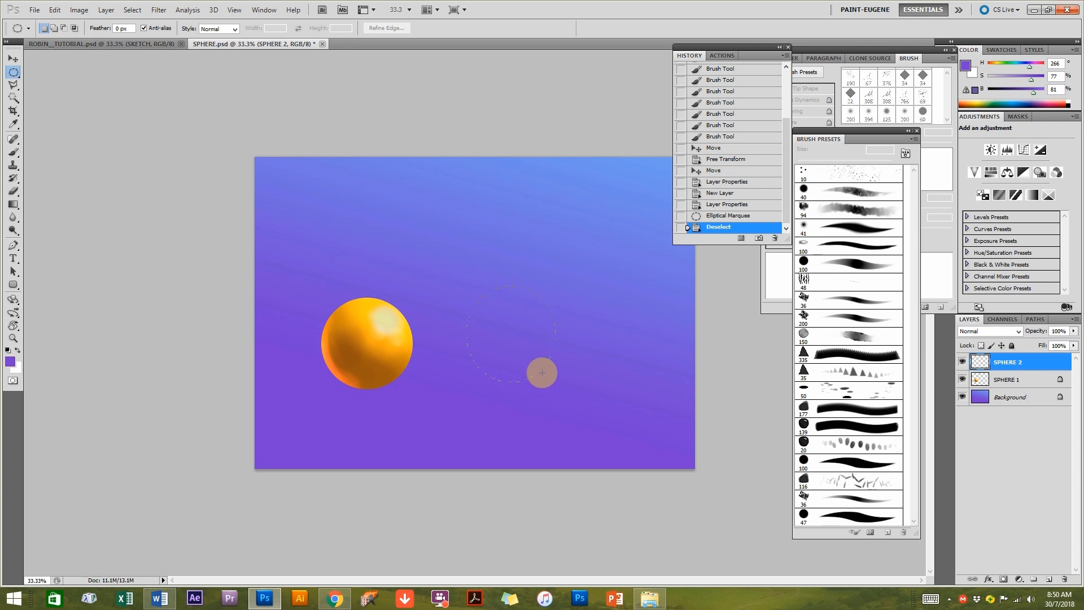
drag(580, 405, 588, 411)
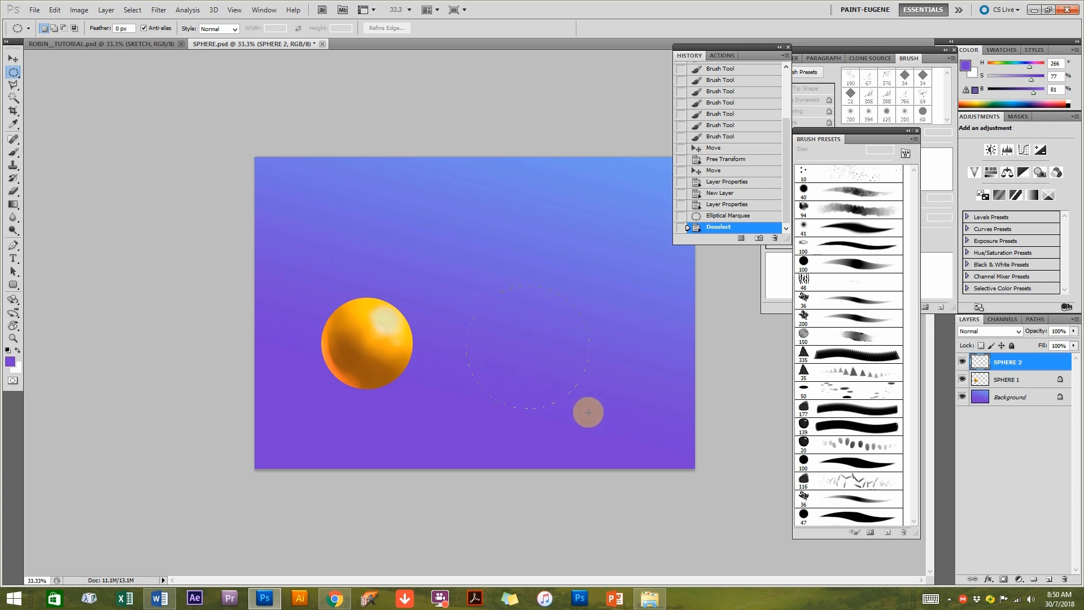
drag(549, 365, 537, 346)
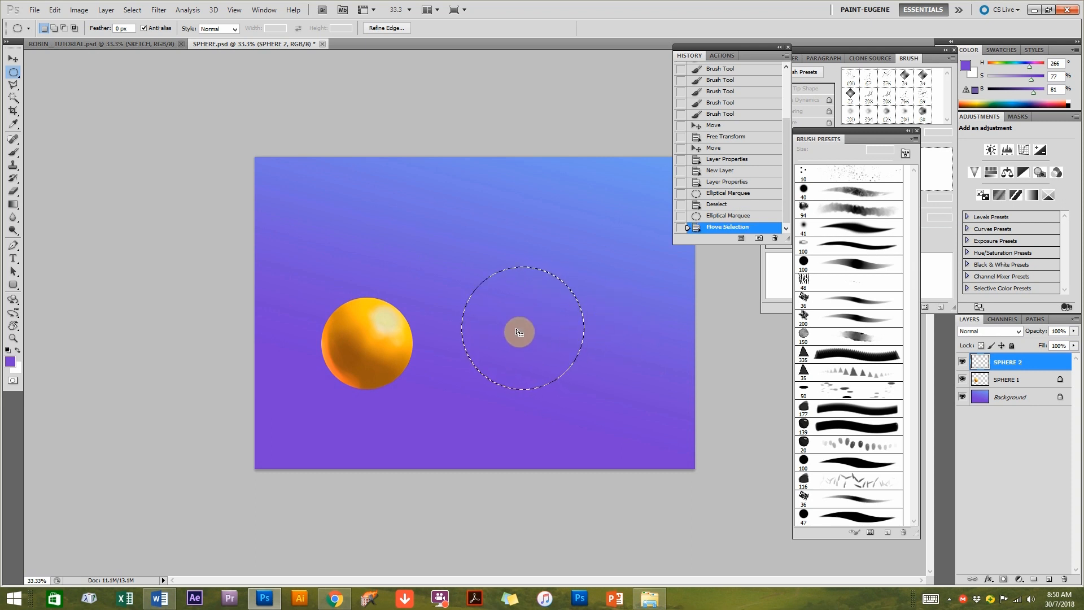
Set the foreground colour's hue to 155, fill the circular selection with that green on SPHERE 2, and deselect.
click(1012, 67)
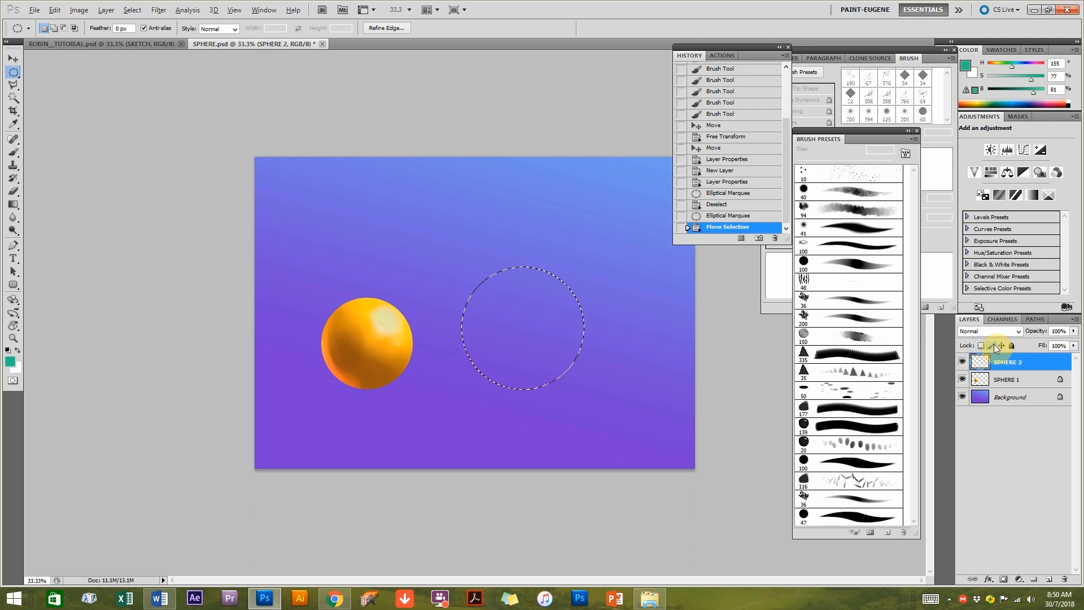
key(alt+BackSpace)
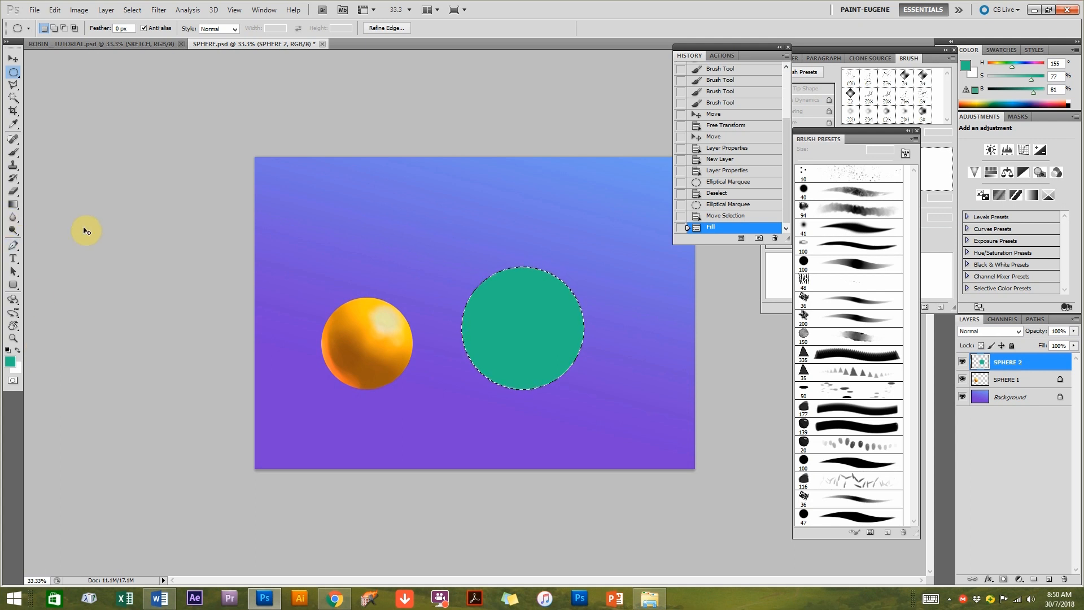
key(ctrl+d)
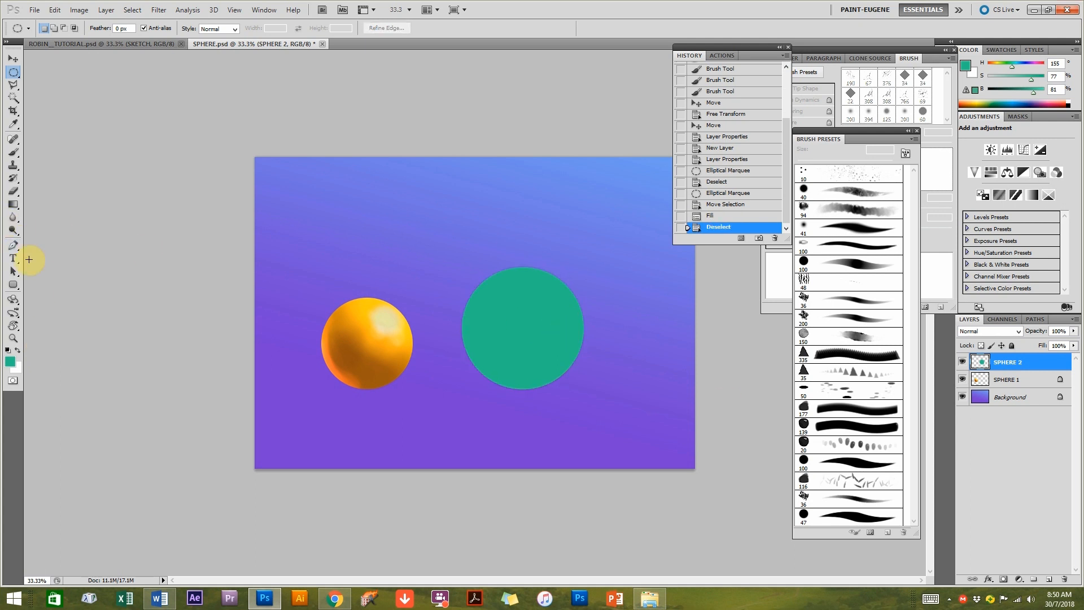
key(ctrl+z)
key(ctrl+z)
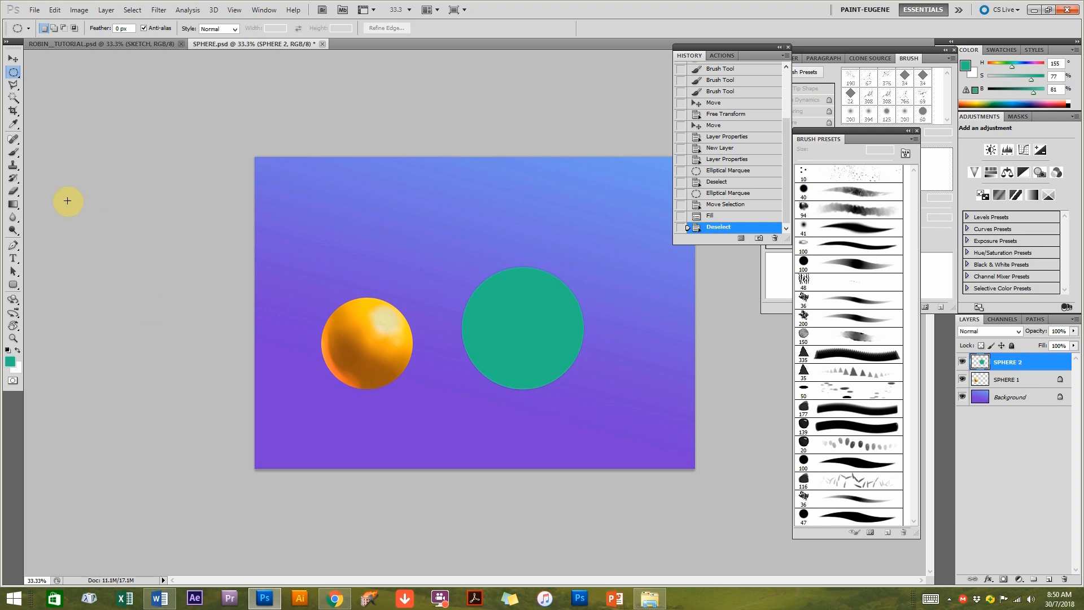
Choose the Brush tool with a soft round preset and set its shape dynamics size control to Pen Pressure.
click(13, 151)
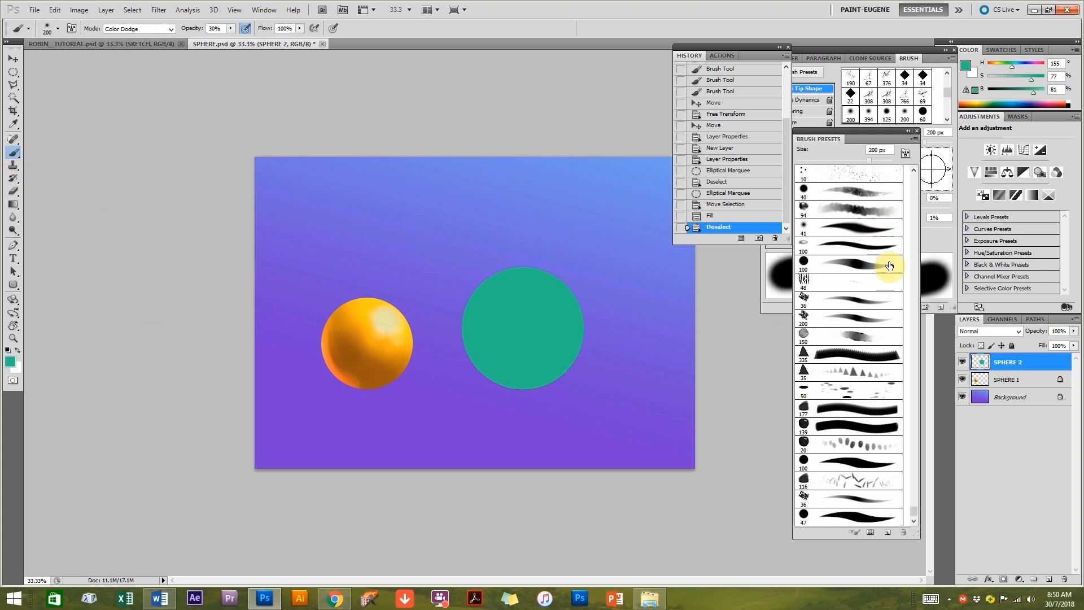
drag(913, 510, 910, 153)
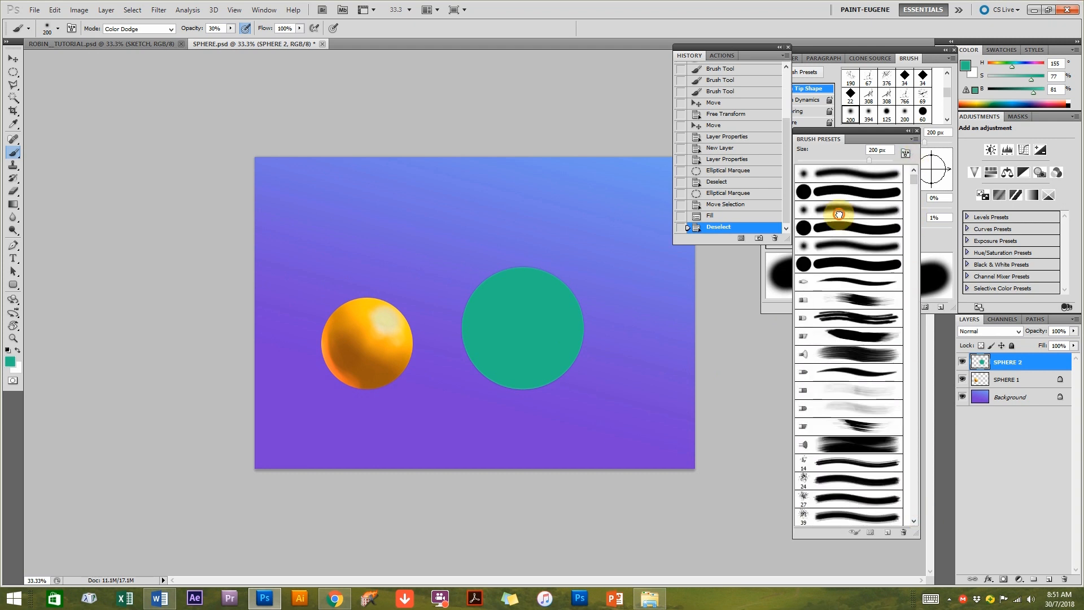
click(835, 211)
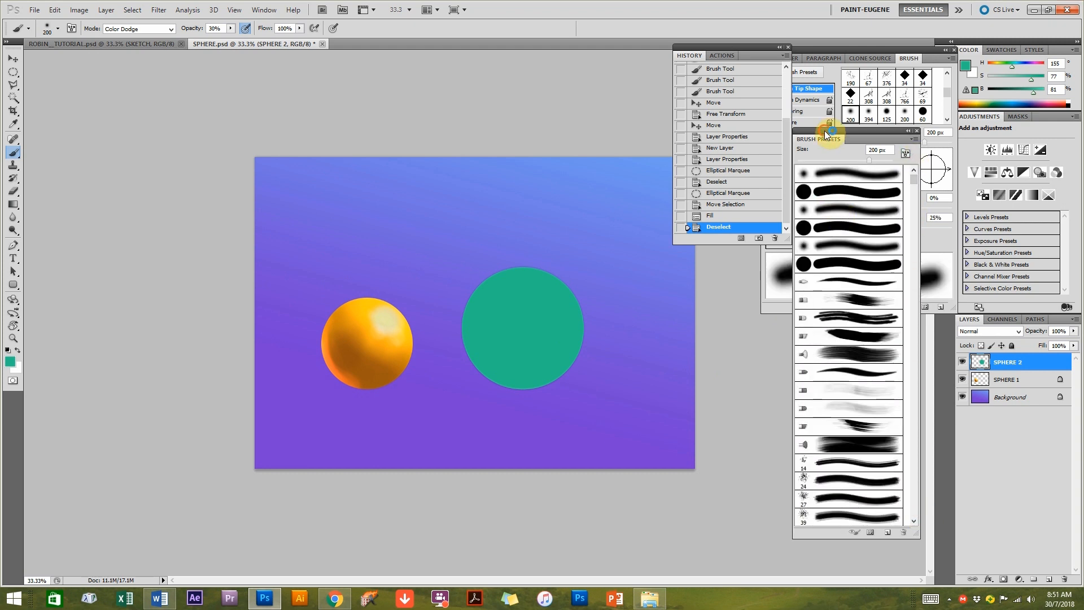
drag(826, 135, 863, 134)
click(807, 100)
click(891, 92)
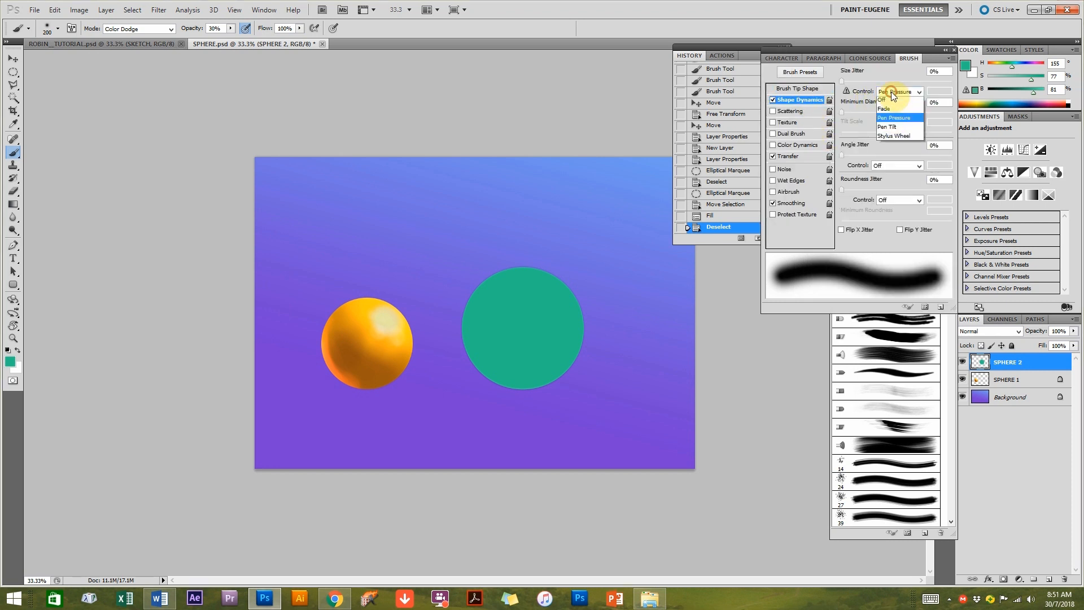
click(891, 121)
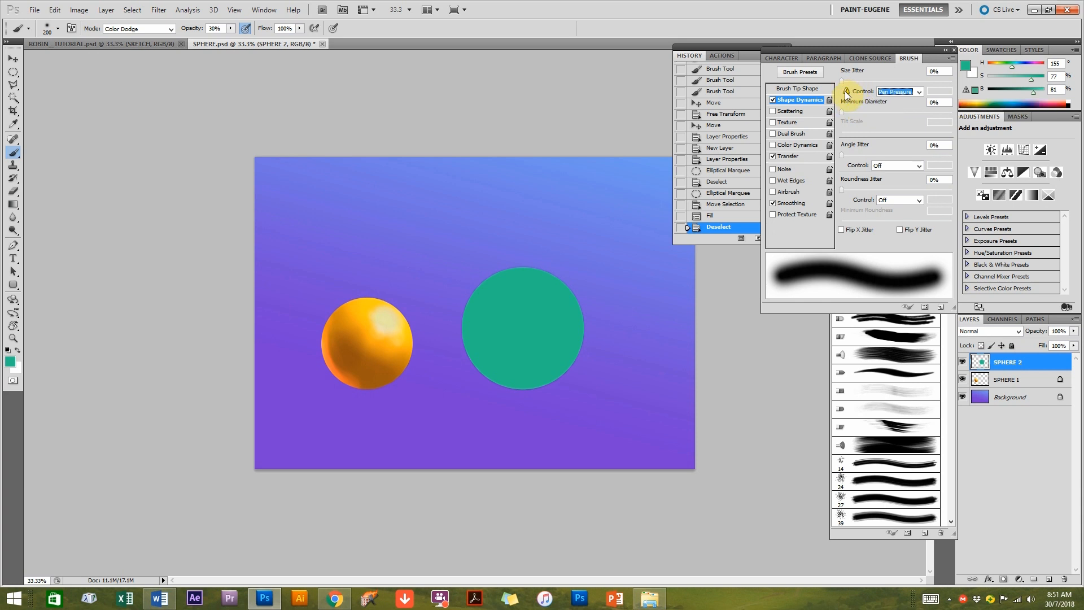
mouse_move(844, 90)
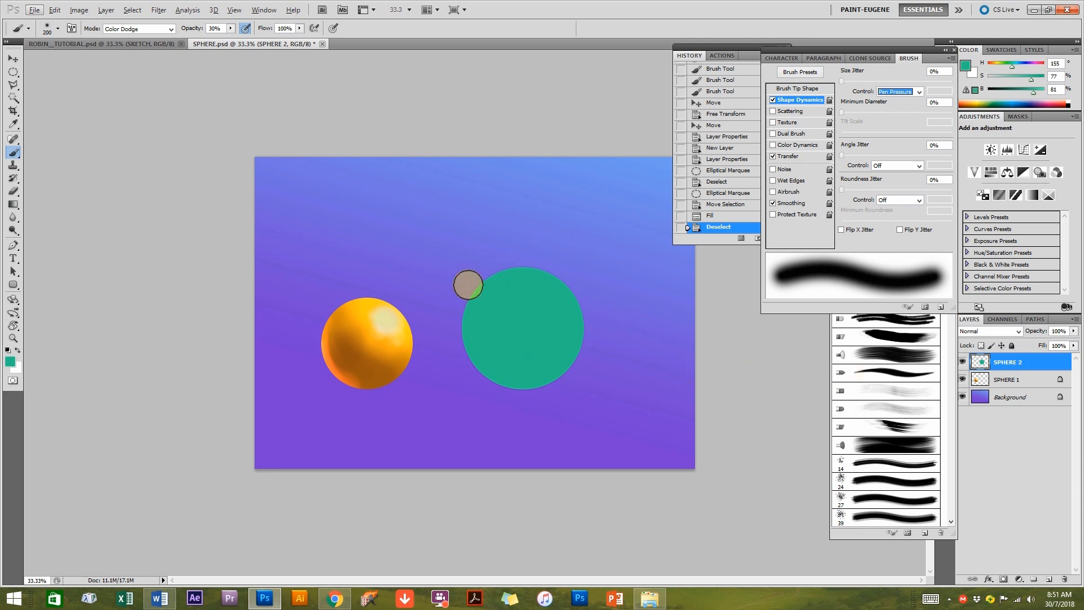
Lock the transparent pixels of the SPHERE 2 layer and set the brush tip spacing to 1%.
click(980, 345)
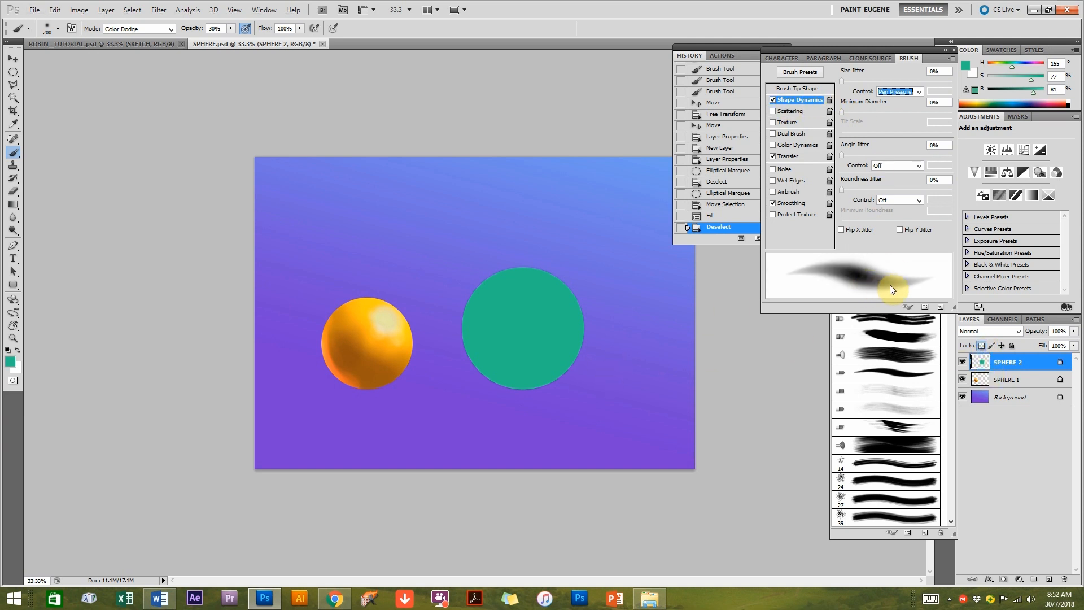
click(800, 87)
drag(856, 229, 824, 225)
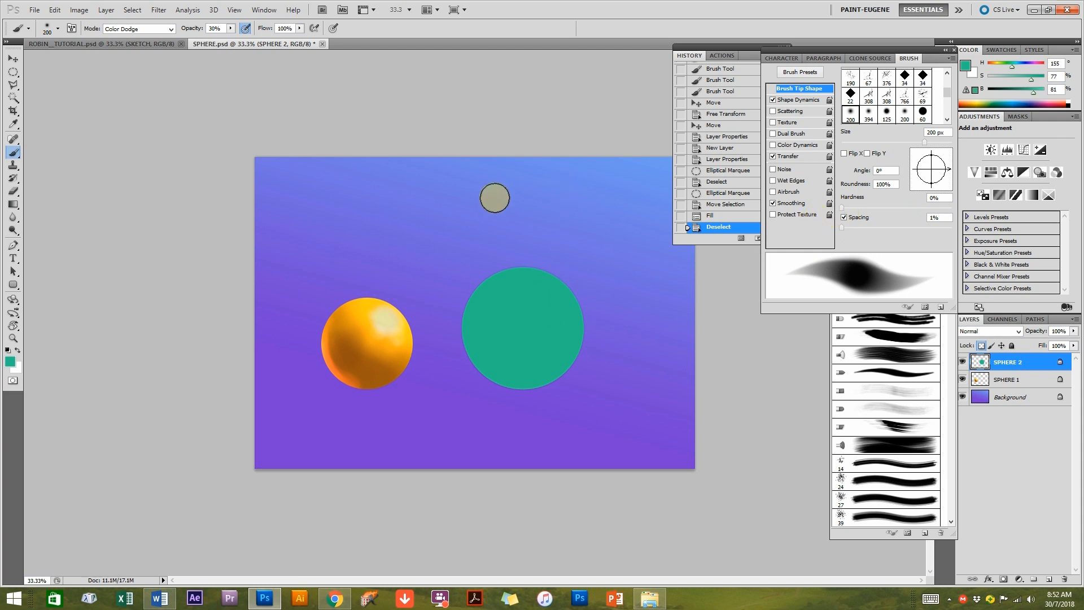
Set the brush's blend mode to Multiply.
click(165, 29)
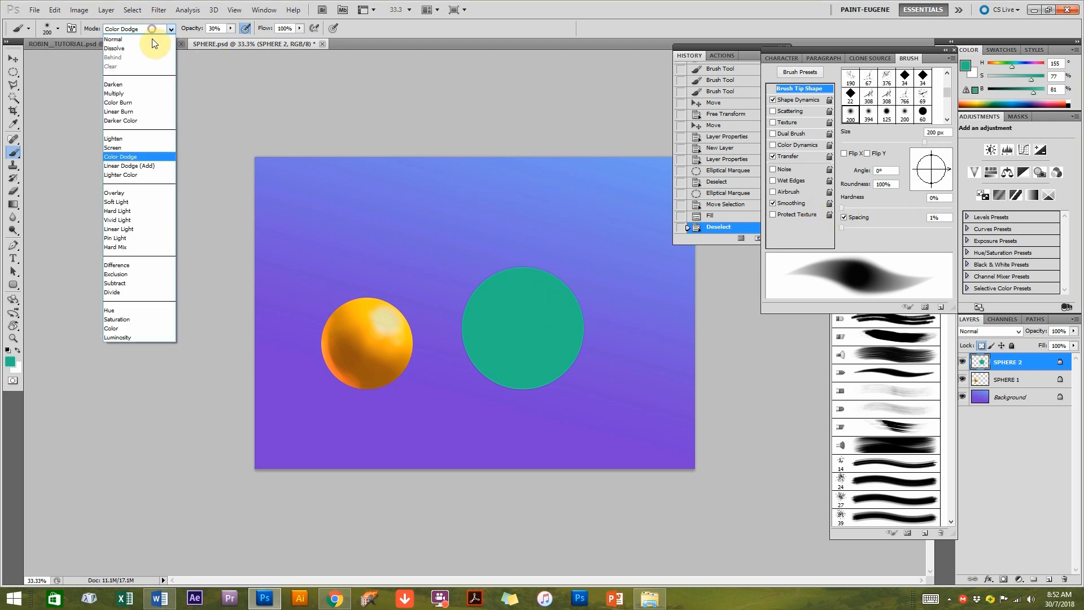
click(149, 94)
click(231, 30)
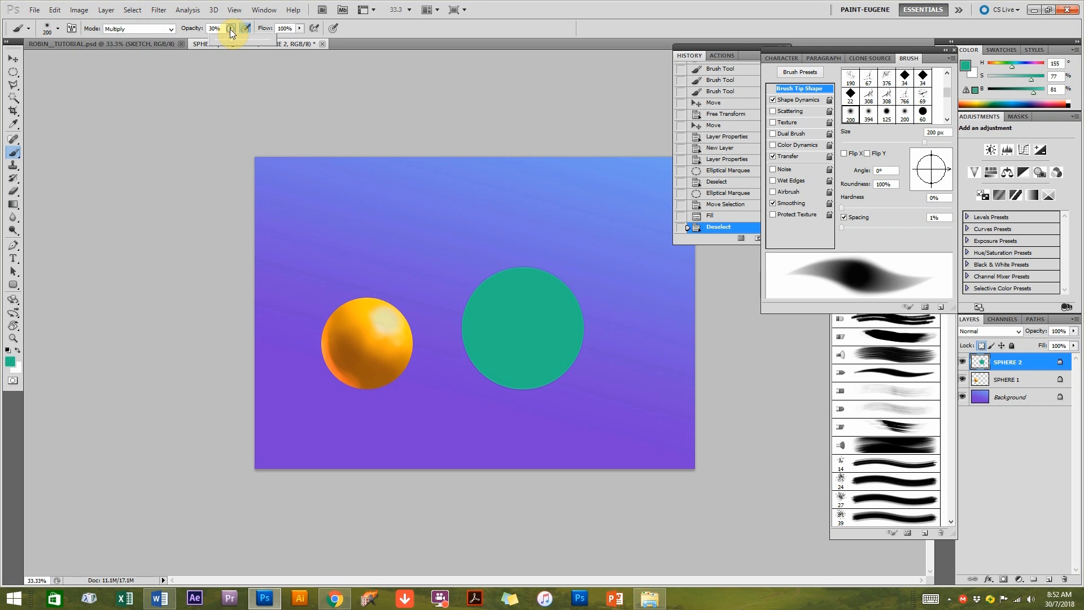
Switch to Word and highlight step 2 about painting the shadow with a brush on multiply mode.
click(160, 598)
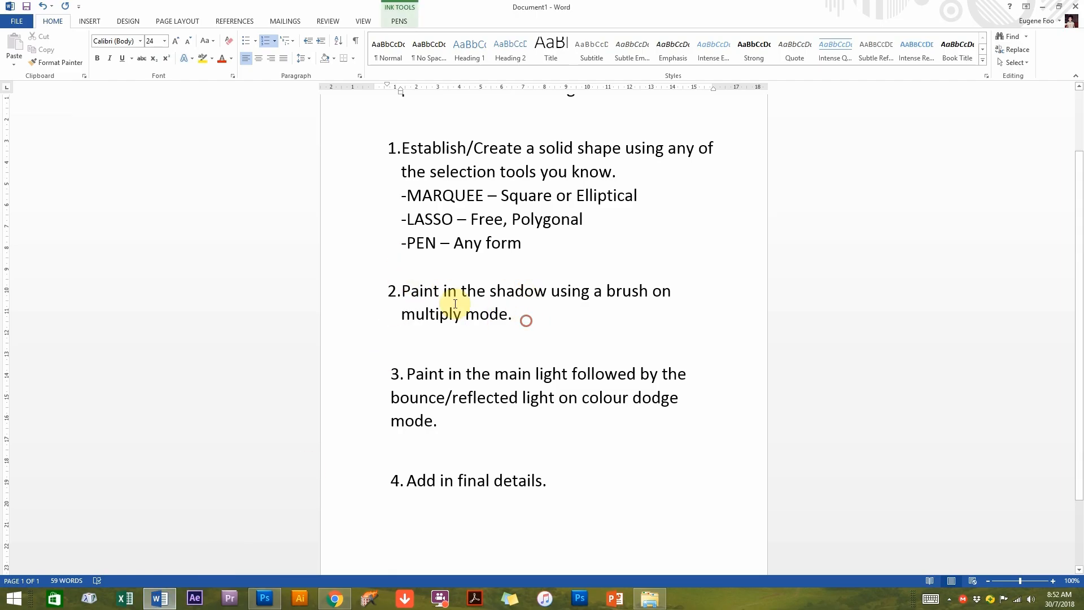
drag(525, 316, 405, 288)
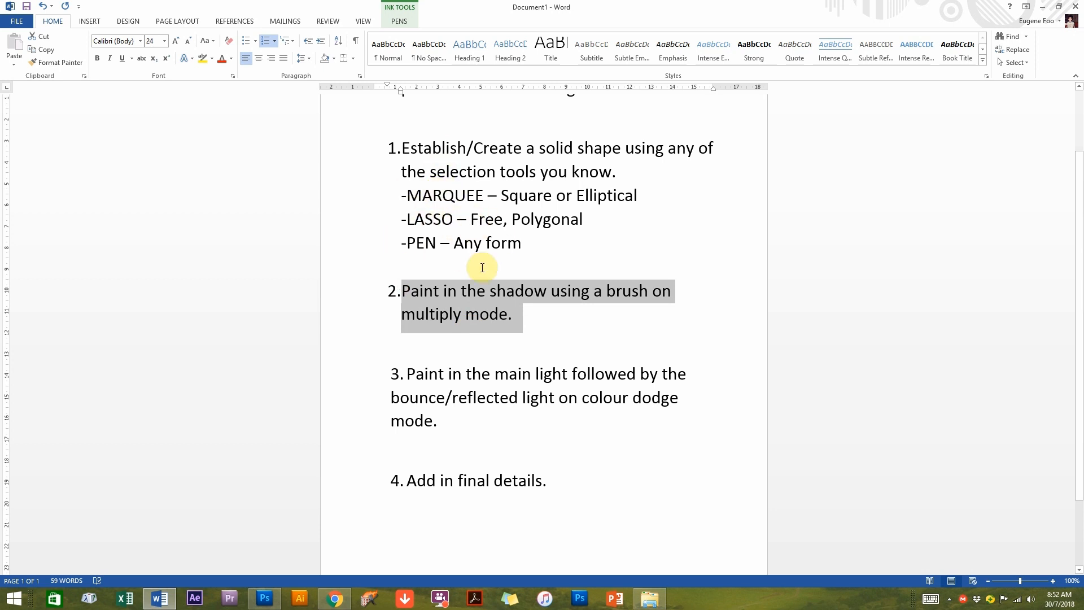
Switch to Photoshop and sample the purple background beside the green circle as the foreground colour.
click(265, 599)
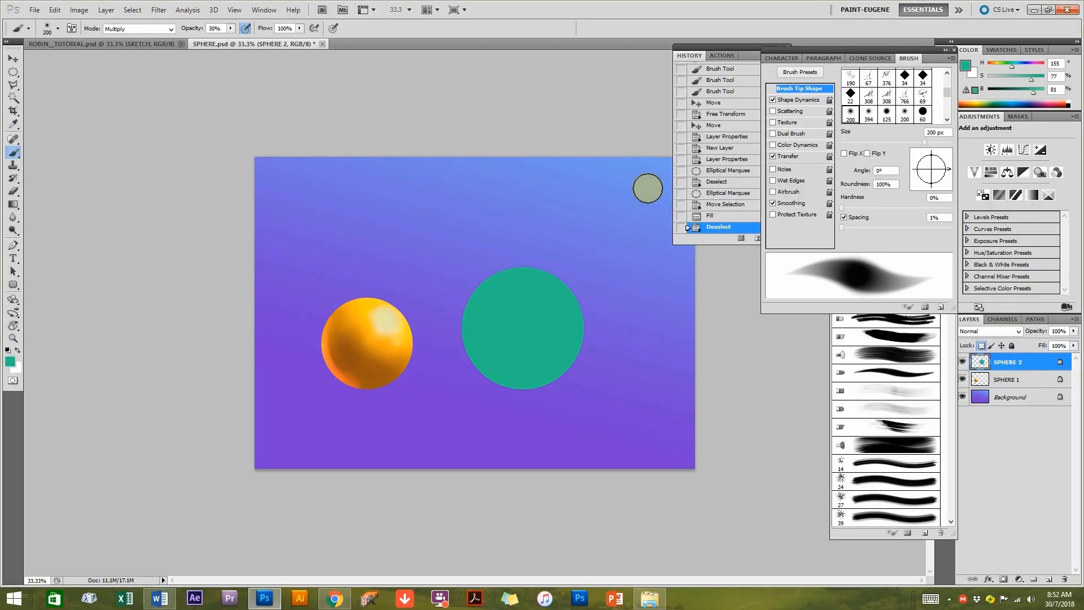
alt+click(614, 365)
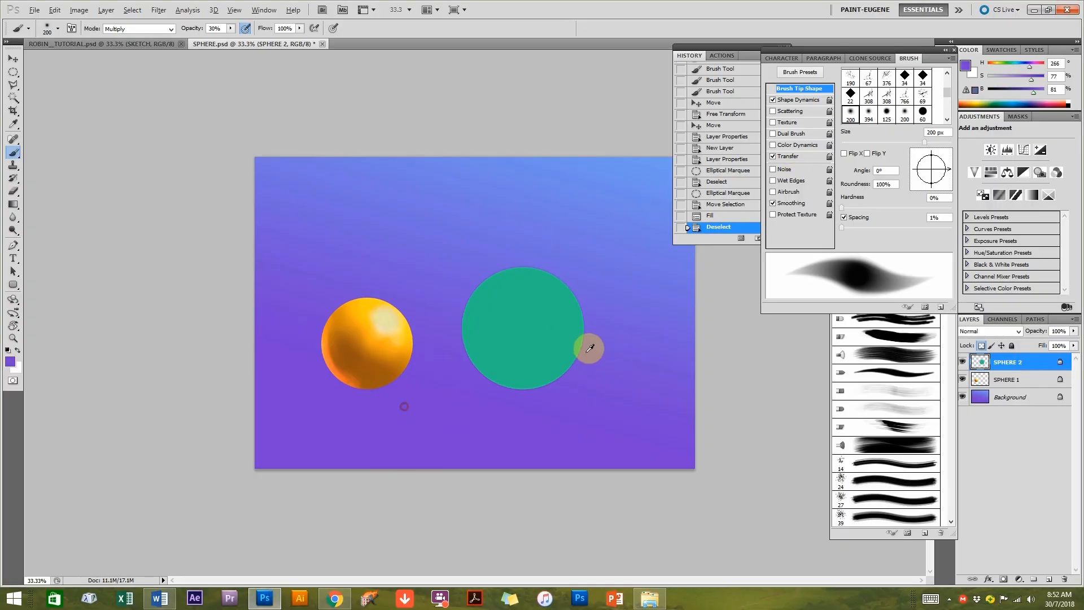
Try a broad purple shadow stroke across the green circle with a 600 px brush, and undo it.
key(])
key(])
key(])
key(])
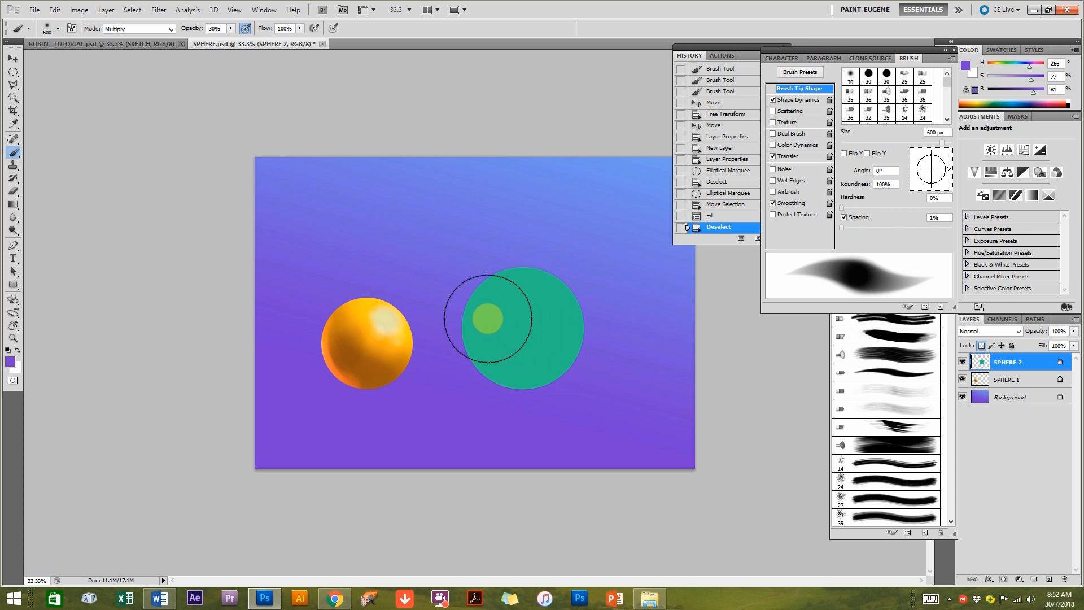
mouse_move(479, 261)
mouse_down()
mouse_move(474, 304)
mouse_move(546, 370)
mouse_up()
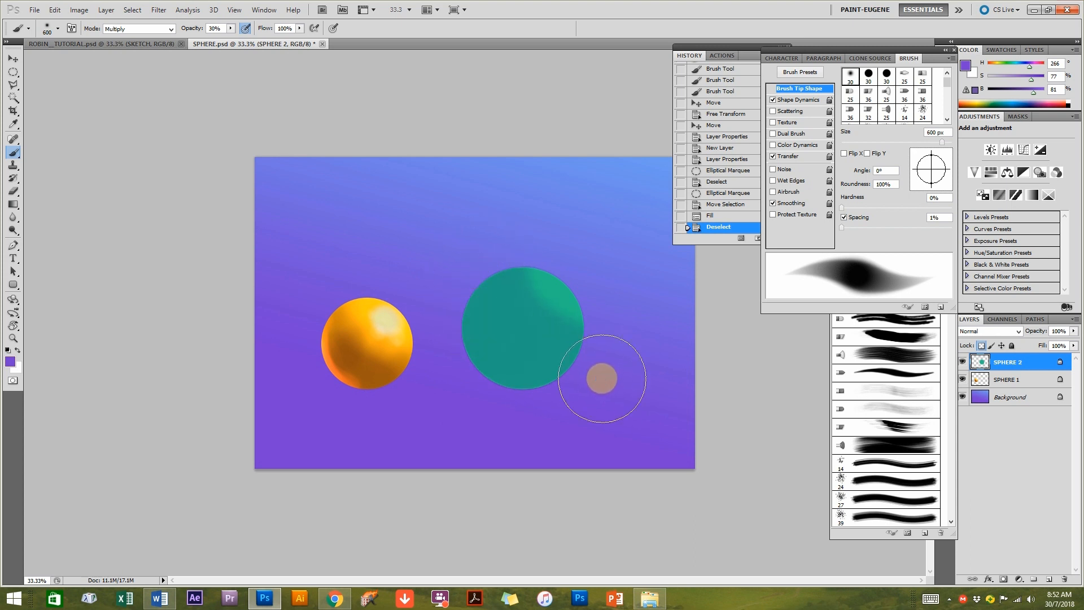
key(ctrl+z)
Set the brush to 400 px and 15% opacity, and paint purple multiply shading over the green circle's lower-left part.
key([)
key([)
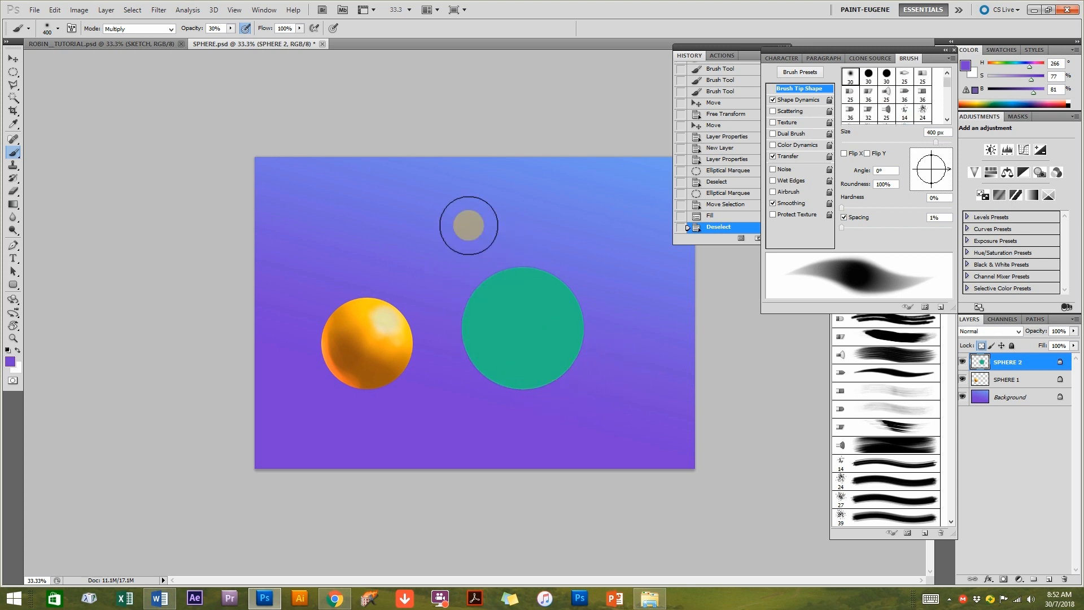
click(230, 28)
drag(230, 34, 221, 39)
click(536, 353)
click(477, 291)
drag(509, 350, 463, 291)
drag(463, 290, 546, 365)
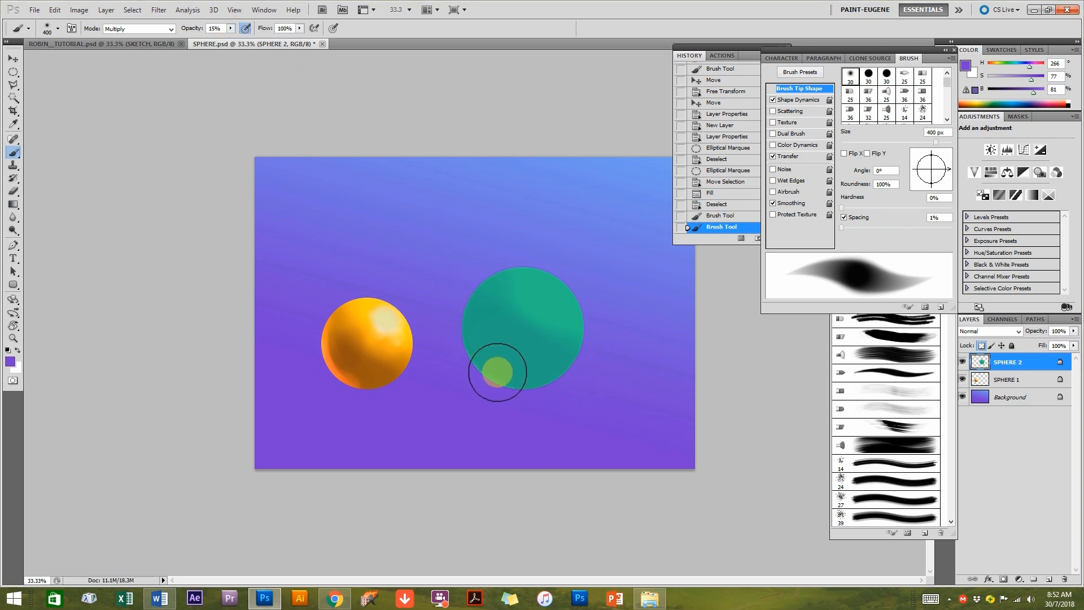
mouse_move(510, 353)
mouse_down()
mouse_move(550, 376)
mouse_move(517, 357)
mouse_move(523, 386)
mouse_move(502, 372)
mouse_move(561, 389)
mouse_up()
mouse_move(481, 317)
mouse_down()
mouse_move(556, 393)
mouse_move(574, 380)
mouse_move(515, 324)
mouse_move(525, 322)
mouse_move(508, 294)
mouse_up()
drag(515, 314, 504, 280)
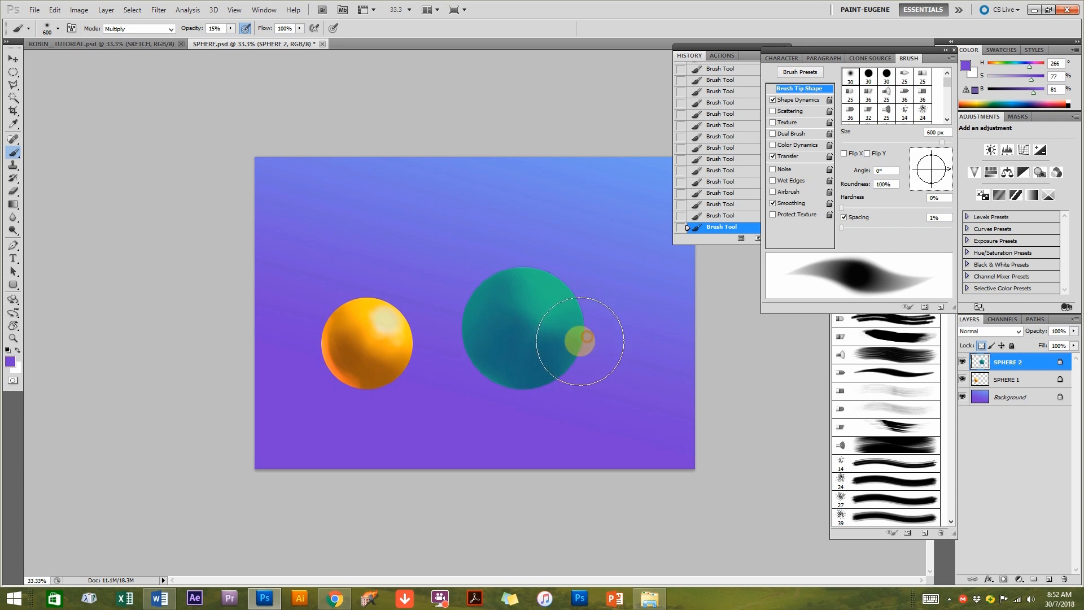
Deepen the shadow along the green circle's left and lower edges with a 600 px brush.
drag(485, 258, 473, 395)
drag(524, 369, 591, 377)
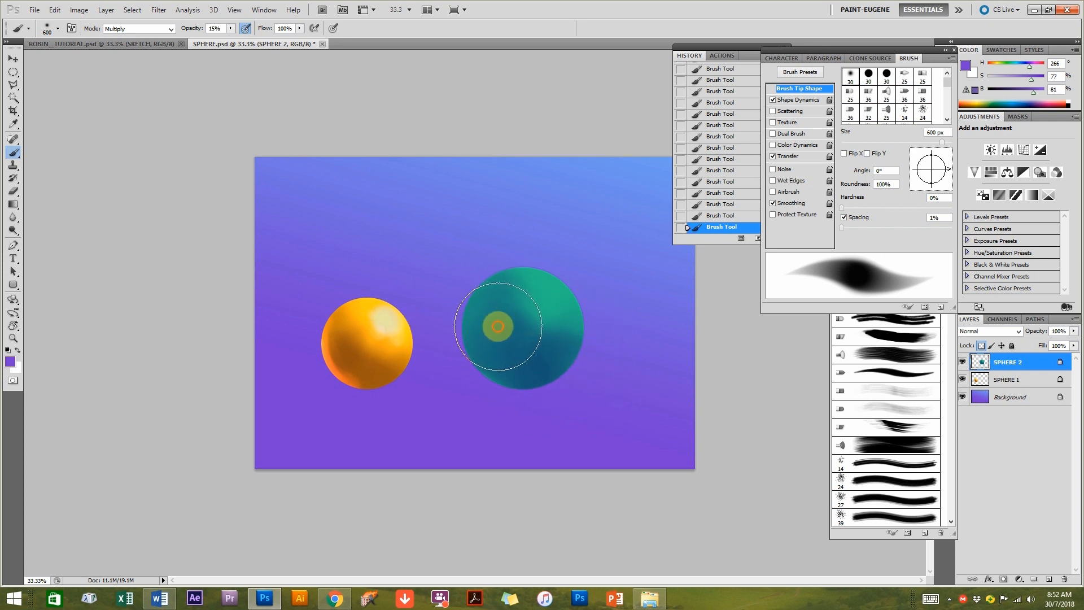
drag(497, 283, 489, 308)
drag(592, 376, 561, 381)
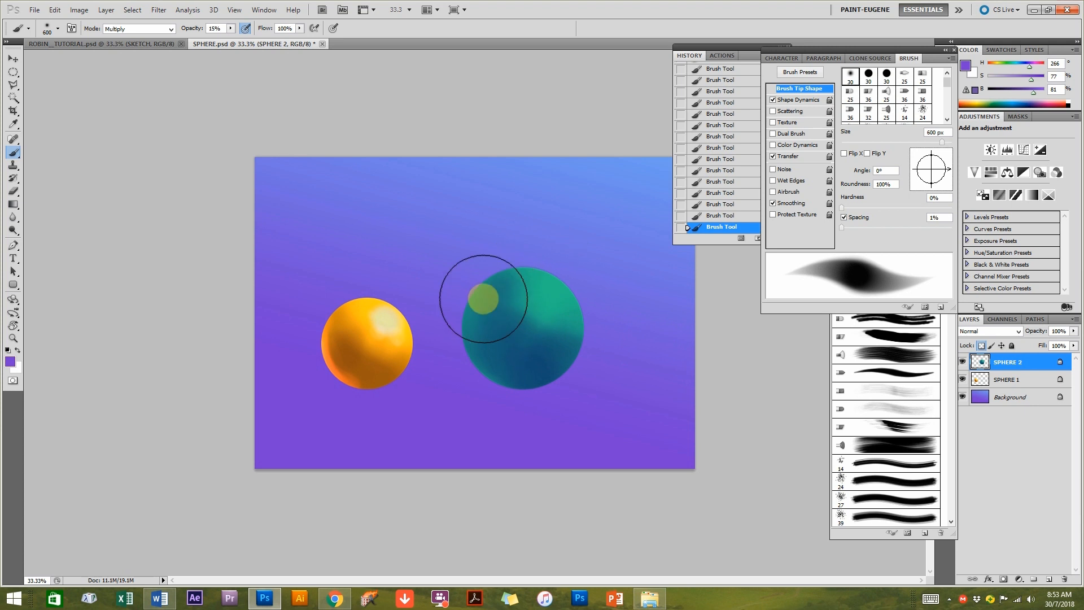
Sample the sphere's lit green and soften the shadow's upper edge with the brush in Normal mode.
alt+click(544, 308)
click(141, 29)
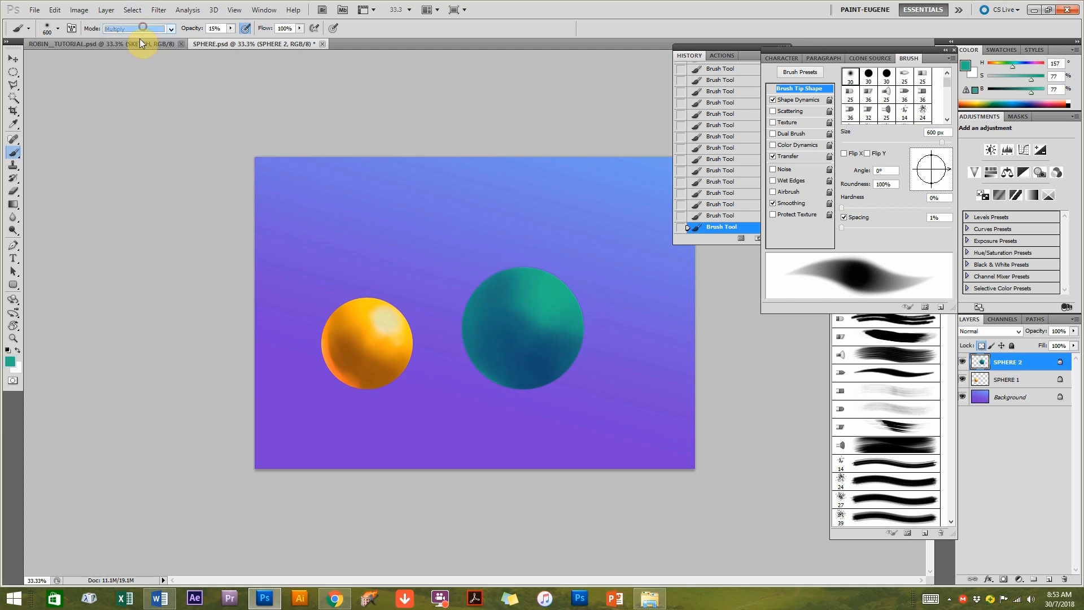
click(134, 40)
mouse_move(549, 299)
mouse_down()
mouse_move(538, 289)
mouse_move(593, 278)
mouse_move(552, 303)
mouse_move(490, 283)
mouse_up()
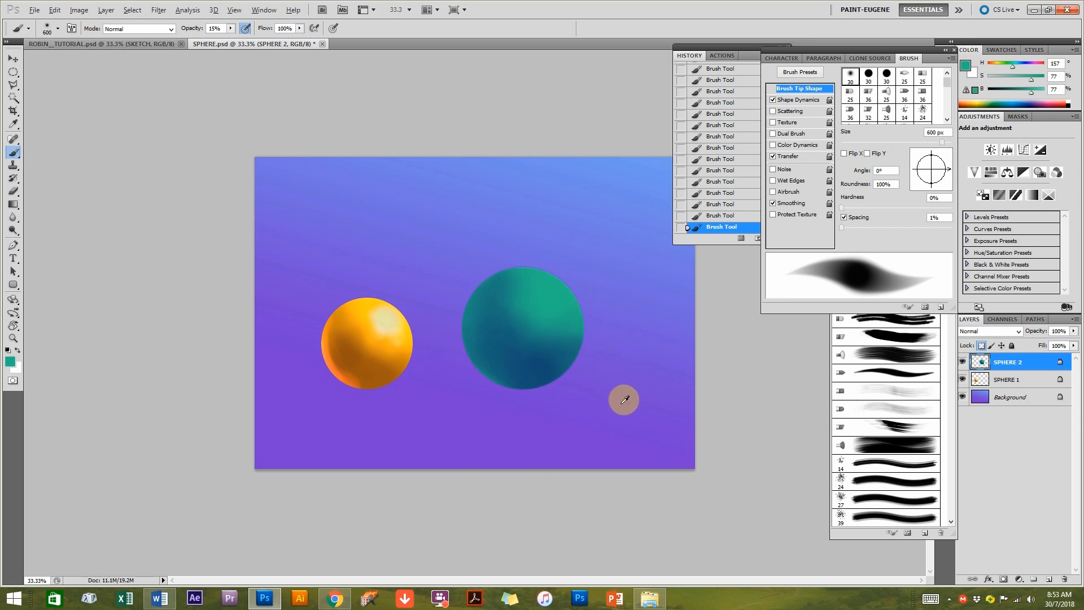
Set the brush mode to Color Dodge, sample the blue at the canvas's upper edge, and lower its saturation to 32%.
click(146, 28)
click(130, 156)
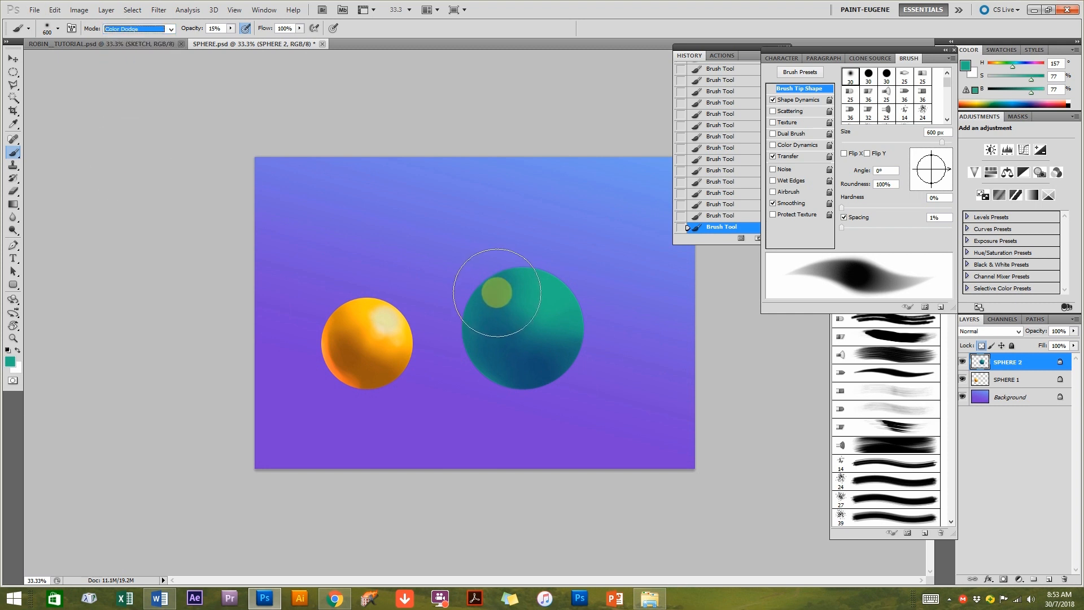
alt+click(573, 160)
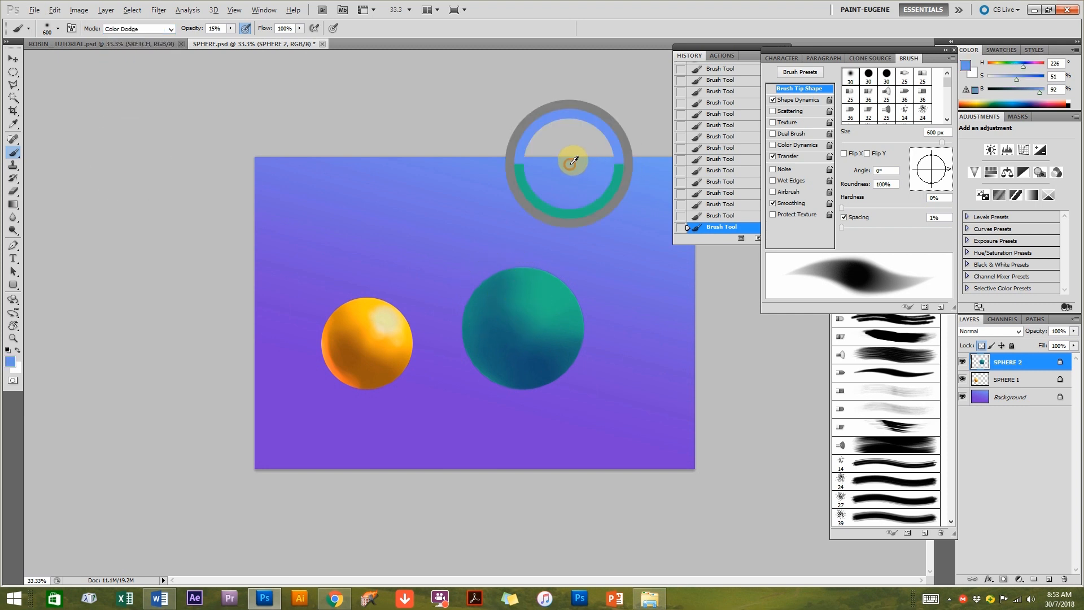
click(1006, 76)
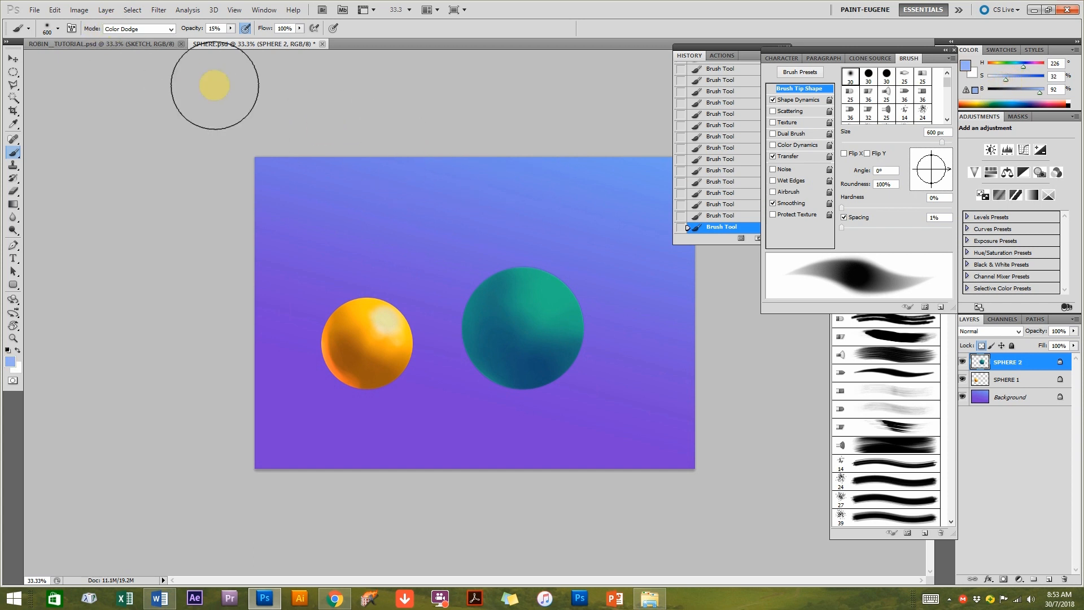
Paint the main light on the green sphere's upper-right area with a 400 px brush.
key(bracketleft)
key(bracketleft)
key(bracketleft)
click(536, 292)
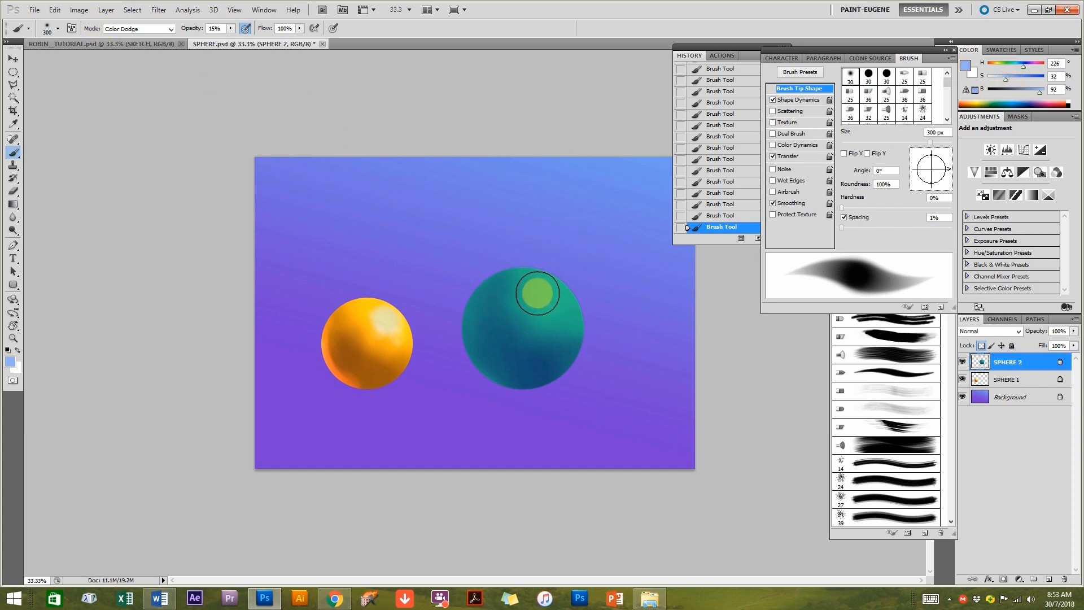
key(bracketright)
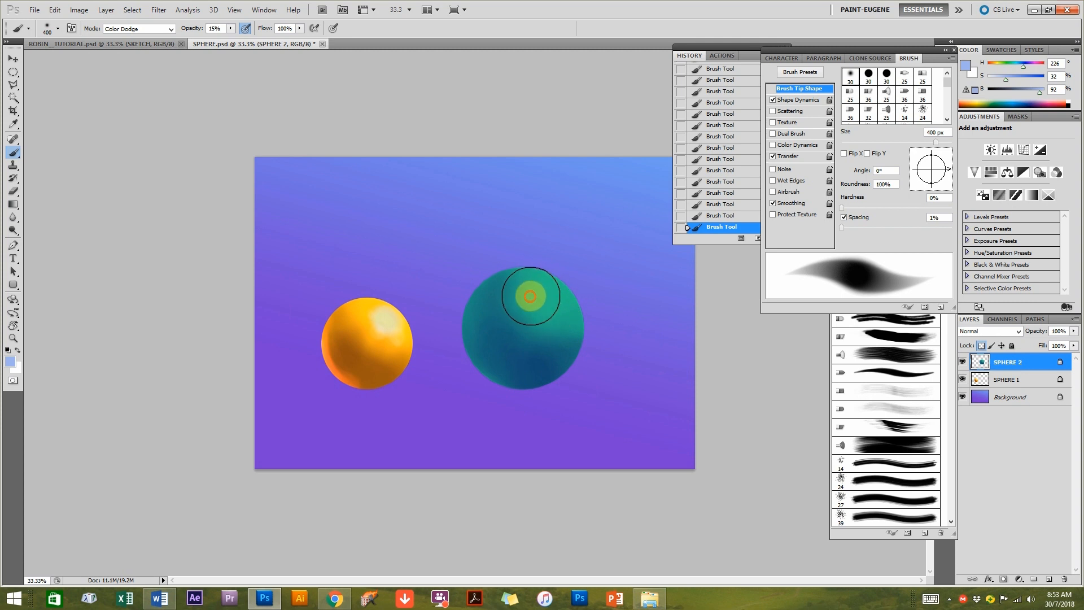
mouse_move(542, 304)
mouse_down()
mouse_move(527, 290)
mouse_move(559, 315)
mouse_move(553, 331)
mouse_move(530, 296)
mouse_move(559, 343)
mouse_up()
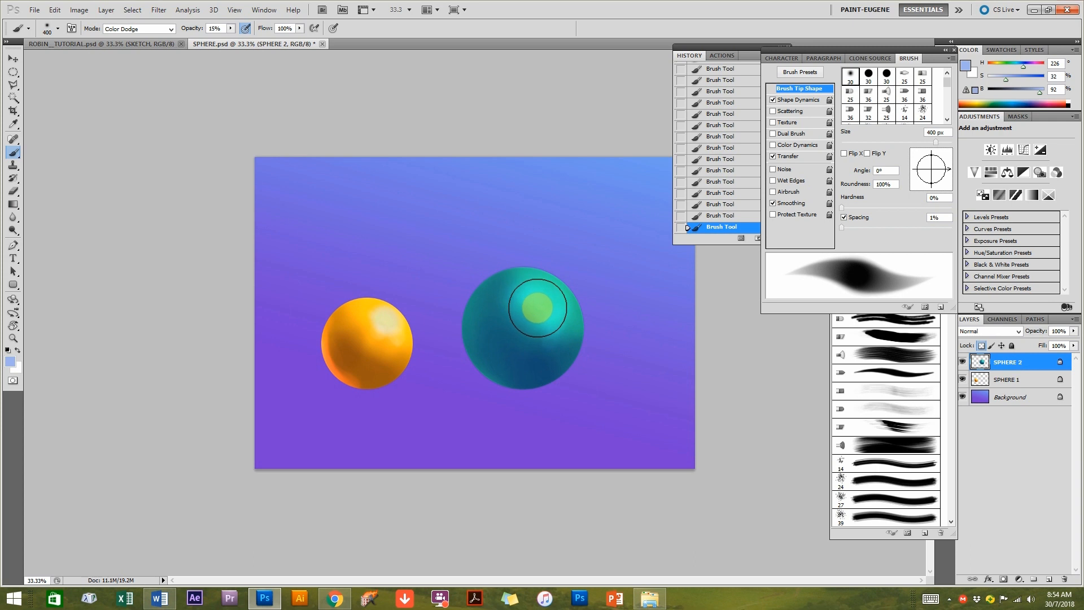
mouse_move(538, 303)
mouse_down()
mouse_move(566, 250)
mouse_move(573, 309)
mouse_up()
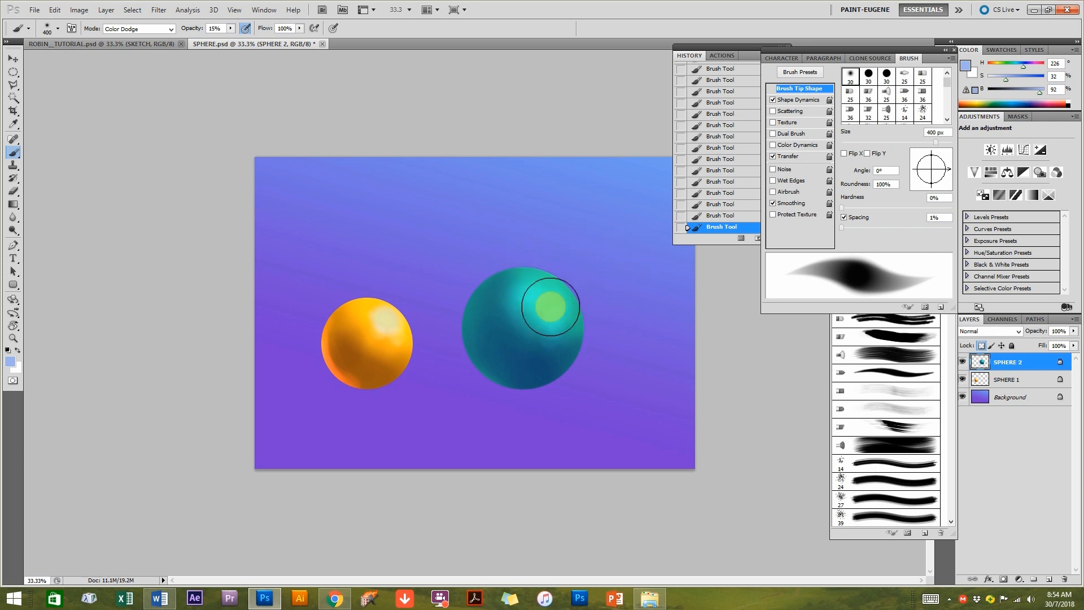
Set the foreground colour to white and paint a highlight on the green sphere's upper-right area with a 200 px brush in Normal mode.
drag(1001, 75, 1046, 90)
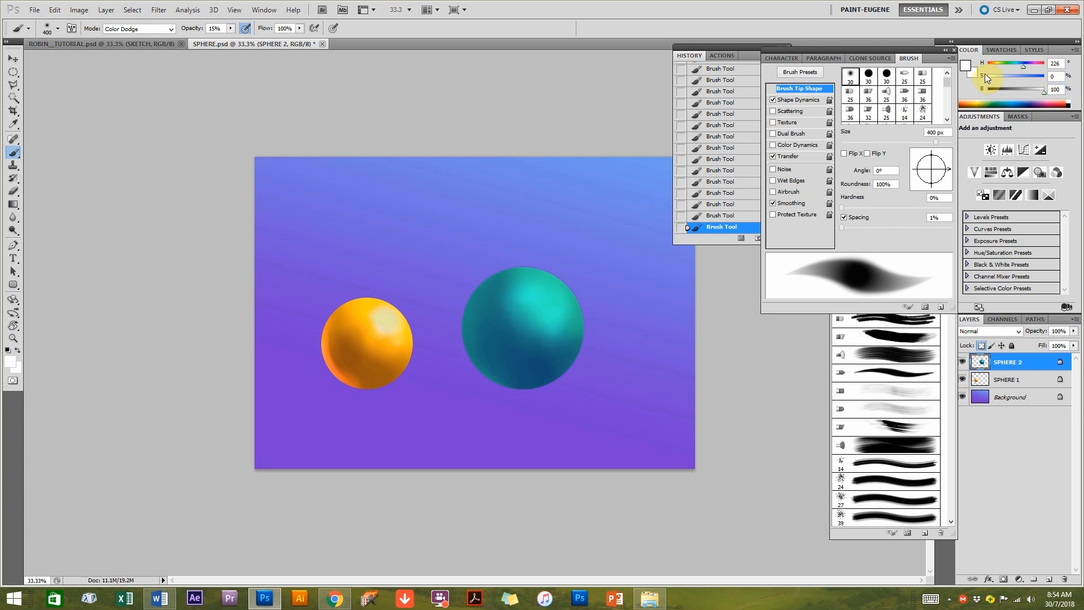
click(150, 28)
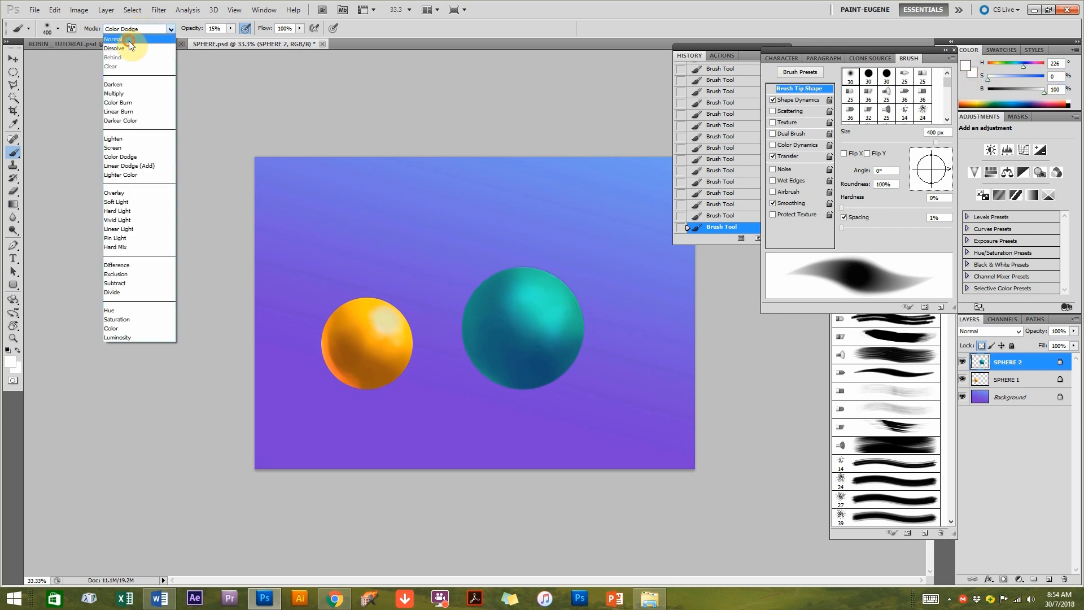
click(131, 41)
click(139, 46)
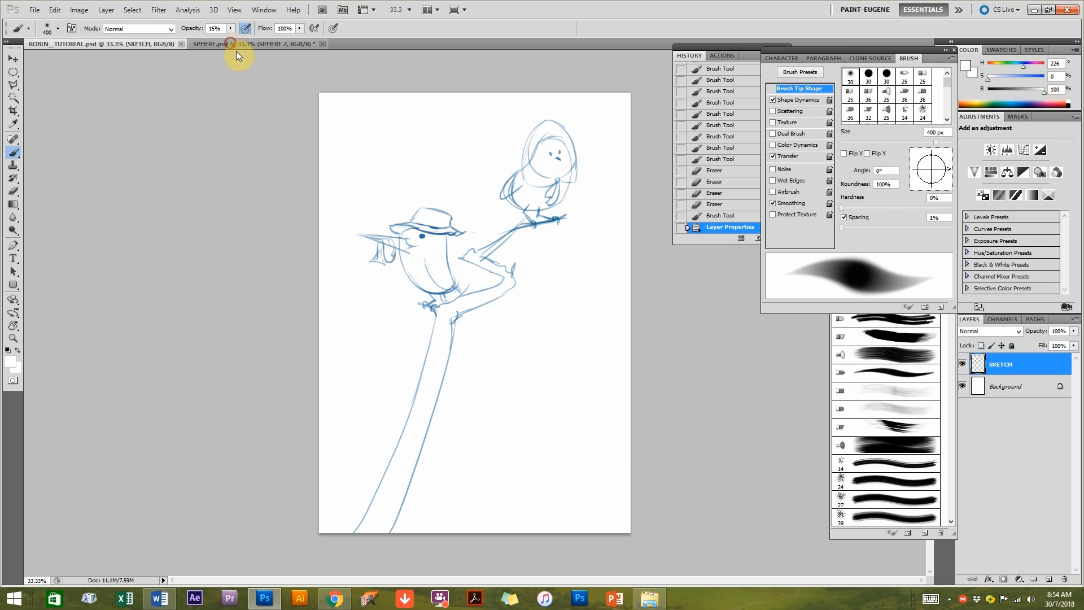
click(229, 43)
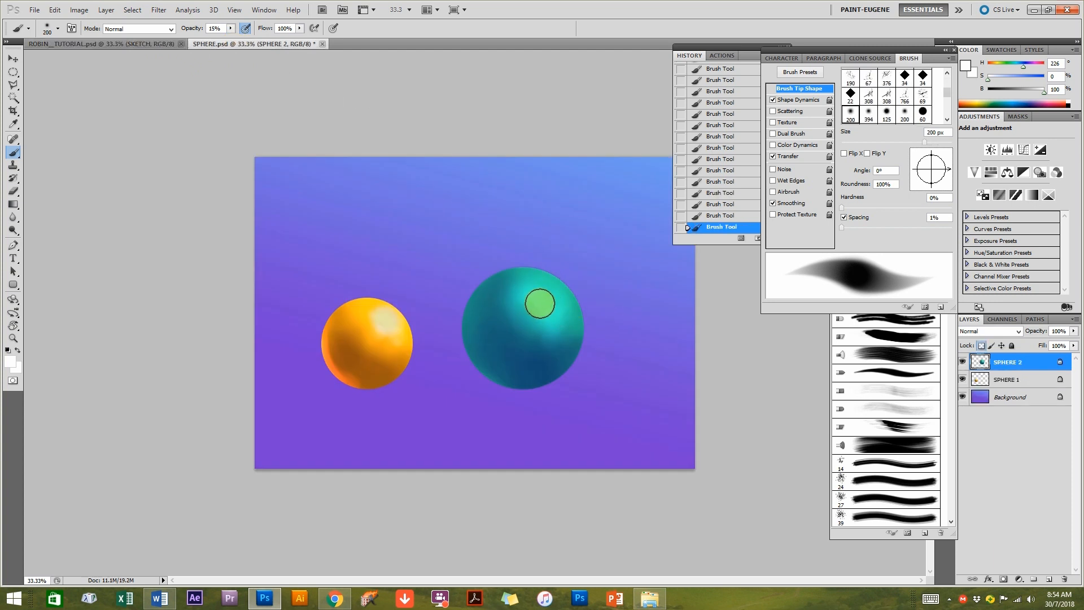
click(542, 299)
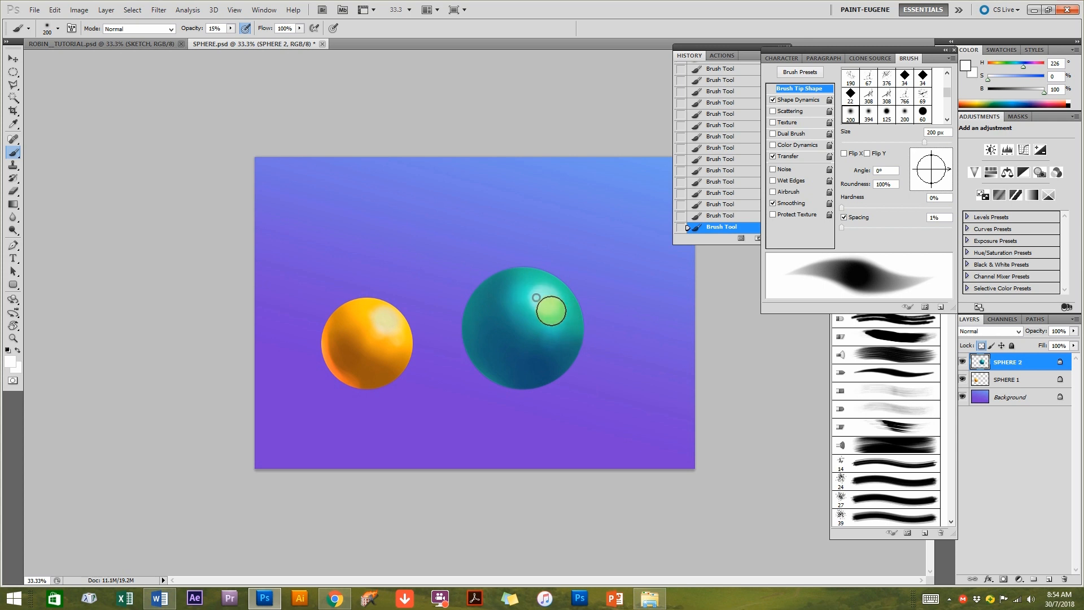
Build up the white highlight on the green sphere's upper-right area with further soft strokes.
drag(533, 305, 576, 341)
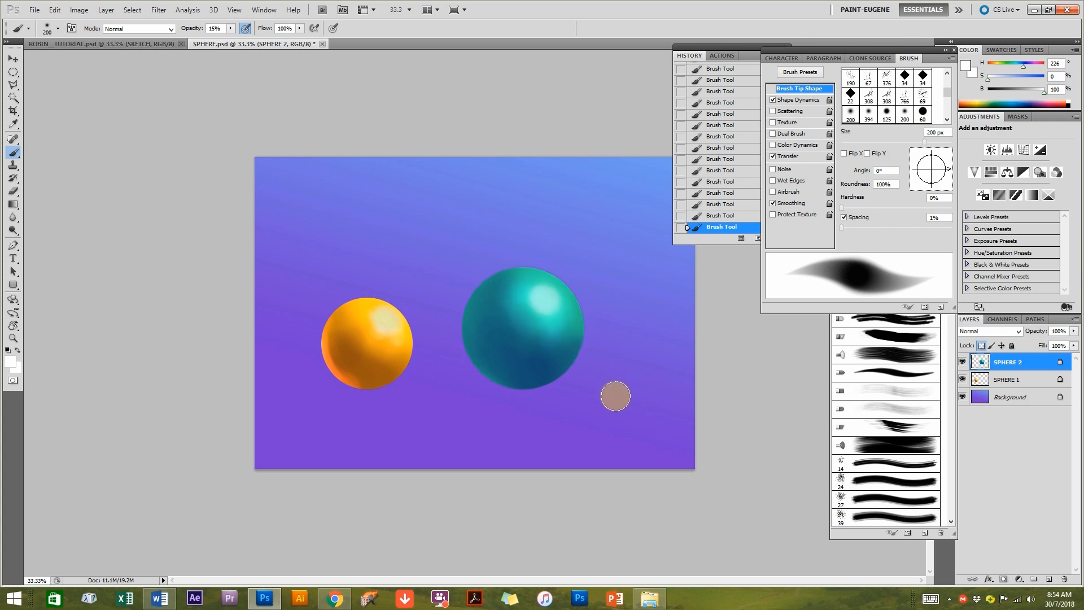
click(535, 300)
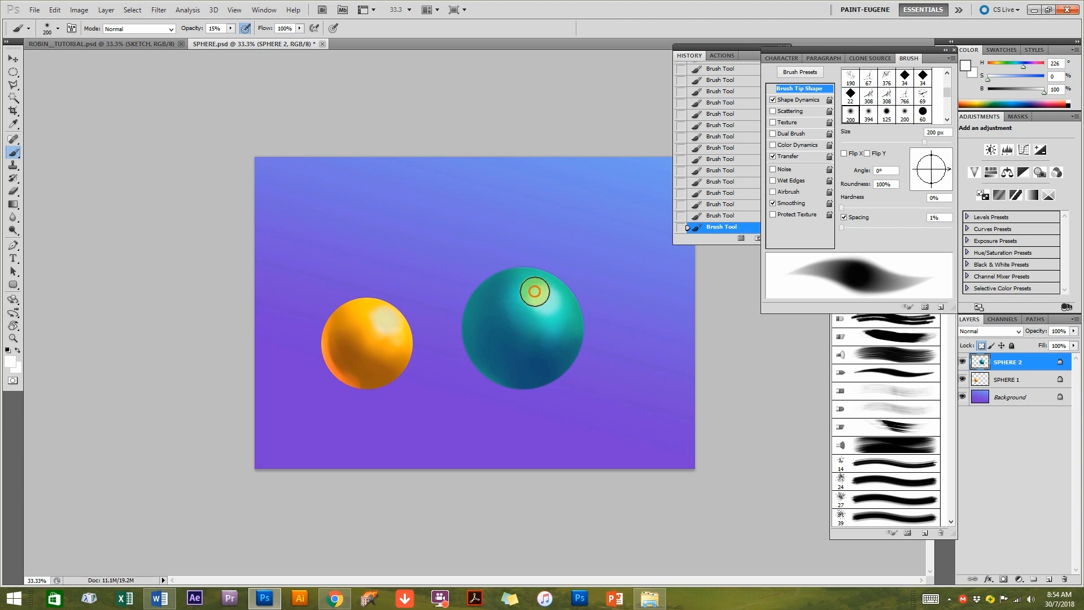
mouse_move(553, 305)
mouse_down()
mouse_move(563, 328)
mouse_move(524, 293)
mouse_move(496, 334)
mouse_move(571, 332)
mouse_up()
mouse_move(571, 274)
mouse_down()
mouse_move(552, 296)
mouse_move(554, 324)
mouse_move(537, 321)
mouse_move(554, 305)
mouse_move(539, 309)
mouse_move(544, 293)
mouse_move(537, 310)
mouse_move(550, 295)
mouse_move(553, 312)
mouse_move(568, 286)
mouse_move(547, 291)
mouse_move(542, 307)
mouse_up()
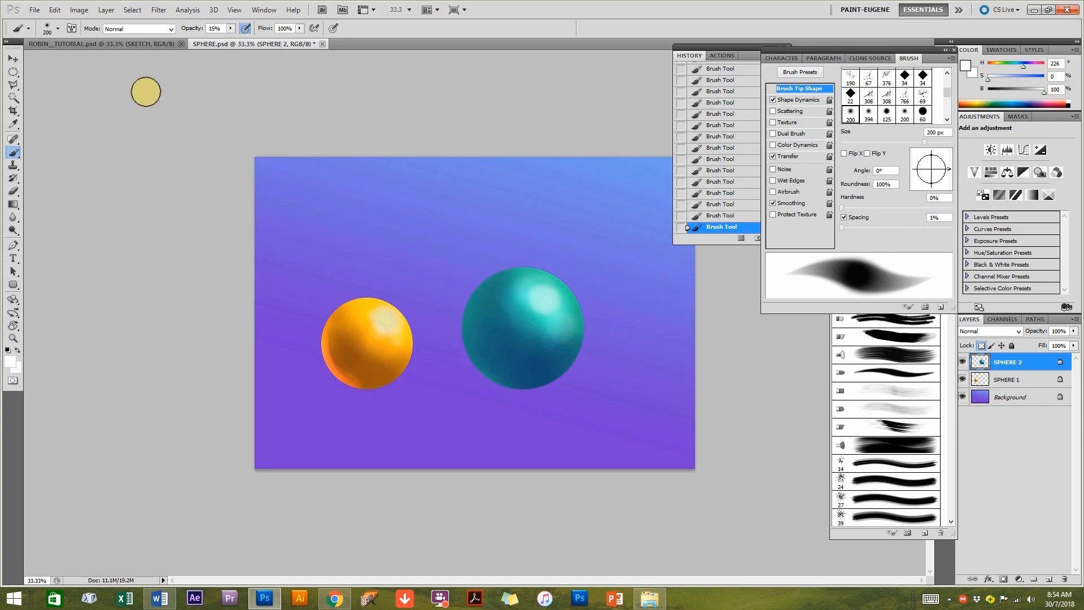
Sample the background's purple and paint a Color Dodge rim light along the green sphere's left edge.
click(127, 32)
click(133, 146)
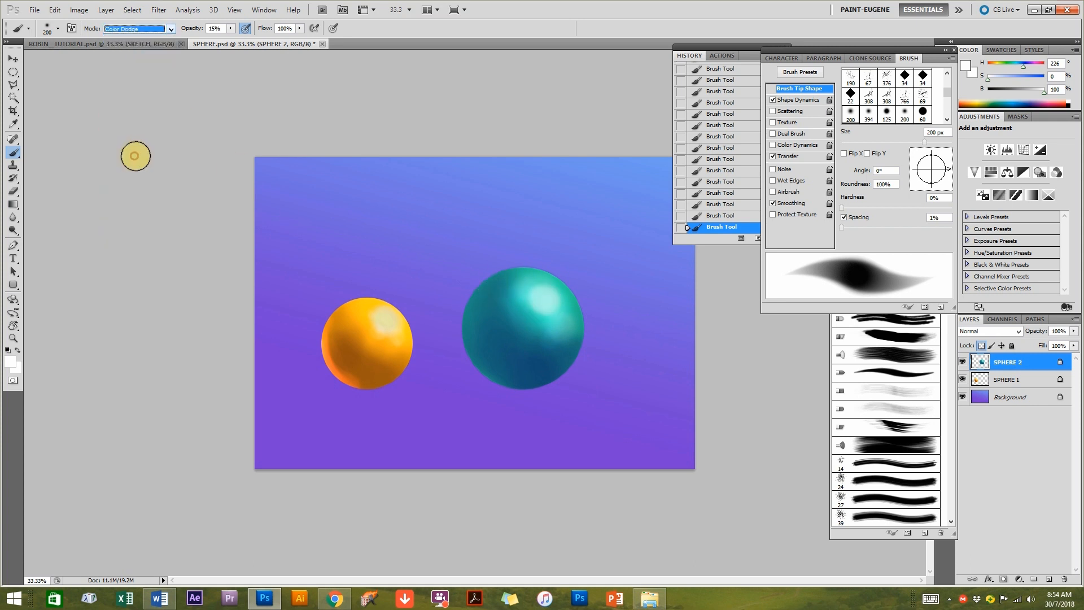
alt+click(302, 412)
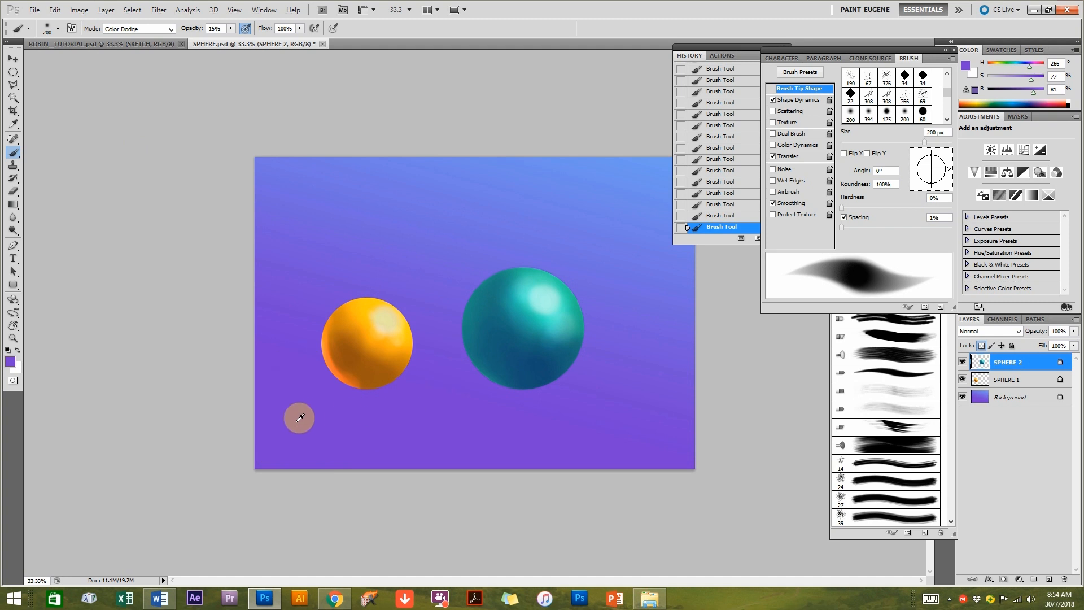
mouse_move(513, 395)
mouse_down()
mouse_move(487, 386)
mouse_move(459, 329)
mouse_move(505, 389)
mouse_move(470, 364)
mouse_move(505, 390)
mouse_move(462, 302)
mouse_move(484, 386)
mouse_move(462, 346)
mouse_move(500, 387)
mouse_move(473, 300)
mouse_move(460, 321)
mouse_move(468, 294)
mouse_up()
mouse_move(467, 340)
mouse_down()
mouse_move(500, 389)
mouse_move(474, 295)
mouse_move(486, 274)
mouse_up()
mouse_move(488, 384)
mouse_down()
mouse_move(559, 380)
mouse_move(521, 392)
mouse_move(513, 378)
mouse_move(461, 382)
mouse_move(459, 369)
mouse_move(519, 391)
mouse_move(457, 345)
mouse_move(490, 268)
mouse_up()
drag(472, 344, 505, 257)
Sample the green sphere's dark blue shadow and deepen its lower-right shading with the brush in Multiply mode.
alt+click(510, 352)
click(138, 28)
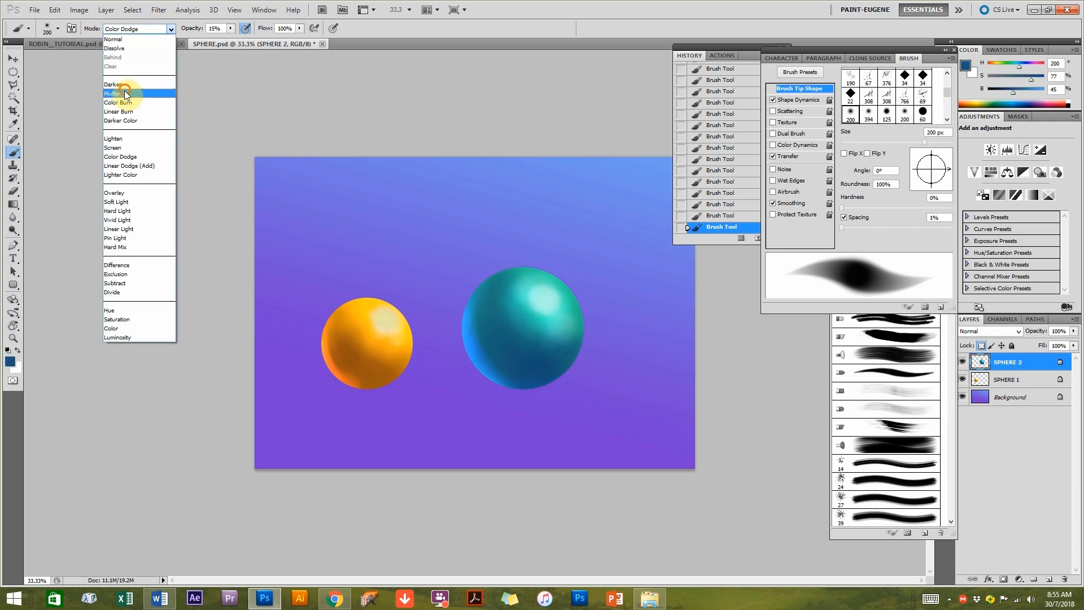
click(133, 90)
mouse_move(517, 331)
mouse_down()
mouse_move(558, 373)
mouse_move(543, 381)
mouse_move(494, 357)
mouse_move(562, 393)
mouse_up()
mouse_move(494, 317)
mouse_down()
mouse_move(516, 377)
mouse_move(501, 287)
mouse_move(520, 368)
mouse_move(516, 294)
mouse_move(572, 372)
mouse_up()
Step back through the latest brush strokes and repaint the shadow along the green sphere's lower edge.
alt+click(574, 399)
click(721, 204)
click(717, 182)
click(716, 171)
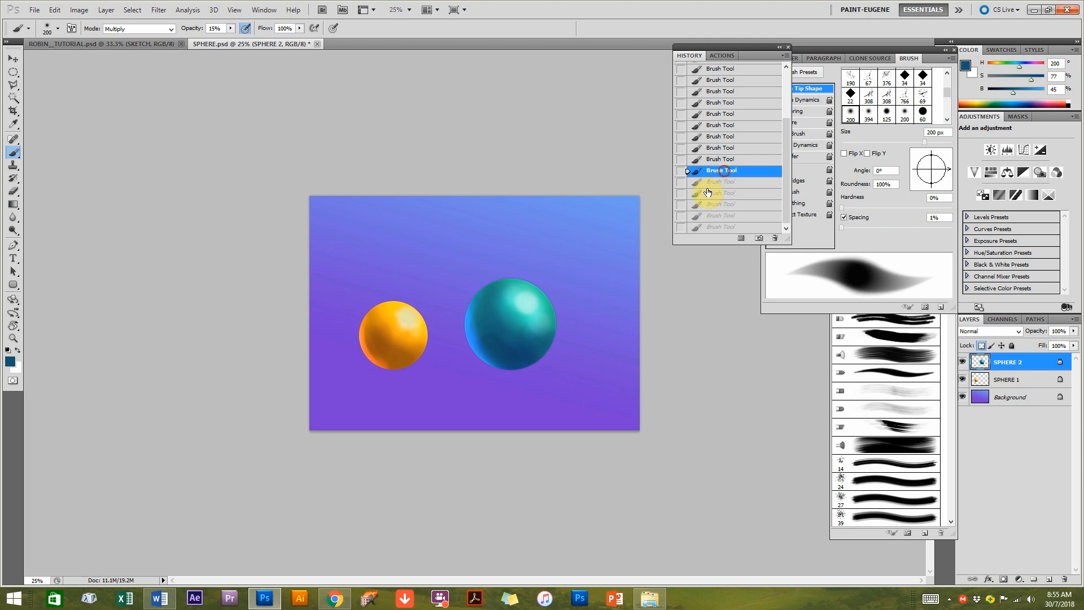
click(520, 363)
click(536, 358)
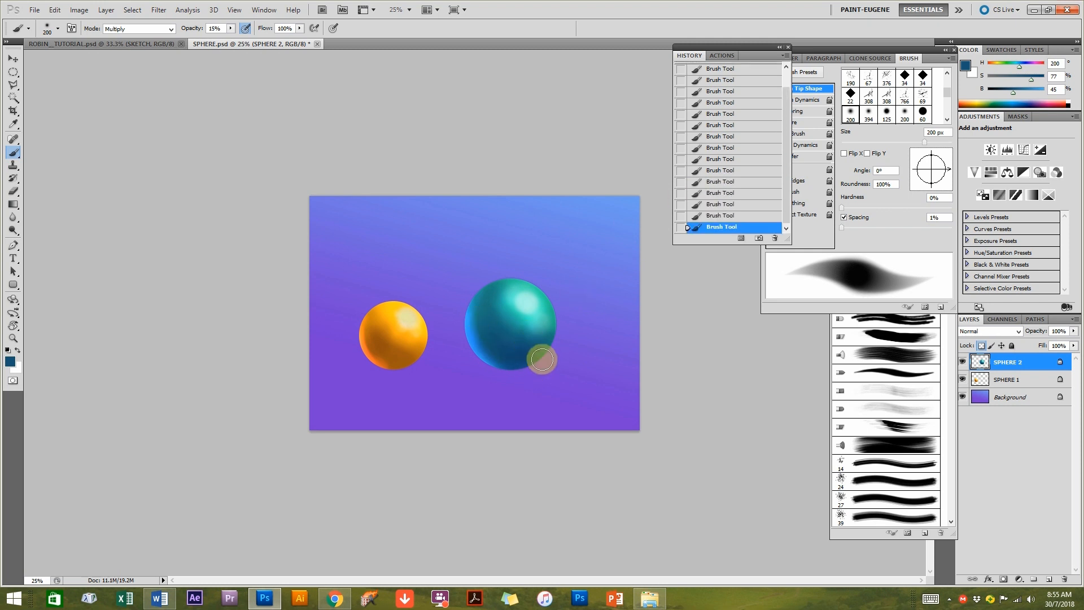
mouse_move(551, 354)
mouse_down()
mouse_move(557, 345)
mouse_move(510, 368)
mouse_up()
click(481, 348)
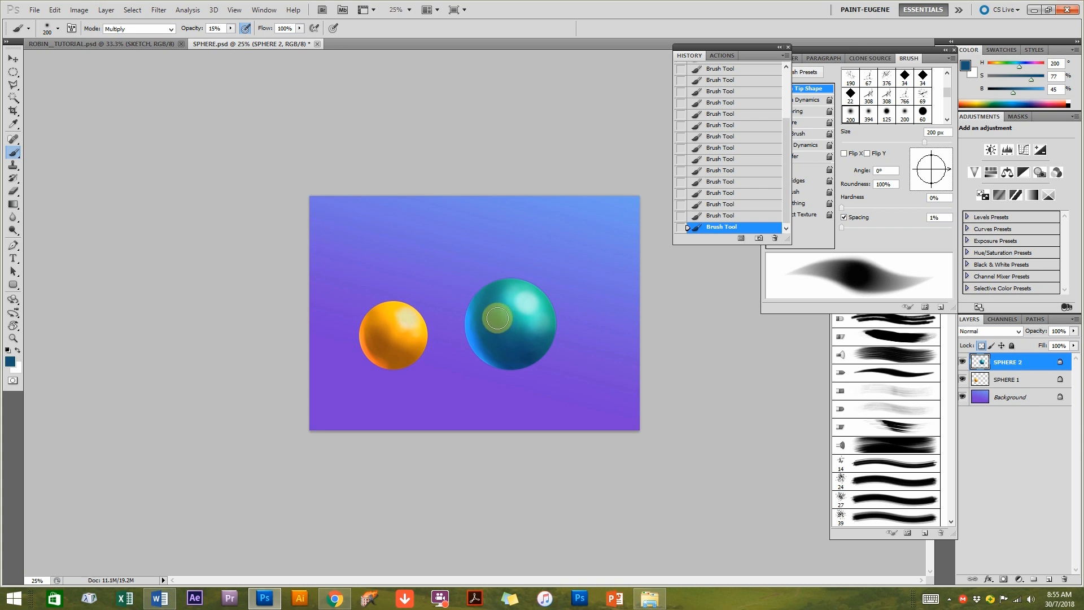
Set the SKETCH layer in ROBIN__TUTORIAL.psd to Multiply and fully lock it, leaving the Background layer selected.
click(18, 60)
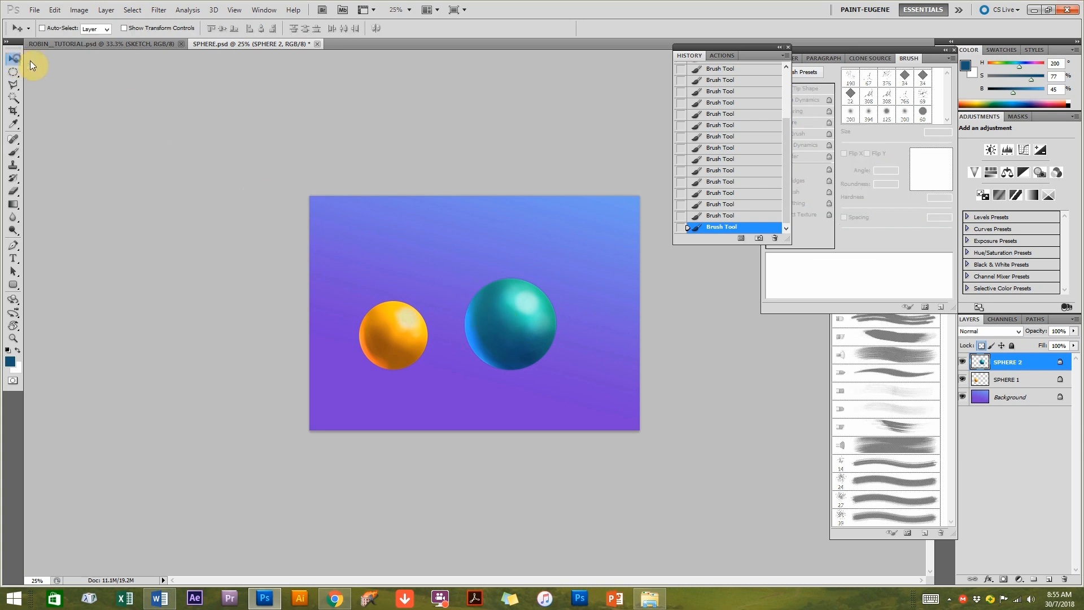
click(98, 44)
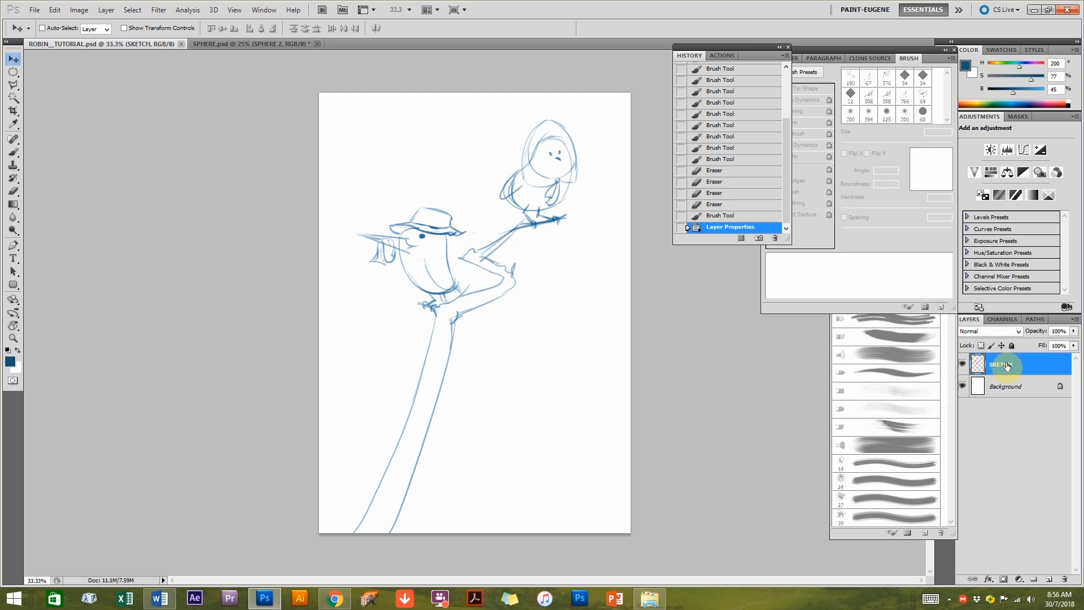
click(1011, 345)
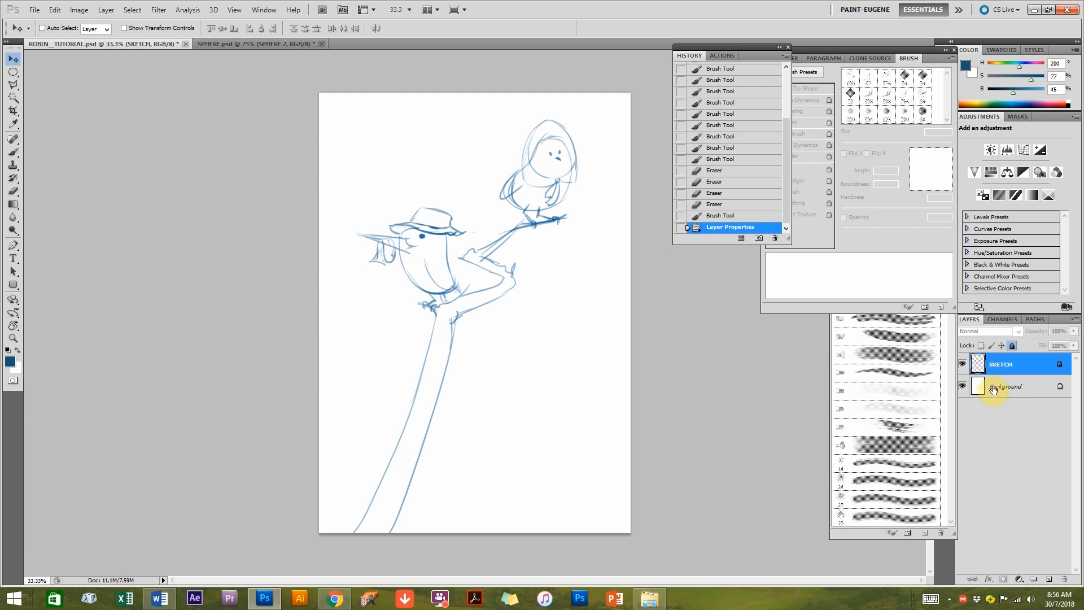
click(1012, 344)
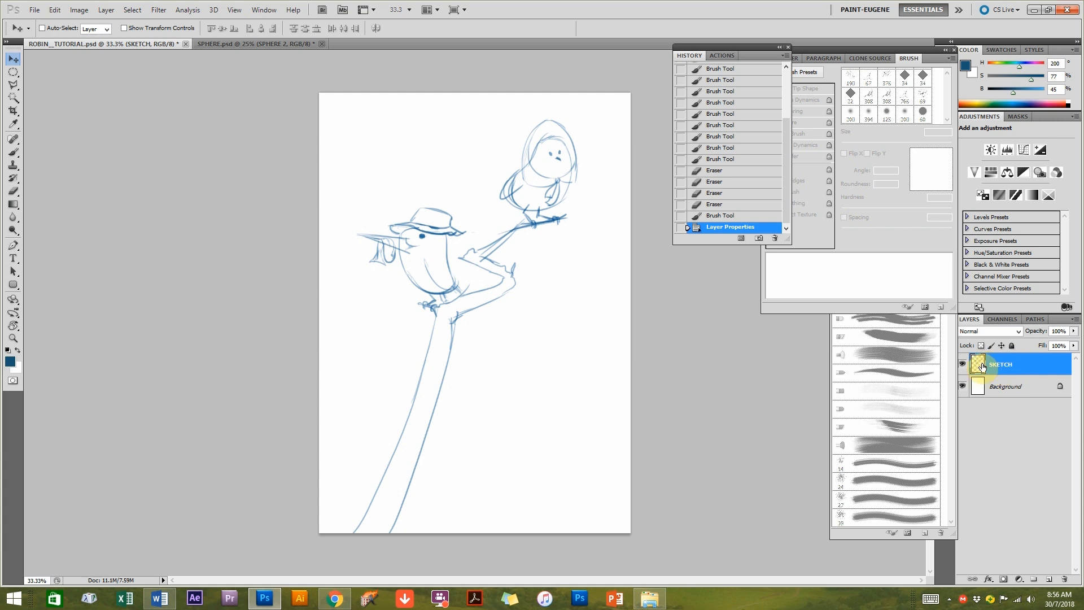
click(985, 331)
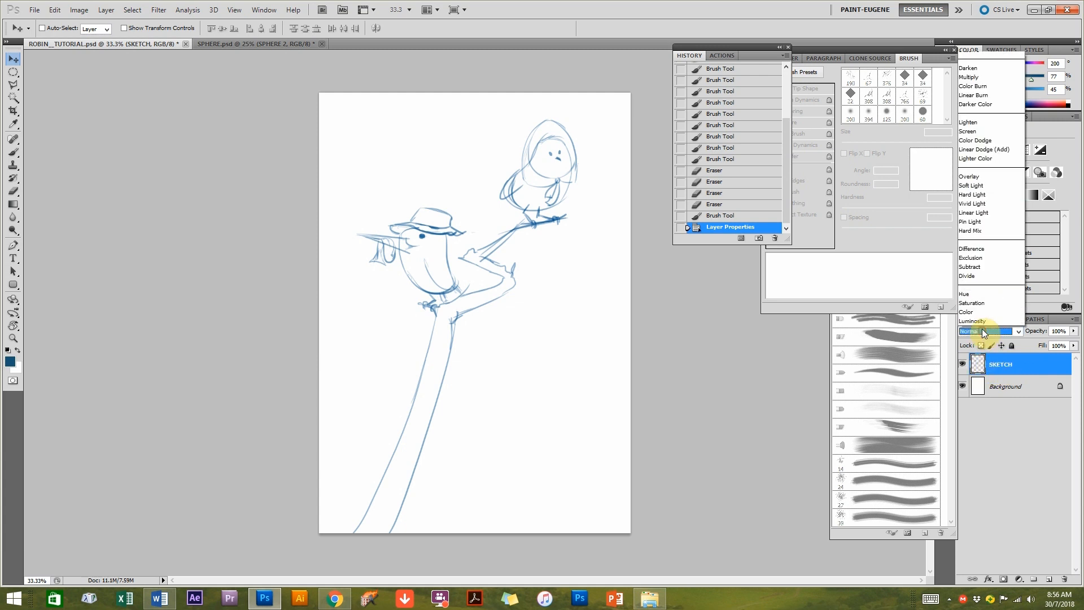
click(975, 77)
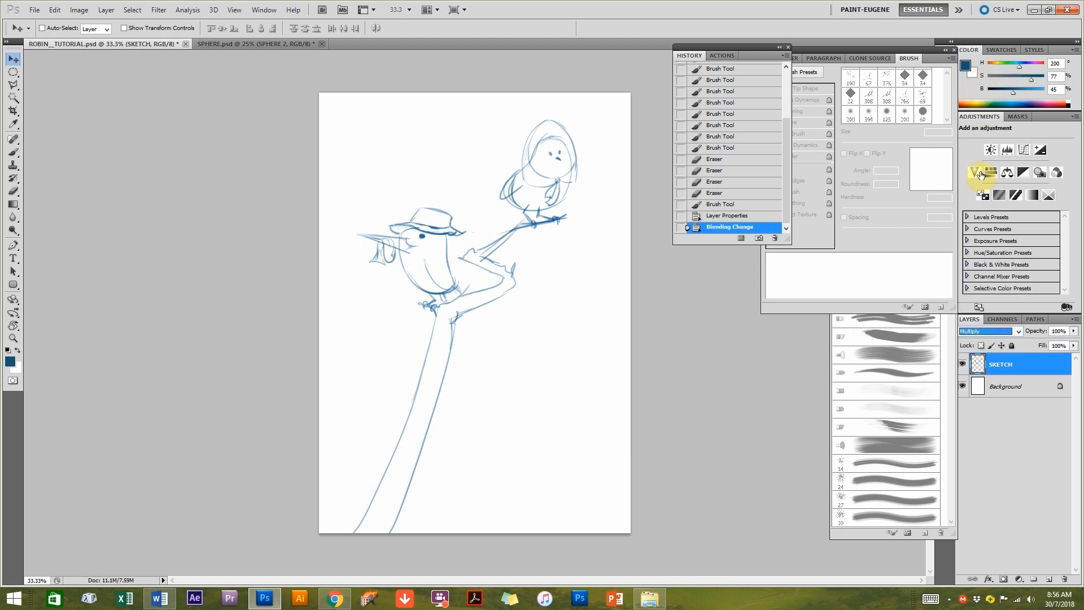
click(1011, 345)
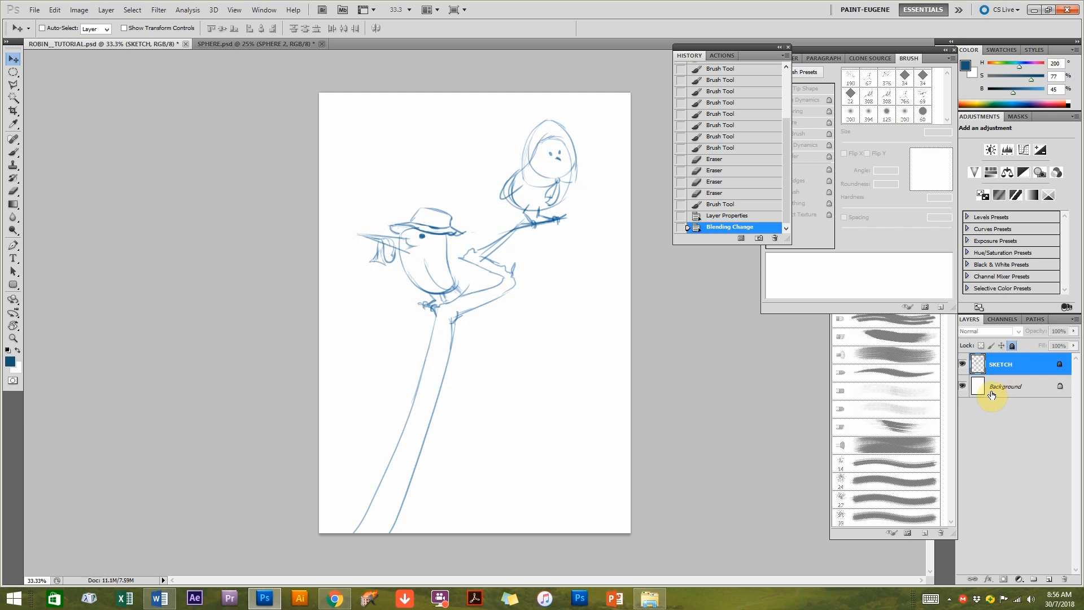
click(1012, 399)
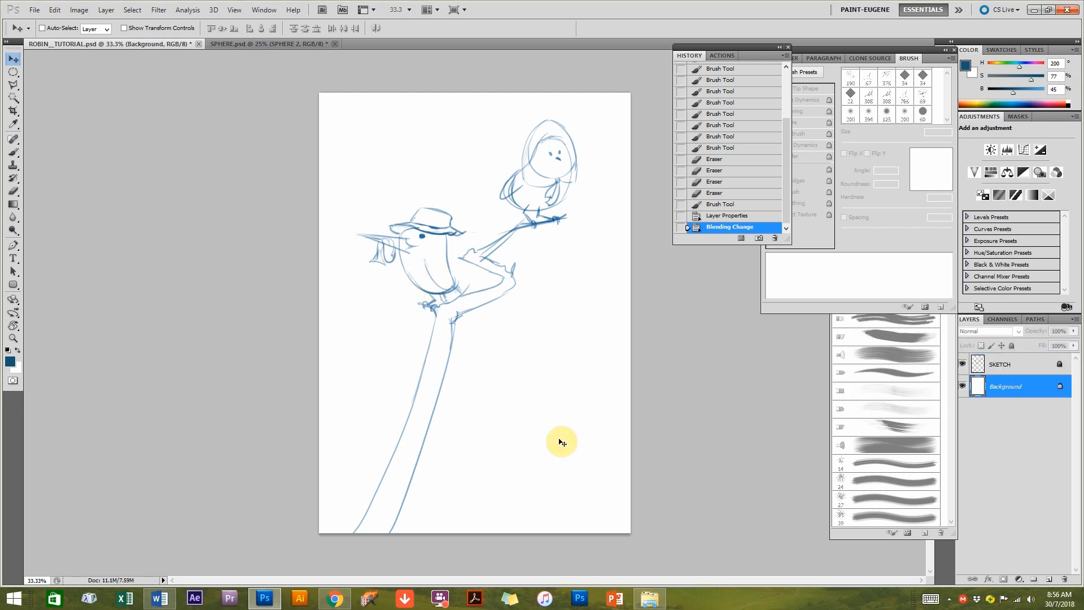
Switch to the BIRDS folder in File Explorer and examine the reference photos from Kingfisher01 to Robin04 in a maximized Windows Photo Viewer.
click(649, 596)
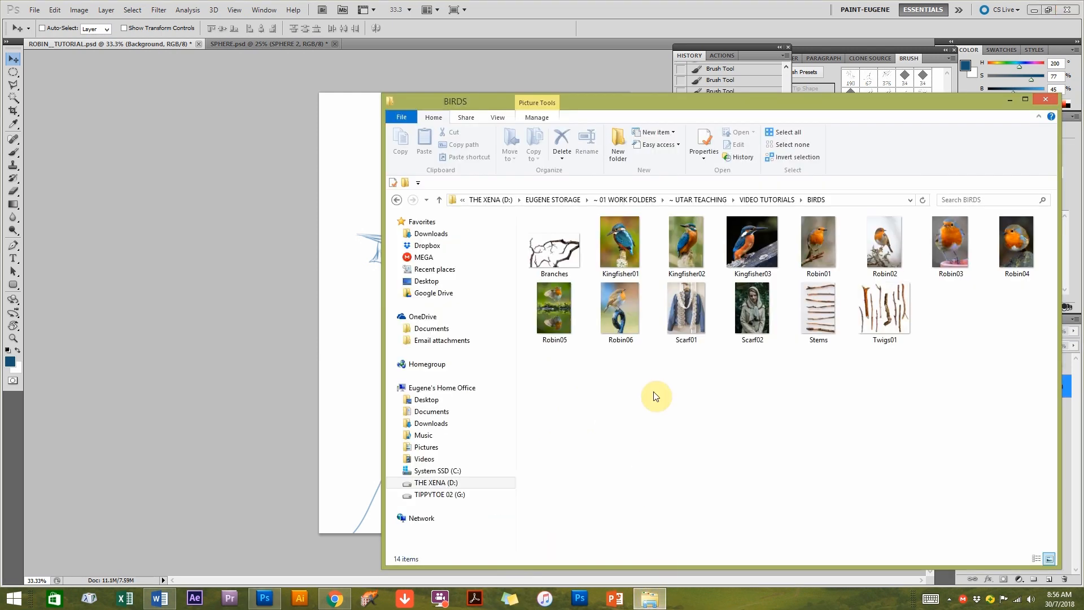
click(614, 246)
double_click(614, 246)
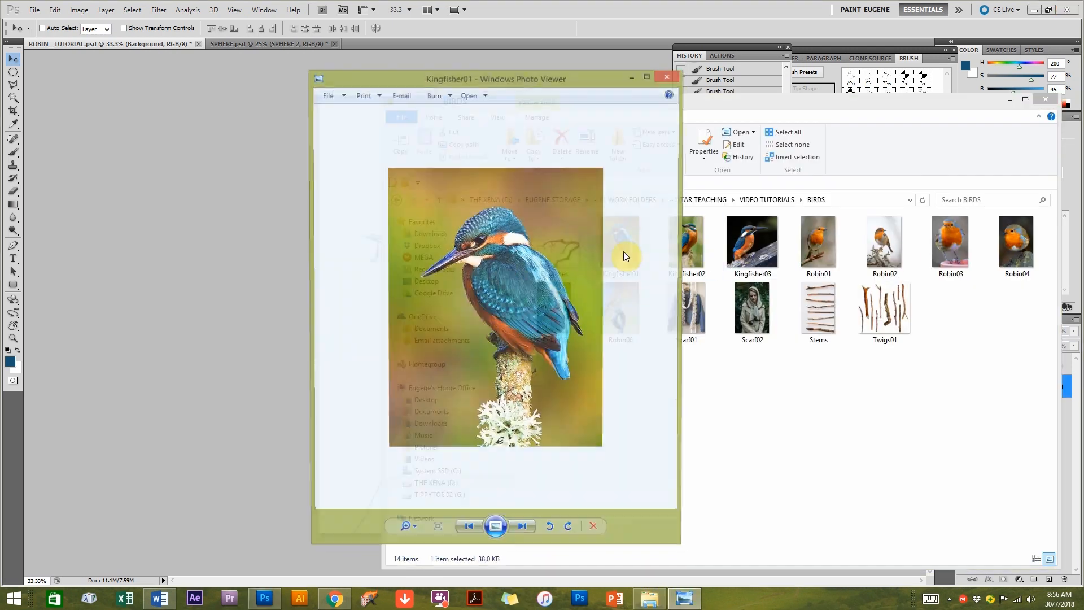
double_click(560, 80)
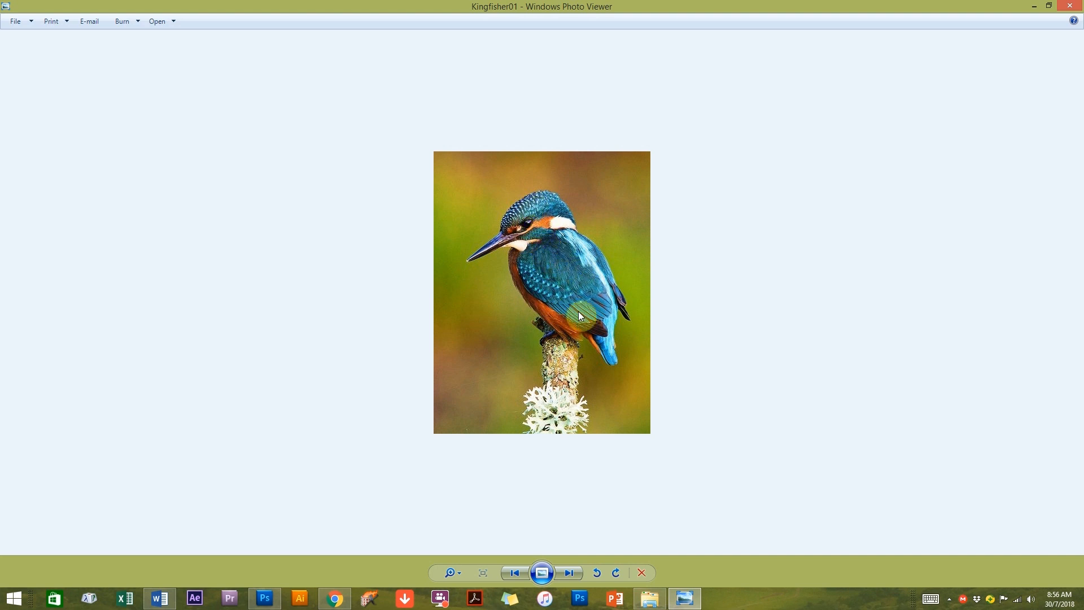
key(Right)
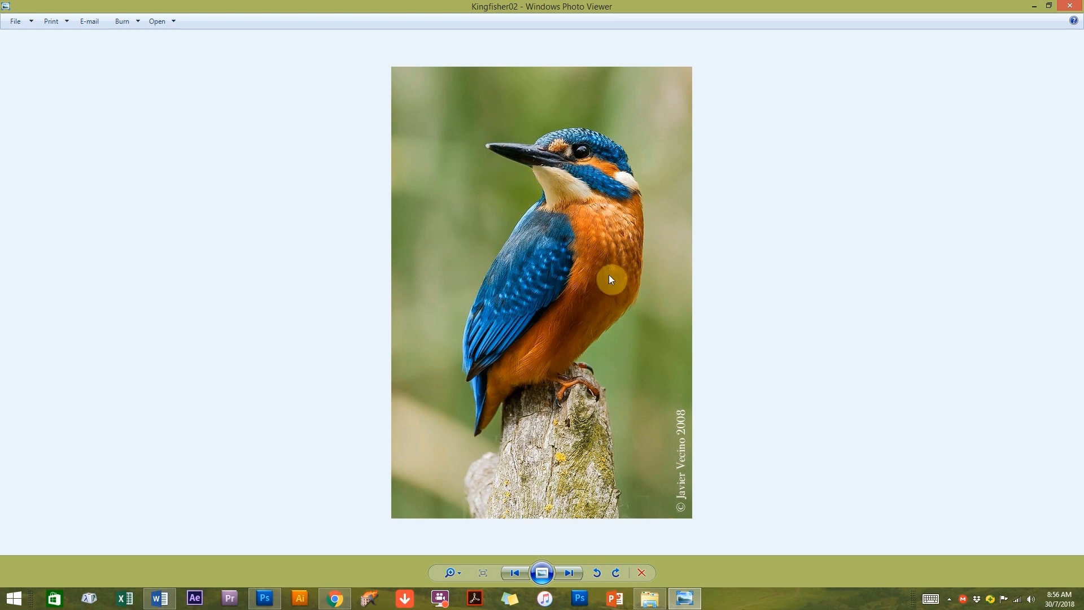
key(Right)
key(Right)
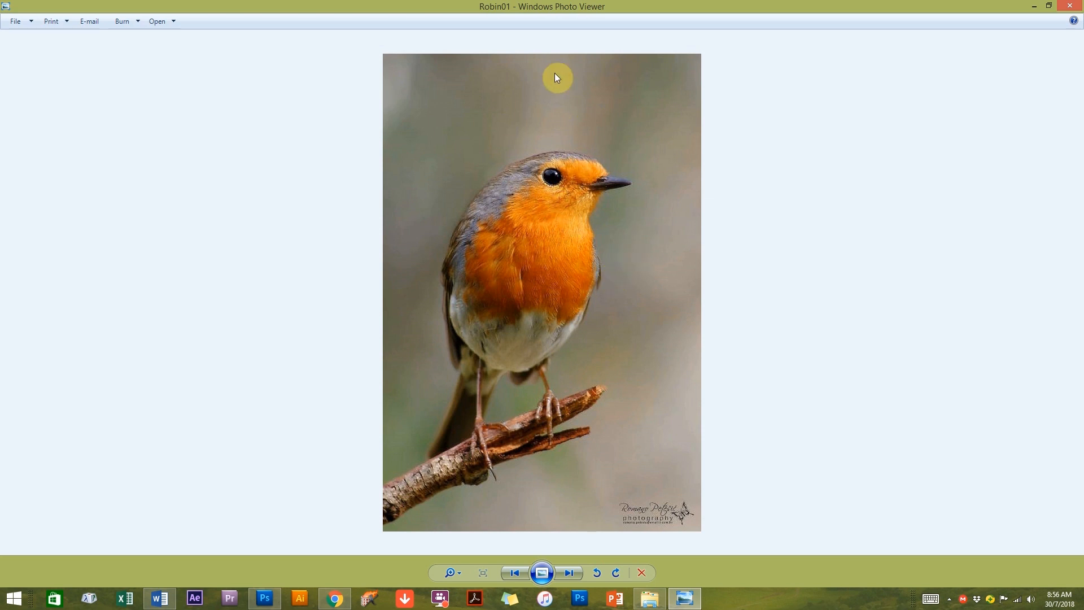
click(571, 569)
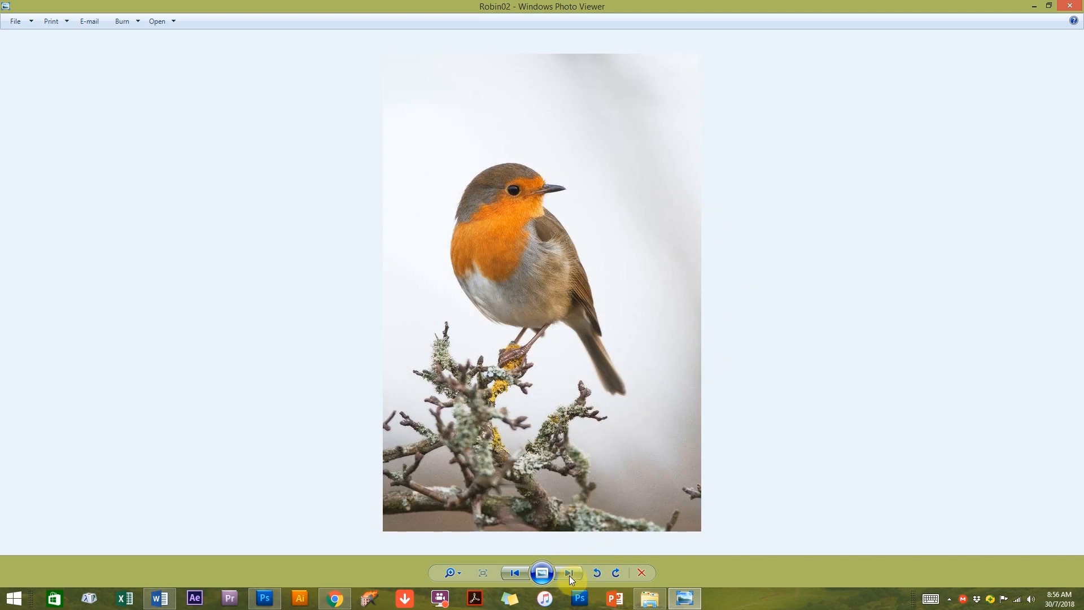
click(568, 573)
click(573, 573)
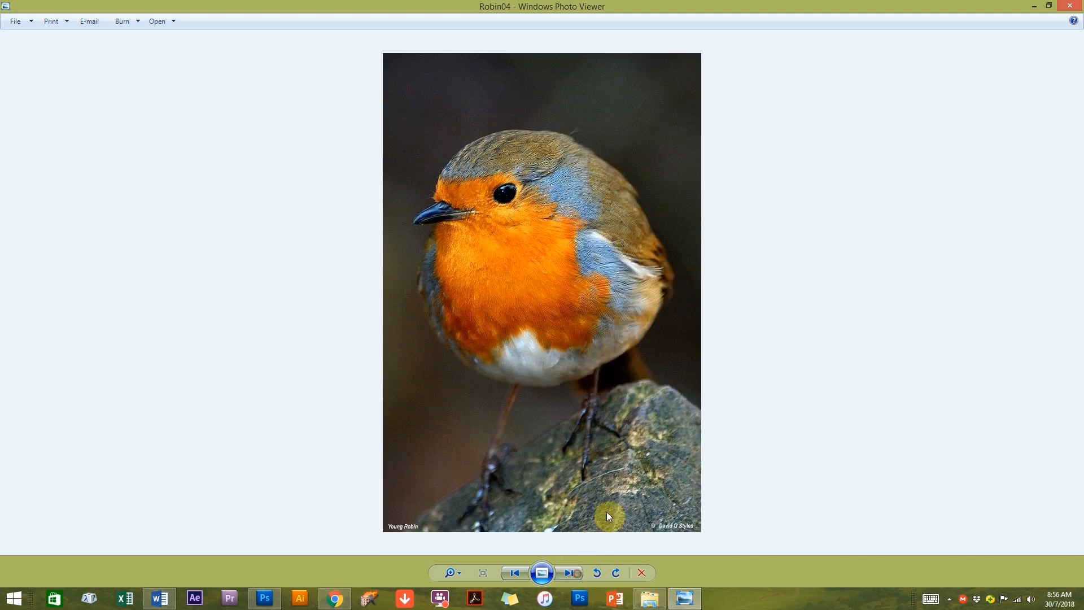
Return to Photoshop and open the Gradient Editor for the Gradient tool, placing it clear of the layer list.
mouse_move(265, 598)
click(303, 541)
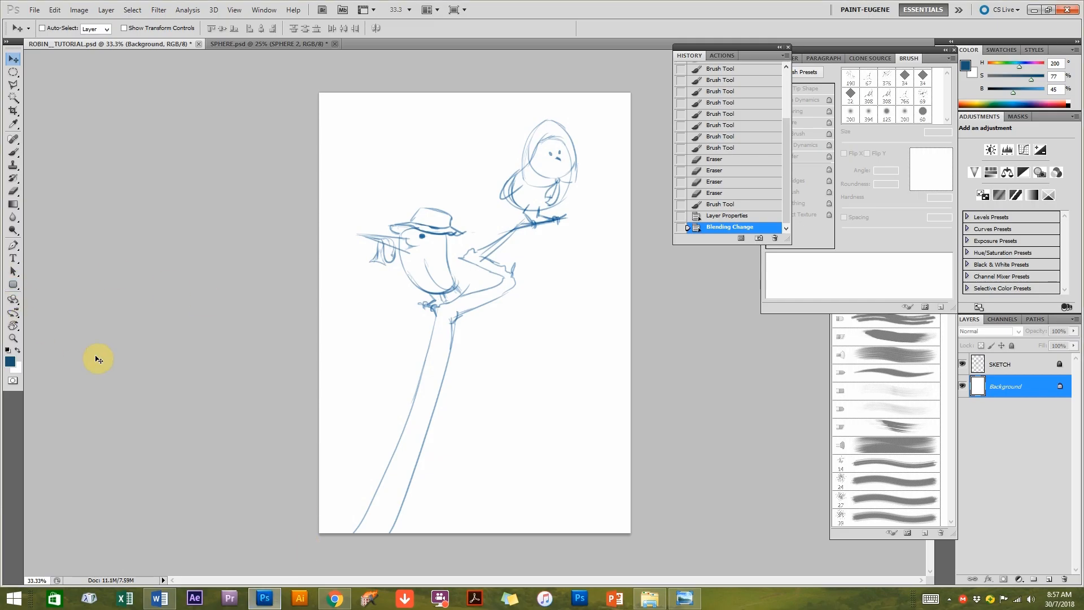
click(14, 206)
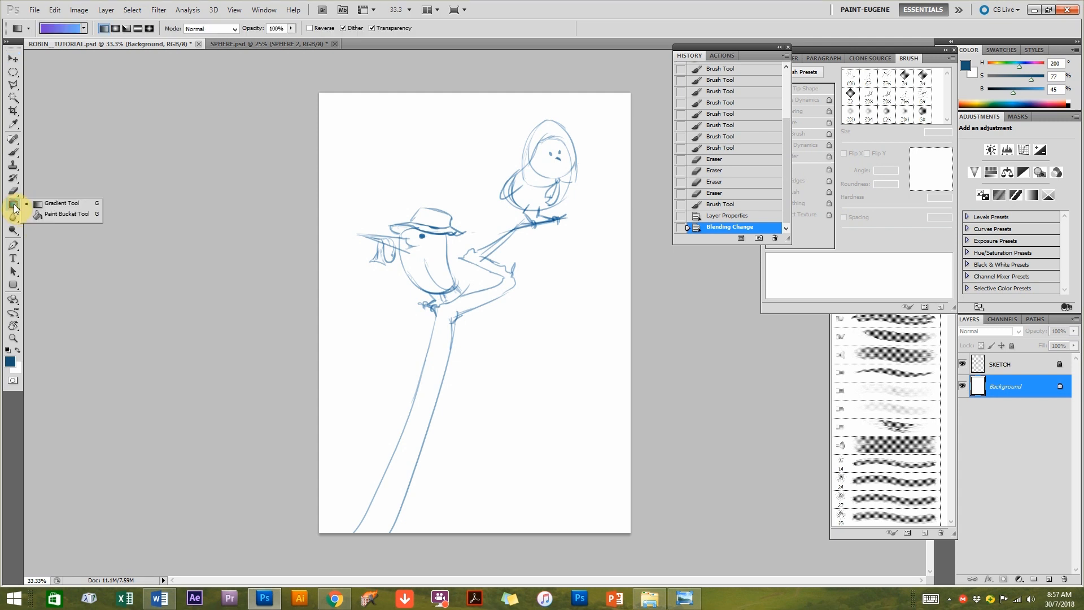
click(42, 205)
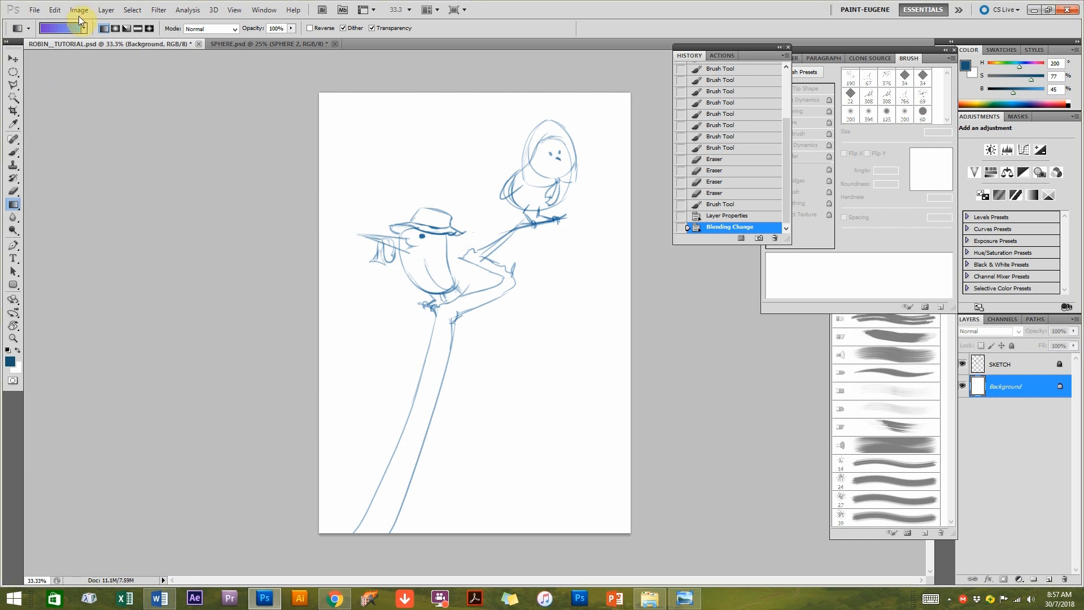
click(55, 31)
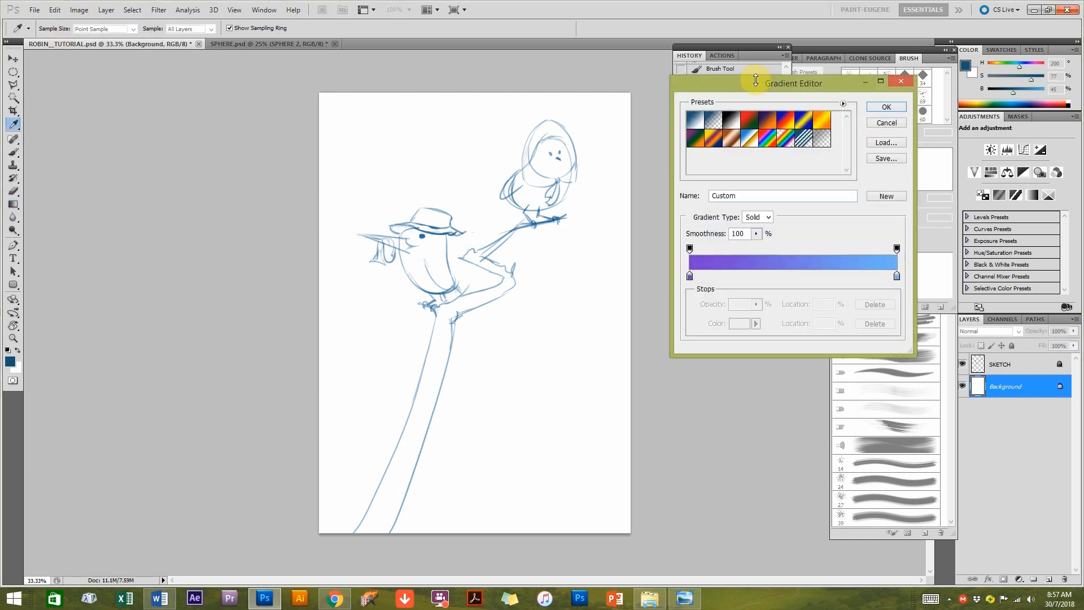
drag(707, 93, 249, 141)
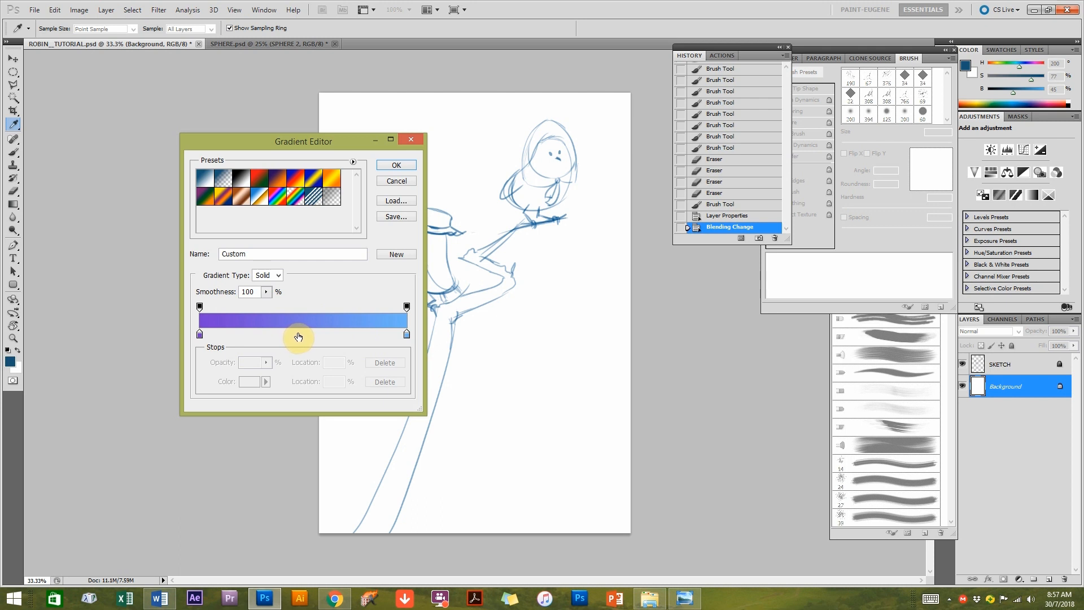
Try adding a middle colour stop at 47% of the gradient and remove it again.
click(298, 335)
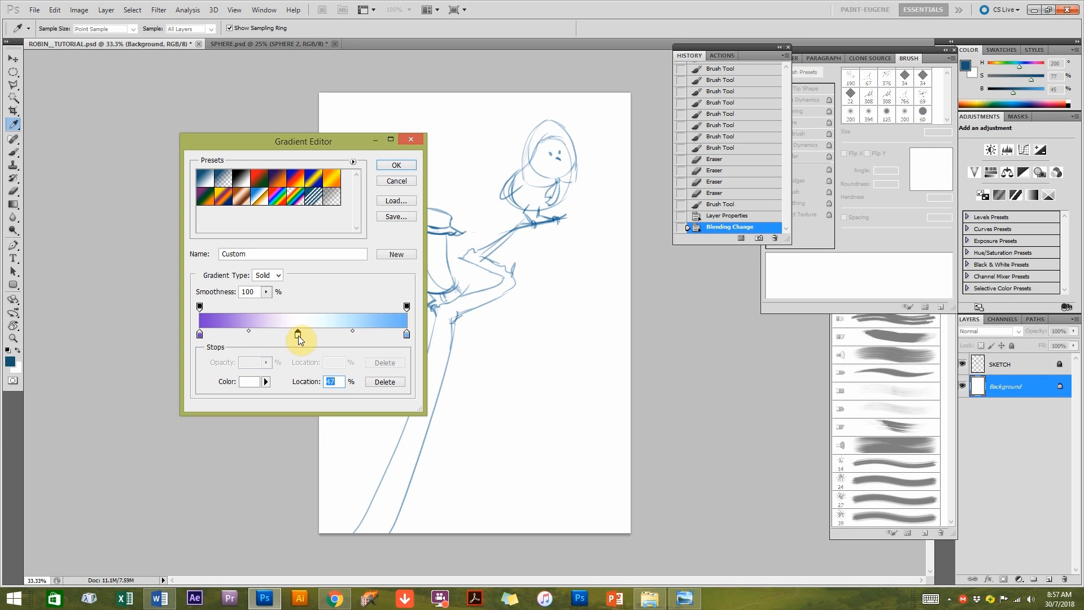
double_click(298, 336)
drag(421, 348, 514, 246)
click(688, 291)
click(298, 335)
drag(290, 385, 261, 359)
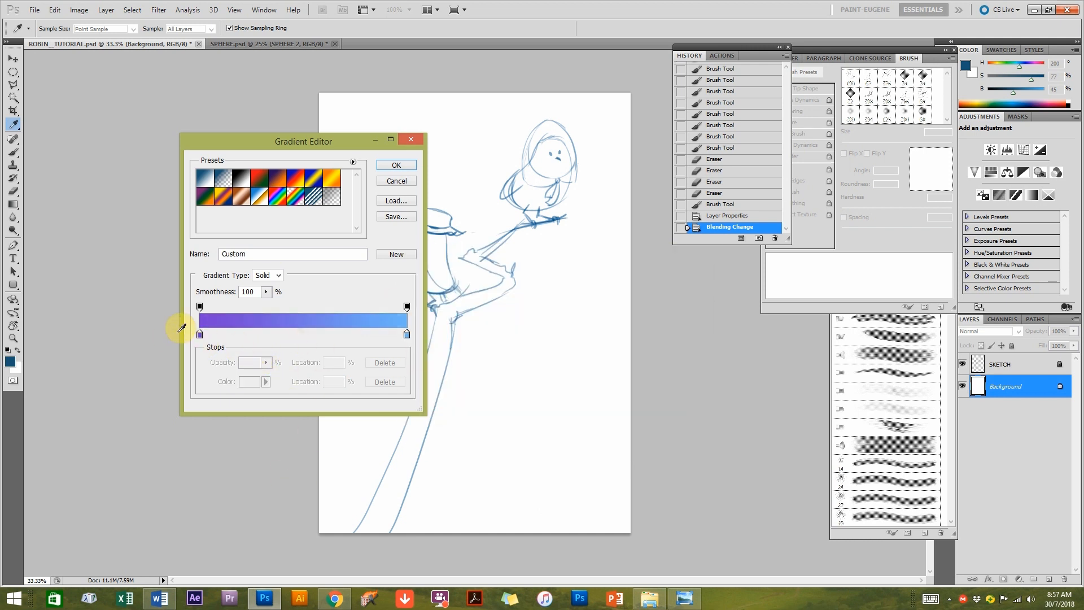
Set the gradient's start colour stop to a dark green with 71% saturation and 48% brightness.
click(198, 334)
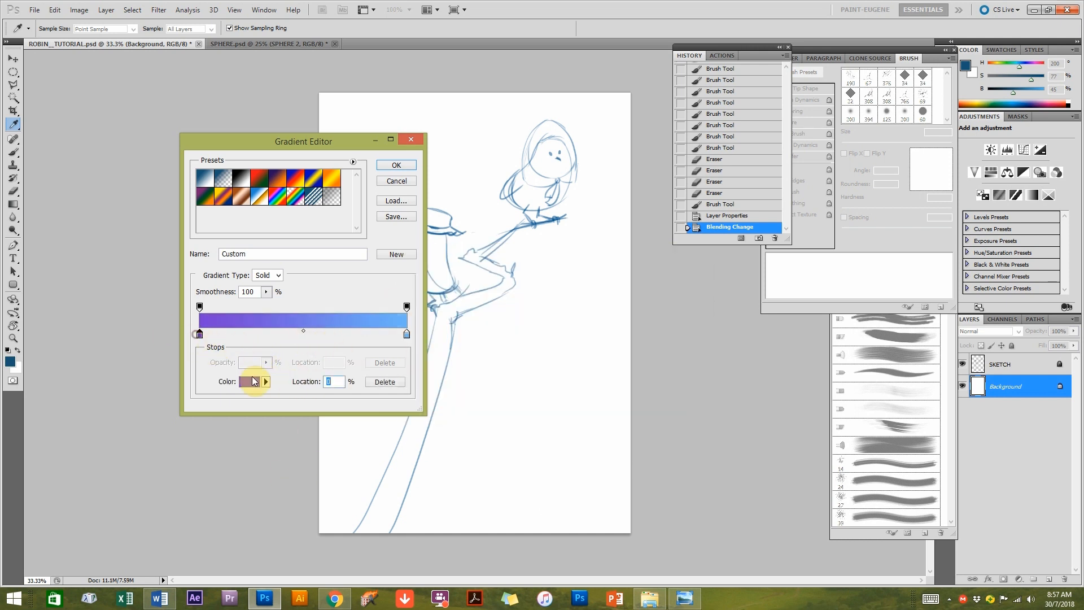
double_click(200, 335)
click(569, 370)
click(508, 347)
drag(580, 373, 515, 352)
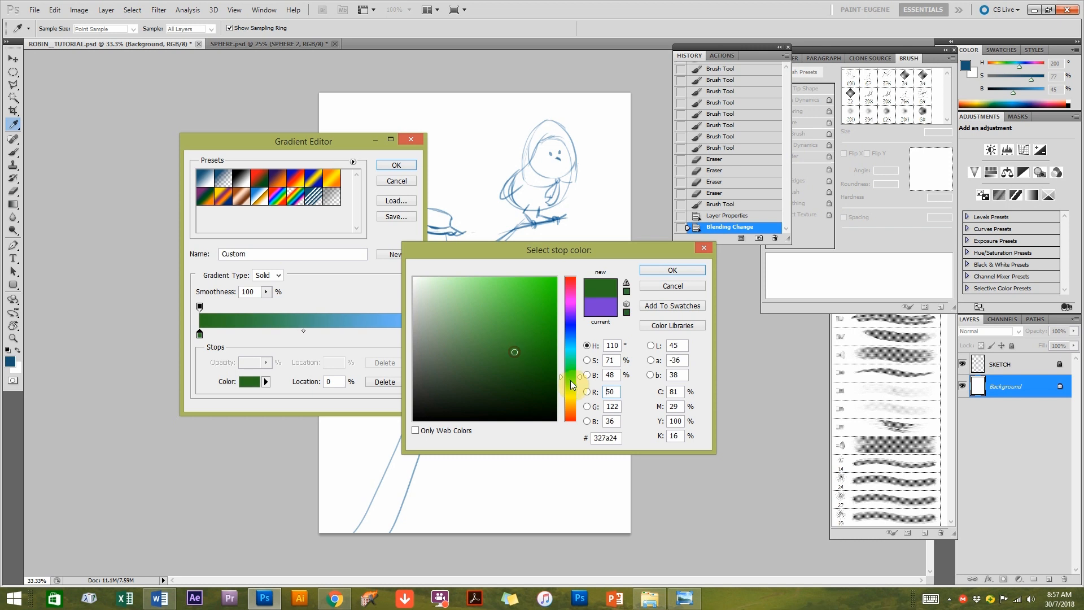
drag(571, 378, 571, 379)
click(672, 270)
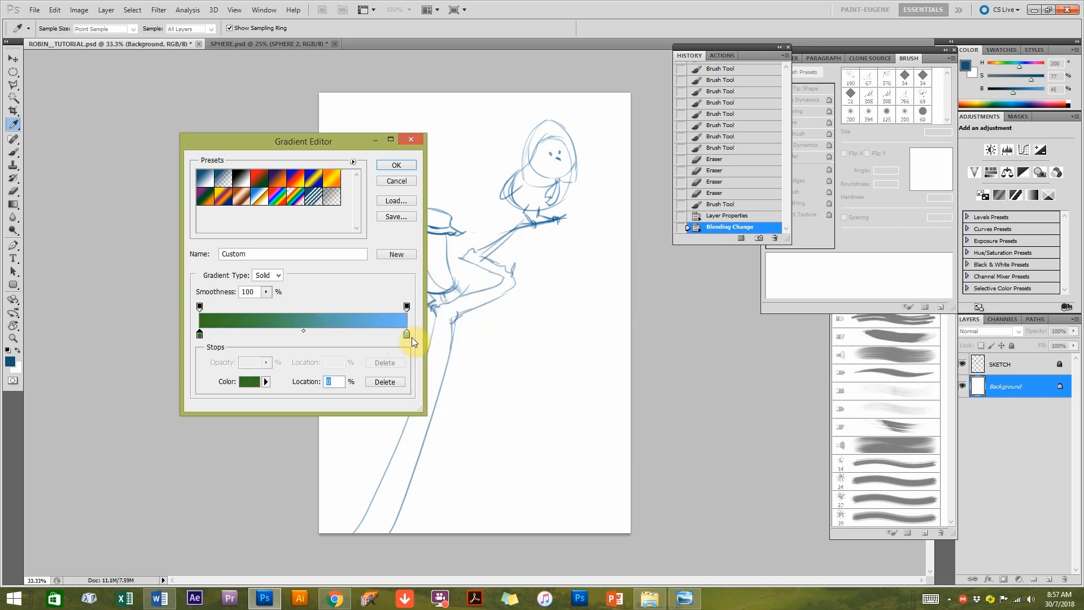
Set the gradient's end colour stop to a yellowish green with 70% saturation and 69% brightness, and accept the edited gradient.
click(262, 383)
click(570, 380)
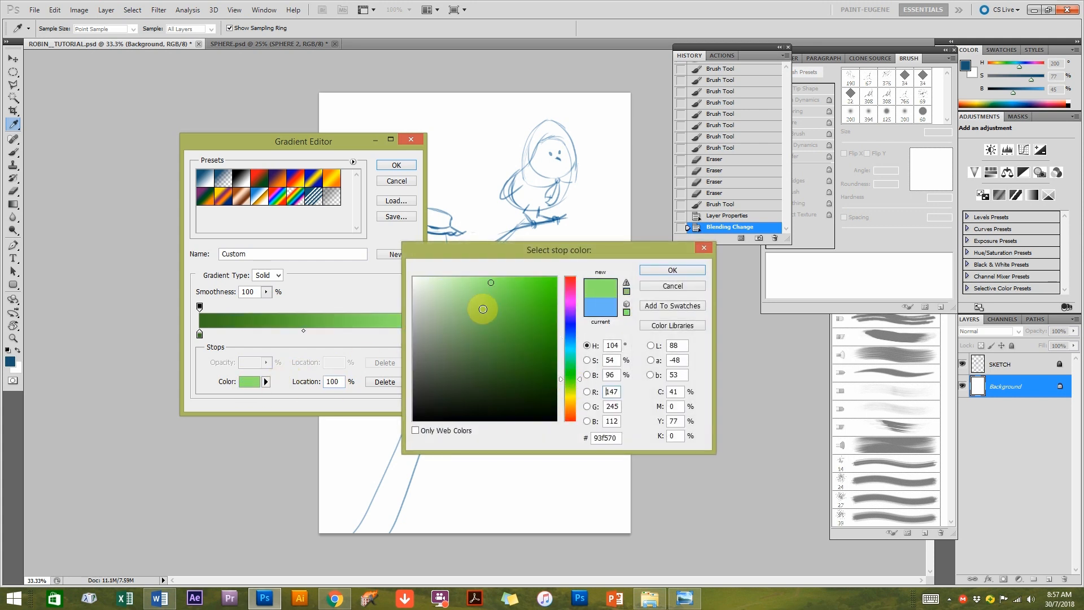
drag(488, 312, 483, 299)
drag(567, 381, 572, 384)
drag(504, 309, 513, 321)
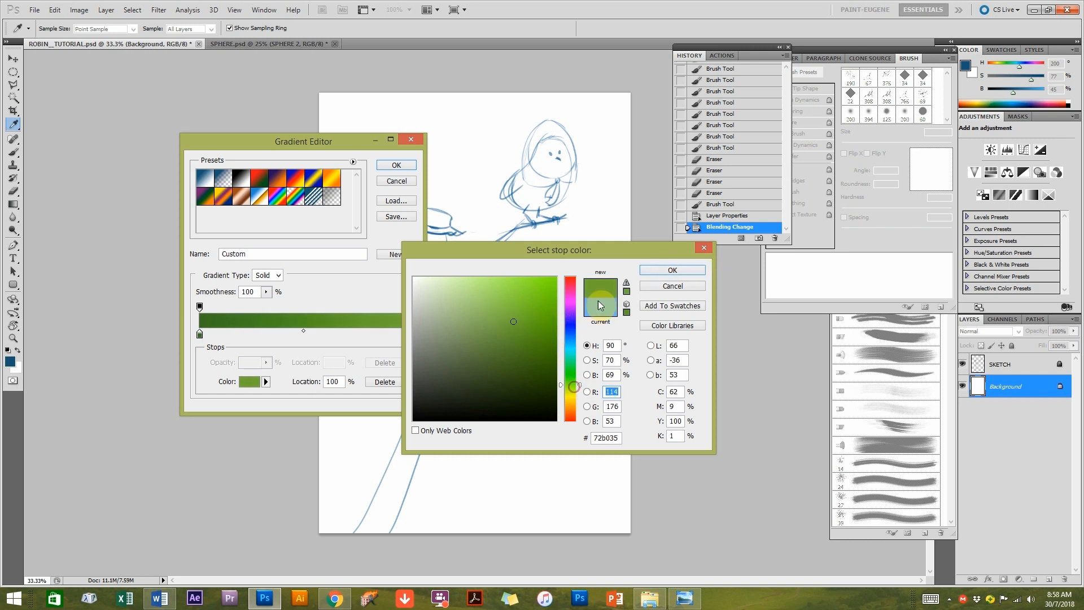
drag(570, 384, 570, 388)
click(672, 268)
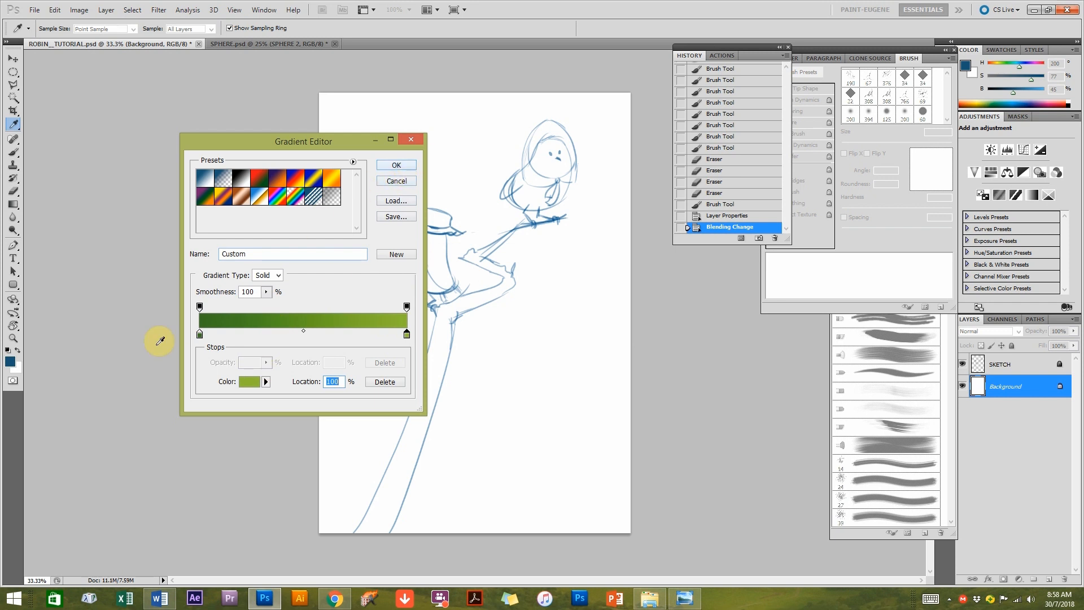
click(398, 165)
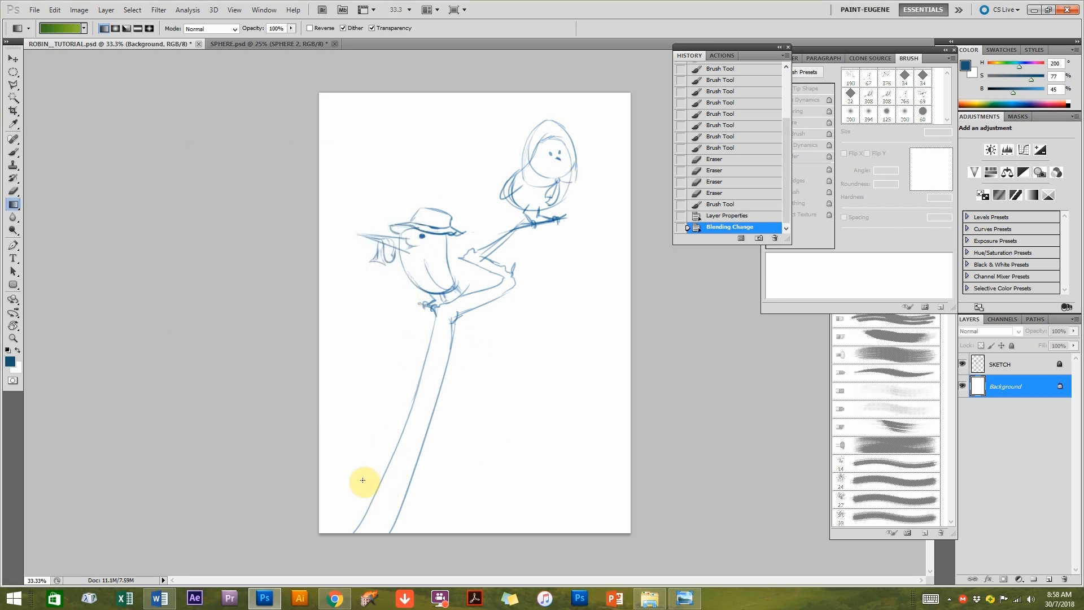
Fill the Background layer with the green gradient, redrawing it at several angles and lengths until it runs diagonally from dark lower left to light upper right.
drag(515, 140, 469, 527)
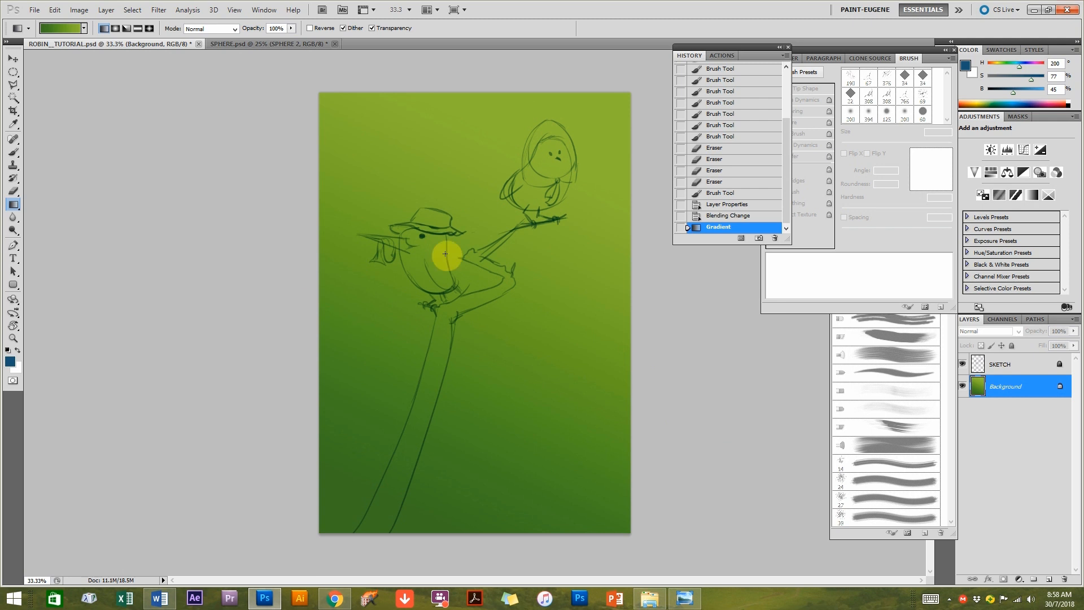
drag(425, 378, 570, 104)
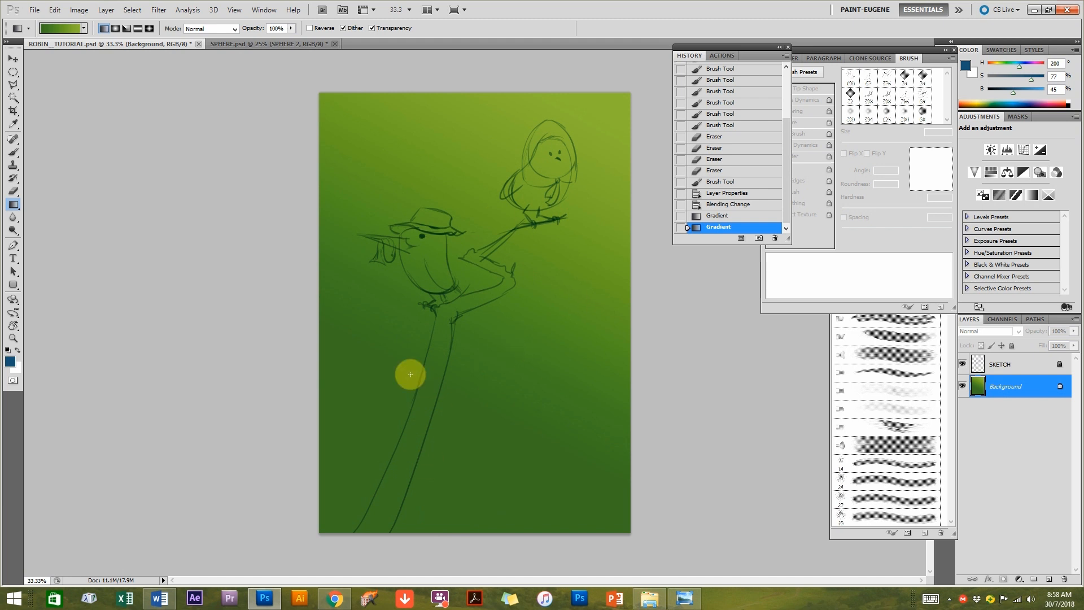
drag(435, 386, 524, 110)
drag(446, 423, 474, 181)
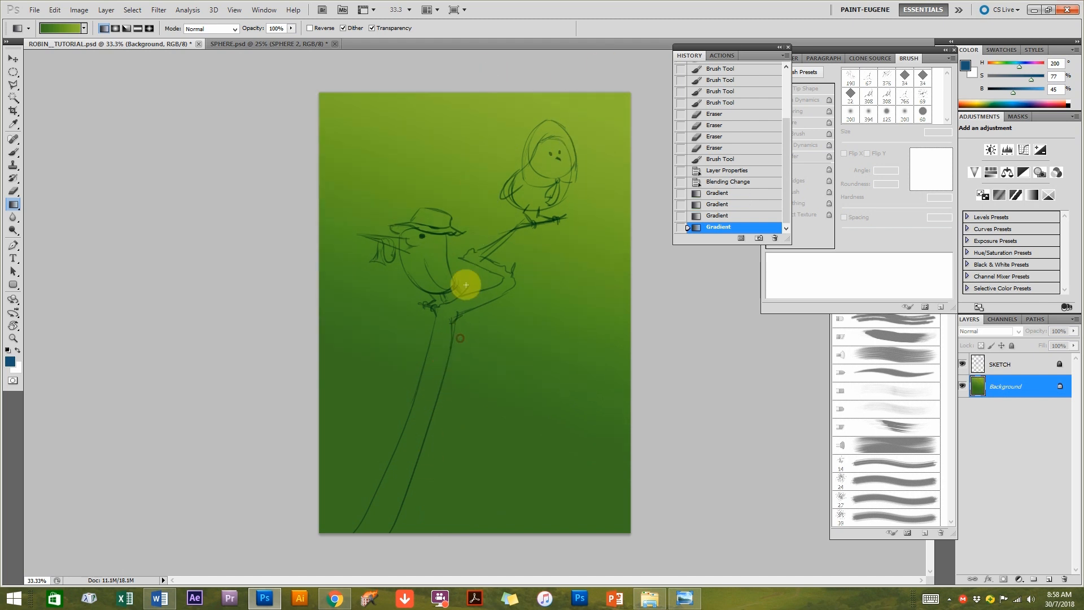
drag(447, 322, 536, 74)
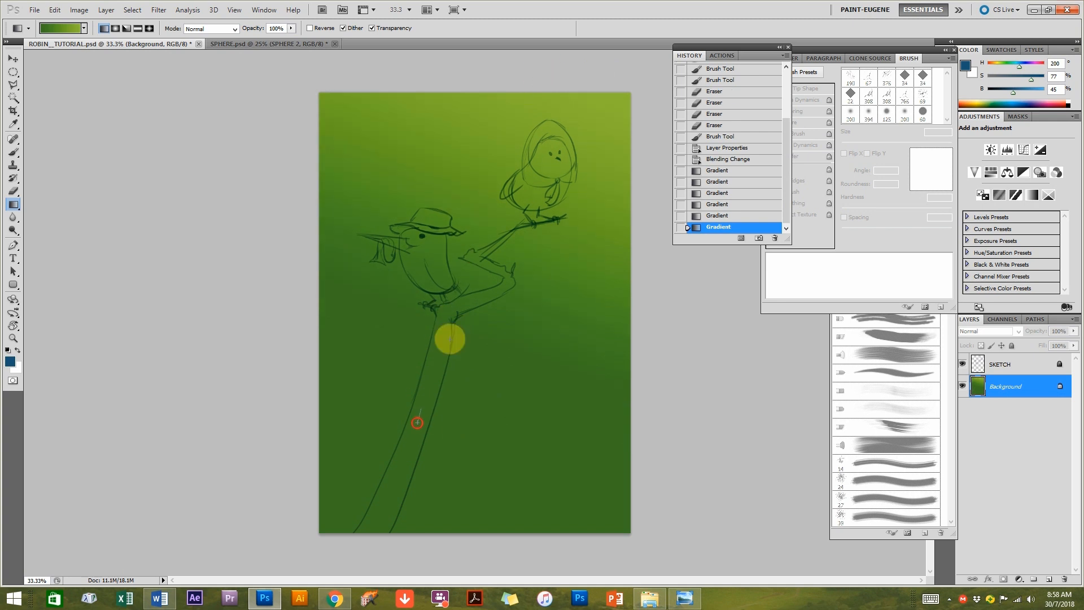
drag(422, 409, 573, 85)
drag(425, 377, 542, 107)
drag(553, 101, 543, 107)
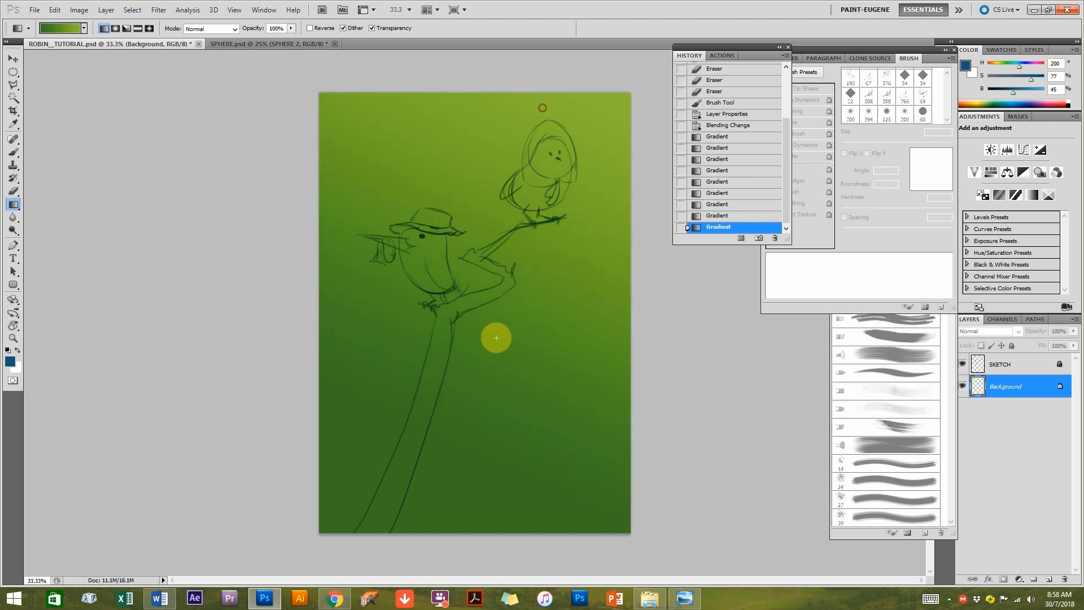
key(ctrl+z)
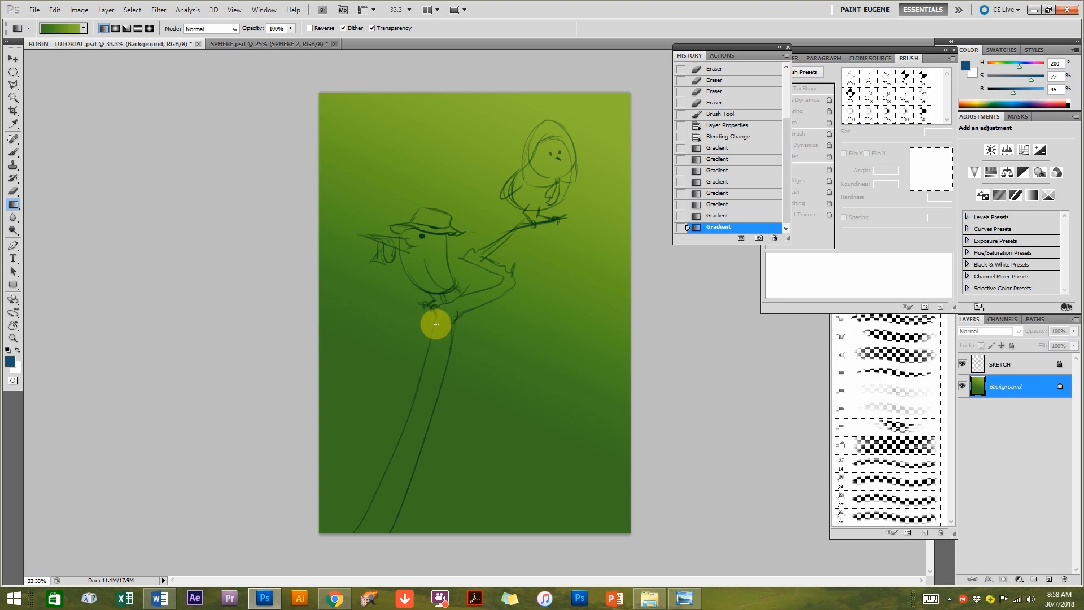
drag(525, 323, 533, 291)
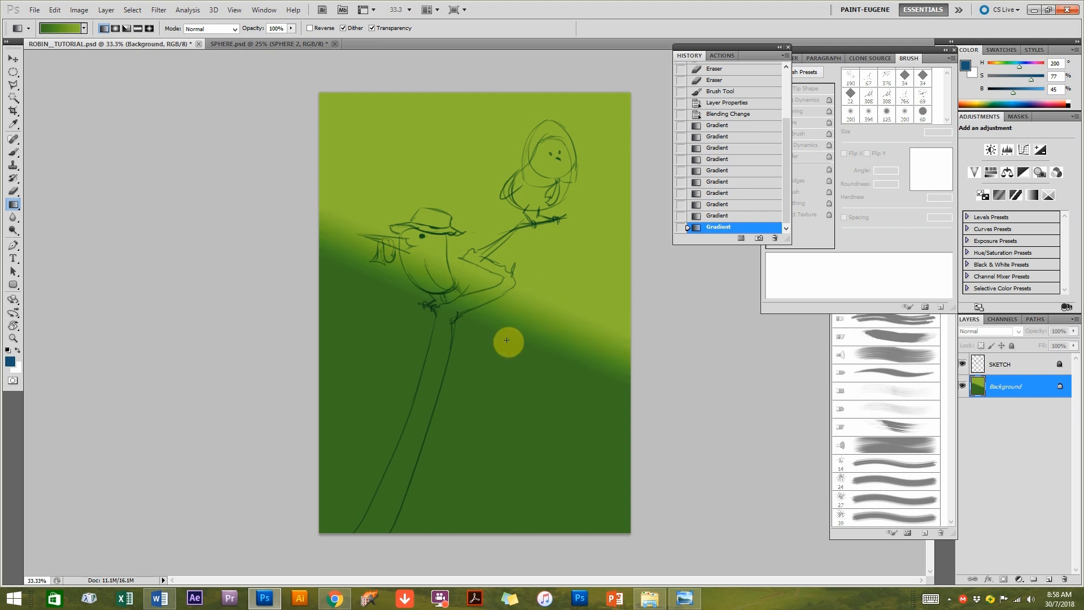
drag(402, 374, 565, 124)
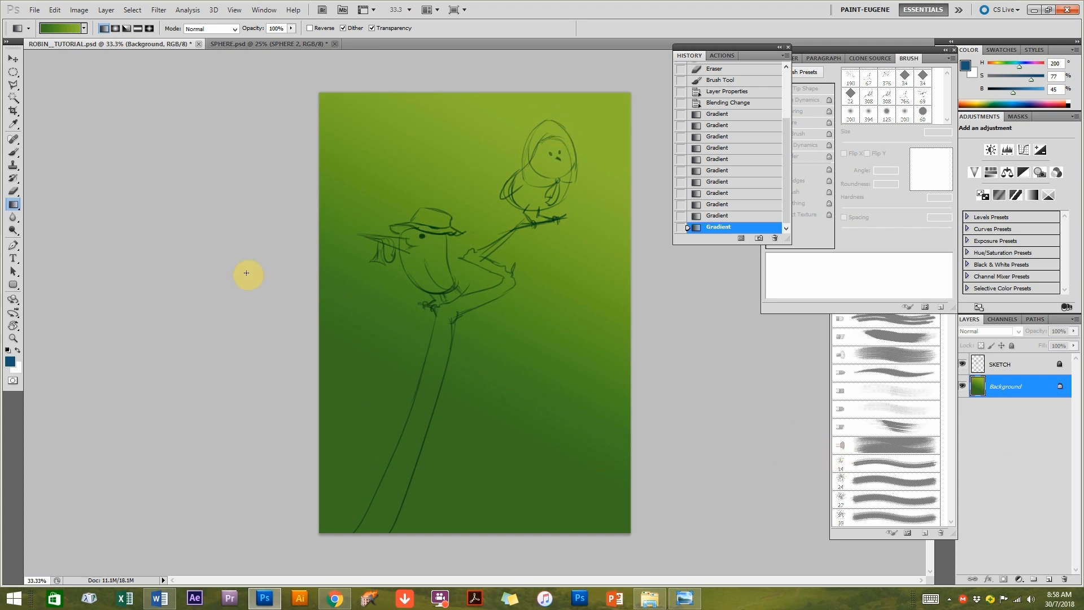
Switch to the Brush tool, sample the green beneath the hatted bird's beak and darken it to 41% brightness.
click(12, 153)
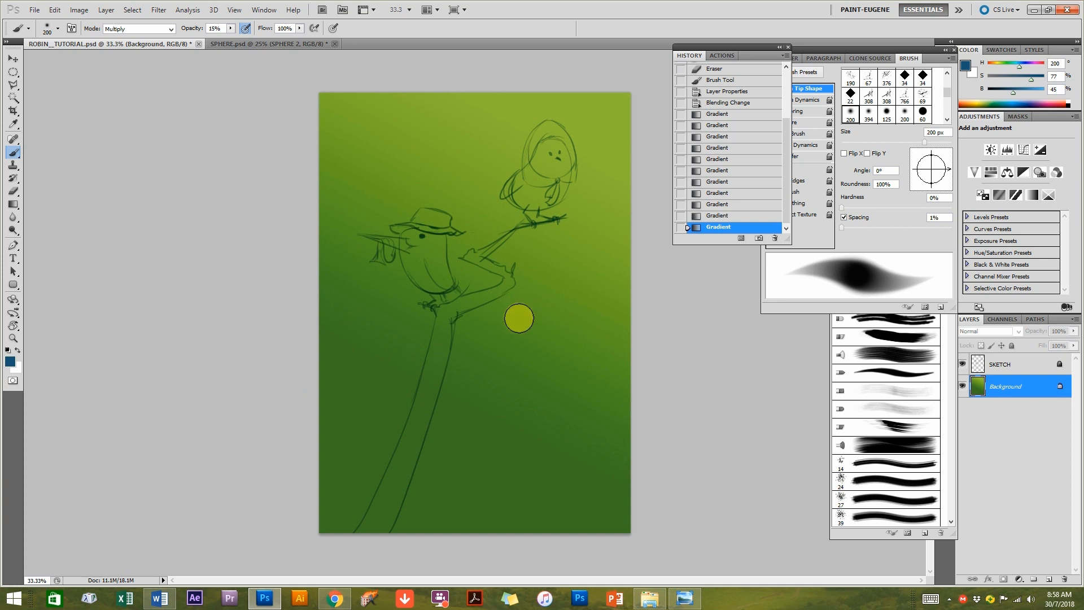
alt+click(356, 289)
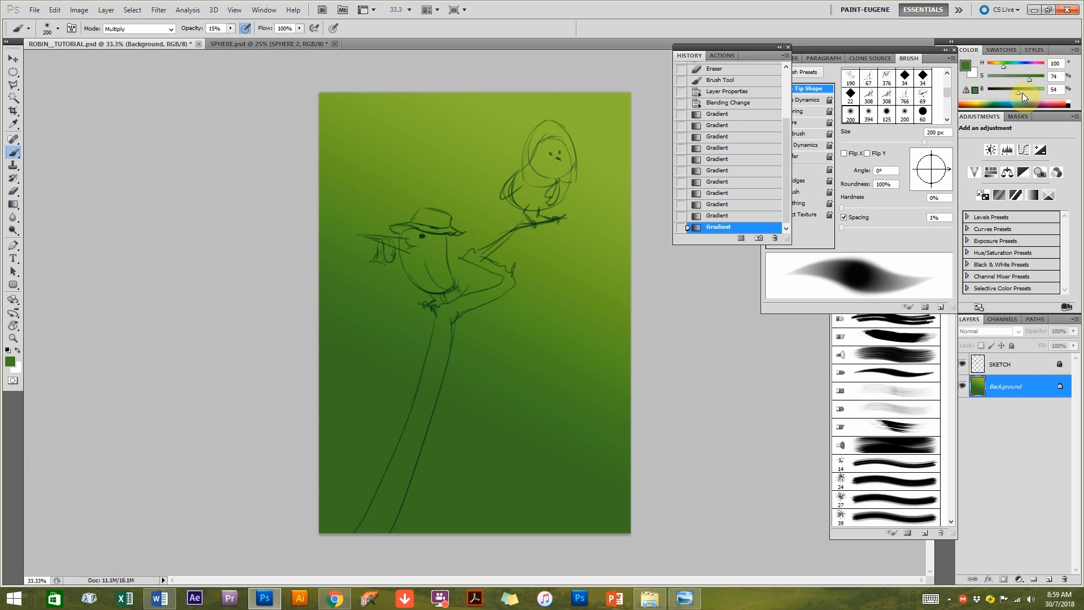
mouse_move(915, 47)
mouse_down()
mouse_move(892, 44)
mouse_move(907, 48)
mouse_up()
drag(270, 34, 371, 39)
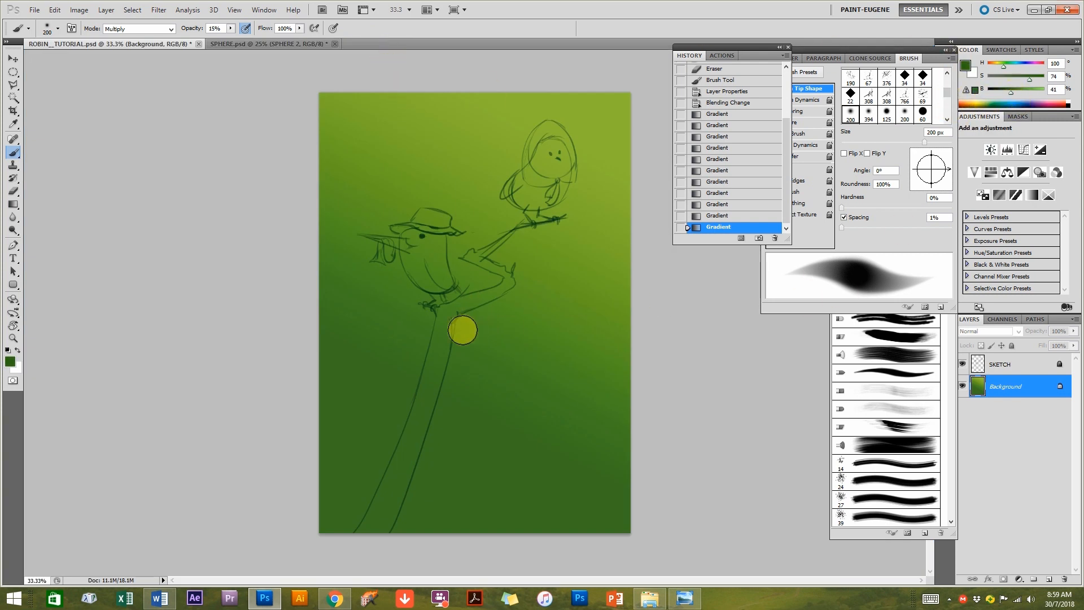
Enlarge the soft round brush to 1100 px.
key(bracketright)
key(bracketright)
key(bracketright)
key(bracketright)
key(bracketright)
key(bracketright)
key(bracketright)
key(bracketright)
key(bracketright)
key(bracketright)
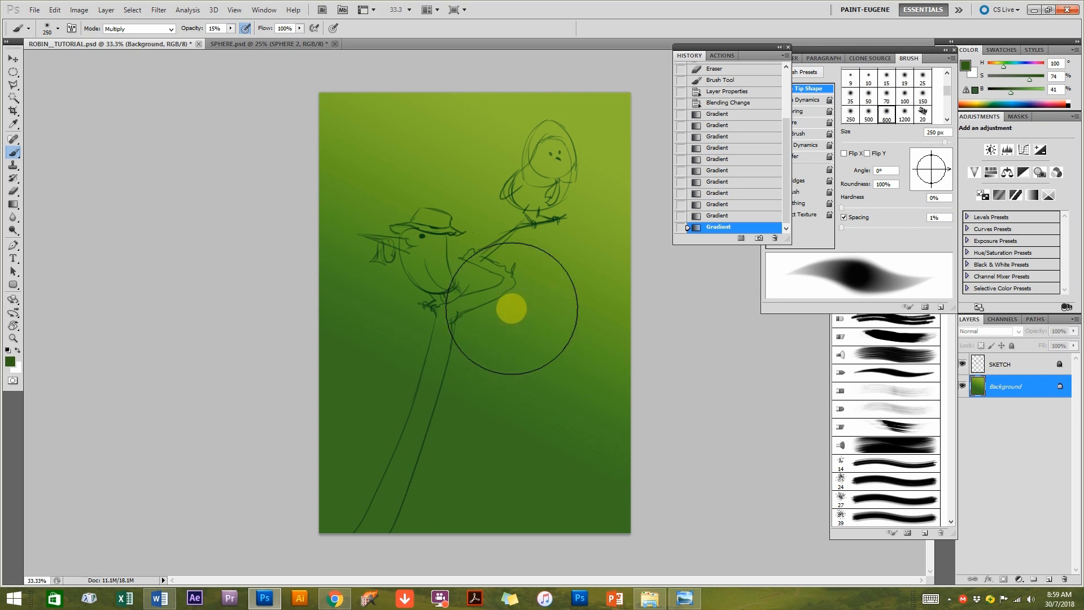
Switch to Windows Photo Viewer, examine the blurred background of the Robin05 reference and return to Photoshop.
click(684, 598)
click(573, 573)
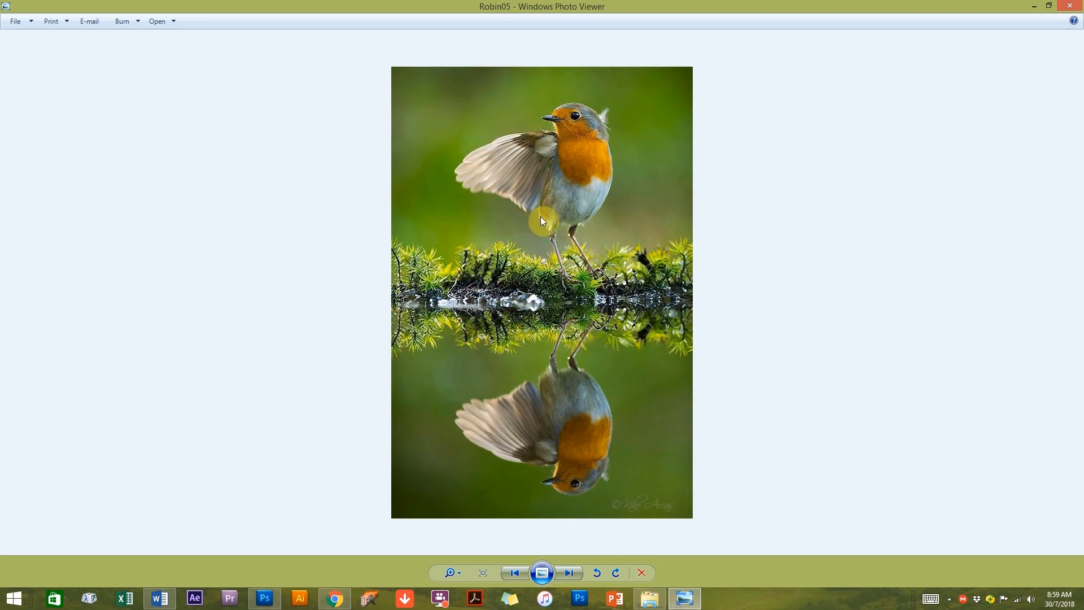
click(1030, 5)
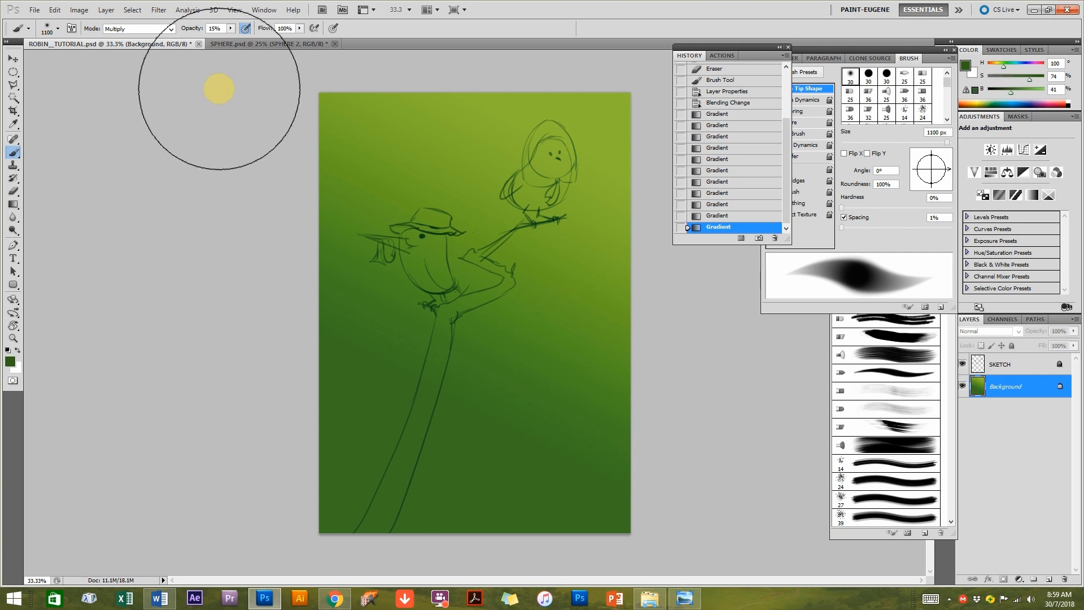
Set the brush opacity to 27% and paint soft dark green patches at the background's left and right edges, upper left and lower centre in Multiply mode.
click(231, 28)
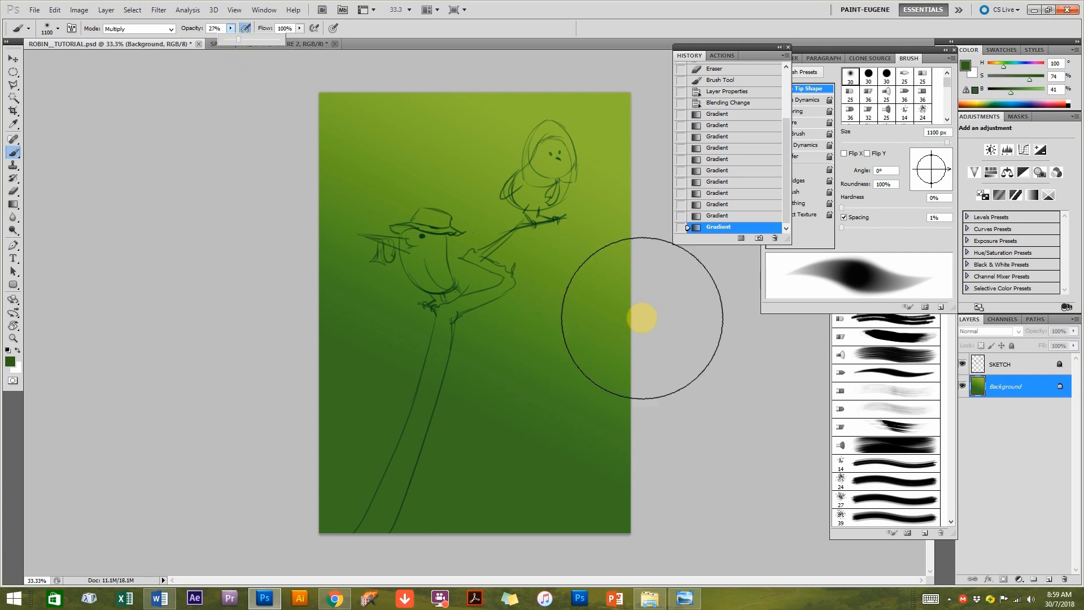
click(607, 355)
mouse_move(312, 346)
mouse_down()
mouse_move(333, 338)
mouse_move(338, 380)
mouse_up()
click(328, 352)
click(375, 175)
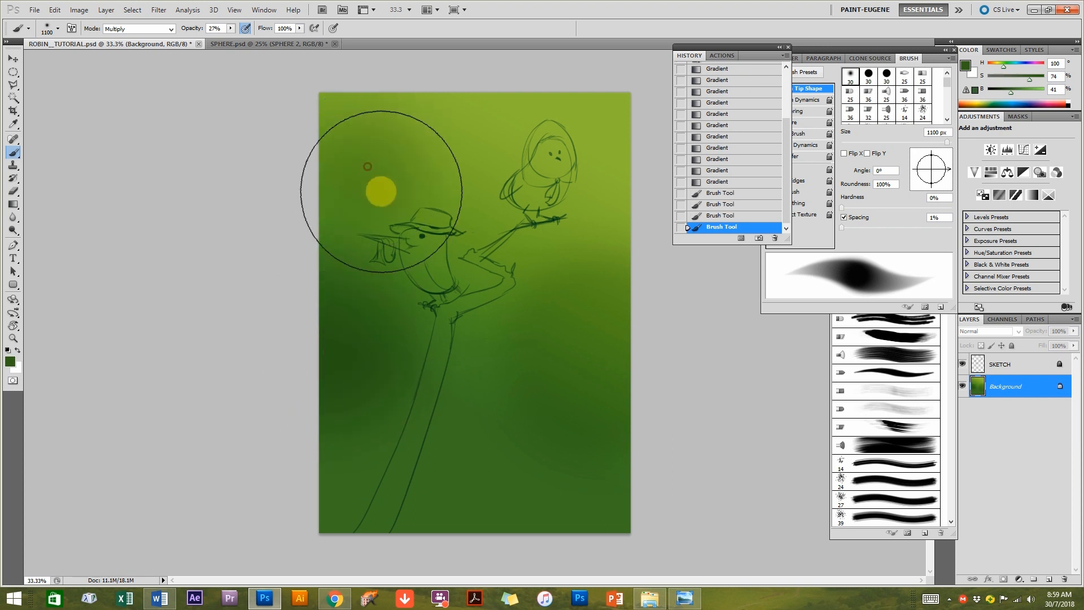
click(370, 169)
click(500, 485)
click(491, 493)
click(491, 492)
Set the brush colour to a muted green with 37% saturation and 59% brightness and dab it in Multiply mode behind the two birds.
drag(1010, 88, 1020, 90)
click(482, 234)
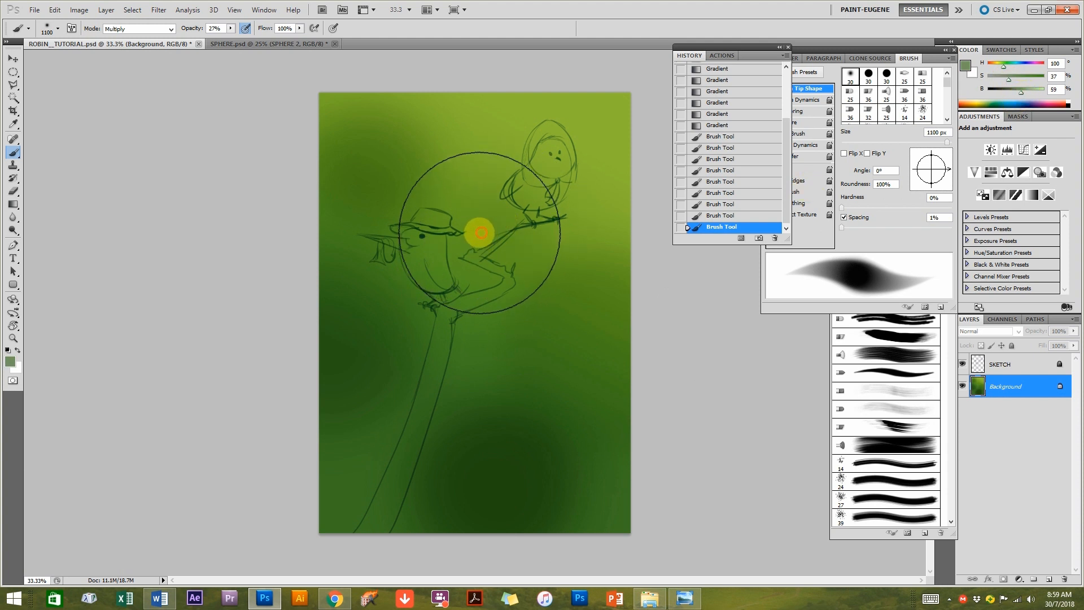
click(483, 247)
click(459, 285)
click(465, 281)
click(465, 280)
Change the brush blending mode to Normal and dab the muted green between the two birds.
click(133, 29)
click(131, 42)
click(486, 225)
click(492, 236)
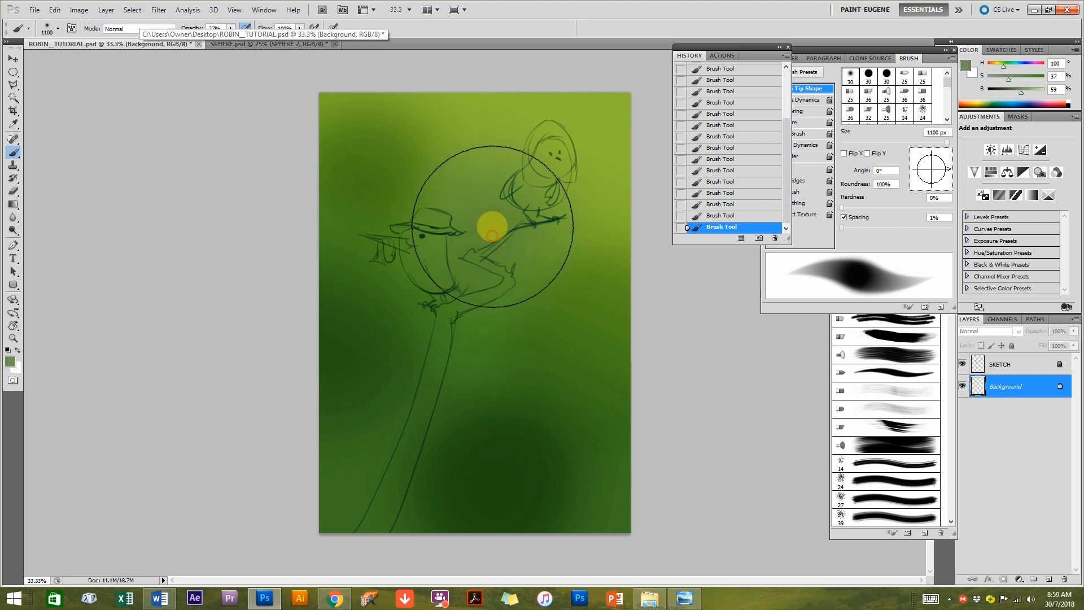
Brush a lighter green with hue 97° and 75% brightness over the upper background, and reduce the brush to 800 px.
click(1001, 67)
drag(1024, 89, 1030, 89)
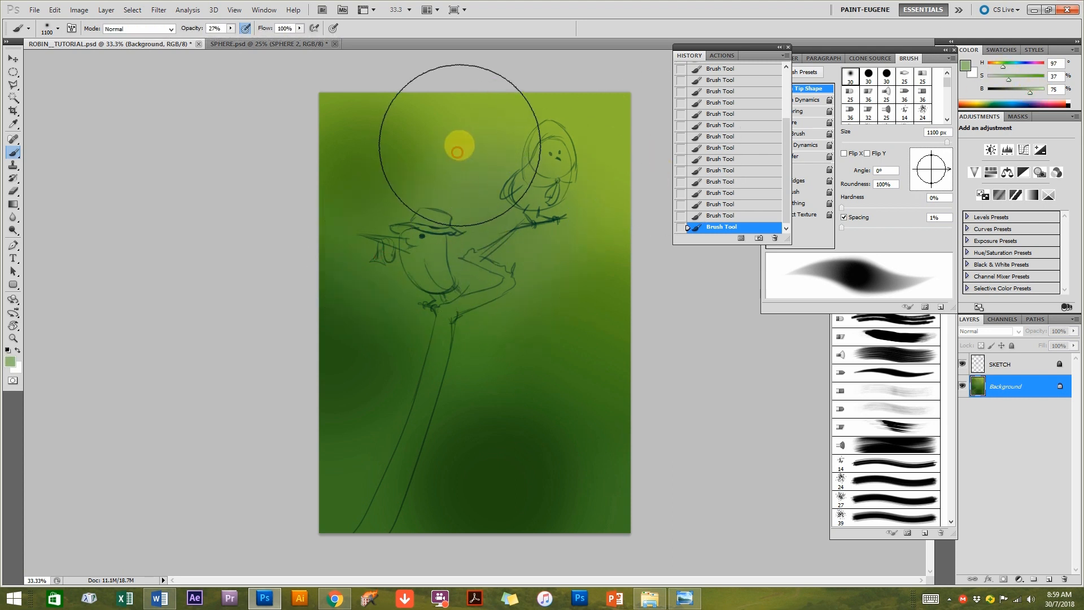
key(bracketleft)
key(bracketleft)
key(bracketleft)
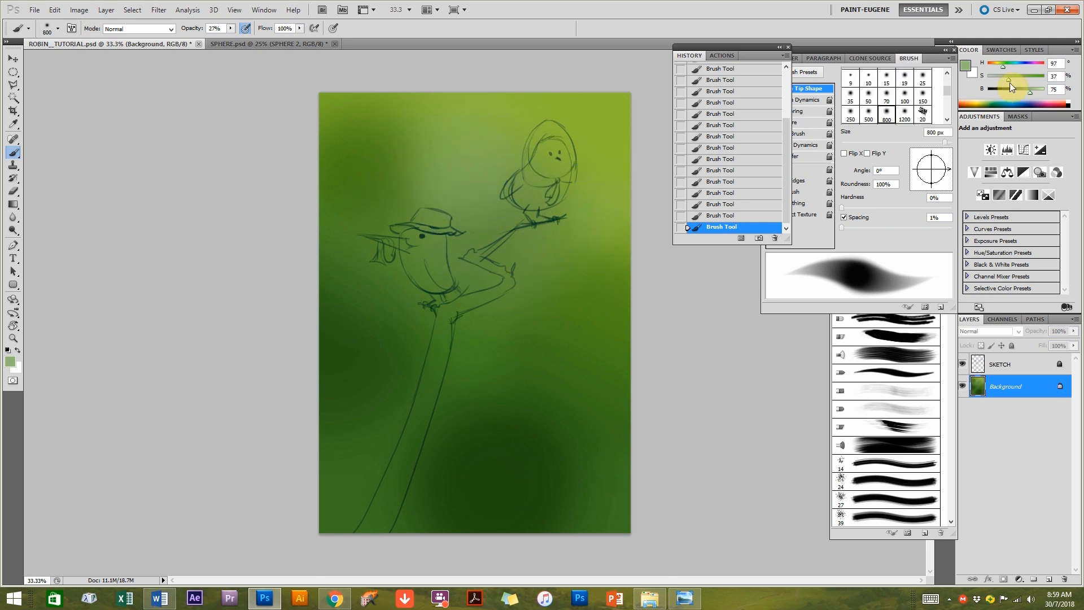
Set the brush colour to pale yellow with hue 65° and 100% brightness, and paint soft light spots between the birds and at the upper left.
click(997, 66)
drag(1030, 90, 1046, 90)
mouse_move(506, 232)
mouse_down()
mouse_move(495, 215)
mouse_move(484, 226)
mouse_move(336, 175)
mouse_move(317, 154)
mouse_move(336, 167)
mouse_move(339, 104)
mouse_move(352, 94)
mouse_up()
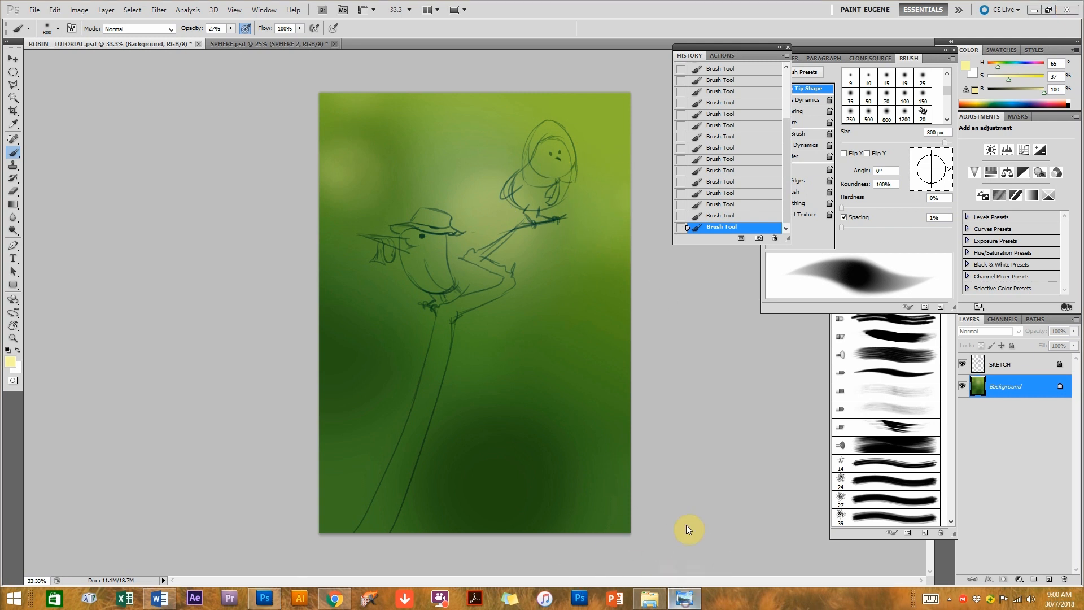
Switch to Windows Photo Viewer, examine the backgrounds of the reference photos from Robin06 back to Kingfisher01, and return to Photoshop.
mouse_move(684, 598)
click(641, 515)
click(570, 572)
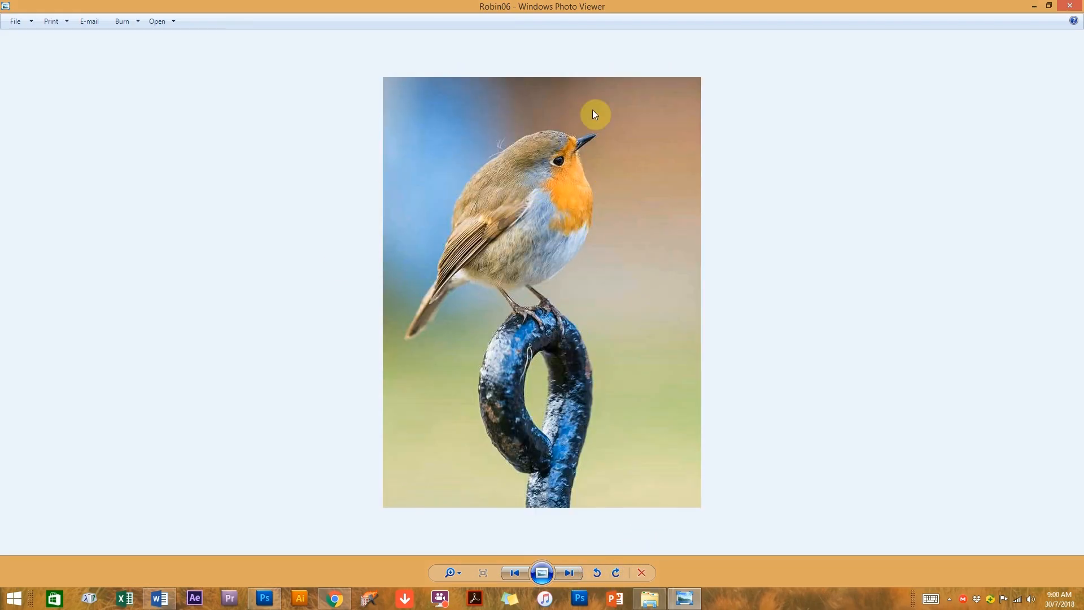
click(567, 572)
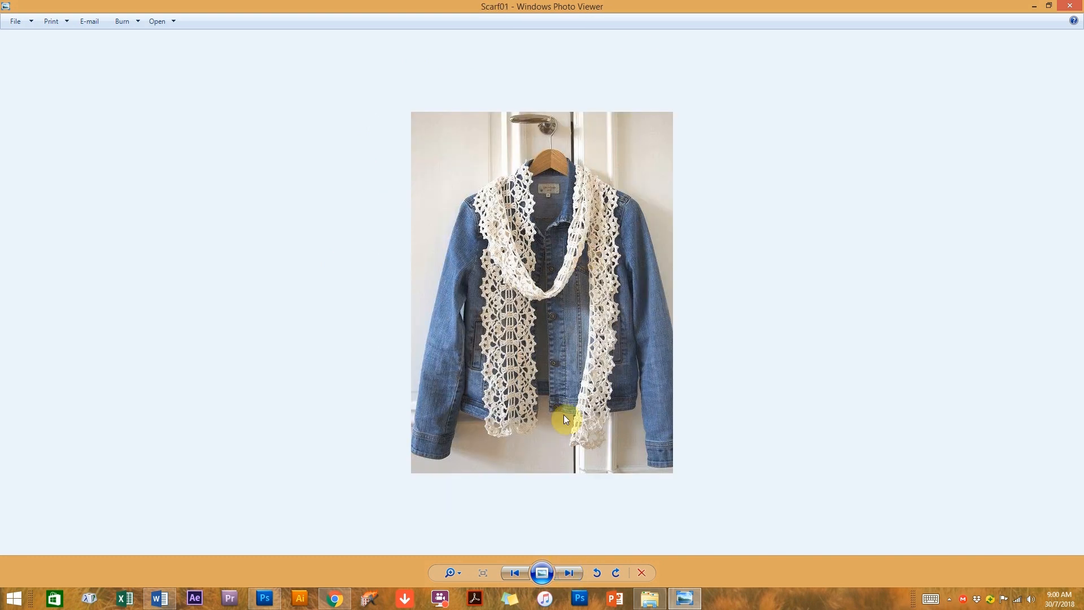
click(515, 572)
click(515, 572)
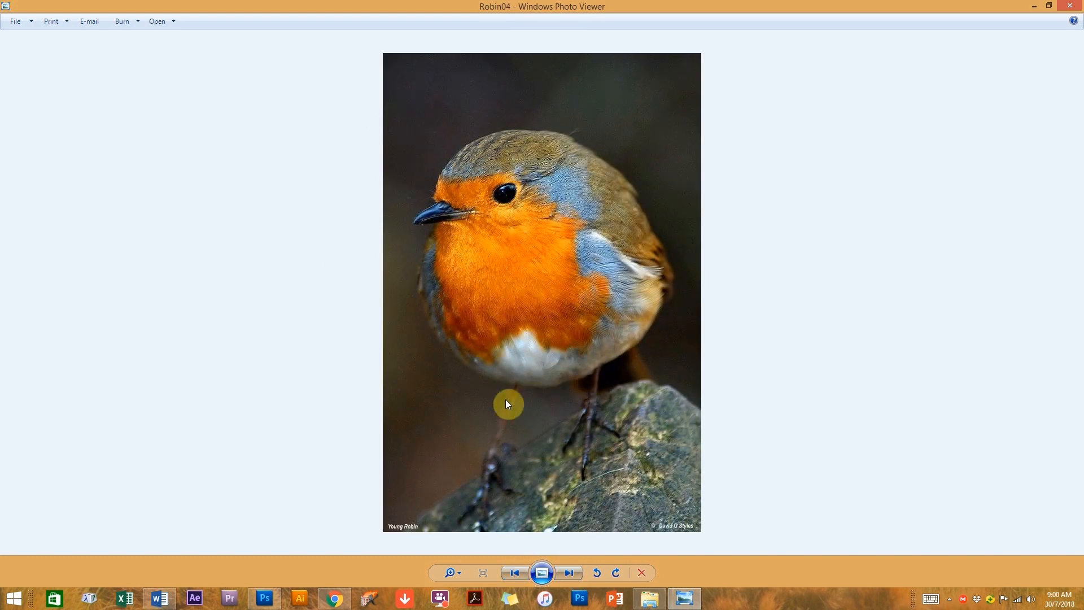
click(518, 573)
click(513, 572)
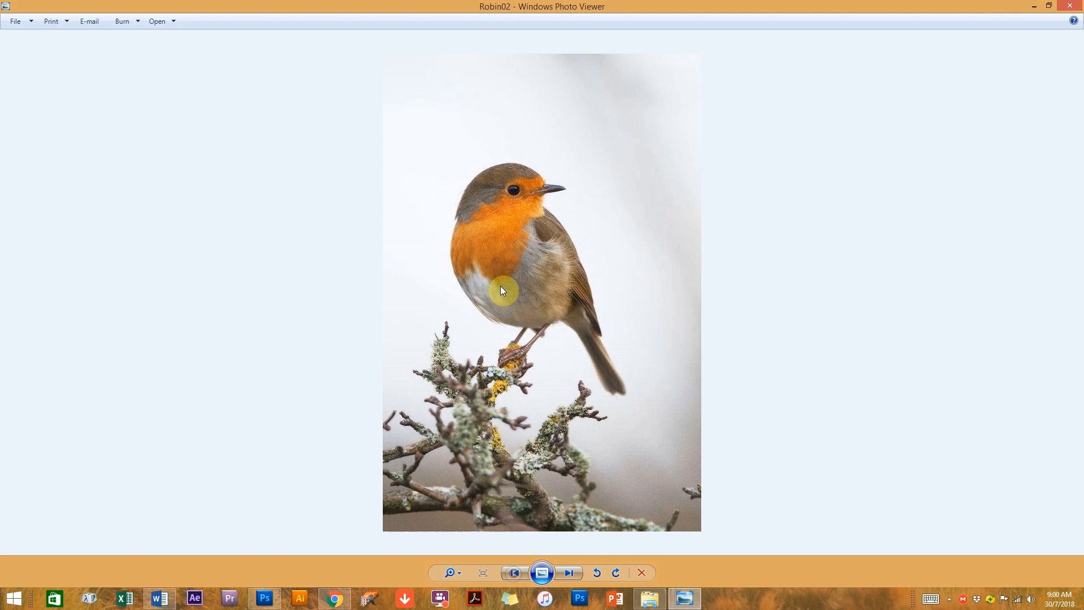
click(515, 572)
click(516, 572)
click(520, 572)
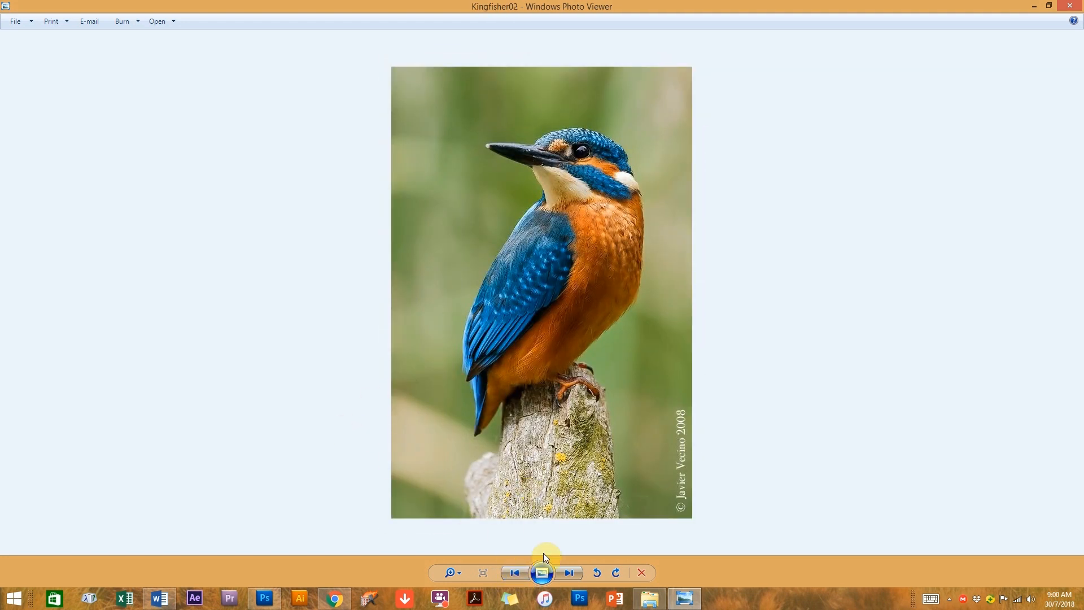
click(514, 572)
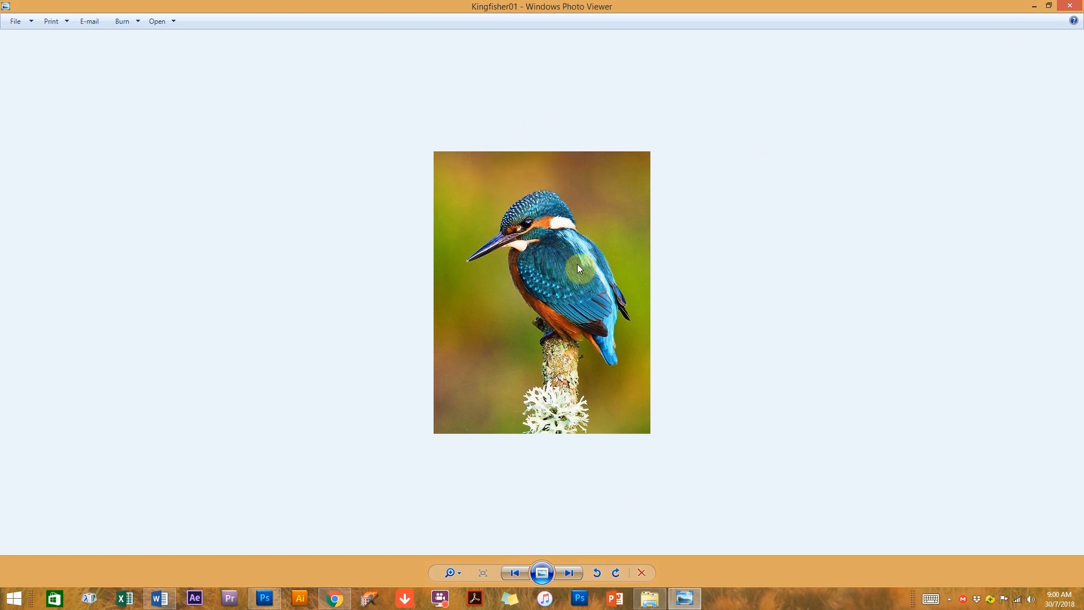
click(1036, 10)
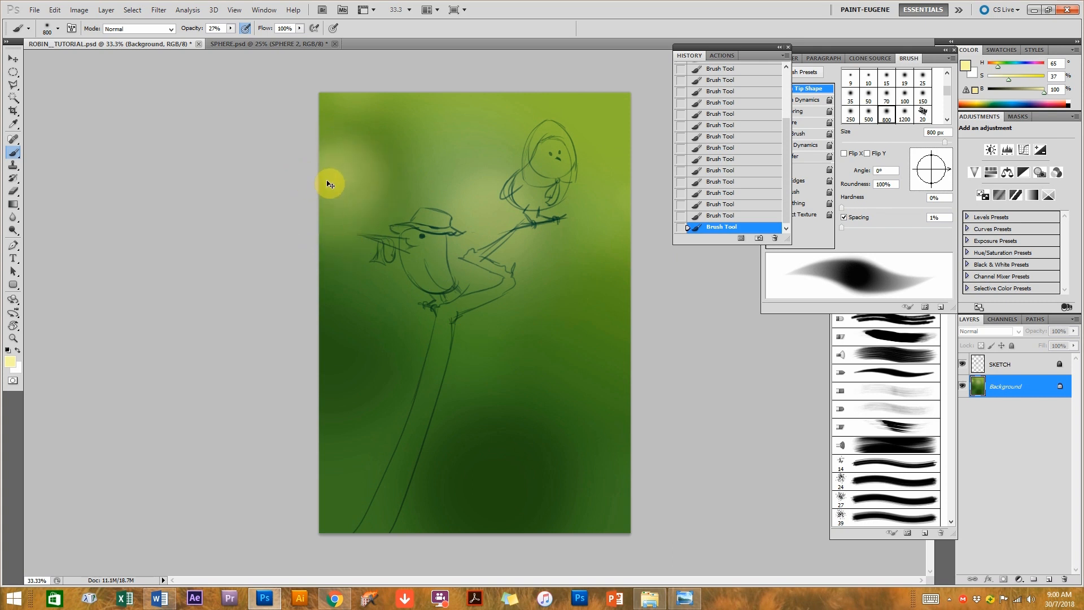
Paint soft pale yellow spots at the background's right edge and lower left, beside the branch.
mouse_move(591, 344)
mouse_down()
mouse_move(624, 350)
mouse_move(624, 311)
mouse_up()
click(348, 435)
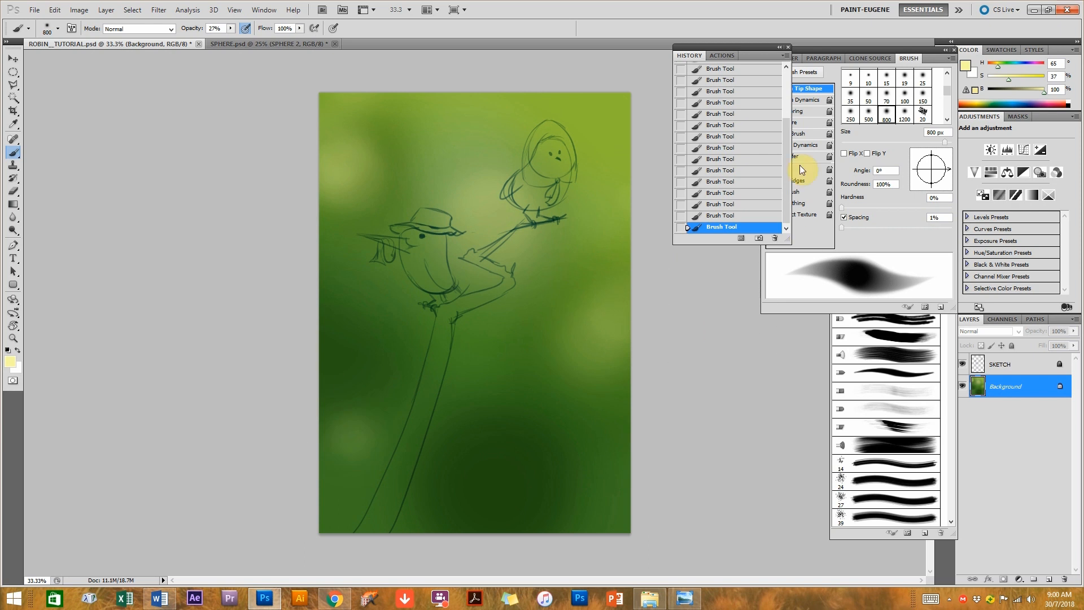
Set the brush colour to a light brown with hue 40°, 38% saturation and 67% brightness, and dab it over the background's lower part near the branch.
click(1019, 90)
click(1009, 79)
click(1025, 90)
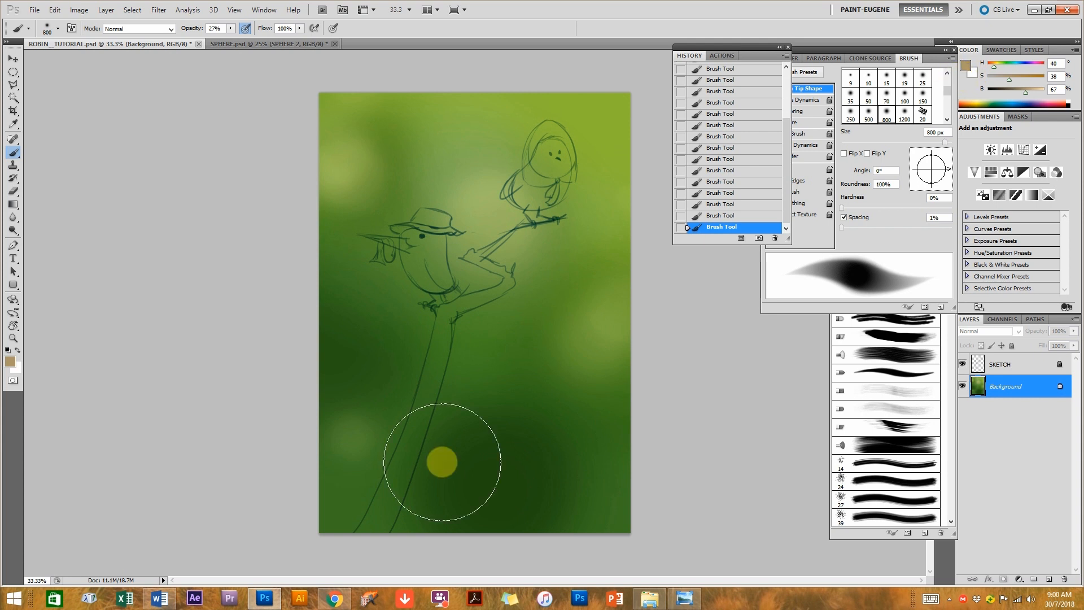
click(414, 480)
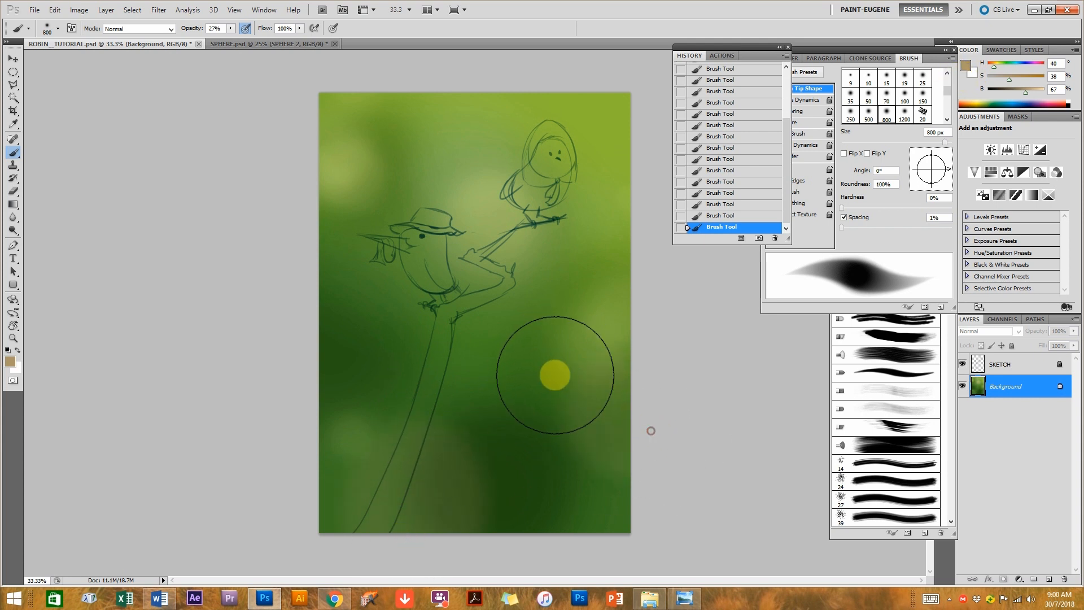
Dab the background's lower part once more, reduce the light brown's brightness to 60%, and paint soft patches above the hatted bird.
click(427, 504)
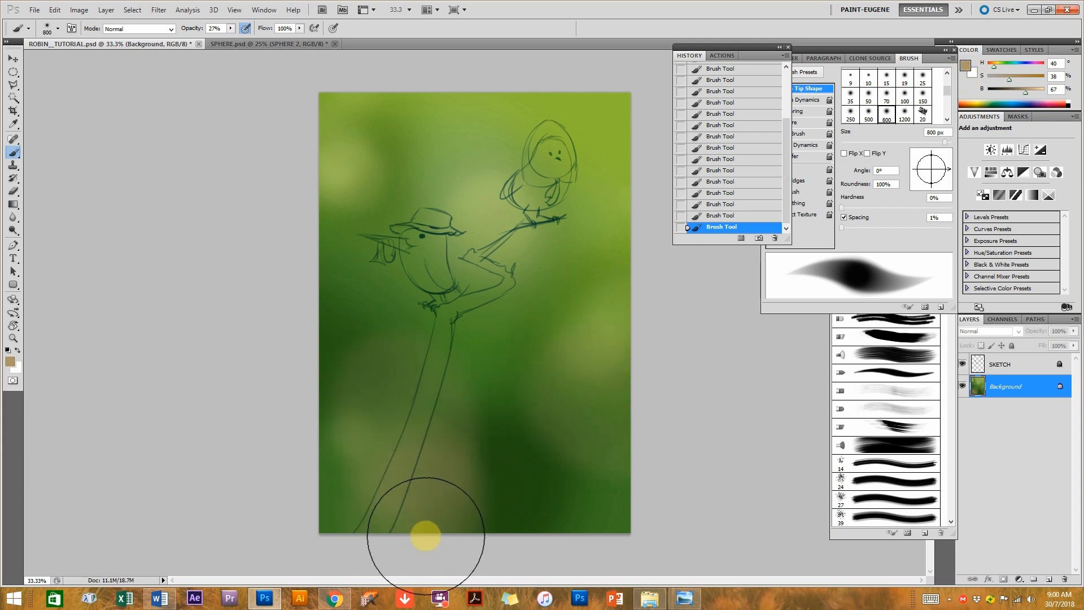
drag(1024, 94, 1020, 94)
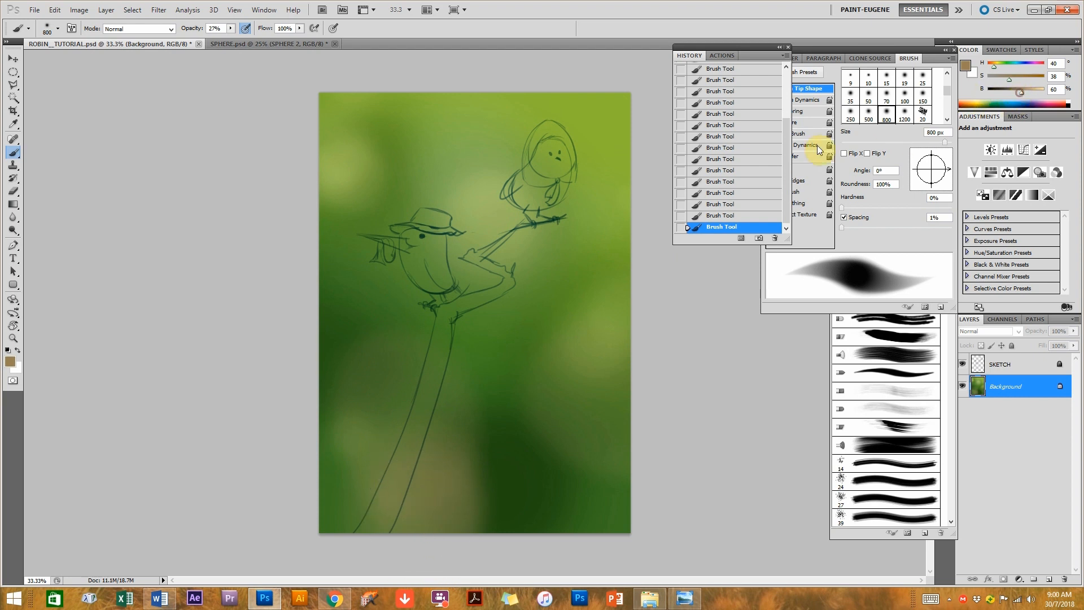
click(373, 197)
mouse_move(487, 92)
mouse_down()
mouse_move(493, 154)
mouse_move(488, 107)
mouse_move(449, 114)
mouse_move(406, 189)
mouse_up()
drag(413, 166, 455, 107)
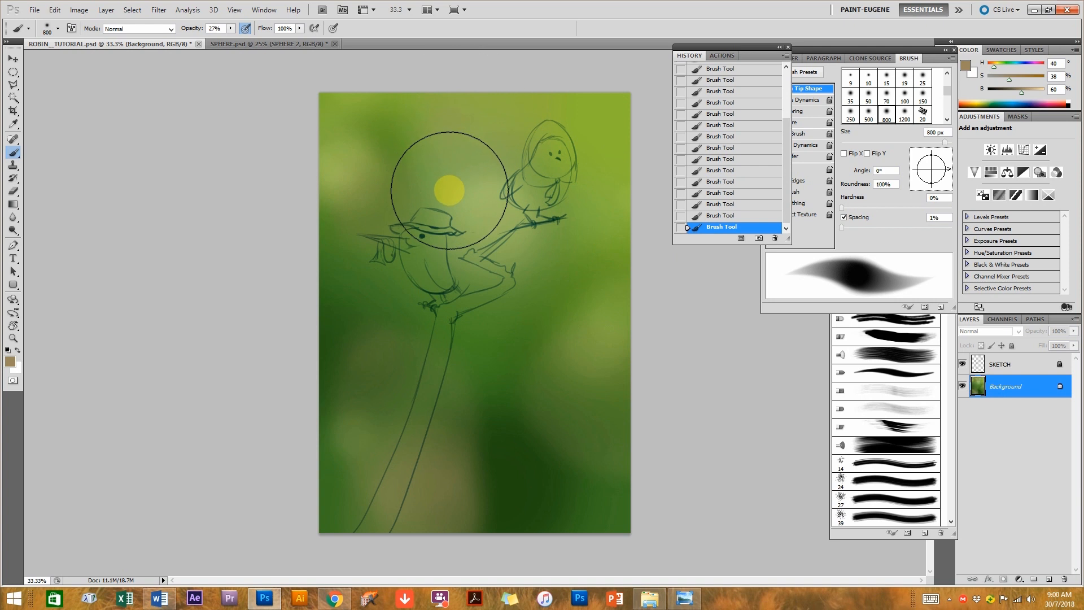
Reduce the brush to 300 px, set its colour's brightness to 79%, and paint smaller light brown patches above the hatted bird.
key(bracketleft)
key(bracketleft)
key(bracketleft)
key(bracketleft)
key(bracketleft)
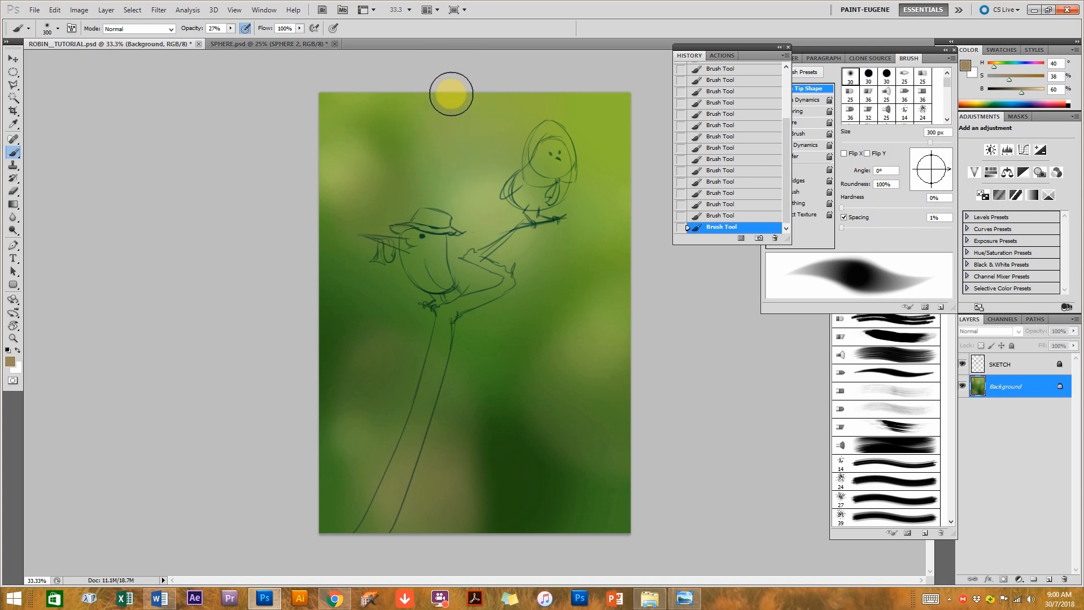
click(406, 171)
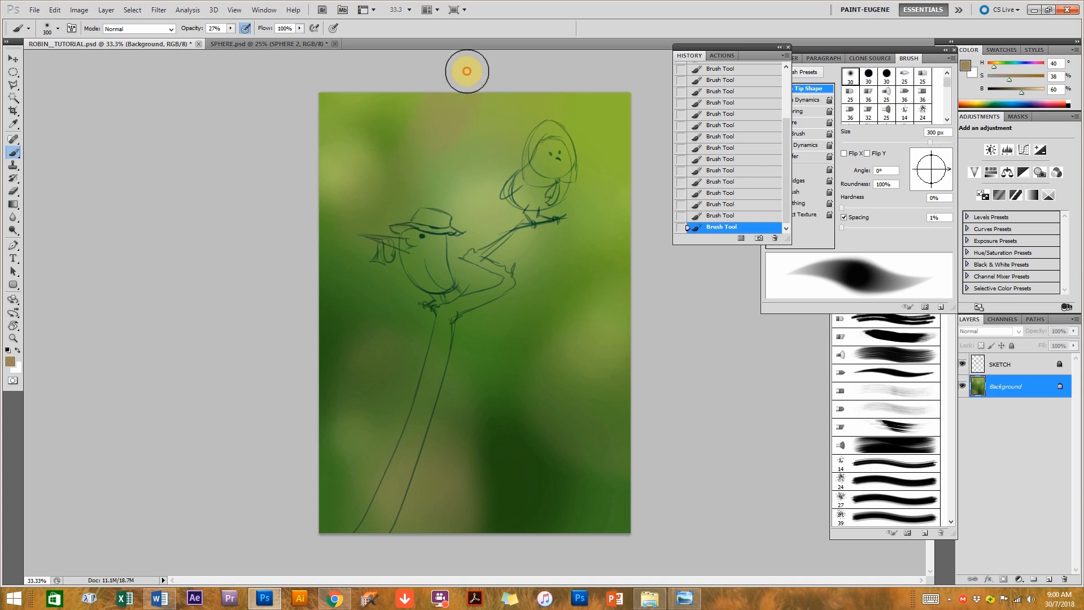
drag(1036, 96, 1031, 92)
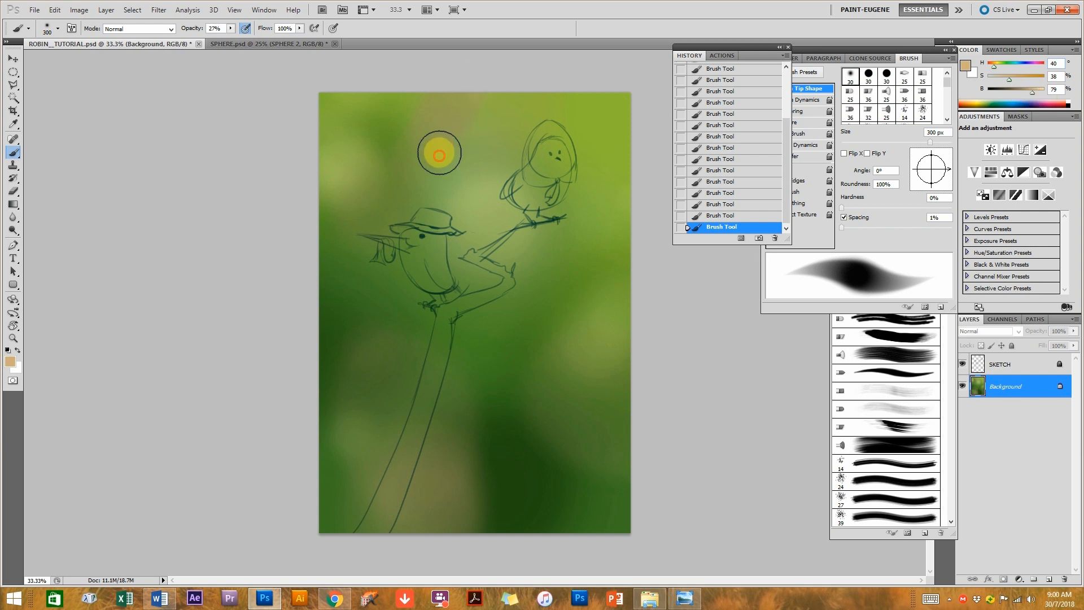
click(417, 181)
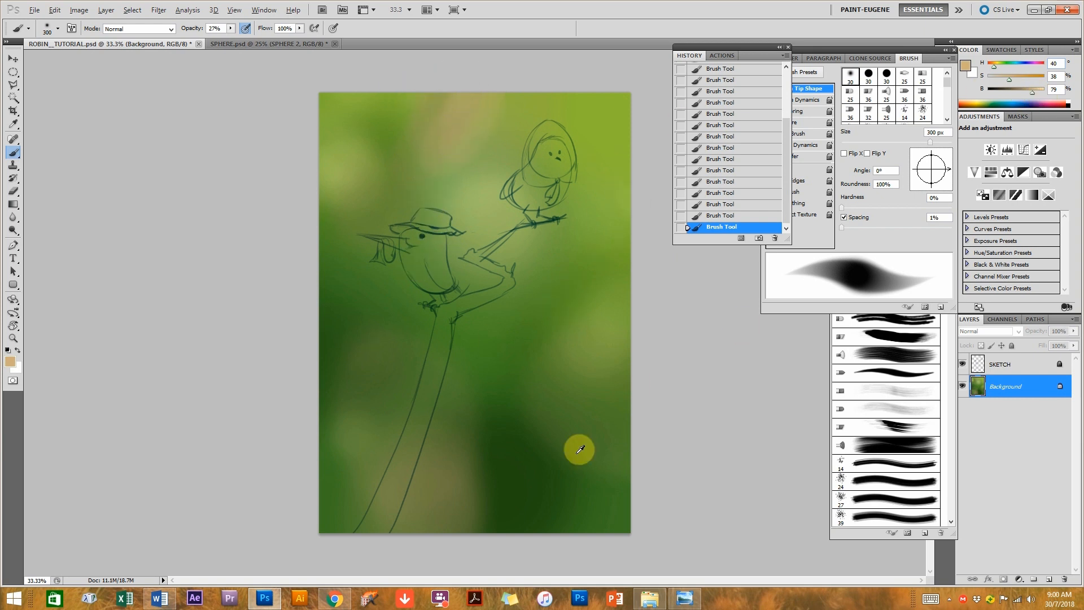
Enlarge the brush to 800 px and paint soft teal patches (hue 176°, 38% saturation, 51% brightness) over the background beside the branch.
key(bracketright)
key(bracketright)
key(bracketright)
key(bracketright)
key(bracketright)
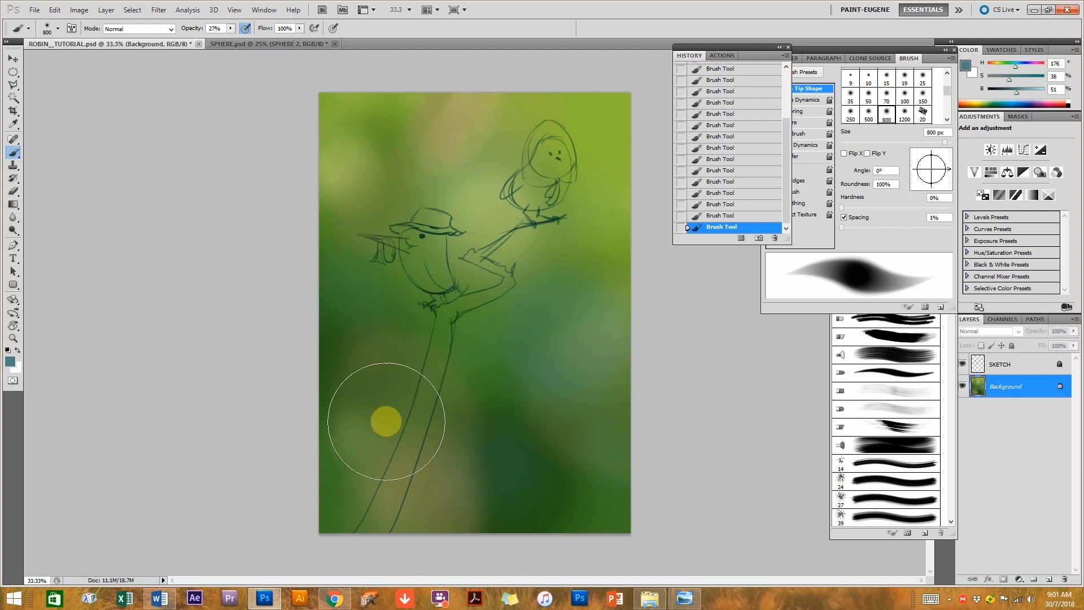
Switch the brush to Multiply mode at 1200 px and darken the background's left side and lower part with teal.
click(124, 28)
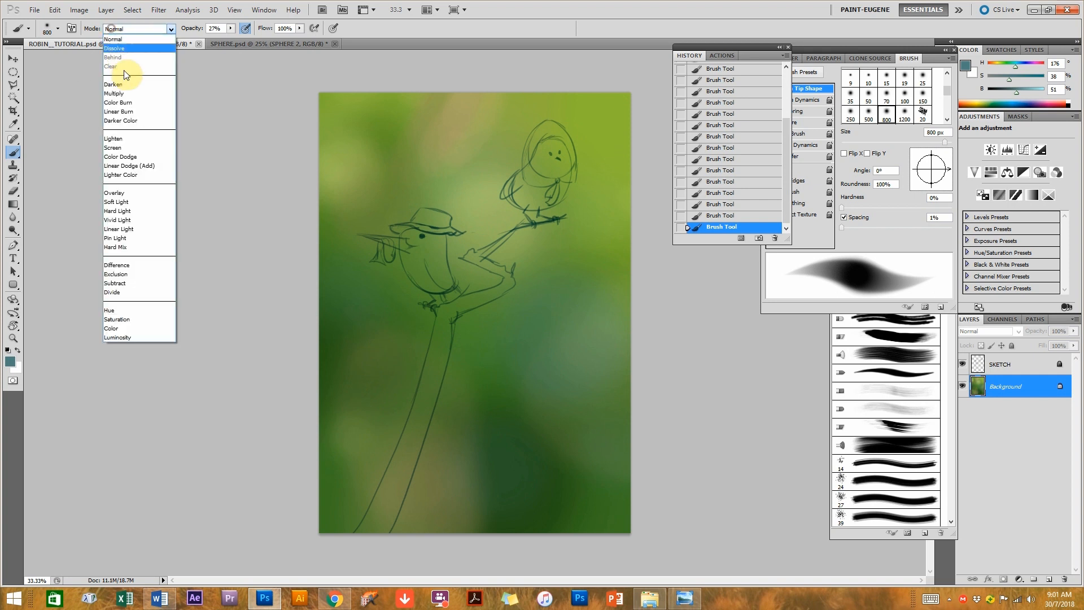
click(132, 93)
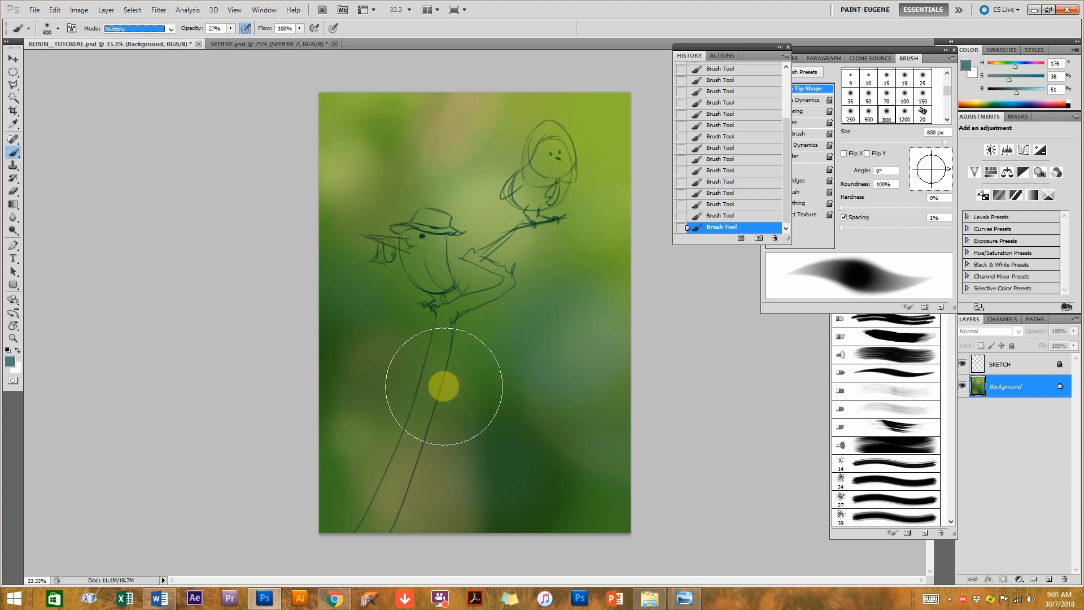
key(bracketright)
key(bracketright)
key(bracketright)
key(bracketright)
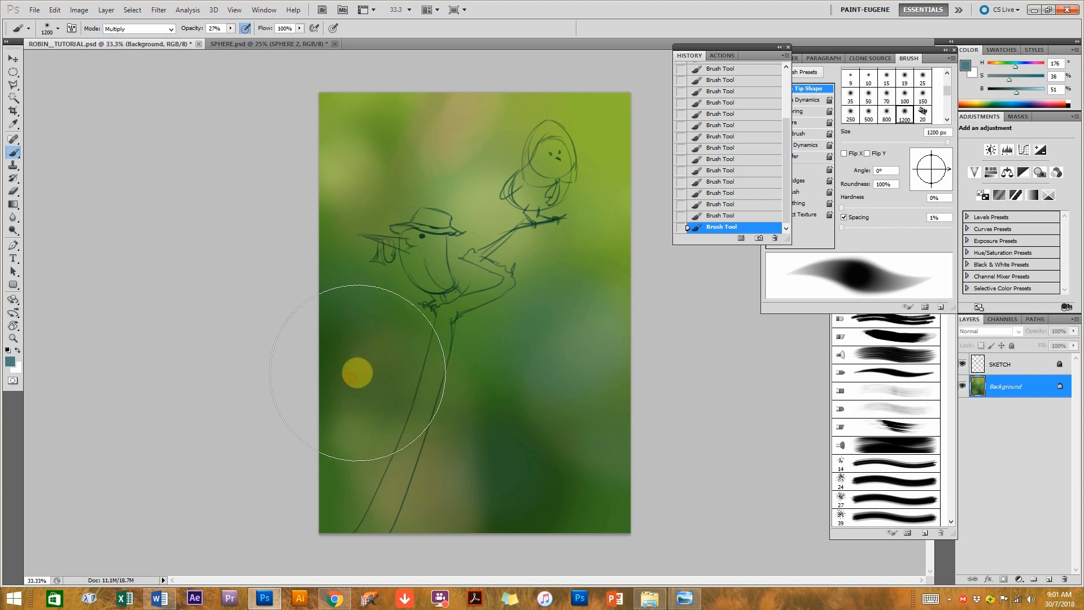
mouse_move(340, 460)
mouse_down()
mouse_move(345, 488)
mouse_move(336, 484)
mouse_move(396, 458)
mouse_move(515, 471)
mouse_move(406, 314)
mouse_move(367, 302)
mouse_move(348, 278)
mouse_move(526, 341)
mouse_move(521, 320)
mouse_move(551, 304)
mouse_move(419, 235)
mouse_move(305, 231)
mouse_move(325, 206)
mouse_move(437, 144)
mouse_move(315, 335)
mouse_move(330, 454)
mouse_move(415, 453)
mouse_move(507, 427)
mouse_move(467, 339)
mouse_move(628, 109)
mouse_move(584, 178)
mouse_move(564, 301)
mouse_move(593, 401)
mouse_move(559, 414)
mouse_move(539, 503)
mouse_move(487, 474)
mouse_move(337, 482)
mouse_move(391, 419)
mouse_move(456, 179)
mouse_move(445, 153)
mouse_move(382, 153)
mouse_up()
Switch the brush to Color Dodge with pale yellow (hue 54°, 41% saturation, 91% brightness) and brighten the area around the upper bird.
click(138, 29)
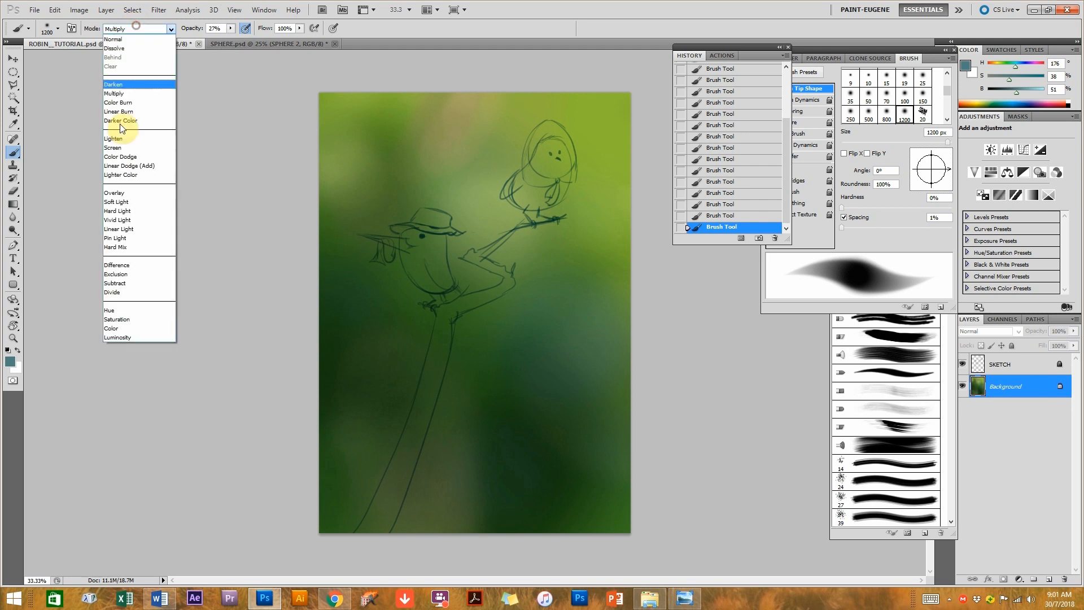
click(138, 152)
click(997, 69)
click(1034, 93)
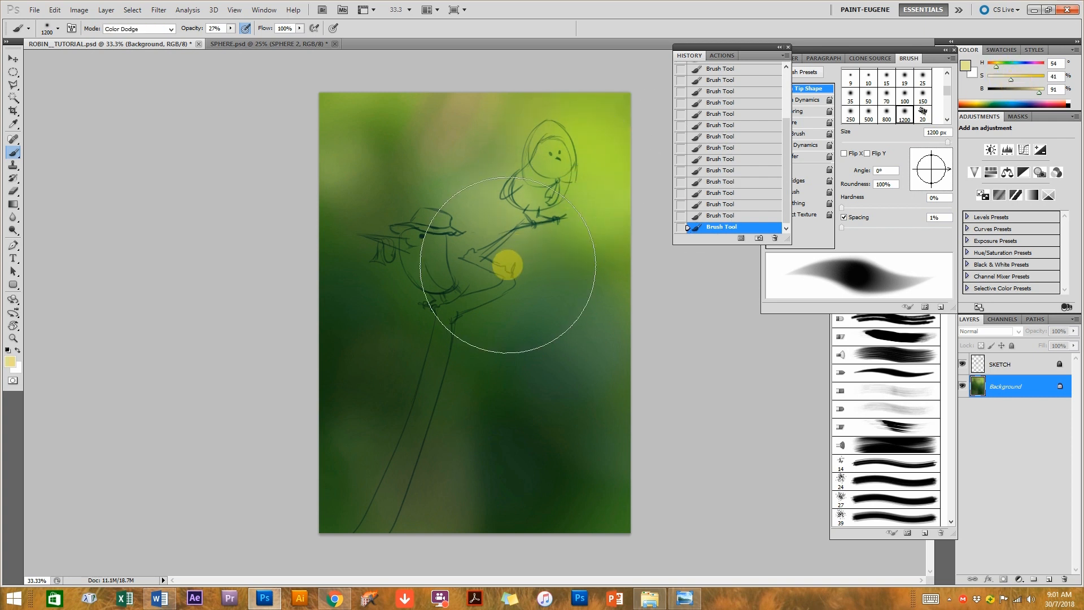
Reduce the brush to 500 px and dodge smaller glowing light spots into the upper background around the birds.
key(bracketleft)
key(bracketleft)
key(bracketleft)
key(bracketleft)
key(bracketleft)
key(bracketleft)
key(bracketleft)
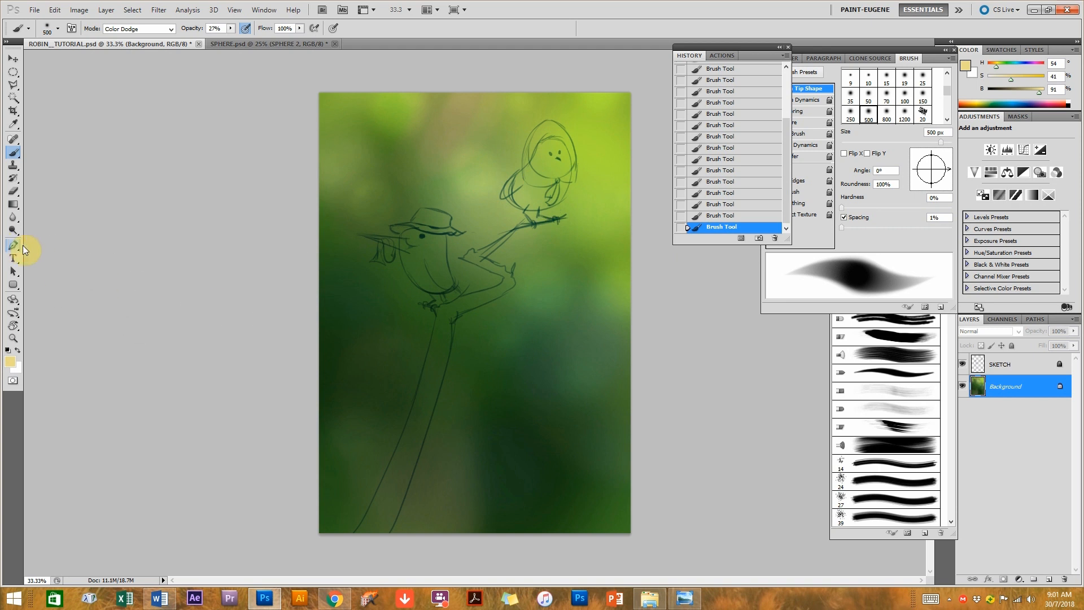
Switch to Word to review the numbered painting procedure, and return to Photoshop.
click(160, 598)
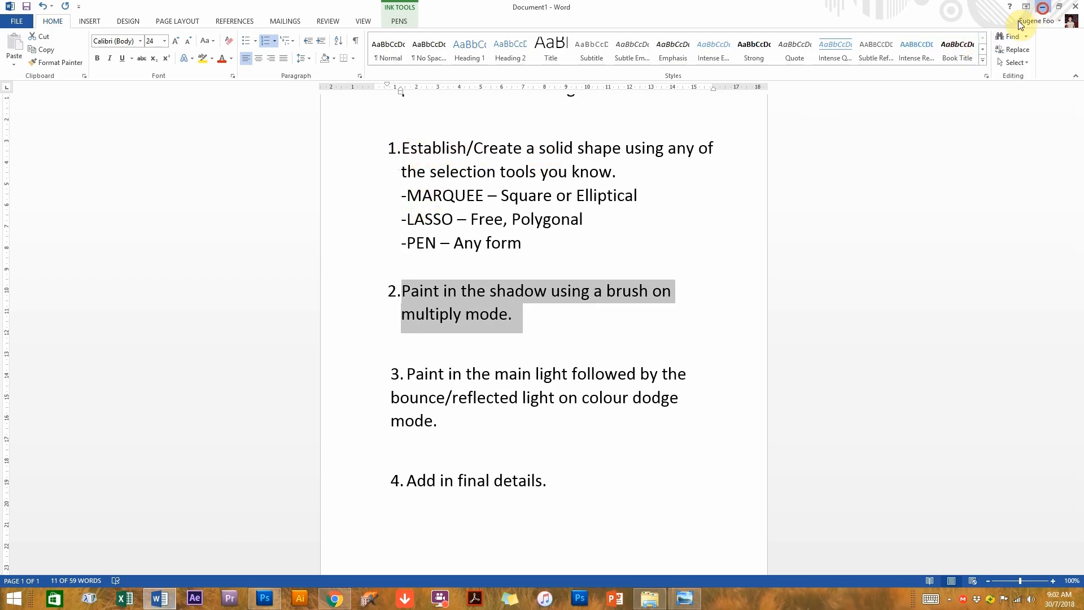
click(1043, 8)
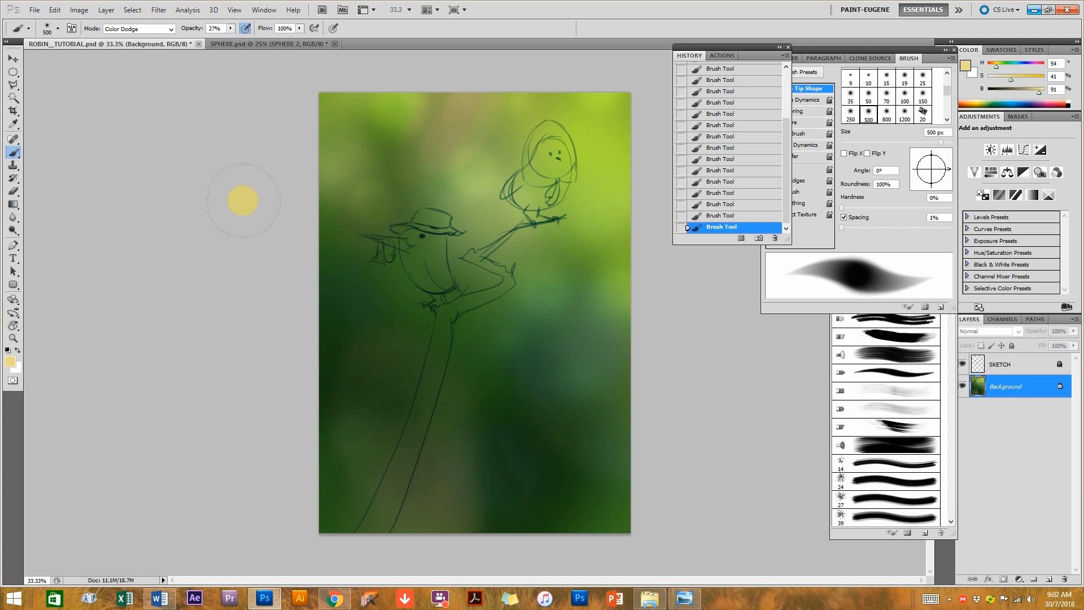
click(16, 75)
click(17, 84)
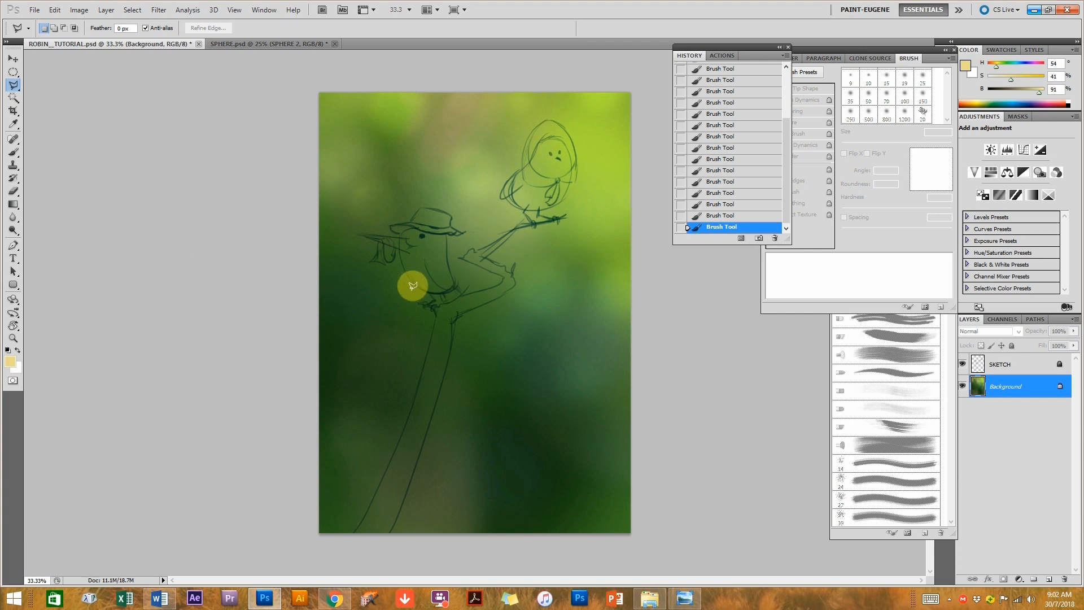
click(15, 156)
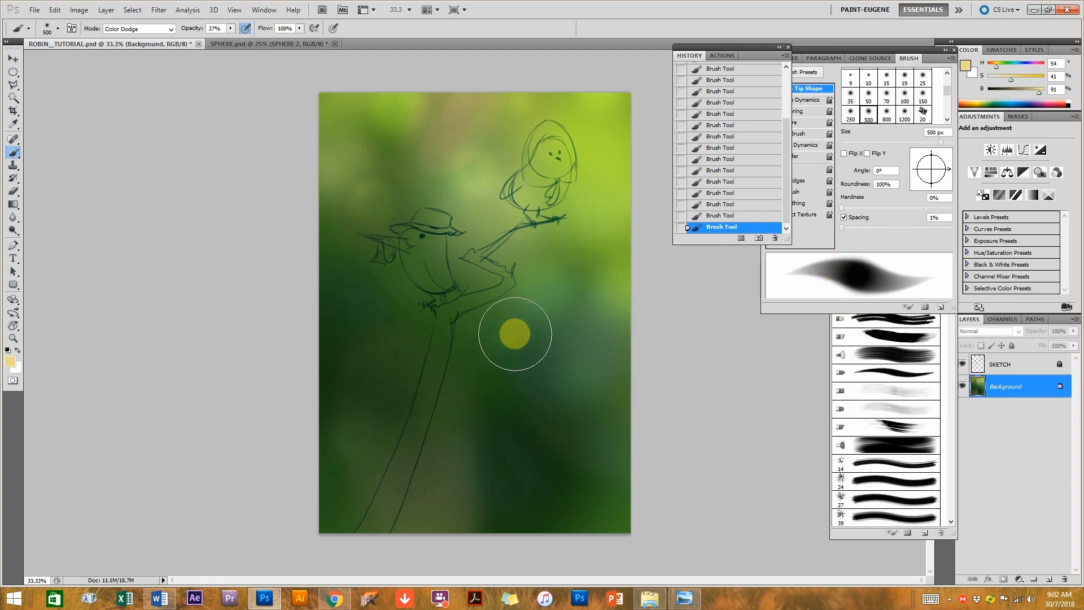
Choose the hard round 47 px brush preset, set it to Normal mode at 100% opacity, and reduce the colour's brightness to 64%.
click(949, 526)
click(951, 522)
mouse_move(951, 176)
mouse_down()
mouse_move(942, 397)
mouse_move(952, 525)
mouse_up()
click(902, 520)
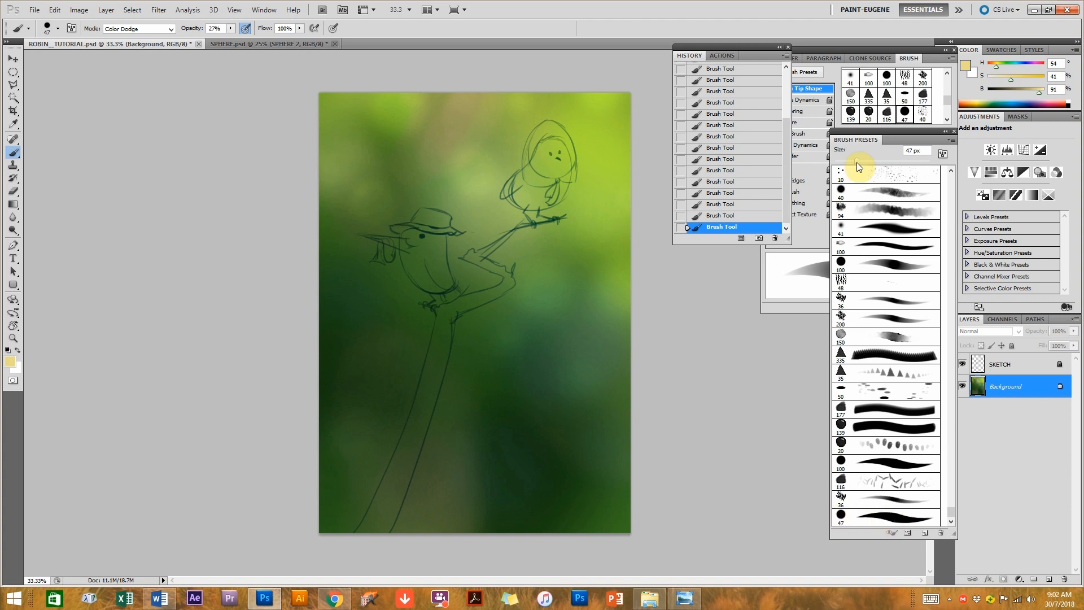
mouse_move(867, 133)
mouse_down()
mouse_move(684, 153)
mouse_move(682, 143)
mouse_up()
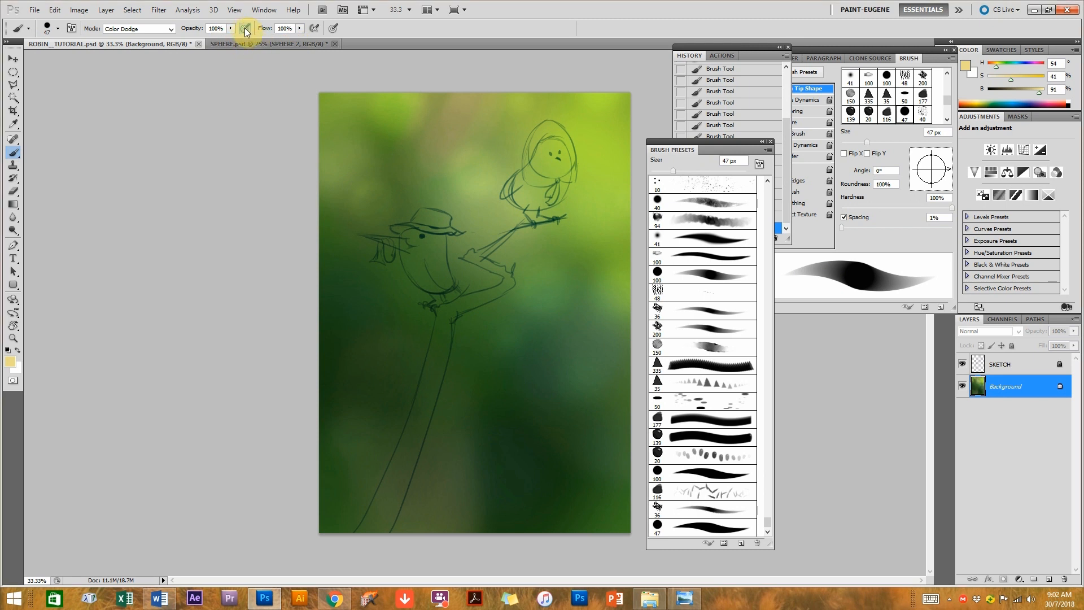
click(171, 29)
click(151, 39)
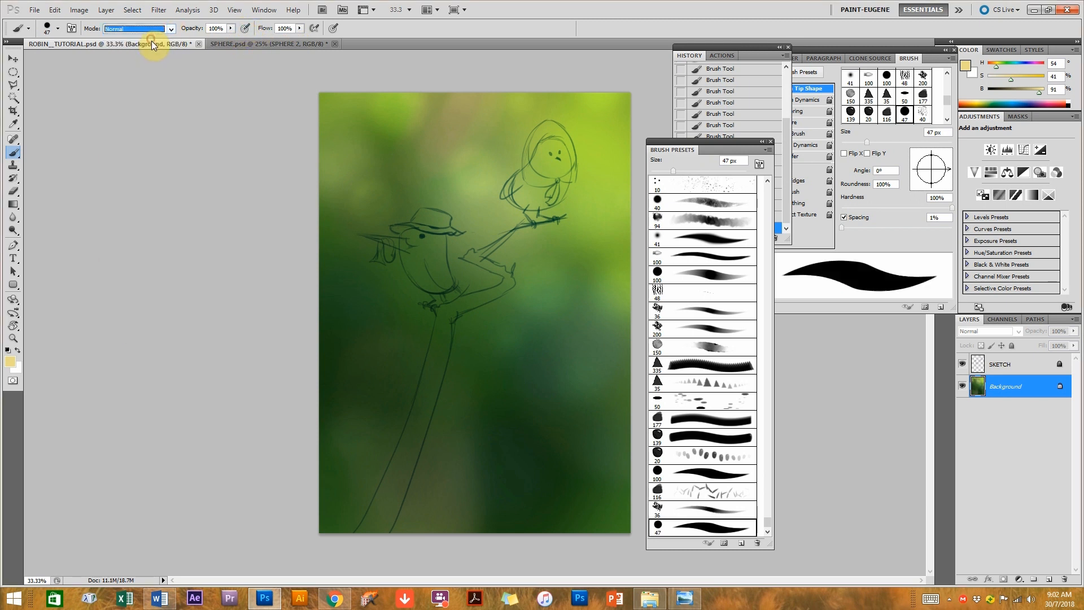
click(1024, 92)
Switch to Windows Photo Viewer, find the Branches reference photo, and open it in Photoshop.
mouse_move(685, 597)
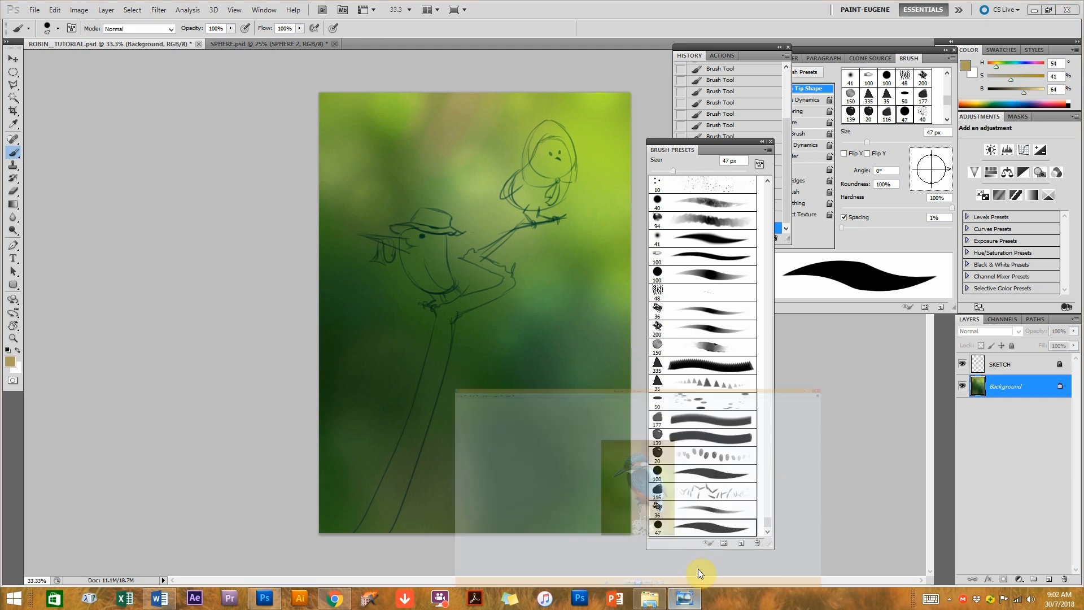
click(691, 567)
click(568, 572)
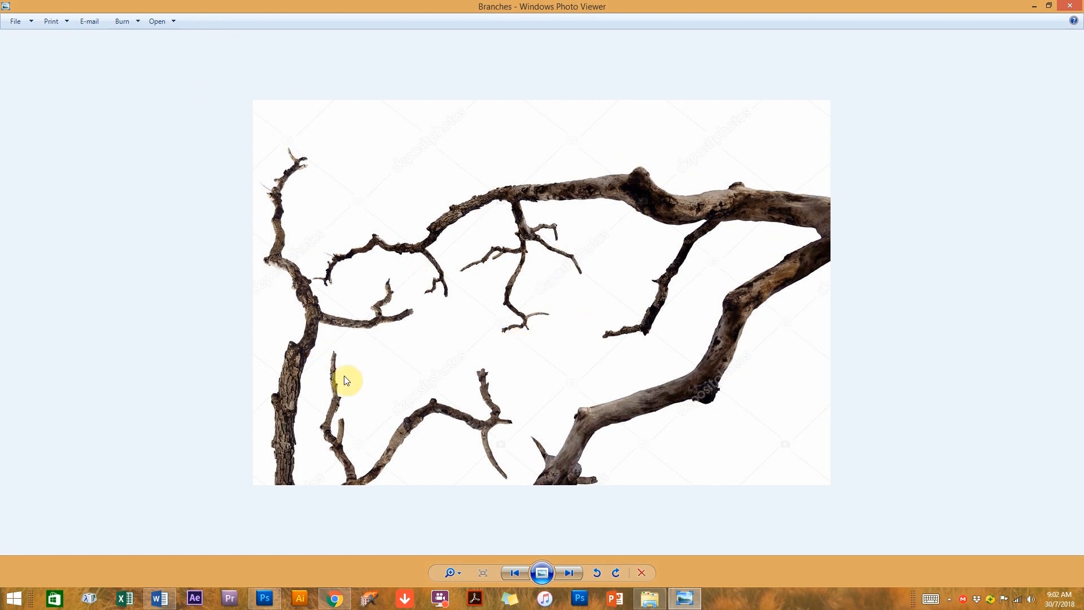
click(166, 21)
click(150, 58)
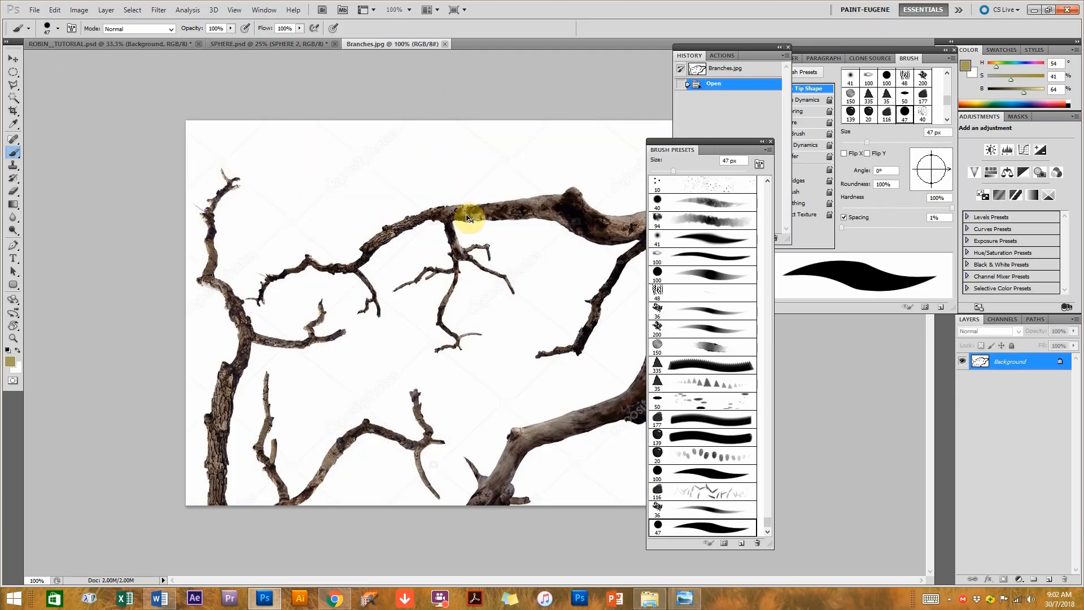
Copy the entire branches photo into the ROBIN_TUTORIAL document and place it in the canvas's upper left corner.
key(ctrl+a)
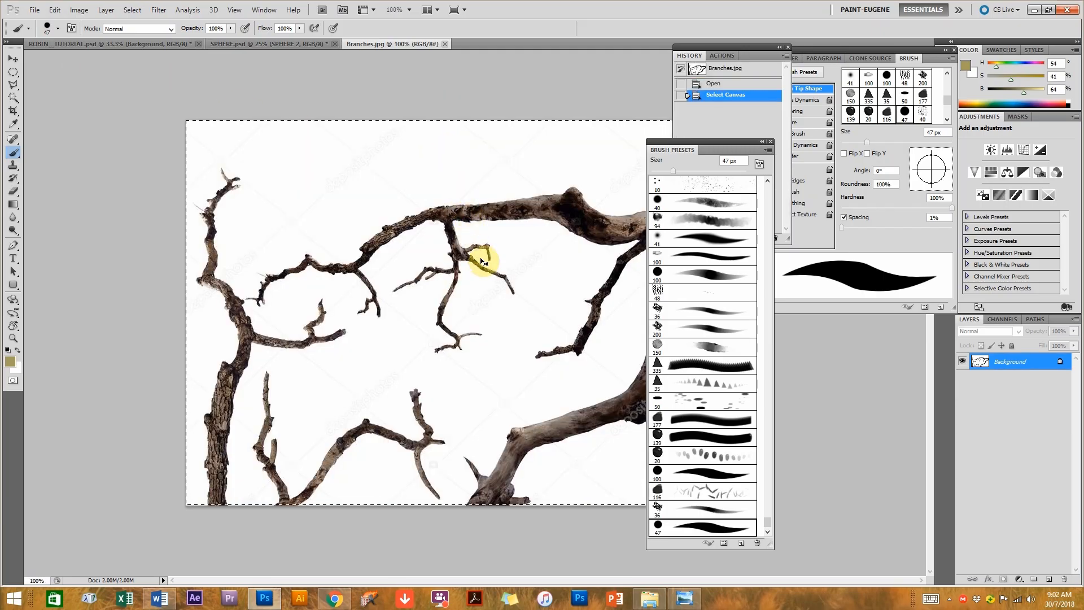
click(150, 44)
key(ctrl+v)
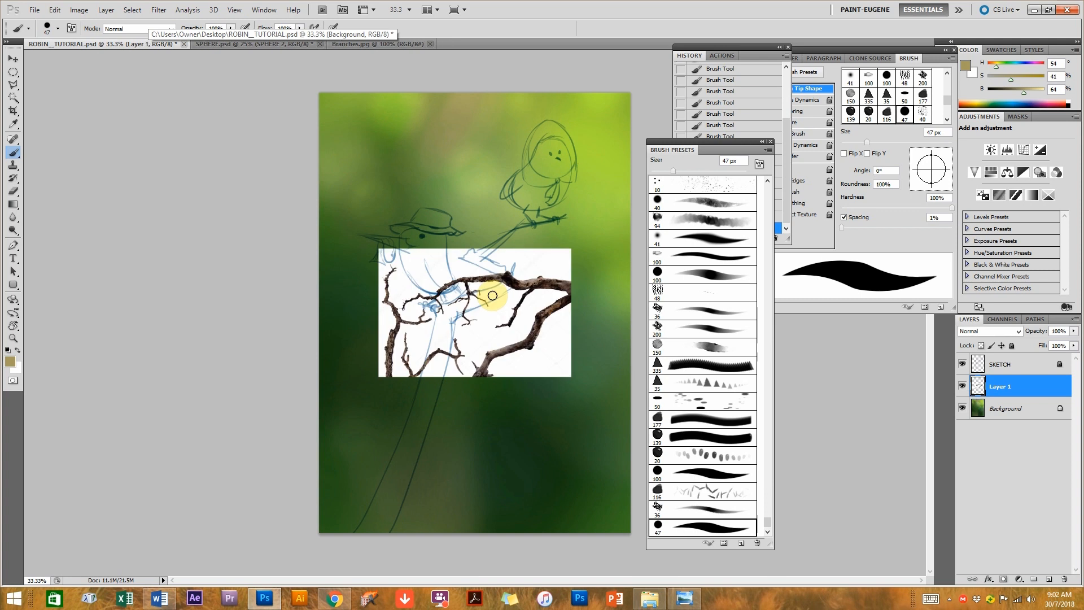
key(v)
mouse_move(499, 333)
mouse_down()
mouse_move(483, 167)
mouse_move(438, 178)
mouse_up()
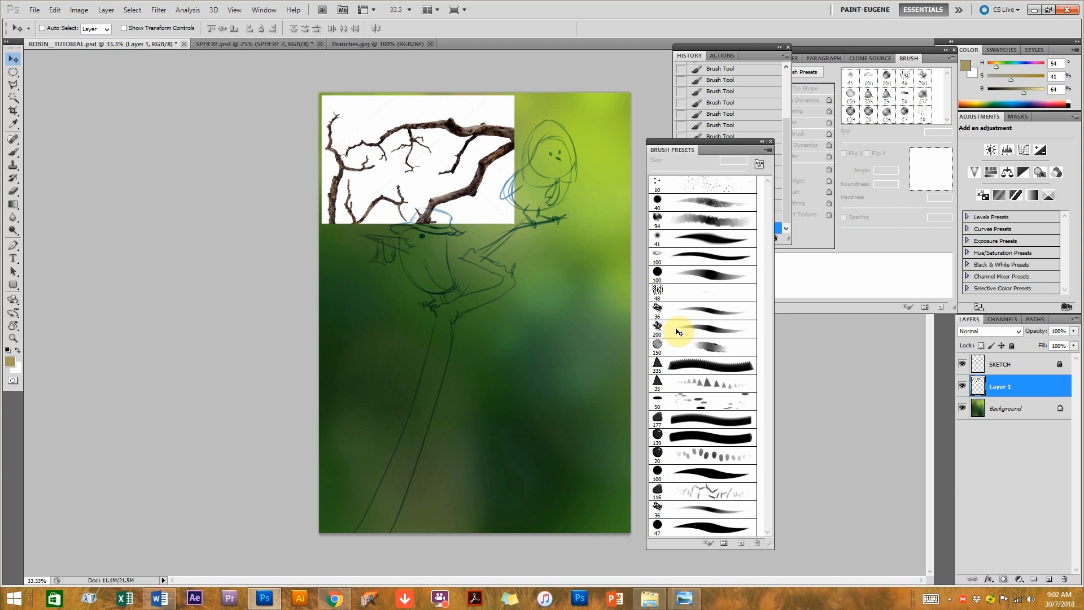
Add a new layer directly above the Background and name it TWIG.
click(1005, 409)
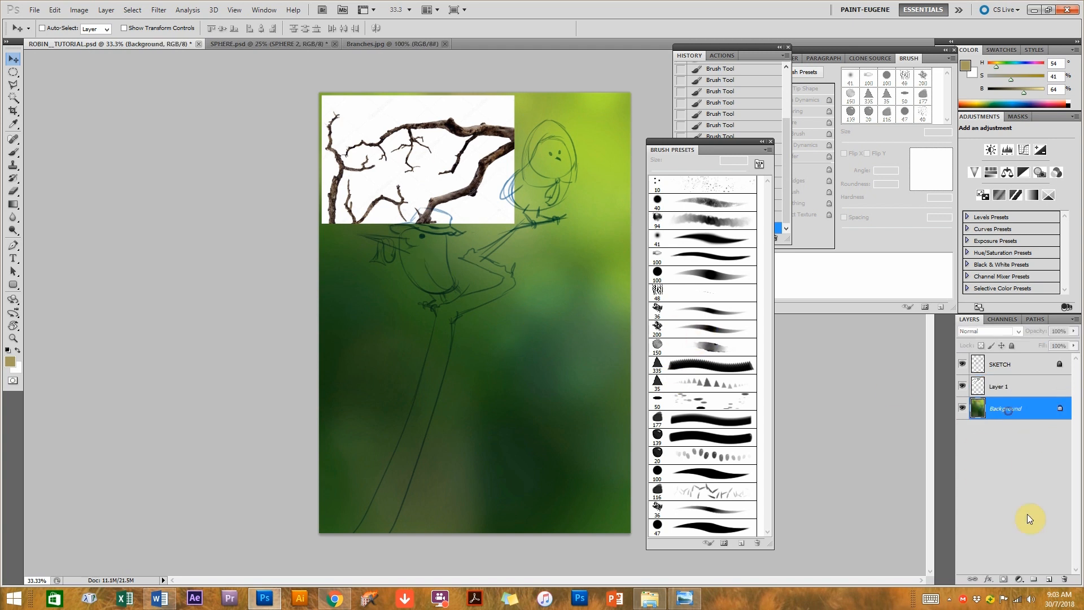
click(1049, 581)
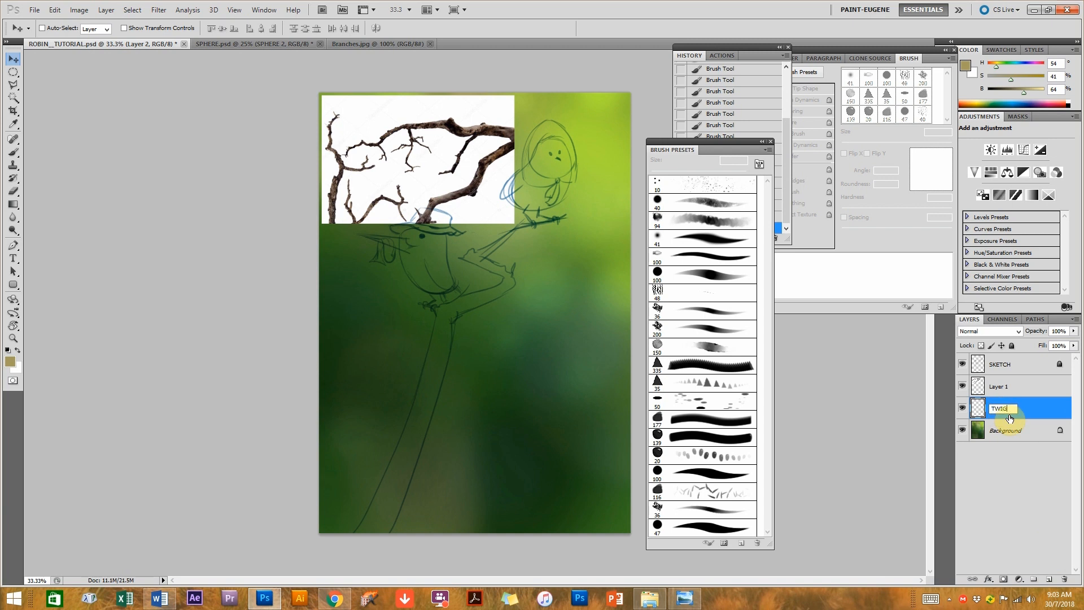
key(Return)
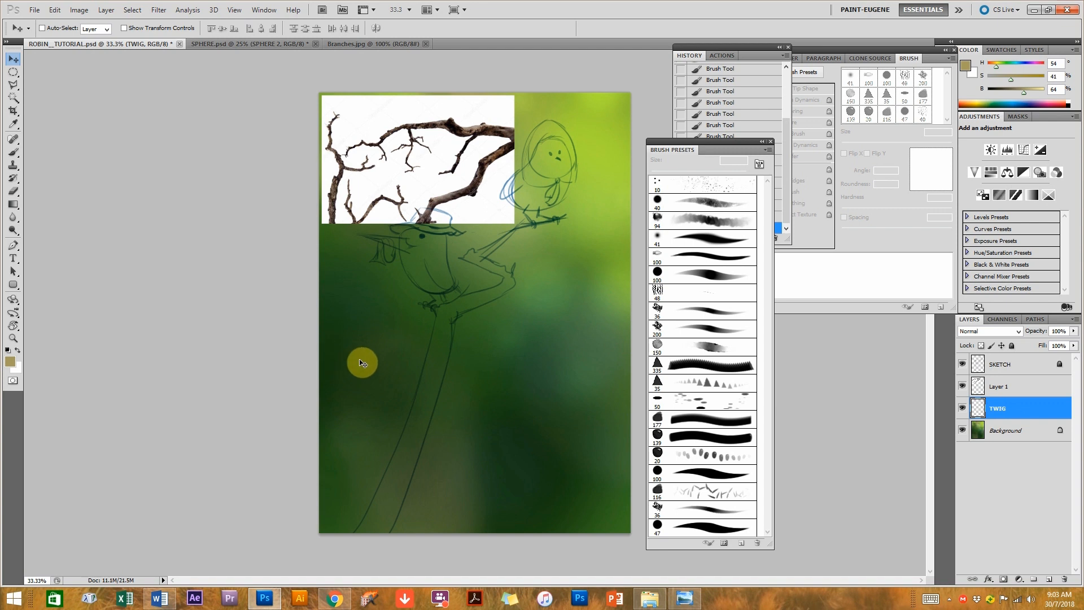
Sample a mid brown from the thick branch in the reference photo as the brush colour.
key(b)
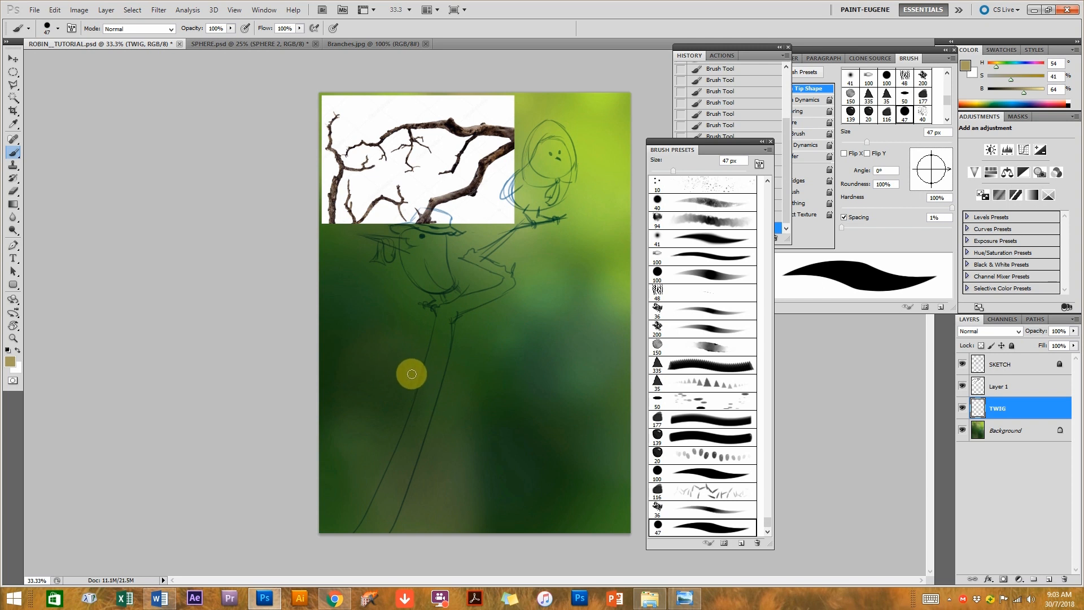
alt+click(469, 126)
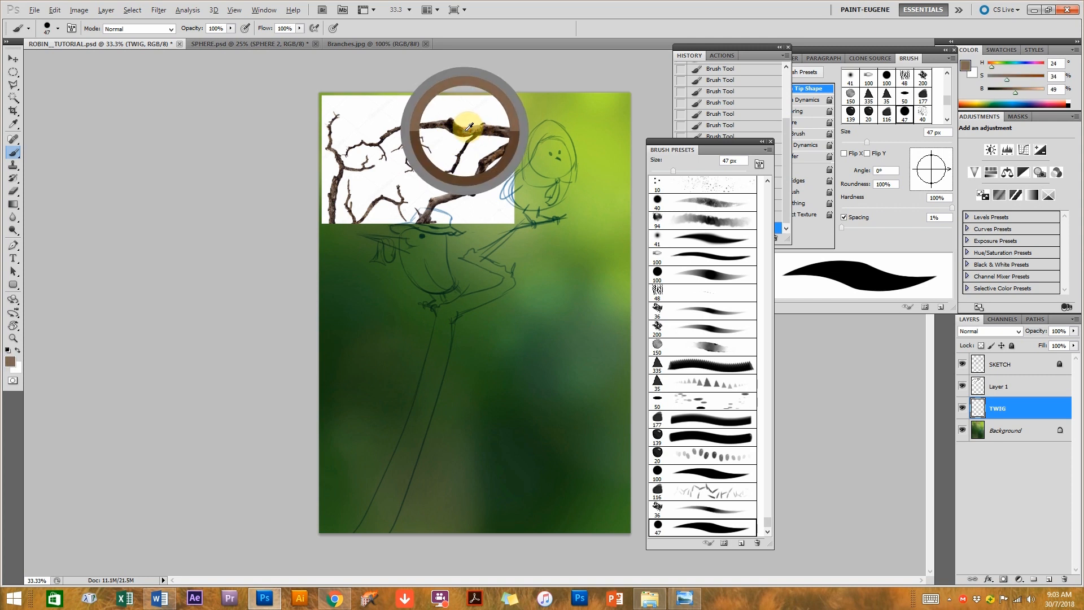
alt+click(468, 127)
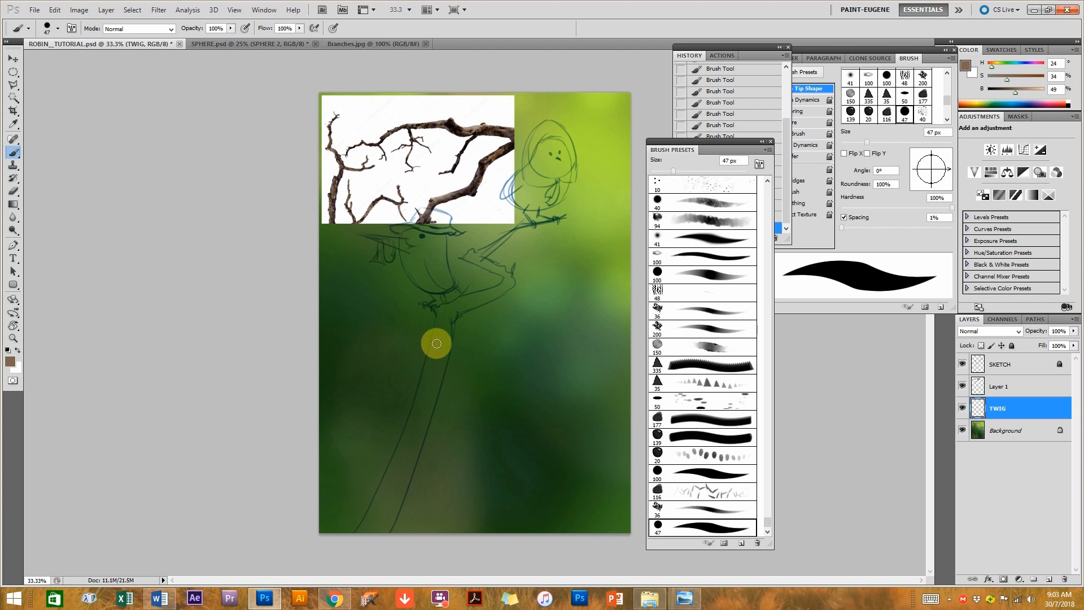
Fill the branch's main stem along the sketch lines with a 70 px brush, and trim its outer edge with the Eraser.
key(bracketright)
key(bracketright)
key(bracketright)
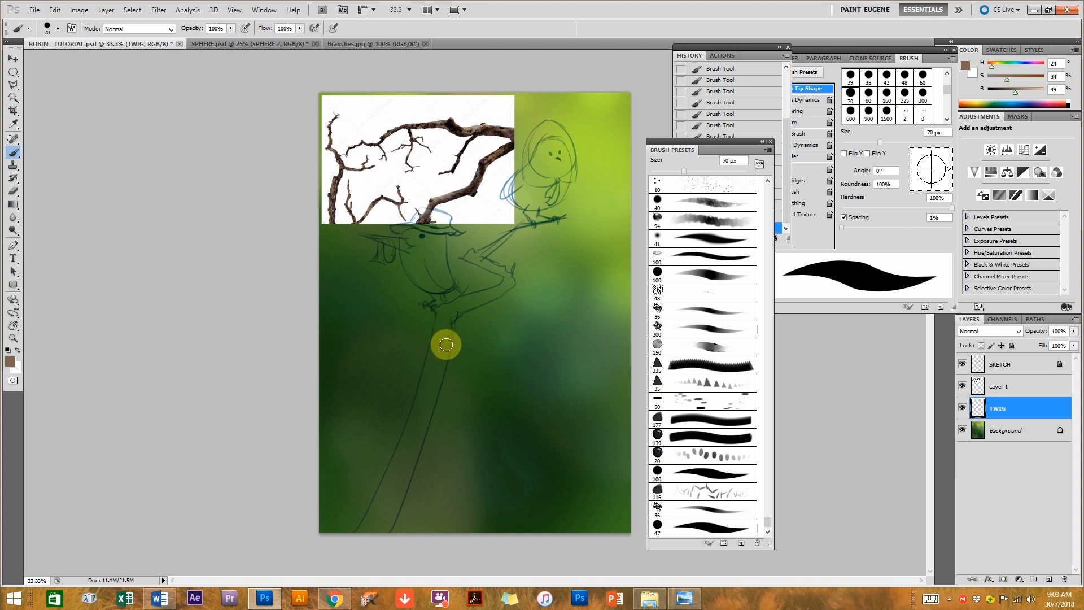
drag(442, 362, 369, 537)
mouse_move(450, 316)
mouse_down()
mouse_move(419, 459)
mouse_move(380, 541)
mouse_up()
mouse_move(453, 319)
mouse_down()
mouse_move(411, 466)
mouse_move(364, 536)
mouse_move(426, 378)
mouse_up()
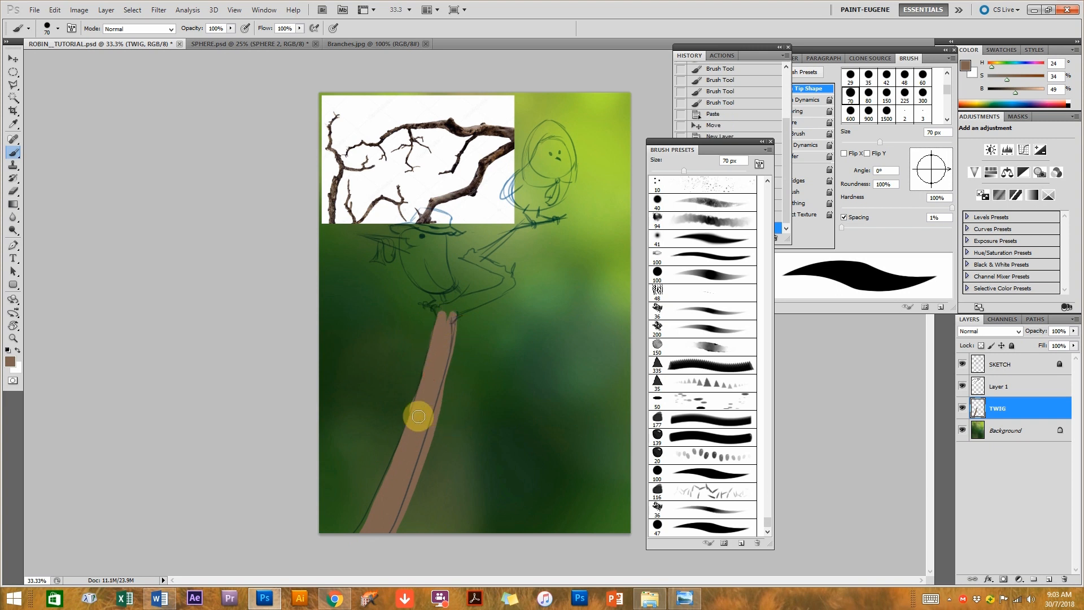
key(e)
drag(456, 375, 405, 510)
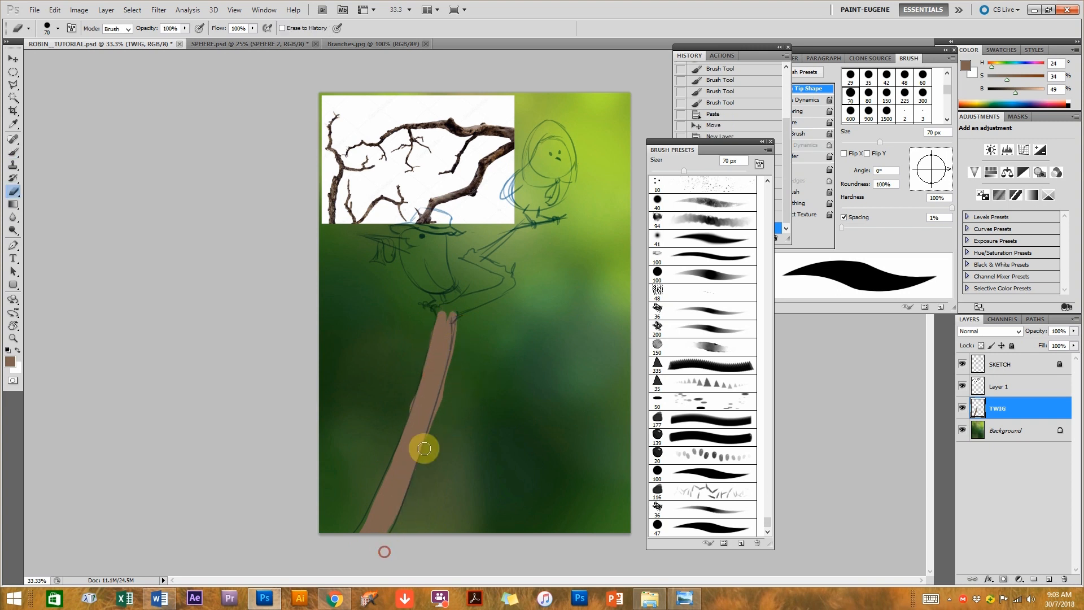
Paint the zigzag upper part of the branch from the top of the stem to the thin tip under the second bird.
key(b)
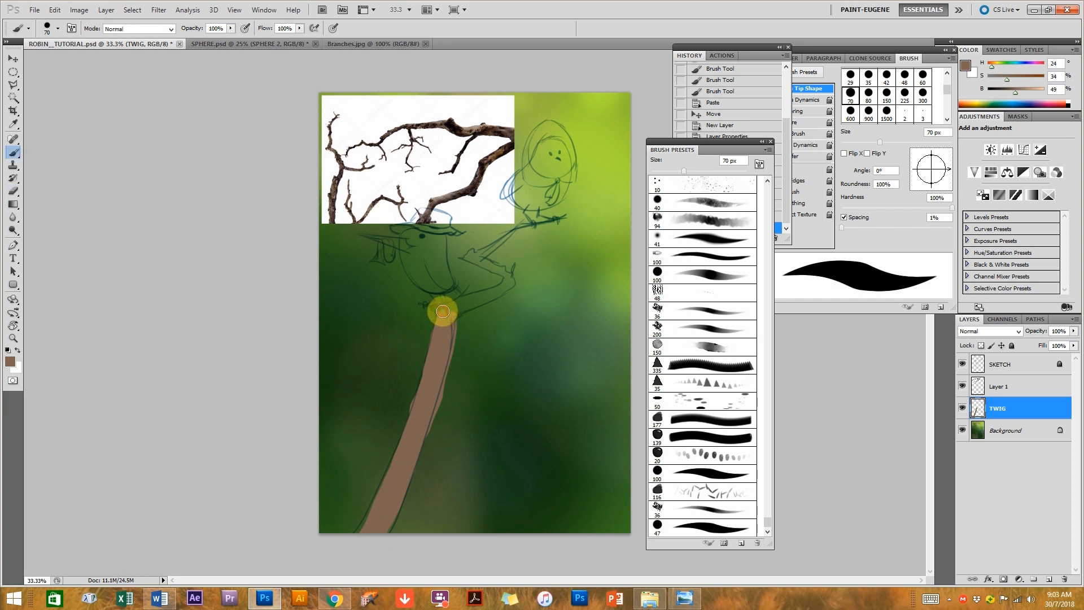
mouse_move(447, 304)
mouse_down()
mouse_move(497, 291)
mouse_move(448, 314)
mouse_move(510, 279)
mouse_move(468, 259)
mouse_move(502, 270)
mouse_move(472, 256)
mouse_move(501, 255)
mouse_move(469, 255)
mouse_move(559, 218)
mouse_up()
drag(536, 221, 516, 228)
Unlock the SKETCH layer and set its blend mode to Normal.
key(ctrl+plus)
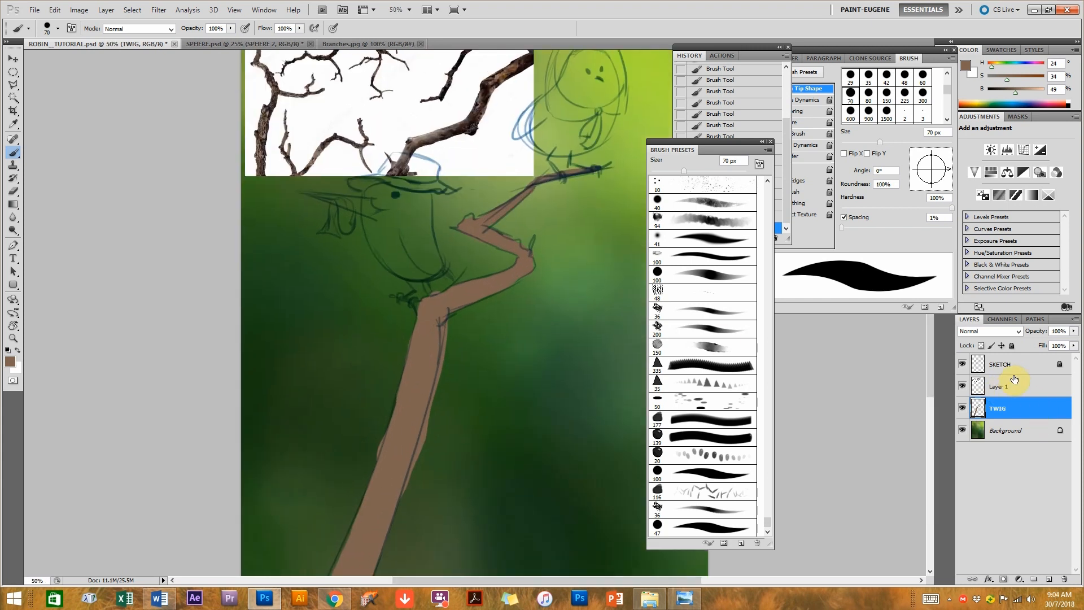
click(999, 369)
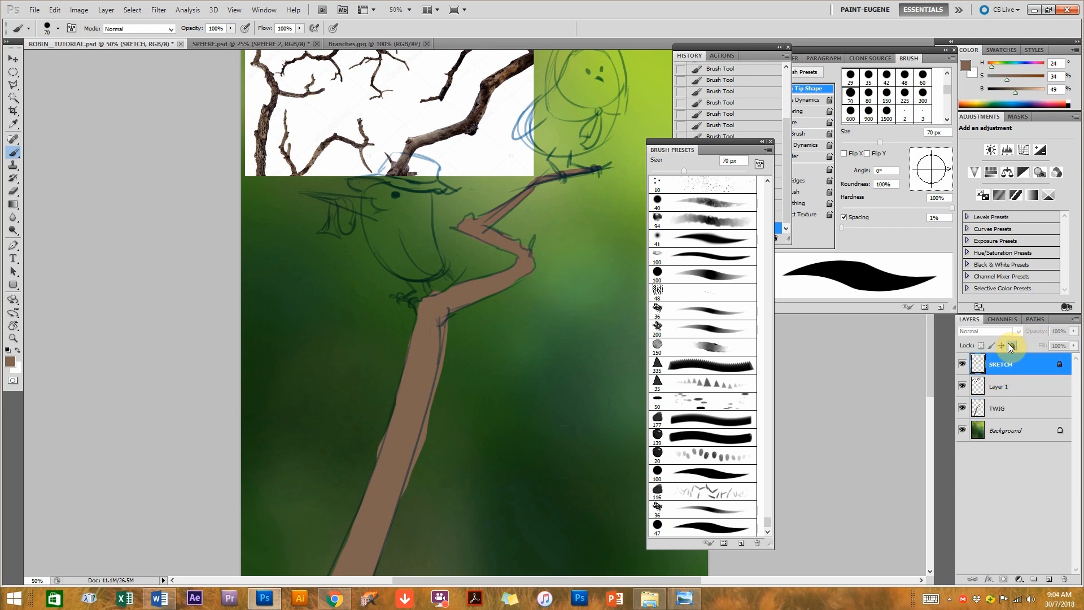
click(1012, 346)
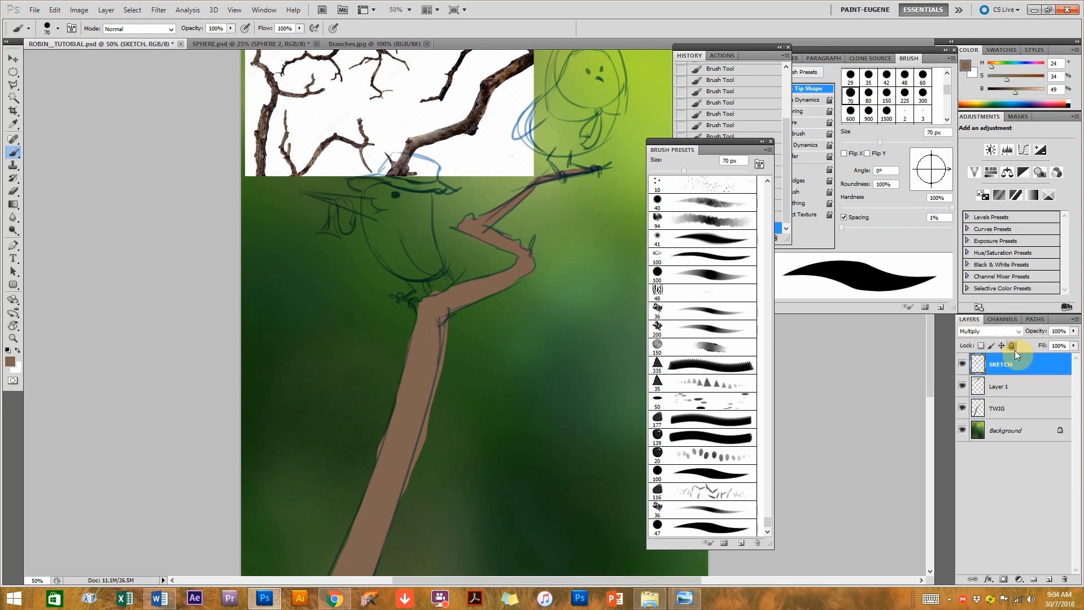
click(978, 333)
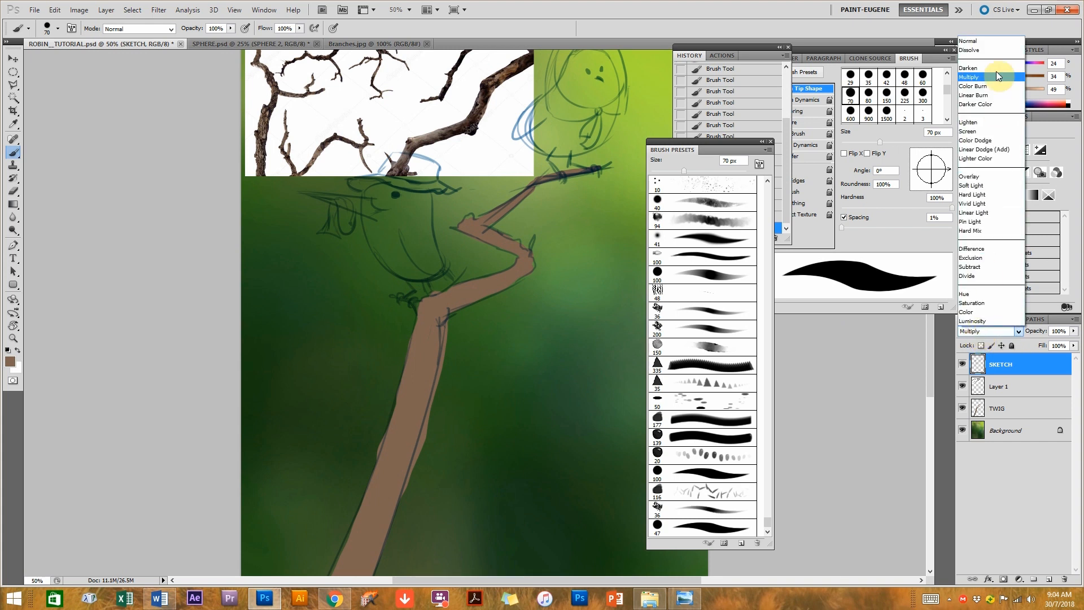
click(973, 41)
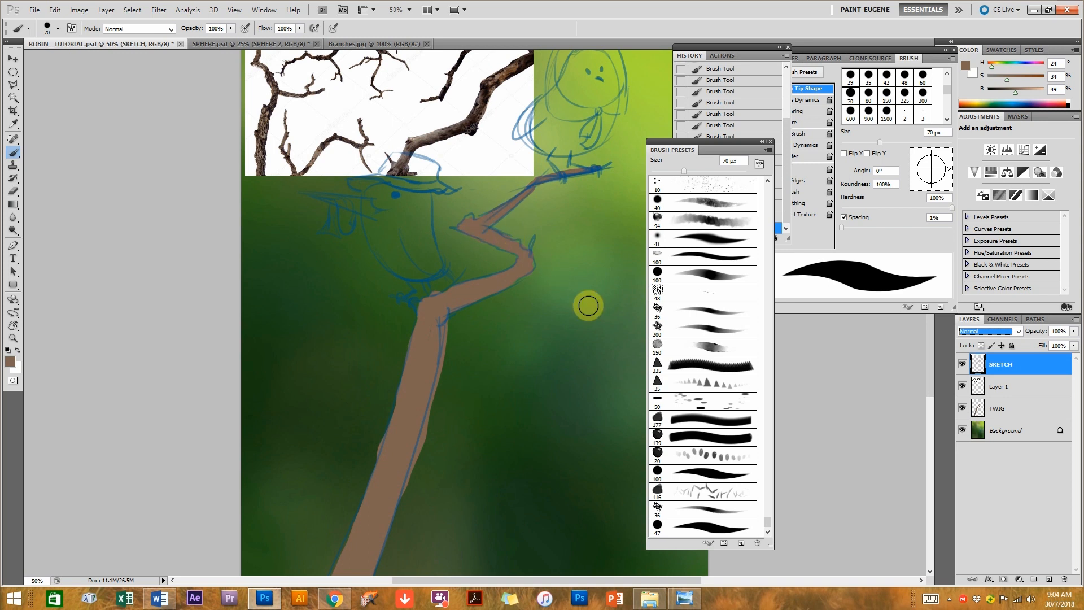
Lower the SKETCH layer's opacity to 25% and lock the layer again.
click(1073, 346)
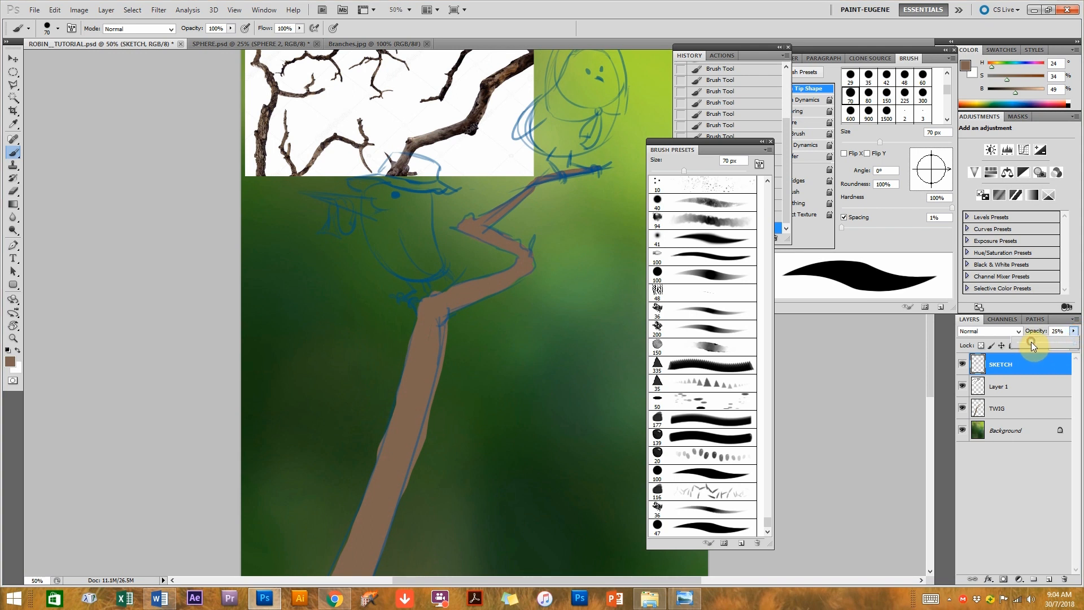
drag(1032, 342, 1024, 342)
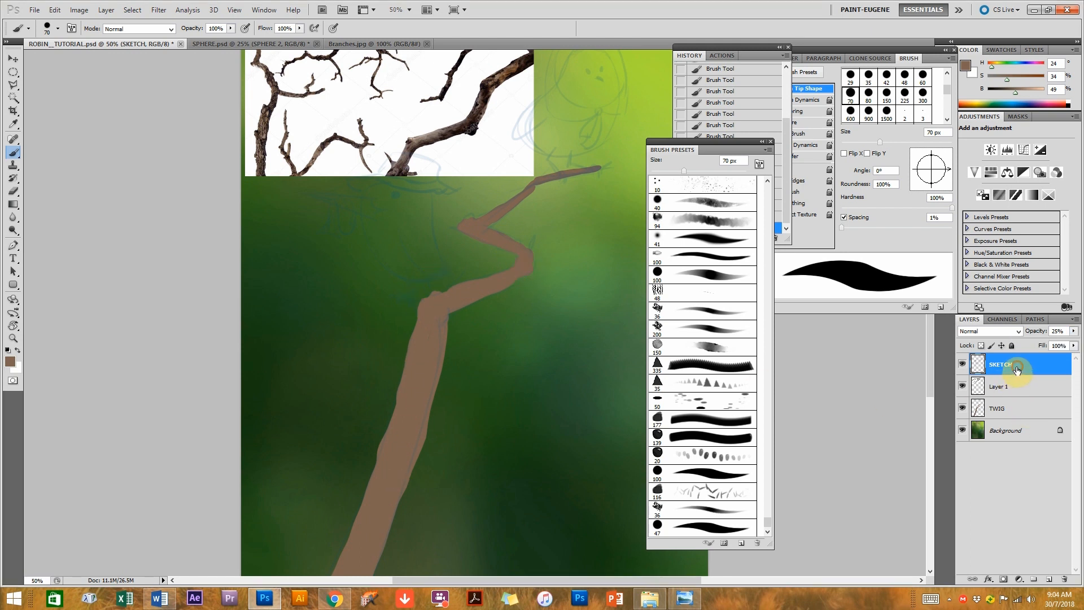
click(1011, 345)
On the TWIG layer, paint short pointed offshoots at the zigzag bends and above the perch with a 45 px brush.
click(1003, 408)
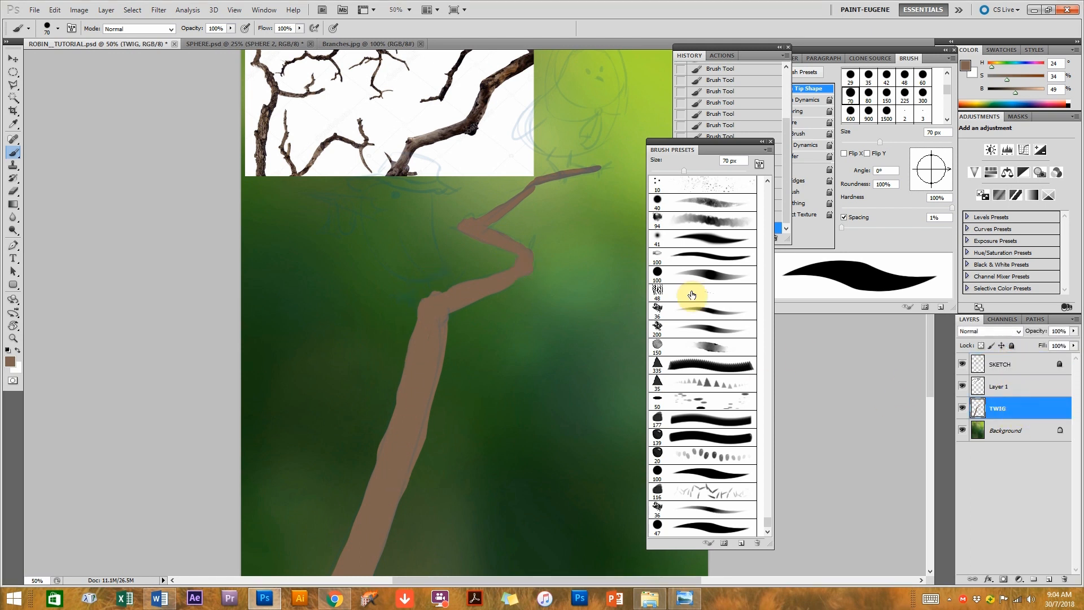
key(bracketleft)
key(bracketleft)
key(bracketleft)
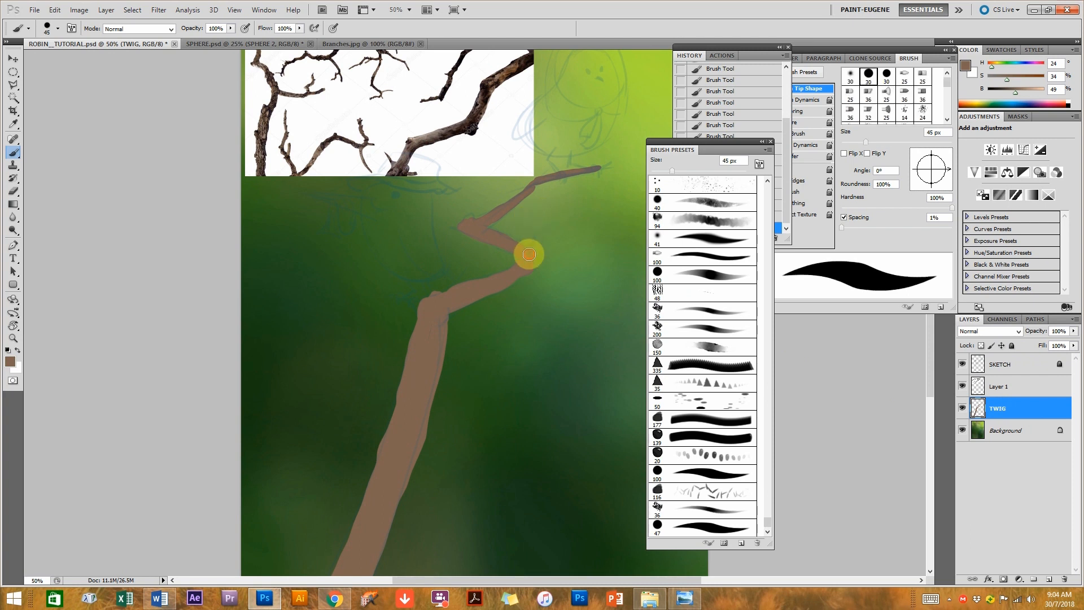
drag(530, 251, 534, 229)
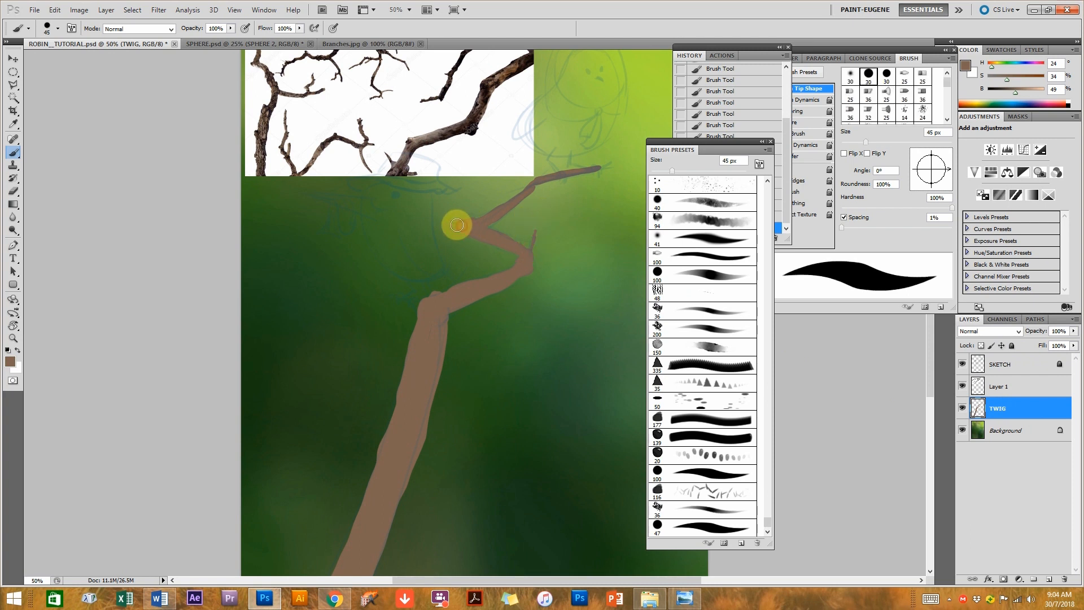
drag(456, 225, 446, 220)
drag(452, 294, 480, 256)
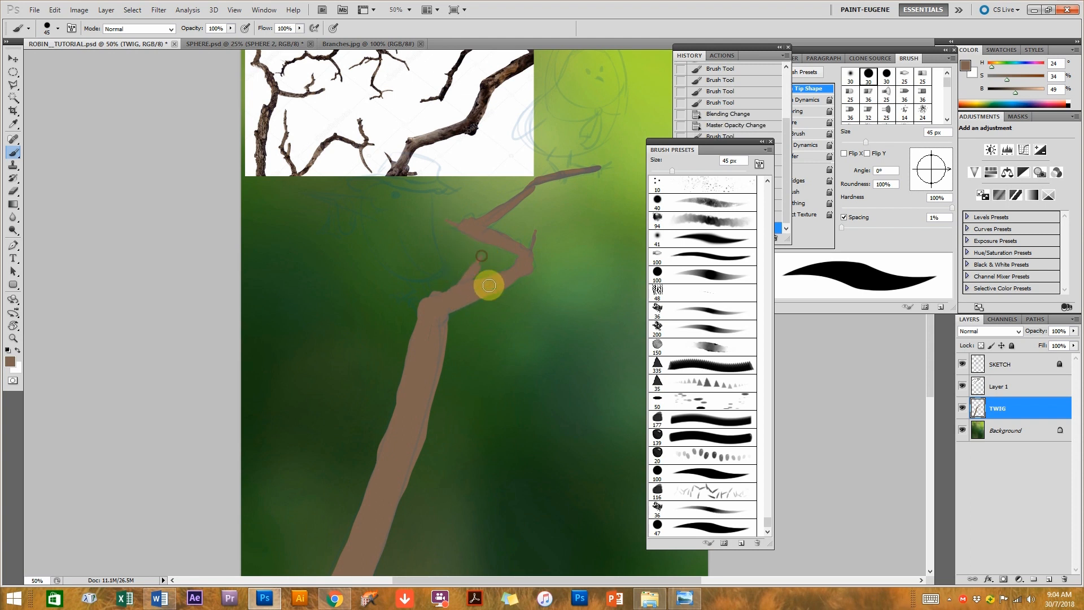
Paint a pointed side twig on the main stem, reinforce the offshoots at the upper bends, and fill out the stem's base.
mouse_move(441, 370)
mouse_down()
mouse_move(436, 398)
mouse_move(450, 362)
mouse_up()
mouse_move(514, 314)
mouse_down()
mouse_move(594, 192)
mouse_move(578, 166)
mouse_move(590, 165)
mouse_move(521, 182)
mouse_move(505, 203)
mouse_move(517, 181)
mouse_up()
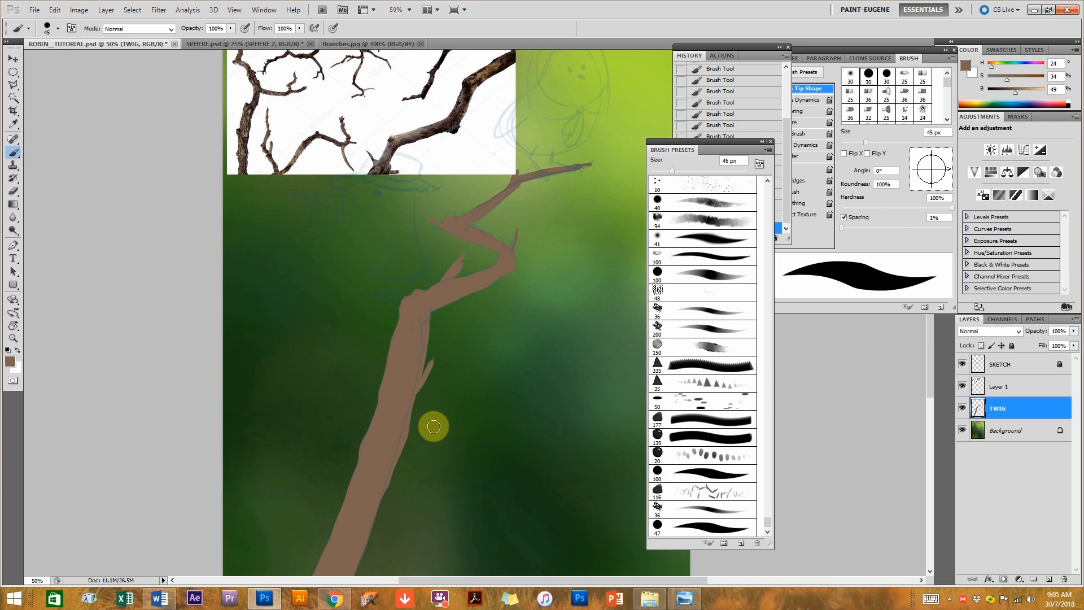
drag(420, 370, 441, 346)
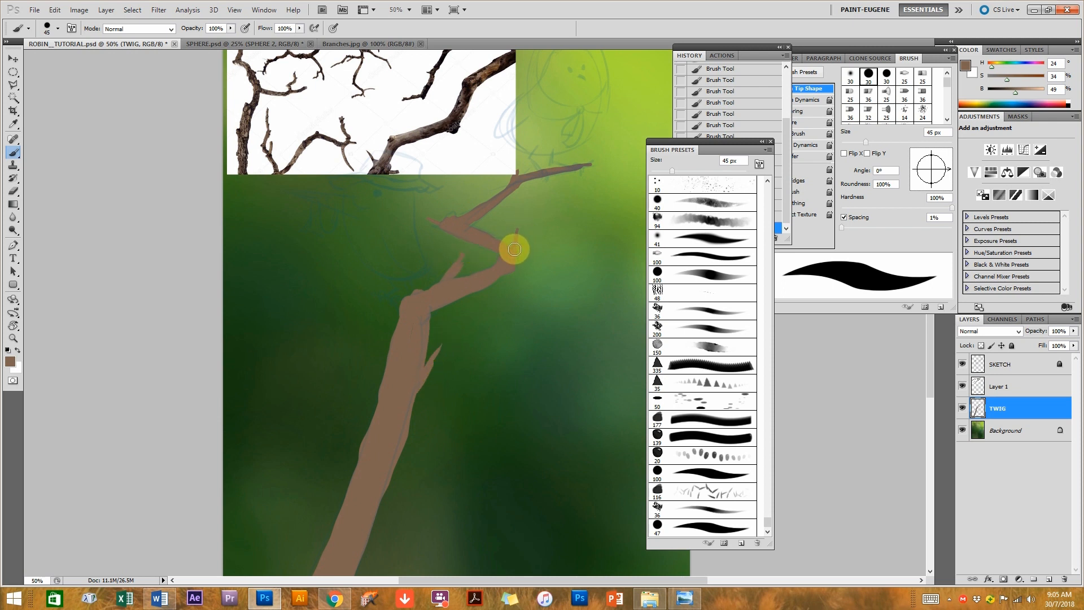
drag(513, 252, 514, 227)
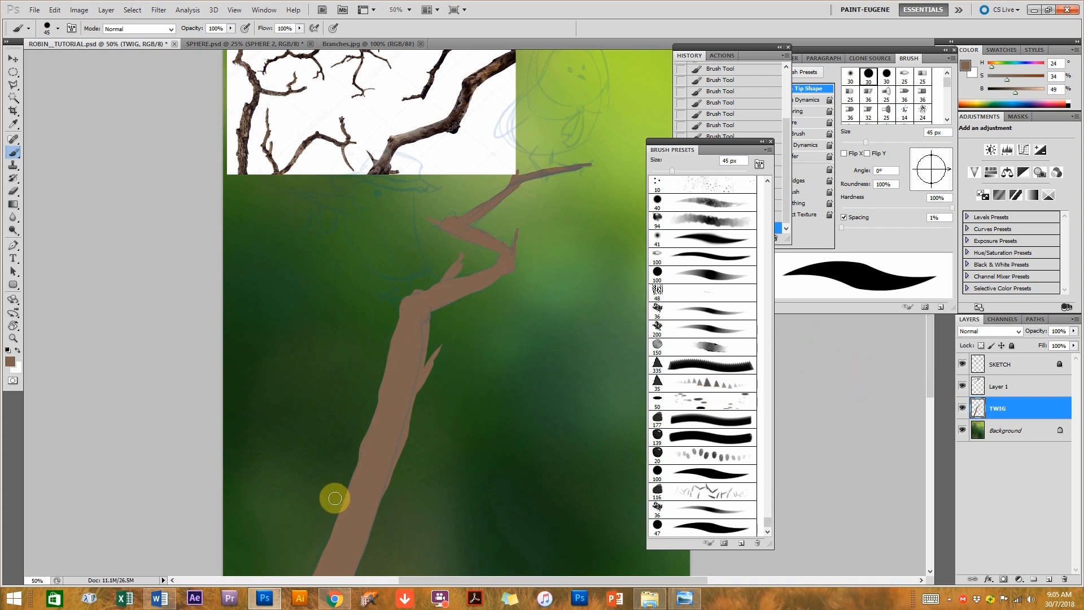
drag(368, 508, 359, 571)
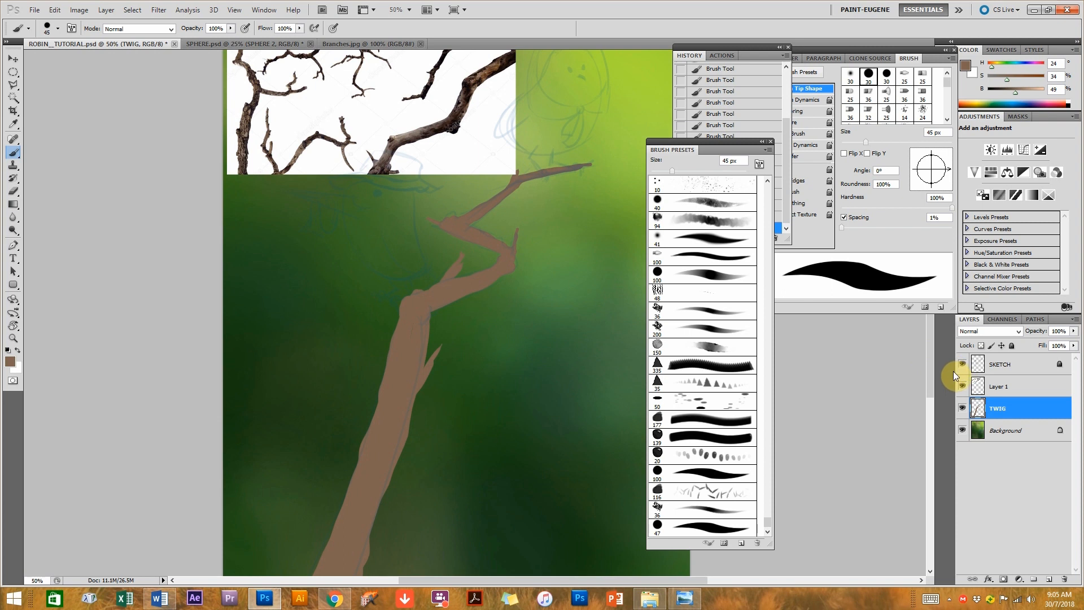
Examine the branch reference up close, and browse the kingfisher and robin photos in Windows Photo Viewer to study the bark on their perches.
drag(429, 218, 450, 295)
mouse_move(445, 147)
mouse_down()
mouse_move(479, 185)
mouse_move(477, 87)
mouse_up()
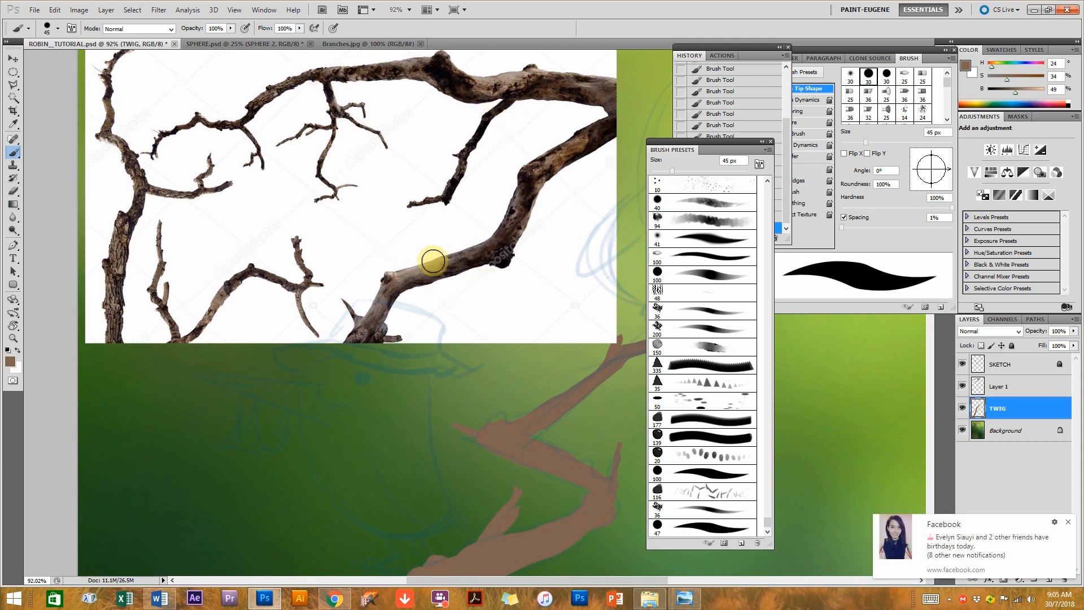
click(685, 597)
click(571, 572)
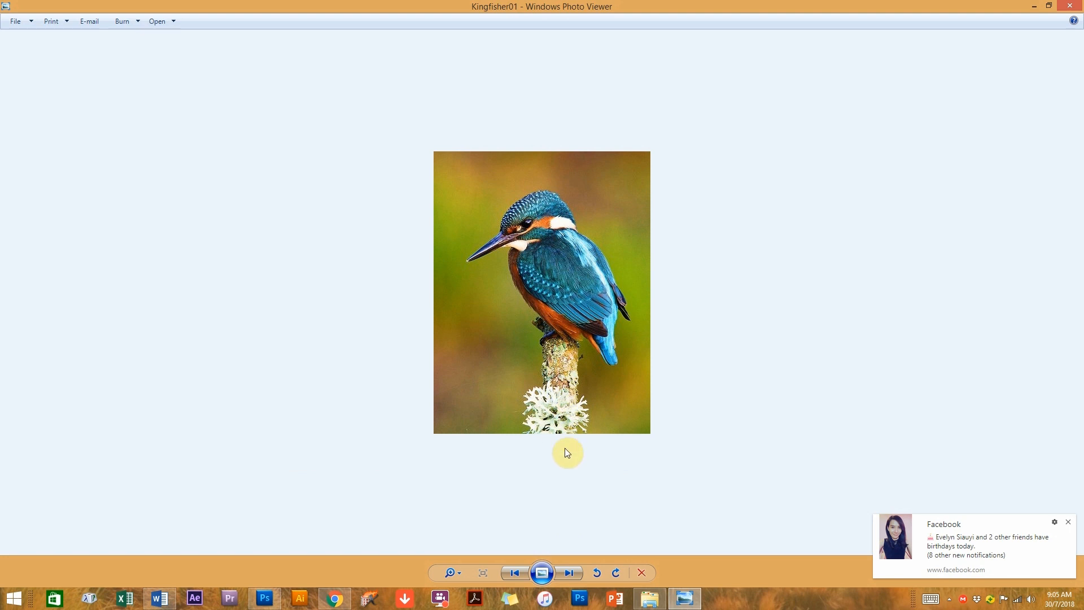
click(570, 572)
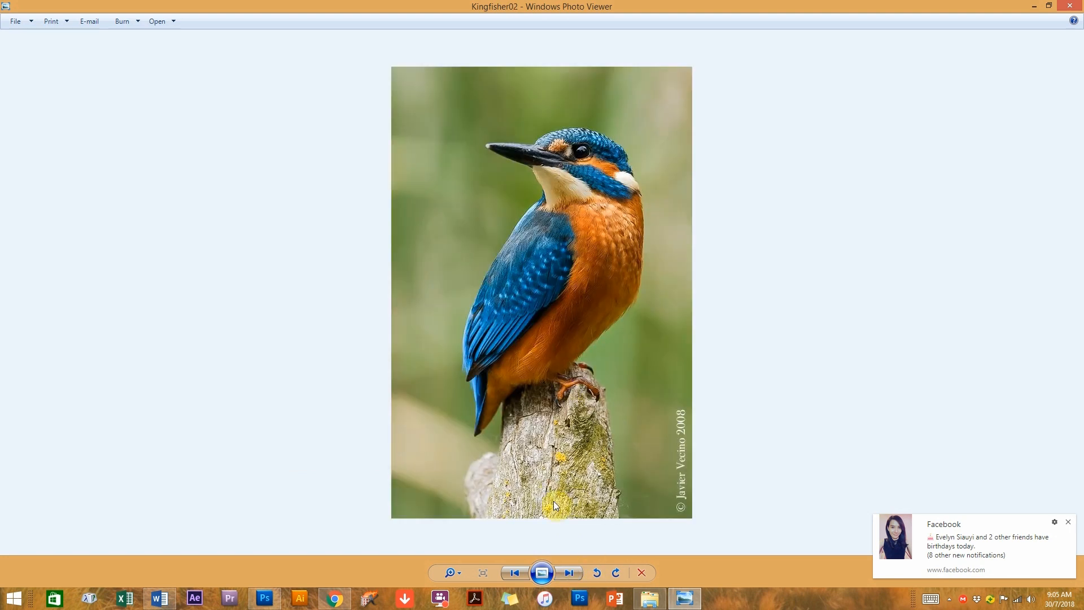
click(571, 572)
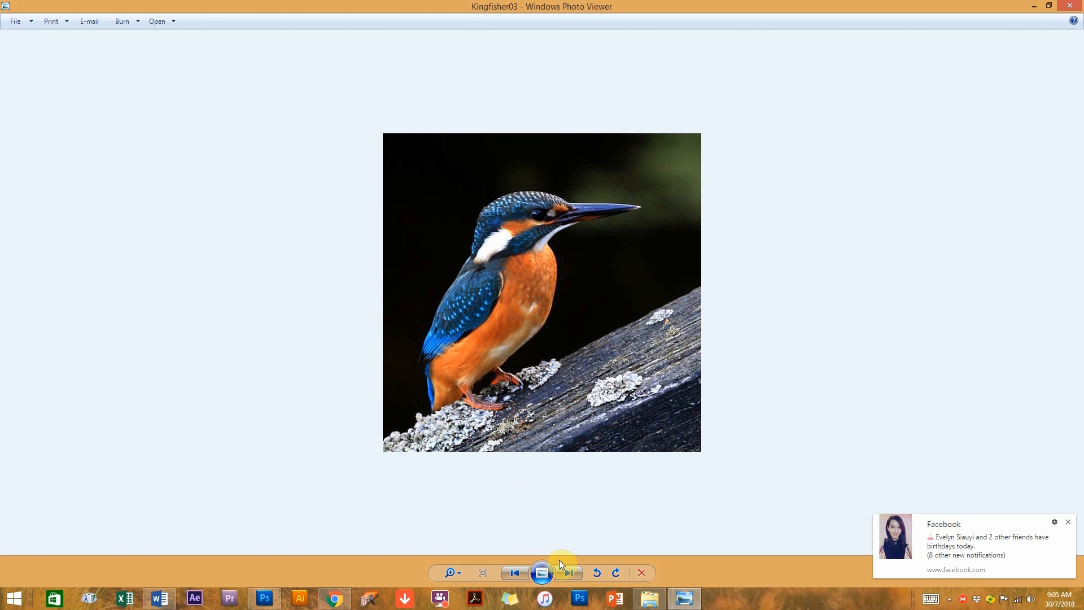
click(571, 572)
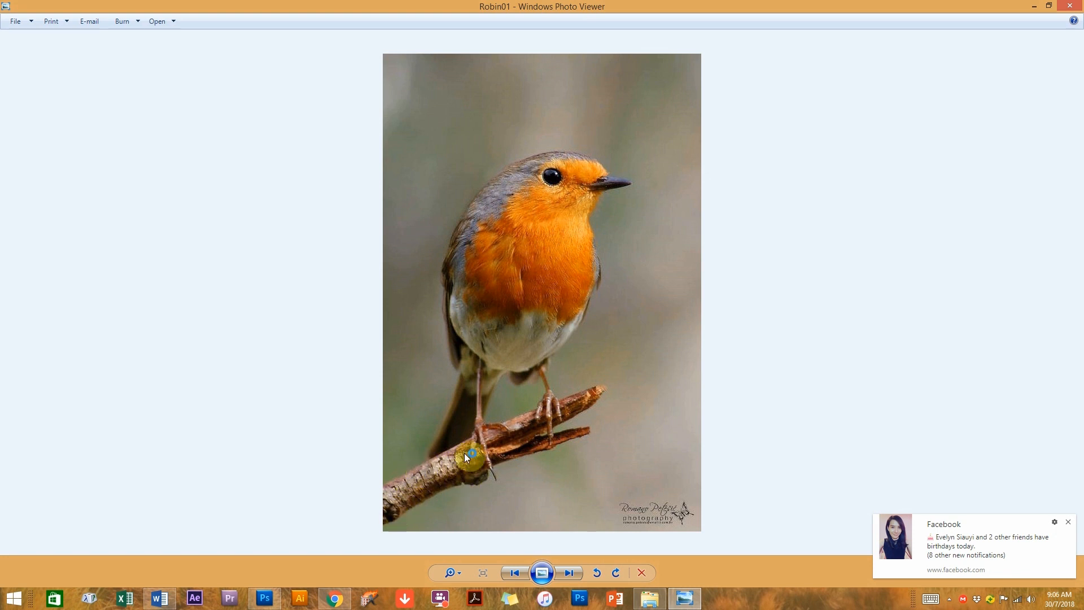
click(570, 569)
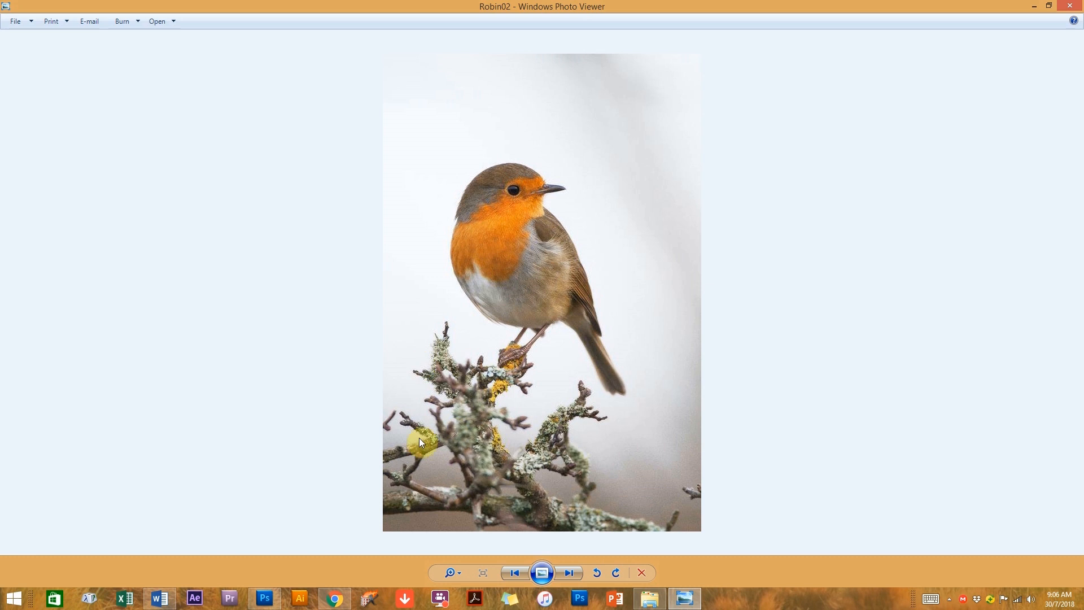
click(1032, 8)
Mix a darker brown with 42% saturation and 33% brightness, and lock the TWIG layer's transparent pixels.
drag(580, 455, 486, 251)
drag(1025, 90, 1010, 89)
click(1010, 78)
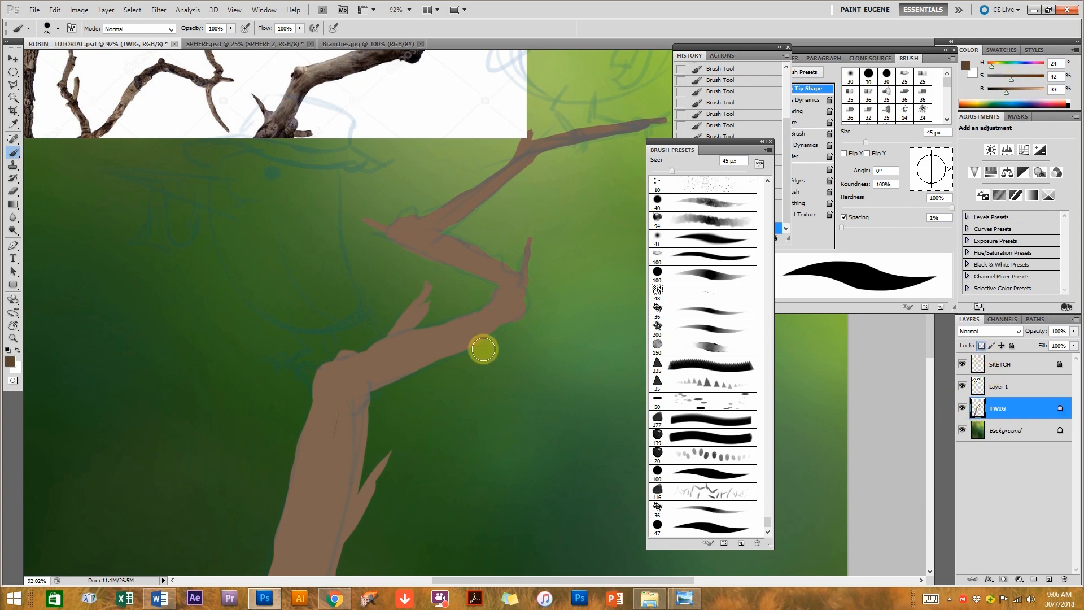
click(456, 350)
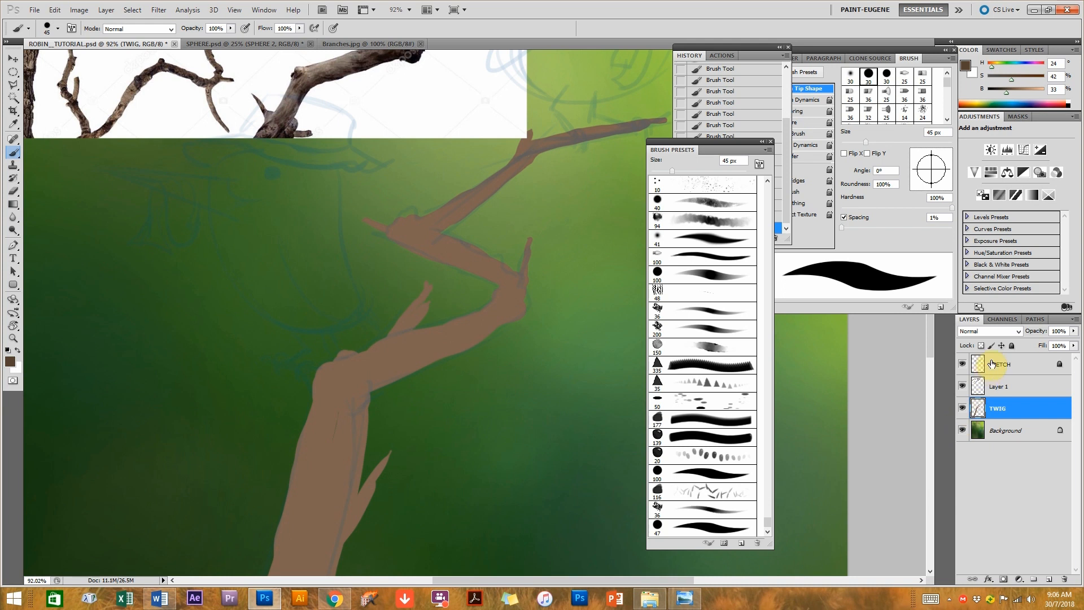
click(982, 345)
Paint dark brown bark patches along the underside of the perch and down the upper part of the main stem.
click(437, 359)
click(418, 344)
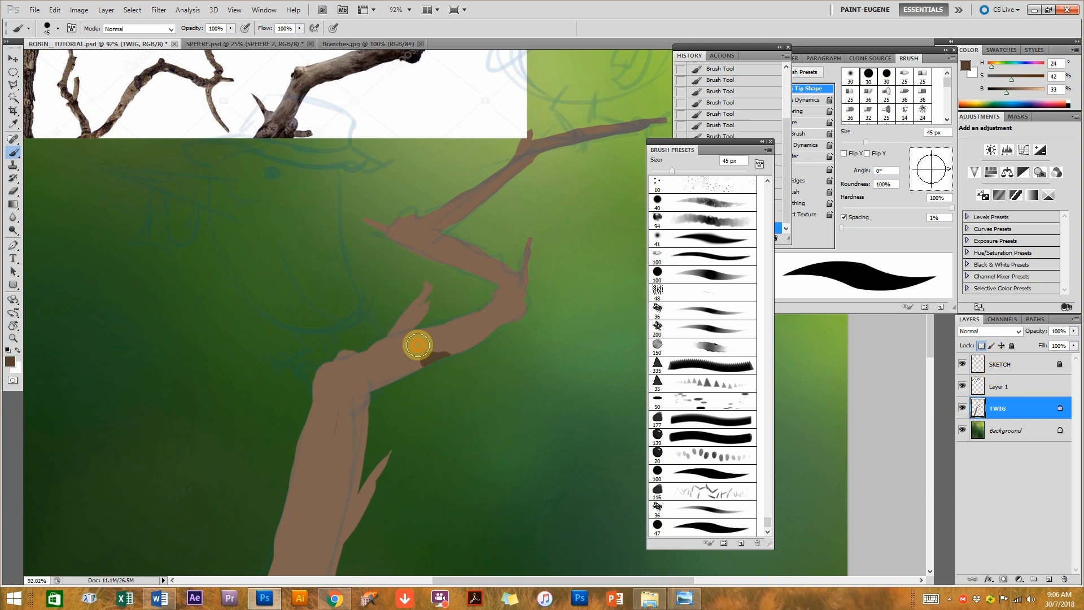
mouse_move(382, 368)
mouse_down()
mouse_move(373, 372)
mouse_move(412, 372)
mouse_up()
drag(408, 426, 463, 339)
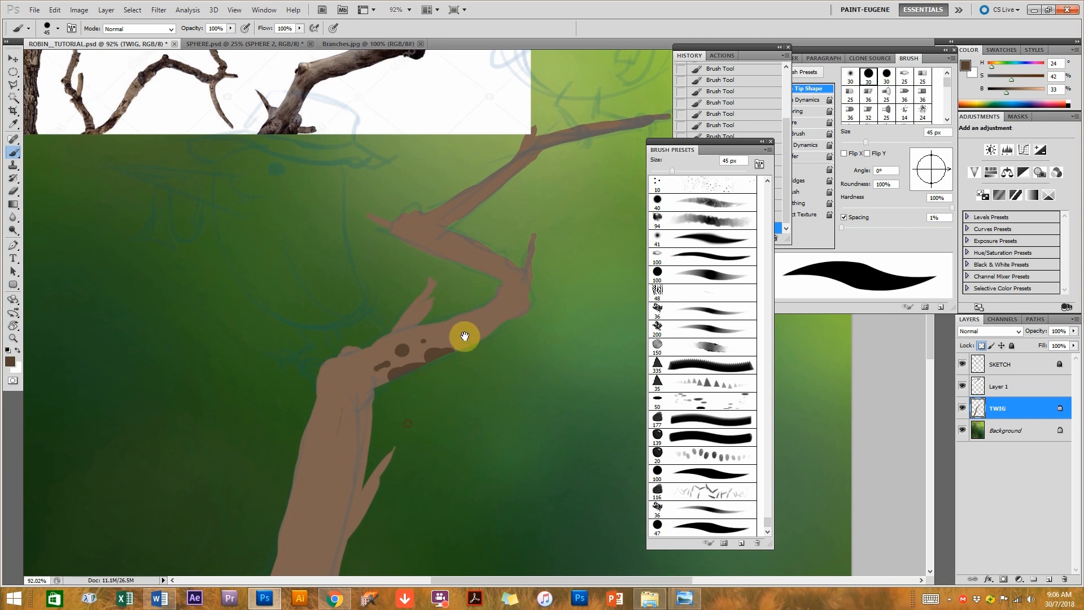
click(428, 311)
mouse_move(406, 314)
mouse_down()
mouse_move(390, 348)
mouse_move(388, 390)
mouse_move(394, 336)
mouse_move(374, 389)
mouse_up()
drag(354, 427, 342, 450)
drag(338, 500, 332, 536)
drag(400, 427, 468, 297)
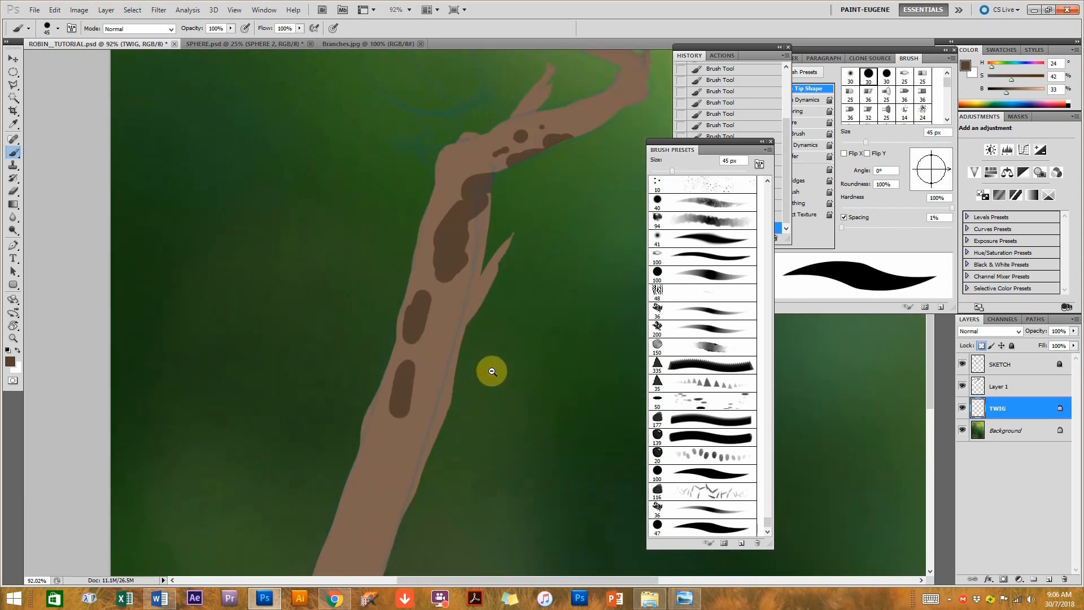
Shade the lower main stem with broad dark brown strokes, enlarging the brush to 60 px.
alt+click(491, 371)
drag(382, 346, 333, 516)
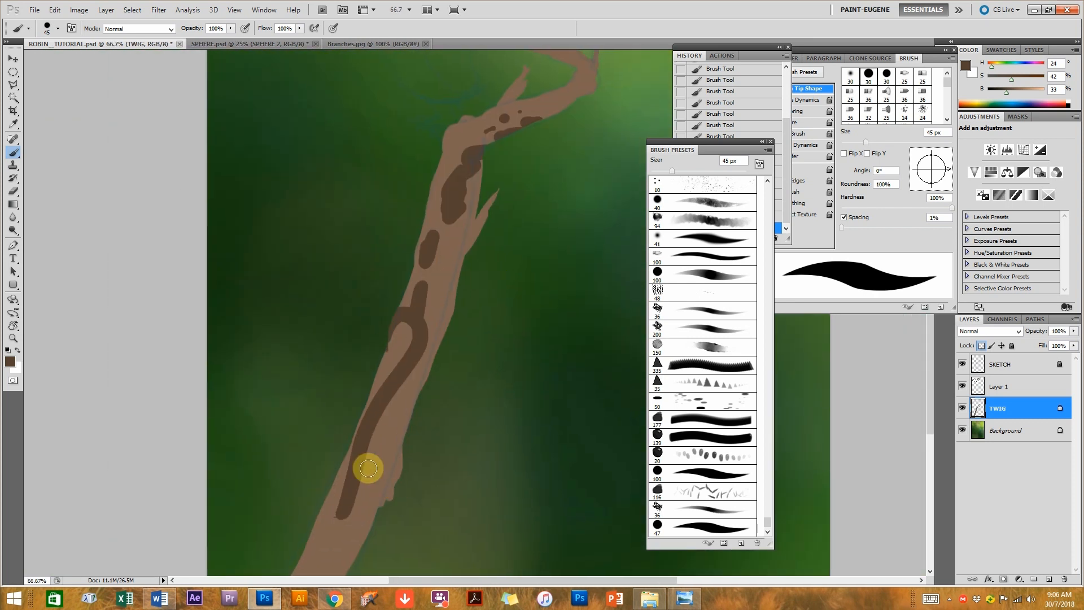
key(bracketright)
key(bracketright)
mouse_move(407, 349)
mouse_down()
mouse_move(380, 363)
mouse_move(392, 341)
mouse_up()
drag(359, 536, 363, 511)
mouse_move(367, 457)
mouse_down()
mouse_move(443, 384)
mouse_move(448, 333)
mouse_up()
mouse_move(393, 482)
mouse_down()
mouse_move(401, 397)
mouse_move(354, 492)
mouse_up()
Extend the dark brown patches up the middle and upper main stem with small dabs and short strokes.
mouse_move(480, 285)
mouse_down()
mouse_move(496, 263)
mouse_move(482, 262)
mouse_move(488, 195)
mouse_up()
mouse_move(537, 215)
mouse_down()
mouse_move(464, 367)
mouse_move(449, 309)
mouse_move(461, 261)
mouse_up()
click(441, 314)
drag(453, 296, 451, 319)
click(433, 339)
drag(459, 281, 447, 237)
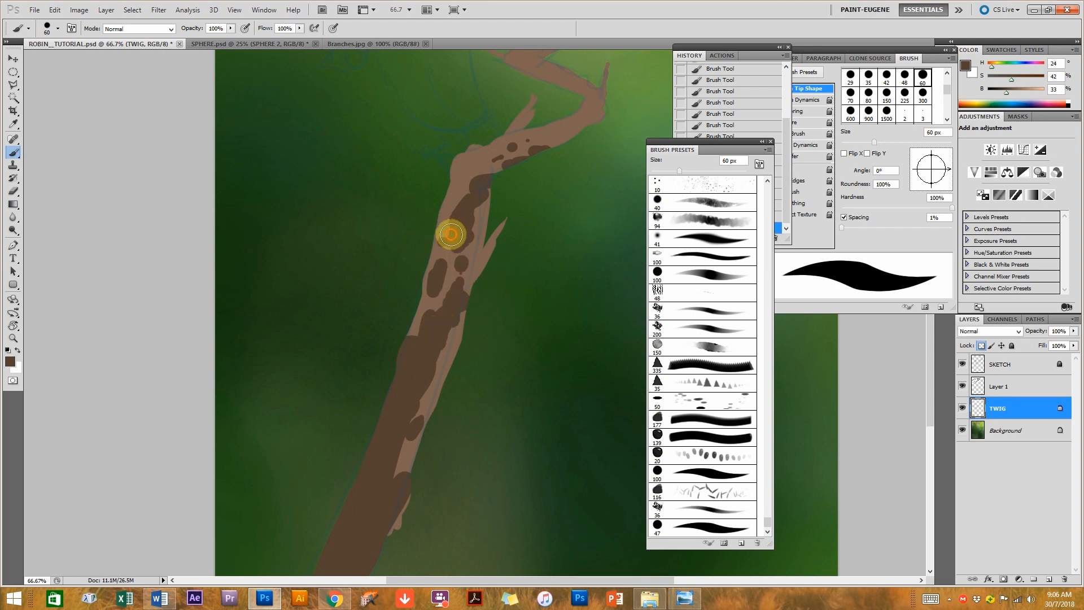
drag(455, 196, 458, 190)
Add dark brown bark patches along the zigzag upper branch and around the fork where the perch leaves the main stem.
drag(523, 211, 438, 351)
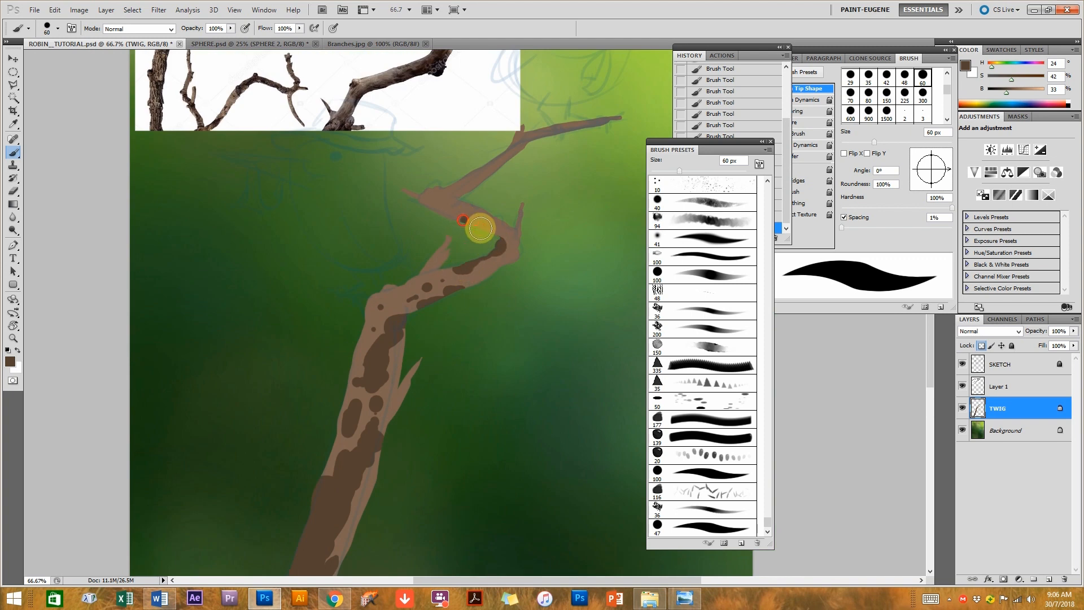
click(435, 198)
mouse_move(443, 207)
mouse_down()
mouse_move(493, 168)
mouse_move(458, 189)
mouse_move(478, 165)
mouse_move(483, 188)
mouse_move(529, 149)
mouse_up()
click(474, 179)
click(491, 165)
click(458, 188)
click(483, 203)
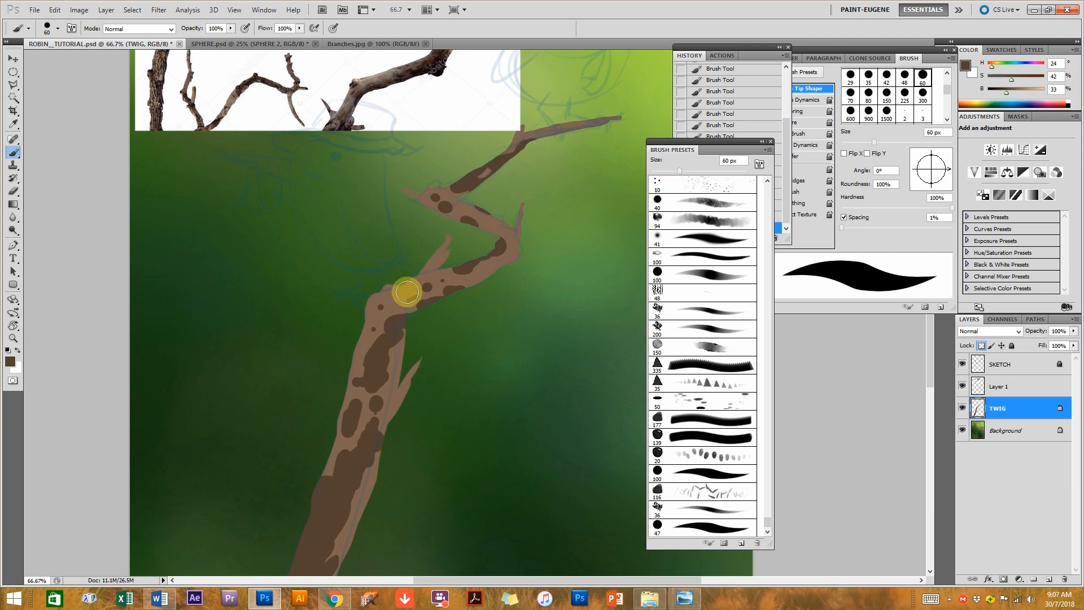
click(394, 309)
mouse_move(394, 310)
mouse_down()
mouse_move(411, 287)
mouse_move(379, 296)
mouse_move(473, 267)
mouse_move(438, 289)
mouse_move(476, 287)
mouse_up()
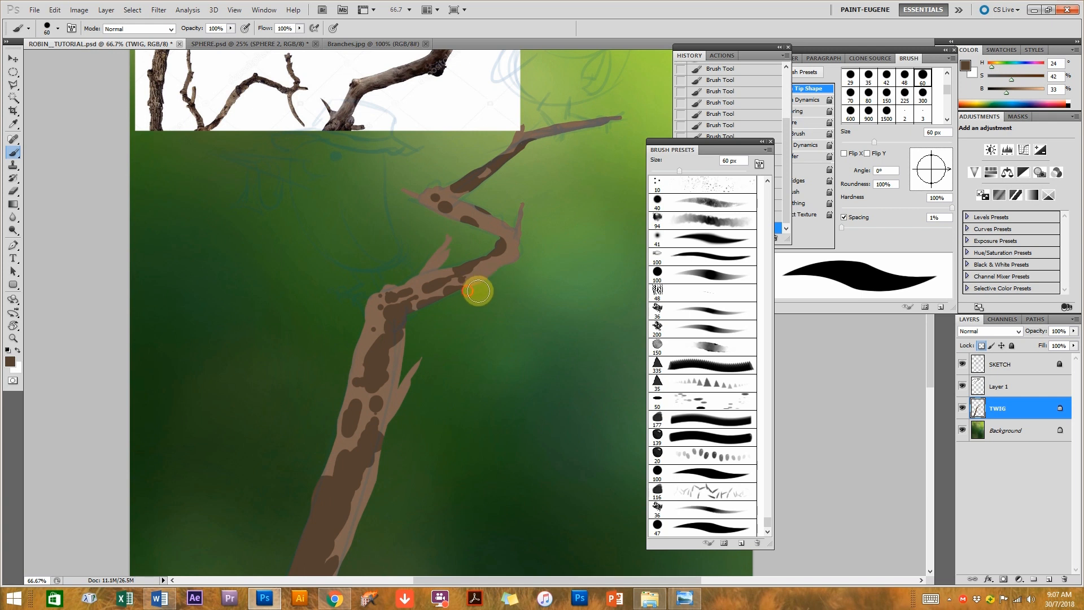
Extend the dark brown bark patches along the upper branch, its zigzag bend and the middle of the main stem.
drag(520, 301, 480, 372)
drag(459, 300, 461, 299)
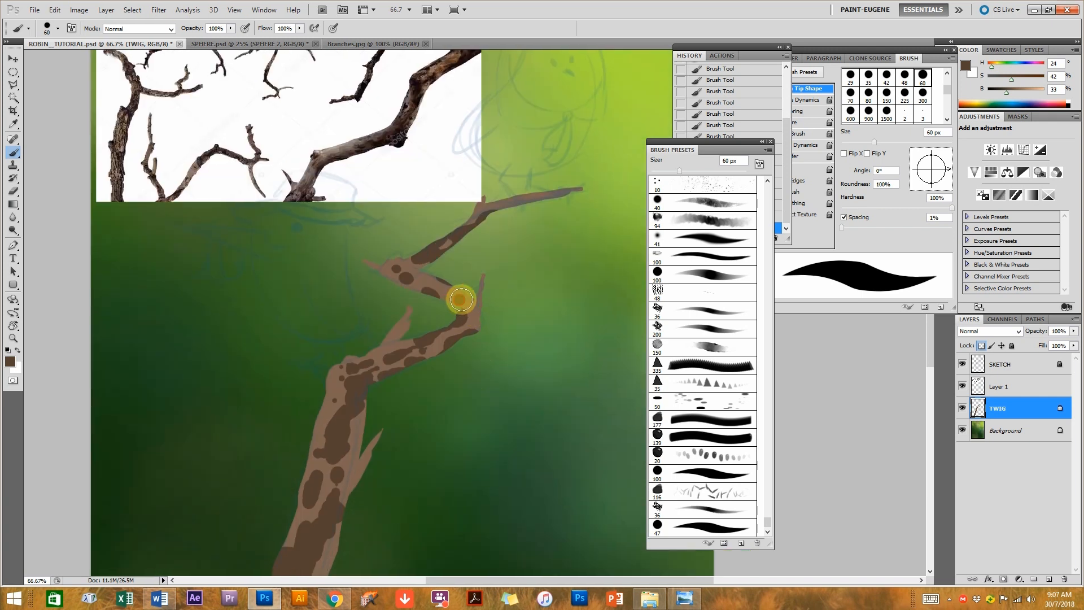
drag(483, 222, 567, 191)
mouse_move(418, 271)
mouse_down()
mouse_move(441, 288)
mouse_move(431, 289)
mouse_up()
drag(340, 408, 339, 433)
drag(365, 390, 340, 401)
Dab pale grey-green patches (H 74, S 19, B 66) along the upper main stem and near the fork.
drag(478, 370, 454, 327)
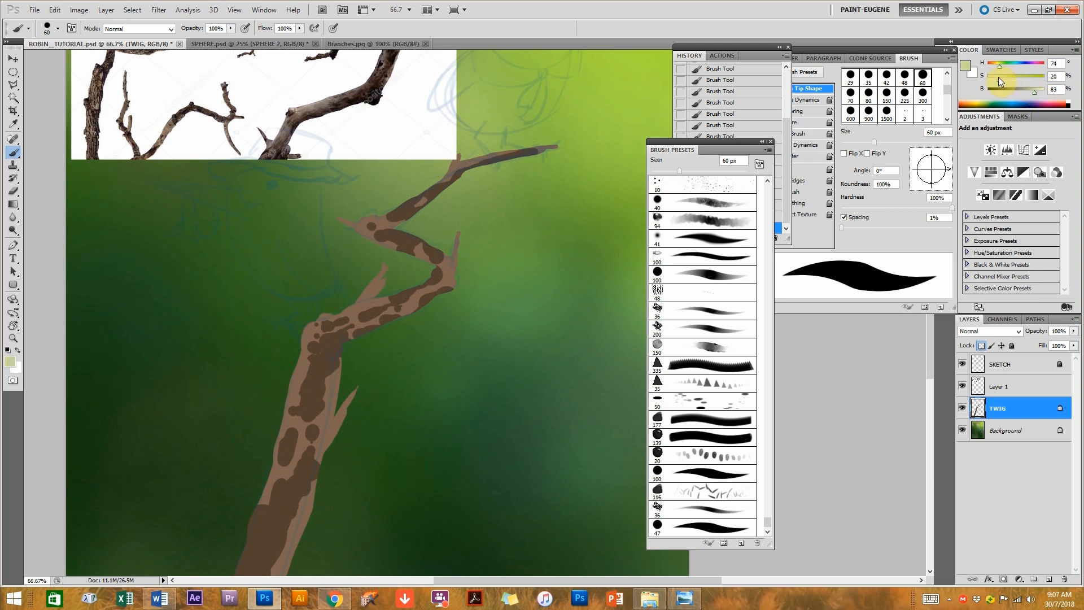
click(1024, 91)
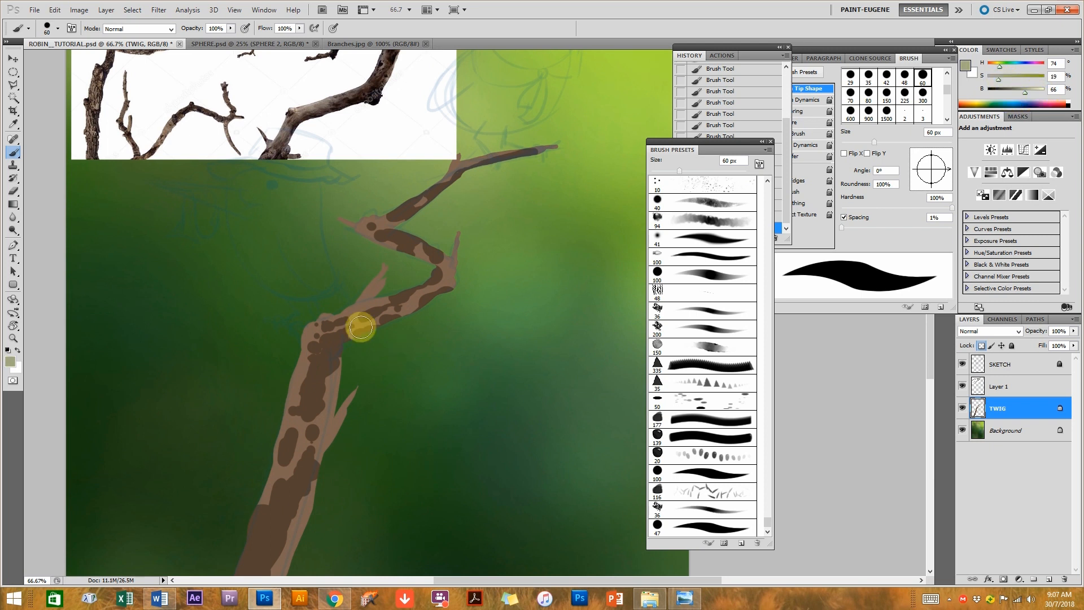
drag(290, 386, 288, 395)
drag(284, 418, 282, 426)
drag(368, 306, 379, 299)
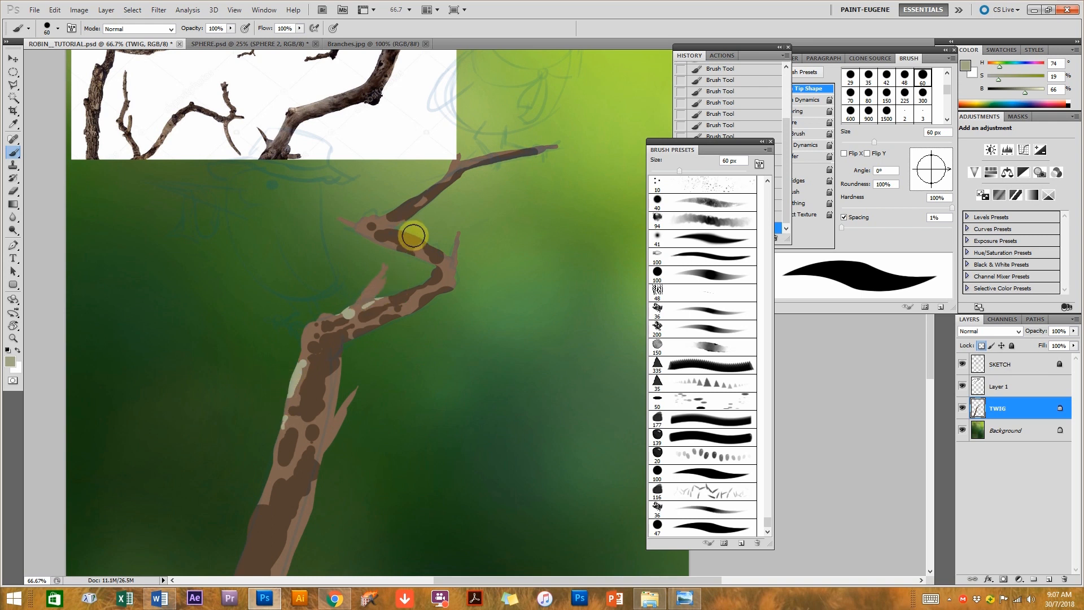
Add small grey-green lichen spots along the zigzag upper branch and its pointed bend, plus one on the middle branch.
drag(447, 180, 439, 185)
click(438, 190)
click(463, 167)
click(472, 162)
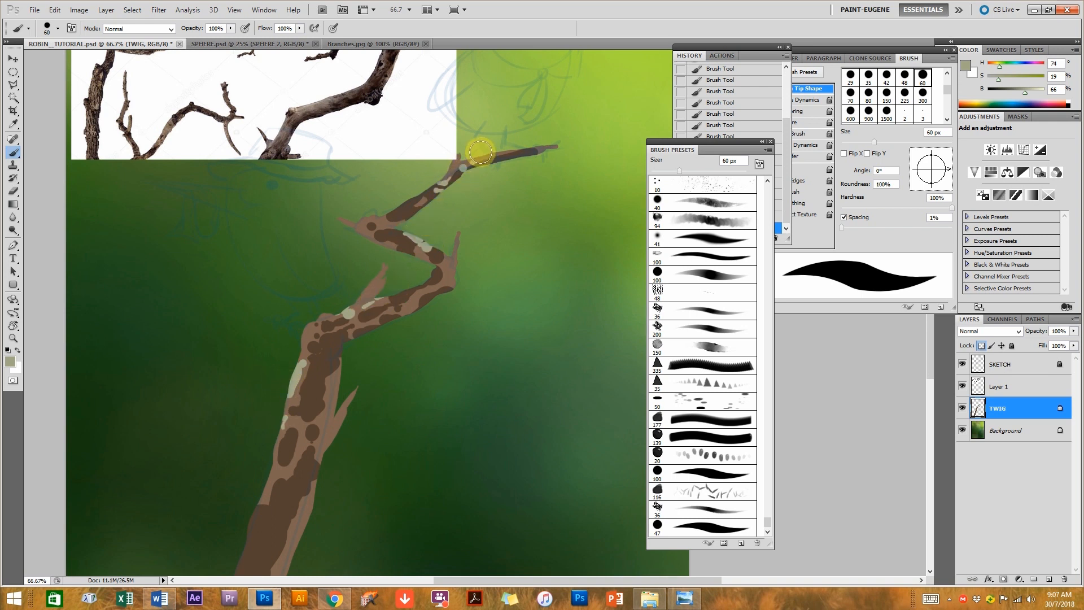
drag(375, 217, 371, 218)
click(384, 308)
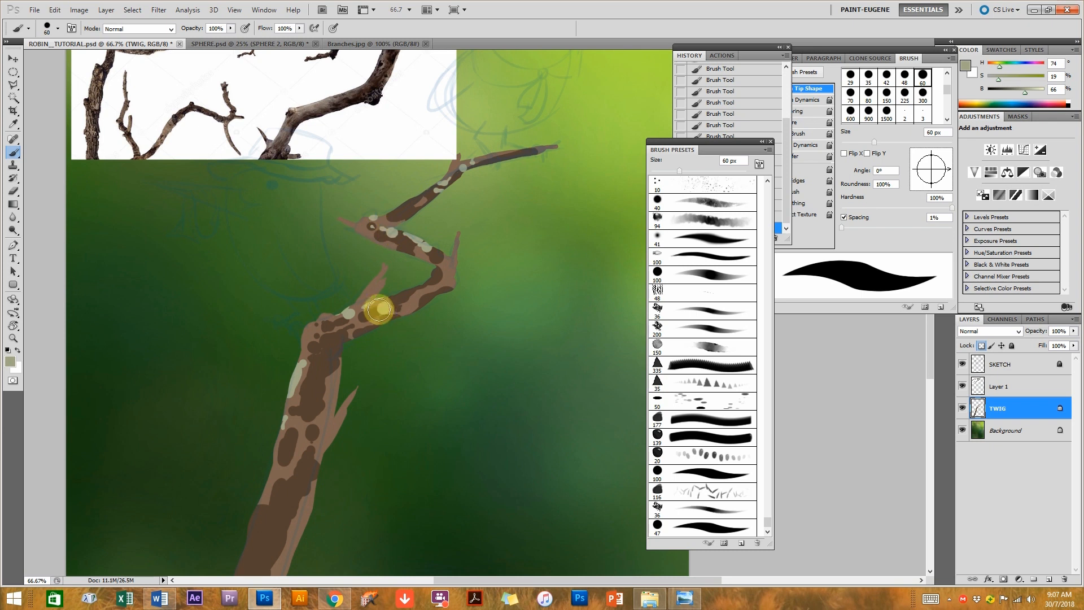
Scatter grey-green spots across the middle branch and down the middle of the main stem.
drag(383, 305, 365, 314)
click(427, 285)
click(400, 307)
click(305, 399)
click(294, 426)
click(298, 438)
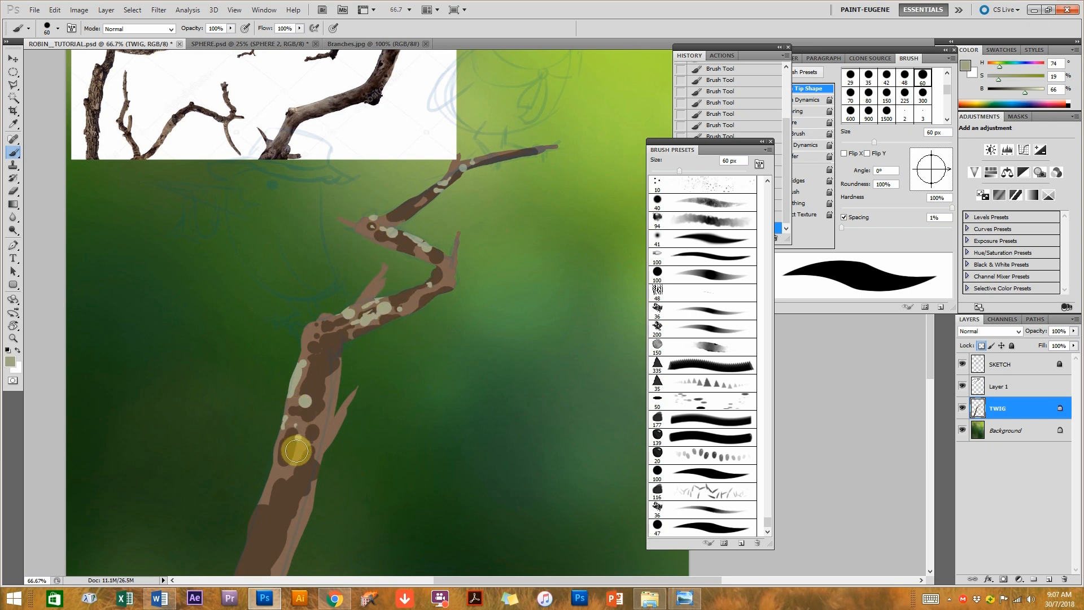
click(273, 468)
drag(277, 443, 274, 454)
click(273, 499)
Continue the grey-green lichen spots down the lower main stem to its base.
drag(430, 397, 507, 303)
drag(340, 440, 334, 448)
click(326, 448)
click(346, 428)
click(323, 478)
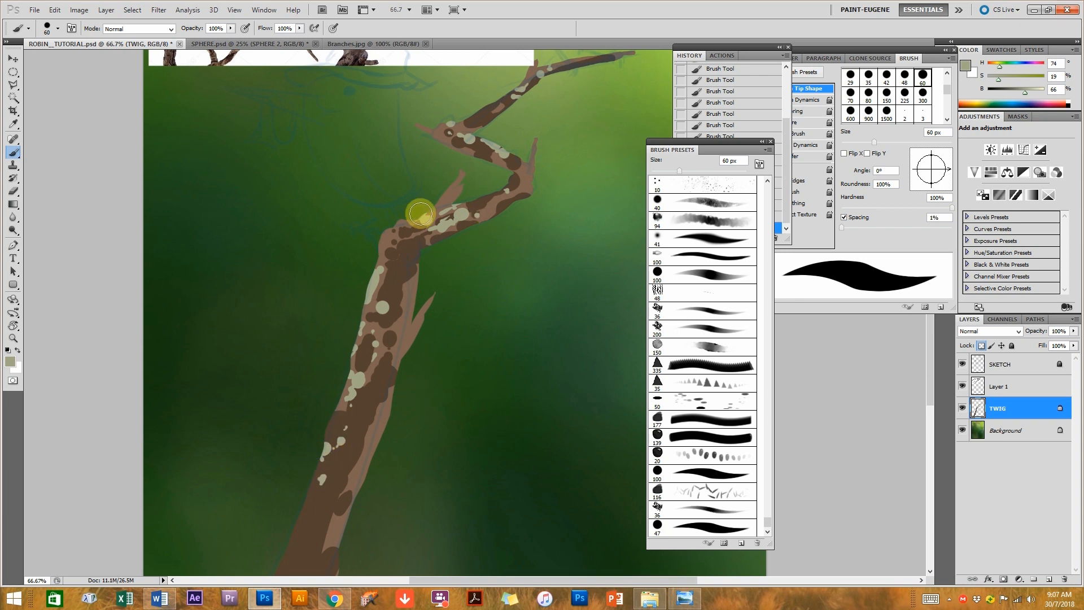
key(ctrl+minus)
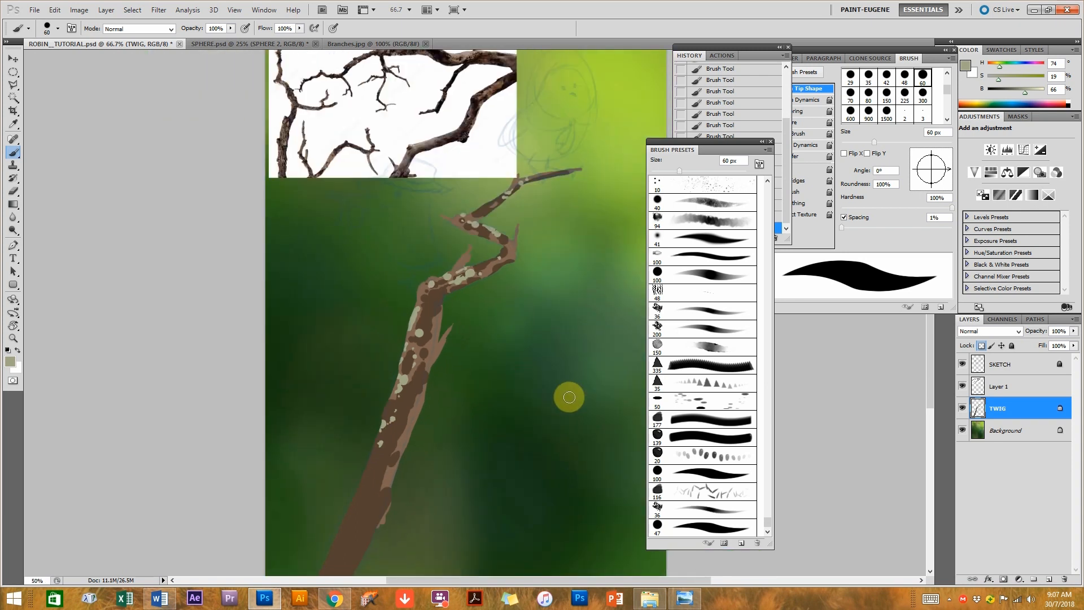
key(ctrl+minus)
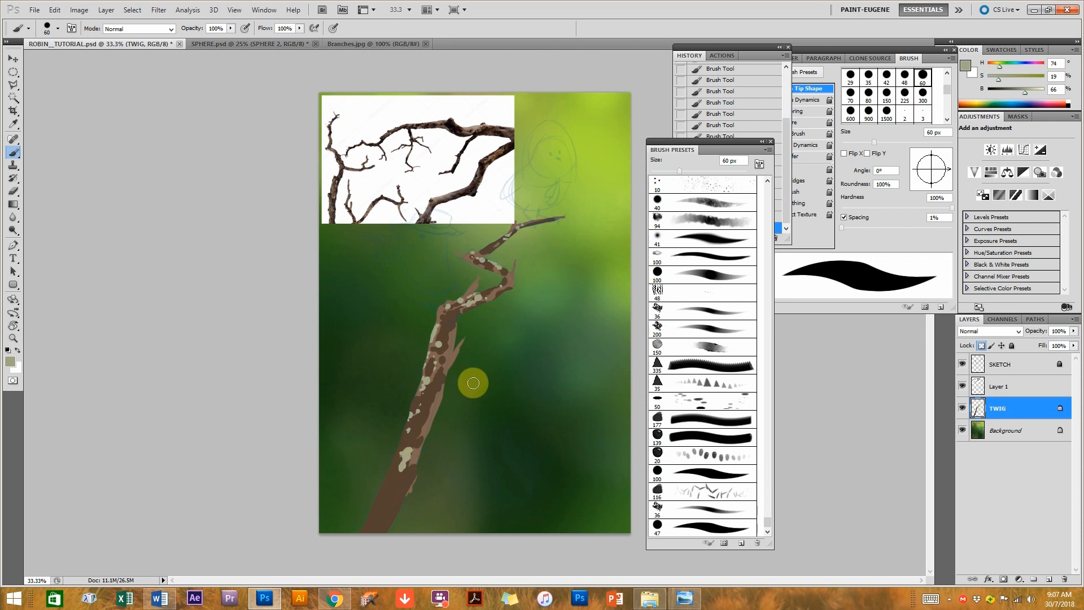
key(ctrl+plus)
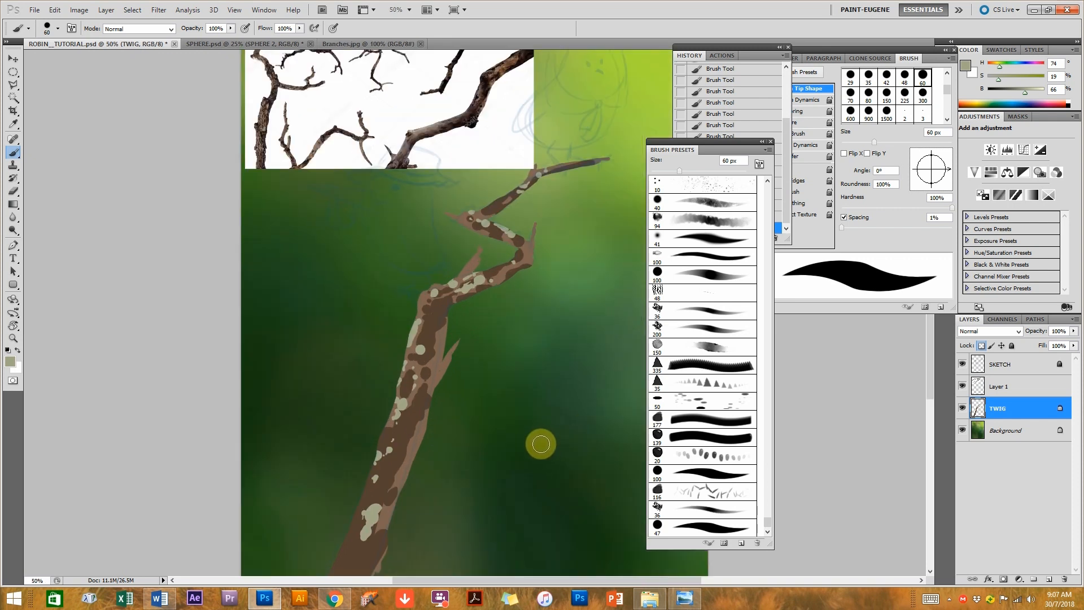
mouse_move(576, 336)
mouse_down()
mouse_move(476, 367)
mouse_move(552, 218)
mouse_move(501, 294)
mouse_move(554, 218)
mouse_move(536, 245)
mouse_up()
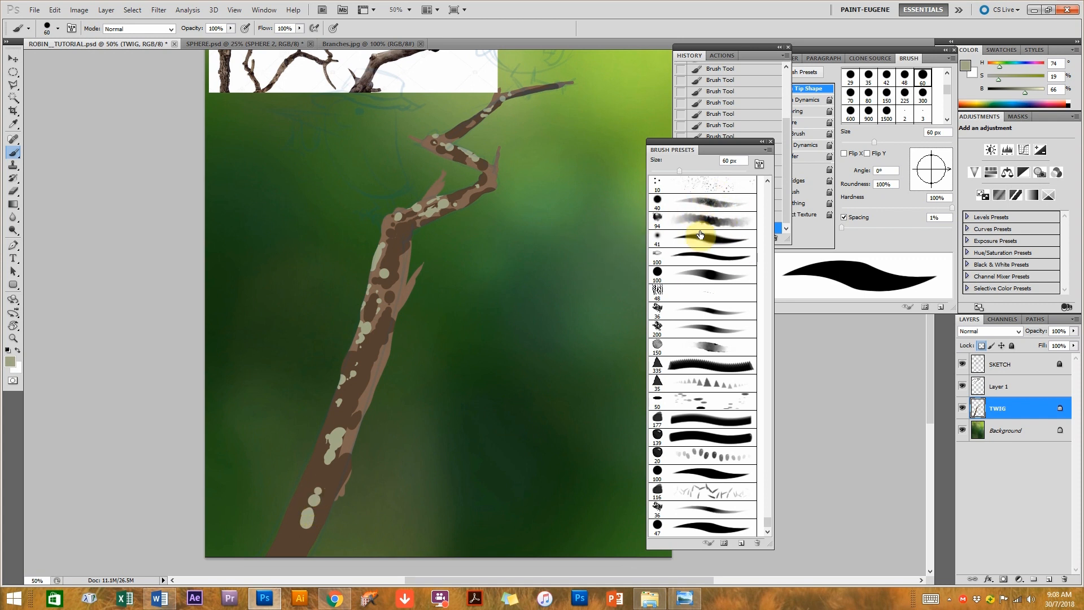
Choose the 40 px textured brush, sample dark green from the background, and set the brush to Multiply at 16% opacity.
click(705, 203)
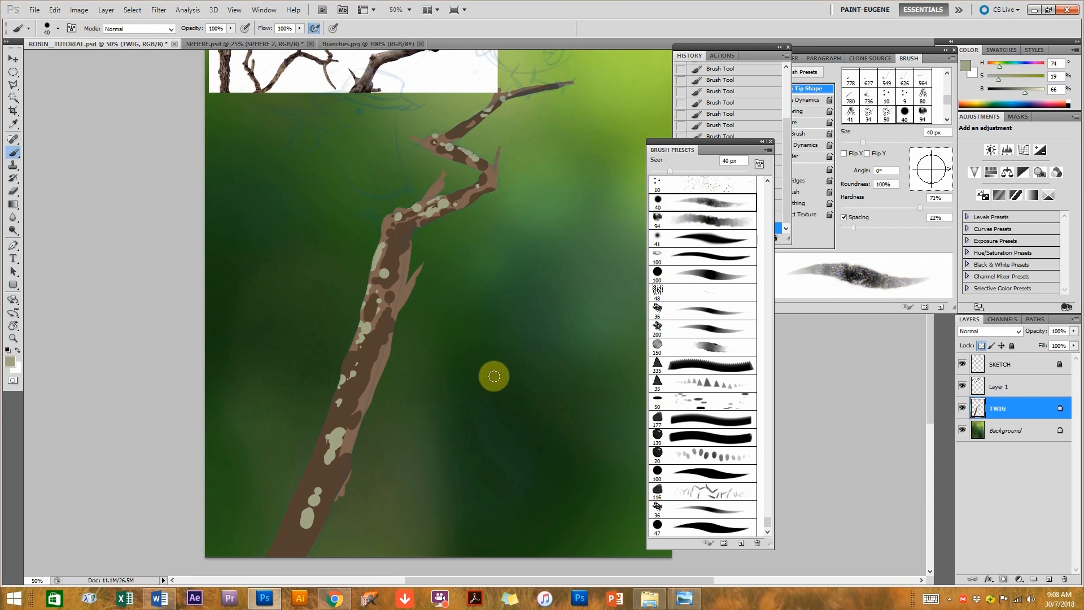
alt+click(285, 261)
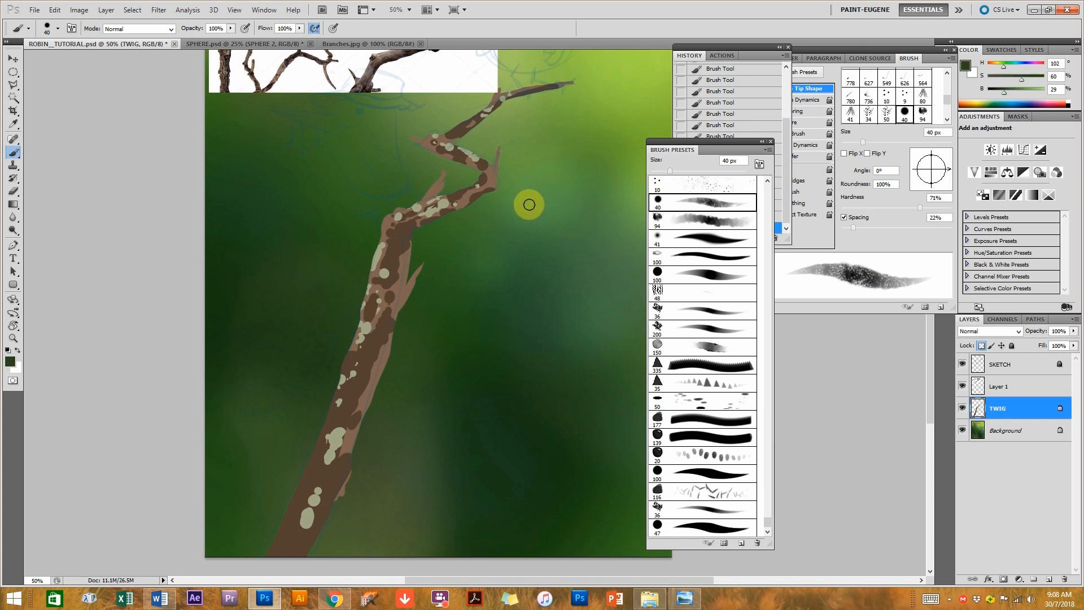
click(169, 29)
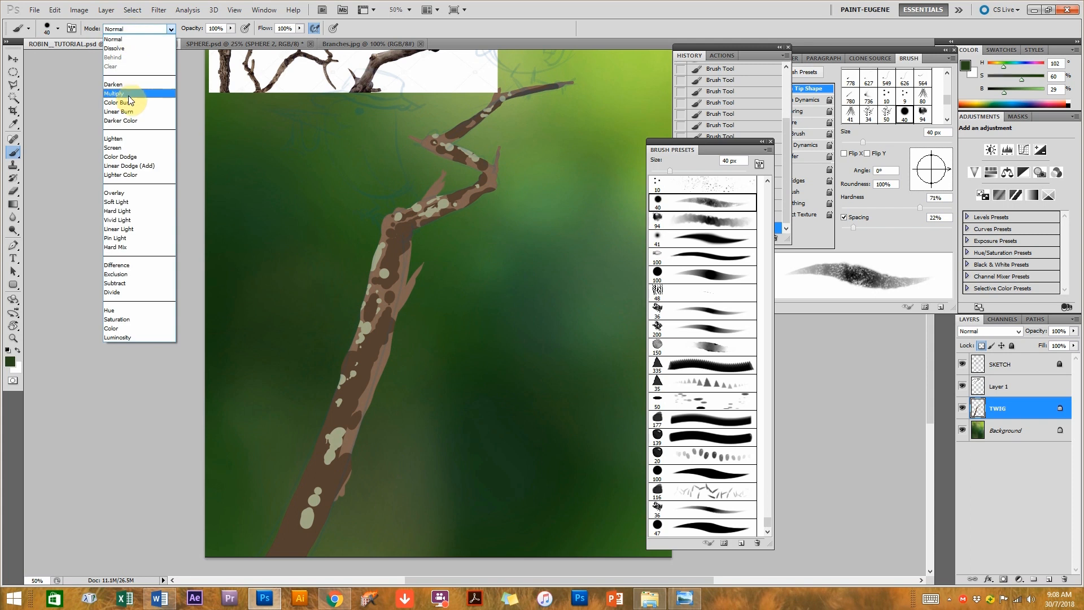
click(131, 94)
click(183, 40)
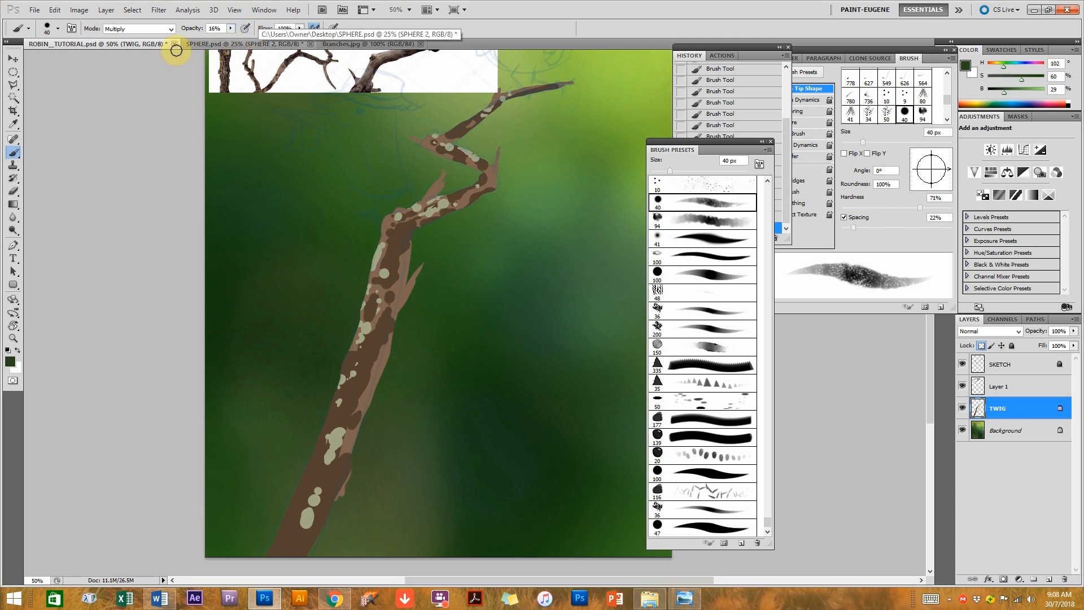
Return the brush to Normal blending mode and 100% opacity.
click(156, 30)
scroll(147, 37, up, 6)
click(144, 38)
click(231, 28)
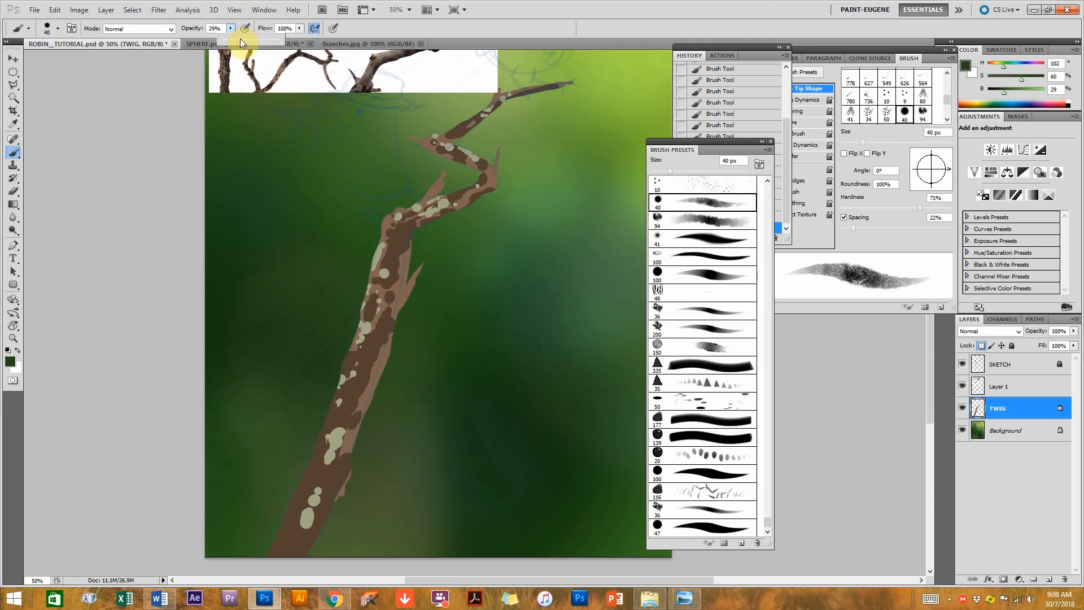
drag(475, 311, 481, 342)
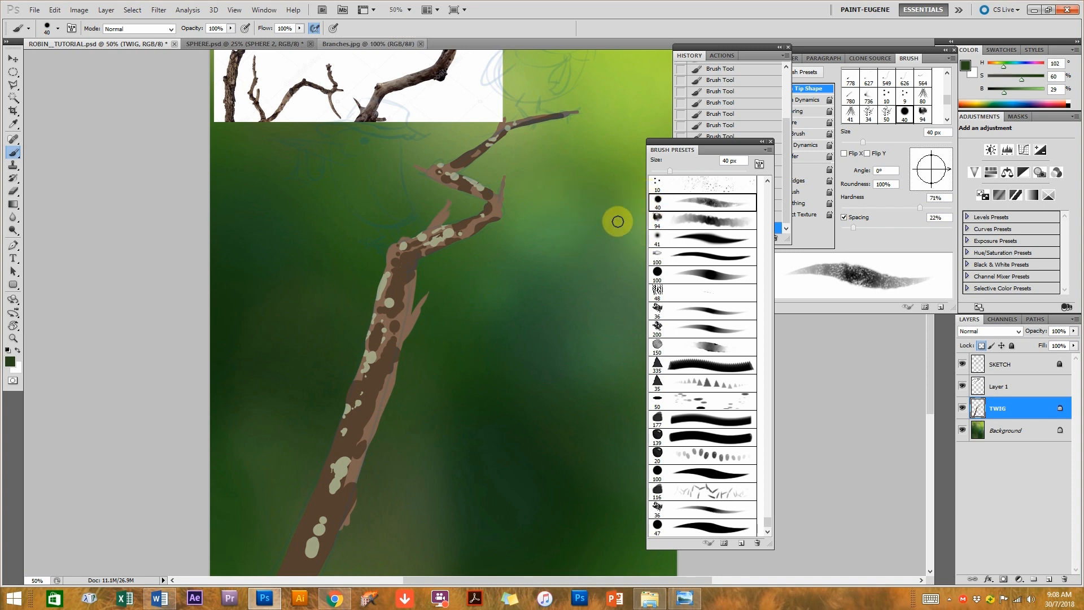
On a new layer above TWIG, draw a yellow-orange light-direction arrow (H 44, S 64, B 100) beside the bird sketch with the 47 px round brush.
click(1050, 580)
drag(554, 235, 535, 296)
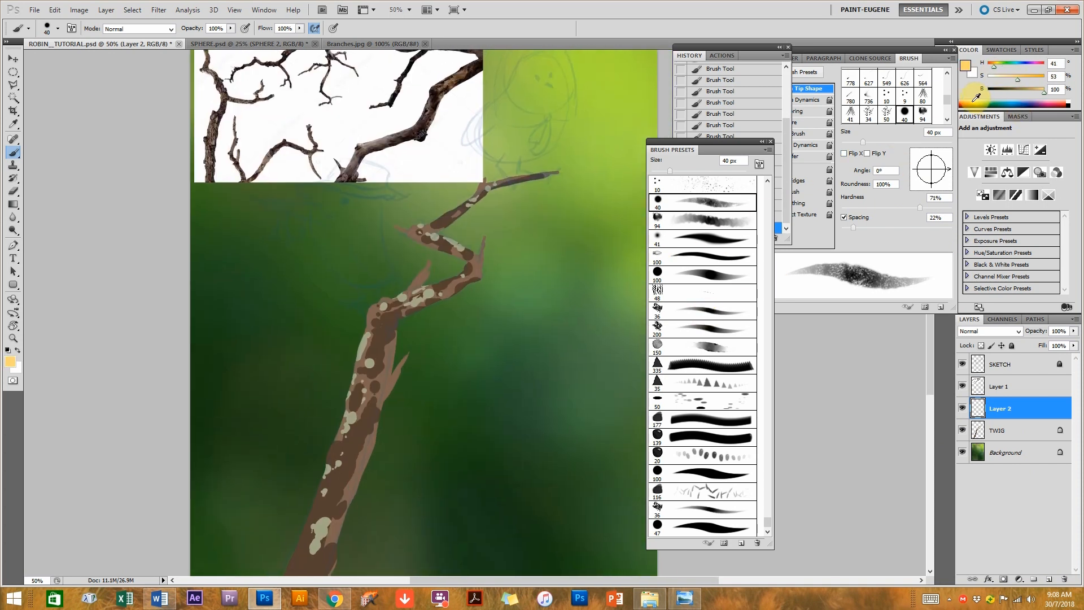
click(712, 527)
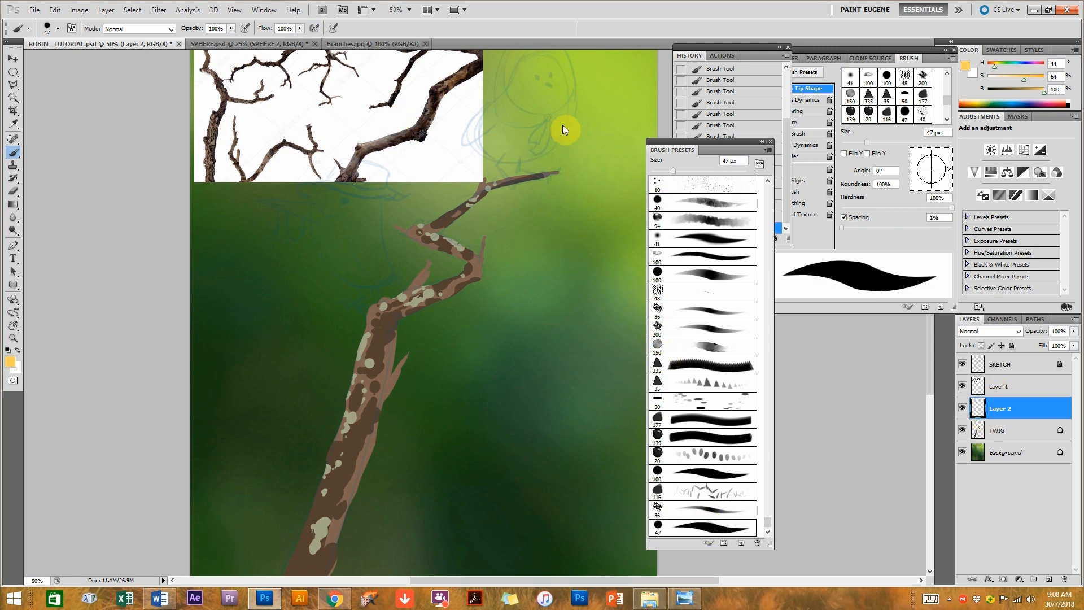
mouse_move(620, 69)
mouse_down()
mouse_move(576, 130)
mouse_move(570, 113)
mouse_move(567, 134)
mouse_move(603, 123)
mouse_up()
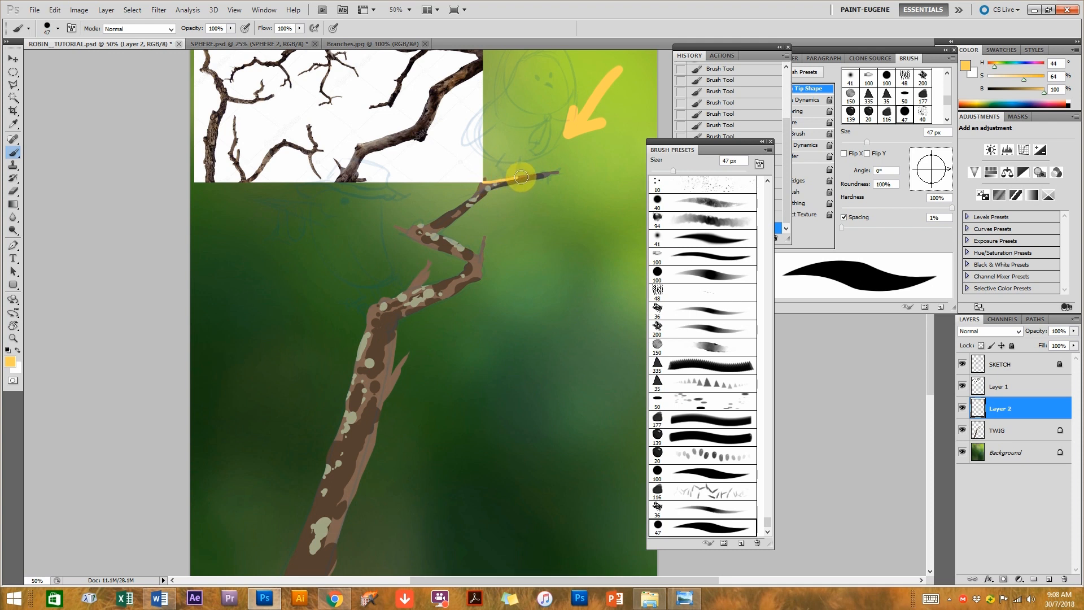
Mark the lit areas in yellow-orange along the zigzag branch, the upper main stem and its side spur.
drag(549, 172, 505, 181)
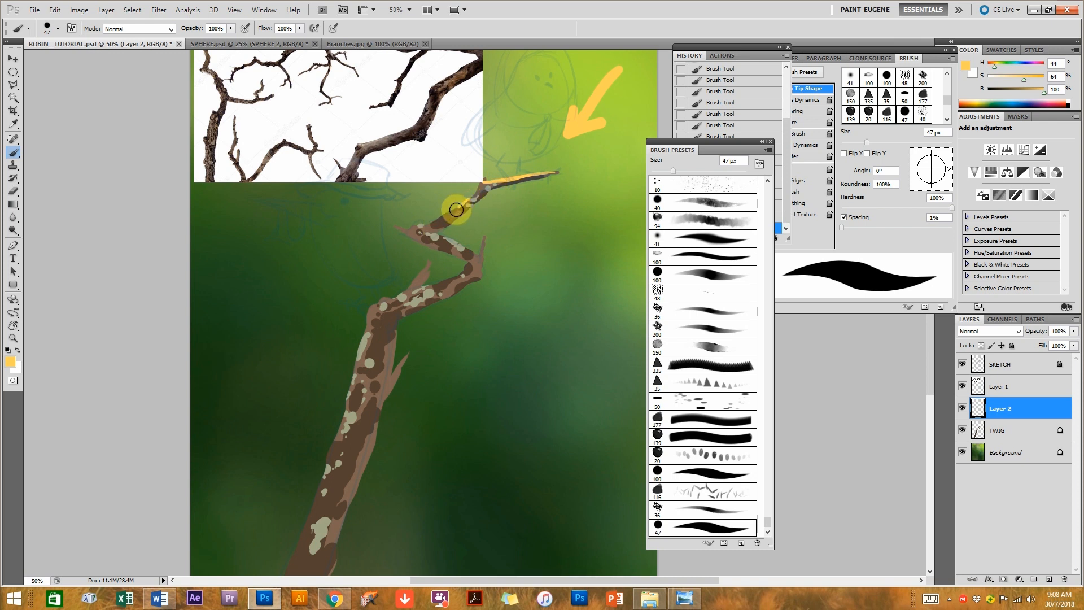
mouse_move(447, 218)
mouse_down()
mouse_move(486, 190)
mouse_move(452, 236)
mouse_up()
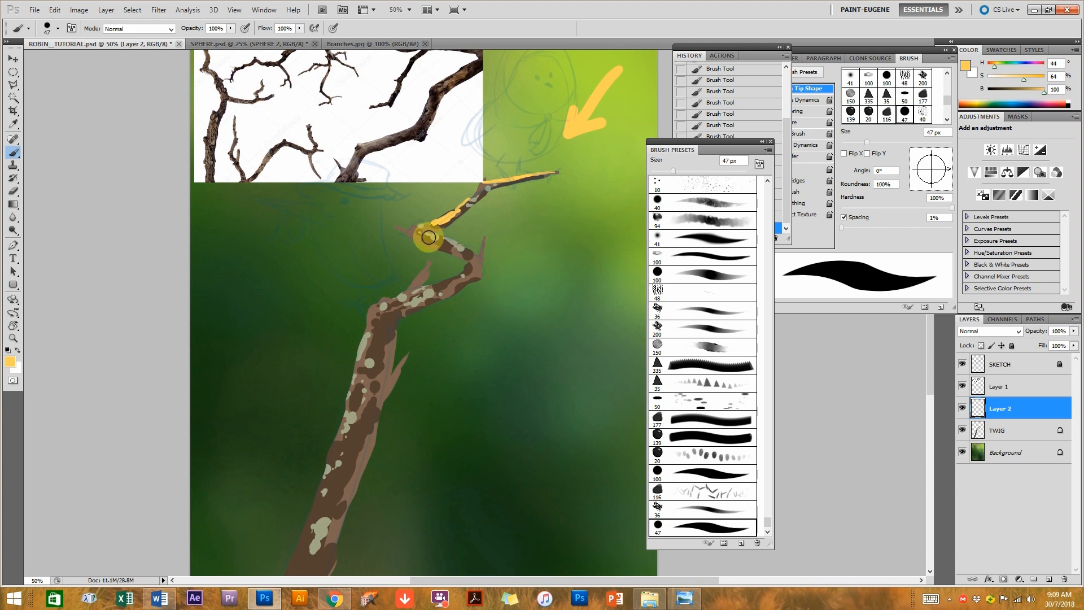
drag(418, 230, 458, 243)
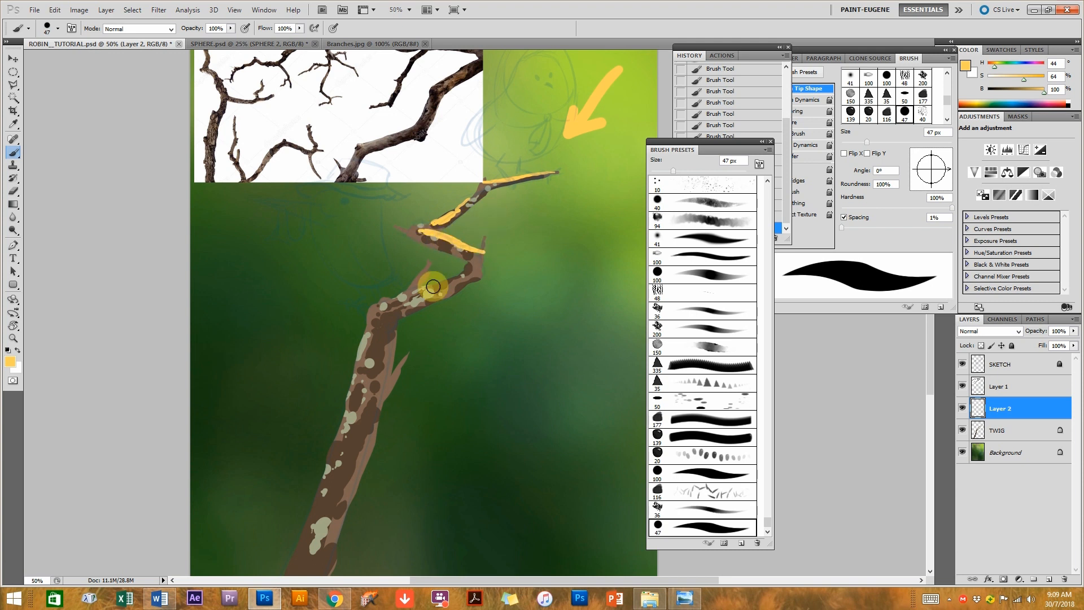
mouse_move(463, 274)
mouse_down()
mouse_move(404, 296)
mouse_move(466, 272)
mouse_move(391, 308)
mouse_up()
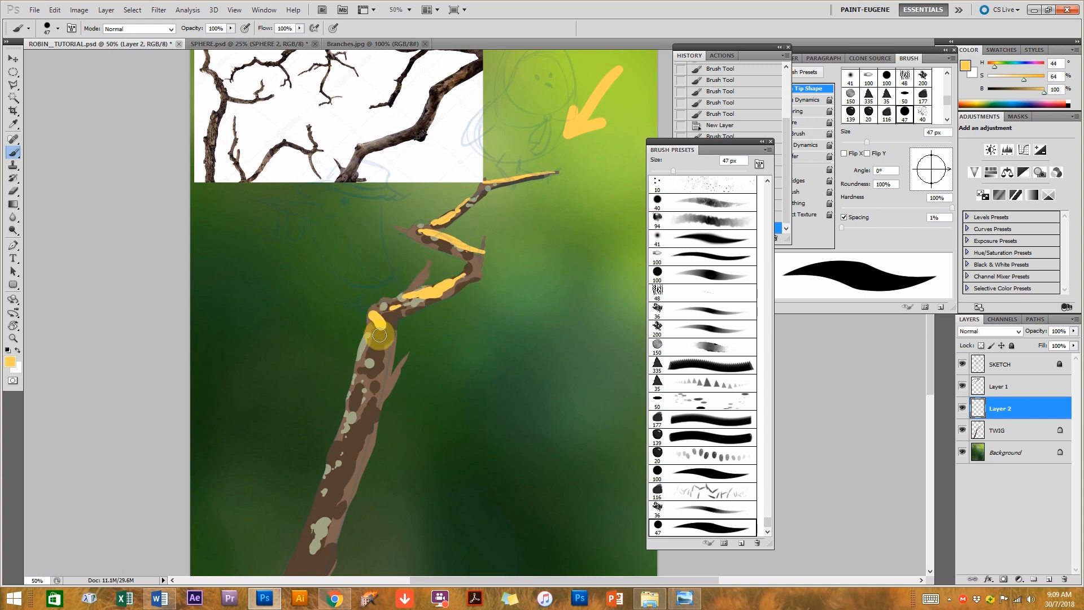
drag(373, 402, 397, 374)
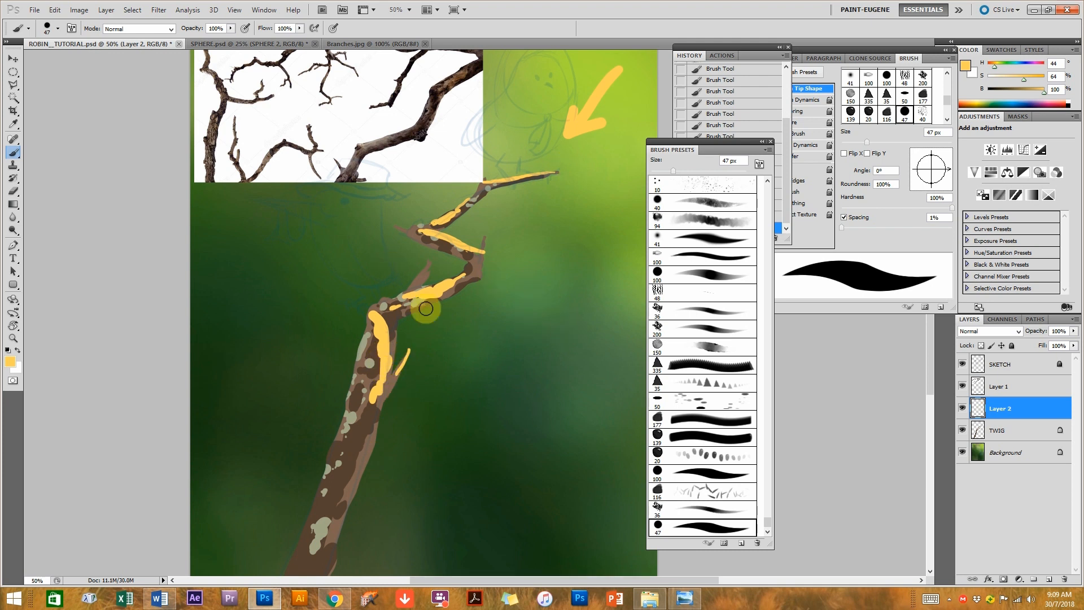
Draw two more yellow-orange light-direction arrows on either side of the zigzag branch, pointing down and left.
mouse_move(575, 204)
mouse_down()
mouse_move(498, 285)
mouse_move(519, 289)
mouse_up()
drag(391, 206, 368, 257)
drag(366, 236, 377, 248)
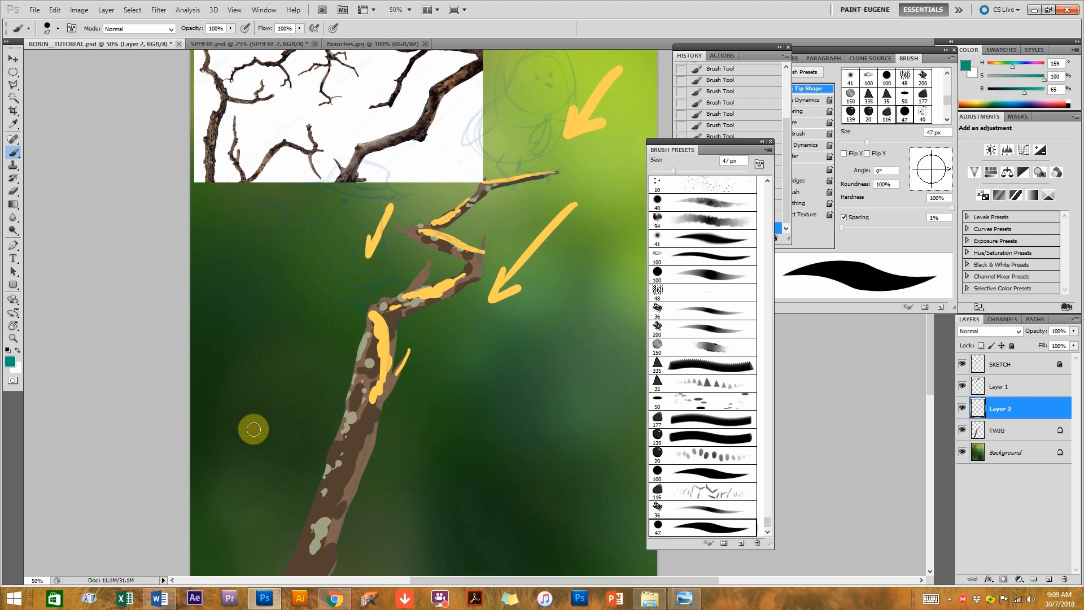
Mark the reflected light in teal (H 159, S 100, B 65) along the main stem's edges and middle branch's underside, with direction arrows.
mouse_move(164, 425)
mouse_down()
mouse_move(263, 412)
mouse_move(244, 423)
mouse_up()
drag(286, 569, 363, 353)
drag(379, 427, 330, 566)
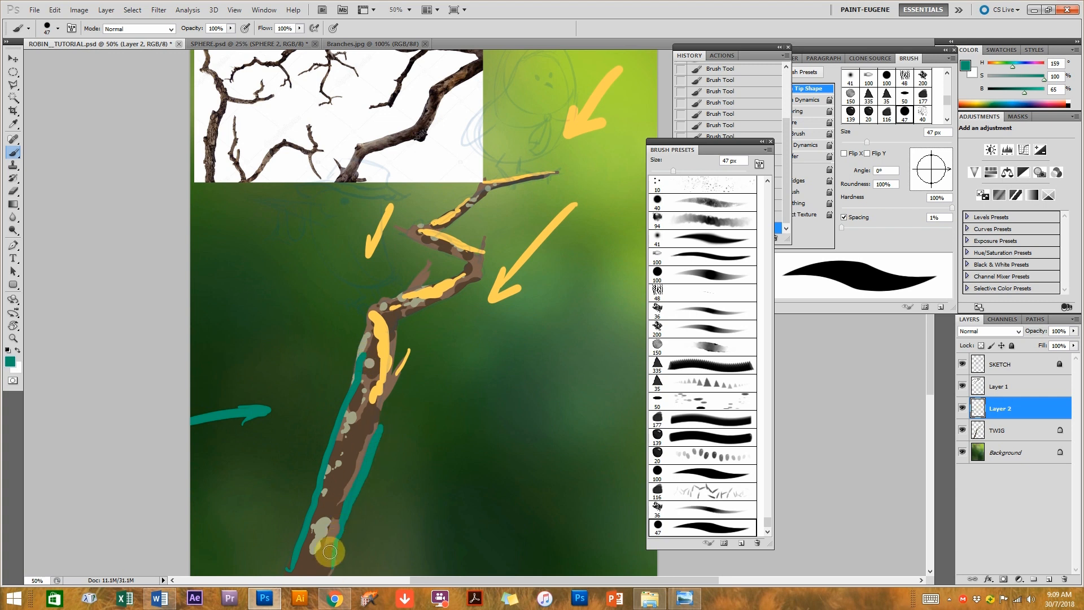
drag(399, 312, 446, 297)
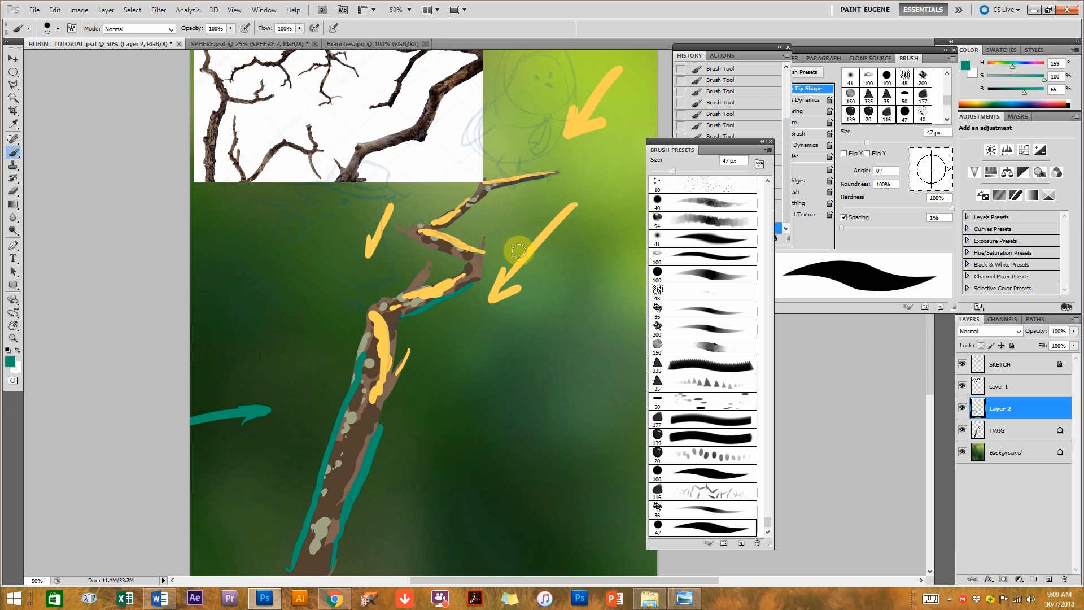
mouse_move(326, 283)
mouse_down()
mouse_move(394, 261)
mouse_move(375, 272)
mouse_up()
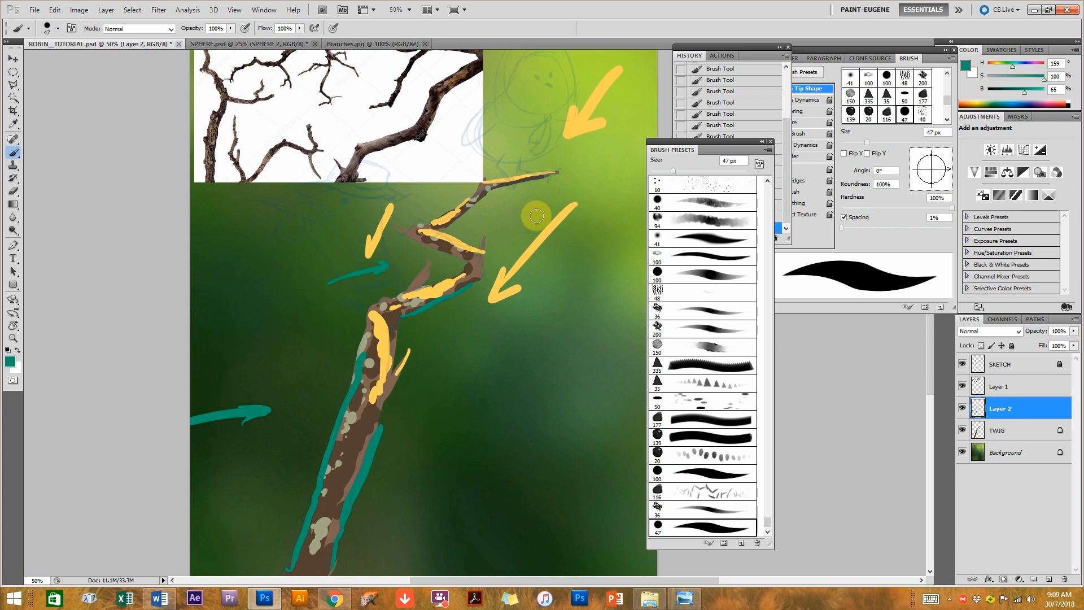
drag(494, 211, 518, 207)
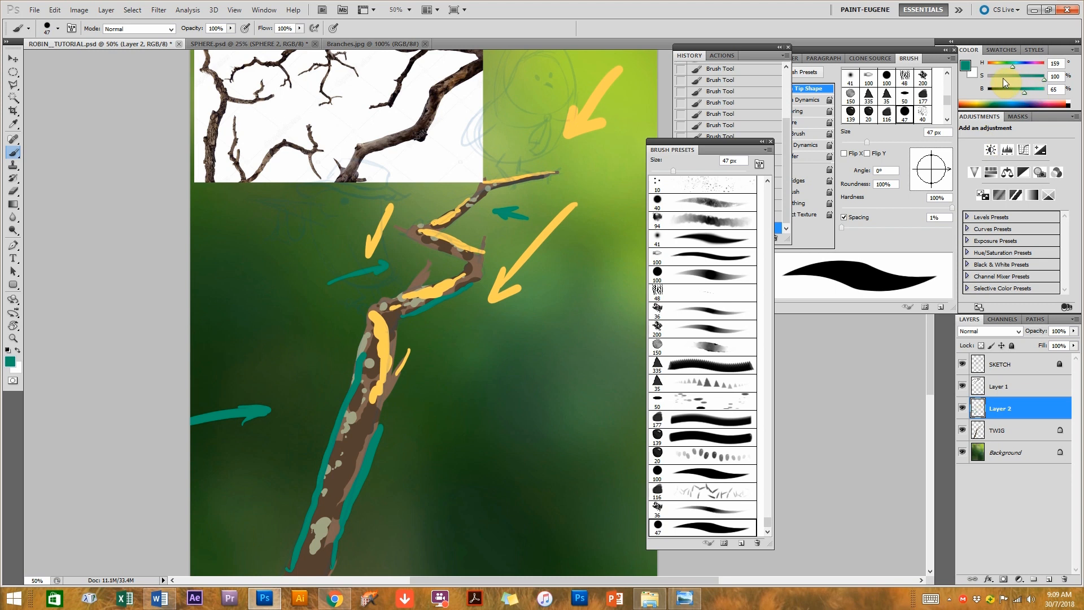
Fill the branch's shadow areas with blue (H 223, S 100, B 65), hide the guide layer and select the TWIG layer.
drag(1012, 66, 1023, 66)
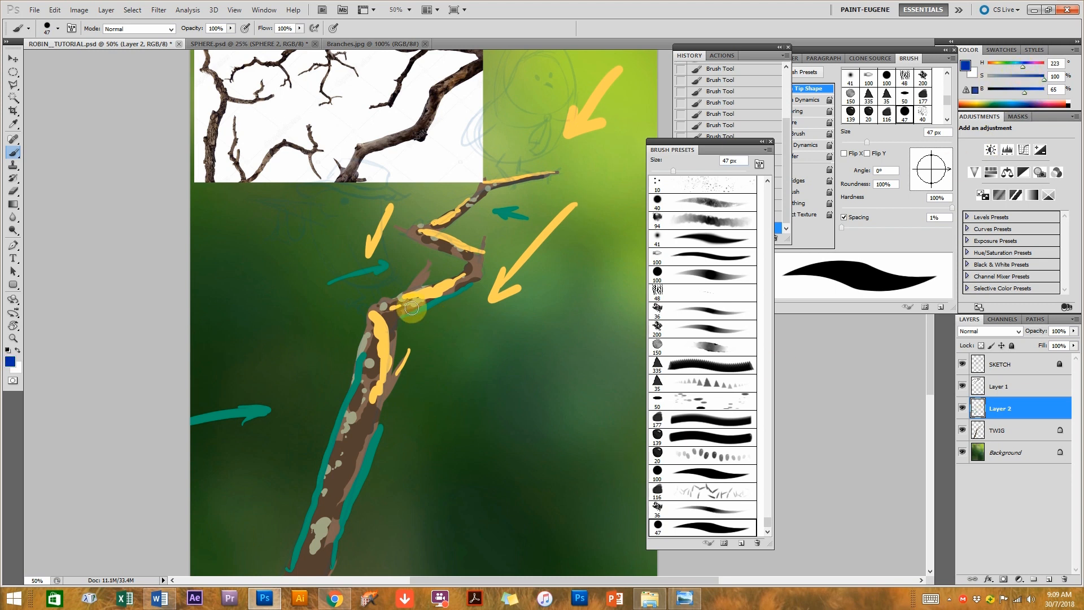
mouse_move(398, 305)
mouse_down()
mouse_move(466, 276)
mouse_move(427, 301)
mouse_up()
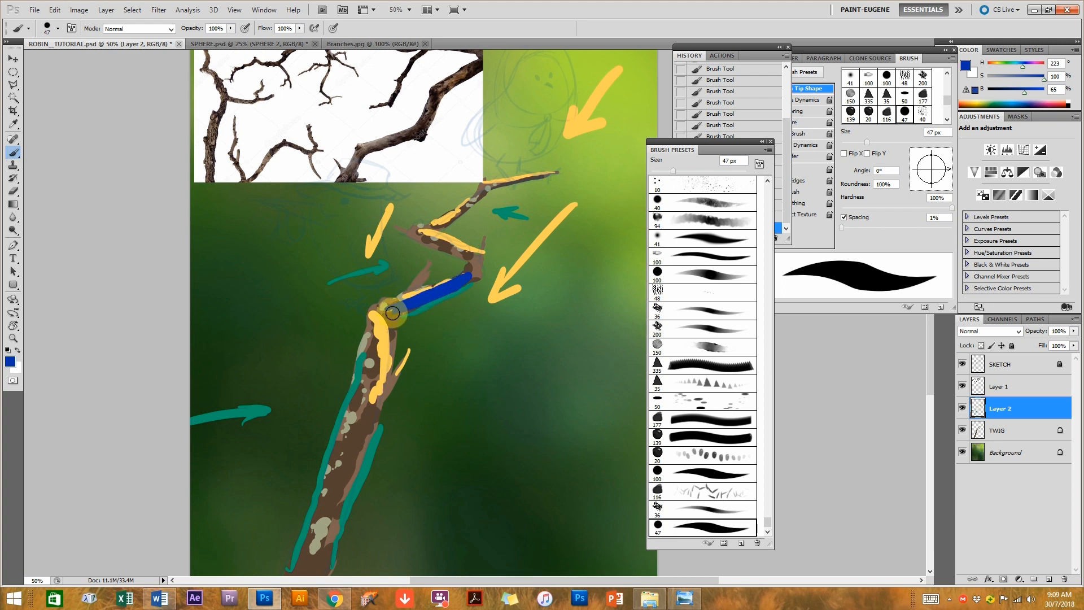
mouse_move(375, 349)
mouse_down()
mouse_move(328, 522)
mouse_move(359, 403)
mouse_move(362, 445)
mouse_move(324, 528)
mouse_move(328, 497)
mouse_move(313, 564)
mouse_up()
mouse_move(462, 255)
mouse_down()
mouse_move(423, 235)
mouse_move(461, 249)
mouse_move(467, 224)
mouse_move(439, 224)
mouse_move(484, 191)
mouse_move(550, 174)
mouse_up()
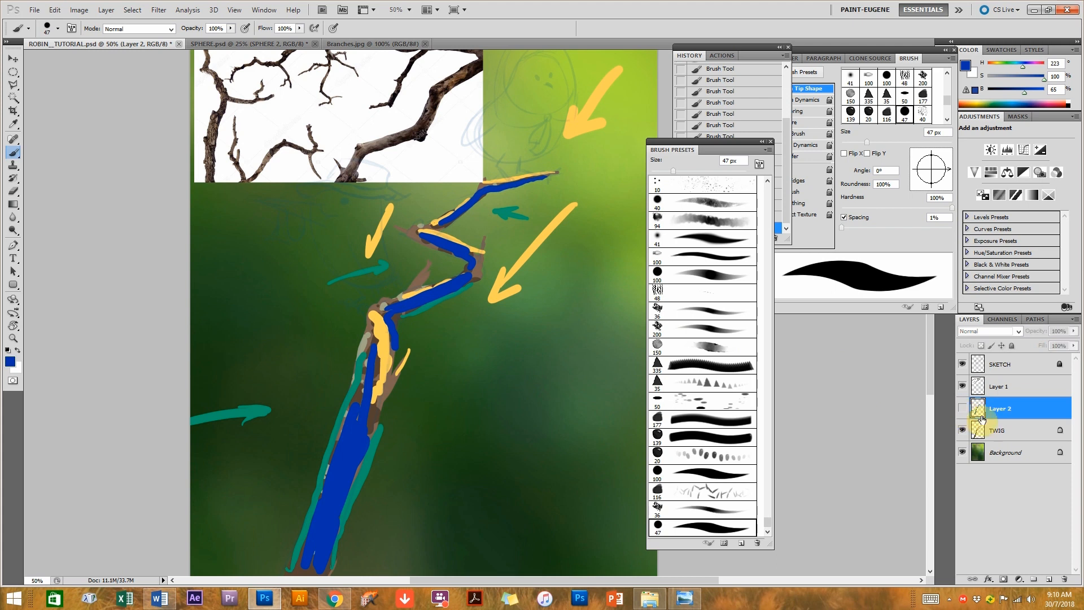
click(993, 431)
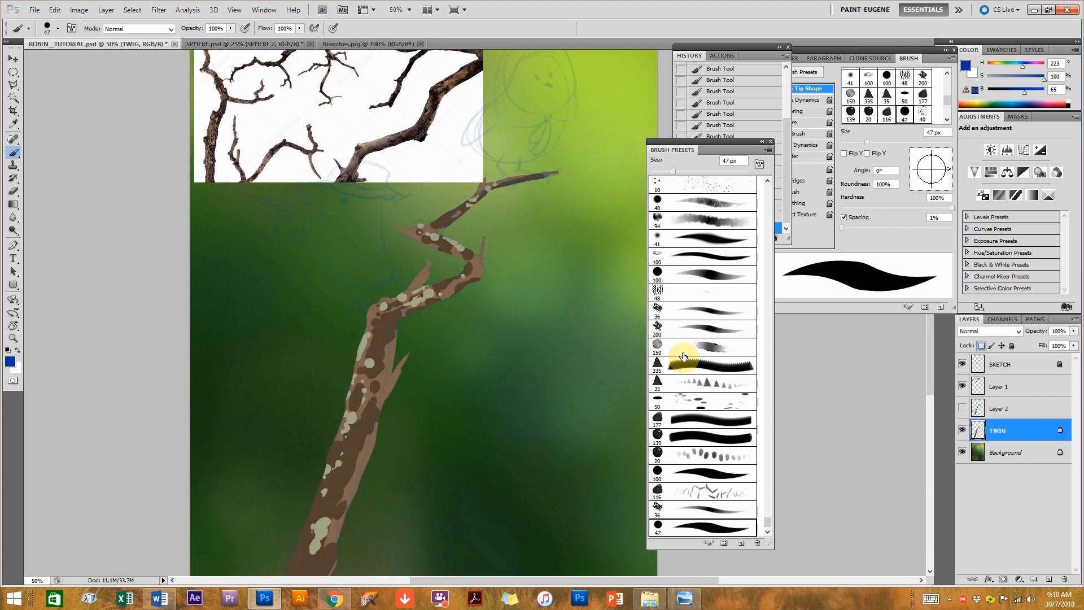
Choose the textured 40 px brush preset, sample dark green from the background, and set it to Multiply mode at 100 px.
click(705, 204)
alt+click(425, 416)
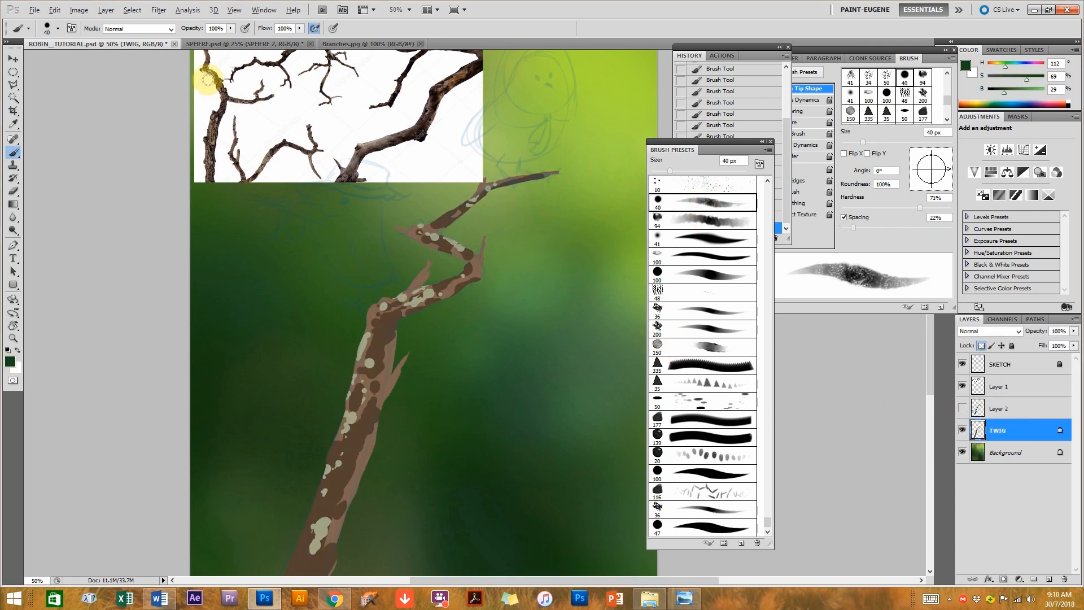
click(149, 29)
click(115, 93)
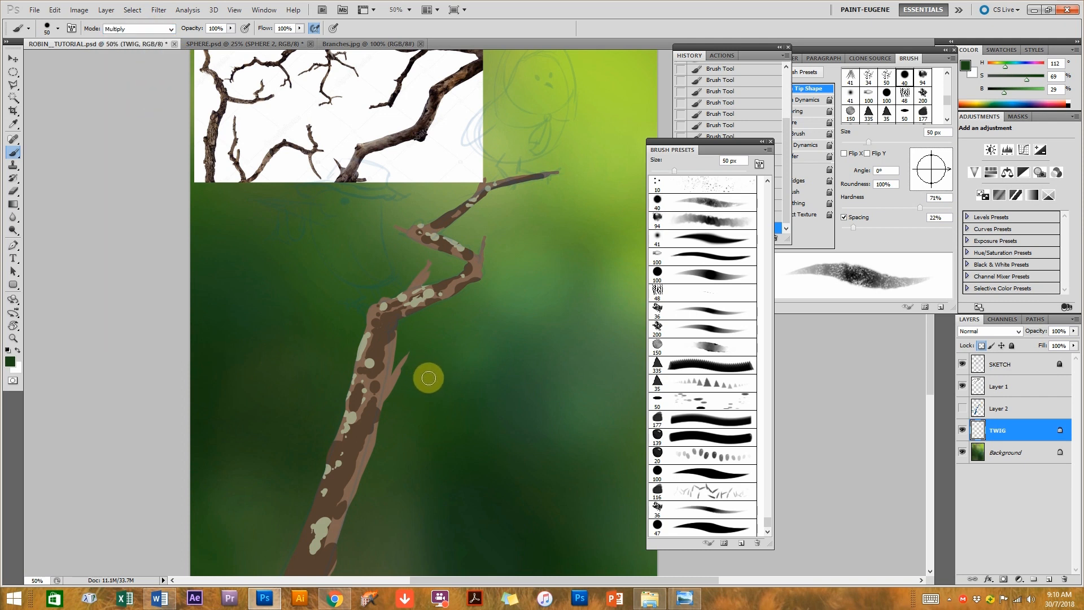
key(bracketright)
key(bracketright)
key(bracketright)
key(bracketright)
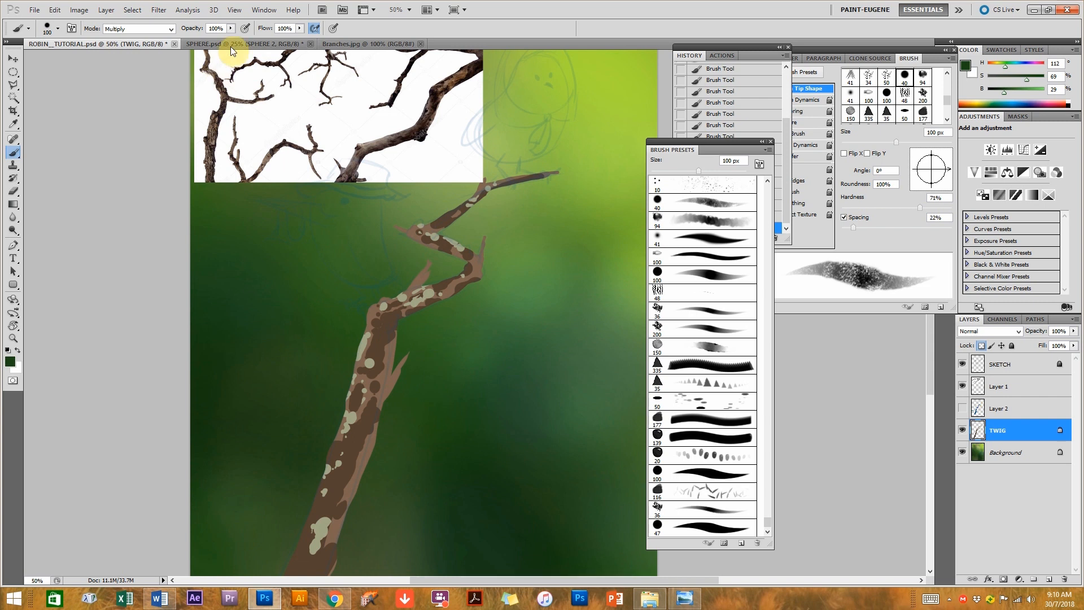
Lower the brush opacity to 16% and darken the branch's shadow areas, reducing the brush to 60 px for the narrower parts.
click(189, 40)
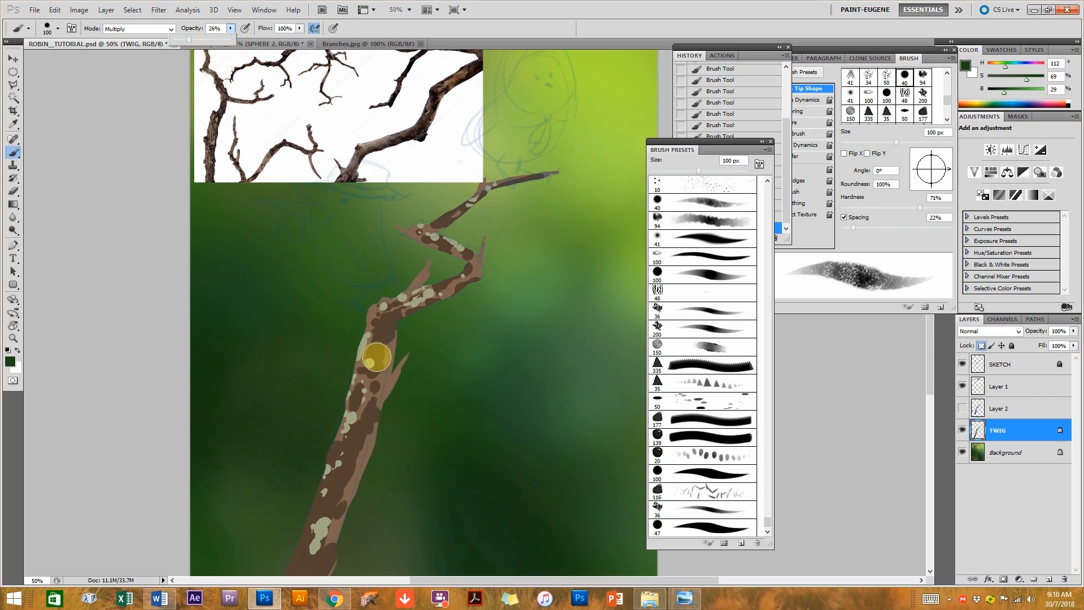
drag(416, 471, 405, 339)
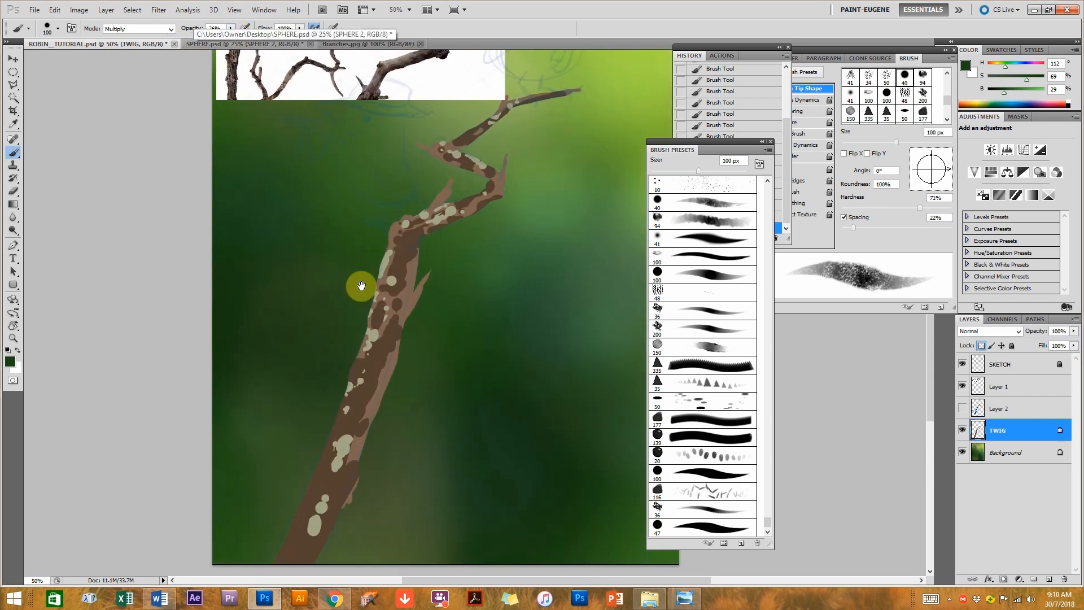
click(225, 40)
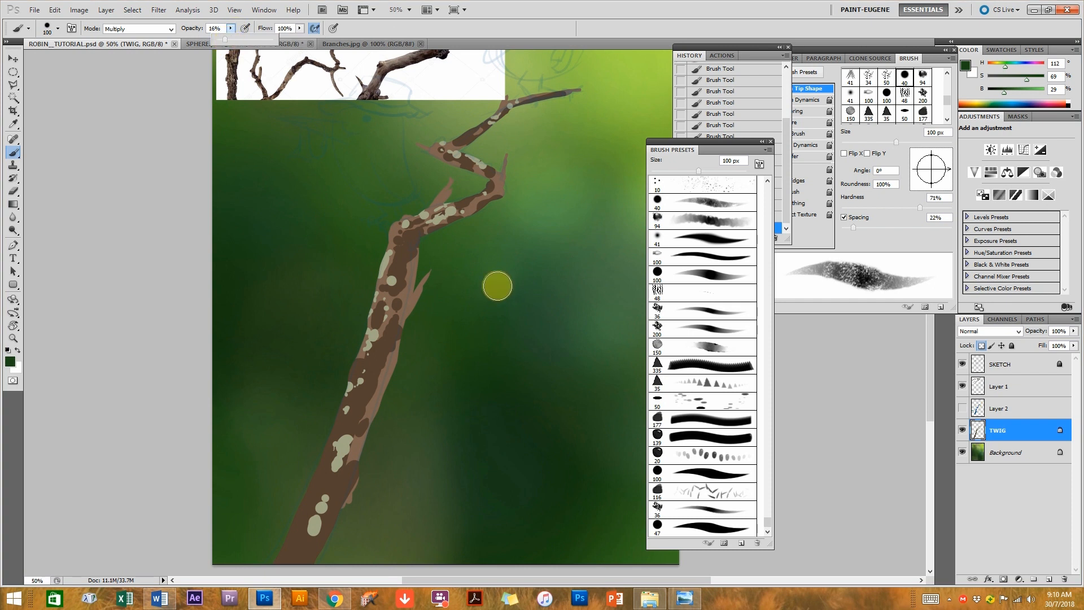
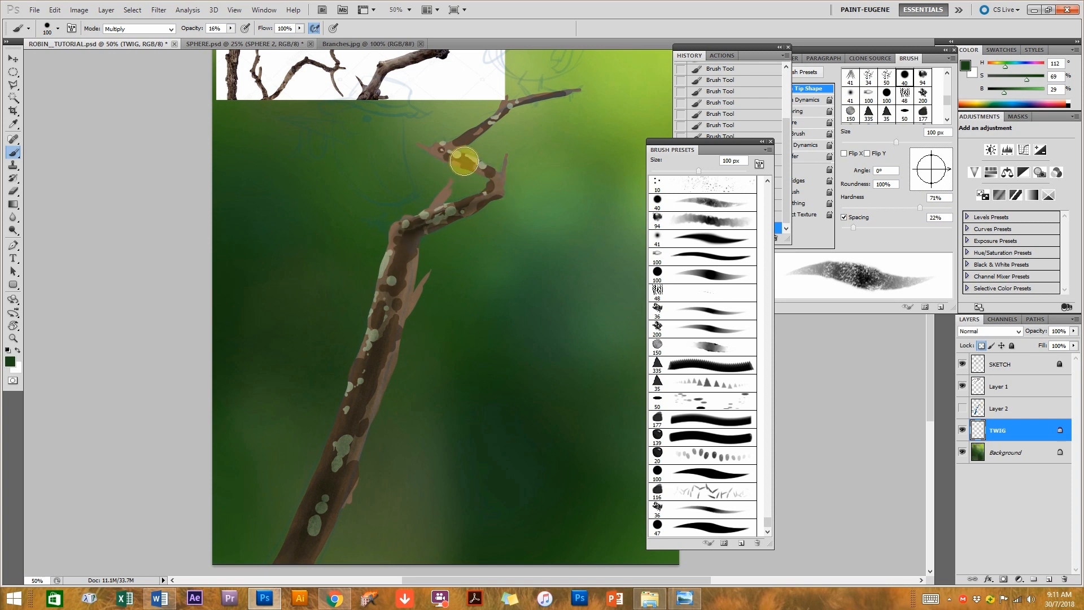
key(bracketleft)
key(bracketleft)
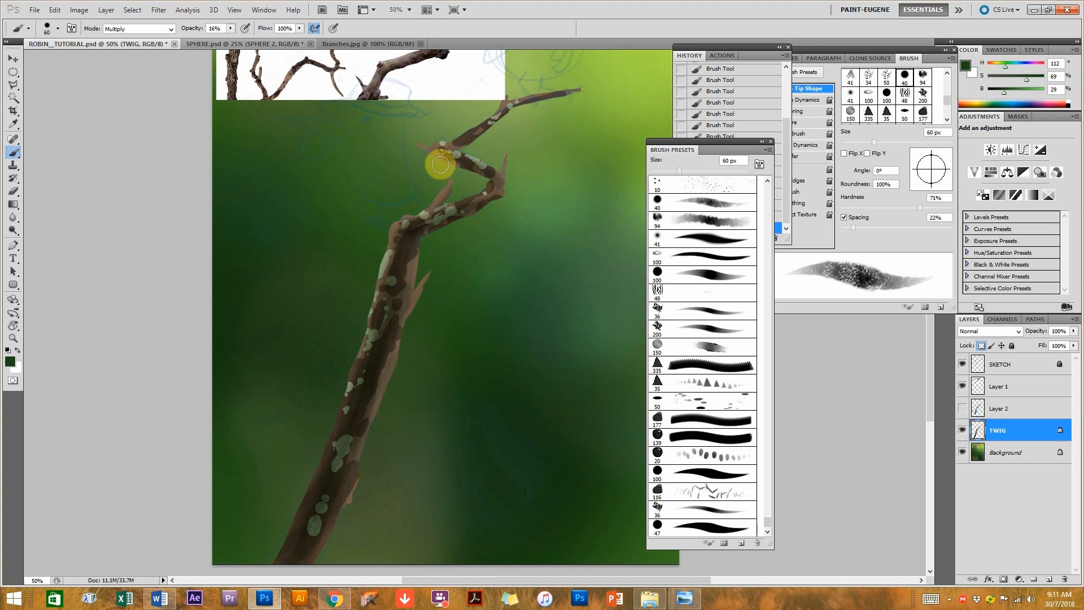
Sample the background's bright yellow-green, adjust it to pale yellow (H 50, S 29, B 87), and set the brush mode to Color Dodge.
key(ctrl+minus)
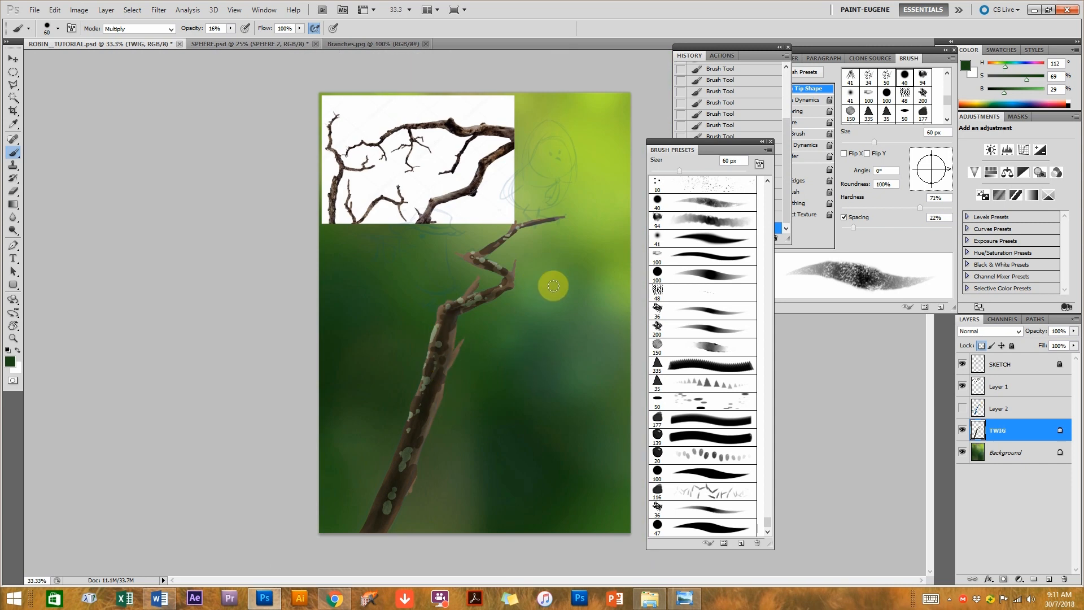
key(ctrl+plus)
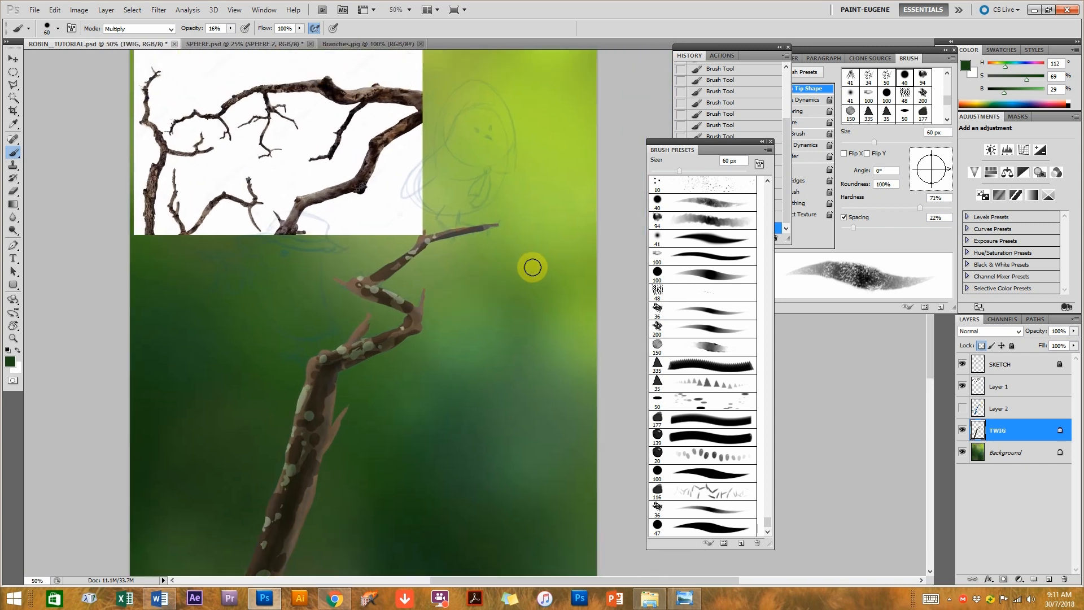
alt+click(551, 68)
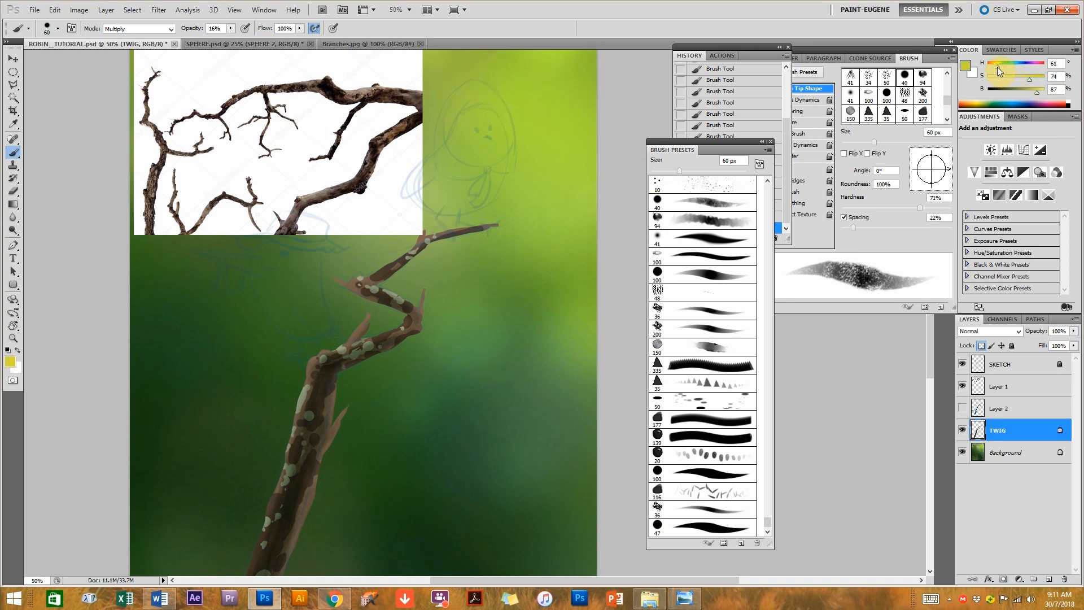
drag(996, 66, 1007, 78)
click(148, 29)
click(148, 158)
With a 40 px brush at 64% opacity, paint highlights on the top twig and the upper zigzag segment.
drag(430, 230, 481, 225)
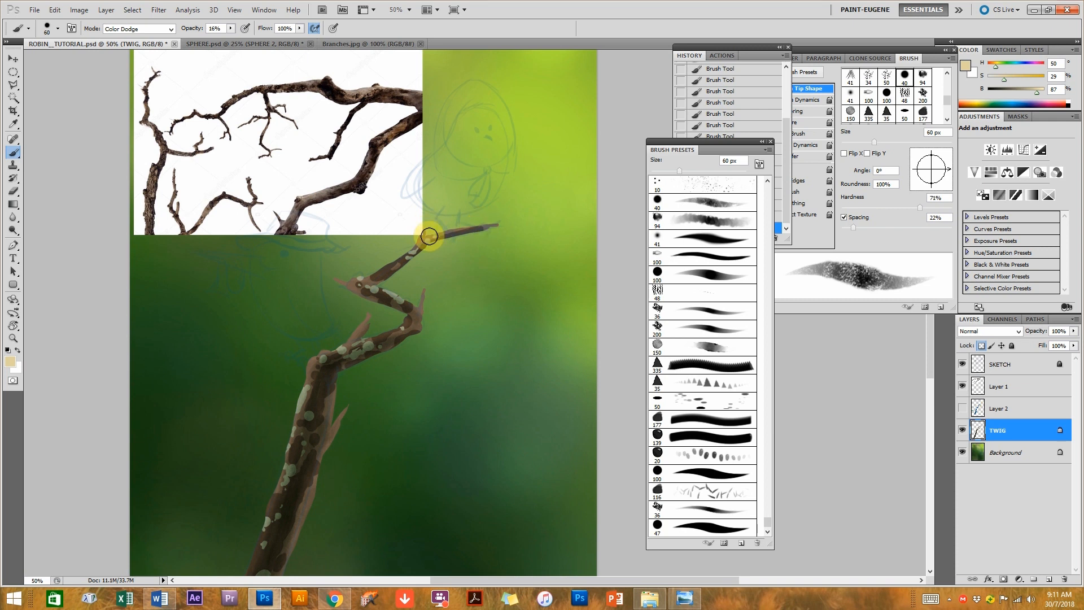
key(bracketleft)
key(bracketleft)
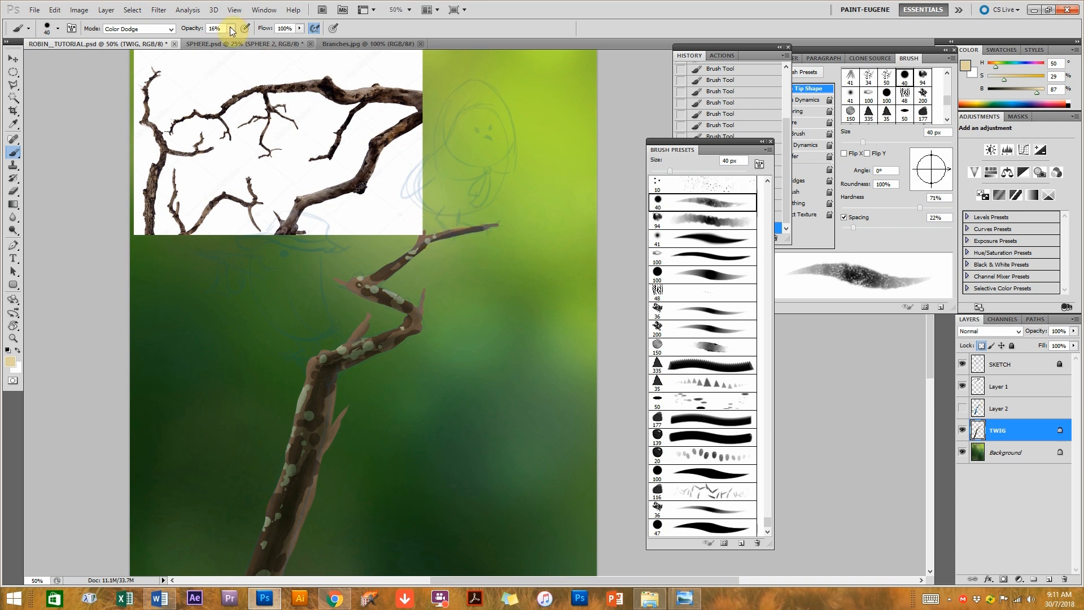
drag(438, 230, 508, 222)
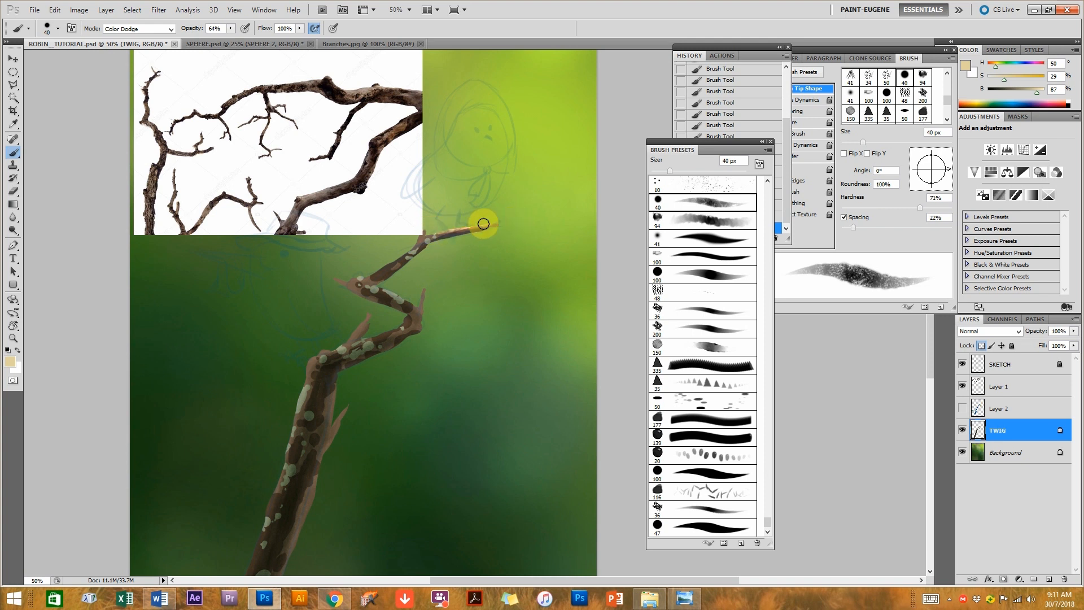
drag(365, 283, 402, 298)
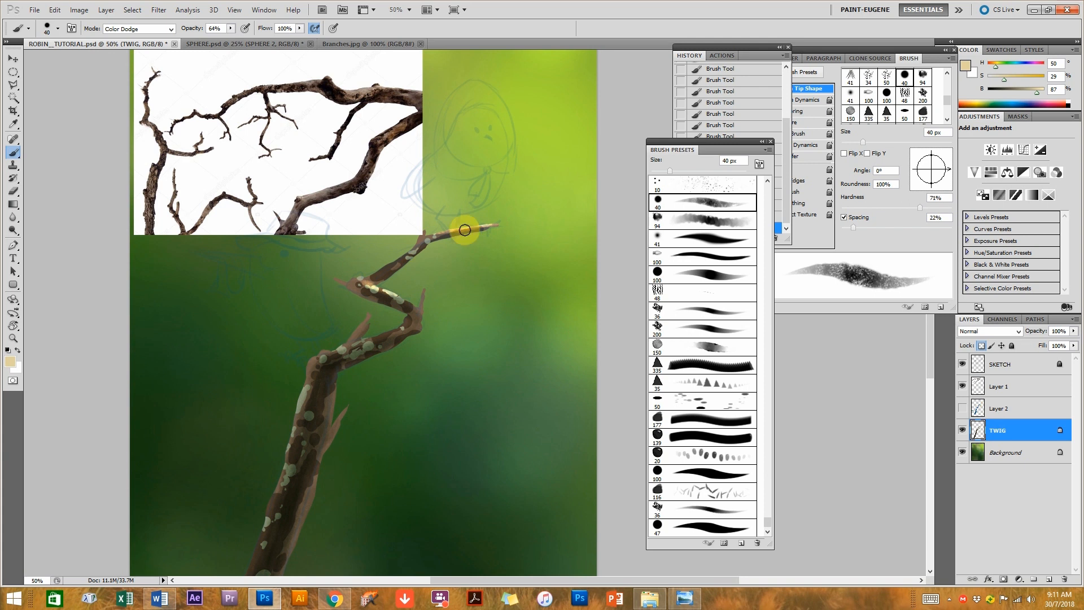
Hide the SKETCH layer and paint highlights along the middle branch's upper side and its small spur.
click(962, 369)
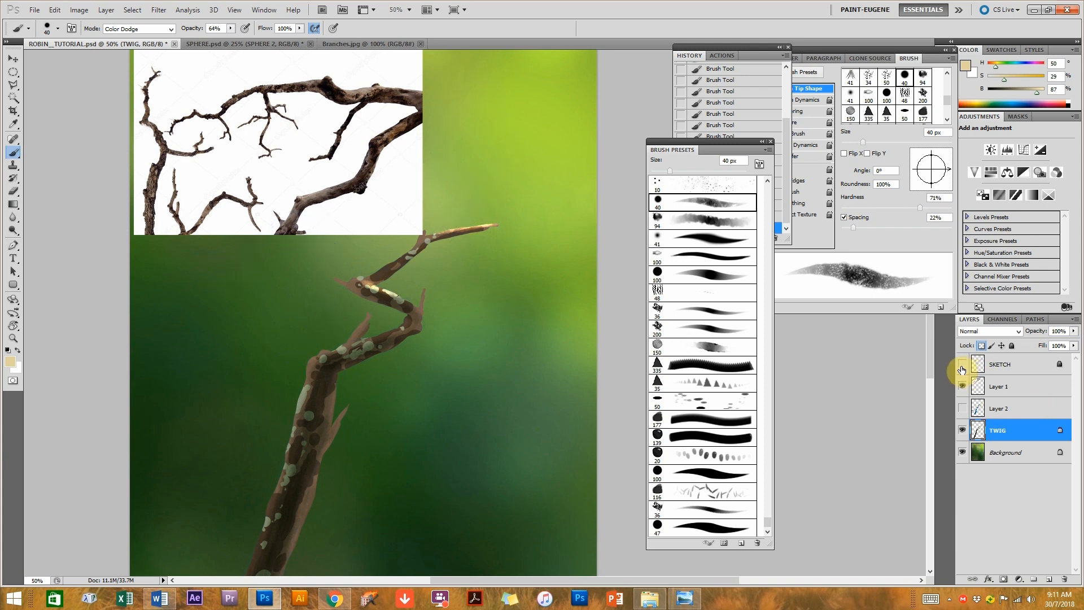
click(962, 366)
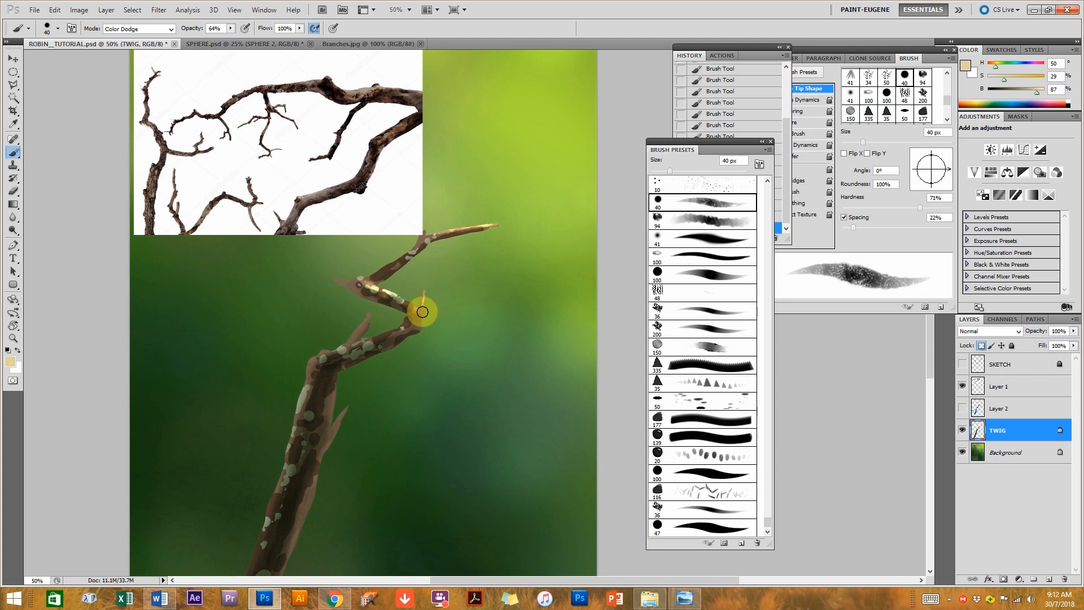
drag(360, 336, 372, 314)
drag(346, 347, 398, 328)
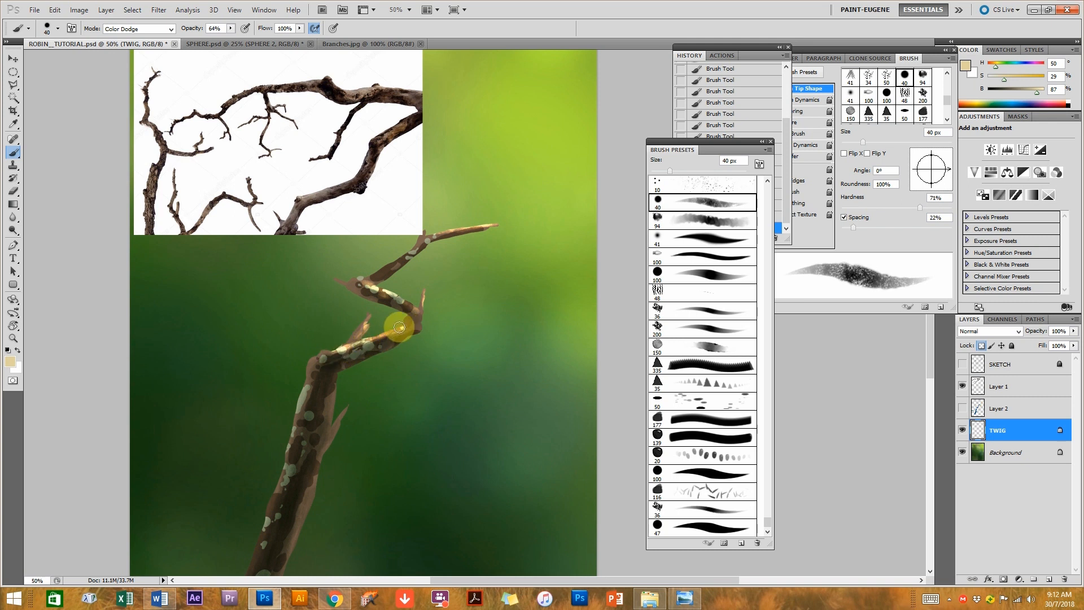
Paint warm highlights down the upper main stem, from its top bend past the side spur.
drag(380, 363, 510, 300)
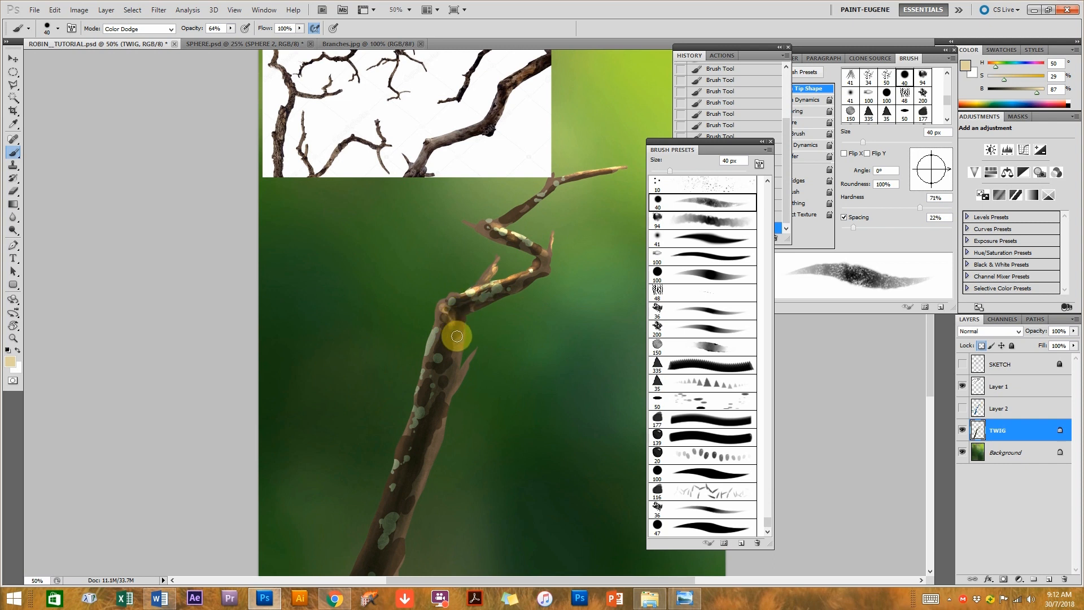
drag(449, 312, 445, 382)
mouse_move(455, 344)
mouse_down()
mouse_move(437, 438)
mouse_move(453, 353)
mouse_move(448, 387)
mouse_move(479, 345)
mouse_move(462, 386)
mouse_move(472, 350)
mouse_move(447, 392)
mouse_move(452, 369)
mouse_move(433, 438)
mouse_move(452, 354)
mouse_move(446, 345)
mouse_move(443, 357)
mouse_move(446, 331)
mouse_move(432, 405)
mouse_up()
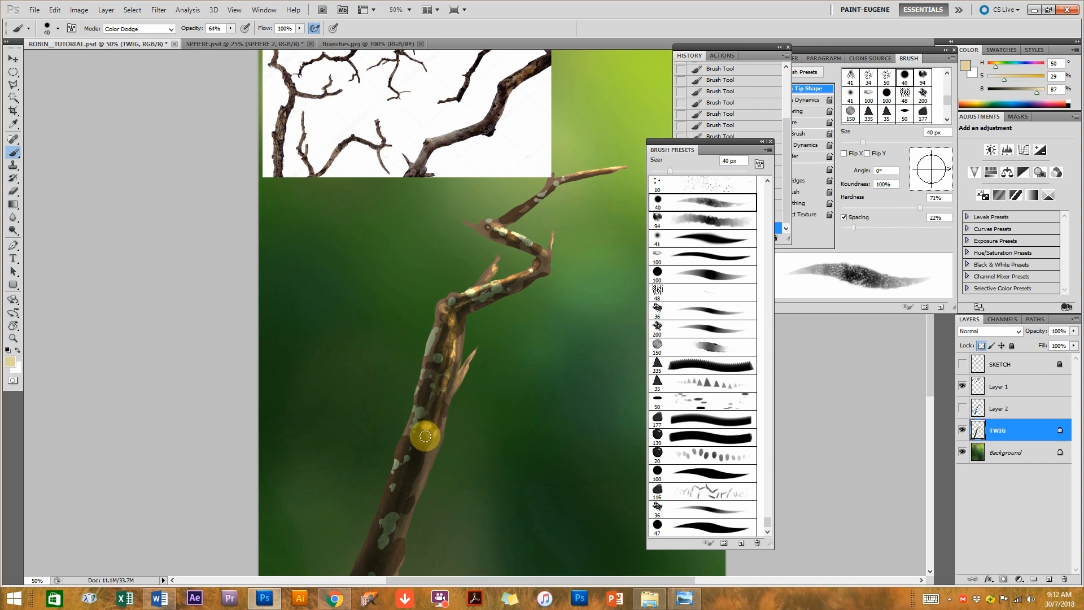
drag(424, 461, 437, 430)
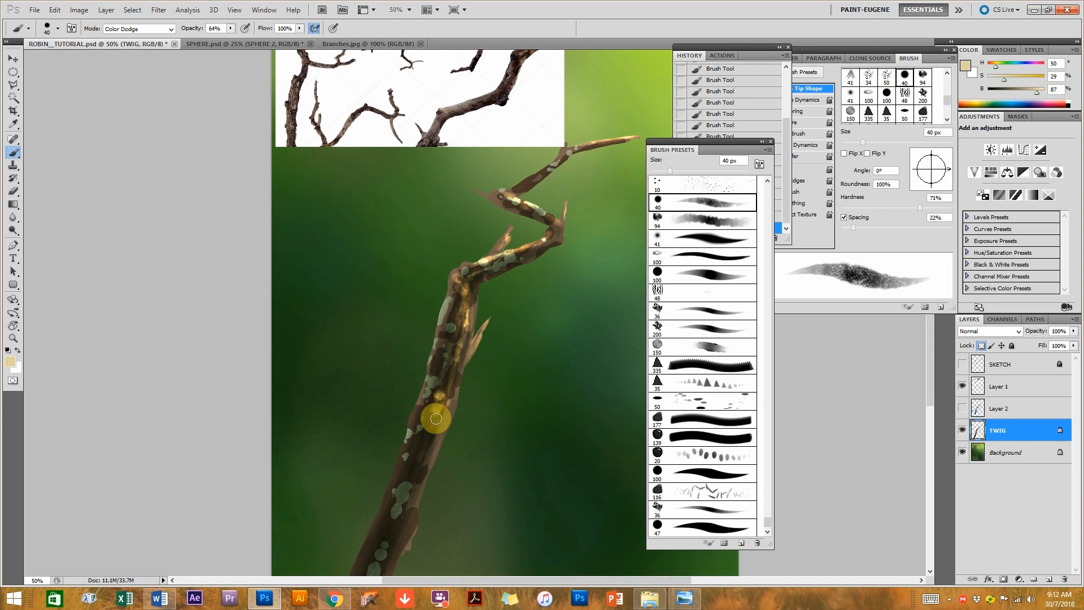
Continue the warm highlights down the lower main stem to the large lichen patch and the bump on its edge.
mouse_move(469, 333)
mouse_down()
mouse_move(406, 491)
mouse_move(428, 443)
mouse_move(427, 455)
mouse_up()
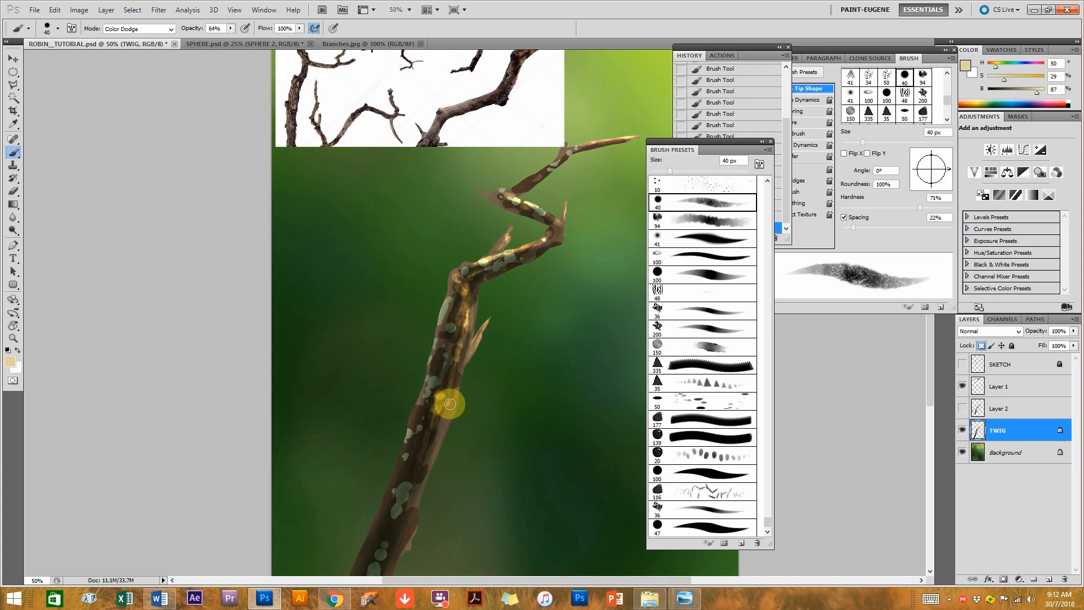
drag(440, 408, 412, 498)
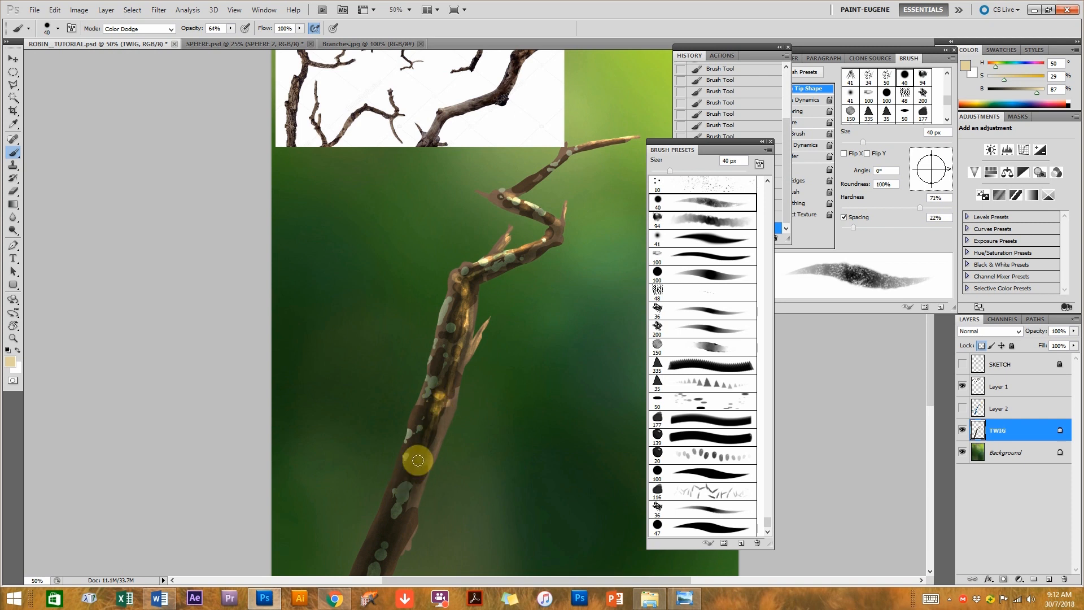
mouse_move(420, 470)
mouse_down()
mouse_move(418, 433)
mouse_move(448, 393)
mouse_up()
mouse_move(433, 446)
mouse_down()
mouse_move(401, 519)
mouse_move(424, 429)
mouse_move(401, 501)
mouse_move(410, 521)
mouse_move(419, 514)
mouse_up()
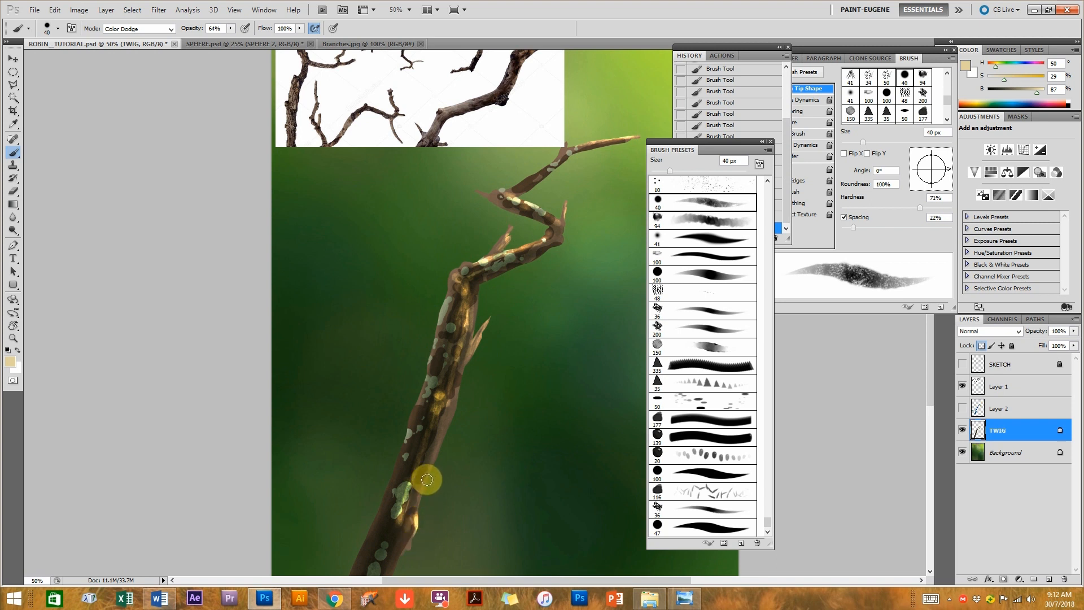
Sample background green (H 103, S 55, B 33) and dodge reflected light onto the main stem's edges and the undersides of the zigzag branch.
alt+click(485, 402)
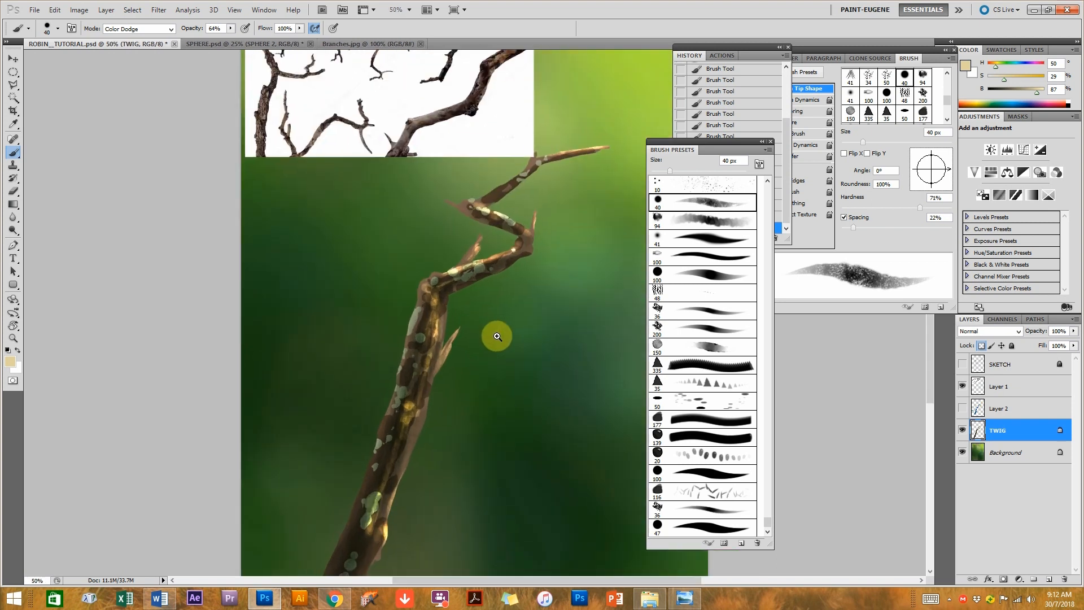
click(486, 319)
drag(491, 315, 474, 371)
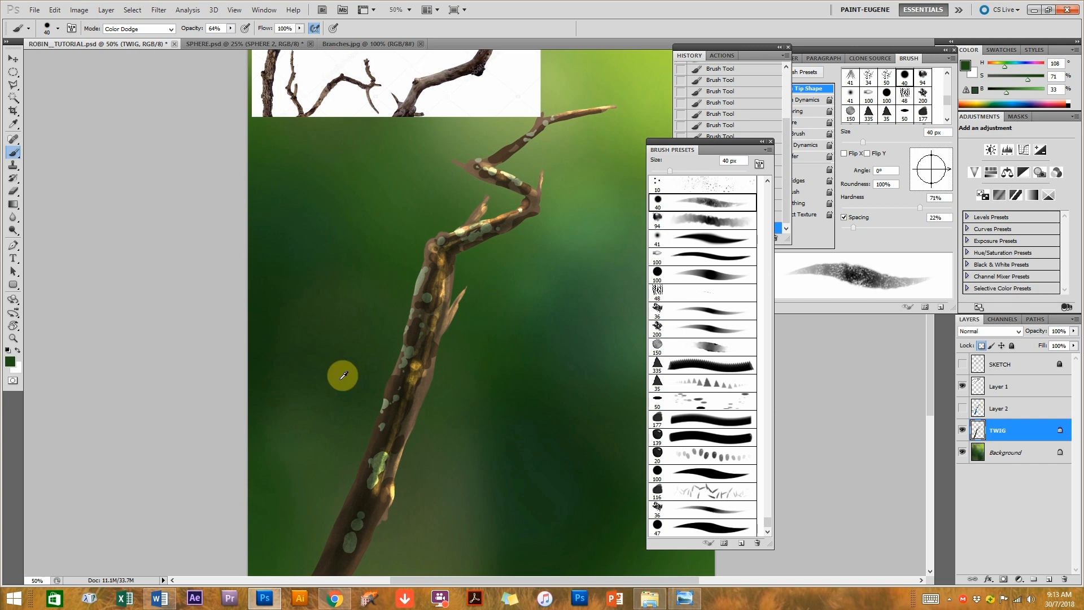
alt+click(316, 436)
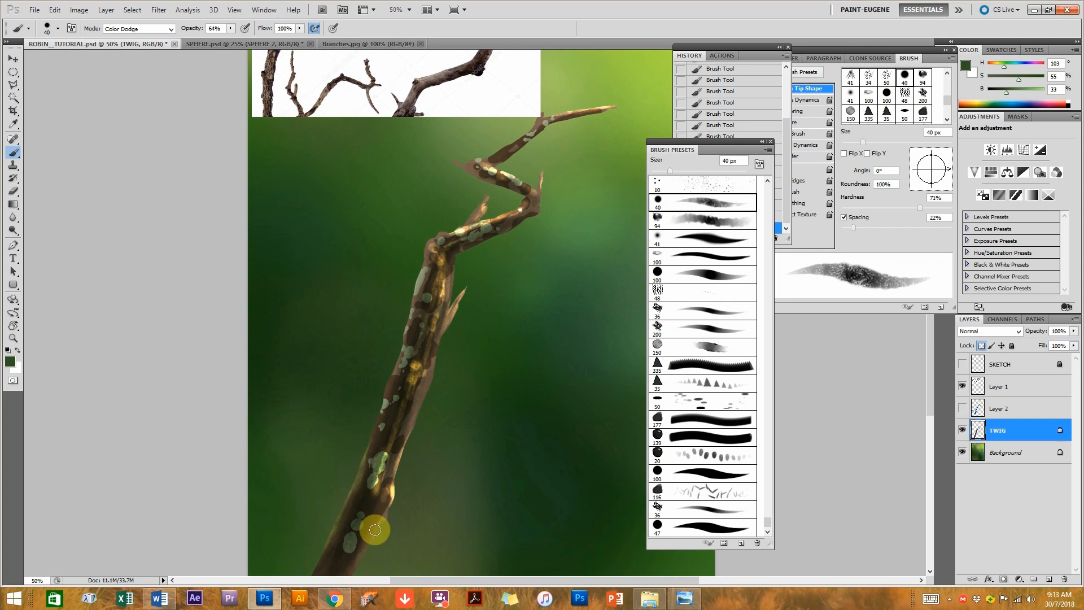
scroll(374, 537, left, 10)
scroll(527, 399, right, 10)
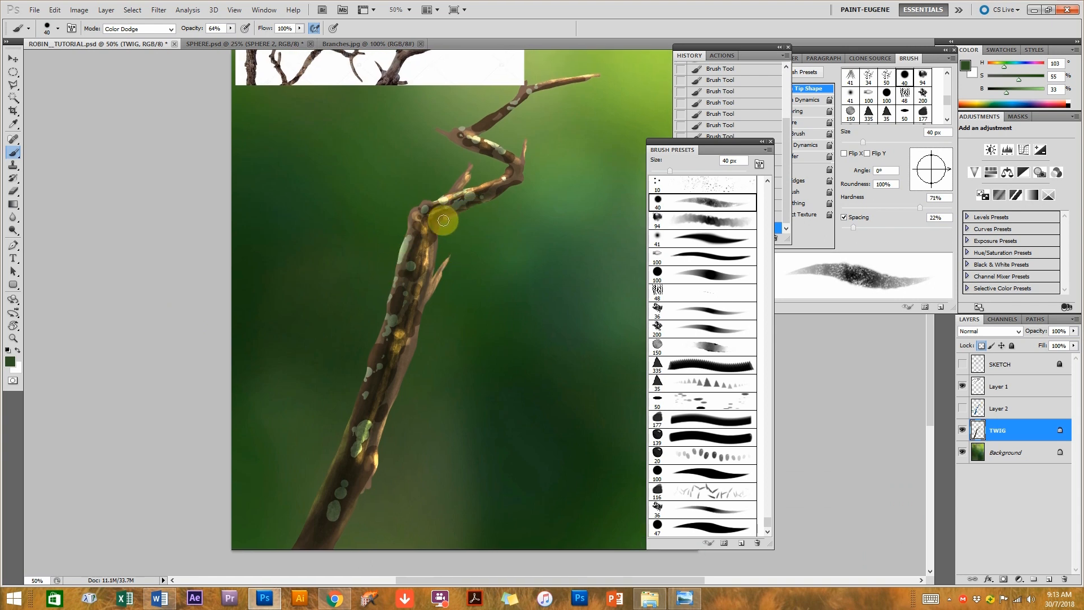
drag(466, 208, 516, 185)
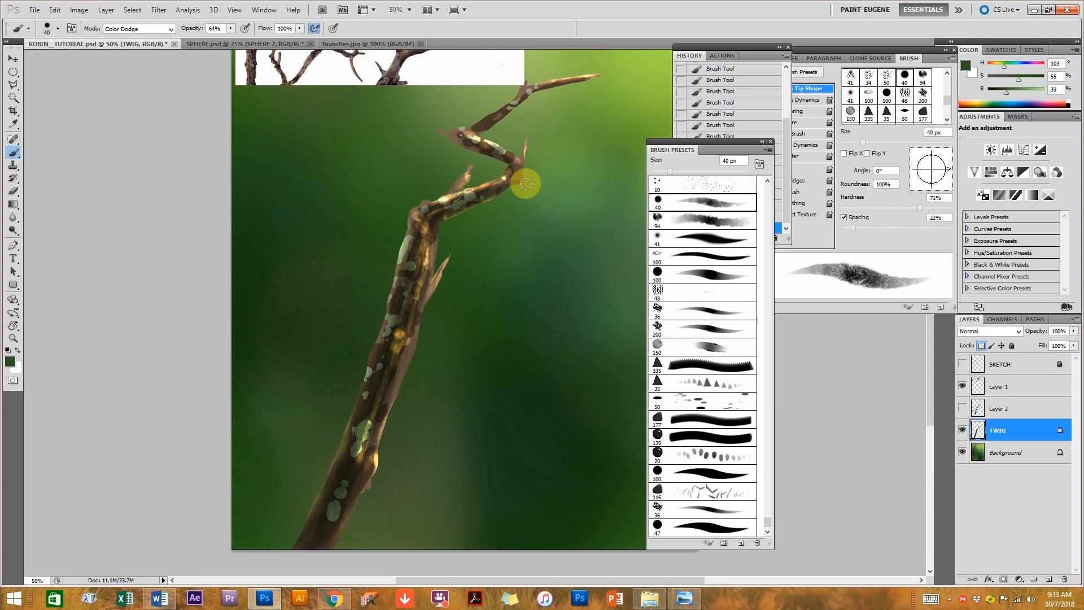
drag(455, 144, 467, 147)
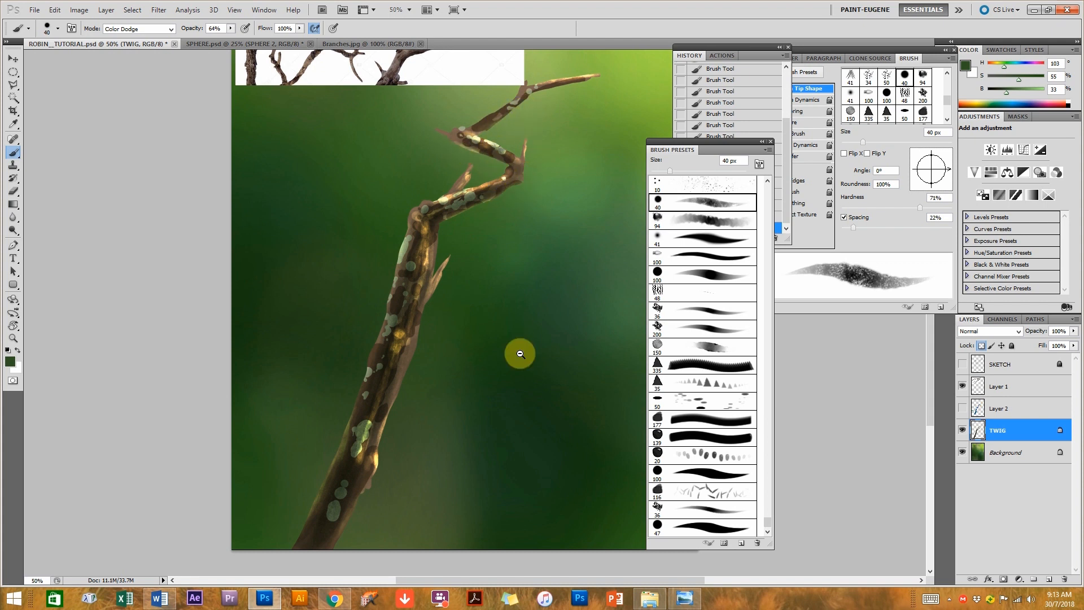
Switch to the hard round 47 px brush preset and reduce its size to 25 px for finer work on the main stem.
key(ctrl+minus)
key(ctrl+plus)
key(ctrl+plus)
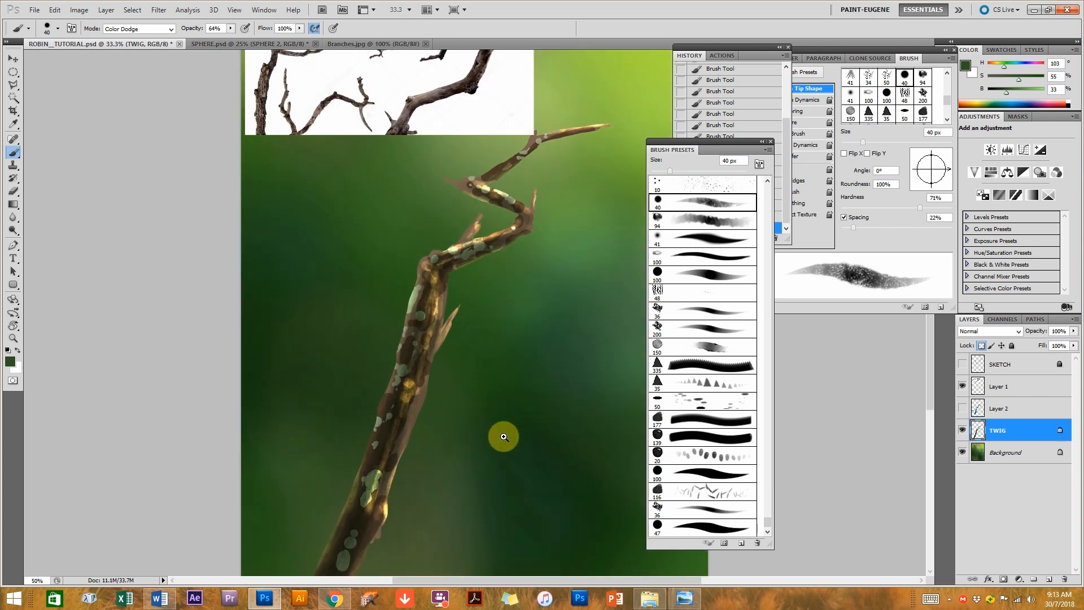
click(679, 525)
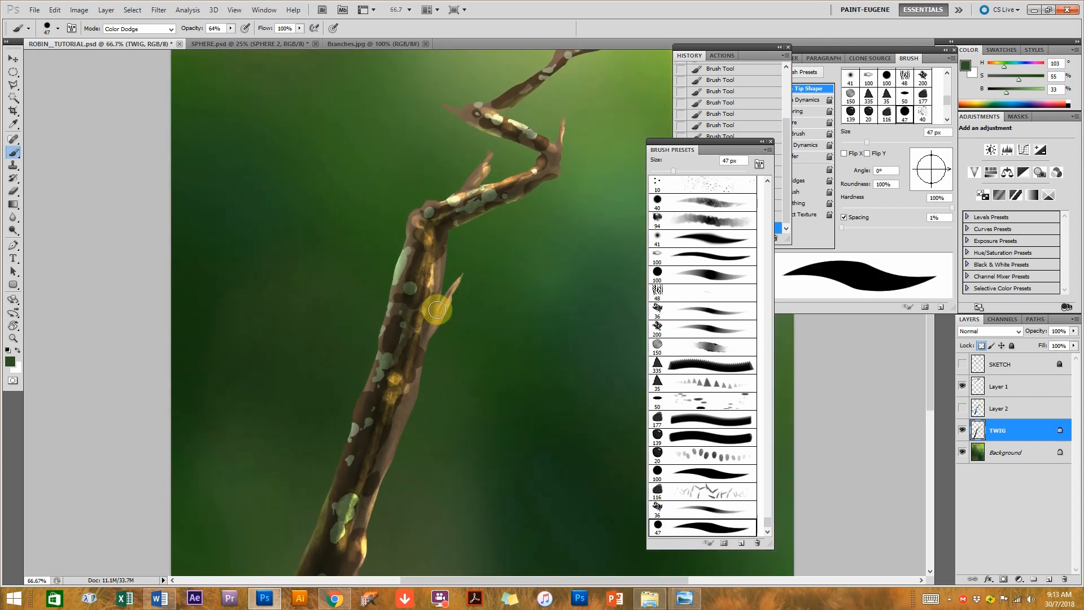
key(bracketleft)
key(bracketleft)
key(bracketleft)
key(bracketleft)
key(bracketleft)
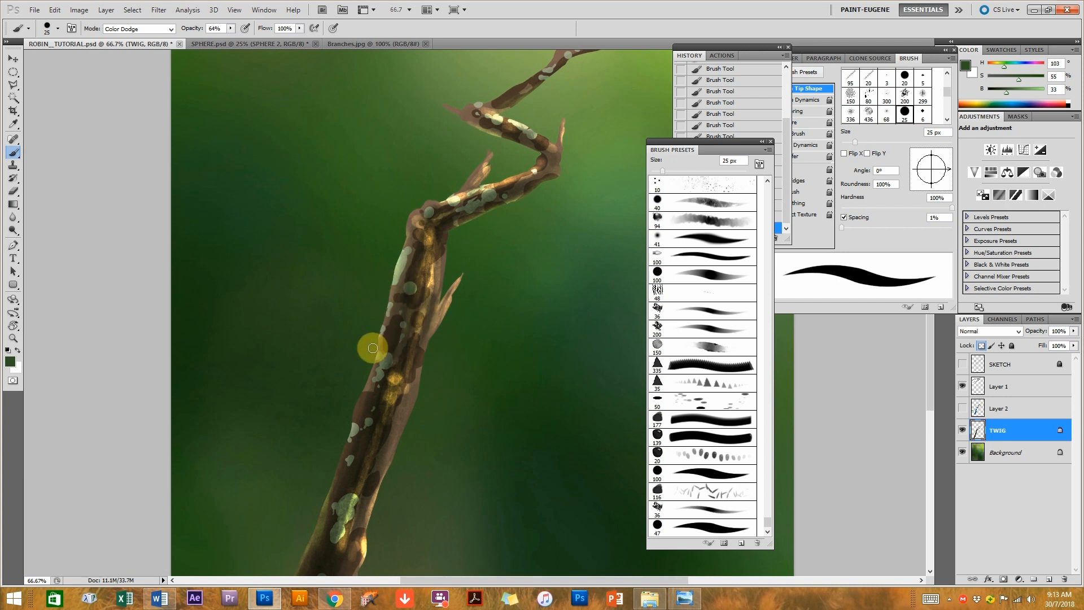
Reselect the hard round preset, set the foreground colour to yellow-orange (H 44, S 64, B 100), and reduce the brush to 25 px.
click(700, 526)
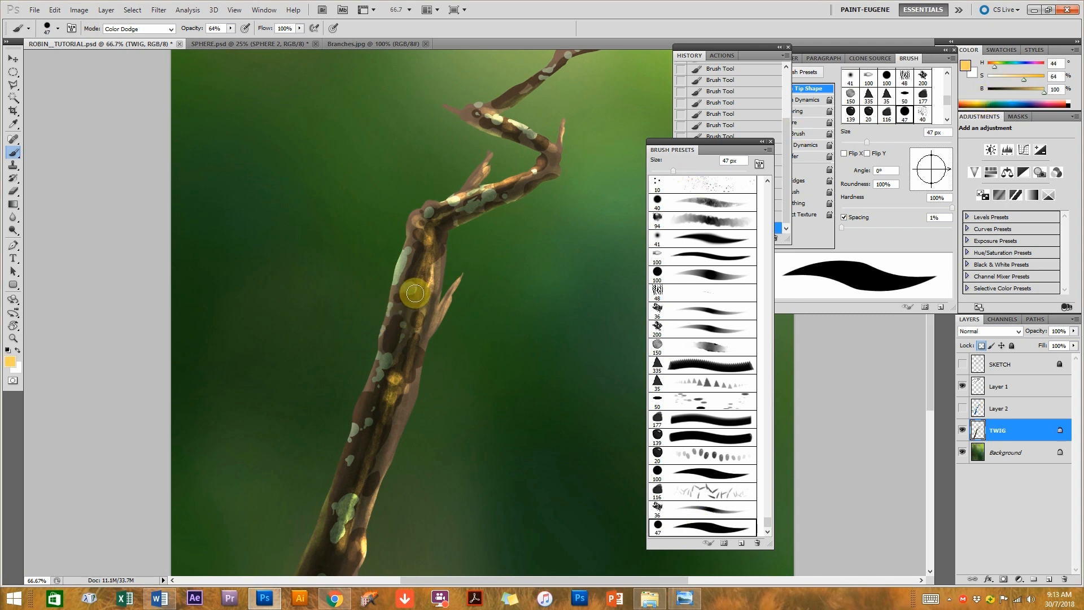
key(bracketleft)
key(bracketleft)
key(bracketleft)
key(bracketleft)
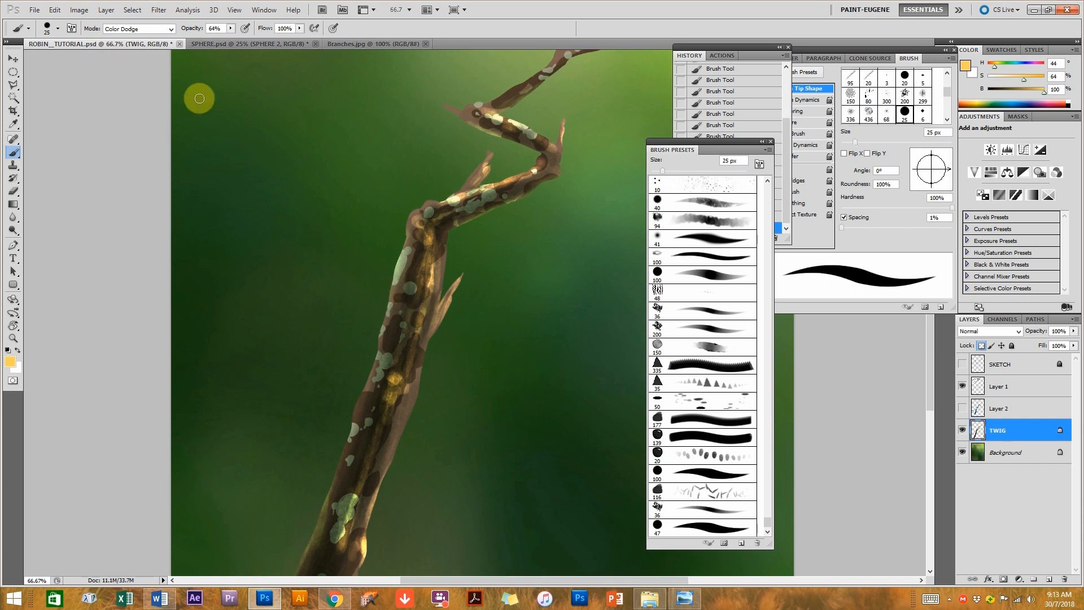
Reduce the brush to 10 px and dodge thin, crack-like yellow highlights down the upper half of the main stem.
click(125, 30)
click(484, 325)
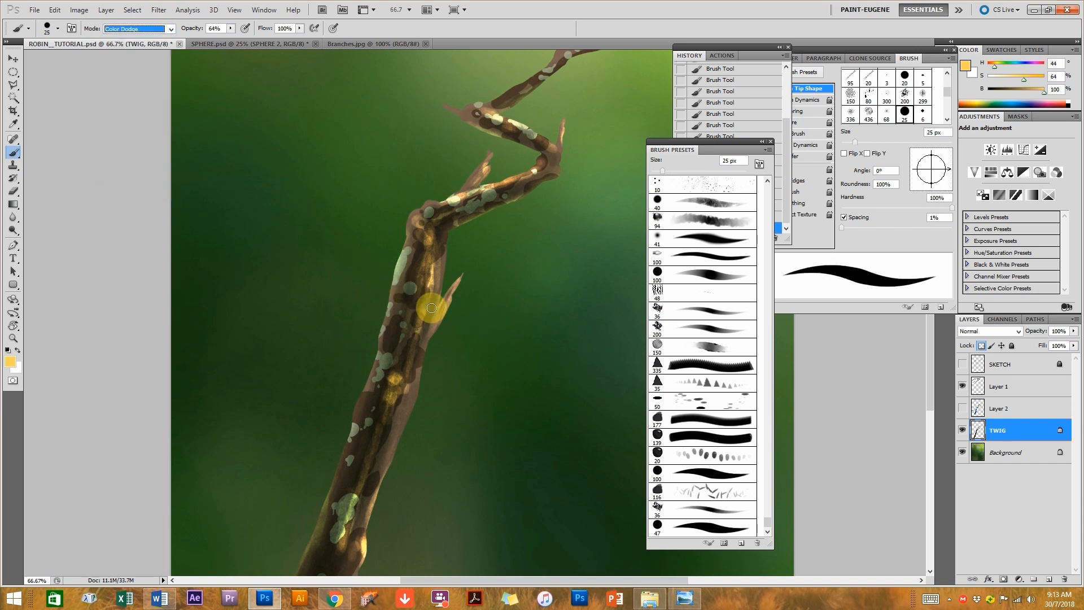
ctrl+click(435, 326)
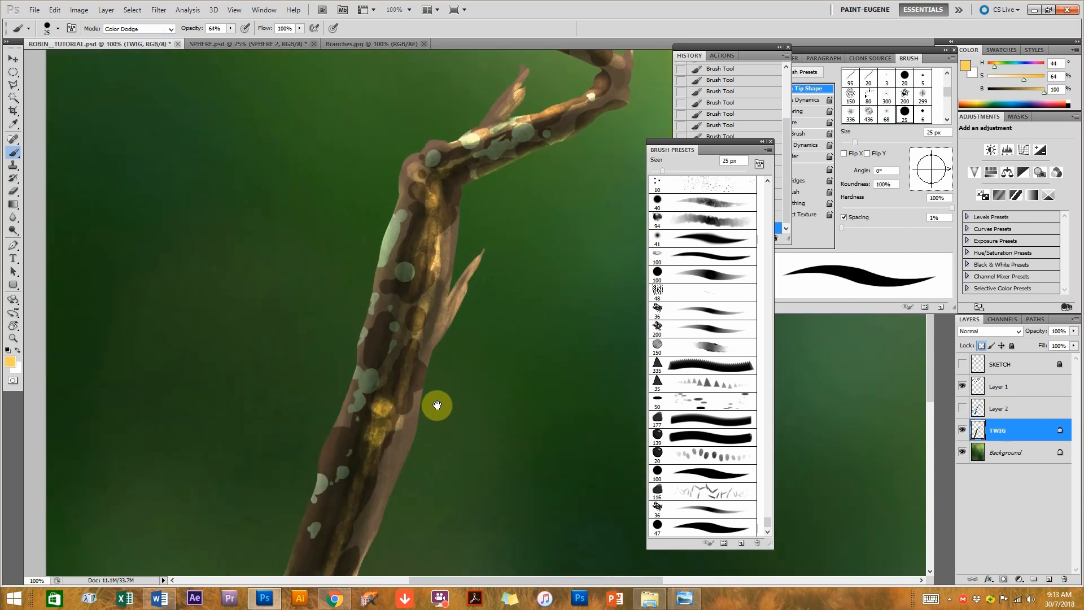
drag(448, 420, 462, 410)
key(bracketleft)
key(bracketleft)
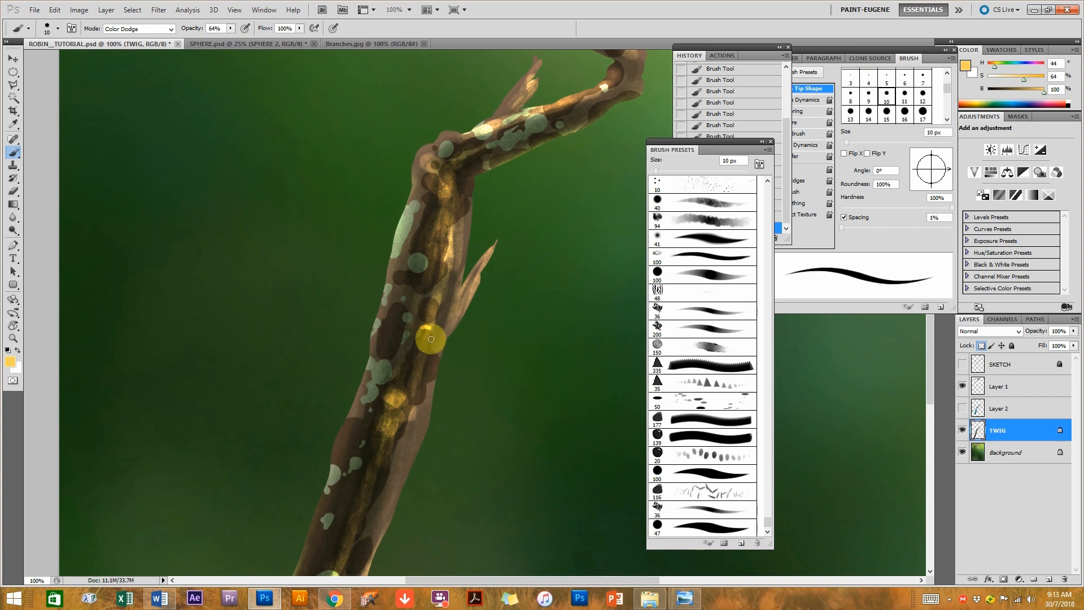
alt+click(436, 339)
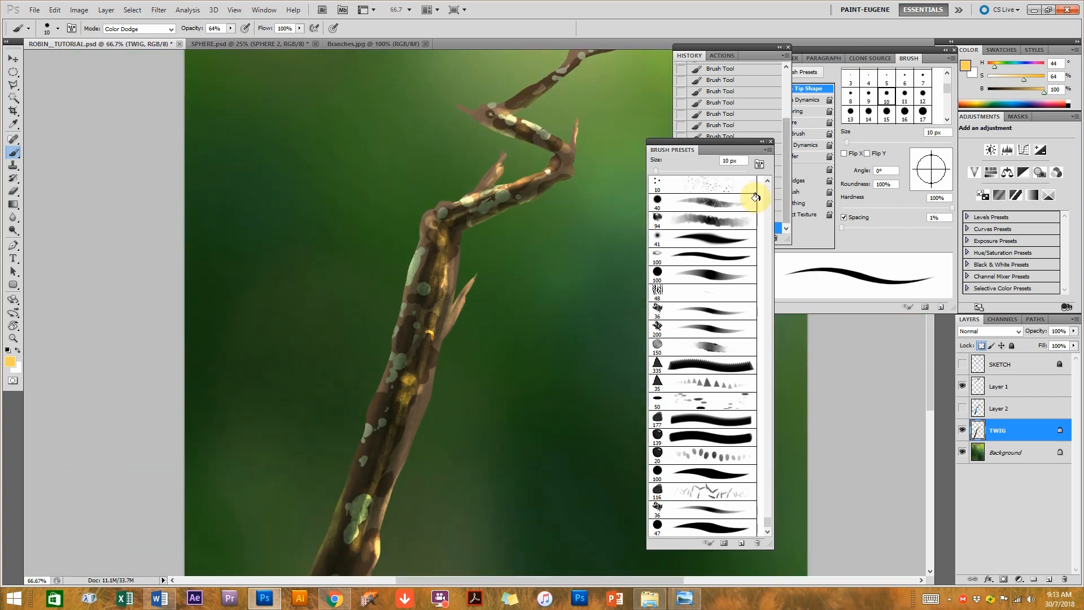
click(785, 208)
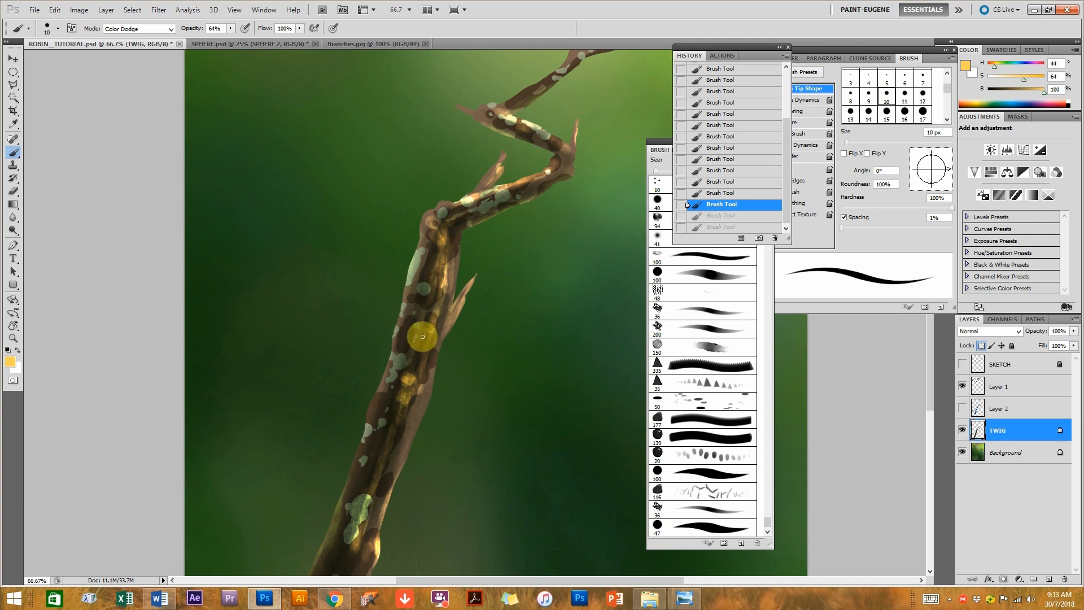
drag(432, 334, 431, 344)
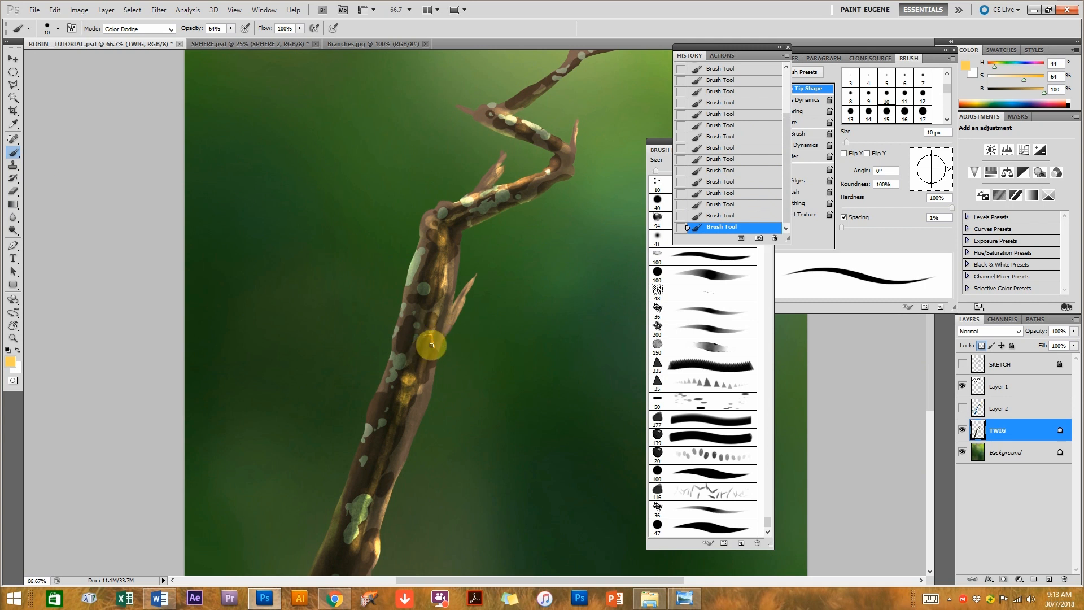
drag(416, 392, 416, 367)
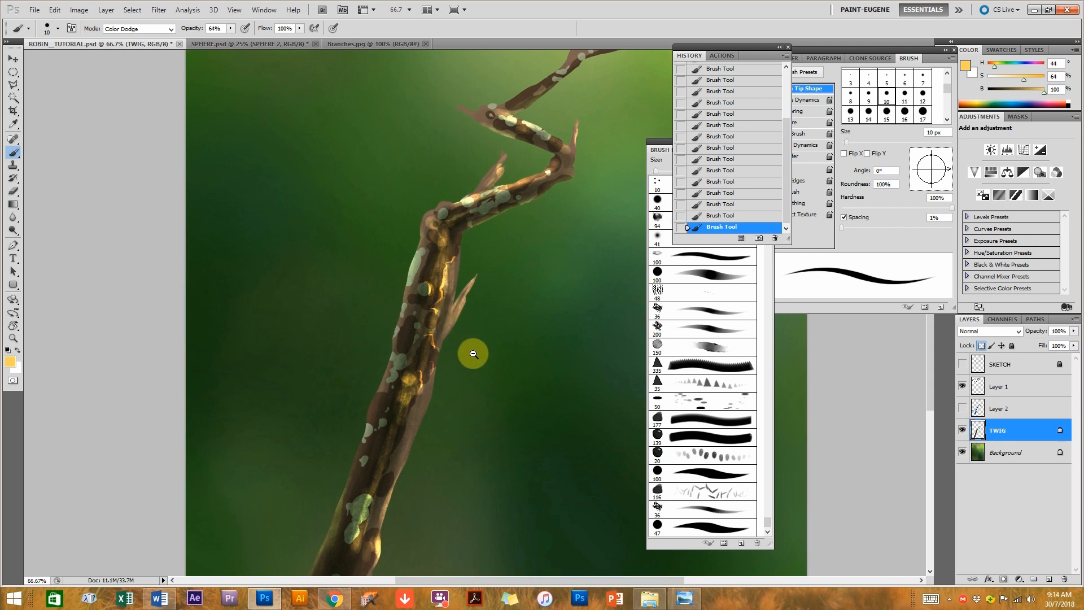
Dodge thin yellow highlights along the upper edge and lichen of the zigzag branch's lowest segment.
key(ctrl+minus)
drag(523, 342, 474, 359)
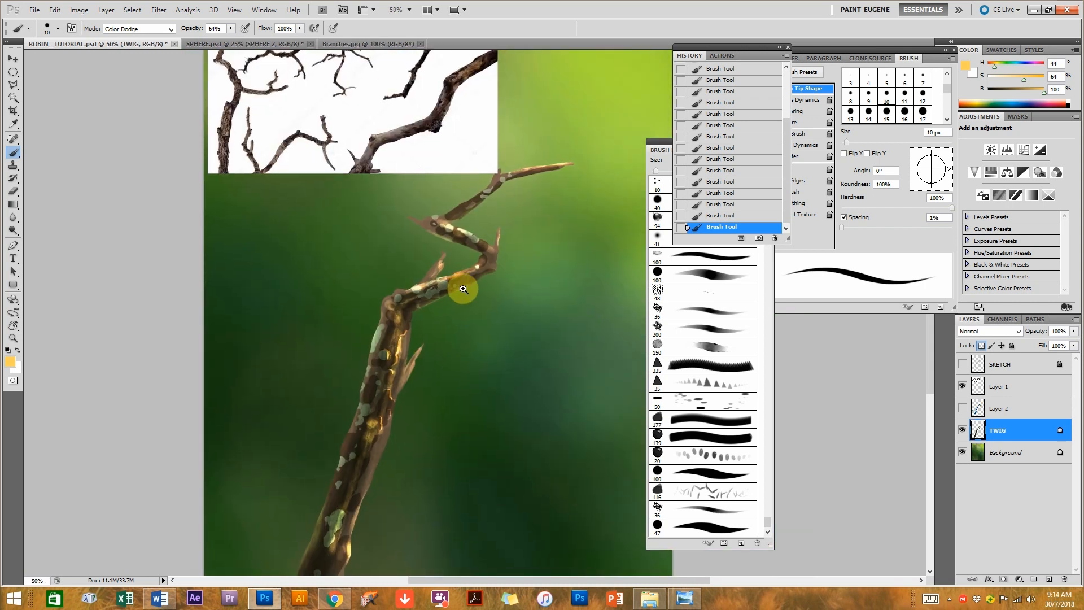
scroll(459, 290, up, 2)
drag(418, 279, 436, 273)
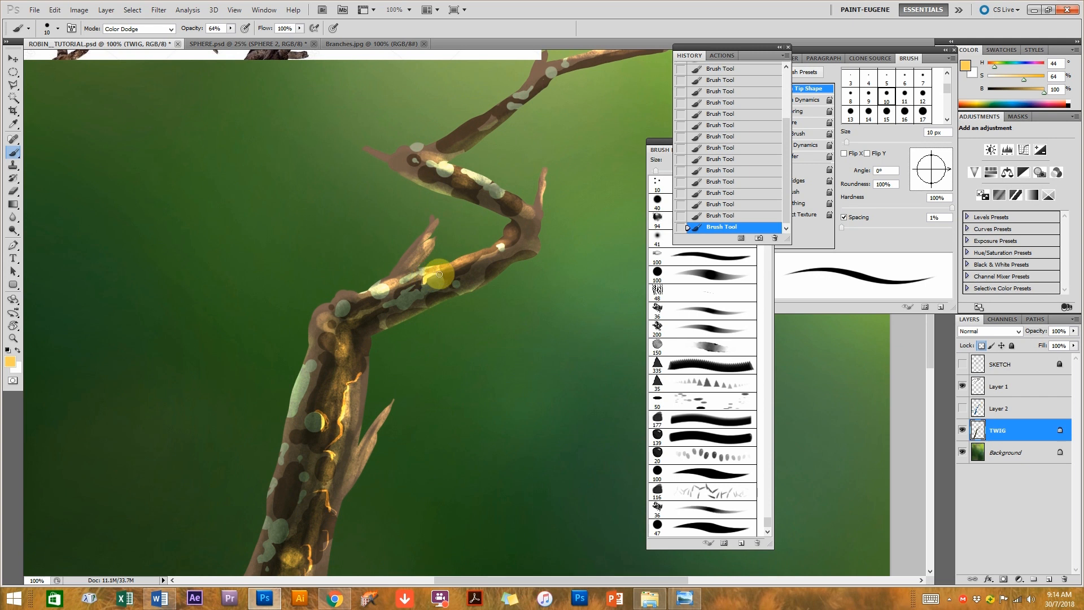
Lower the brush opacity to 55%, enable pen-pressure opacity, and continue the thin highlights over the zigzag branch's two lower segments.
click(230, 28)
drag(231, 41, 215, 41)
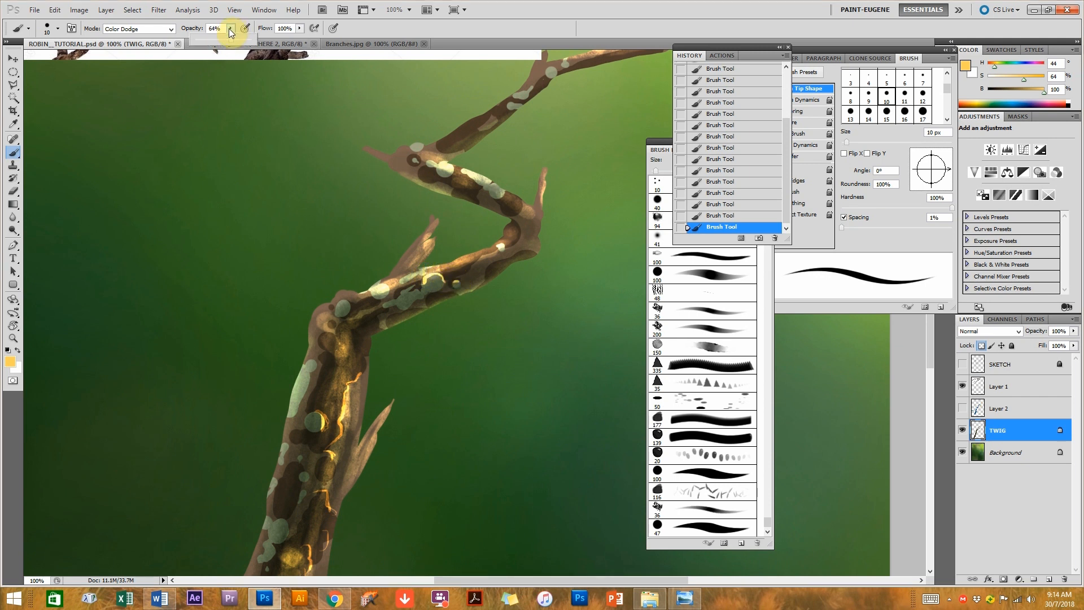
click(245, 28)
mouse_move(430, 292)
mouse_down()
mouse_move(474, 265)
mouse_move(464, 282)
mouse_move(481, 269)
mouse_up()
drag(449, 169, 502, 201)
drag(233, 29, 244, 39)
mouse_move(496, 194)
mouse_down()
mouse_move(525, 215)
mouse_move(500, 201)
mouse_up()
key(ctrl+minus)
key(ctrl+minus)
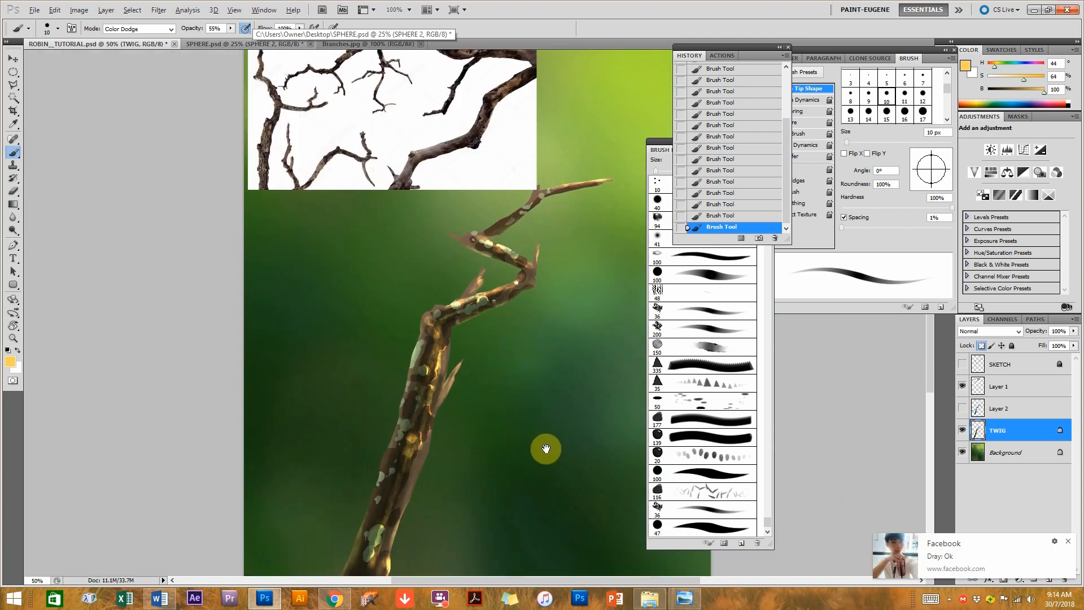
key(ctrl+minus)
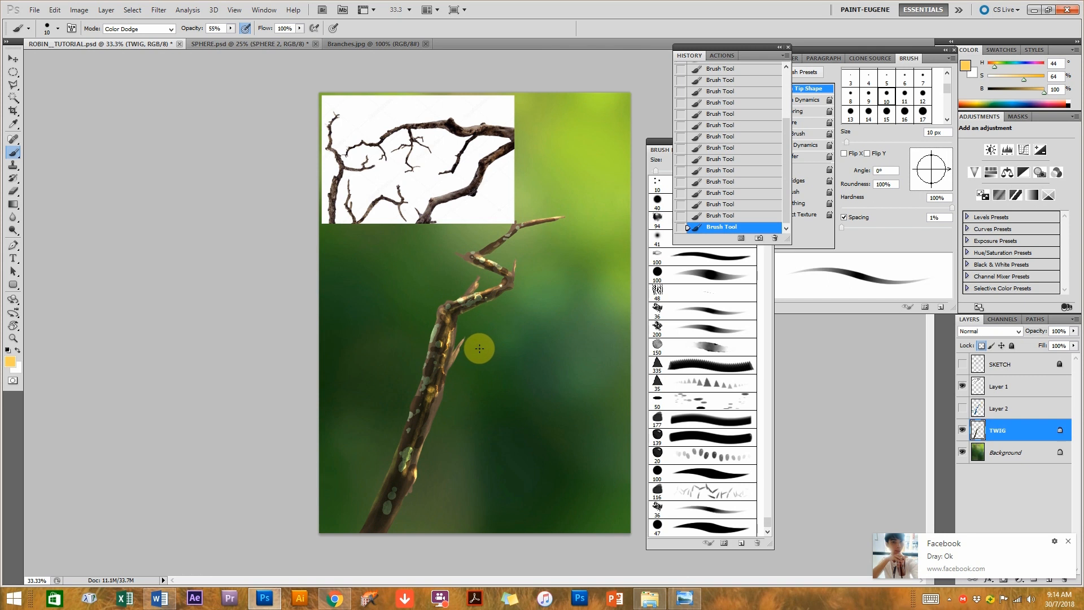
Select the branch reference photo on Layer 1 and delete that layer.
click(13, 59)
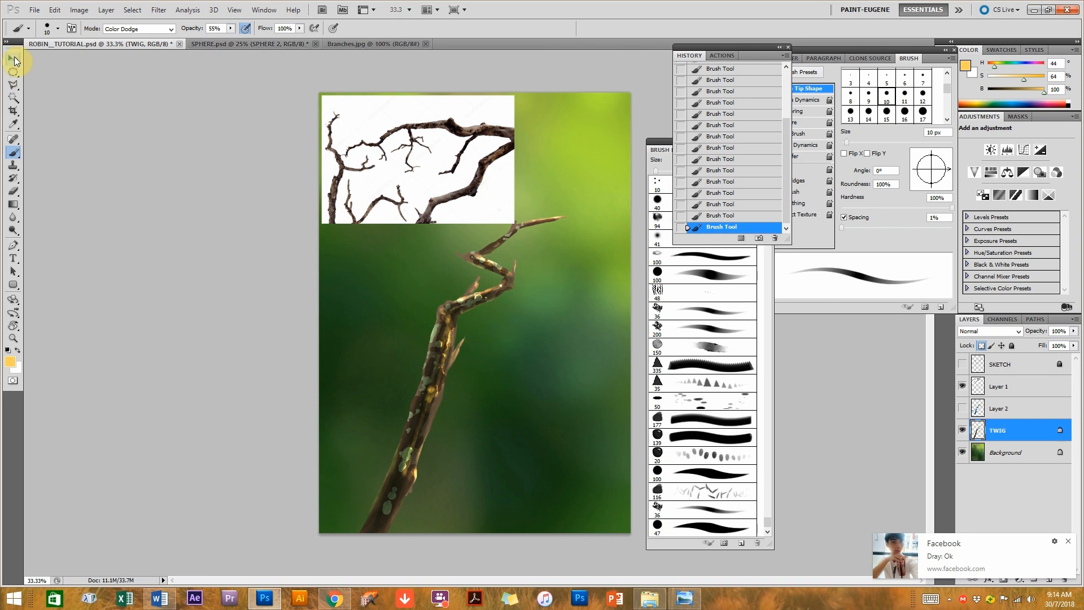
ctrl+click(413, 176)
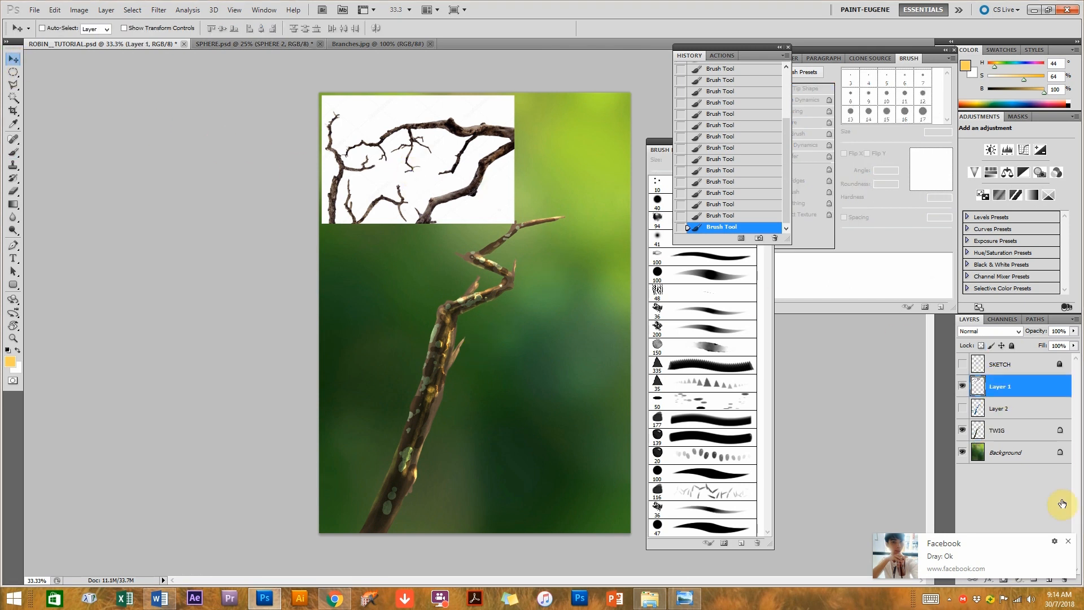
click(1069, 543)
Move Layer 2 below TWIG, hide TWIG, and show Layer 2 with the light-and-shadow guide.
mouse_move(1030, 389)
mouse_down()
mouse_move(1047, 550)
mouse_move(1063, 578)
mouse_move(1055, 527)
mouse_move(1068, 578)
mouse_move(1016, 418)
mouse_up()
click(961, 386)
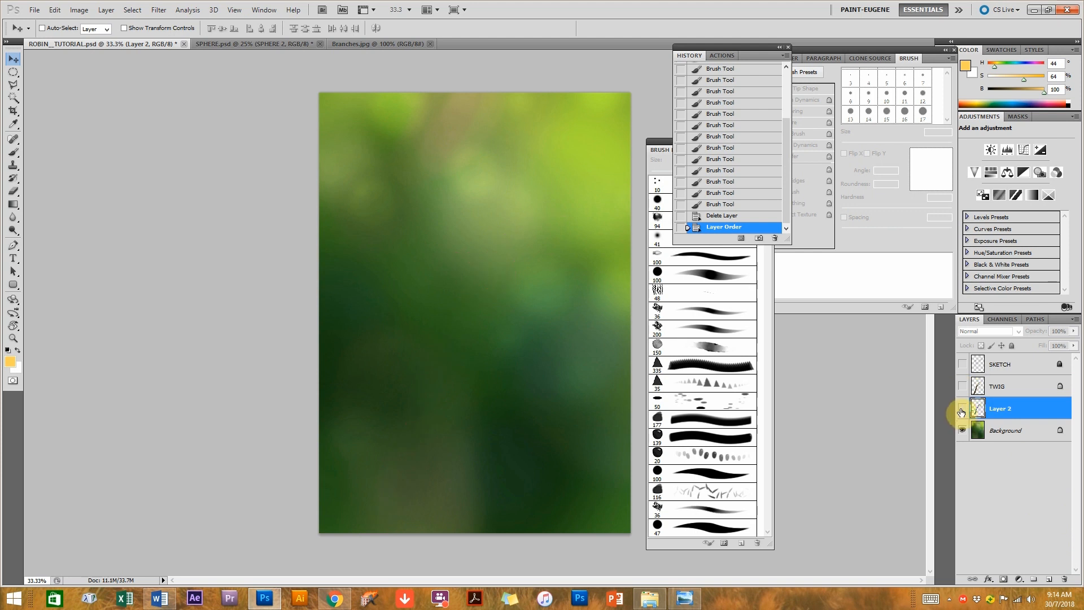
click(961, 407)
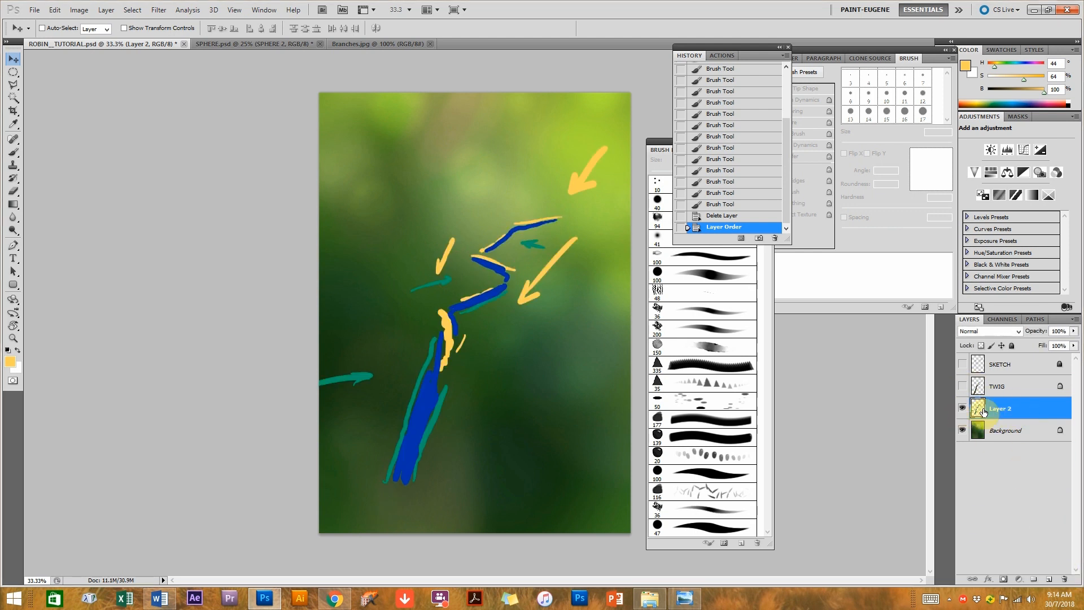
Delete Layer 2 with the lighting guide and make the TWIG and SKETCH layers visible.
drag(1009, 416, 1064, 578)
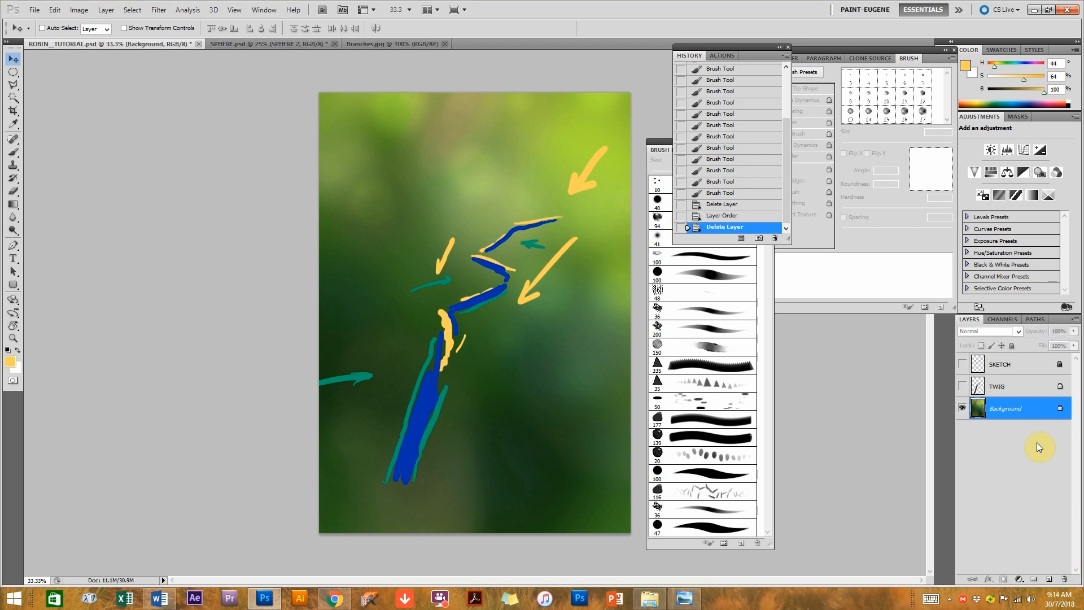
click(962, 386)
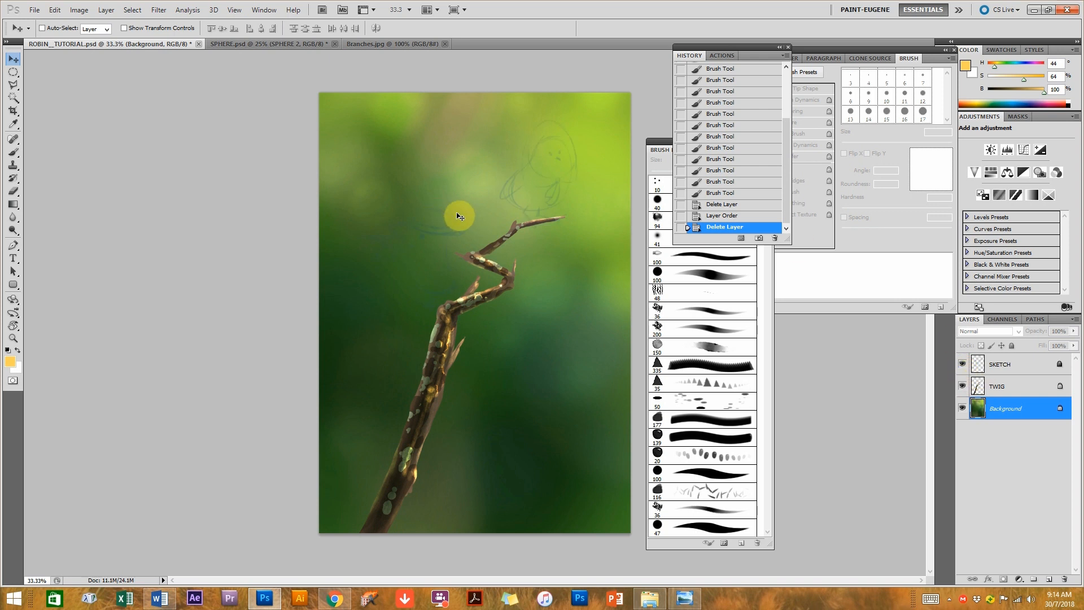
mouse_move(508, 277)
mouse_down()
mouse_move(518, 235)
mouse_move(515, 260)
mouse_up()
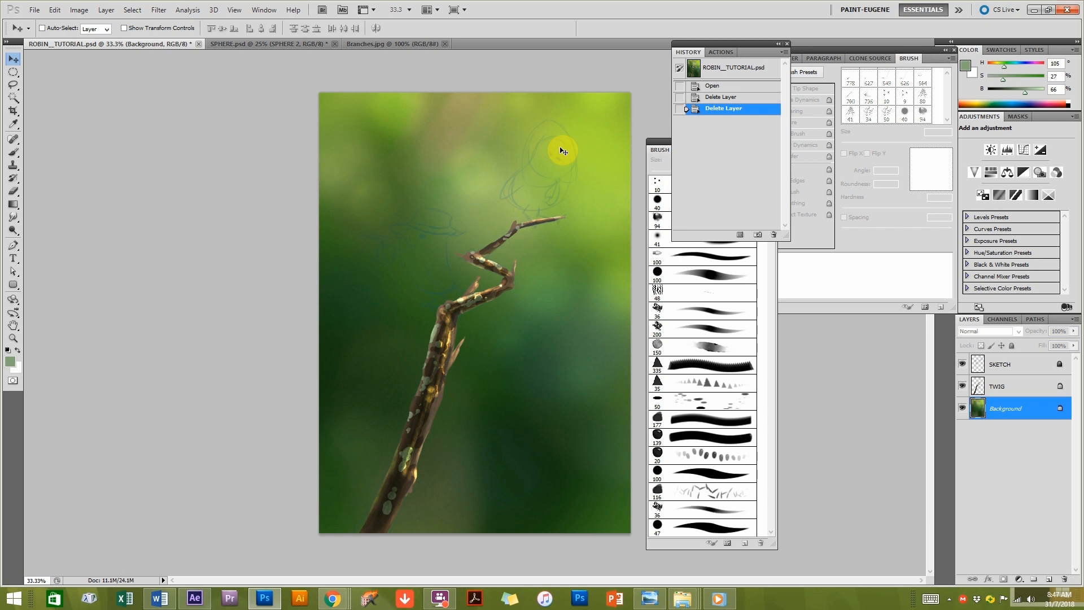
Add a new layer directly above TWIG and name it ROBIN.
click(1008, 385)
click(1047, 580)
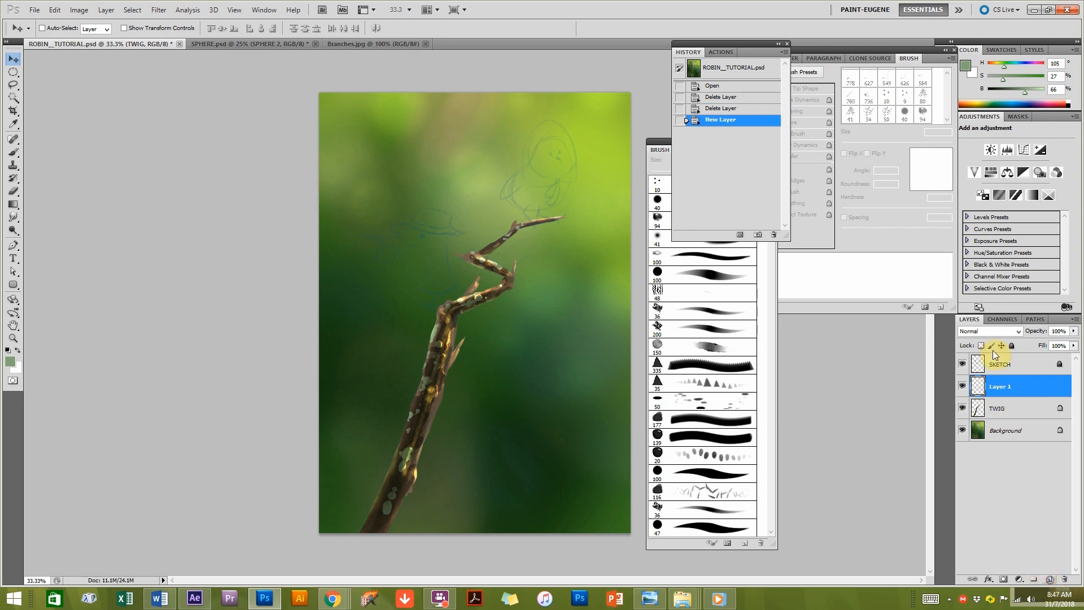
double_click(1001, 388)
text(ROBIN)
key(Return)
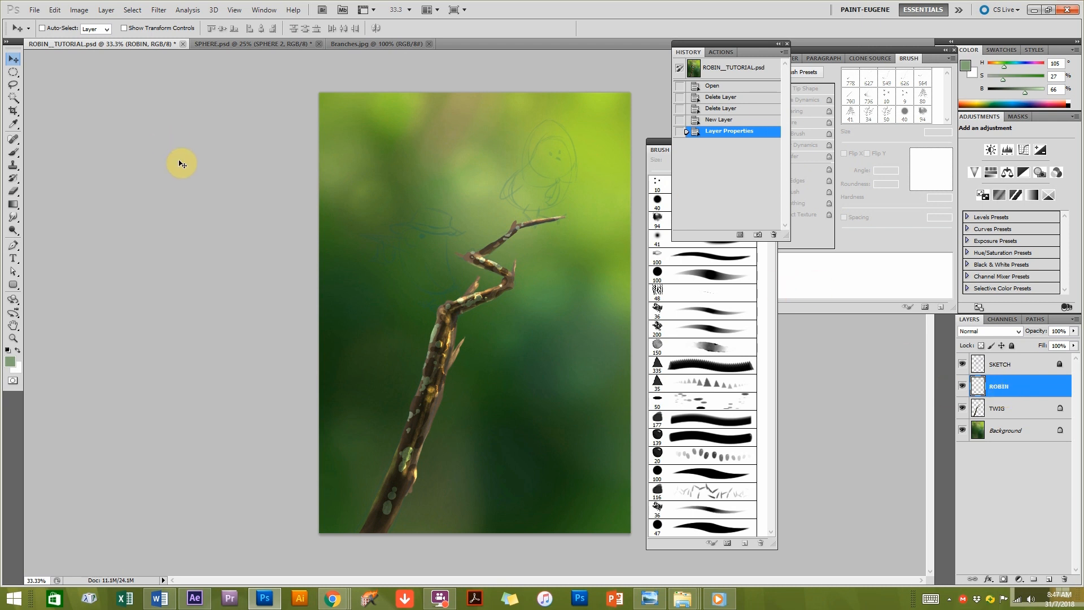
Start a Pen tool path on the robin sketch with a smooth anchor point at the top of the face circle.
click(15, 249)
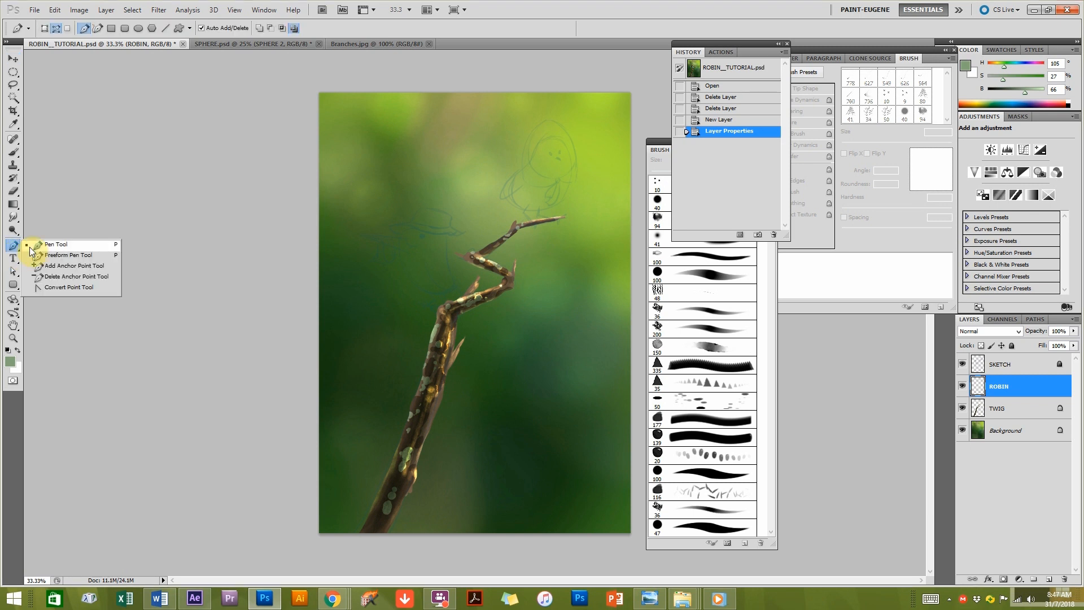
click(31, 247)
ctrl+click(566, 197)
ctrl+click(566, 196)
mouse_move(588, 154)
mouse_down()
mouse_move(495, 235)
mouse_move(478, 279)
mouse_up()
ctrl+click(504, 243)
mouse_move(504, 242)
mouse_down()
mouse_move(503, 261)
mouse_move(500, 249)
mouse_move(538, 285)
mouse_move(495, 286)
mouse_up()
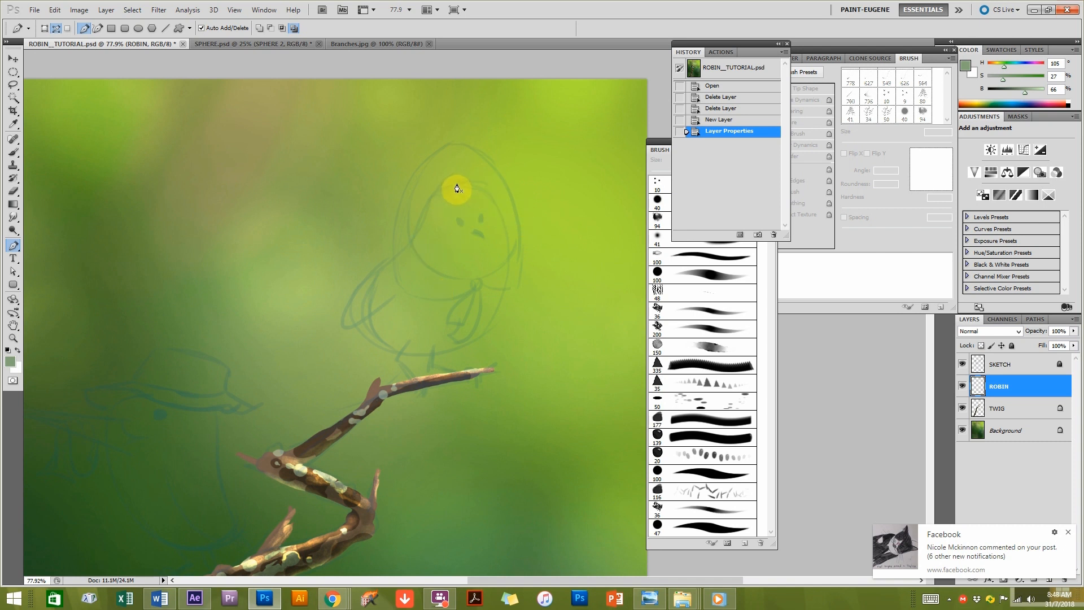
drag(458, 185, 481, 181)
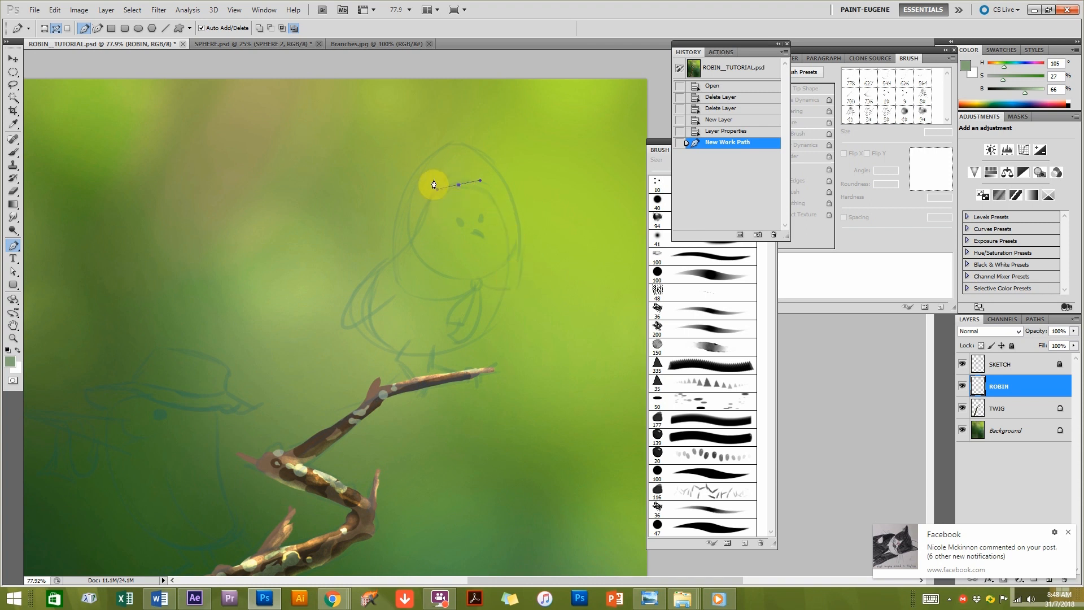
key(ctrl+z)
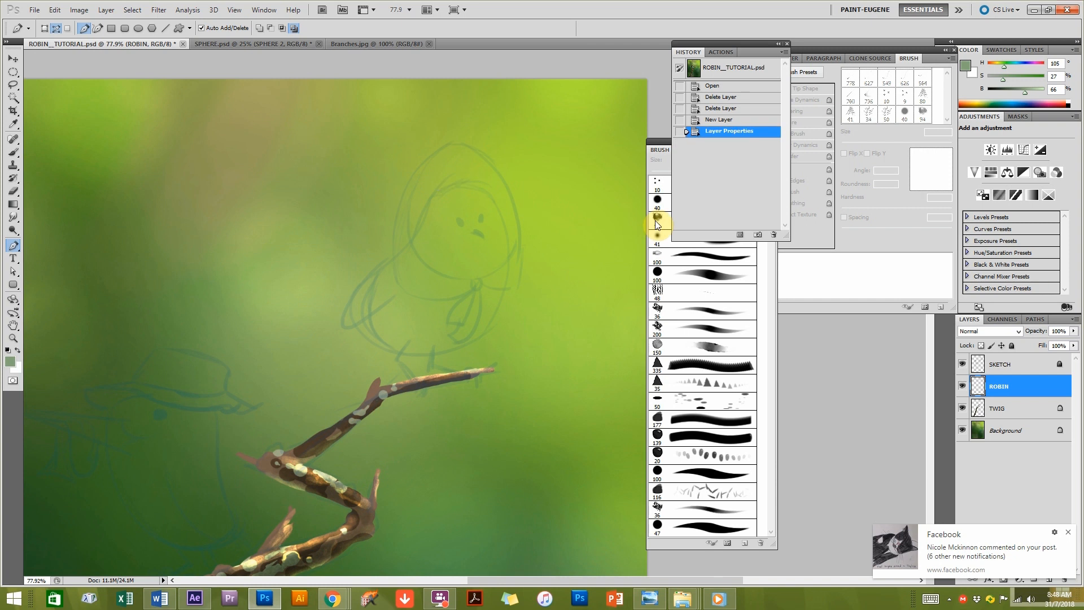
click(458, 186)
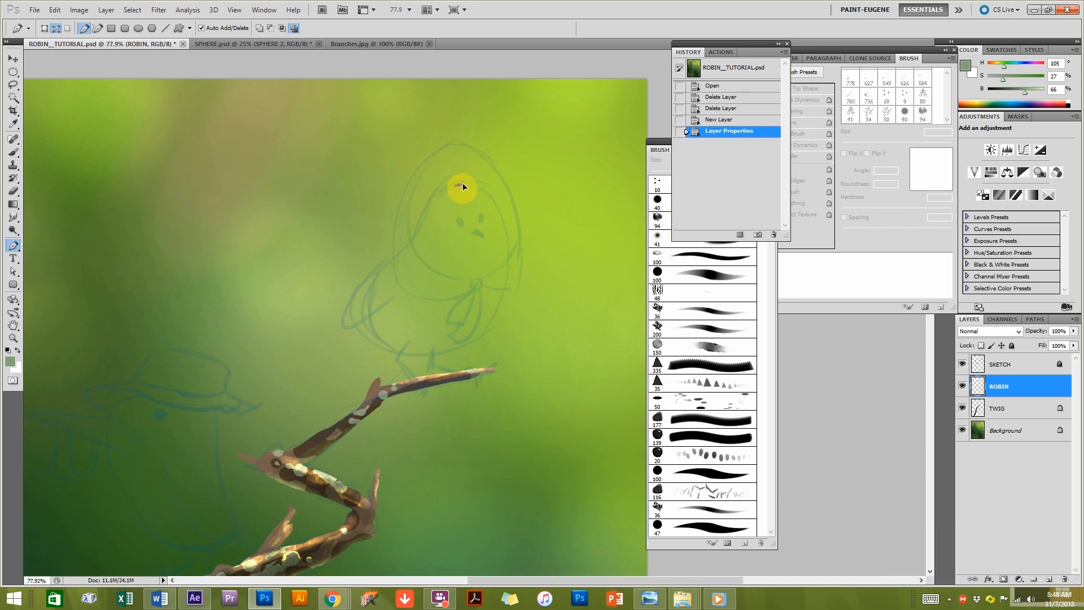
mouse_move(484, 183)
mouse_down()
mouse_move(460, 186)
mouse_move(525, 172)
mouse_move(457, 181)
mouse_move(490, 185)
mouse_up()
drag(491, 178, 492, 177)
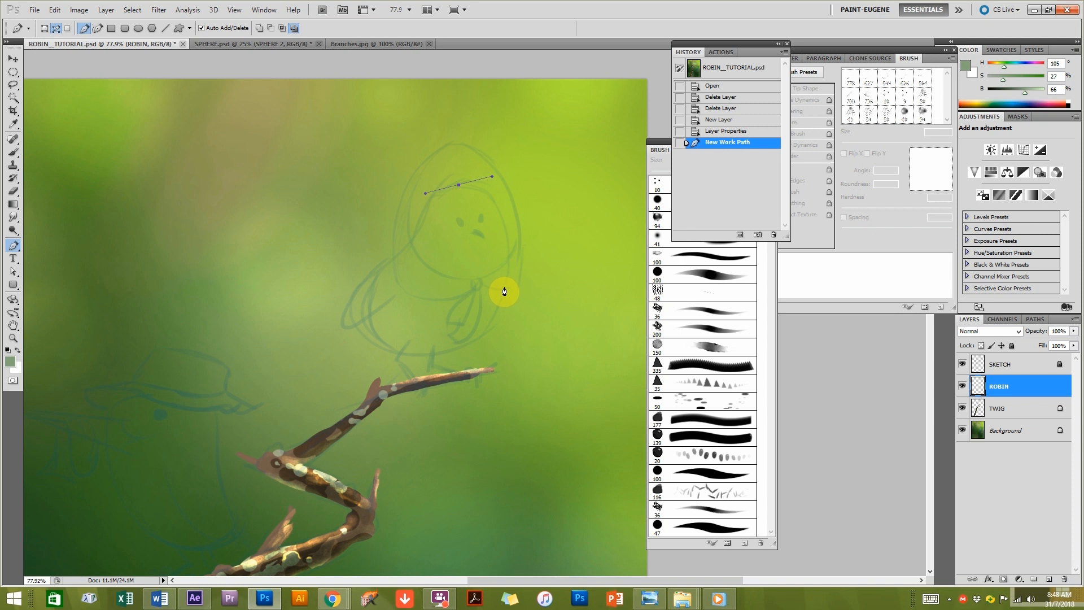
Add curved anchor points around the robin's side, belly and back, and close the path at the top of the face.
drag(505, 289, 488, 330)
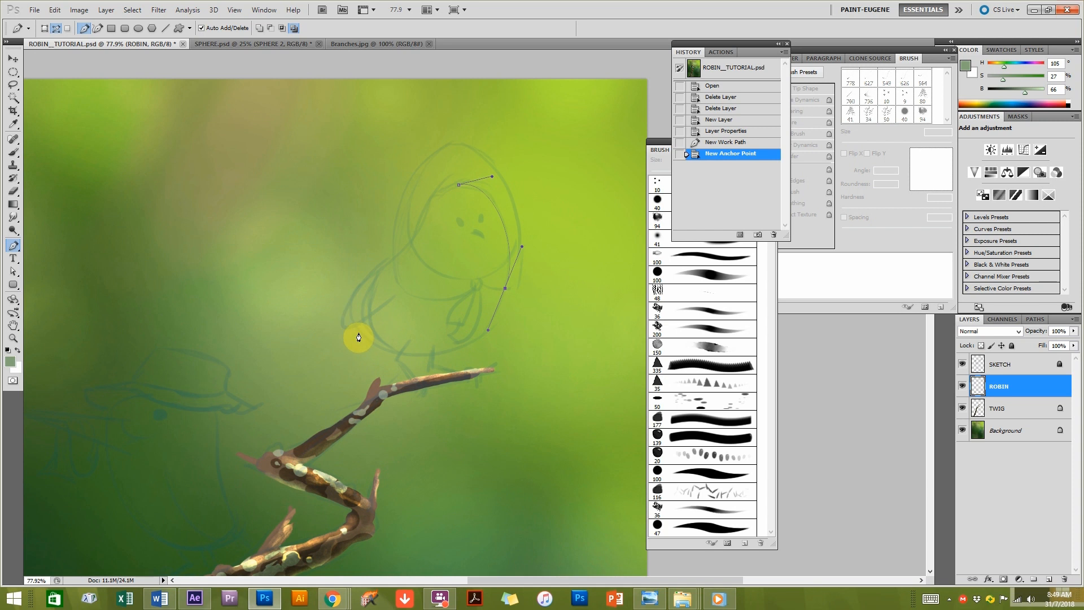
drag(464, 345, 322, 319)
click(711, 156)
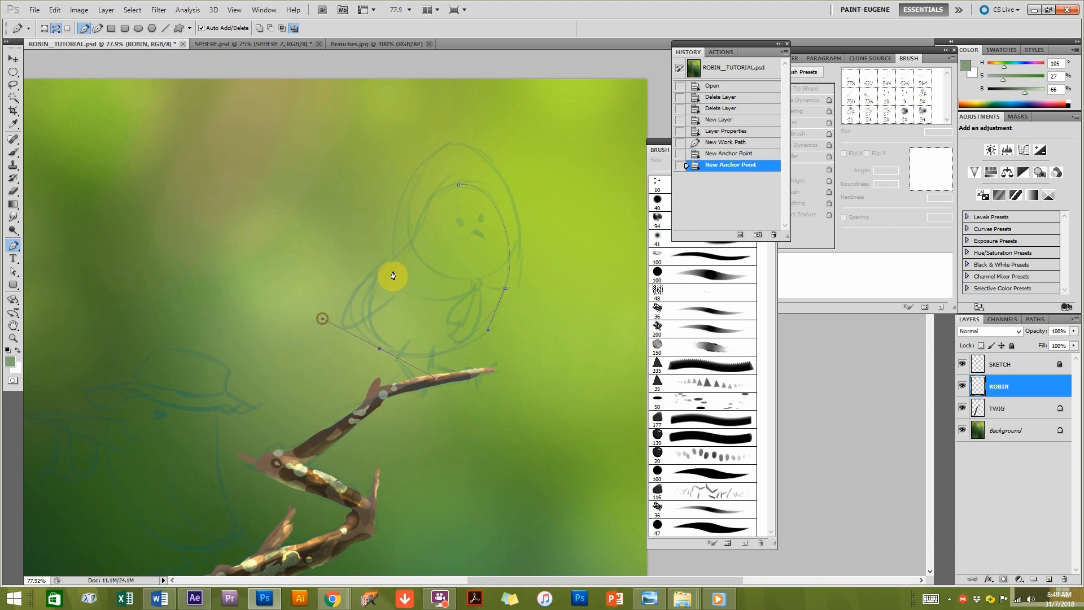
drag(387, 264, 421, 248)
drag(458, 185, 510, 181)
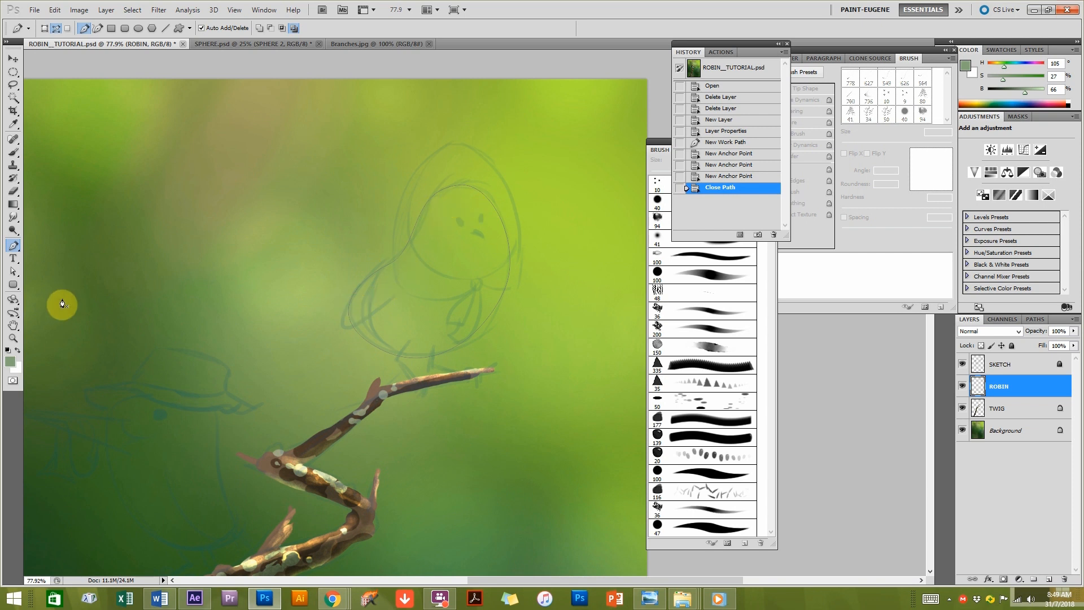
Adjust the closed path's anchor points and curve handles with the Direct Selection tool to refine the robin's body outline.
click(13, 272)
click(502, 245)
click(458, 185)
drag(465, 186, 465, 185)
drag(387, 264, 388, 258)
drag(381, 348, 384, 351)
drag(505, 289, 509, 292)
drag(495, 337, 498, 339)
click(383, 352)
drag(389, 259, 350, 270)
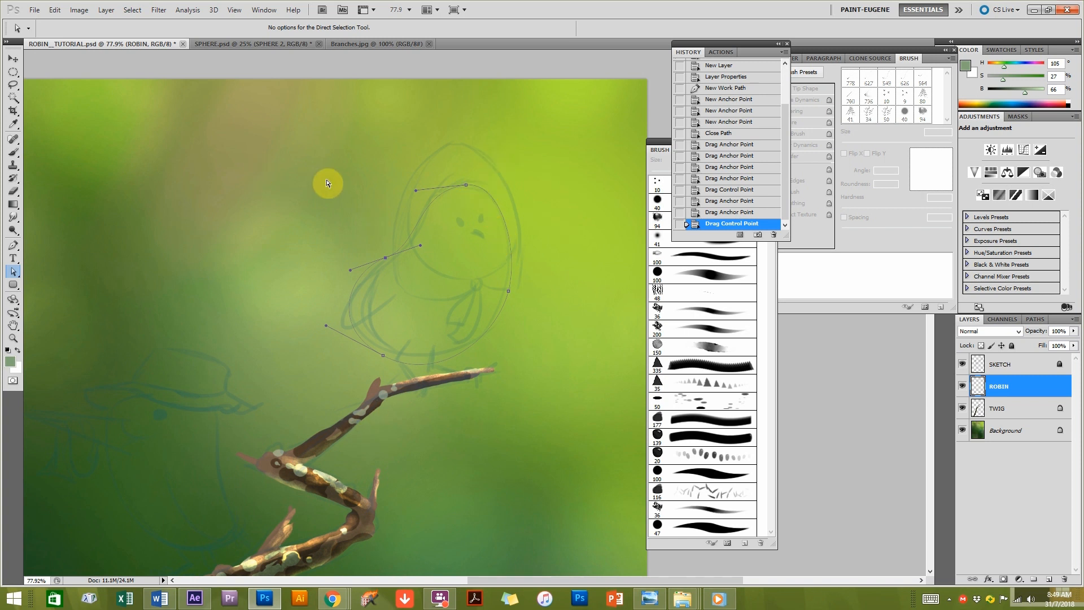
Show the document's paths, reselect the Work Path, and select all anchor points of the robin outline.
drag(286, 145, 546, 452)
click(1032, 319)
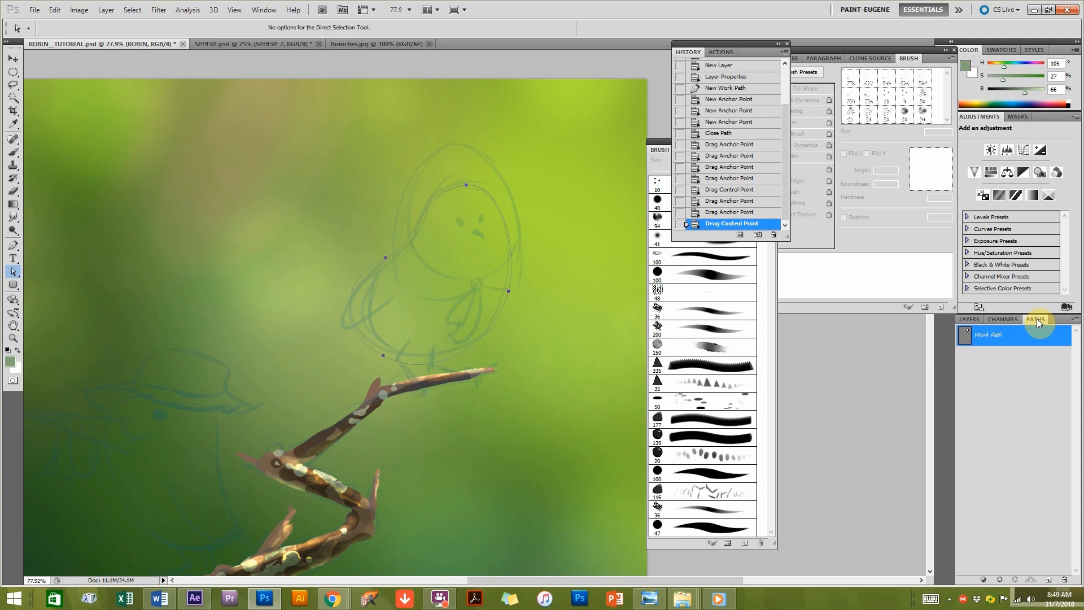
click(257, 10)
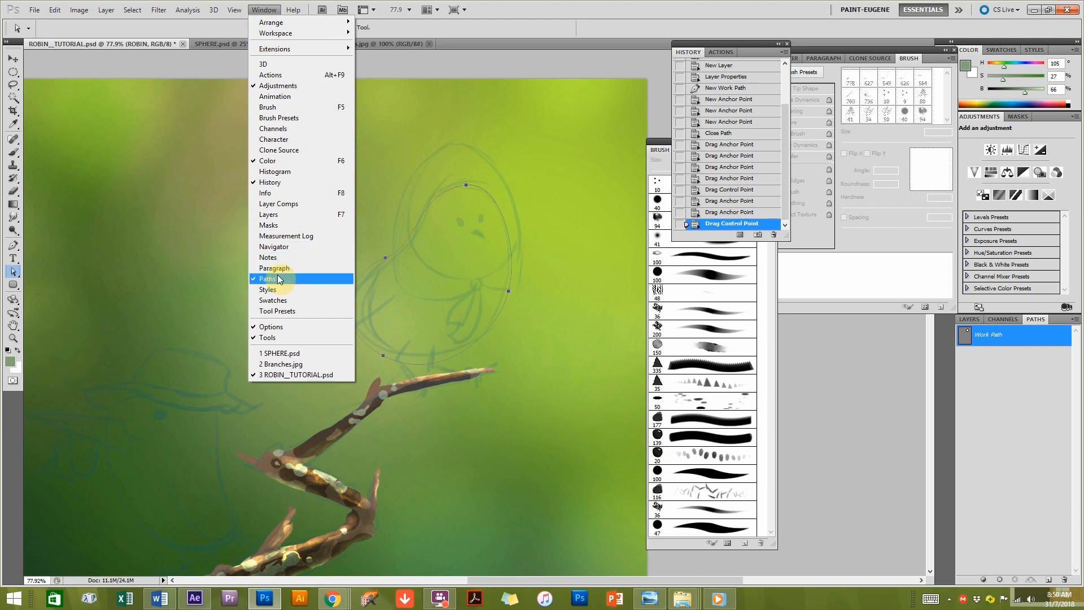
click(1015, 377)
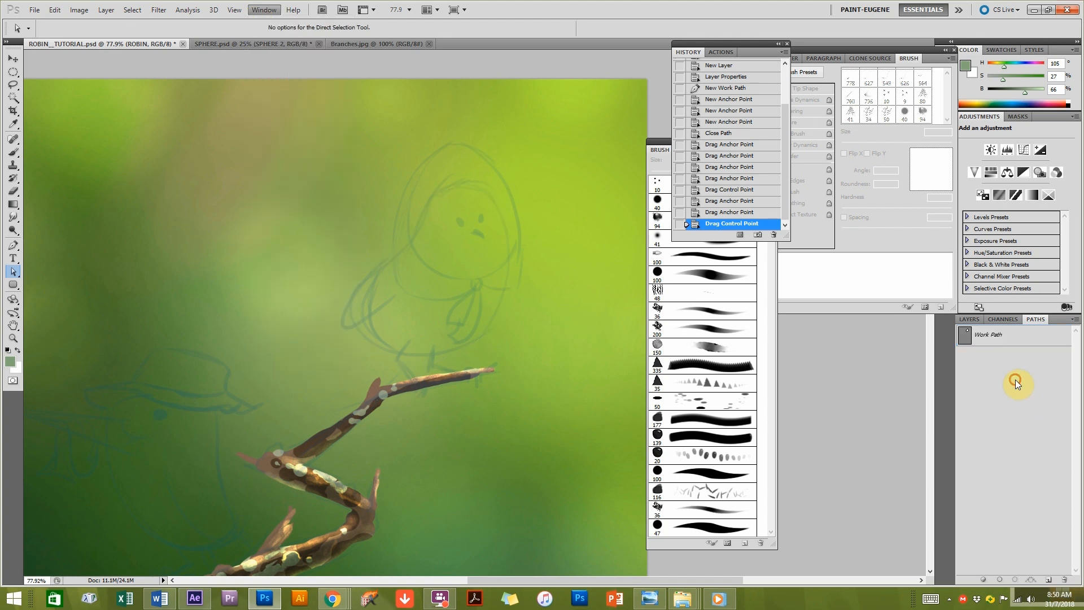
click(979, 334)
drag(554, 140, 251, 417)
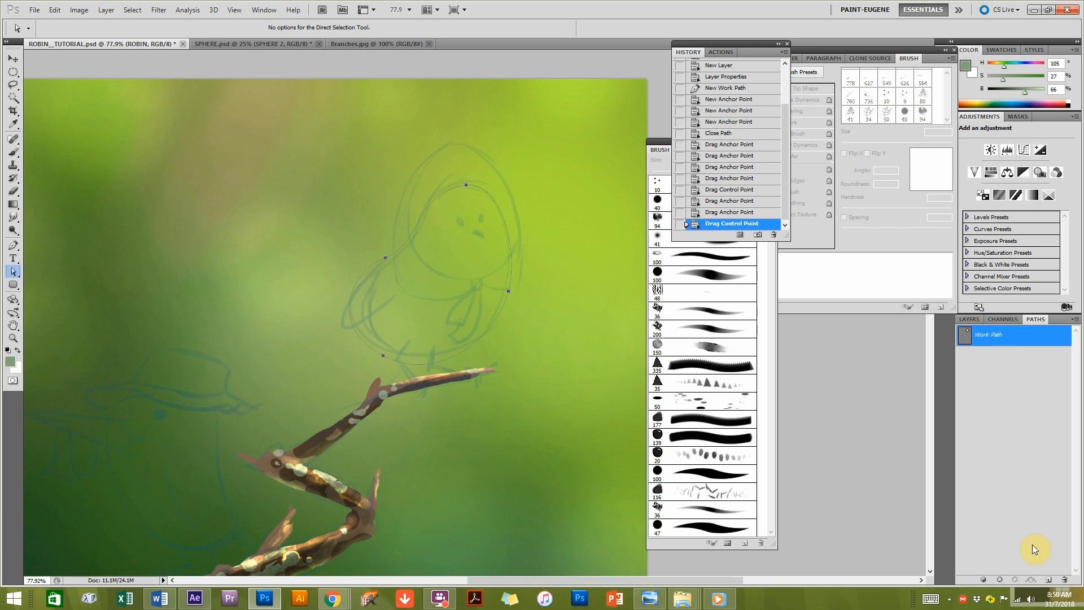
Load the robin path as a selection, fill it on the ROBIN layer with light beige (H 44, S 16, B 87), and deselect.
click(1016, 581)
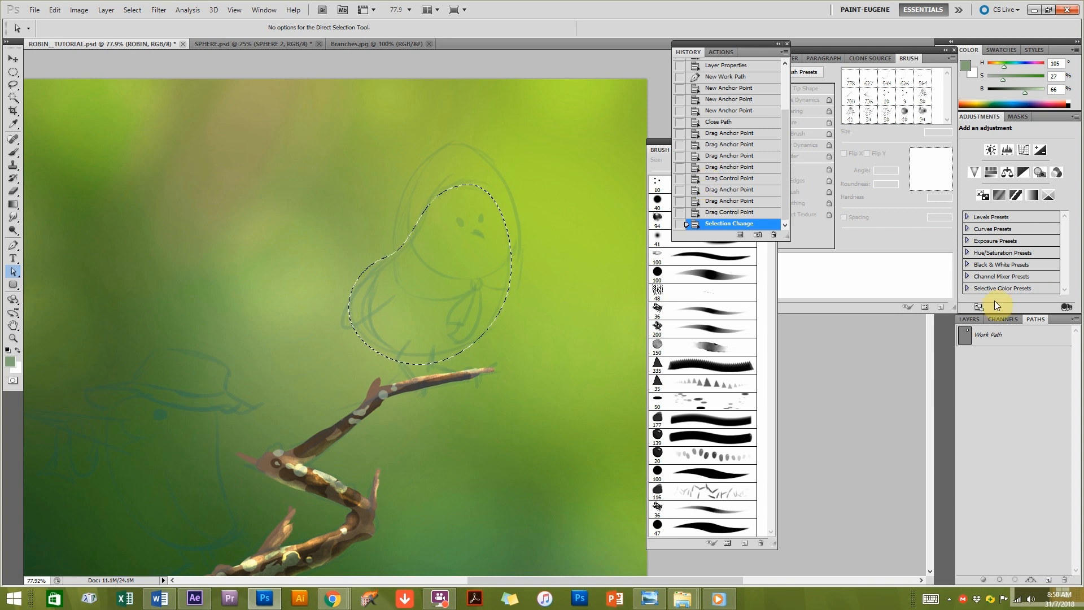
click(970, 320)
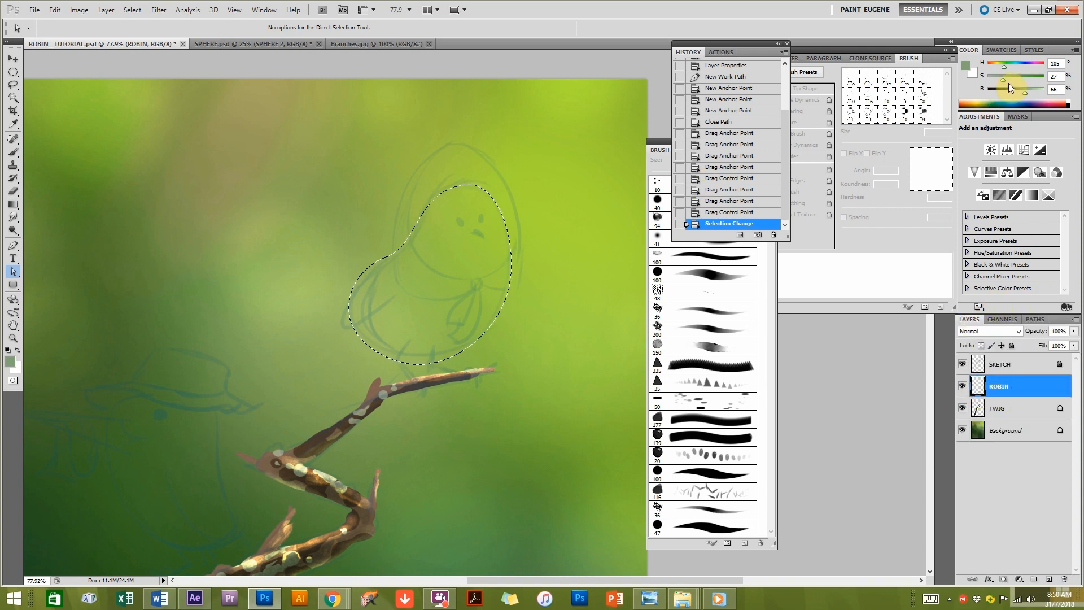
click(973, 102)
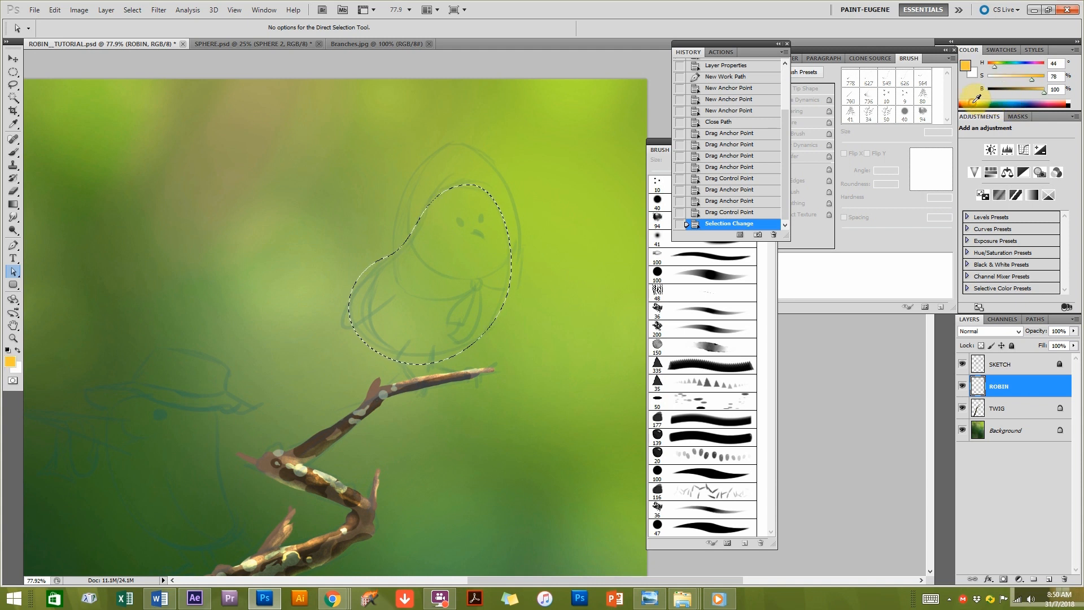
click(1010, 80)
click(1029, 90)
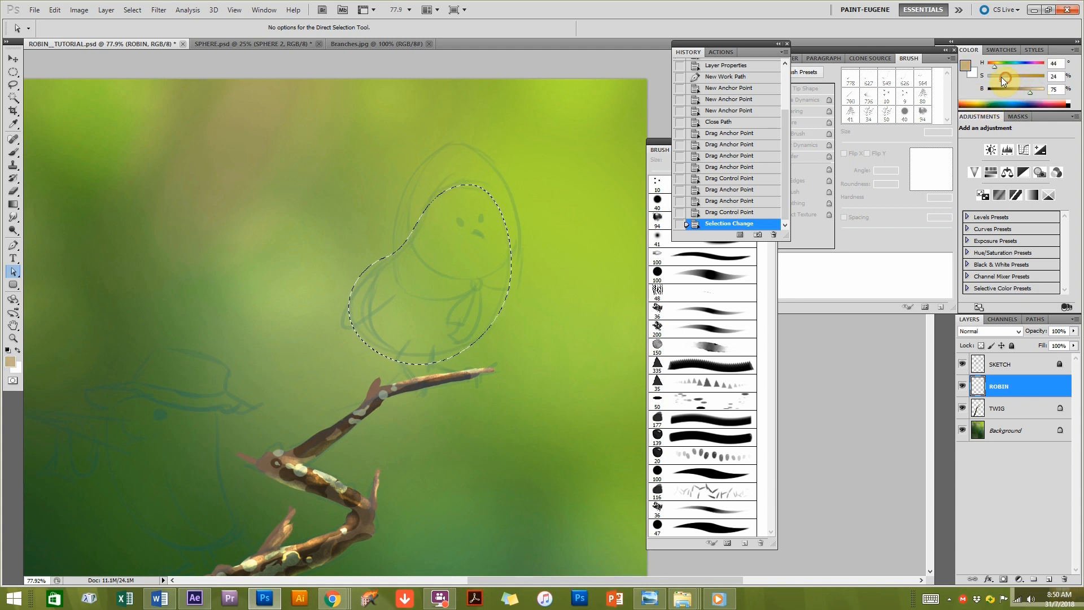
drag(1028, 90, 1038, 92)
key(alt+BackSpace)
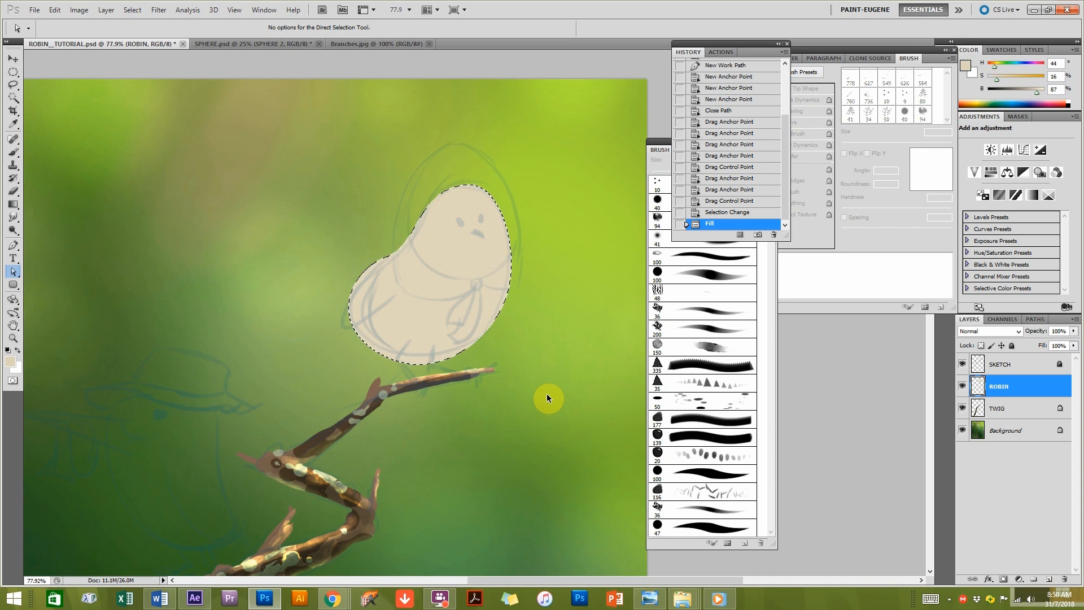
key(ctrl+d)
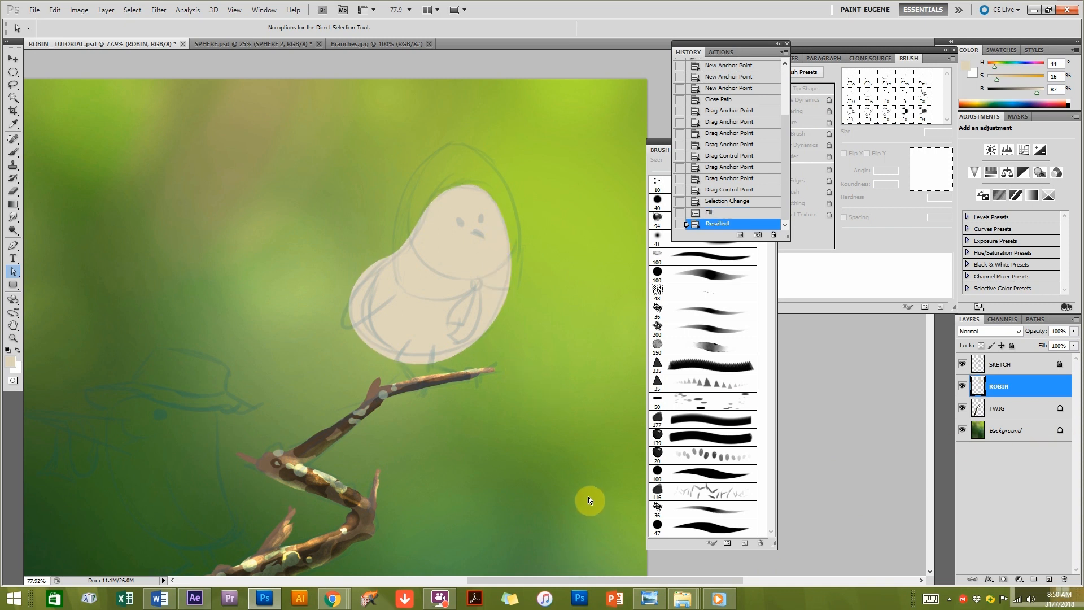
Place the Robin01 photo from the BIRDS folder into the ROBIN_TUTORIAL document.
mouse_move(684, 597)
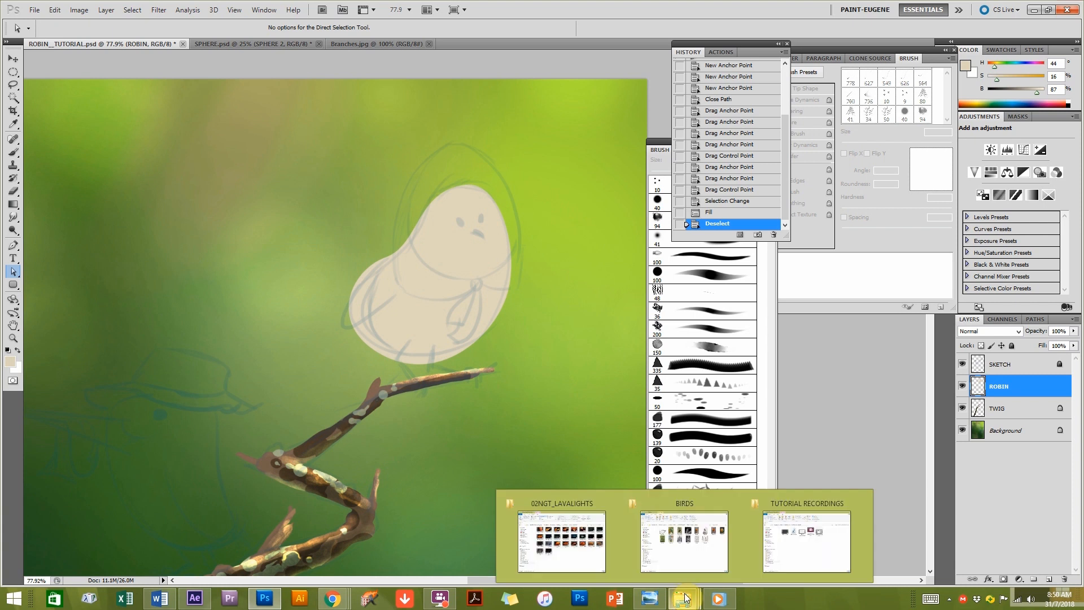
click(707, 553)
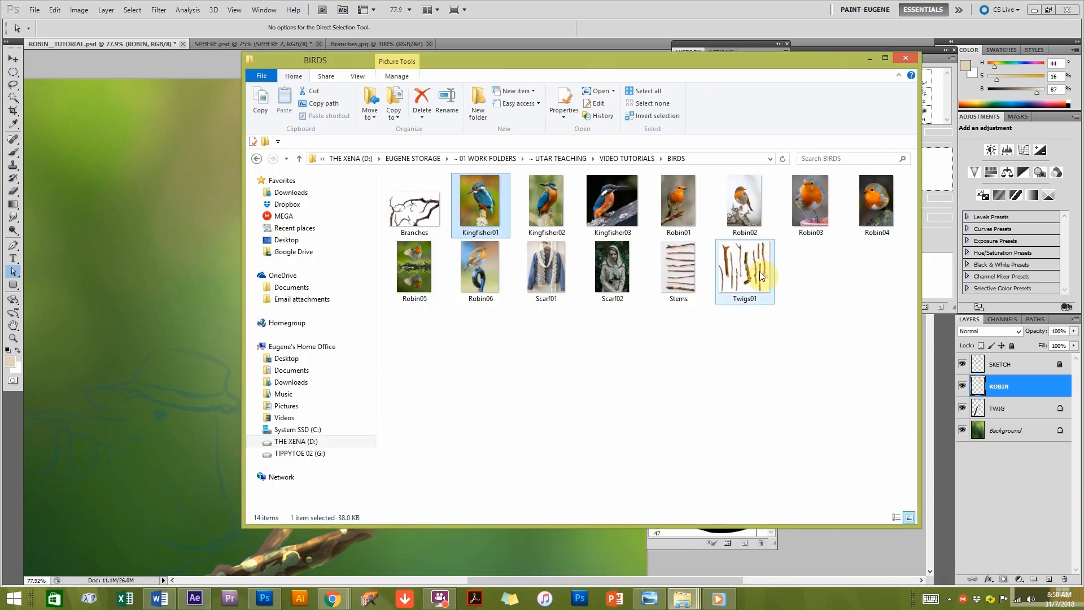
click(679, 208)
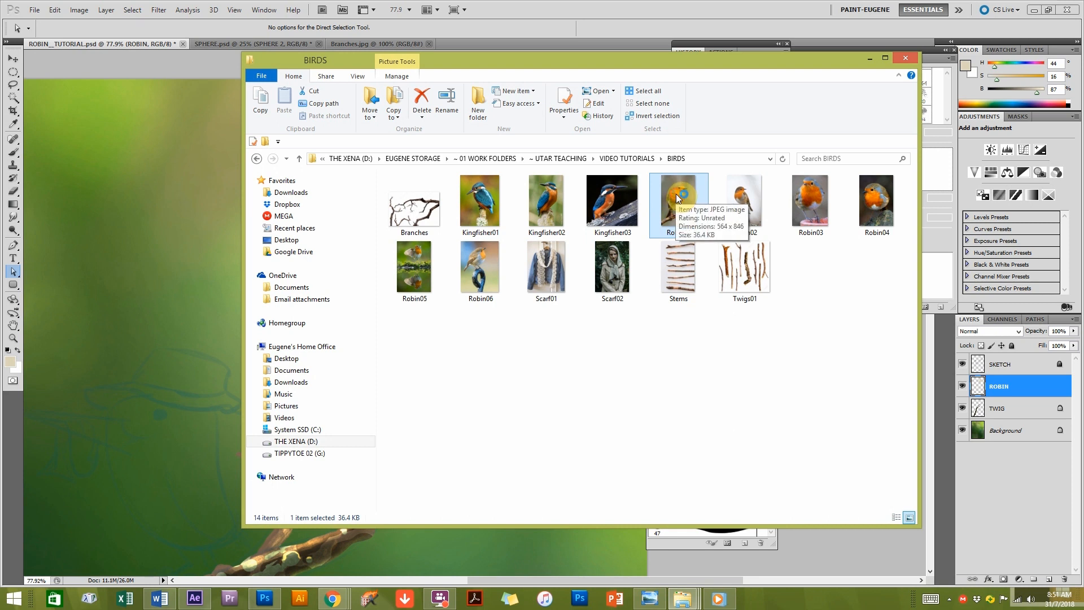
drag(676, 195, 187, 224)
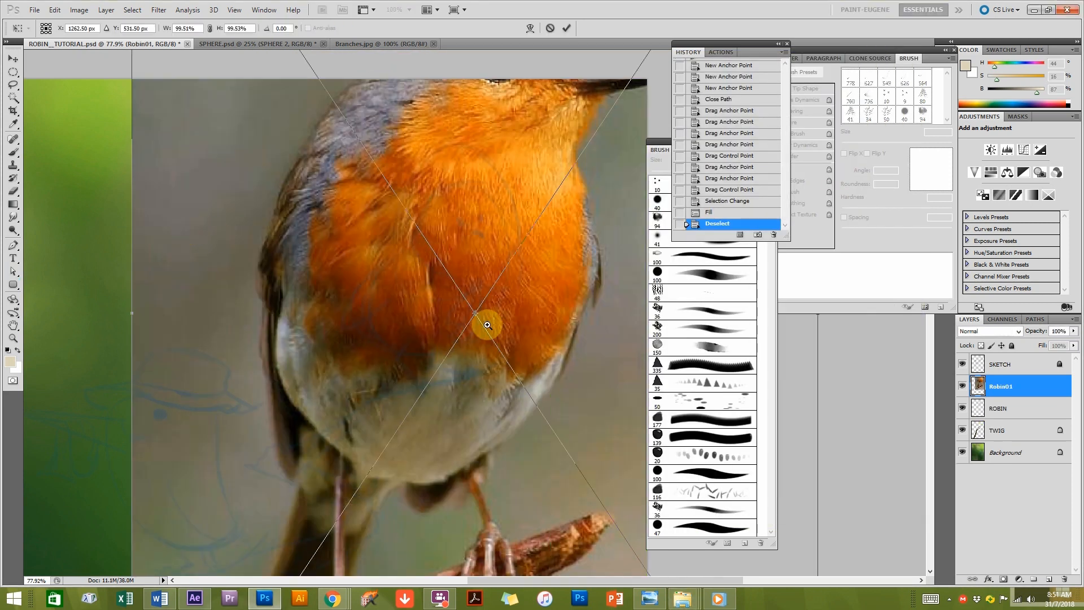
Scale down the placed Robin01 photo, position it to the left of the filled robin body, and lock its layer.
key(ctrl+minus)
key(ctrl+minus)
key(ctrl+minus)
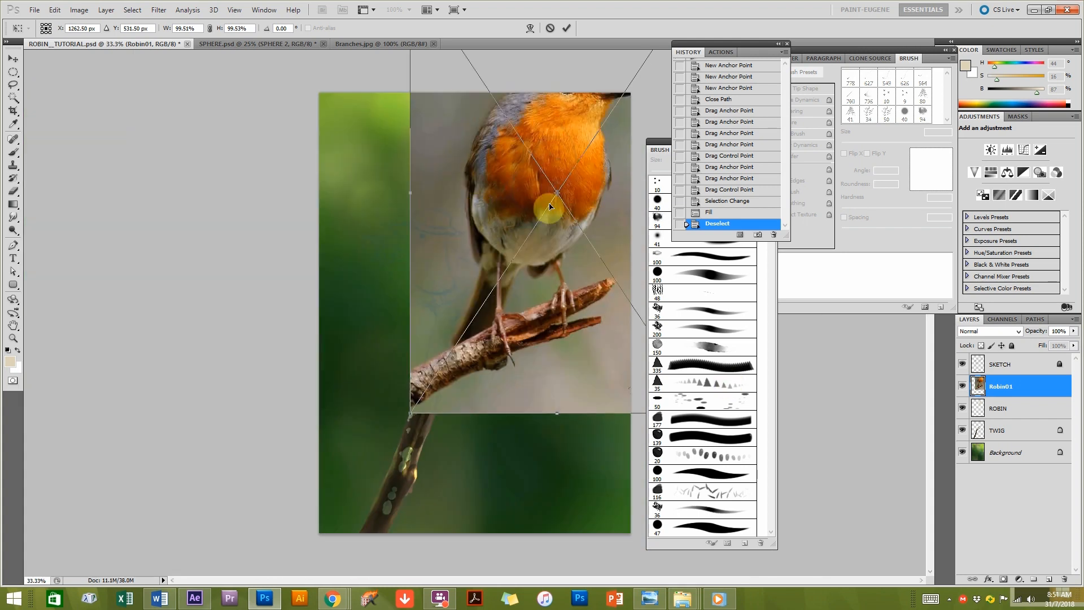
drag(408, 415, 537, 236)
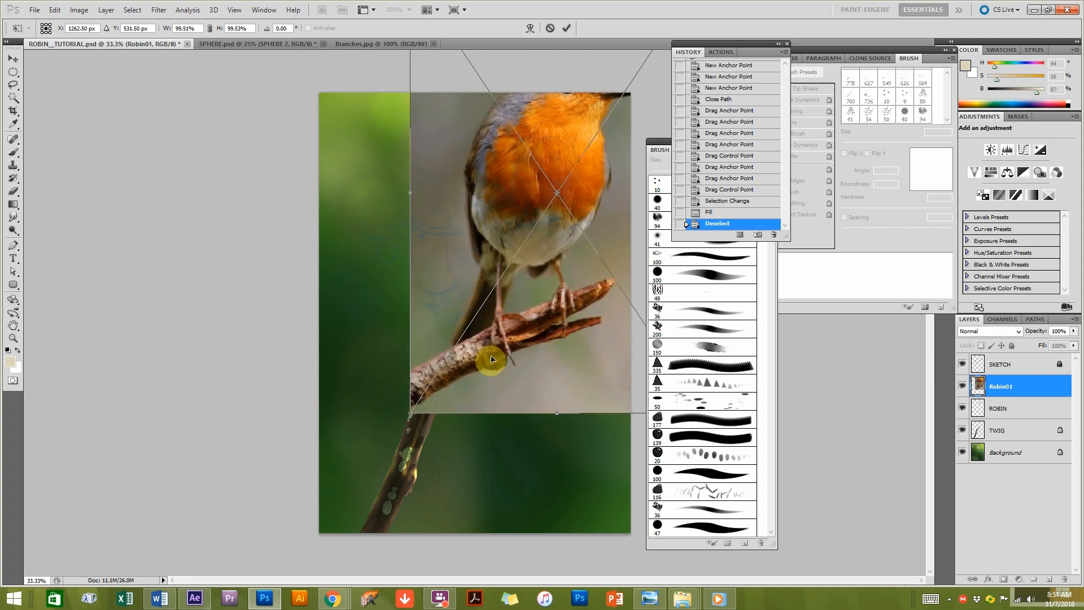
drag(410, 414, 581, 205)
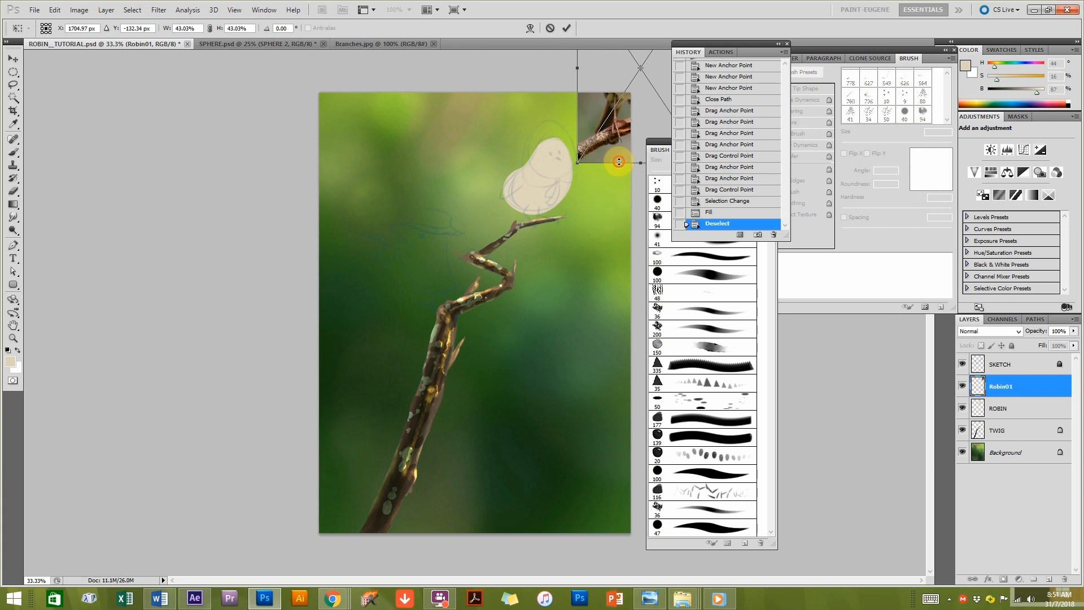
drag(621, 144, 384, 254)
drag(464, 192, 460, 194)
key(Return)
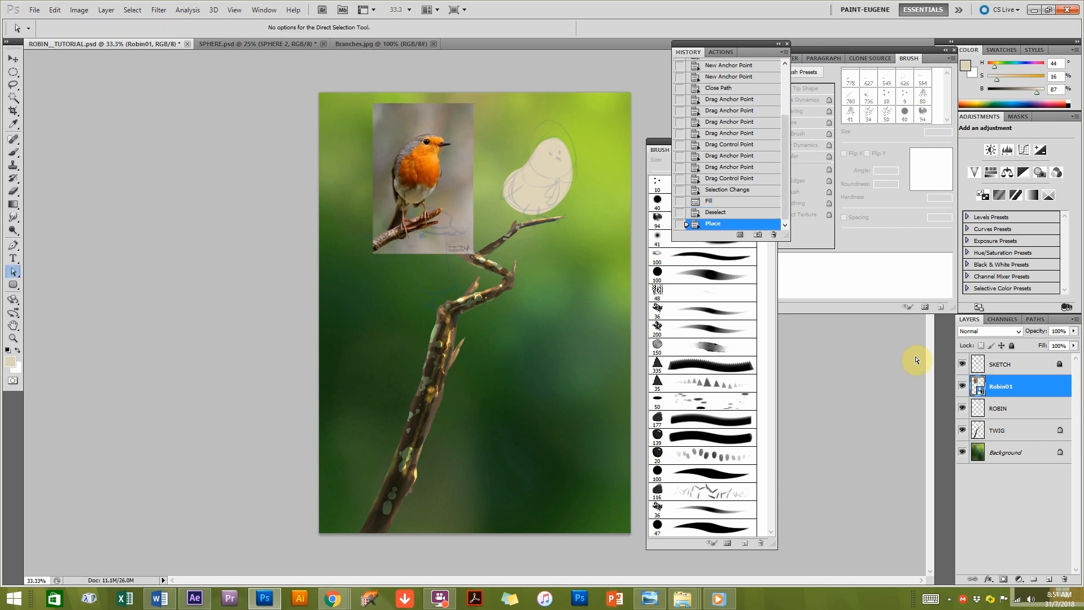
click(1011, 345)
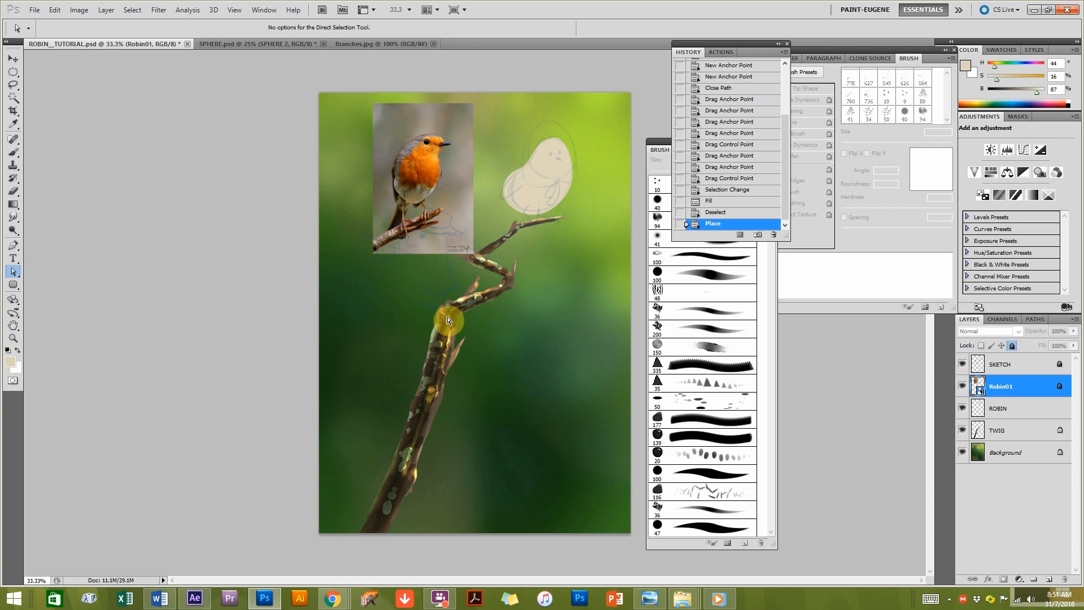
Examine the placed robin reference, browse the bird photos from Robin02 to Kingfisher03 in Windows Photo Viewer, and return to Photoshop.
ctrl+click(513, 201)
ctrl+click(513, 201)
drag(513, 200, 415, 295)
drag(445, 252, 447, 281)
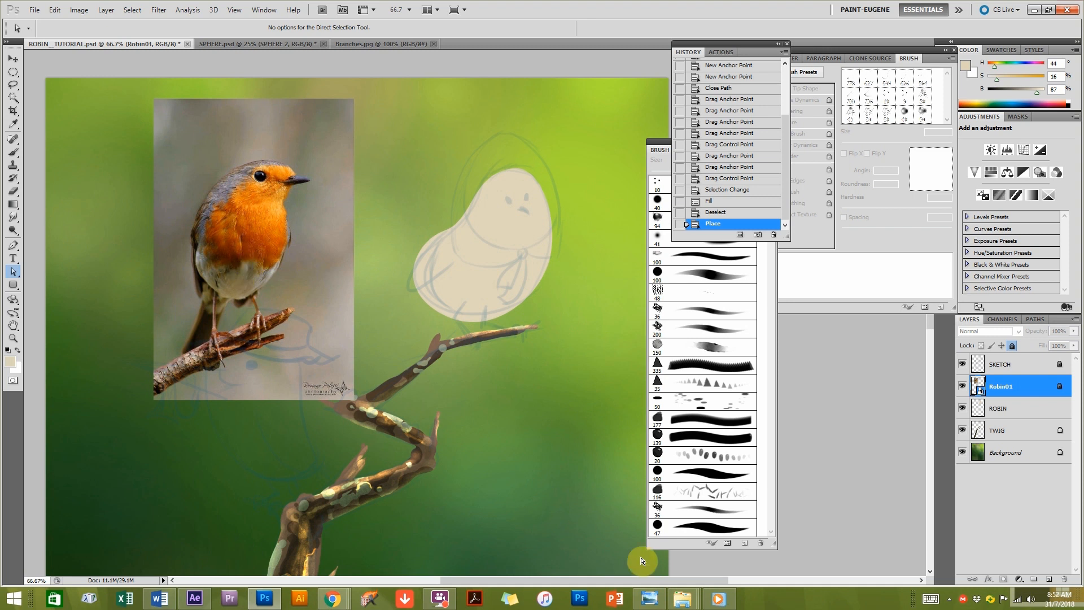
click(648, 600)
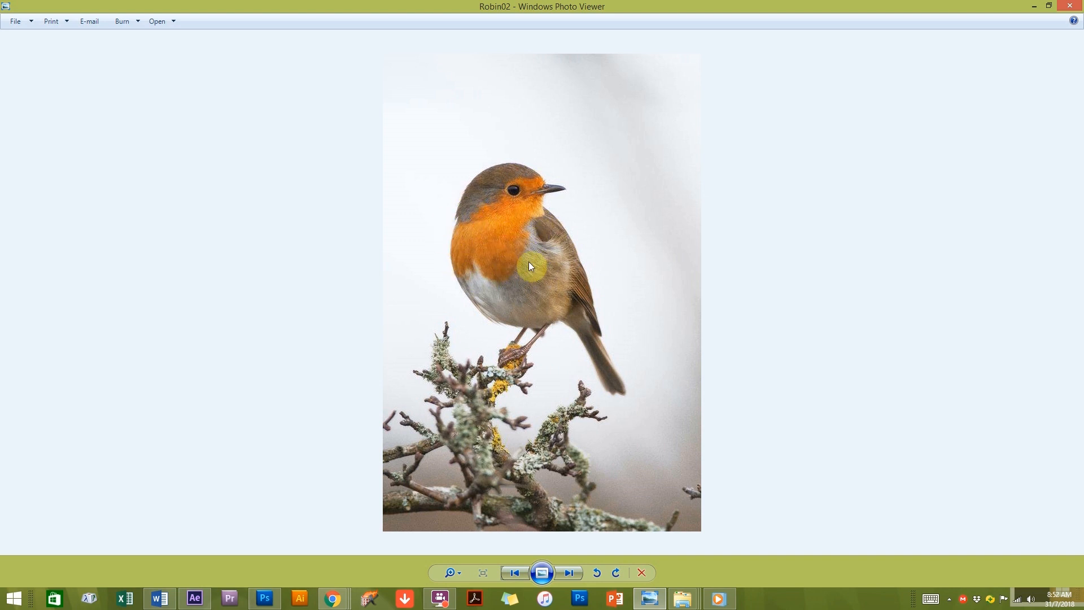
click(523, 571)
click(523, 571)
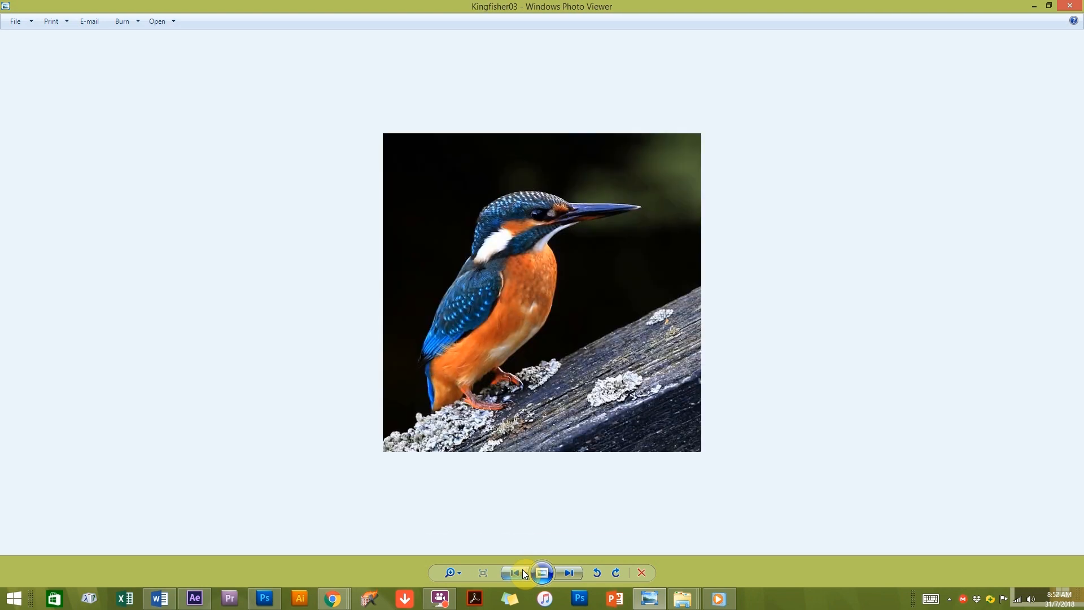
click(523, 571)
click(521, 573)
click(519, 573)
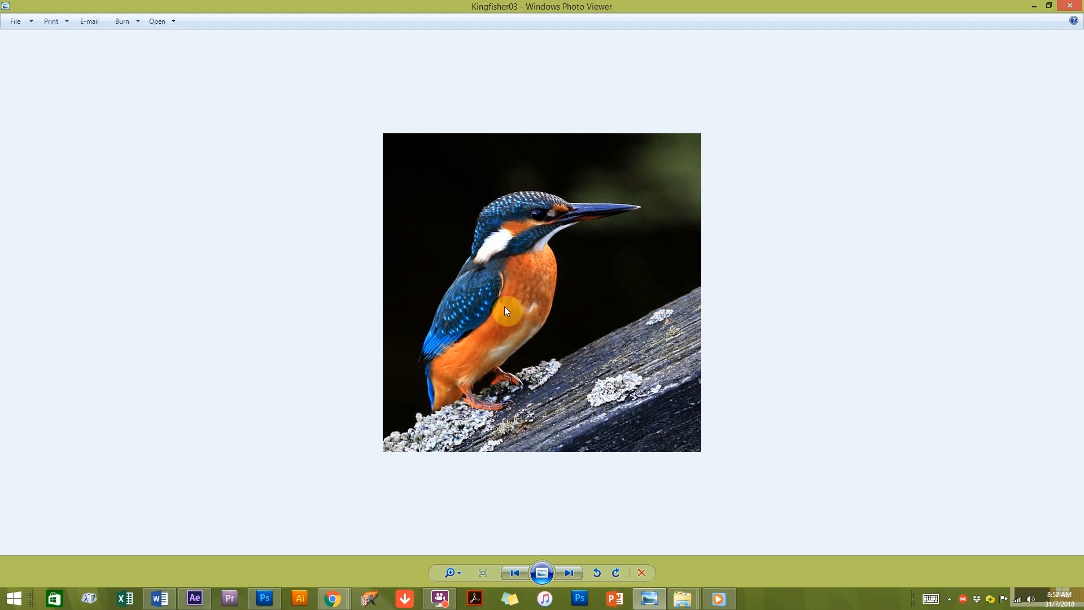
click(1036, 8)
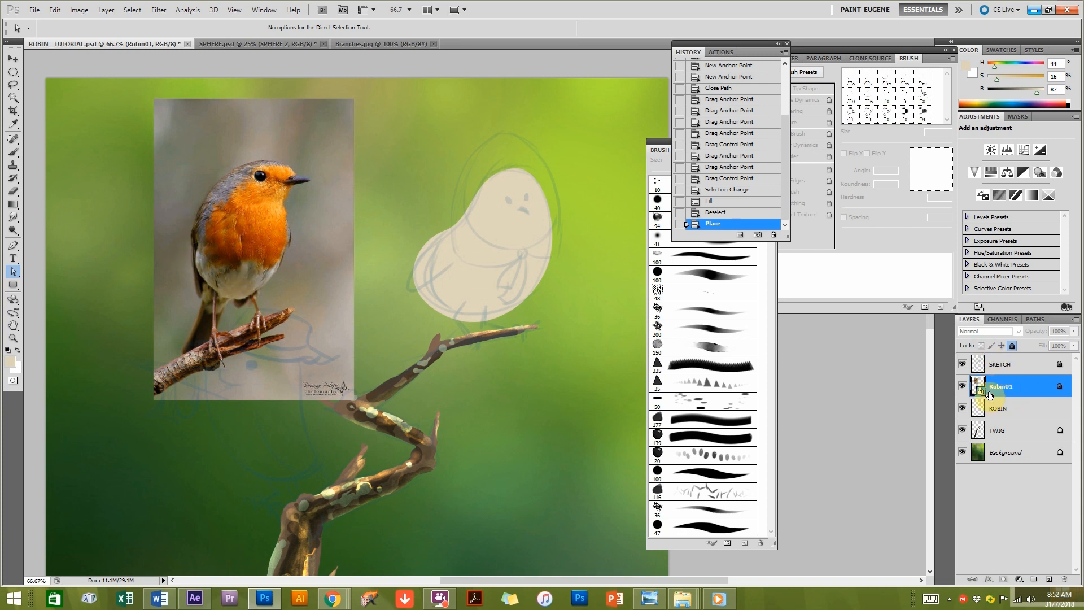
Lock the ROBIN layer's transparent pixels and fill the body with grey-brown sampled from the photo robin's head.
click(994, 407)
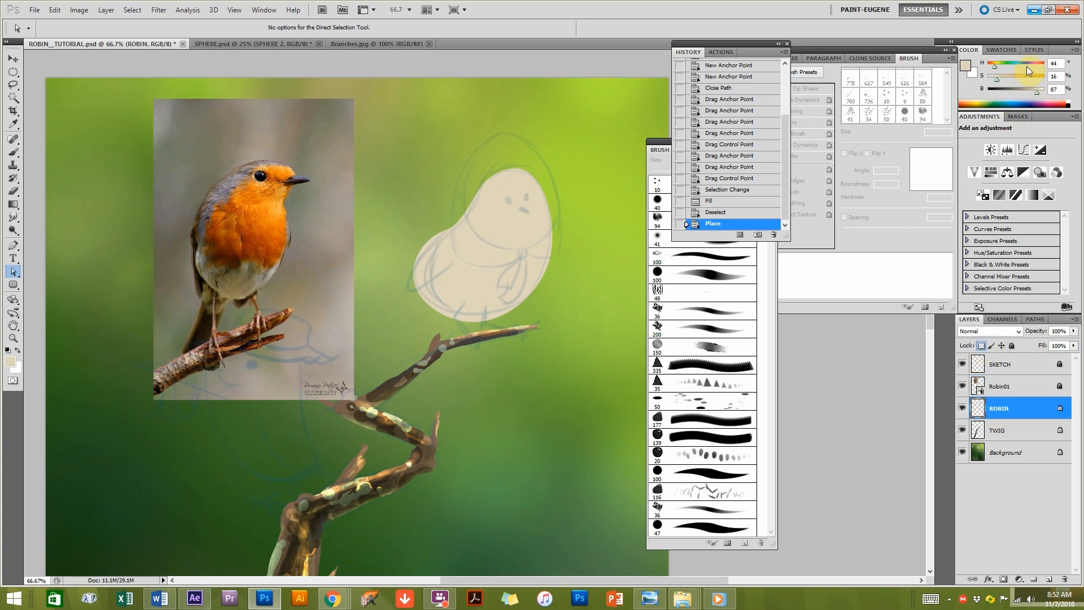
key(b)
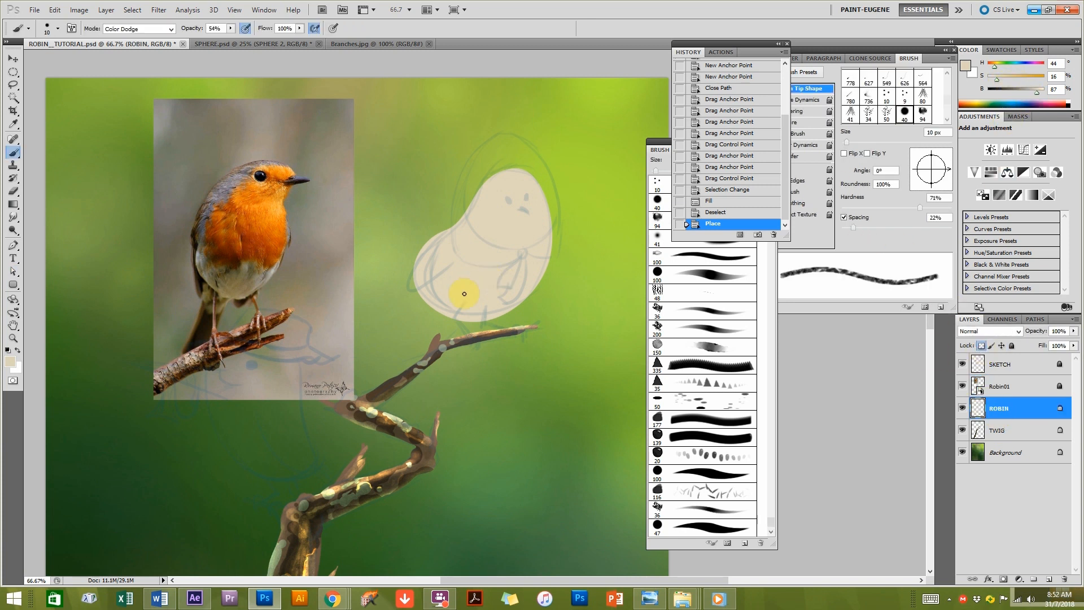
alt+click(224, 178)
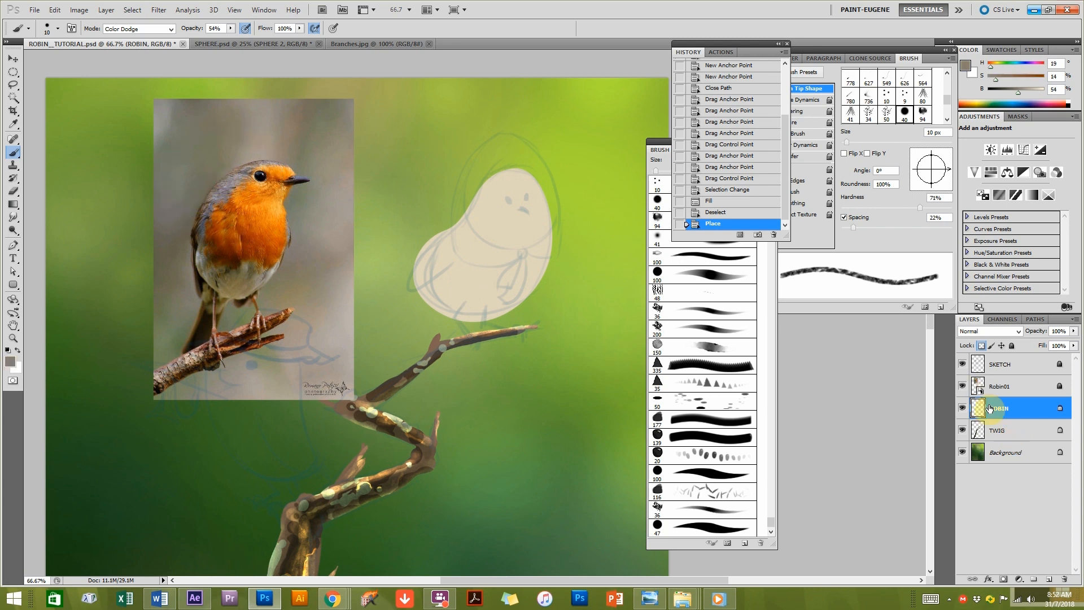
key(alt+BackSpace)
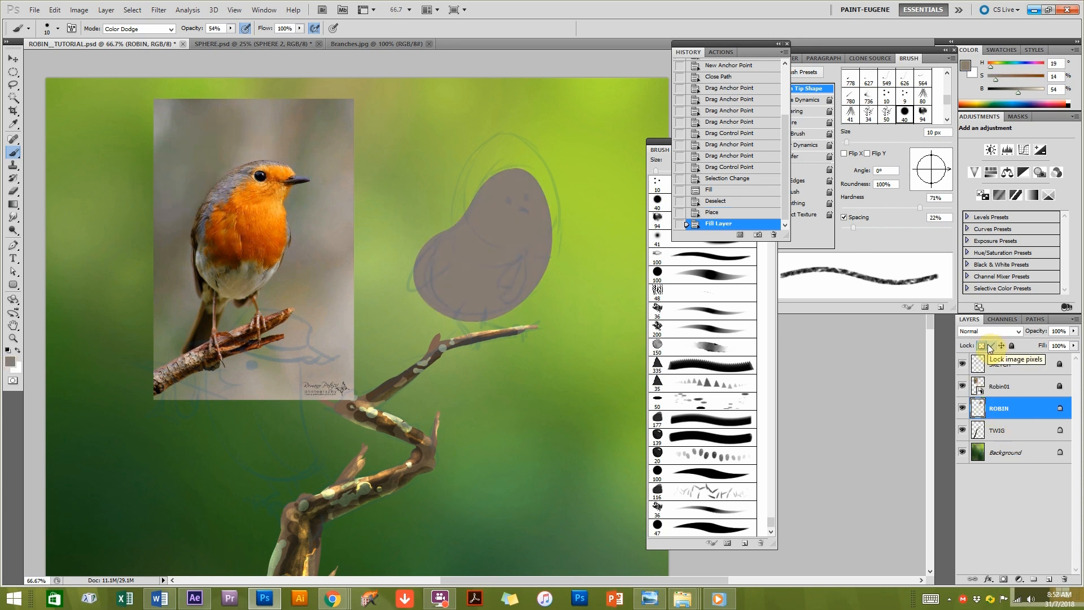
Adjust the fill colour's brightness to 67% and refill the robin body with the lighter grey-brown.
drag(1026, 88, 1032, 89)
key(alt+BackSpace)
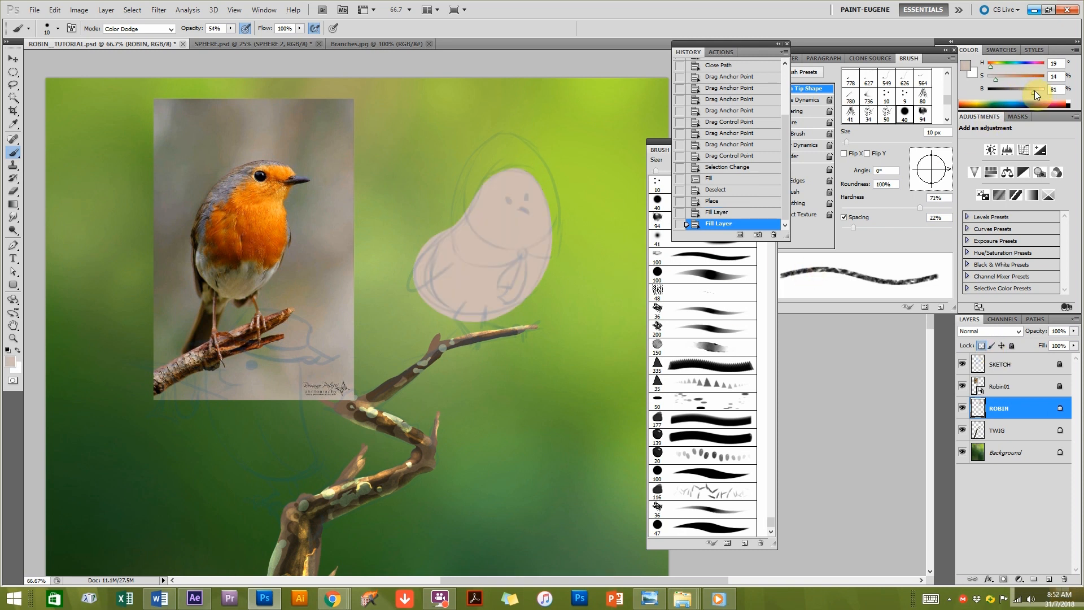
key(alt+BackSpace)
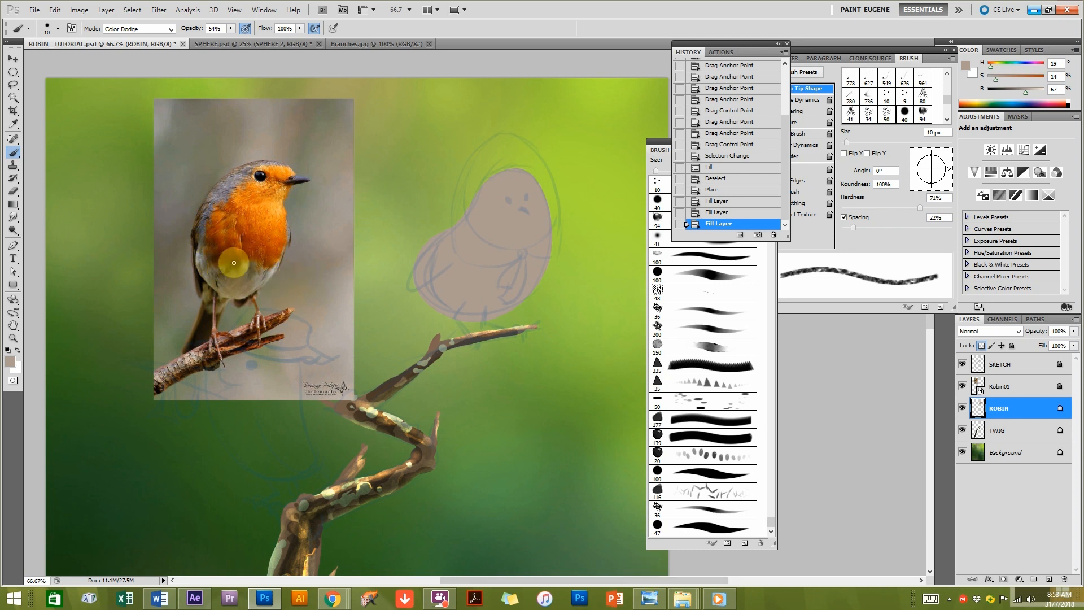
Compare the belly and breast colours in the Robin02, Robin03 and Robin04 photos in Windows Photo Viewer, and return to Photoshop.
click(650, 603)
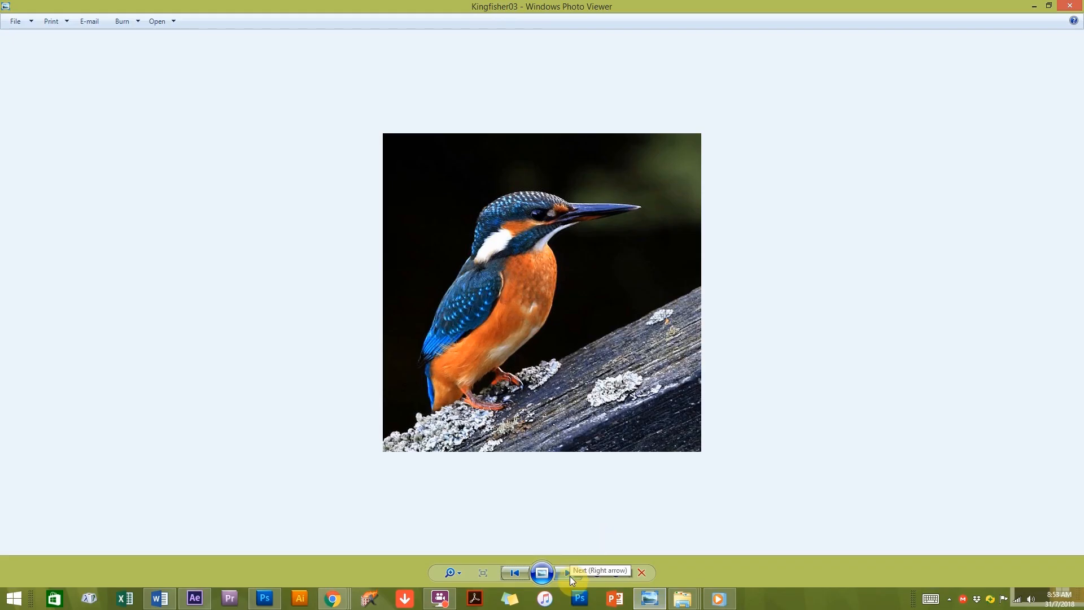
click(570, 576)
click(570, 575)
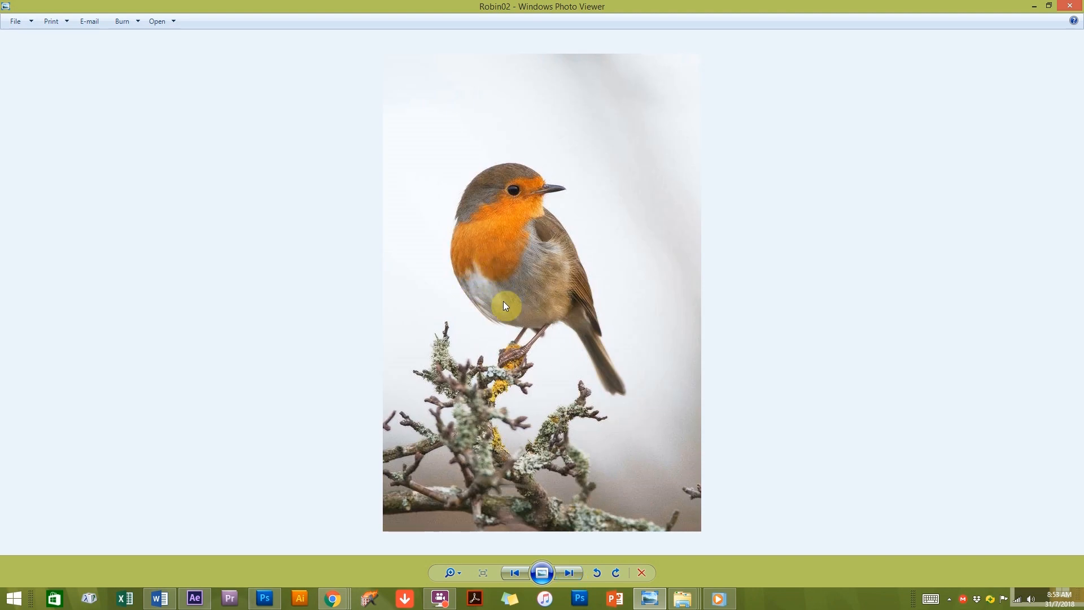
click(575, 572)
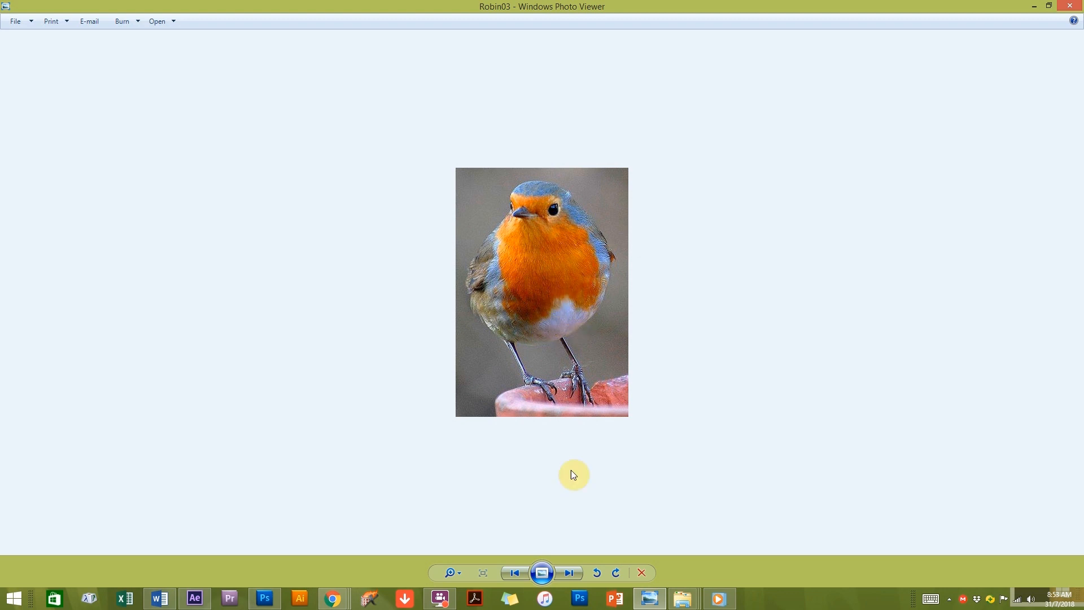
click(576, 571)
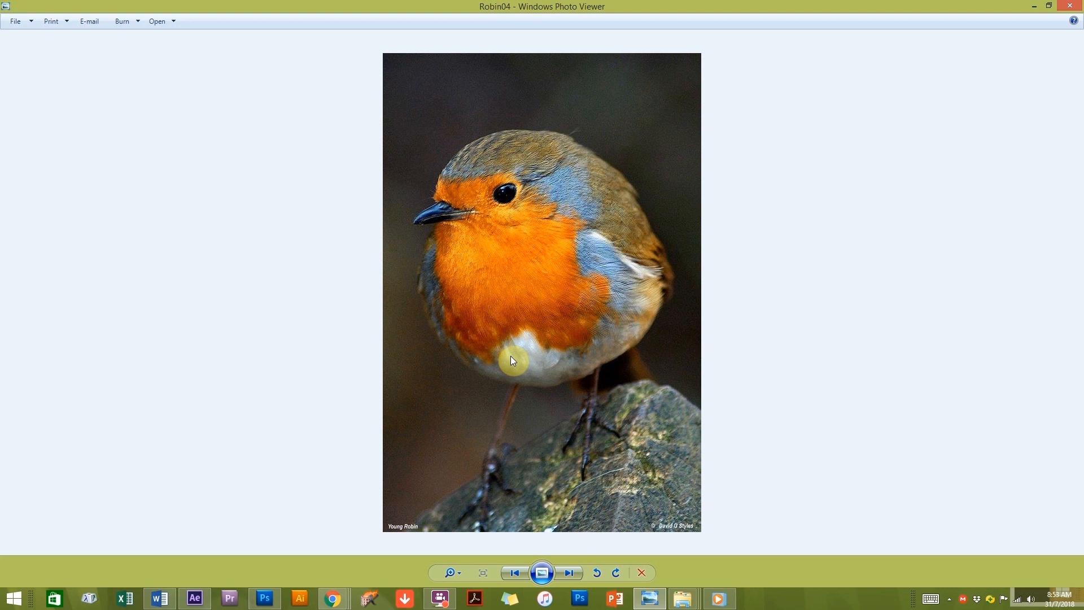
click(266, 597)
Sample the orange of the photo robin's breast (H 27, S 93, B 78) as the Brush tool's colour.
scroll(496, 278, up, 1)
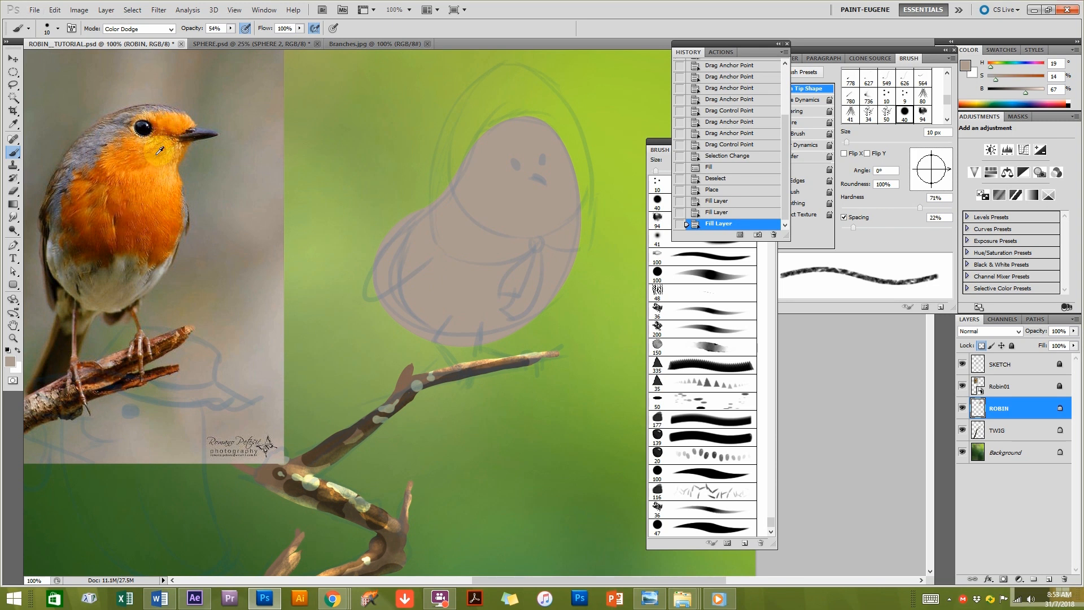
alt+click(145, 197)
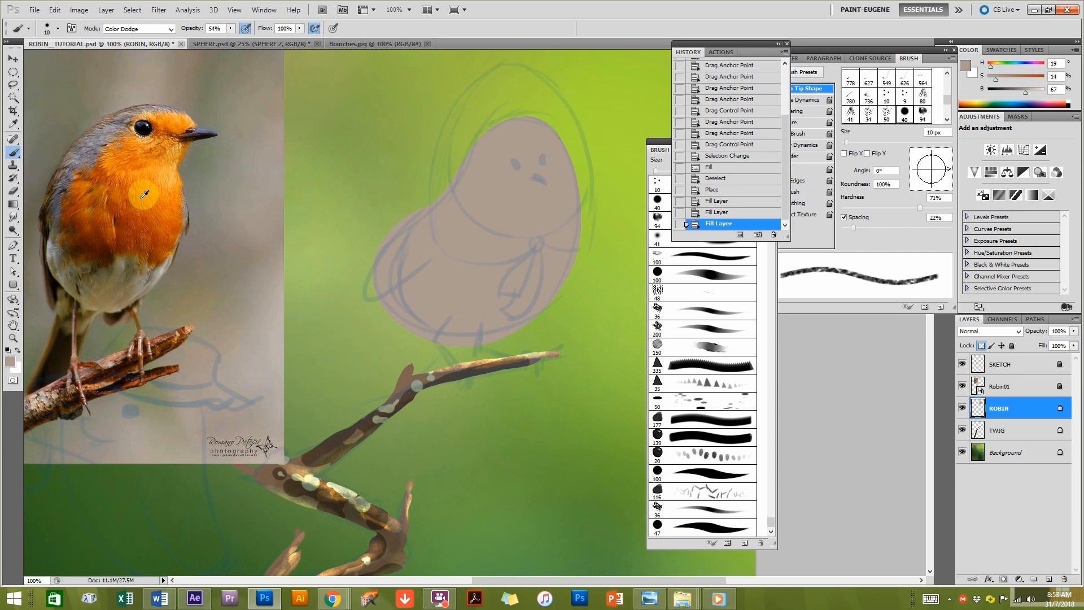
alt+click(140, 202)
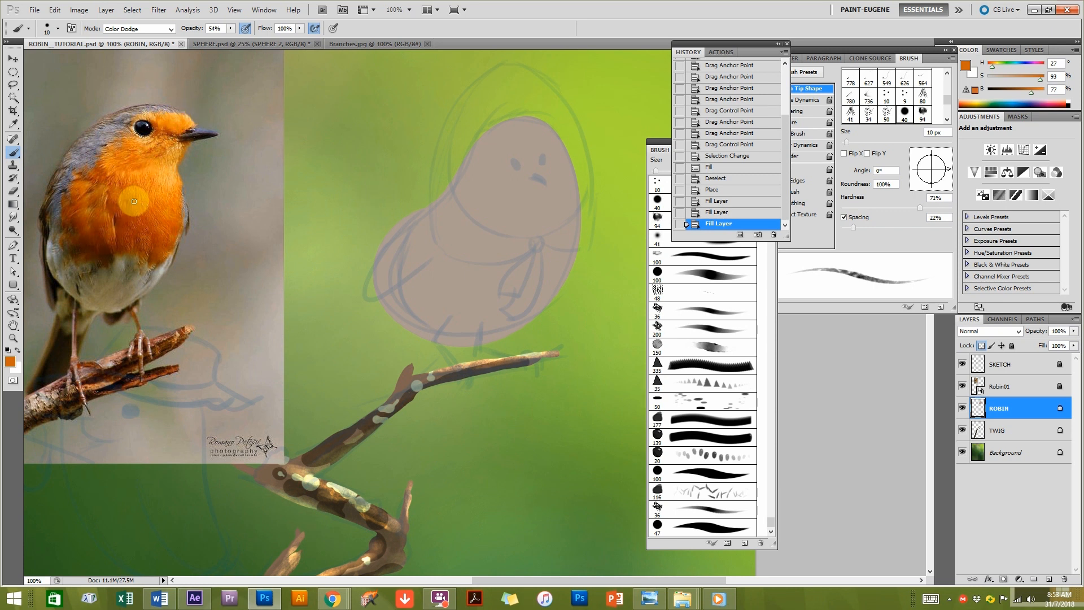
alt+click(139, 203)
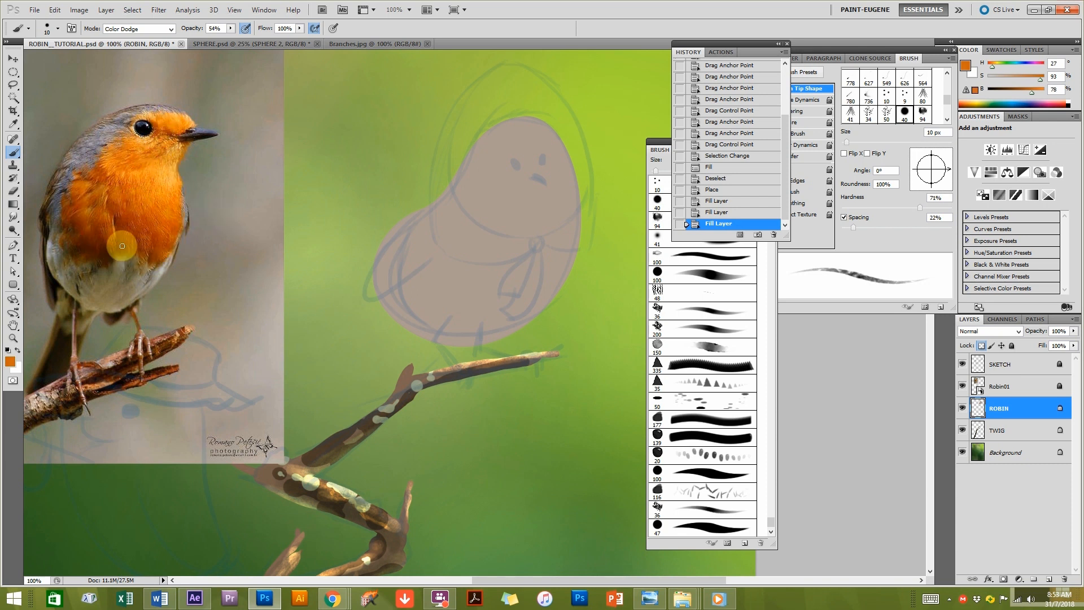
key(bracketleft)
key(bracketright)
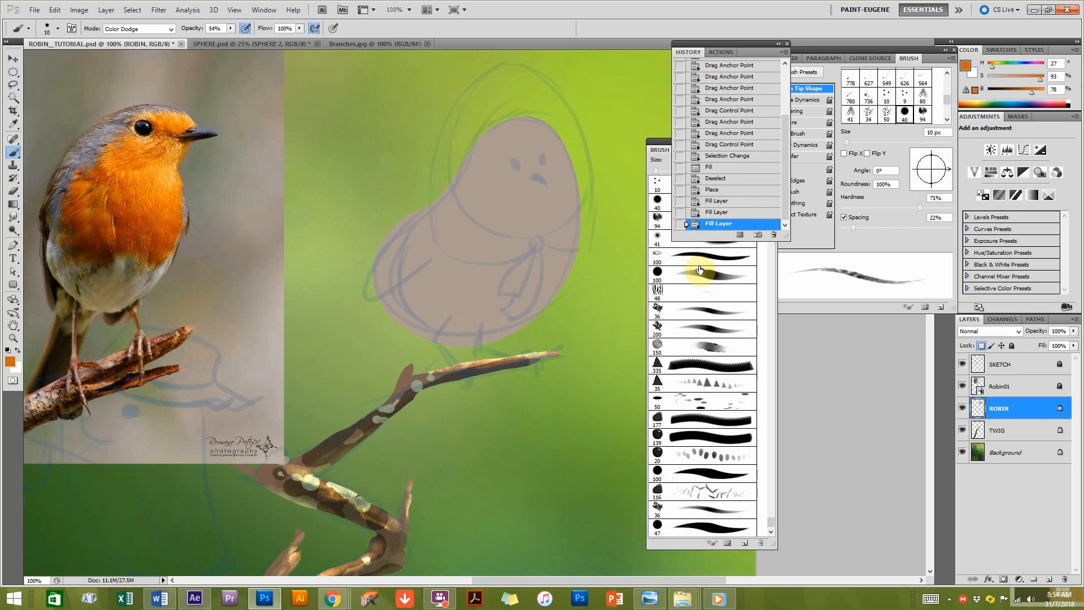
Choose the textured 40 px brush preset, enlarge it to 50 px and set its blending mode to Normal.
mouse_move(671, 137)
mouse_down()
mouse_move(679, 150)
mouse_move(802, 151)
mouse_up()
click(816, 208)
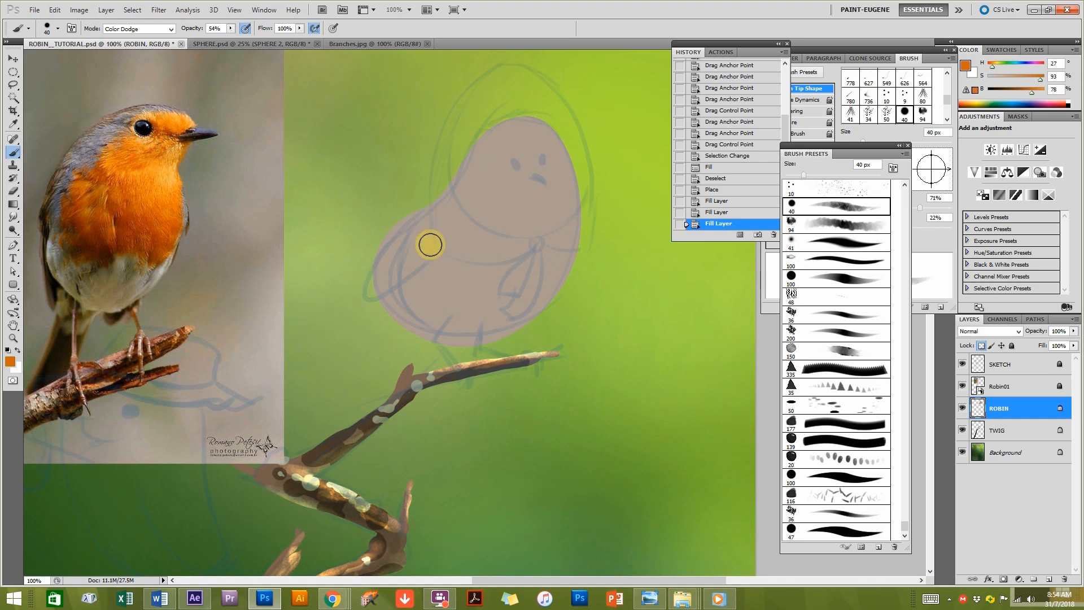
key(bracketright)
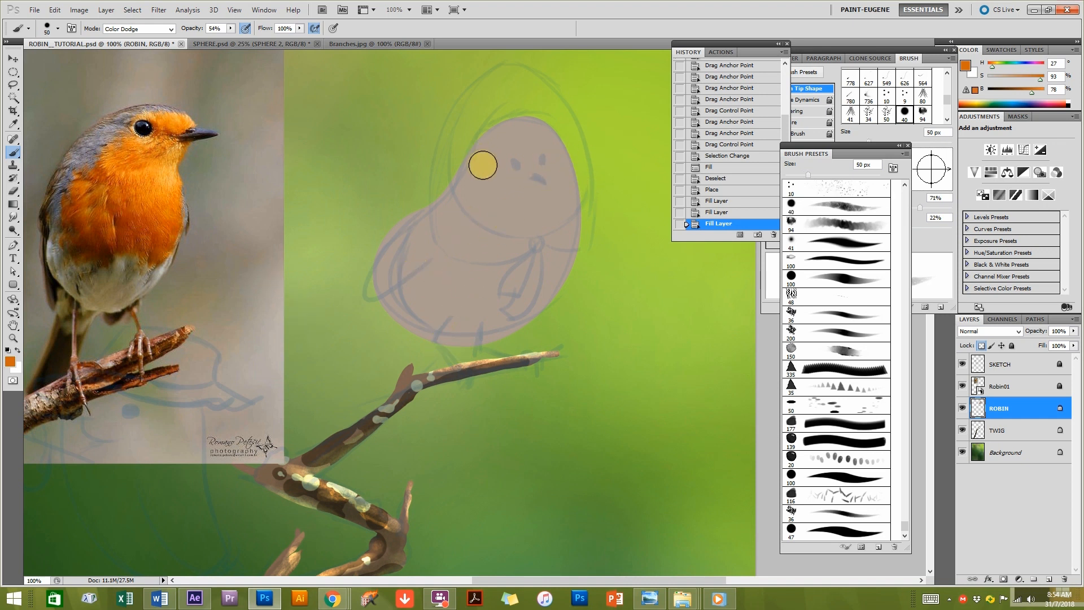
click(511, 163)
click(135, 29)
click(130, 36)
Block in the robin's eye area with orange, including a brighter tone sampled from the photo's breast (H 31, S 91, B 90).
click(511, 167)
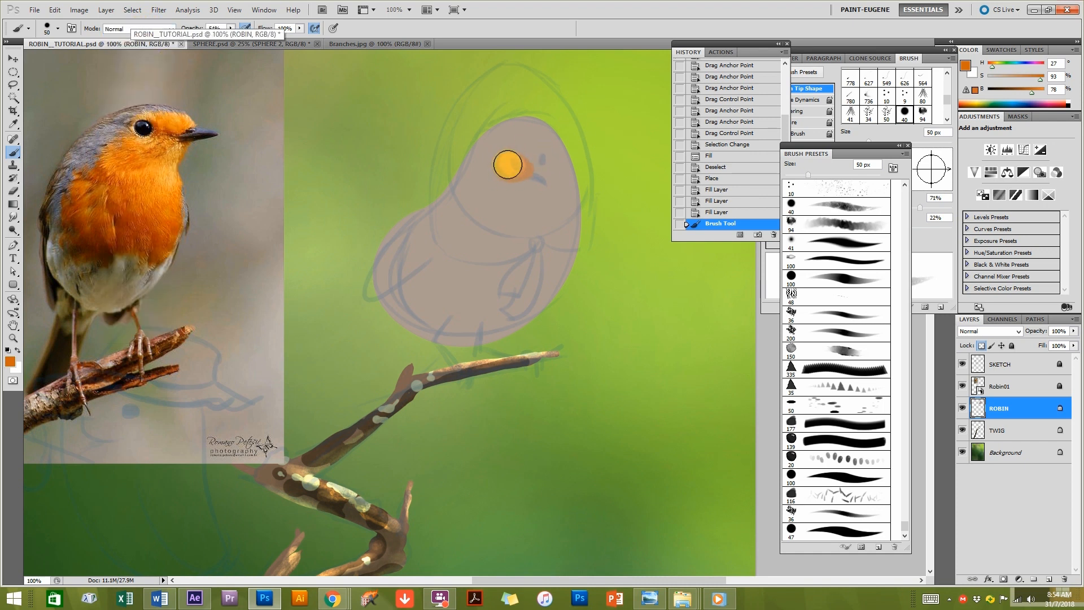
alt+click(510, 192)
drag(513, 162, 506, 162)
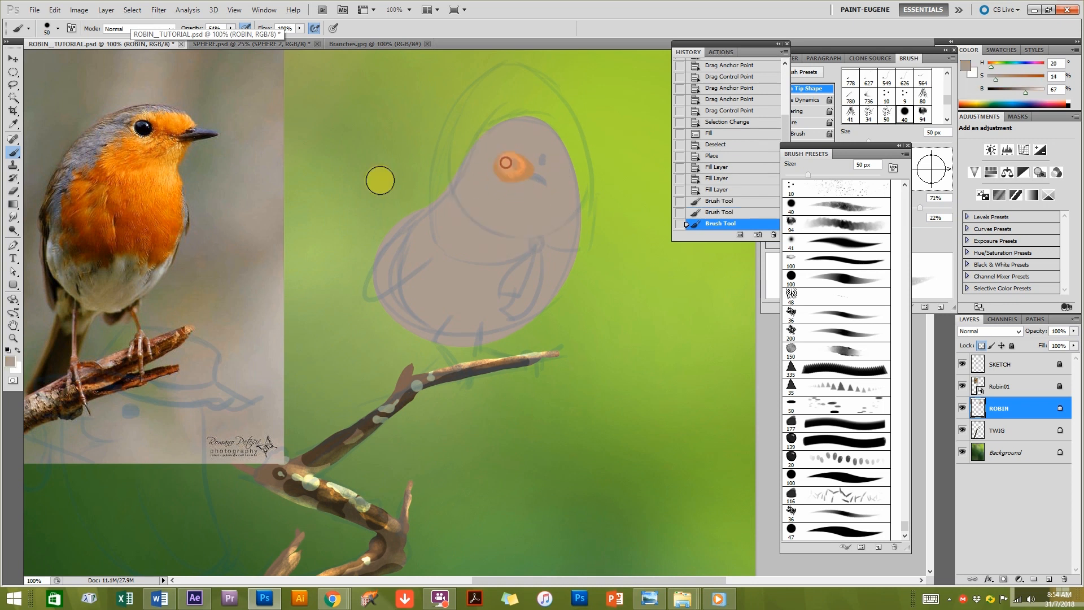
alt+click(142, 189)
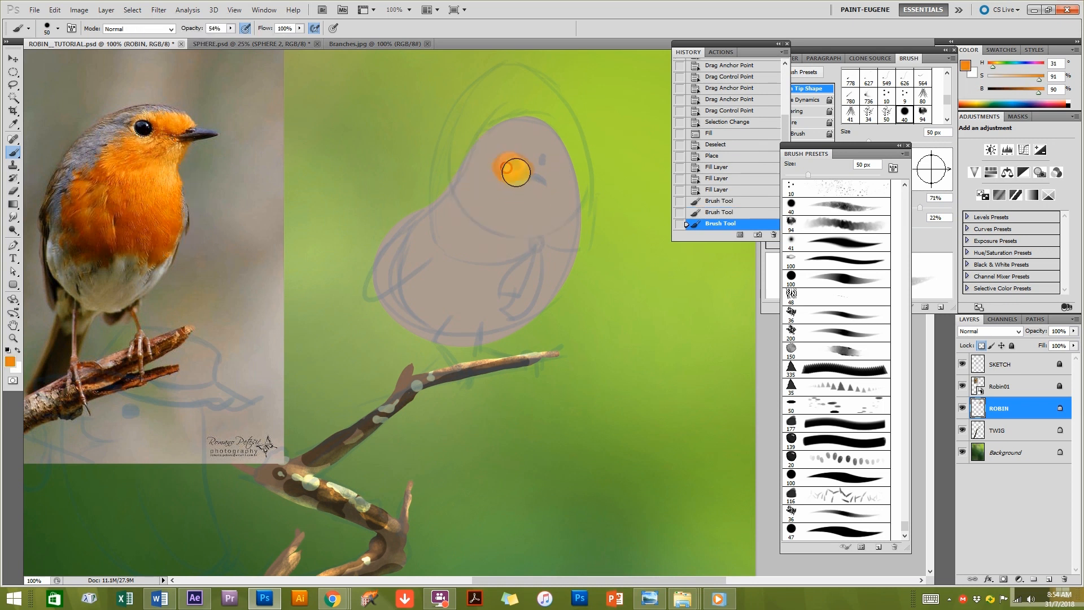
drag(505, 165, 545, 165)
Set the brush to 100% opacity without pen-pressure opacity control and paint the robin's face and breast solid orange.
click(231, 28)
click(258, 39)
click(245, 28)
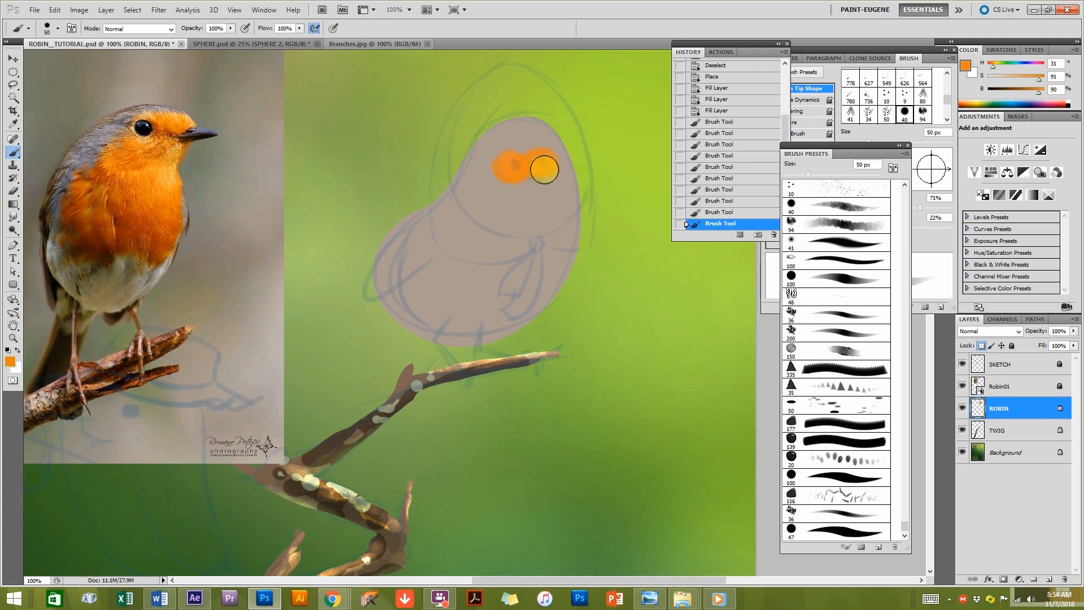
mouse_move(545, 157)
mouse_down()
mouse_move(521, 163)
mouse_move(538, 181)
mouse_move(543, 165)
mouse_move(507, 155)
mouse_move(490, 169)
mouse_move(508, 179)
mouse_move(550, 167)
mouse_move(553, 183)
mouse_move(548, 170)
mouse_move(566, 180)
mouse_move(572, 220)
mouse_move(496, 189)
mouse_move(494, 175)
mouse_move(495, 203)
mouse_move(472, 230)
mouse_move(476, 290)
mouse_move(474, 227)
mouse_move(471, 275)
mouse_move(532, 278)
mouse_move(471, 290)
mouse_move(515, 270)
mouse_move(549, 282)
mouse_move(568, 272)
mouse_move(568, 242)
mouse_move(543, 192)
mouse_move(499, 223)
mouse_move(471, 263)
mouse_move(490, 266)
mouse_move(528, 205)
mouse_move(513, 186)
mouse_move(508, 211)
mouse_move(471, 248)
mouse_move(543, 263)
mouse_move(541, 238)
mouse_move(556, 225)
mouse_move(542, 186)
mouse_move(485, 191)
mouse_move(450, 257)
mouse_move(452, 281)
mouse_move(479, 297)
mouse_move(503, 278)
mouse_move(564, 277)
mouse_up()
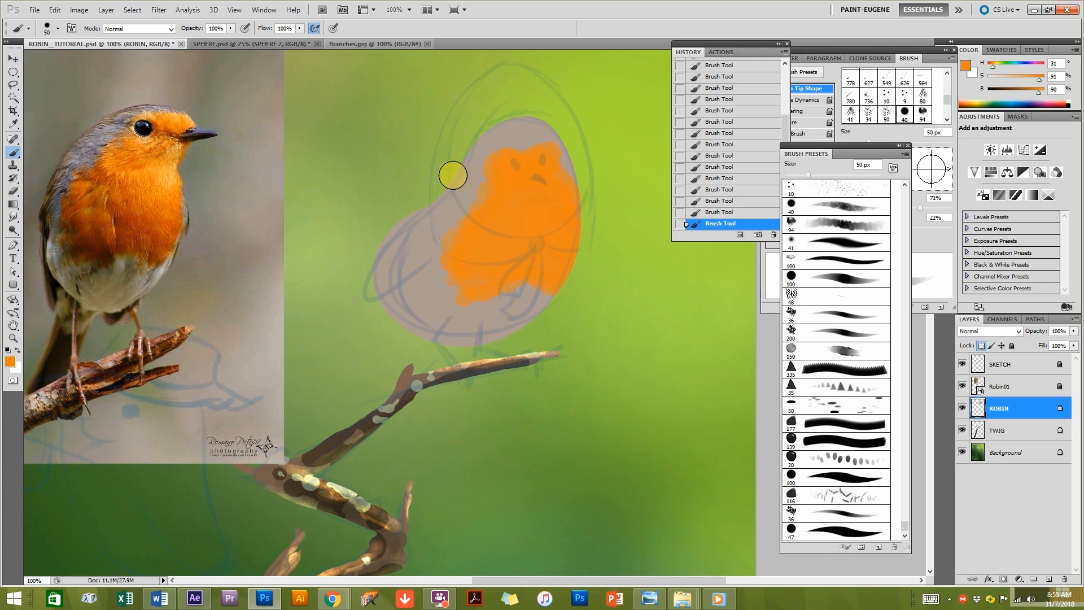
Paint the robin's belly below the orange breast with pale grey sampled from the photo's belly (H 77, S 7, B 74).
alt+click(124, 262)
mouse_move(124, 262)
mouse_down()
mouse_move(133, 273)
mouse_move(163, 262)
mouse_up()
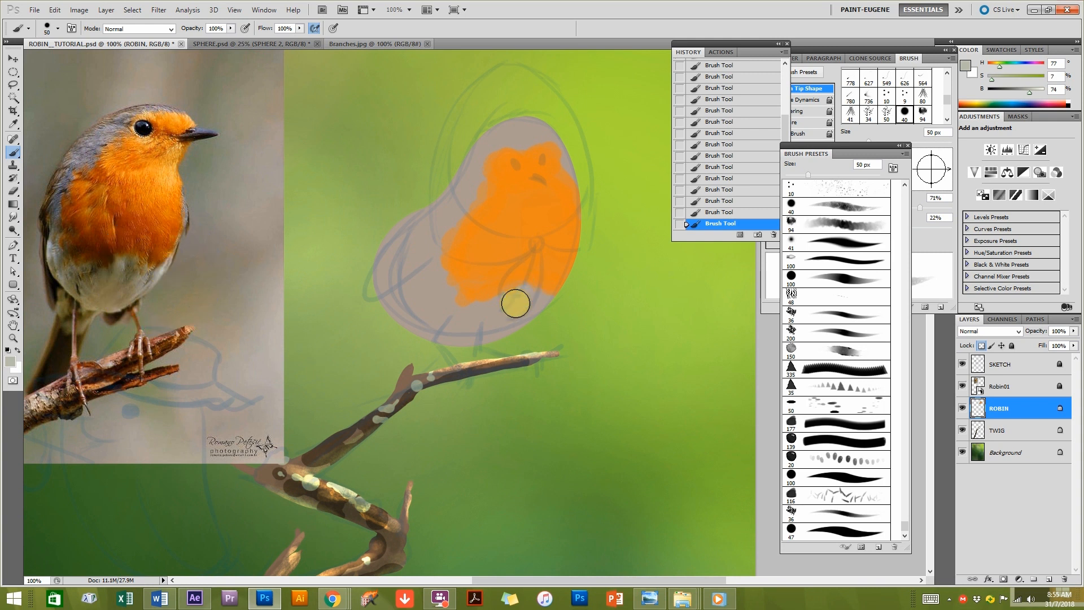
mouse_move(519, 298)
mouse_down()
mouse_move(531, 309)
mouse_move(530, 271)
mouse_move(499, 310)
mouse_move(495, 294)
mouse_move(471, 306)
mouse_move(462, 319)
mouse_move(478, 335)
mouse_move(436, 341)
mouse_move(462, 320)
mouse_move(448, 311)
mouse_move(523, 318)
mouse_up()
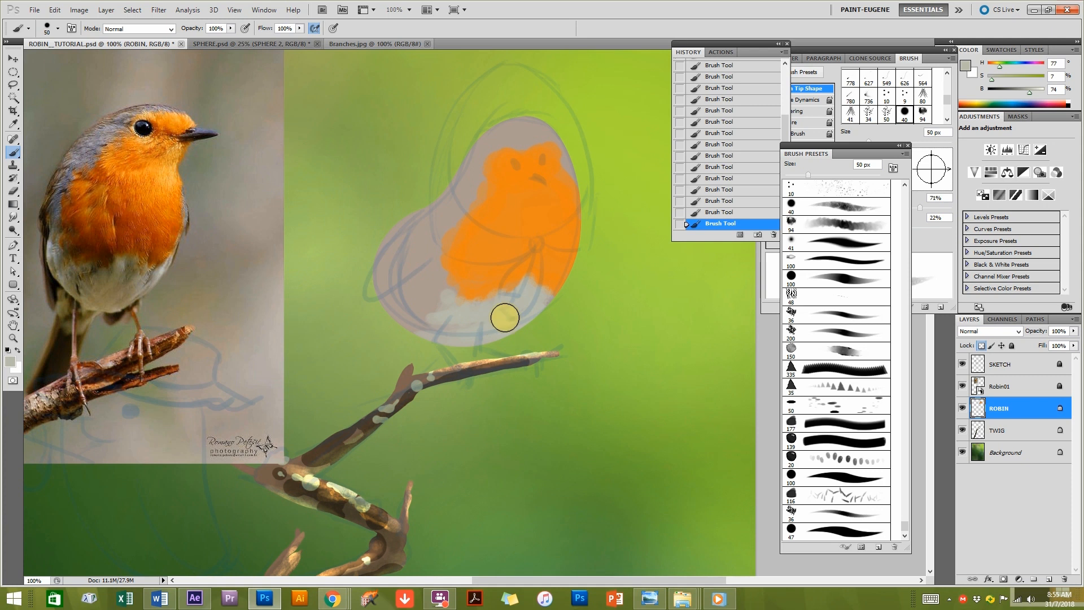
alt+click(540, 258)
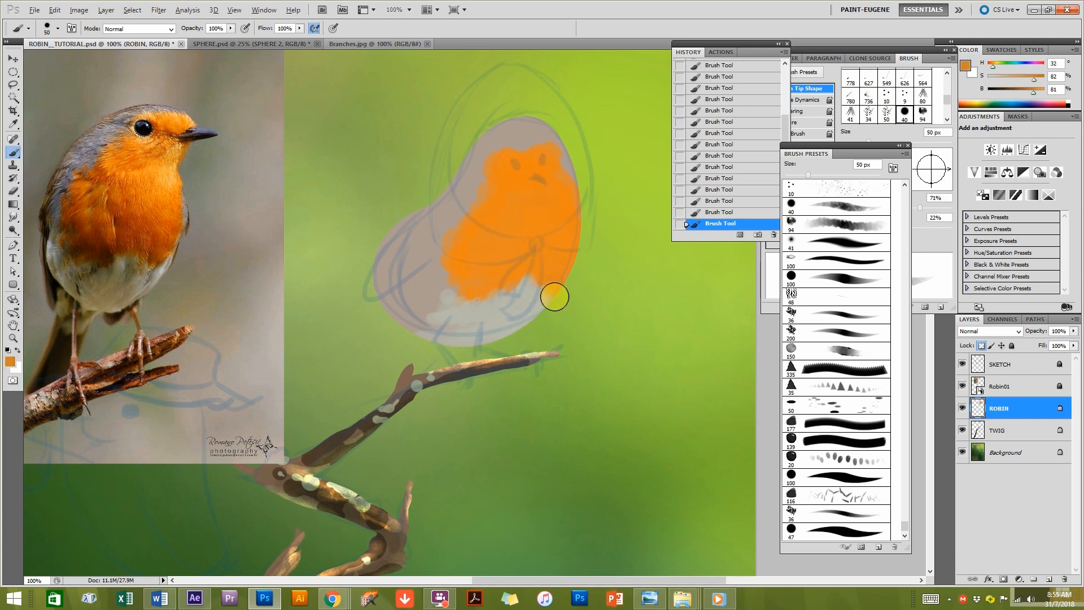
Sample grey from the photo robin's head and adjust it to a blue-grey of H 212, S 33, B 62.
alt+click(110, 126)
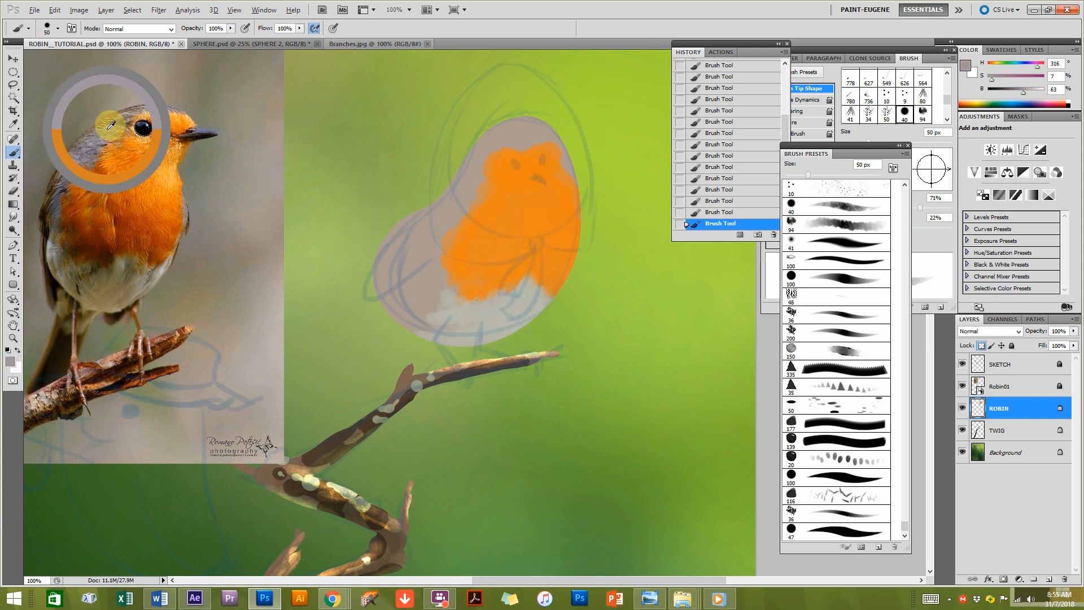
drag(112, 122, 73, 170)
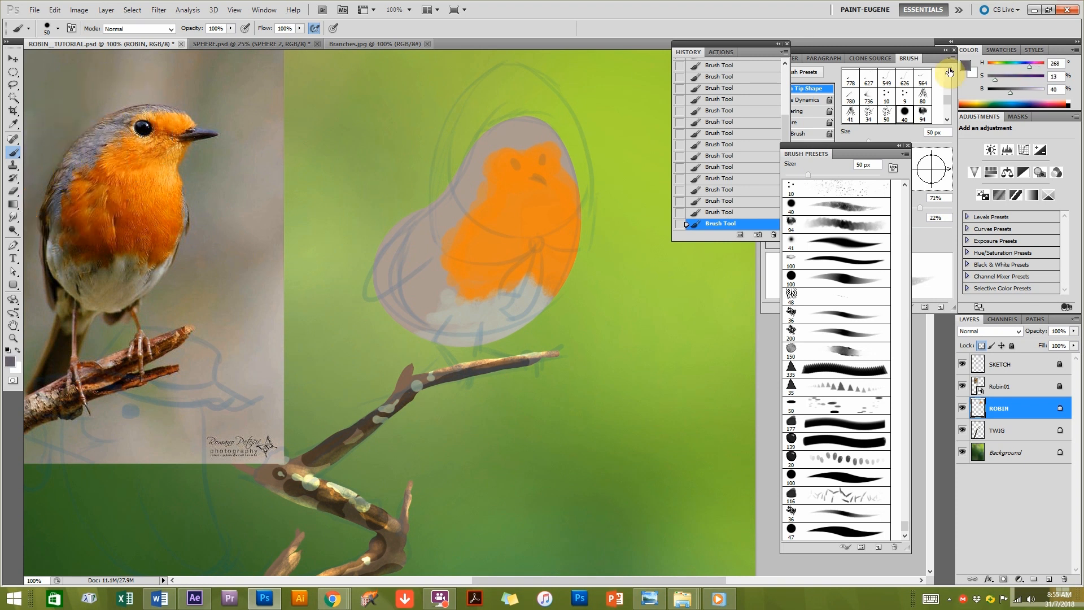
mouse_move(1021, 66)
mouse_down()
mouse_move(1015, 93)
mouse_move(1001, 77)
mouse_up()
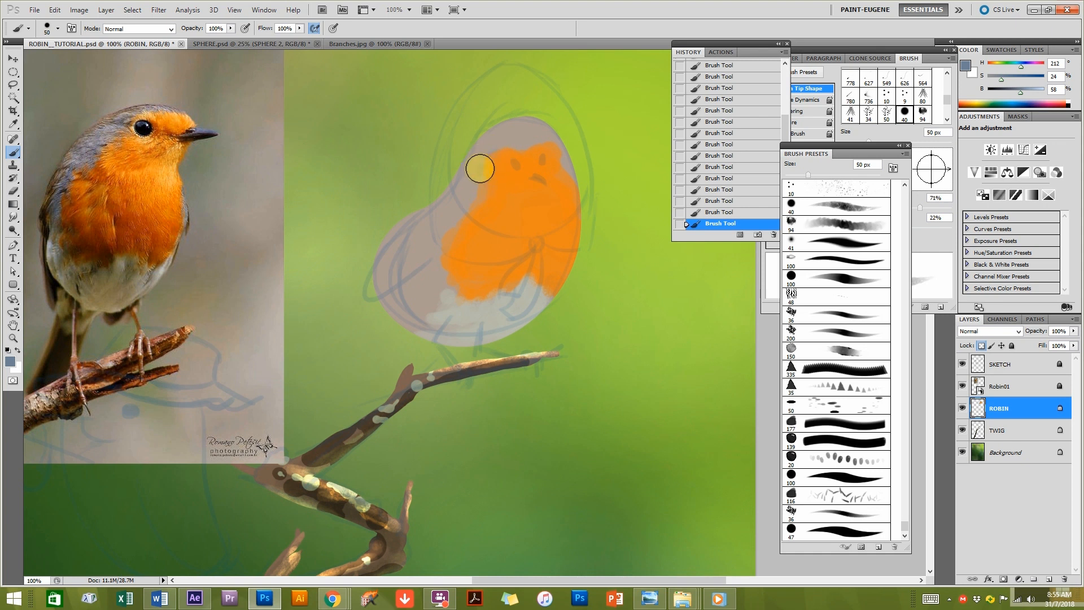
alt+click(88, 146)
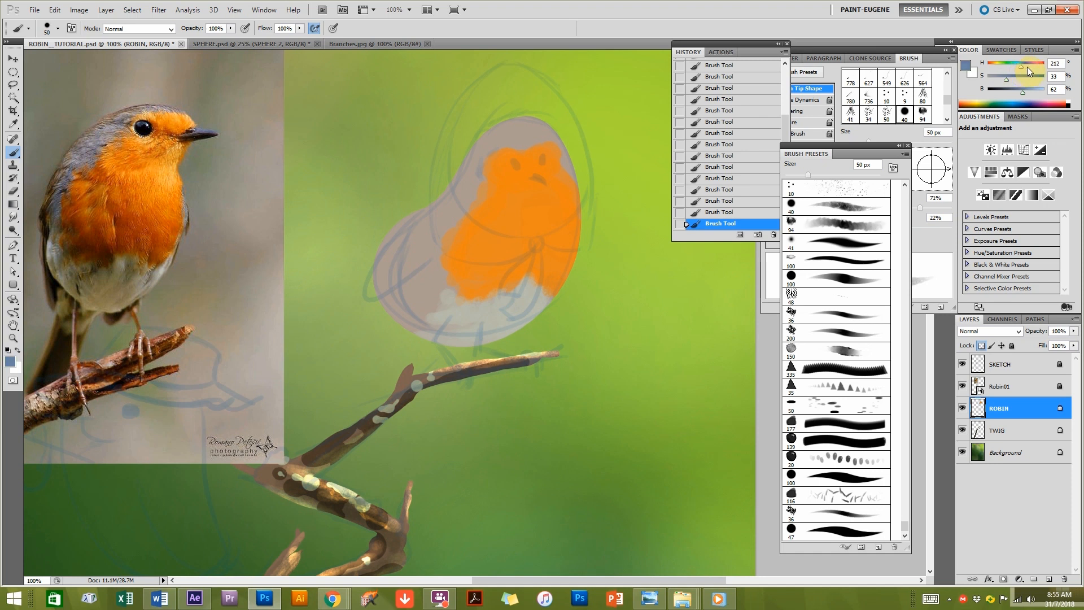
Paint blue-grey along the outer edge of the orange neck and breast and over the robin's crown.
mouse_move(486, 168)
mouse_down()
mouse_move(440, 244)
mouse_move(470, 197)
mouse_move(441, 224)
mouse_move(466, 196)
mouse_up()
drag(436, 243, 440, 254)
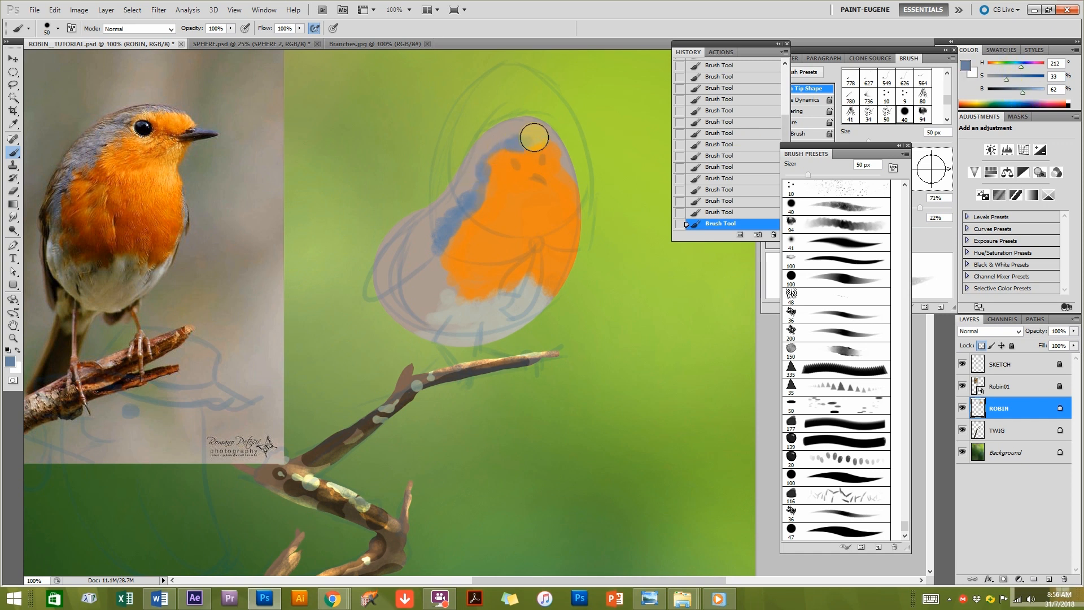
drag(491, 139, 513, 133)
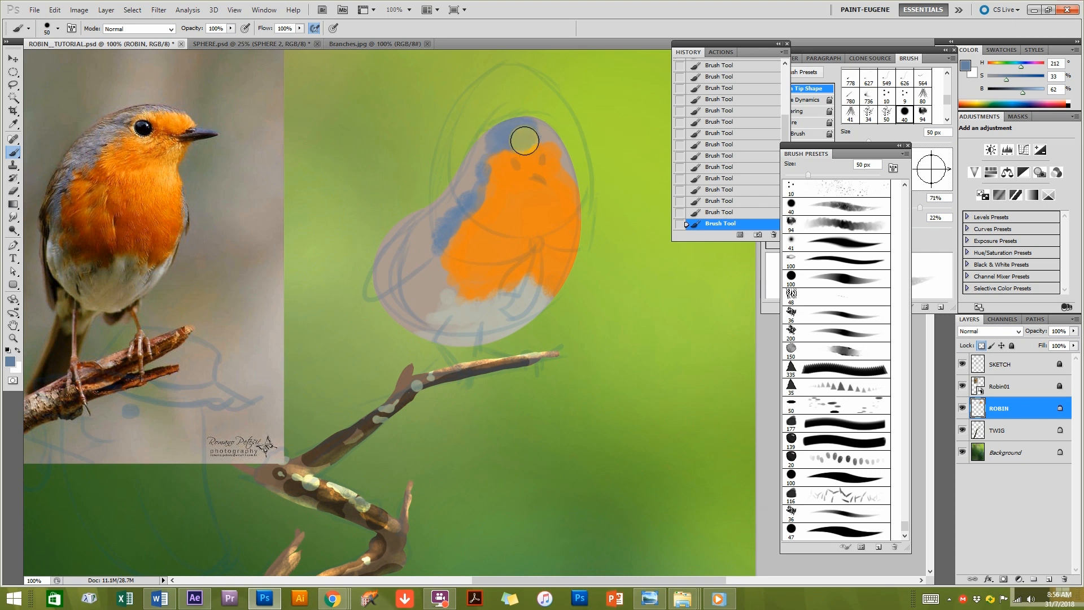
alt+click(564, 181)
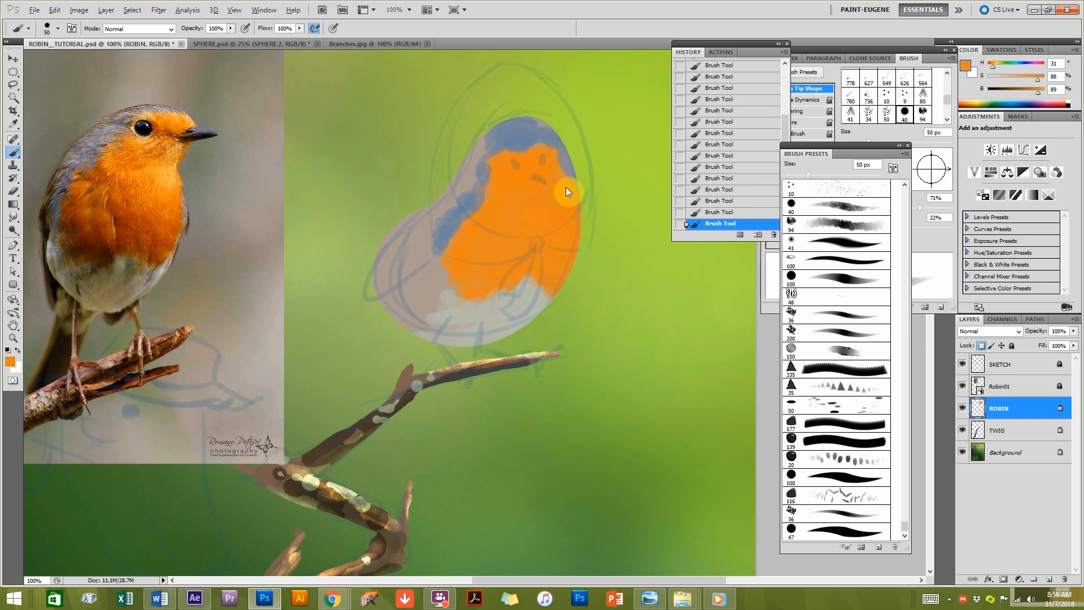
alt+click(546, 133)
drag(531, 121, 482, 157)
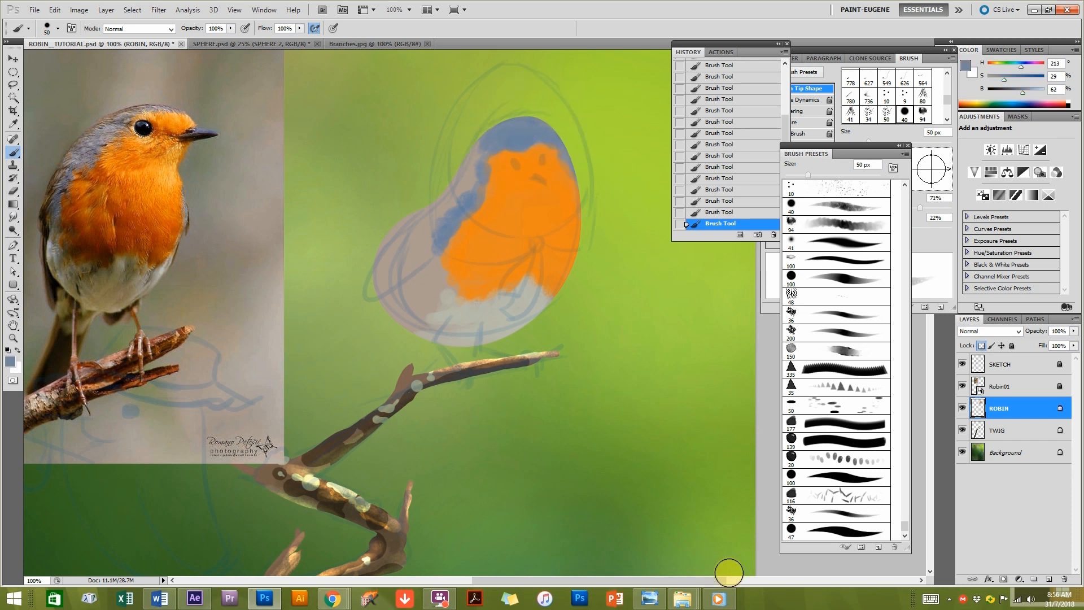
Examine the head and wing colouring in the Robin04, Robin05 and Robin06 photos in Windows Photo Viewer, and return to Photoshop.
mouse_move(657, 602)
click(653, 580)
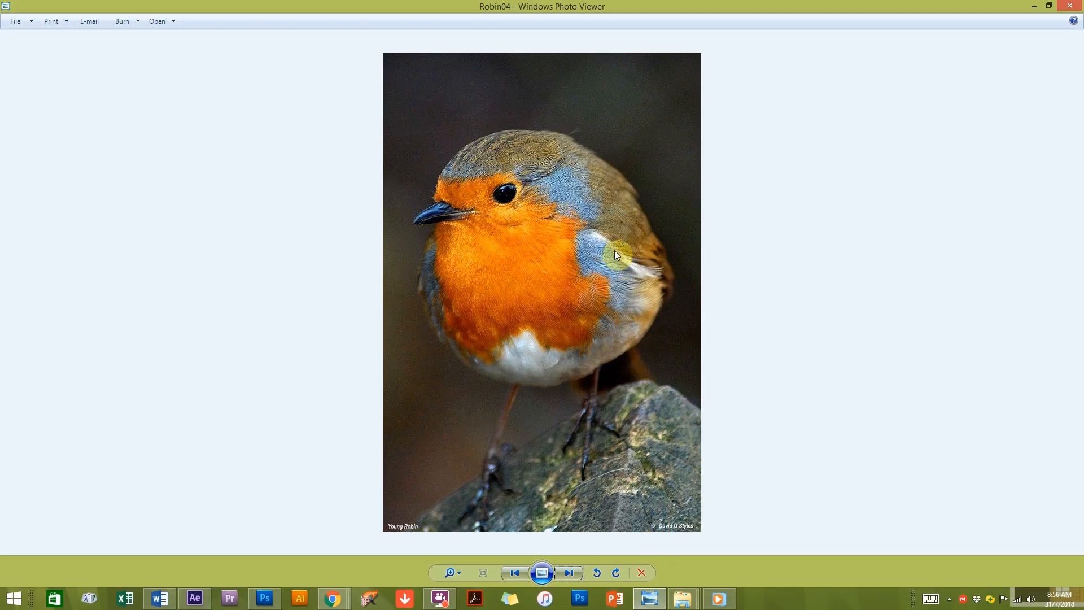
click(576, 573)
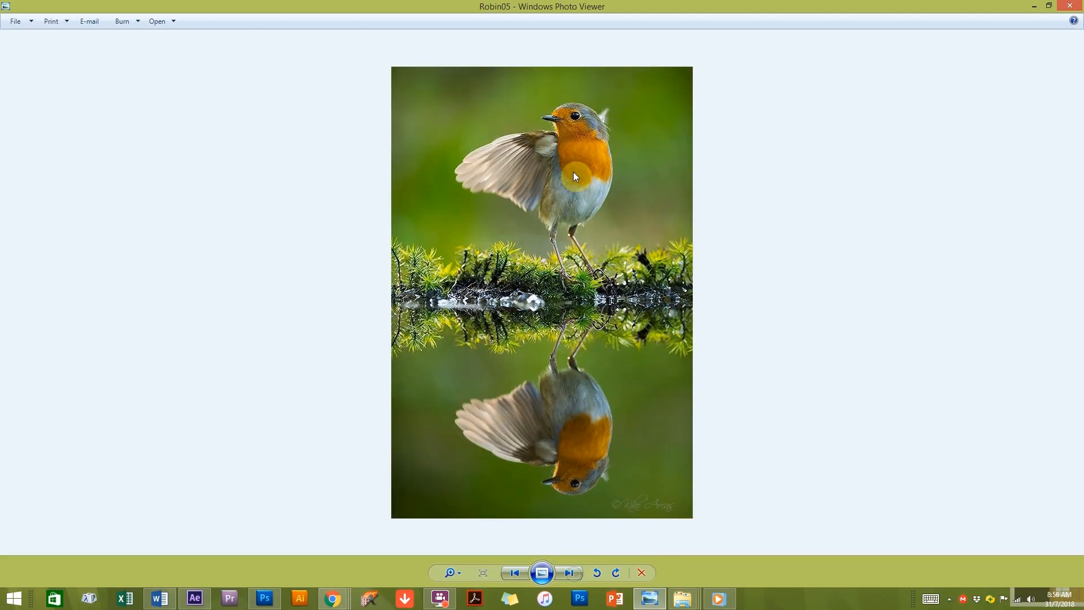
click(566, 572)
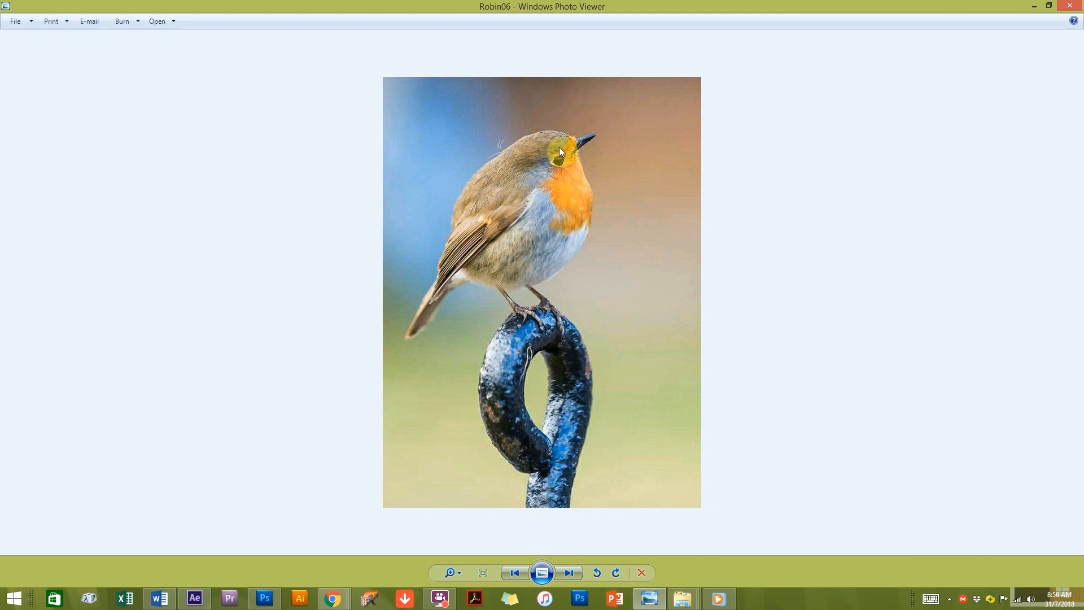
click(1034, 7)
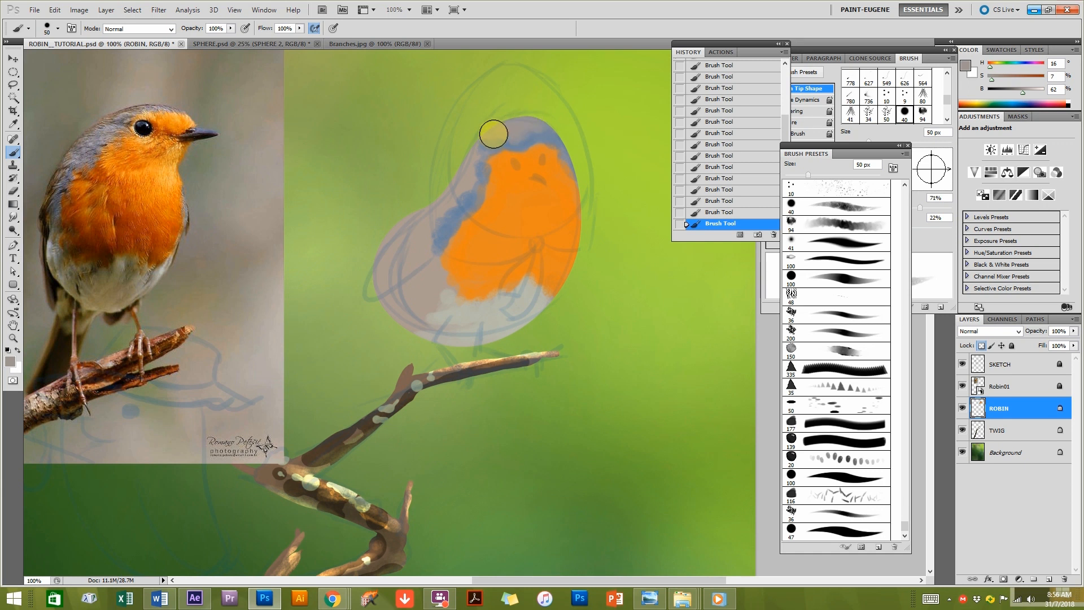
Refine the blue-grey band above the face and extend the orange (H 31, S 87, B 89) along the face edge and toward the wing.
alt+click(513, 141)
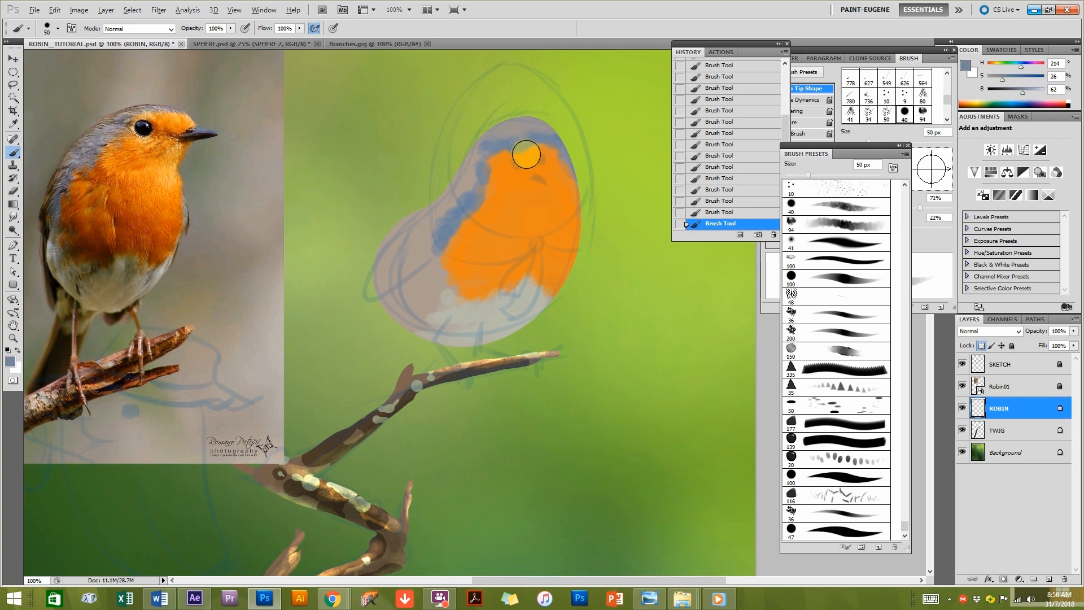
alt+click(510, 166)
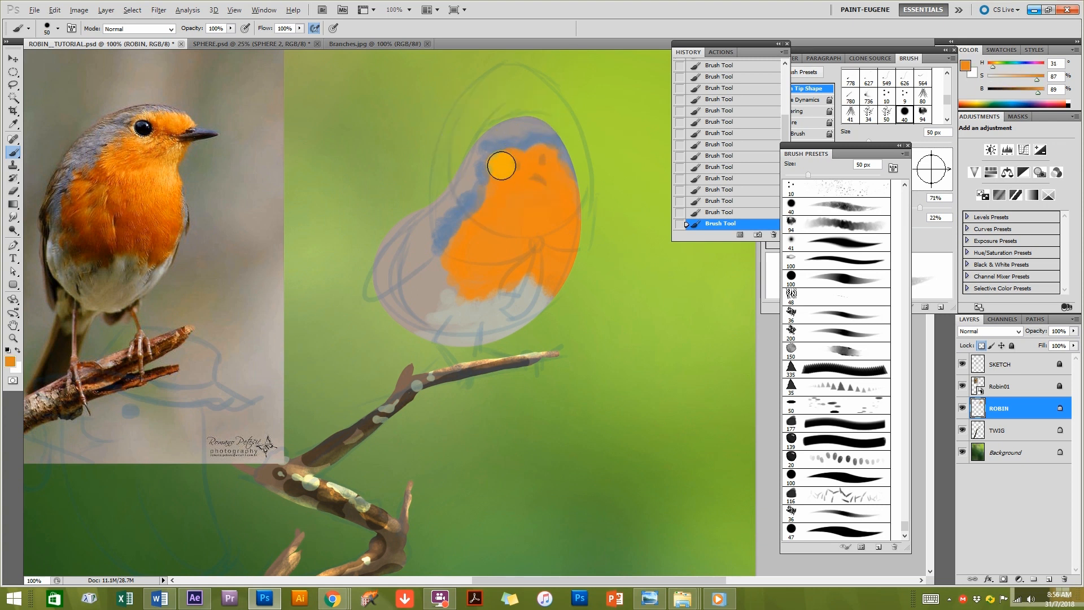
mouse_move(549, 153)
mouse_down()
mouse_move(488, 176)
mouse_move(520, 194)
mouse_up()
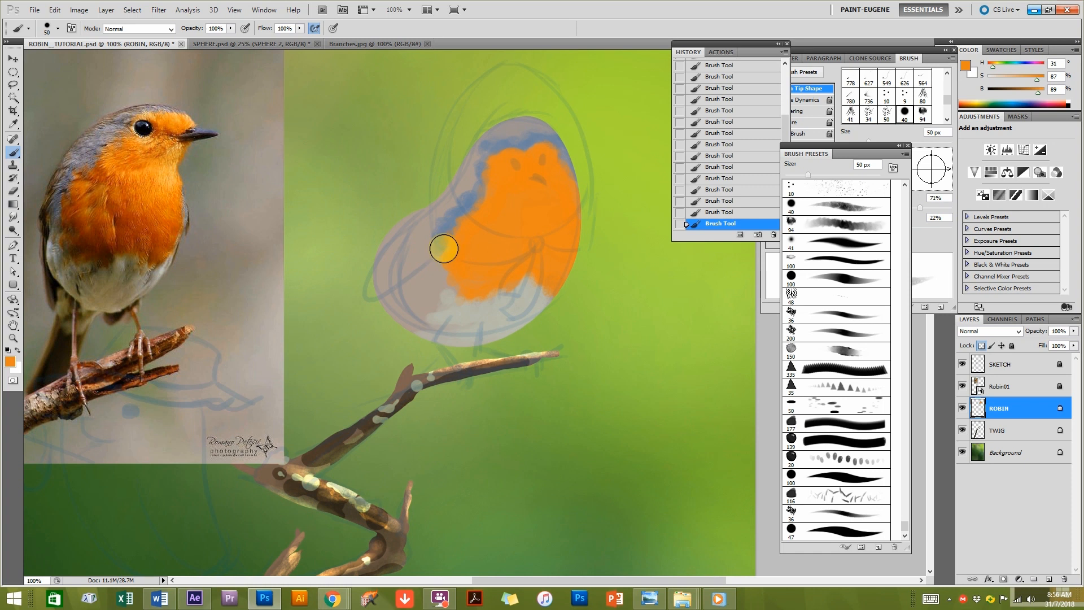
mouse_move(445, 259)
mouse_down()
mouse_move(436, 279)
mouse_move(435, 253)
mouse_move(445, 265)
mouse_move(507, 267)
mouse_move(503, 283)
mouse_move(452, 296)
mouse_move(456, 311)
mouse_move(439, 258)
mouse_up()
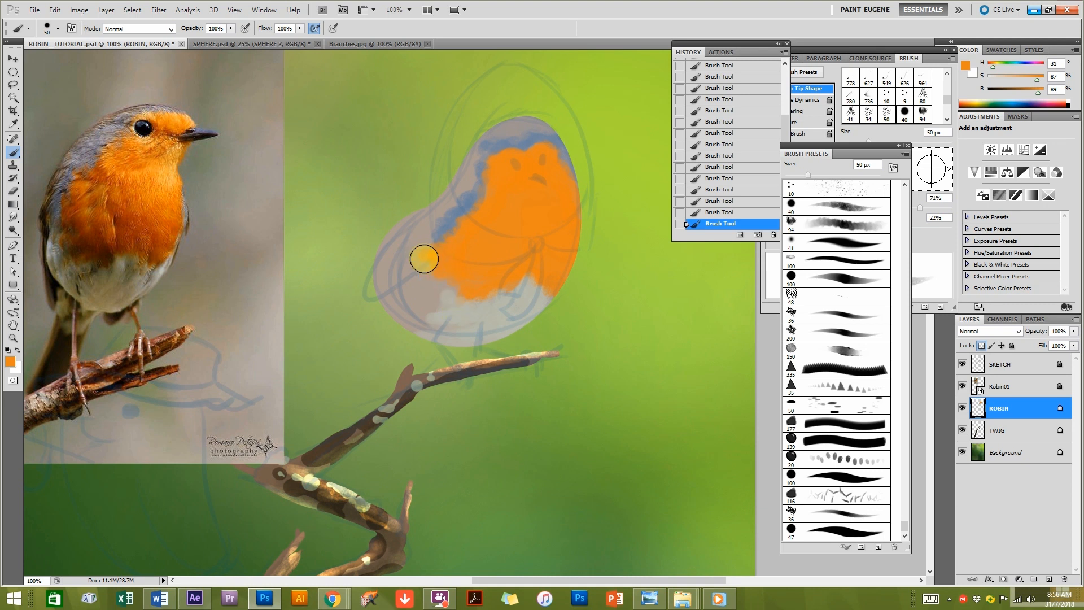
Clean up the lower and outer edges of the orange breast using grey-brown, pale grey and orange sampled from the painting and photo.
alt+click(406, 287)
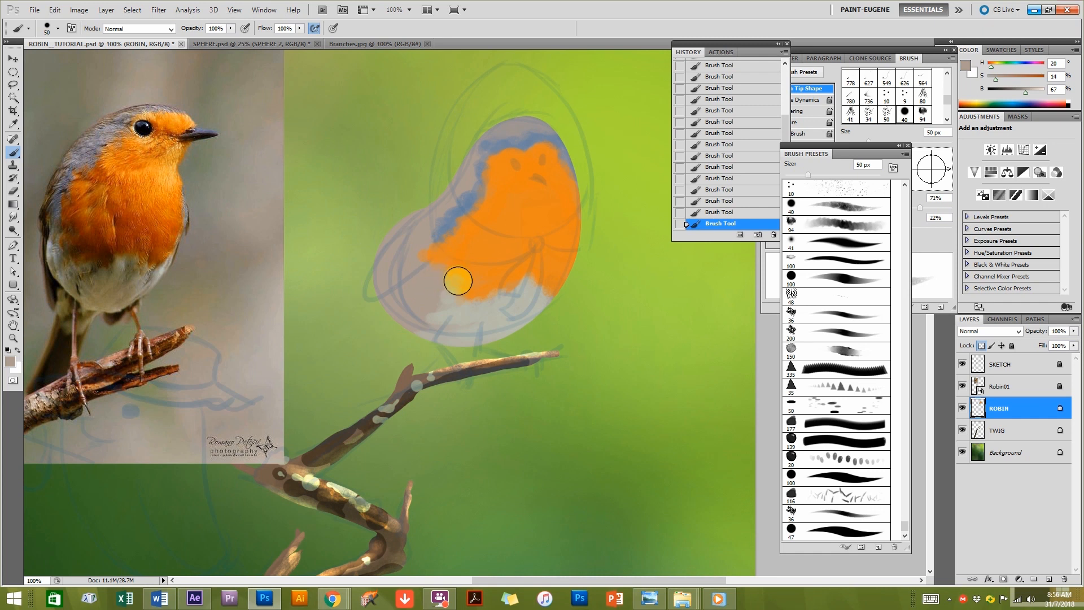
drag(465, 293, 466, 281)
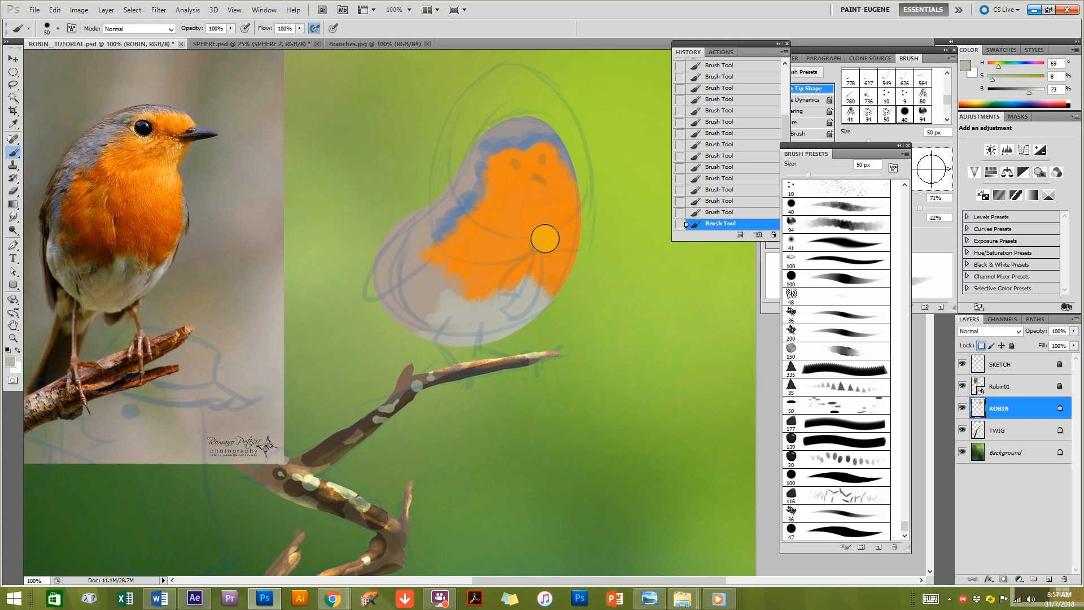
alt+click(501, 154)
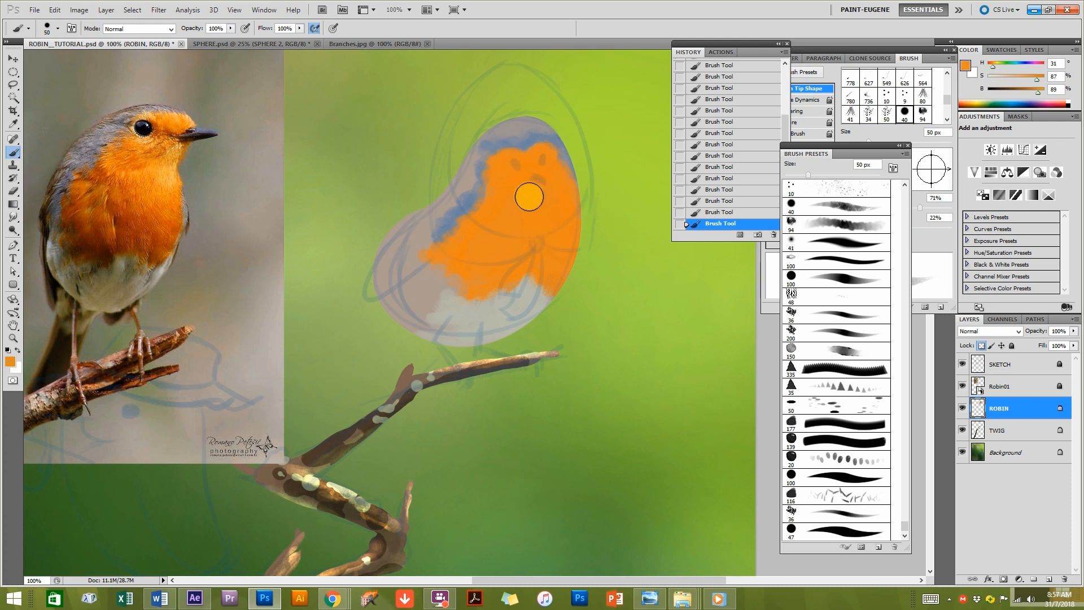
alt+click(520, 141)
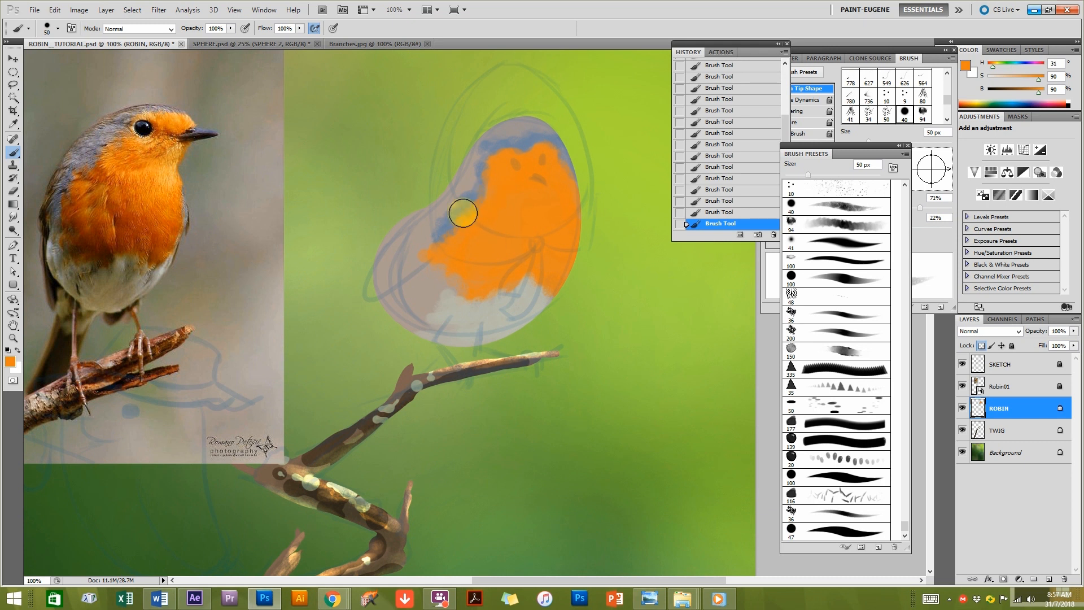
click(429, 256)
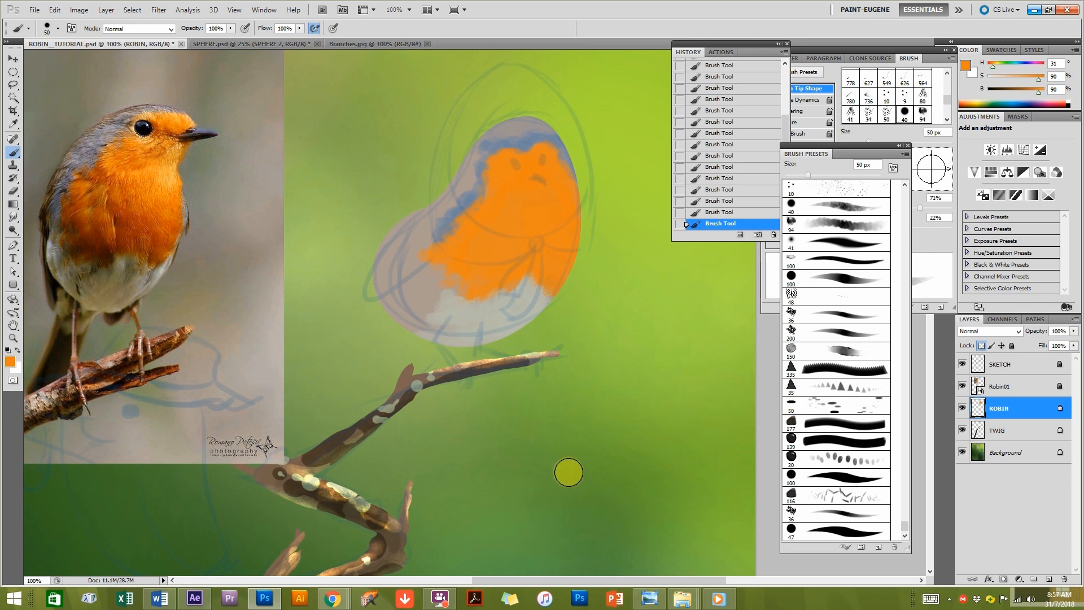
Choose the 41 px brush preset, sample the muted green (H 96, S 31, B 64) from the lower background, and enlarge the brush to 150 px.
click(837, 244)
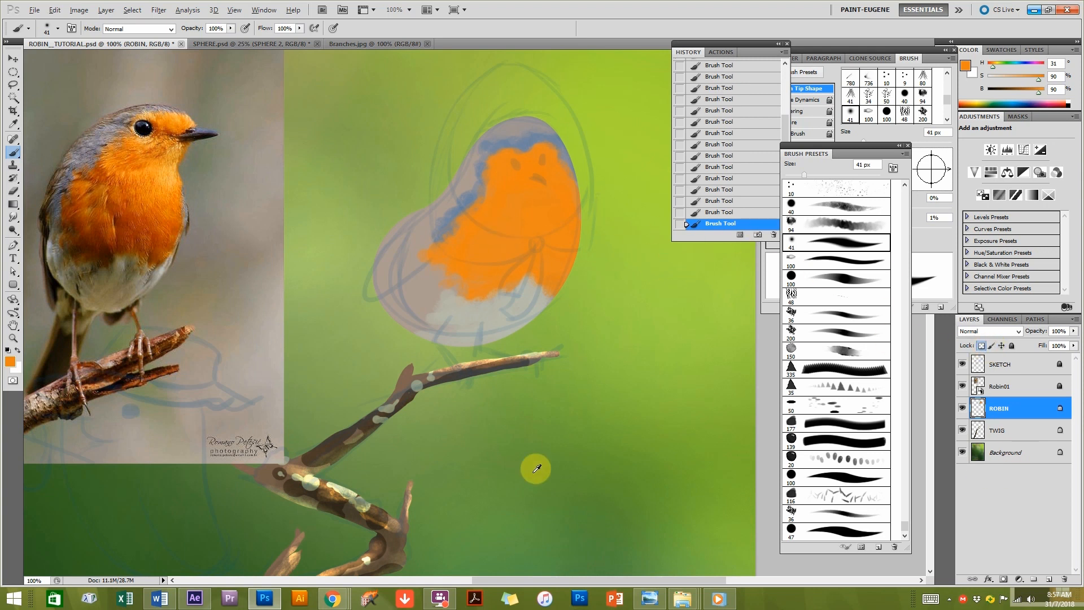
alt+click(499, 511)
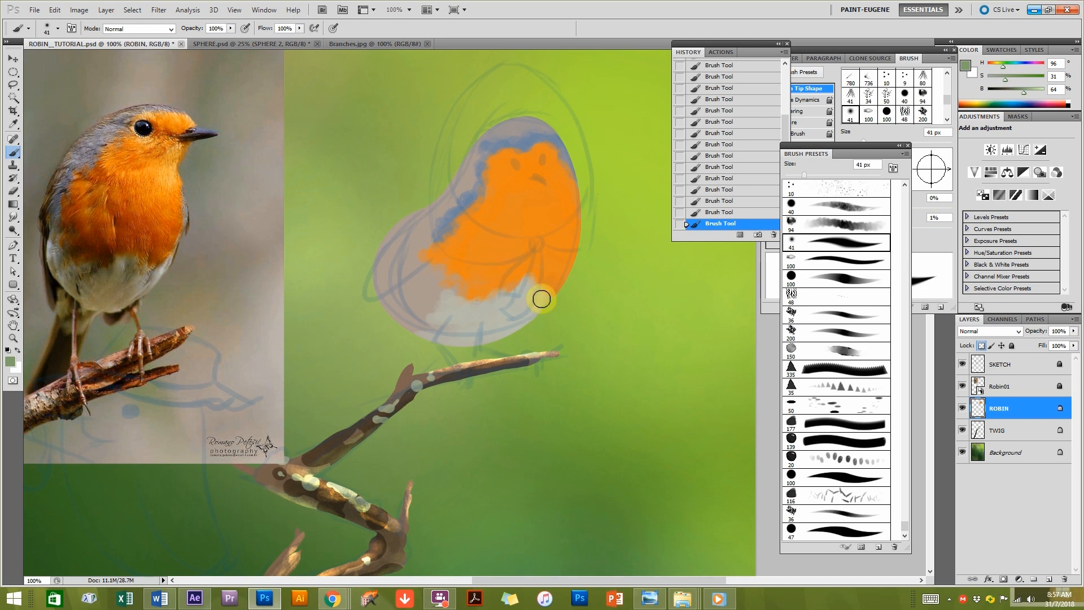
key(bracketright)
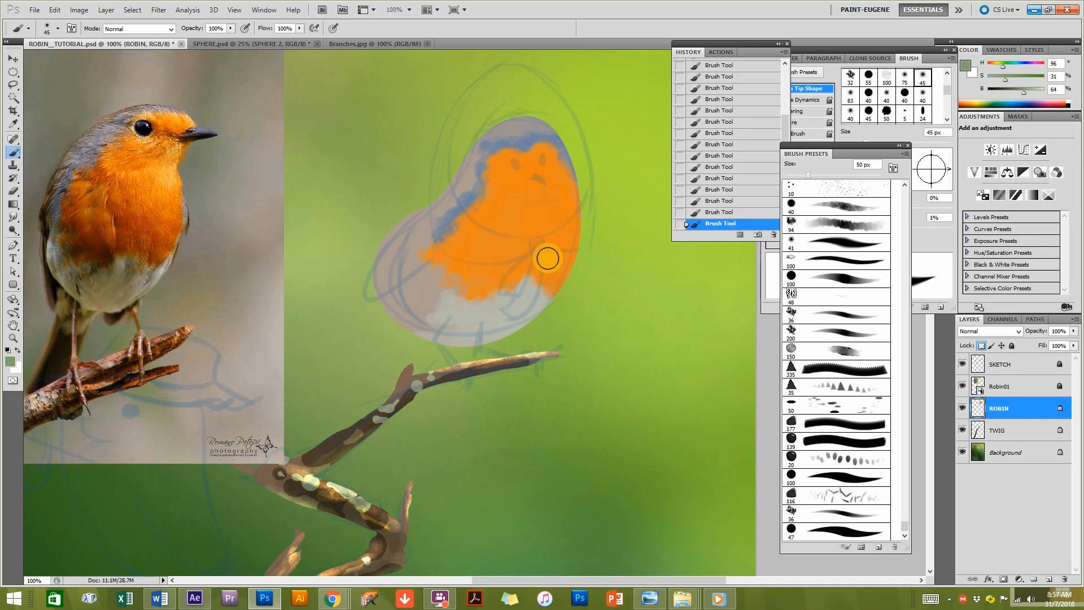
key(bracketright)
key(bracketright)
key(bracketright)
key(bracketright)
key(bracketright)
key(bracketright)
key(bracketright)
key(bracketright)
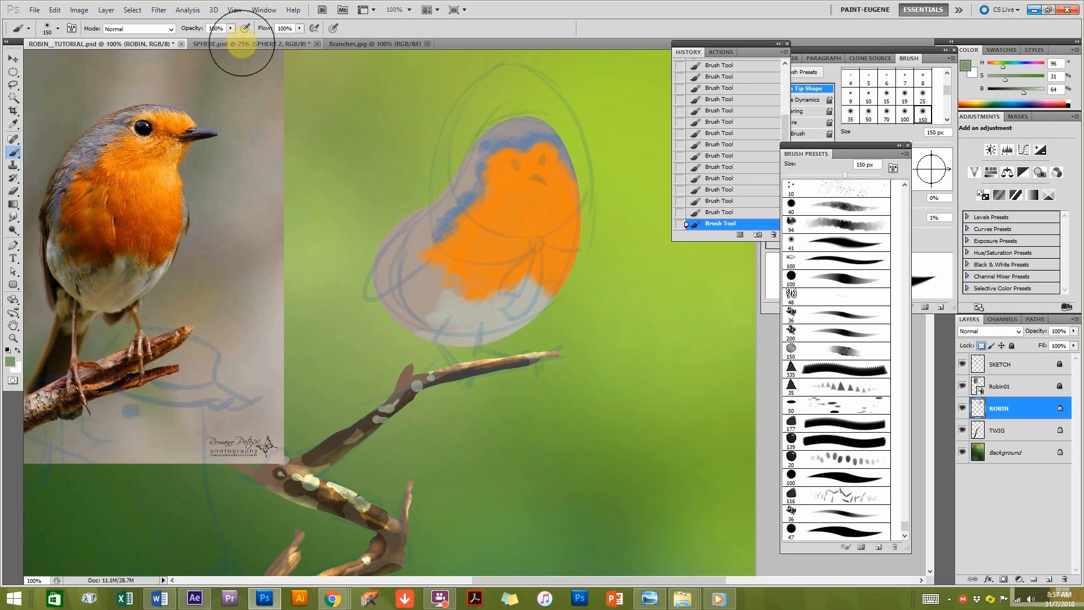
Shade the robin's back, wing, belly and lower breast in Multiply mode at 24% opacity, with pen pressure controlling opacity.
click(157, 29)
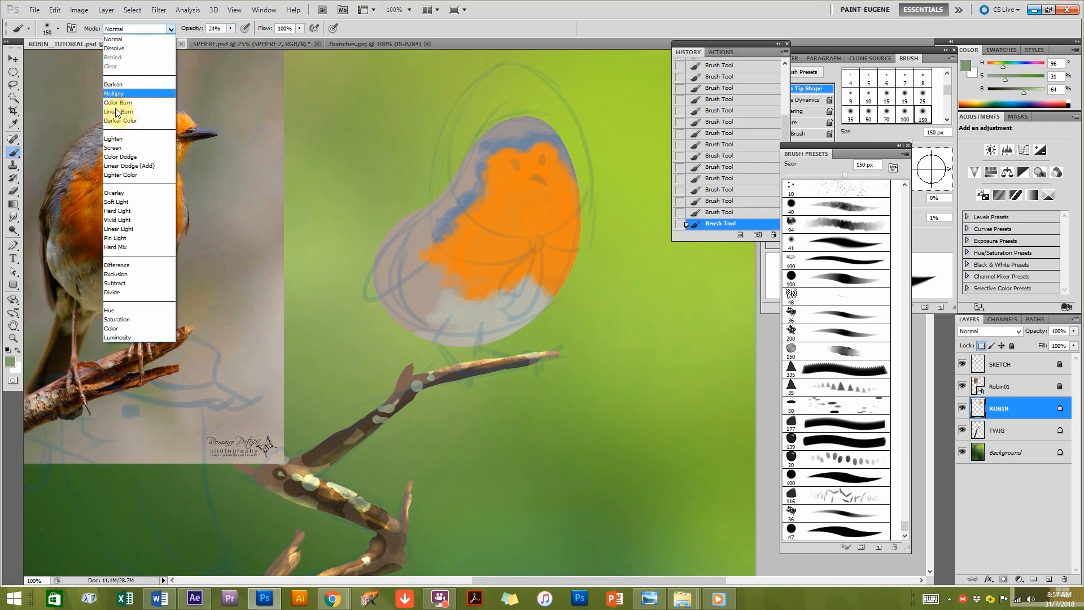
click(120, 70)
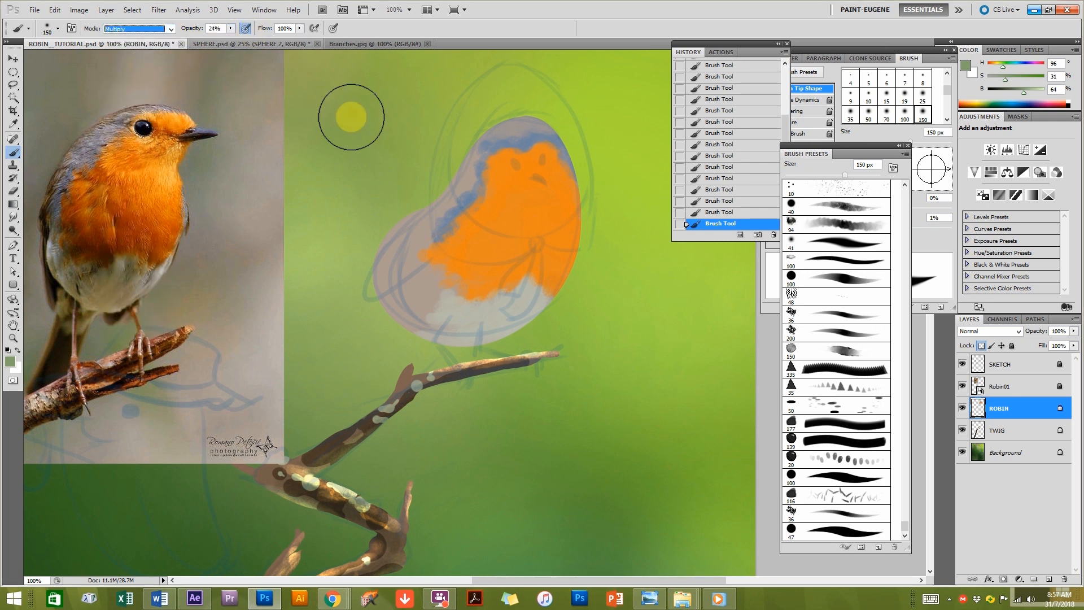
click(246, 29)
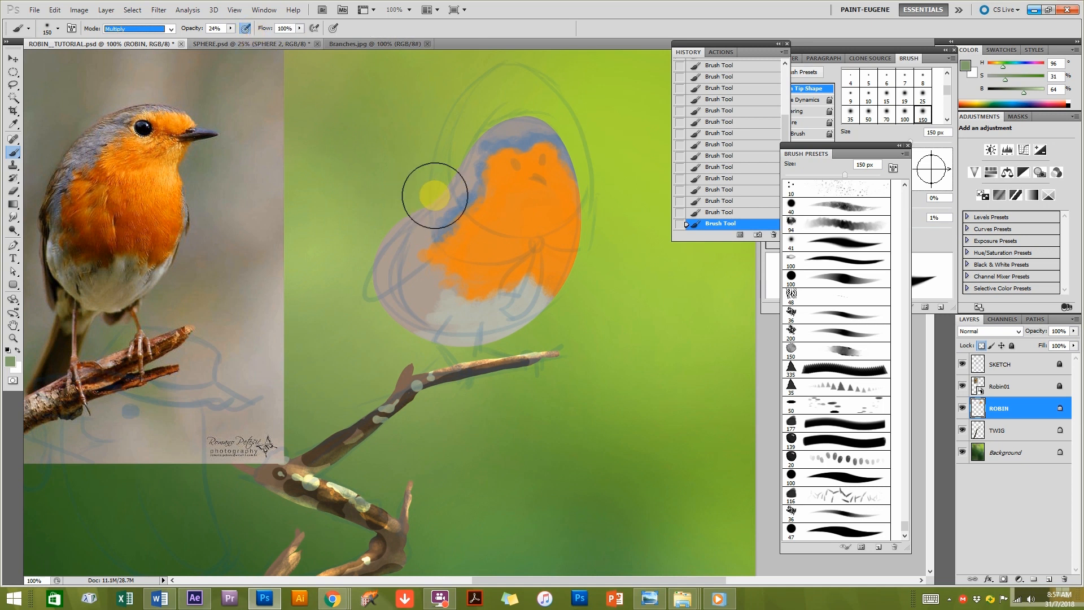
mouse_move(364, 245)
mouse_down()
mouse_move(412, 273)
mouse_move(416, 218)
mouse_move(576, 241)
mouse_up()
mouse_move(541, 297)
mouse_down()
mouse_move(419, 210)
mouse_move(479, 270)
mouse_move(574, 290)
mouse_move(459, 209)
mouse_move(483, 196)
mouse_move(445, 177)
mouse_move(567, 304)
mouse_move(505, 316)
mouse_move(437, 306)
mouse_move(506, 314)
mouse_move(583, 243)
mouse_move(436, 253)
mouse_up()
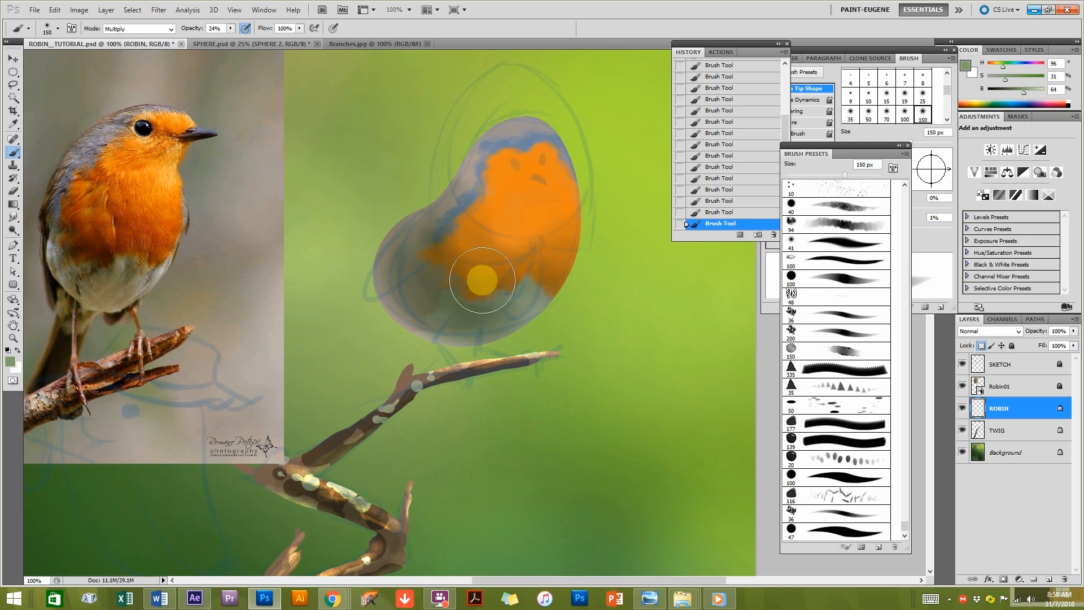
mouse_move(421, 267)
mouse_down()
mouse_move(405, 278)
mouse_move(467, 308)
mouse_move(434, 228)
mouse_move(462, 204)
mouse_move(435, 239)
mouse_up()
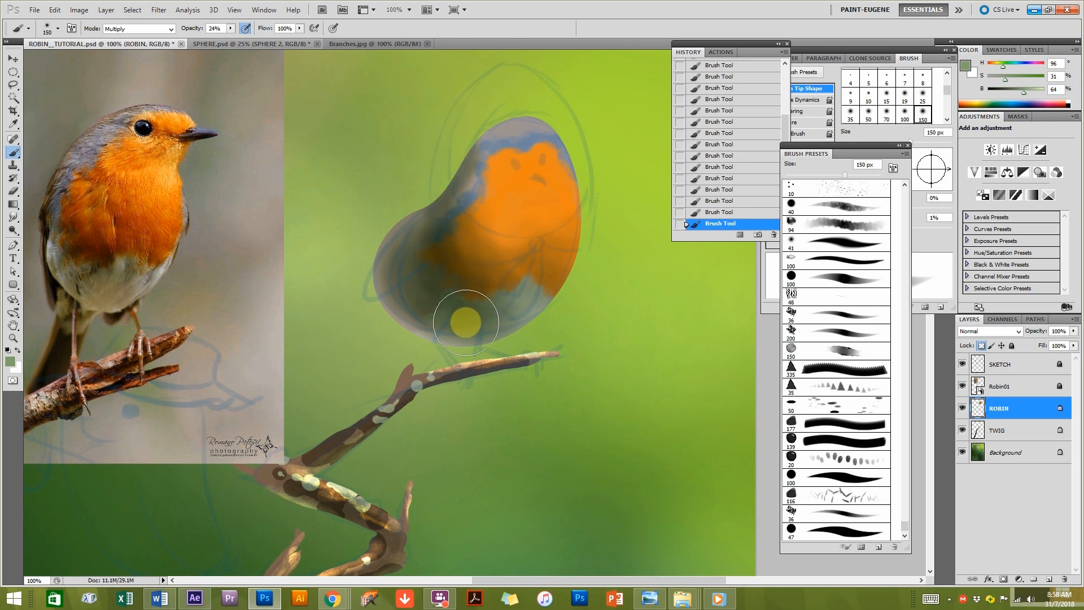
Darken the area under the robin's cheeks on both sides of the beak with a 60 px Multiply brush.
mouse_move(593, 335)
mouse_down()
mouse_move(537, 368)
mouse_move(527, 361)
mouse_up()
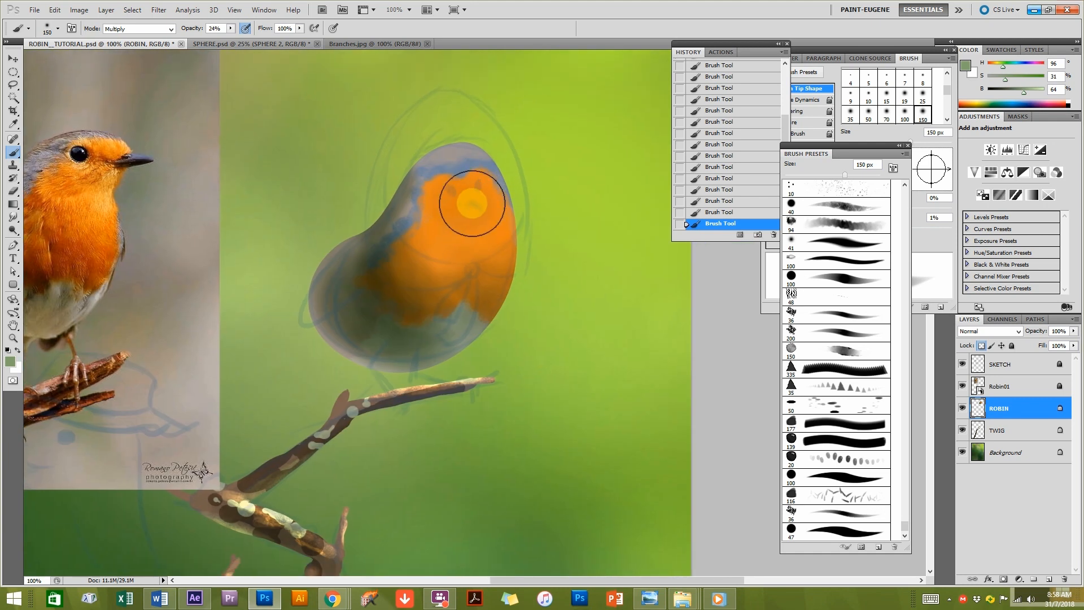
key(bracketleft)
key(bracketleft)
key(bracketleft)
key(bracketleft)
key(bracketleft)
key(bracketleft)
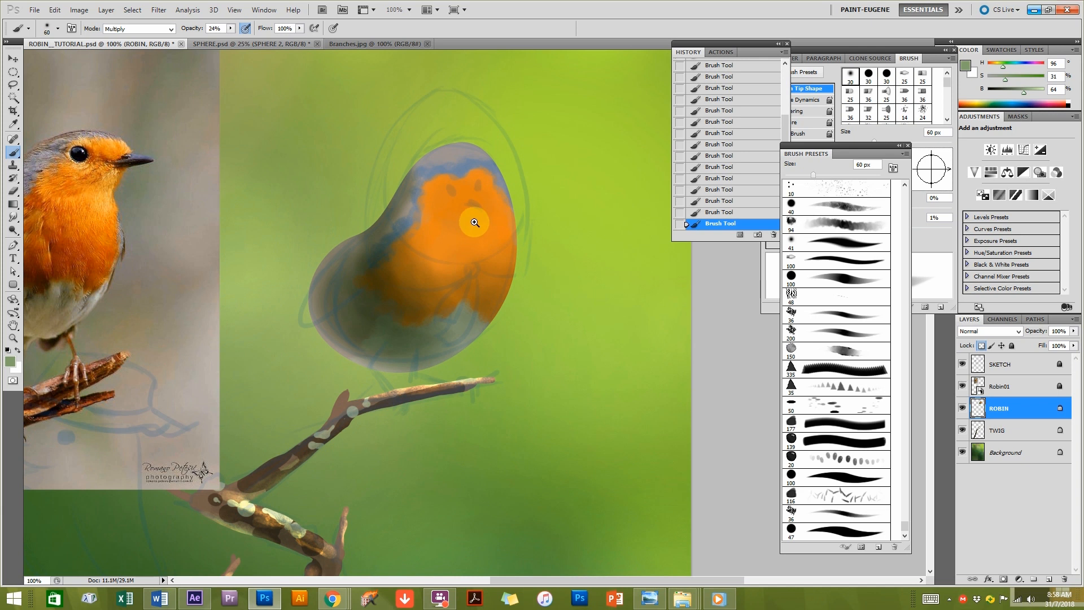
ctrl+click(468, 227)
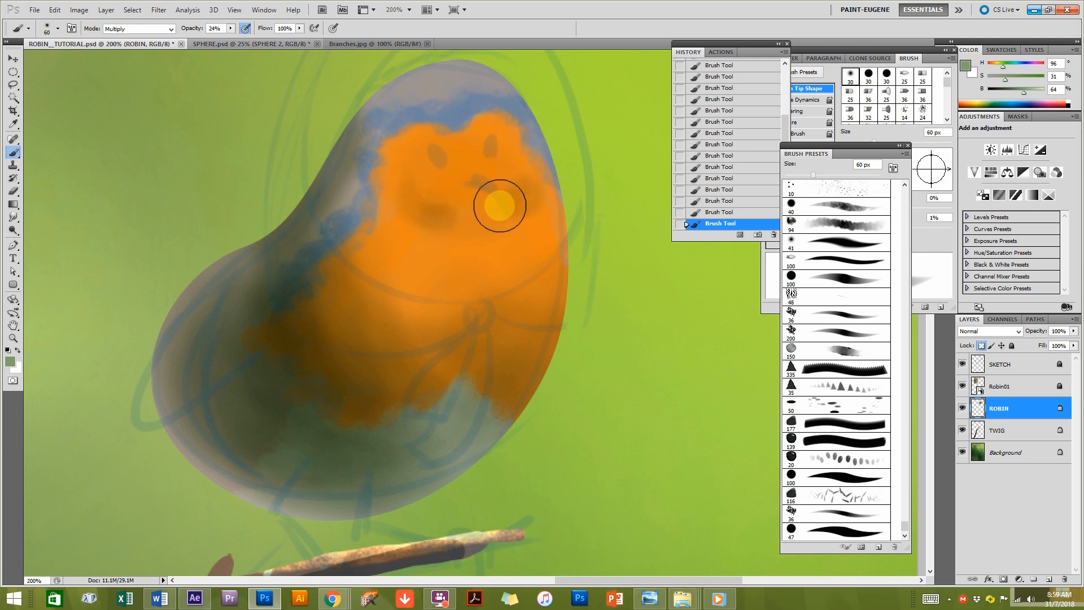
Shade around the robin's eyes and the beak with the Multiply brush reduced to 25 px.
key(bracketleft)
key(bracketleft)
key(bracketleft)
key(bracketleft)
key(bracketleft)
key(bracketleft)
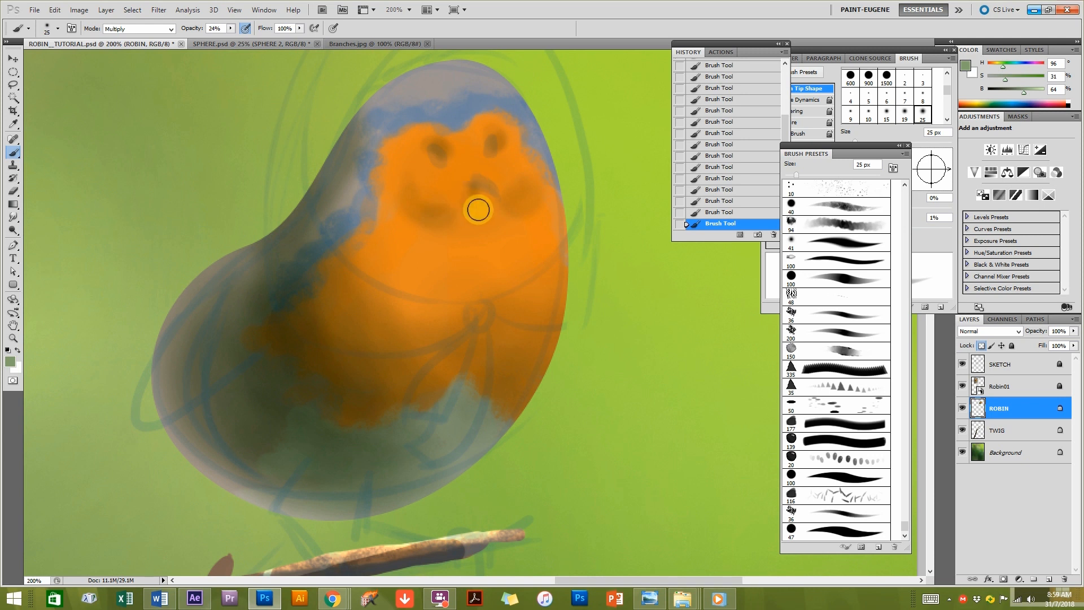
drag(469, 181, 488, 210)
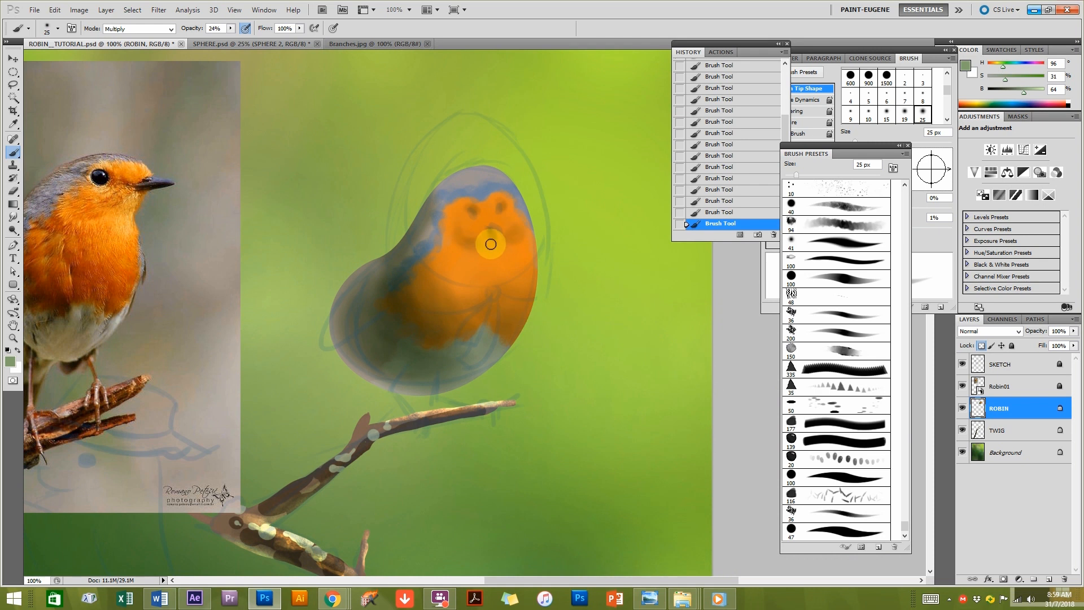
Undo the latest beak strokes through the history and repaint a darker shadow along the side of the beak.
click(719, 158)
click(719, 145)
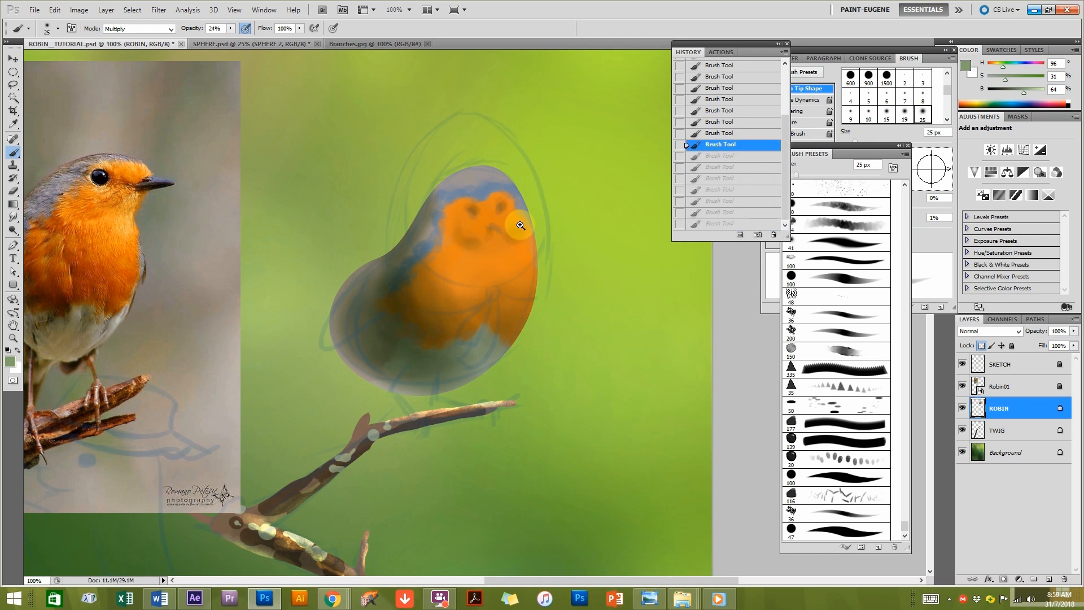
scroll(519, 224, up, 1)
mouse_move(465, 232)
mouse_down()
mouse_move(483, 236)
mouse_move(462, 232)
mouse_up()
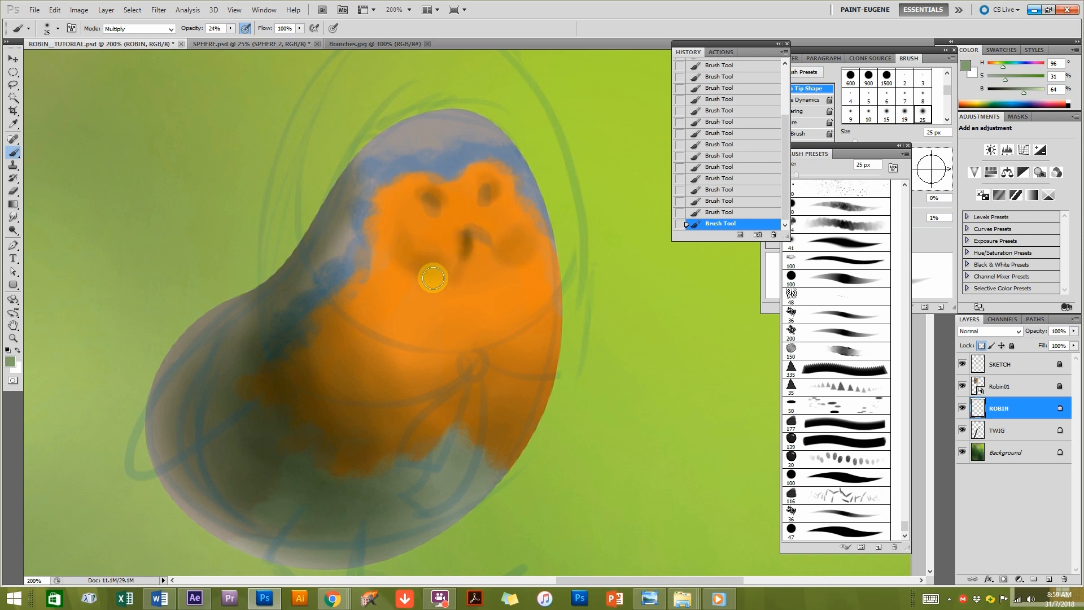
Shade along the curved sketch lines crossing the lower orange breast on both sides of the small knot.
ctrl+alt+click(480, 453)
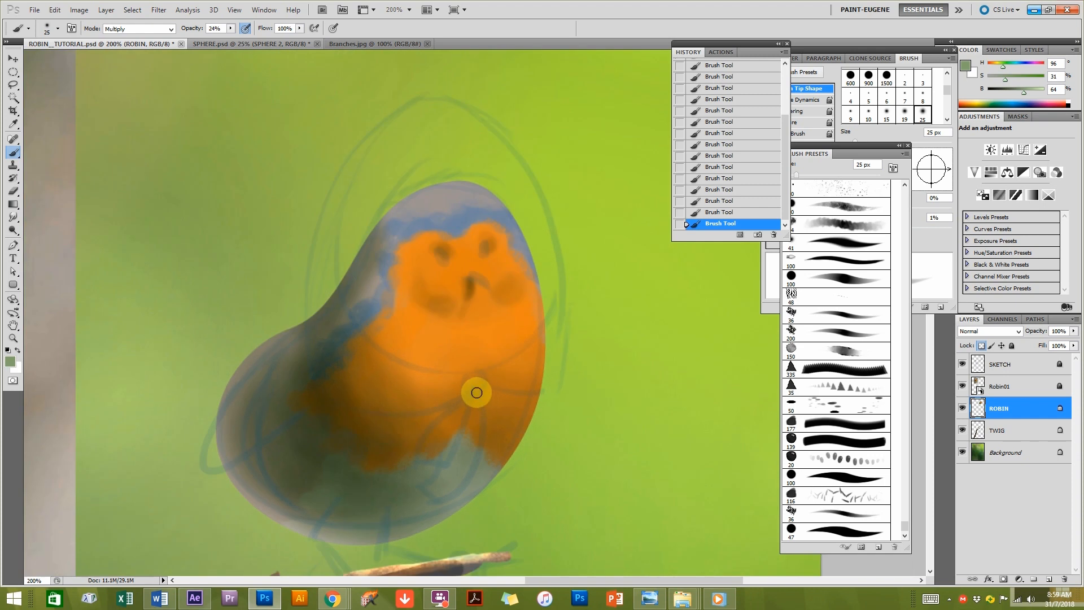
ctrl+click(460, 454)
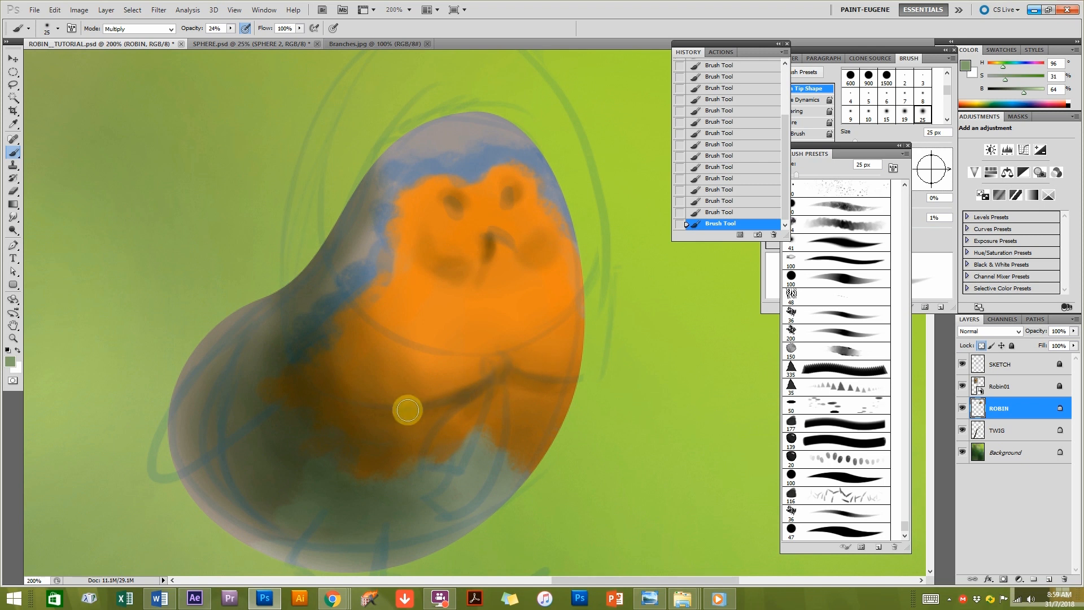
alt+click(405, 416)
drag(421, 457, 561, 302)
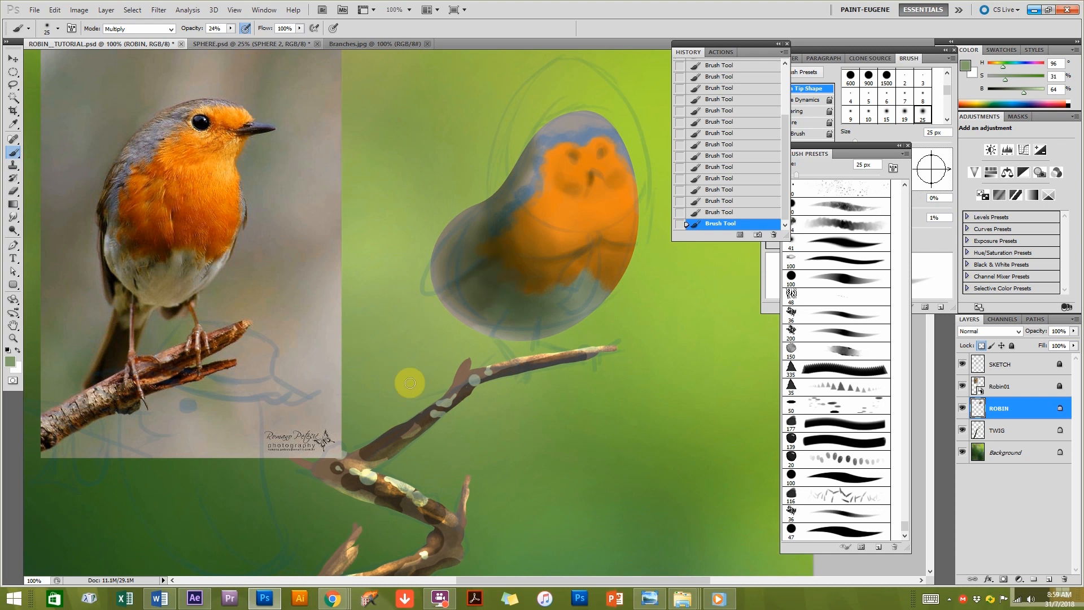
mouse_move(591, 330)
mouse_down()
mouse_move(455, 363)
mouse_move(476, 375)
mouse_up()
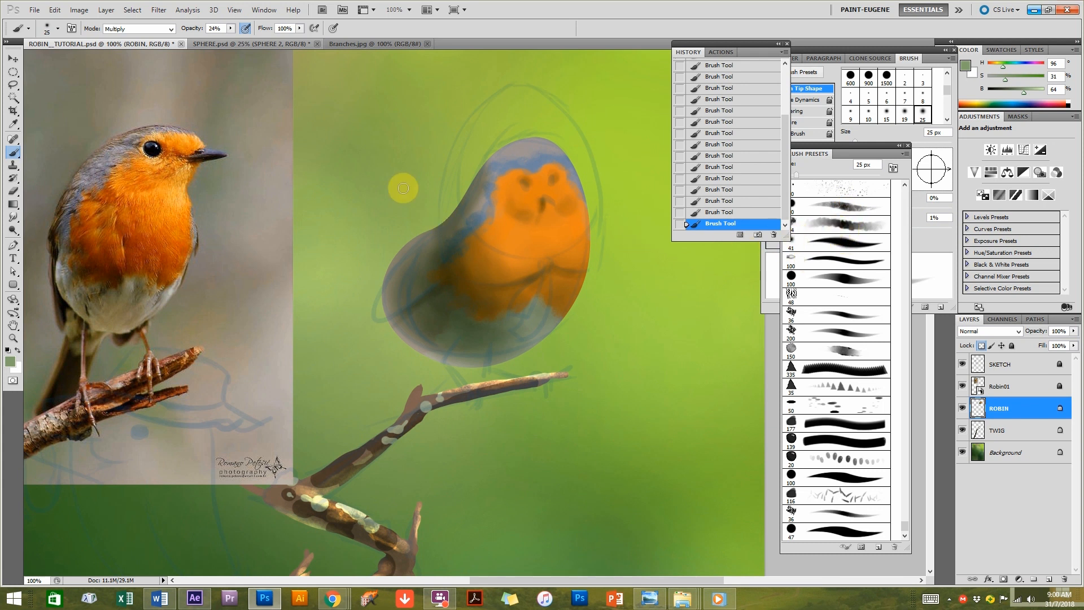
Set the brush mode to Color Dodge and sample yellow-green from the background, lowering its brightness to 75%.
click(141, 29)
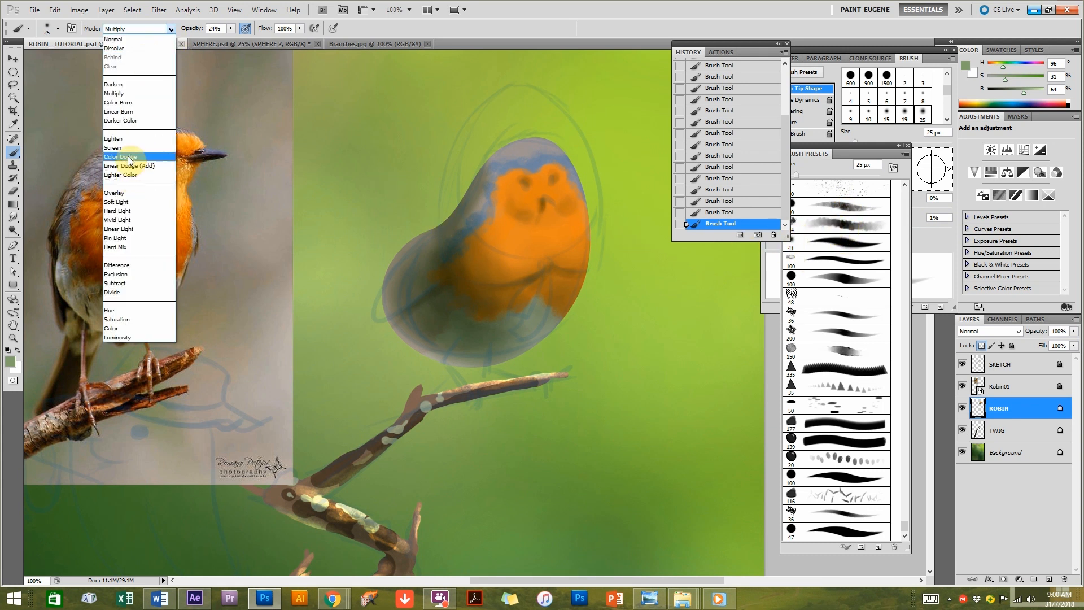
click(134, 160)
alt+click(622, 81)
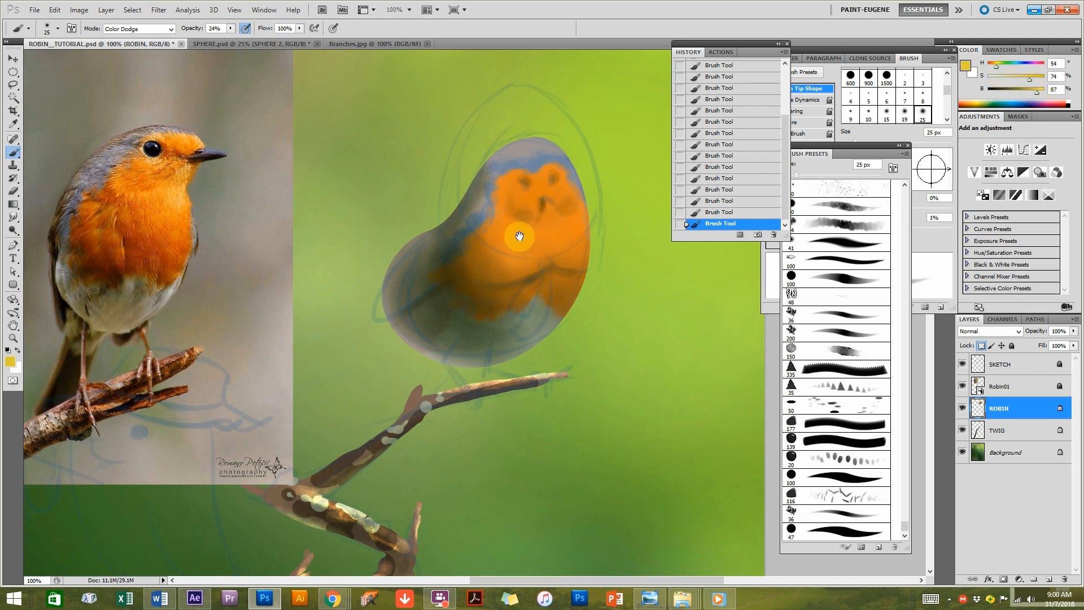
drag(593, 189, 537, 212)
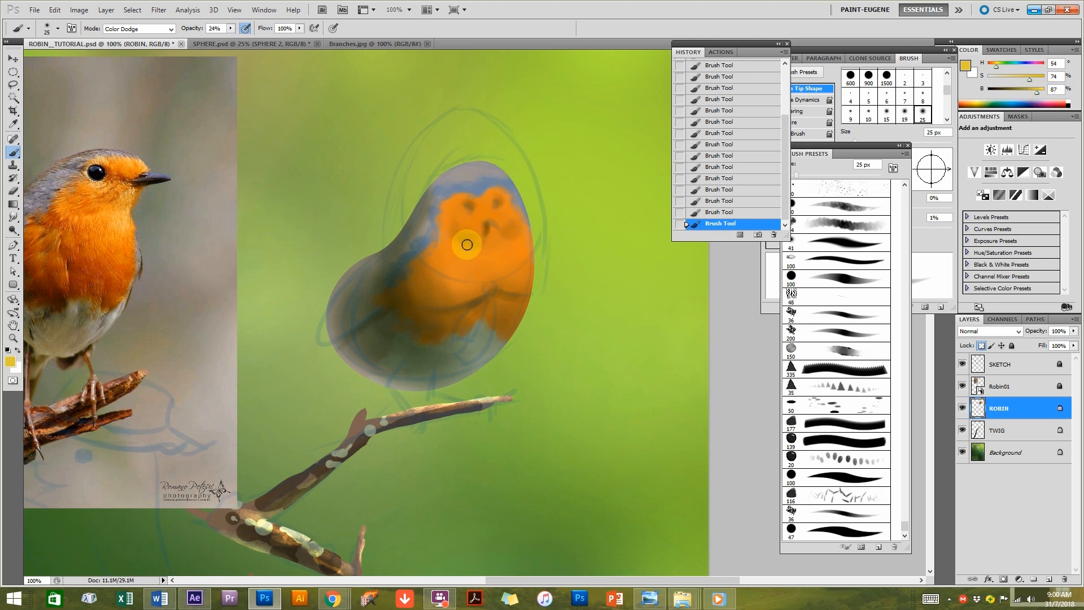
drag(1034, 92, 1030, 91)
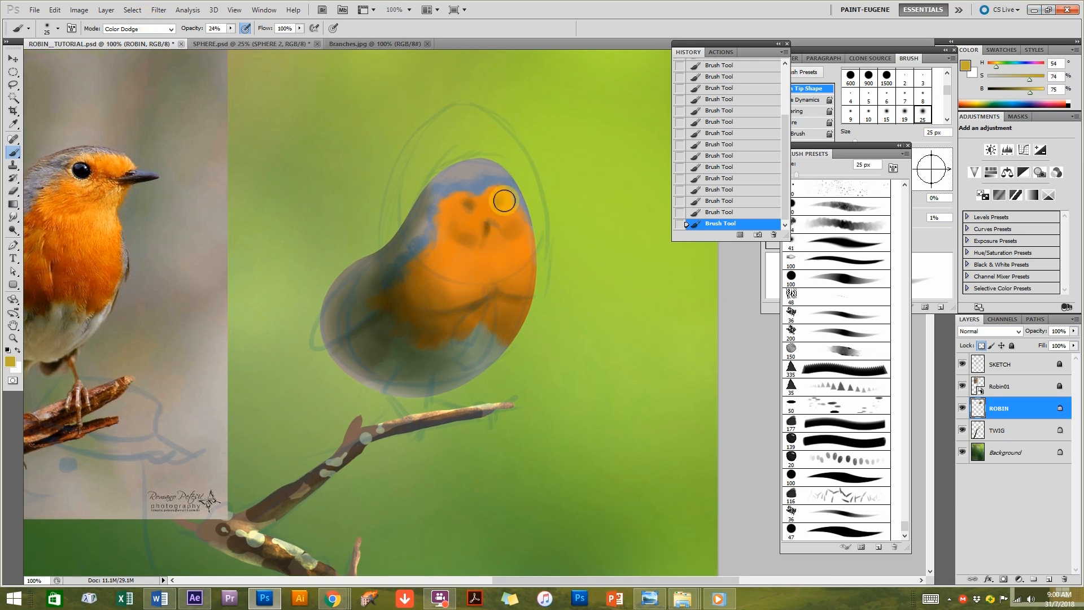
Step back one brush stroke in the history.
scroll(495, 212, up, 1)
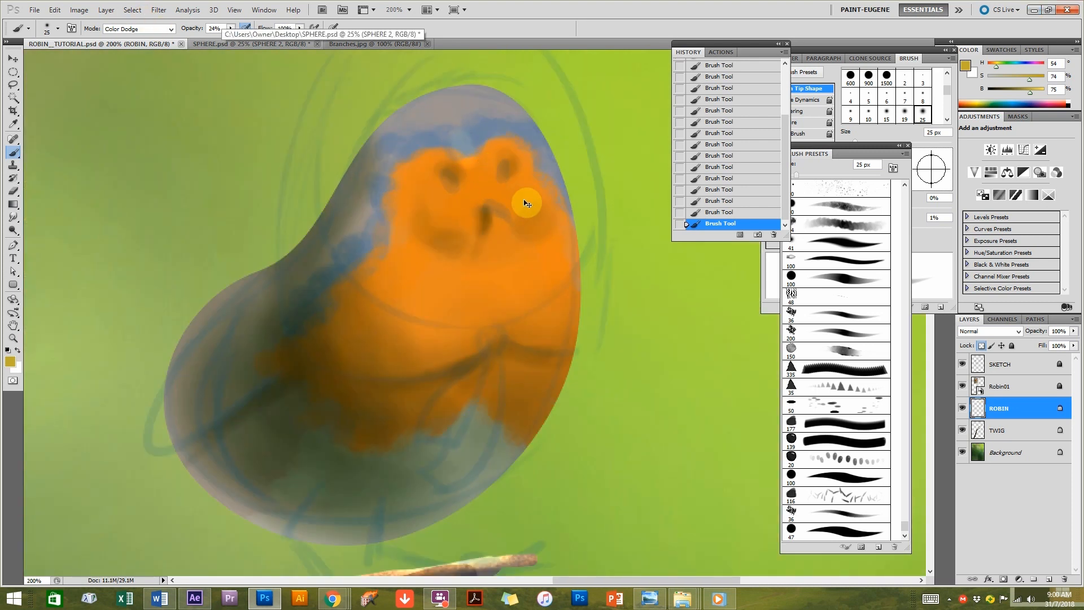
click(729, 213)
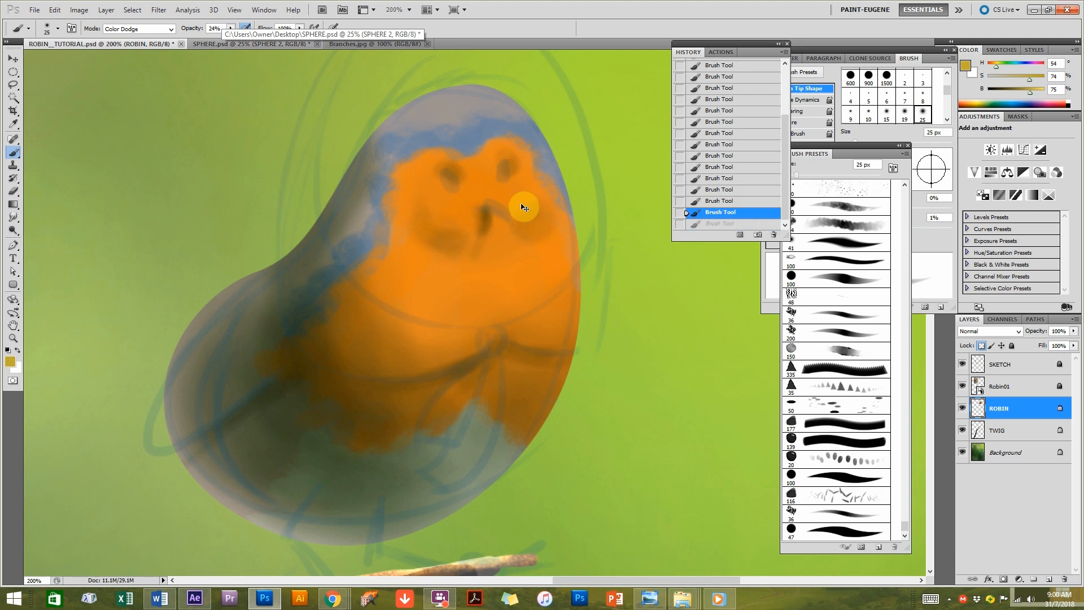
scroll(520, 210, down, 1)
Enlarge the brush to 100 px and dodge a highlight onto the crown of the painted robin's head.
key(bracketright)
key(bracketright)
key(bracketright)
key(bracketright)
key(bracketright)
key(bracketright)
key(bracketright)
key(bracketright)
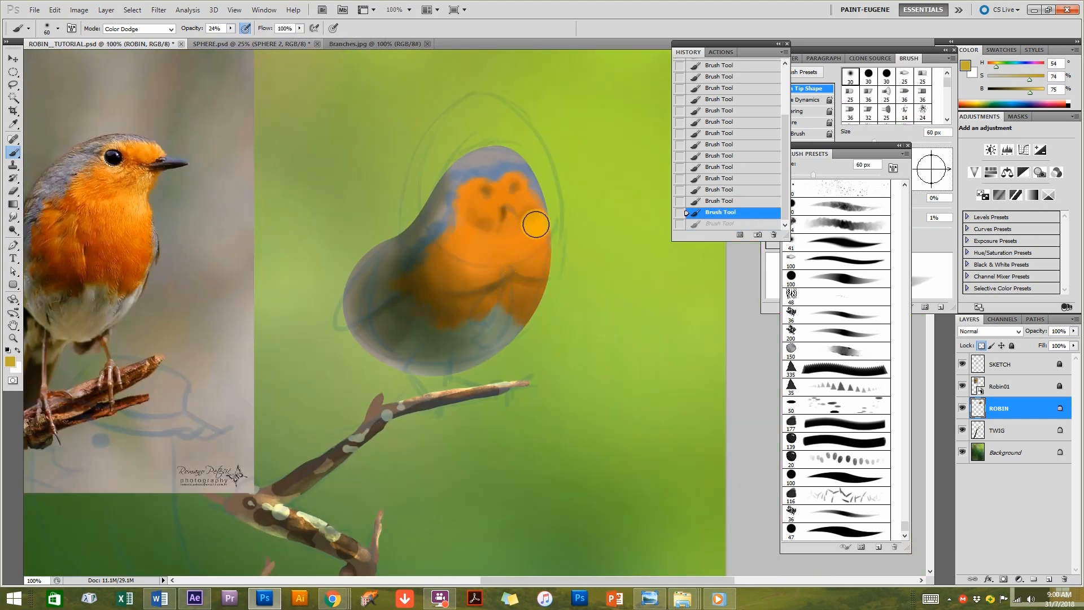
mouse_move(510, 198)
mouse_down()
mouse_move(500, 172)
mouse_move(513, 191)
mouse_move(511, 169)
mouse_move(487, 169)
mouse_move(501, 173)
mouse_up()
key(ctrl+z)
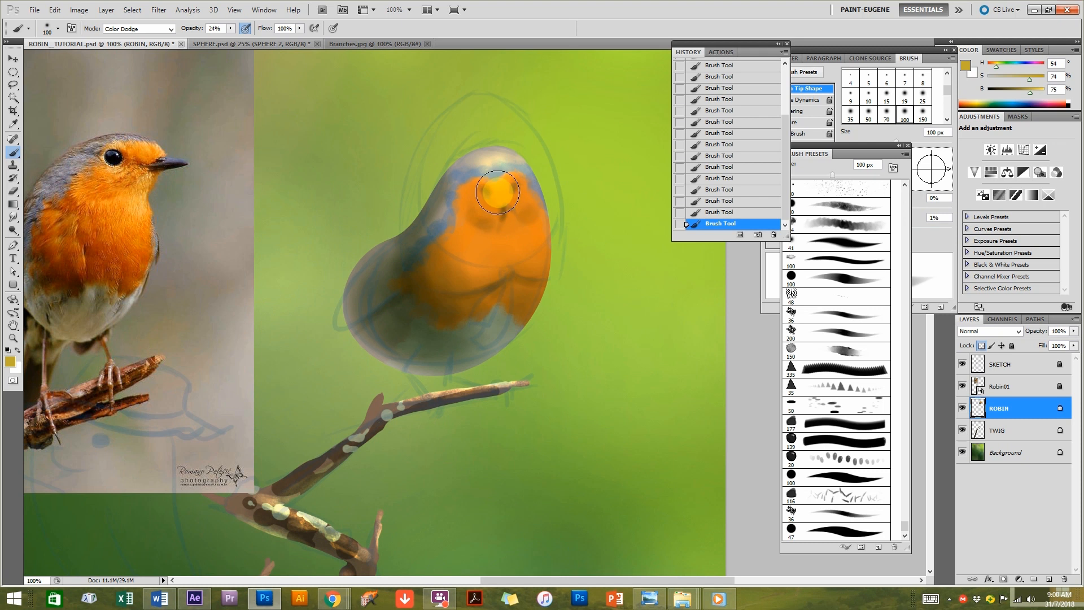
Dodge highlights onto the face and chest with an 80 px brush, and lighten the lower belly edge with dark green sampled from the background.
key(bracketleft)
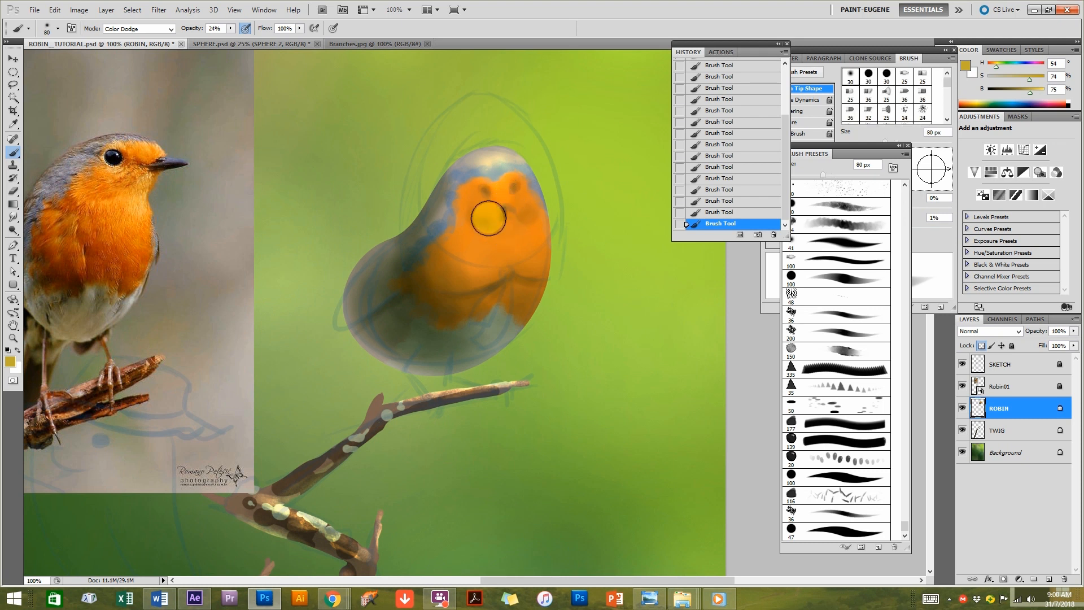
mouse_move(483, 216)
mouse_down()
mouse_move(531, 203)
mouse_move(516, 207)
mouse_up()
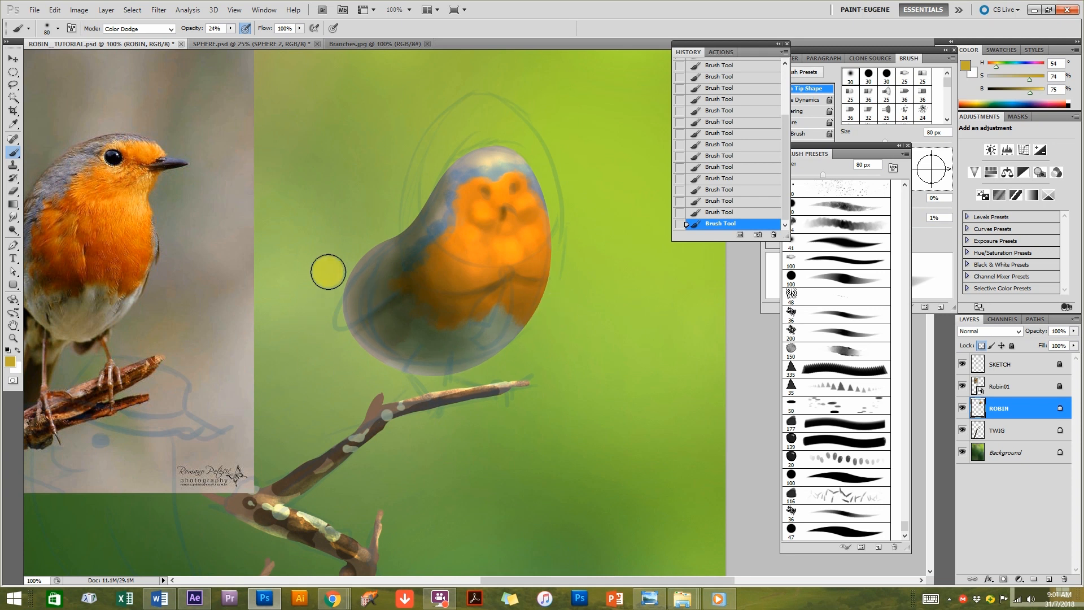
alt+click(267, 446)
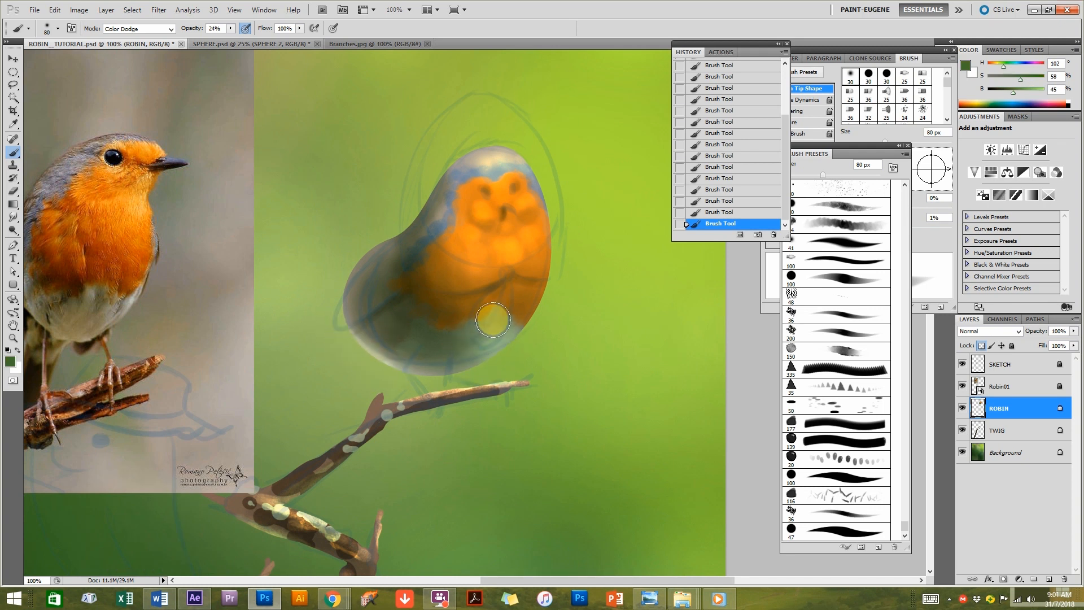
Choose the textured 94 px brush, set it to Multiply, and sample orange from the reference robin's breast.
click(824, 222)
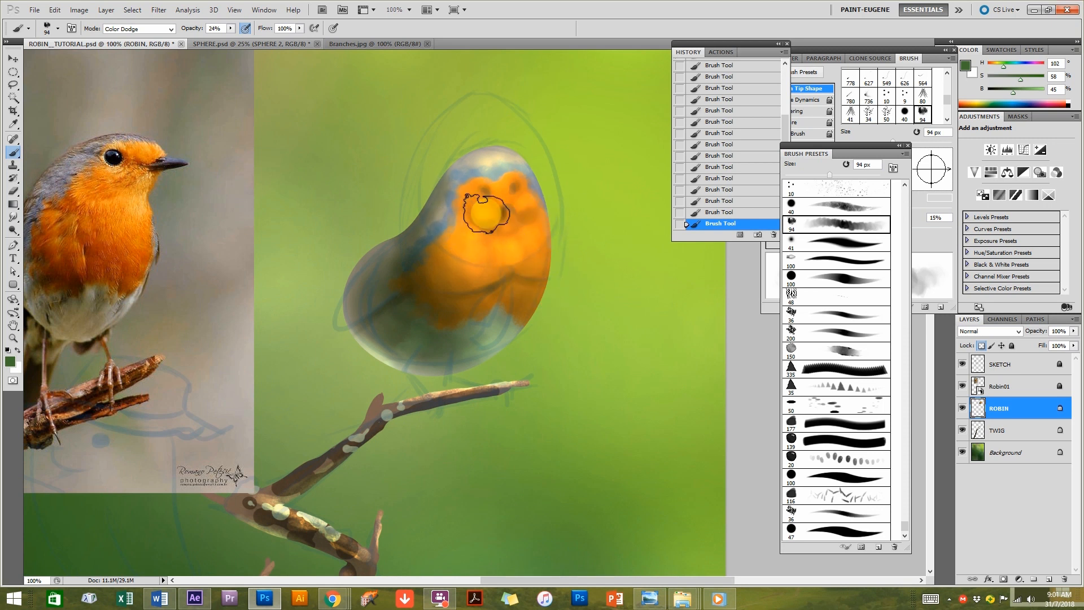
click(119, 29)
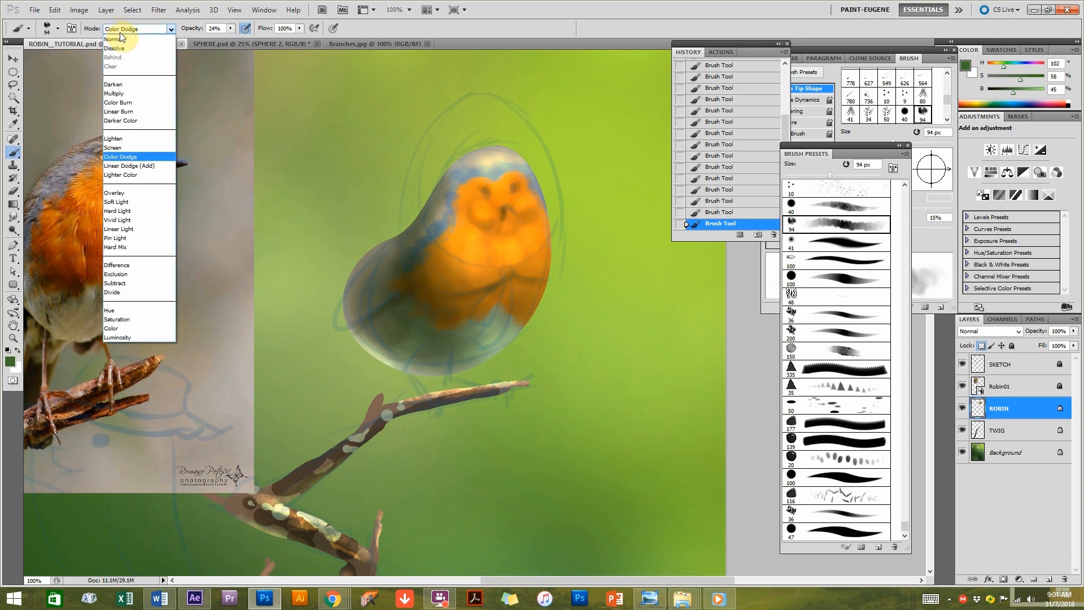
click(126, 93)
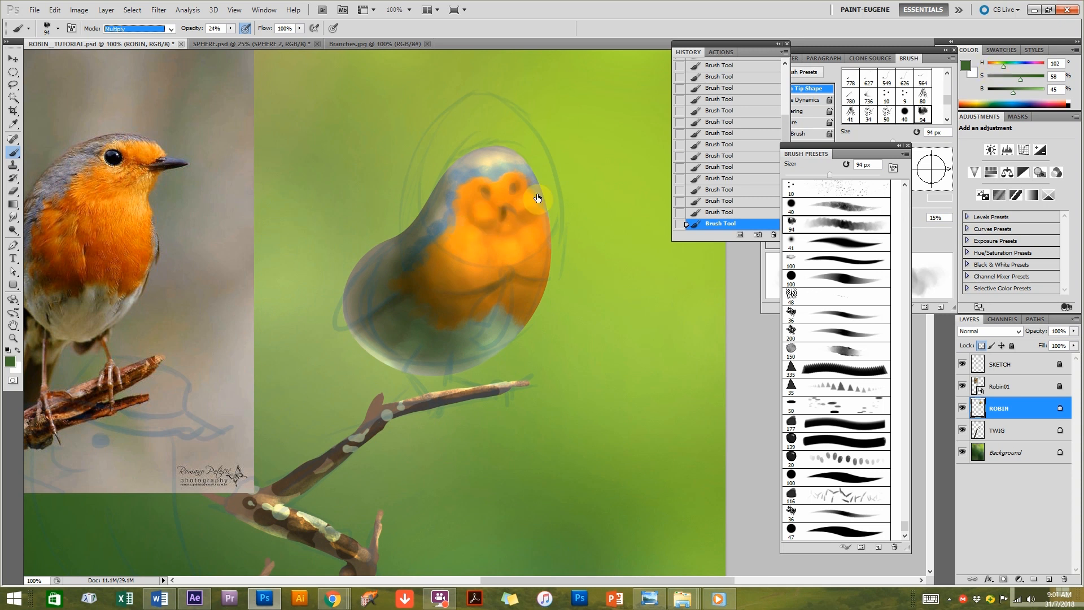
alt+click(119, 228)
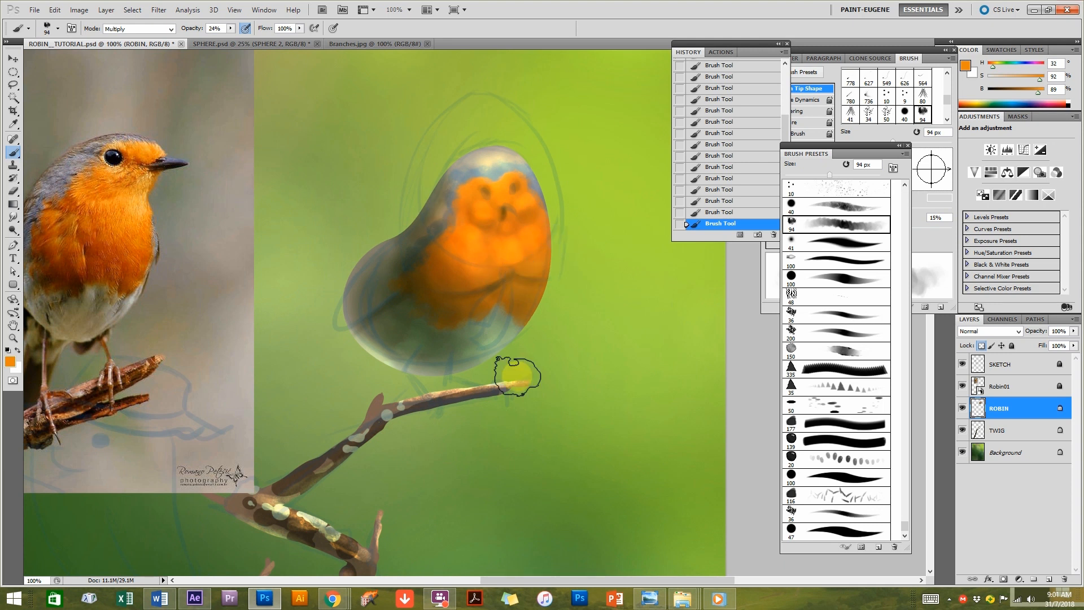
Glaze the sampled orange over the painted robin's face and chest, keeping the brush in Multiply mode.
click(114, 31)
click(123, 94)
click(138, 28)
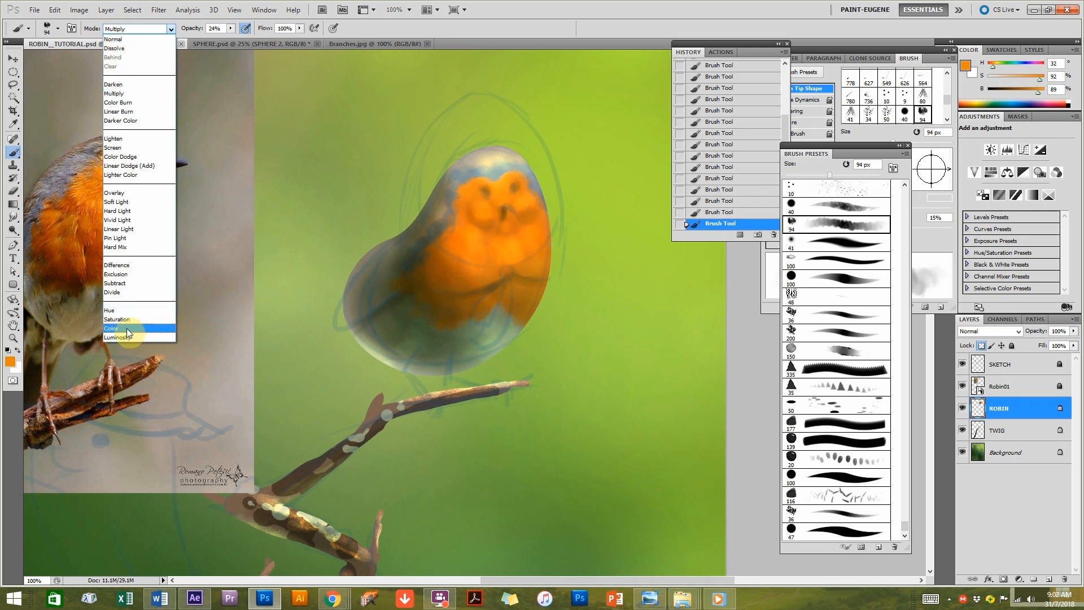
click(450, 243)
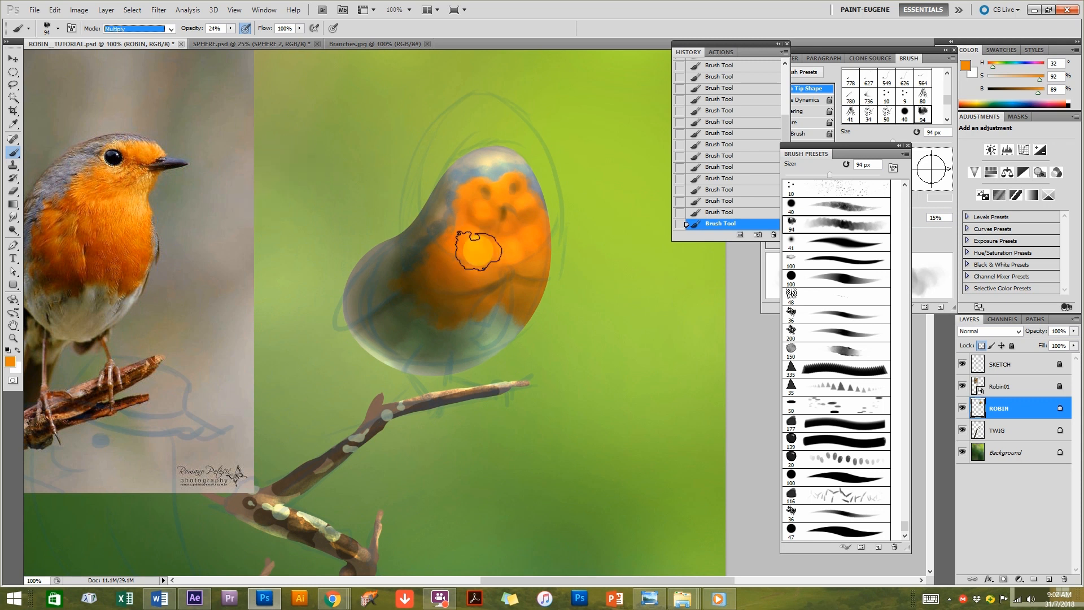
click(171, 30)
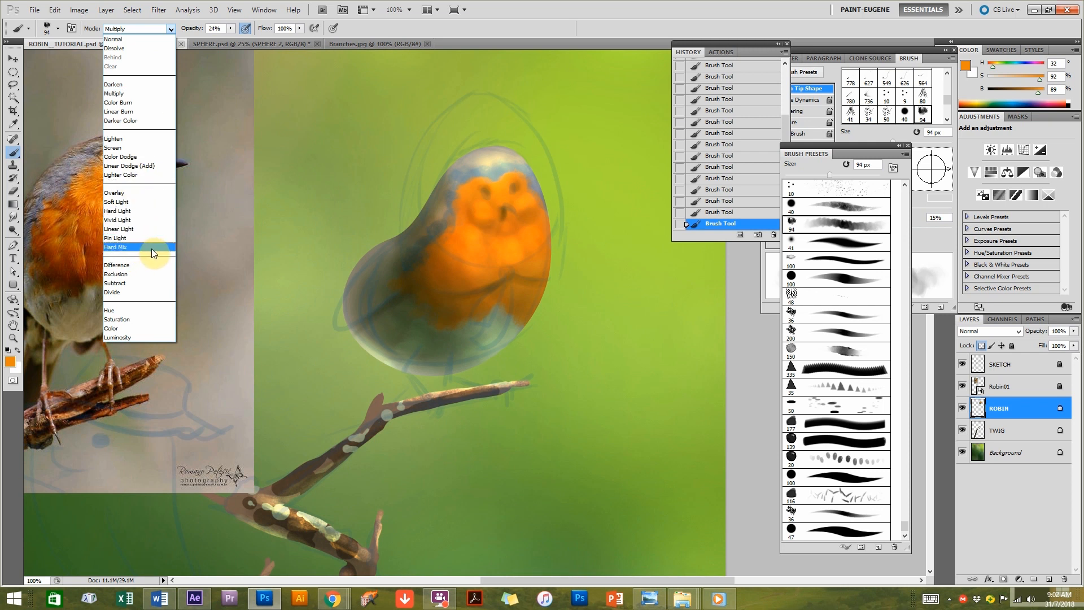
click(280, 215)
mouse_move(530, 262)
mouse_down()
mouse_move(459, 242)
mouse_move(516, 209)
mouse_move(479, 171)
mouse_move(520, 176)
mouse_move(518, 273)
mouse_move(495, 205)
mouse_up()
key(space)
mouse_move(447, 277)
mouse_down()
mouse_move(581, 244)
mouse_move(478, 266)
mouse_up()
drag(551, 314, 532, 307)
key(space)
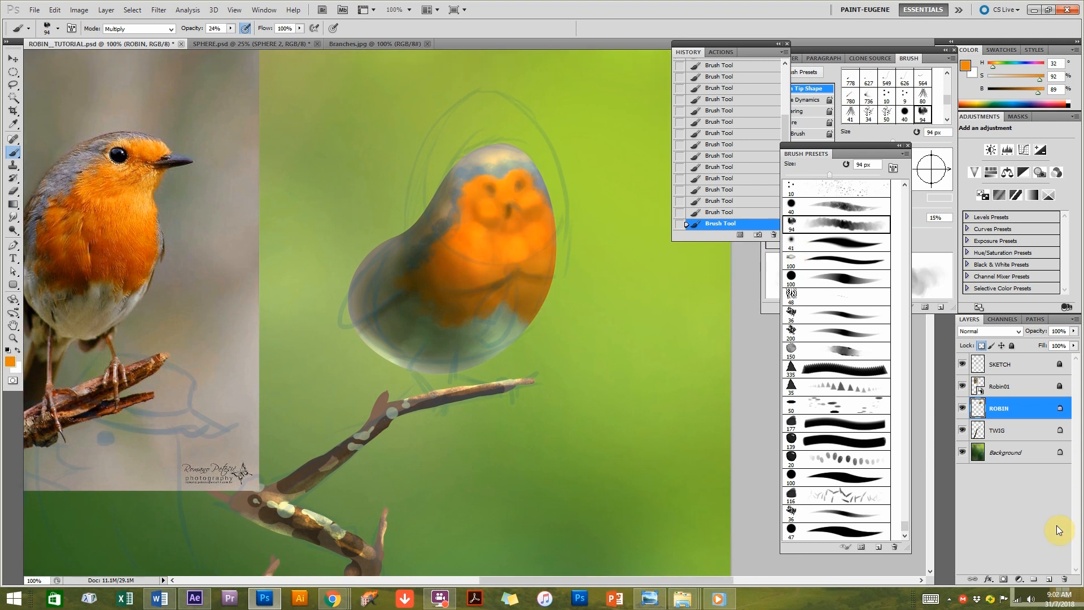
Add a new layer above the ROBIN layer and choose the hard 47 px brush.
click(1050, 579)
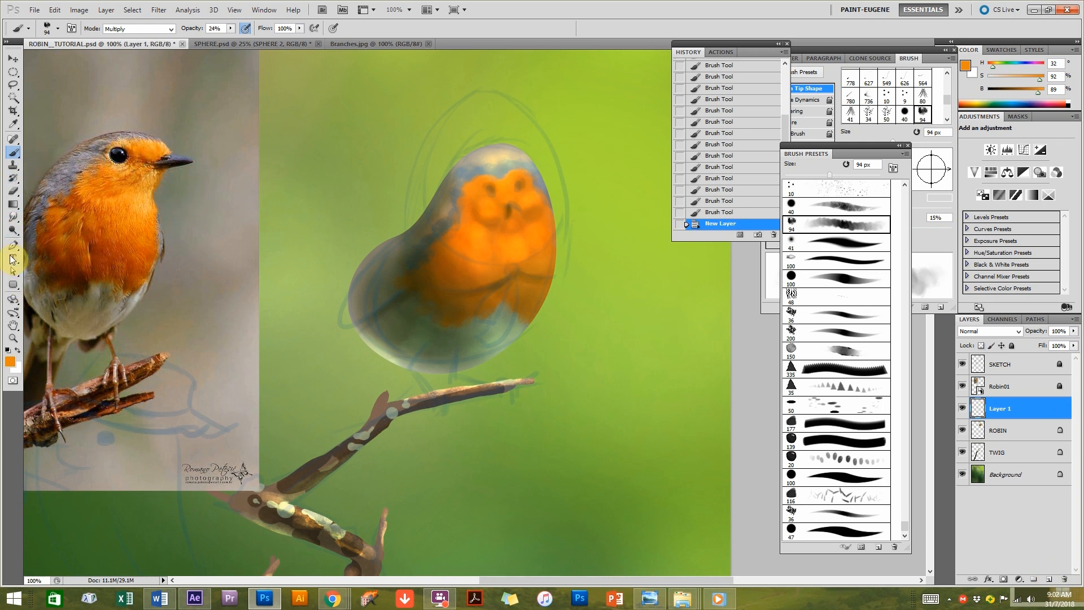
click(836, 530)
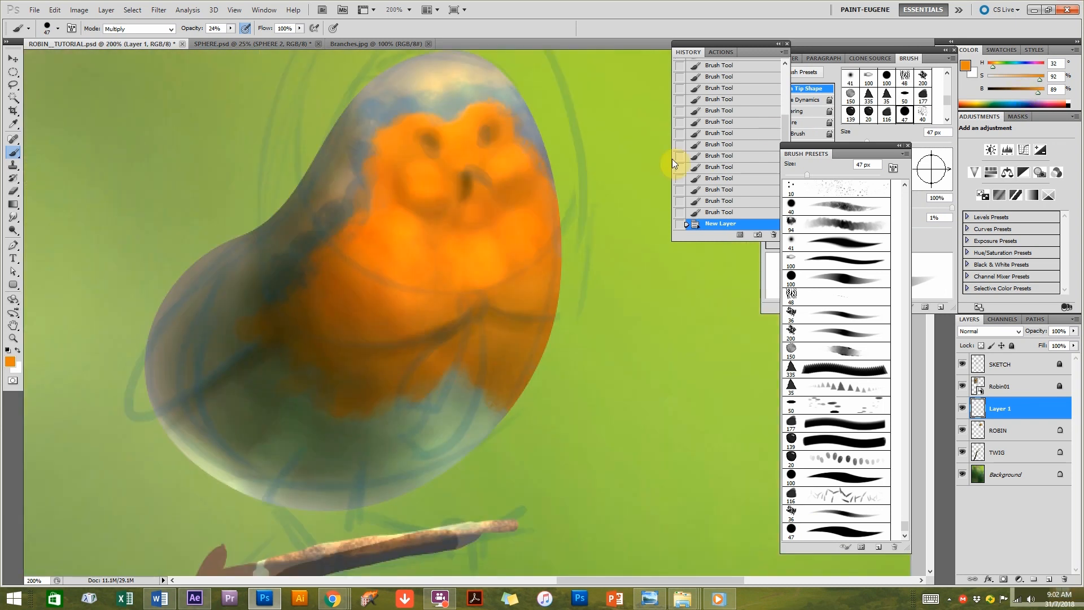
Sample the dark purple-grey of the reference robin's beak and set the brush to Normal mode at 100% opacity.
drag(344, 311, 455, 403)
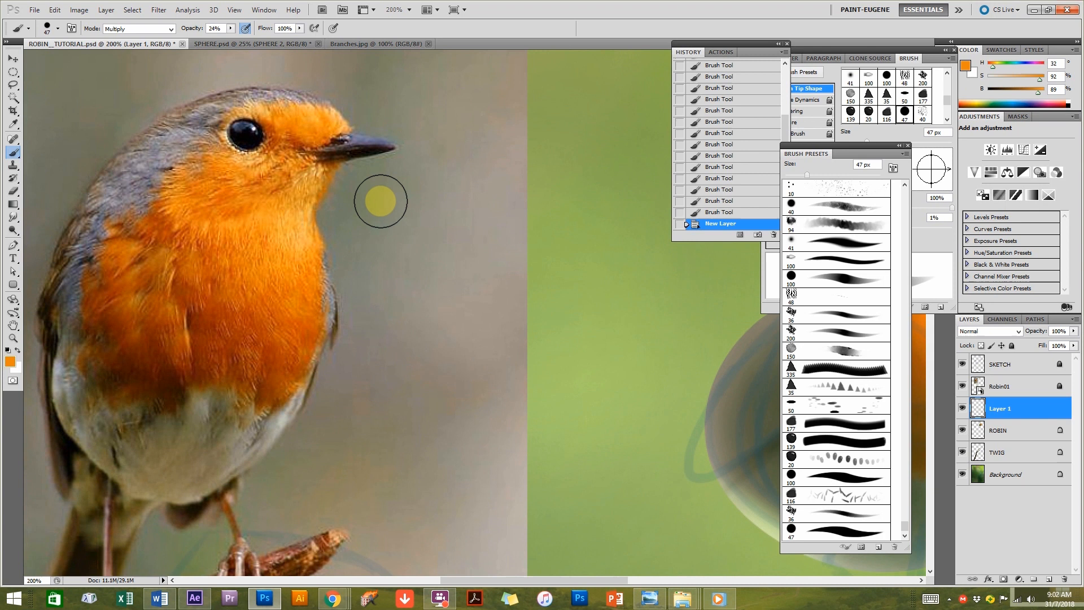
alt+click(372, 136)
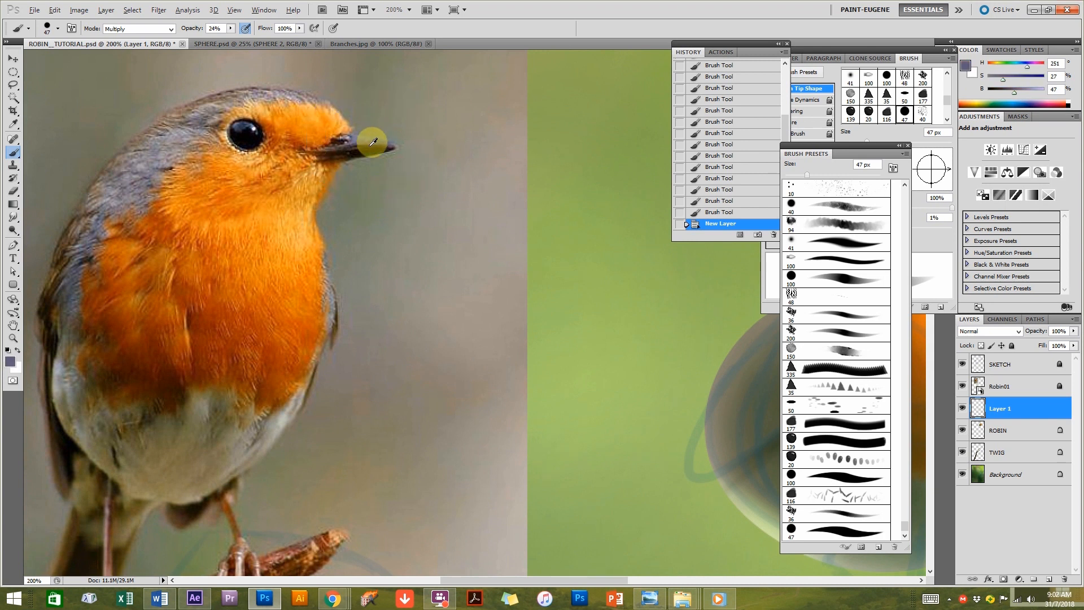
scroll(425, 380, right, 10)
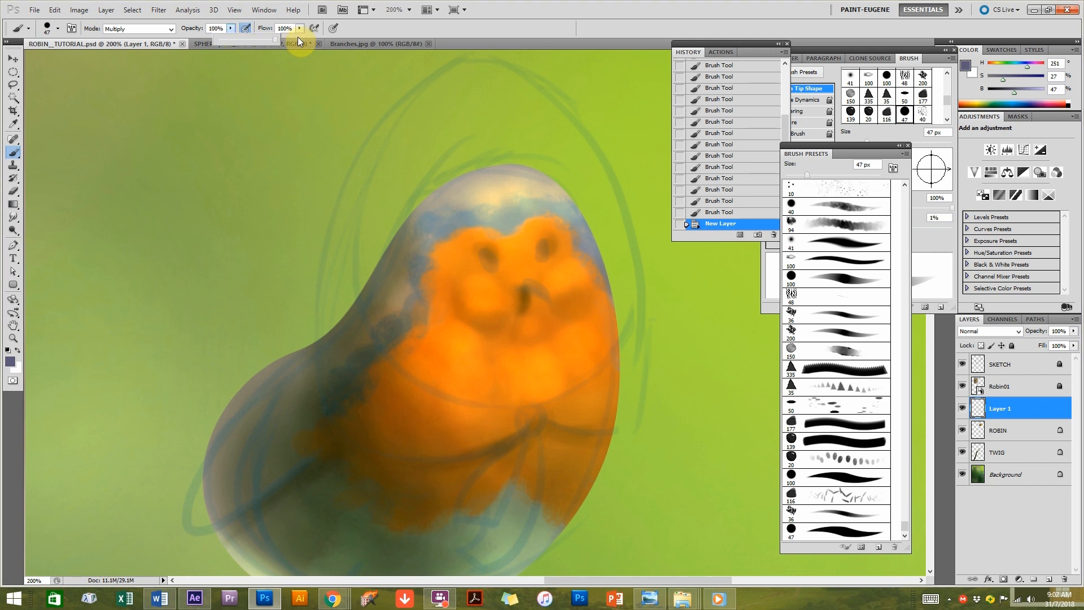
click(145, 41)
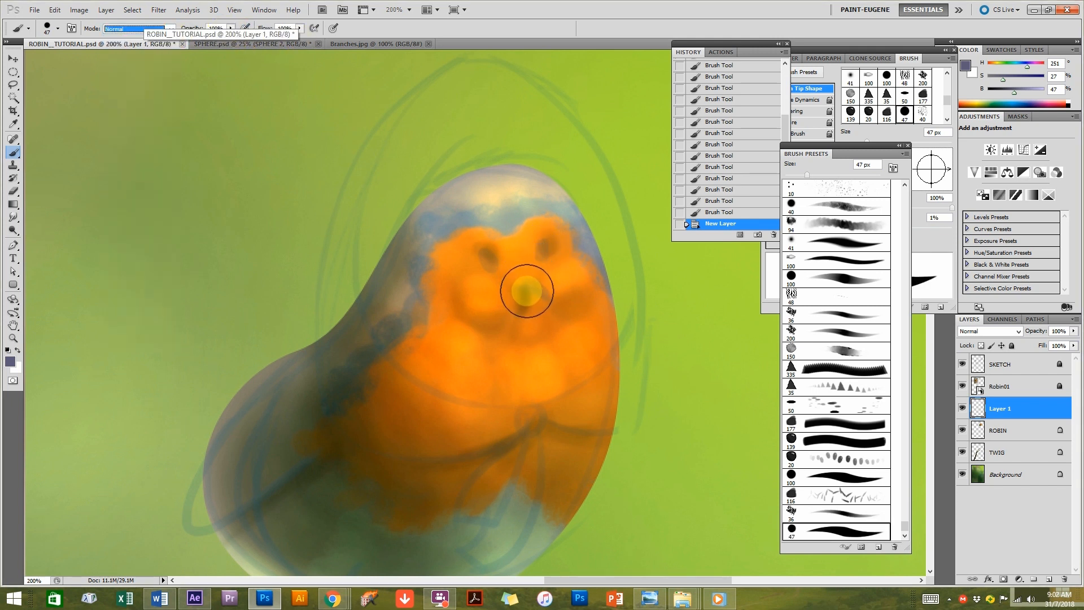
Reduce the brush to 10 px and paint a solid pointed beak in the middle of the face.
click(526, 291)
key(bracketleft)
key(bracketleft)
key(bracketleft)
key(bracketleft)
key(bracketleft)
key(bracketleft)
key(bracketleft)
key(bracketleft)
key(bracketleft)
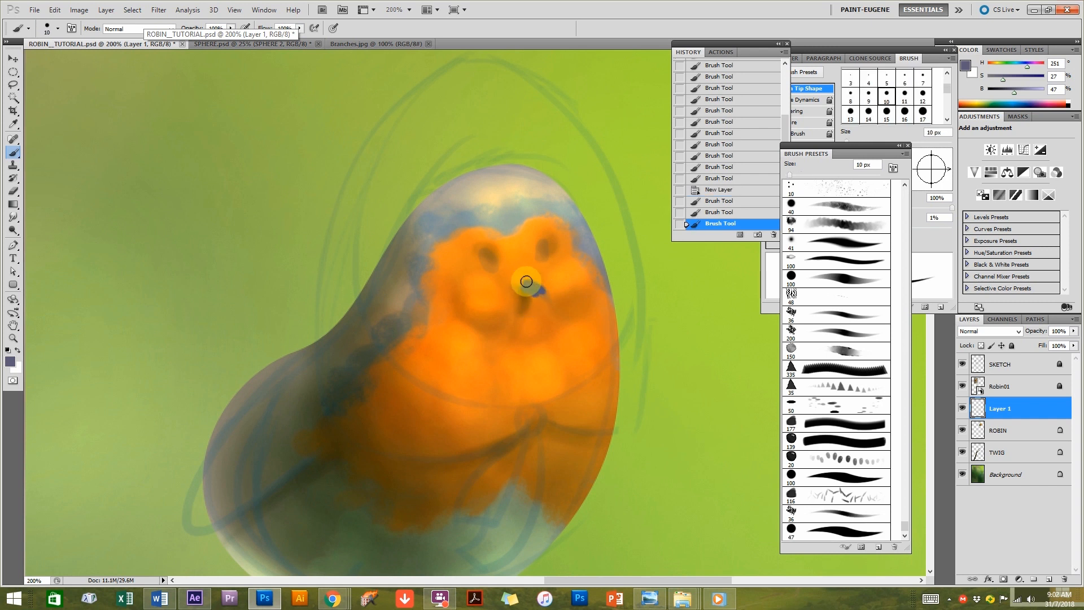
click(527, 281)
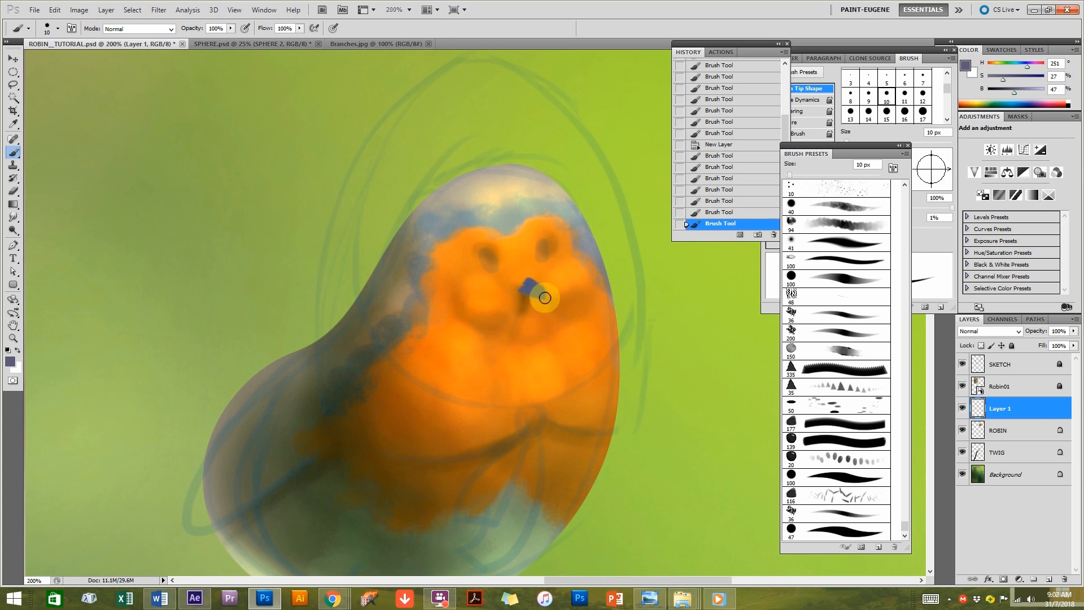
click(543, 291)
drag(543, 291, 546, 298)
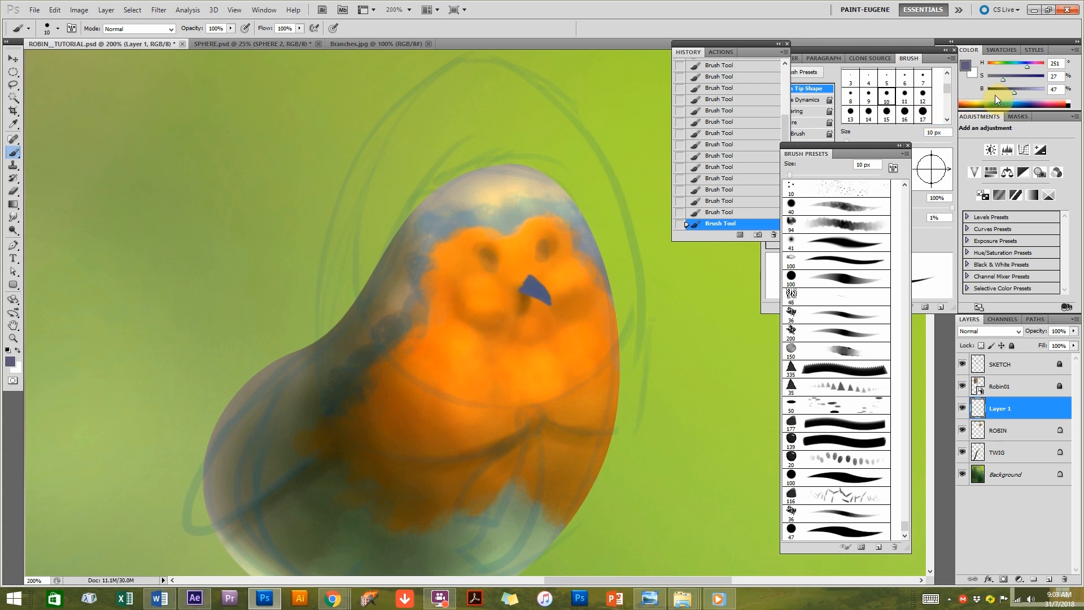
Darken the colour to 41% brightness and paint two solid oval eyes over the dark eye marks.
drag(1009, 90, 1011, 90)
drag(490, 260, 491, 263)
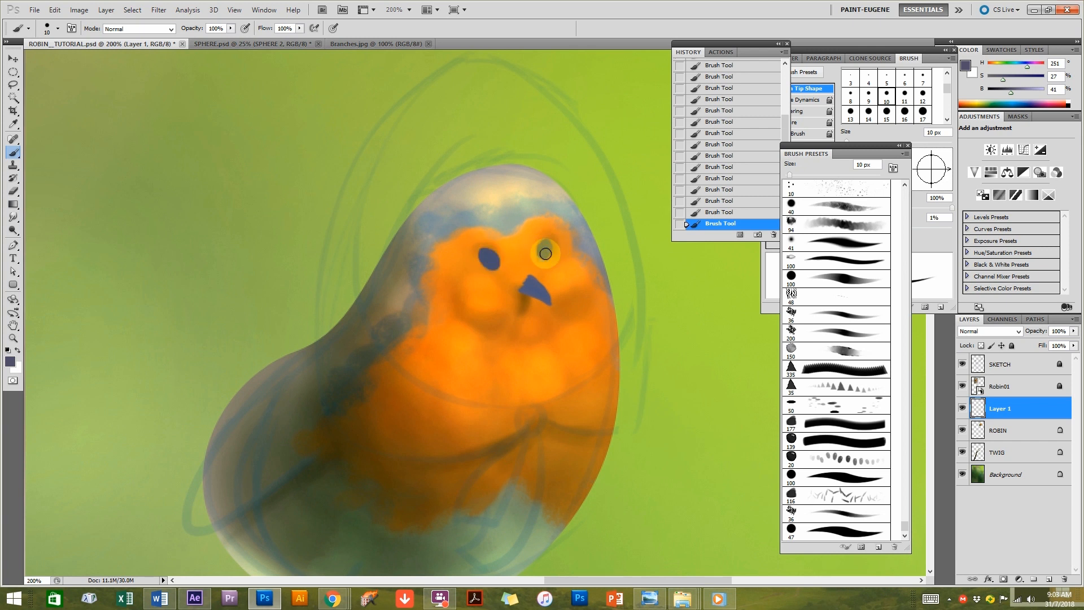
drag(546, 250, 546, 248)
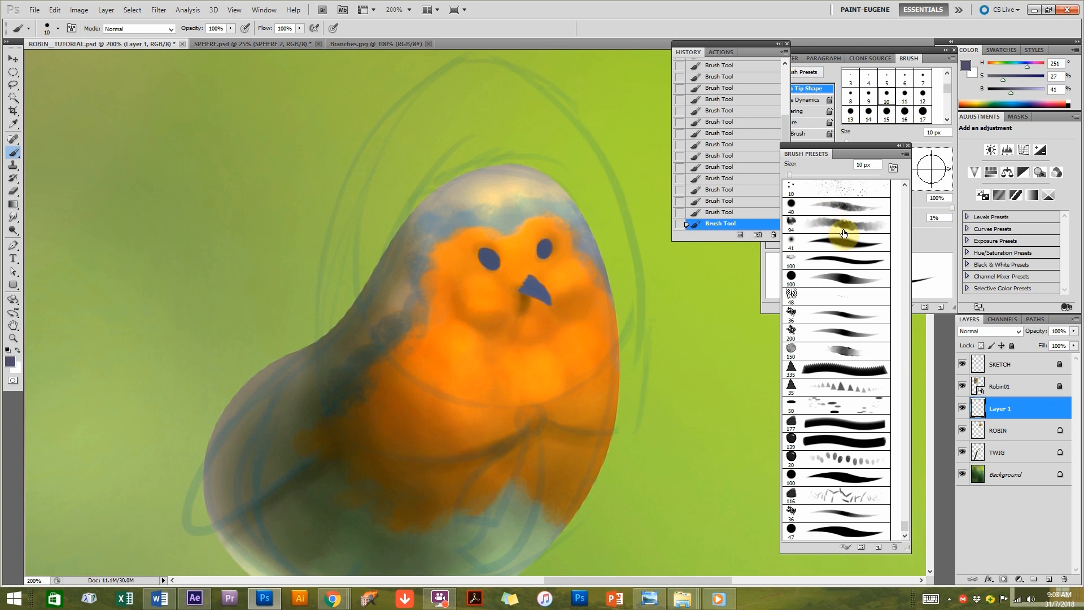
Shade the eyes with green sampled from the background, using the soft 41 px brush in Multiply mode at 14% opacity.
click(850, 248)
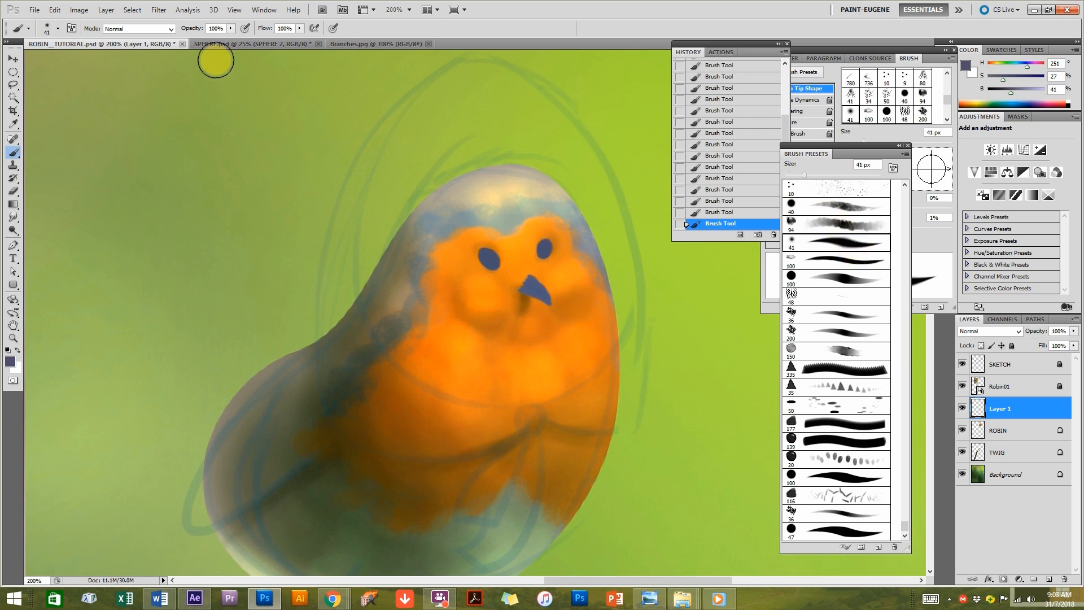
click(151, 28)
click(131, 93)
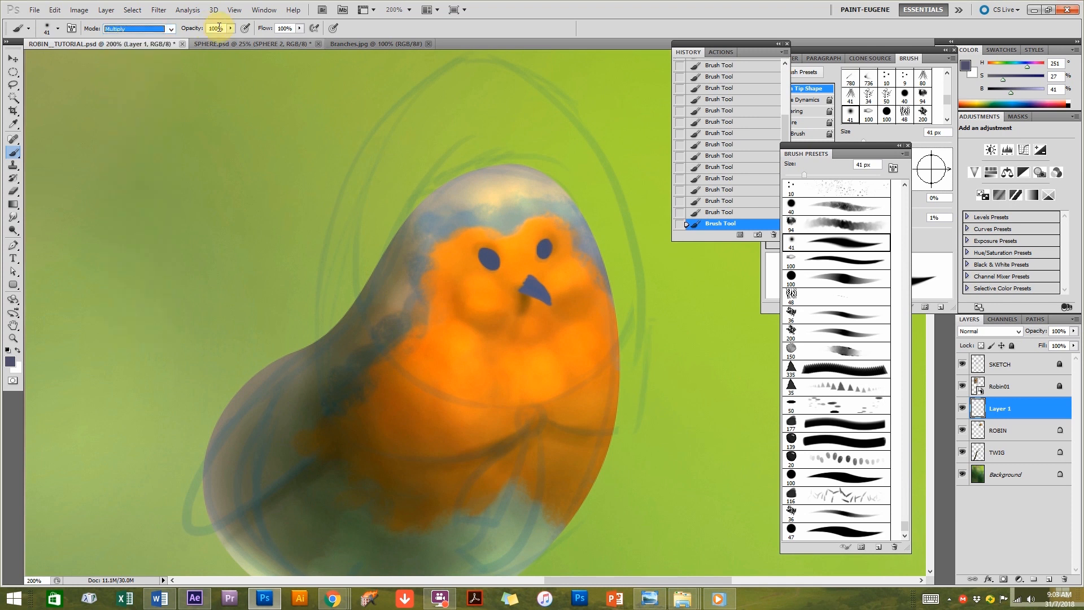
drag(204, 38, 188, 42)
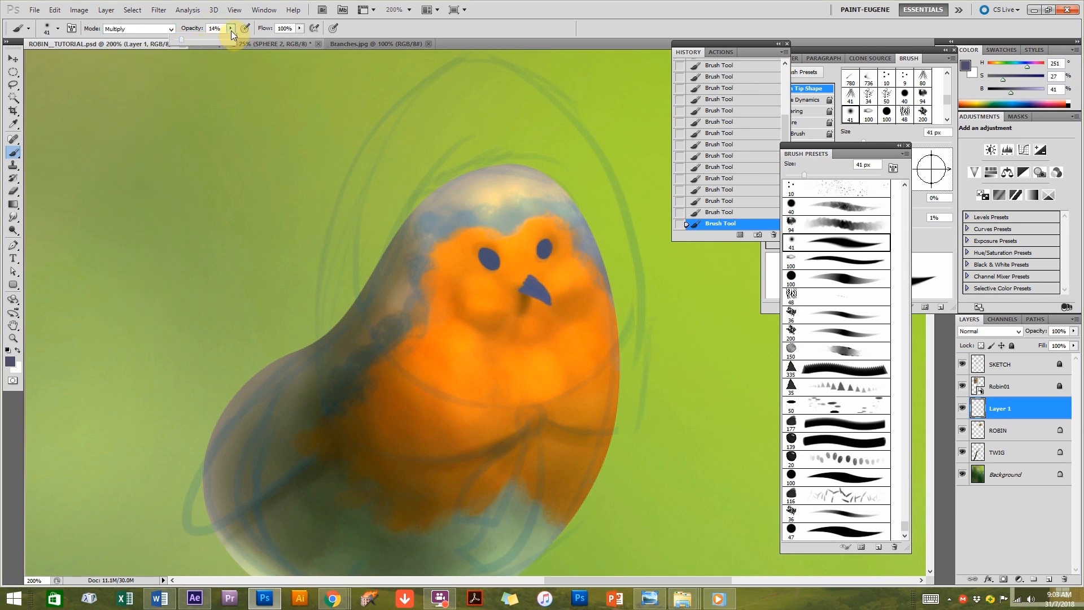
alt+click(211, 165)
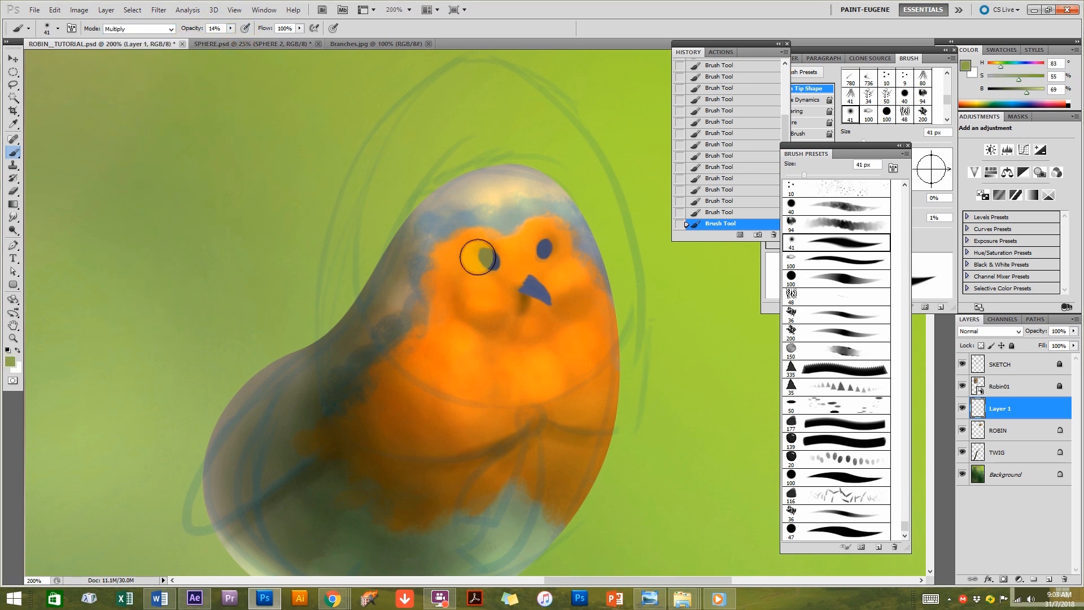
key(ctrl+z)
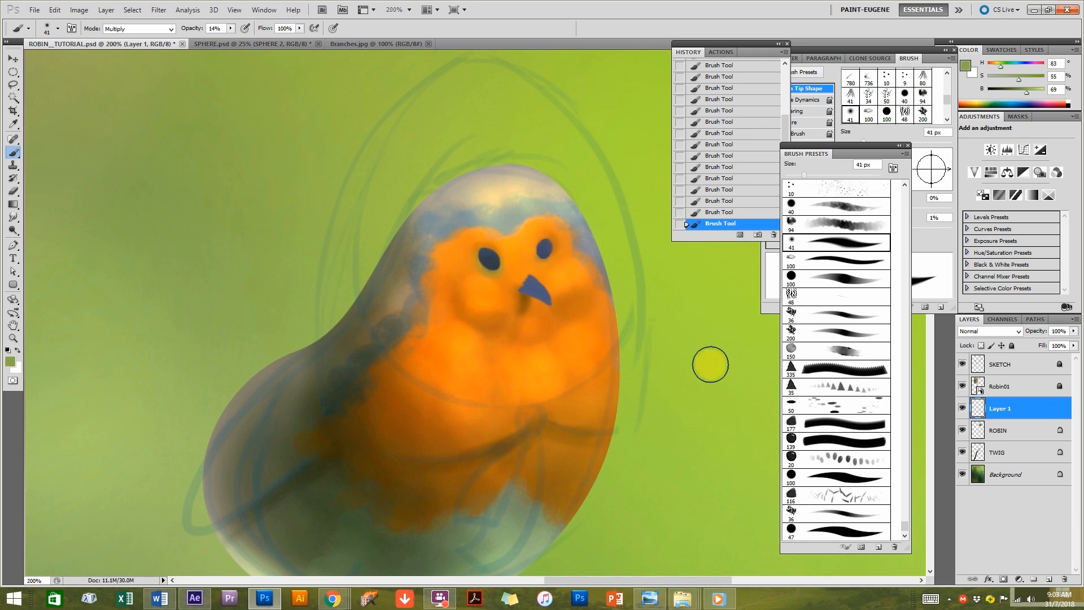
Undo the recent green shading strokes around the robin's eyes, stepping back through the history.
click(730, 201)
click(723, 189)
click(721, 178)
click(718, 156)
click(711, 122)
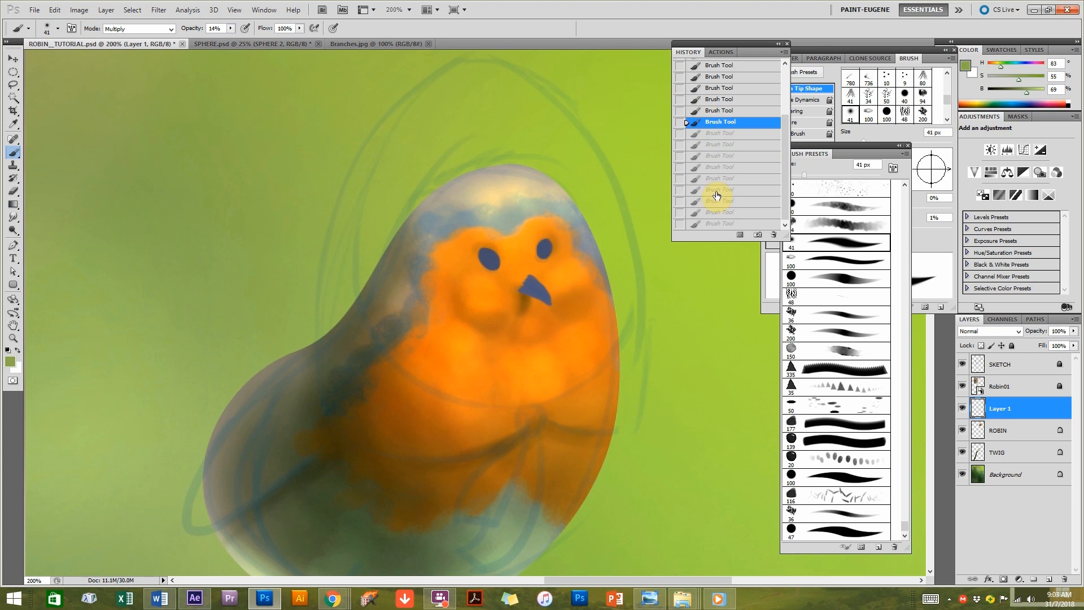
click(709, 100)
Lock Layer 1's transparent pixels and shade the eyes and beak again with green, using the soft 41 px Multiply brush.
click(981, 345)
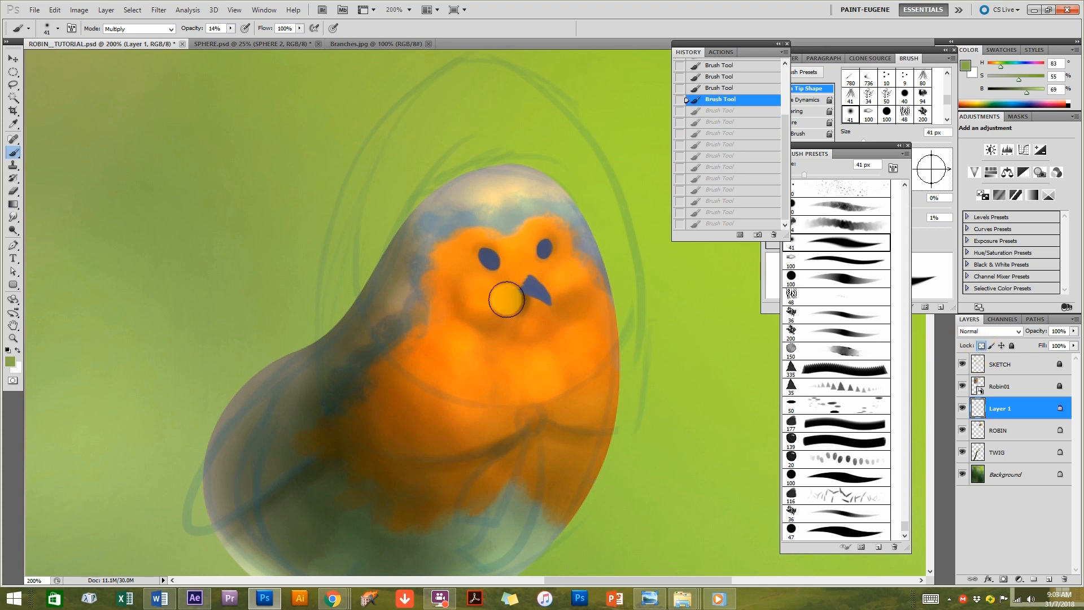
drag(475, 267, 546, 257)
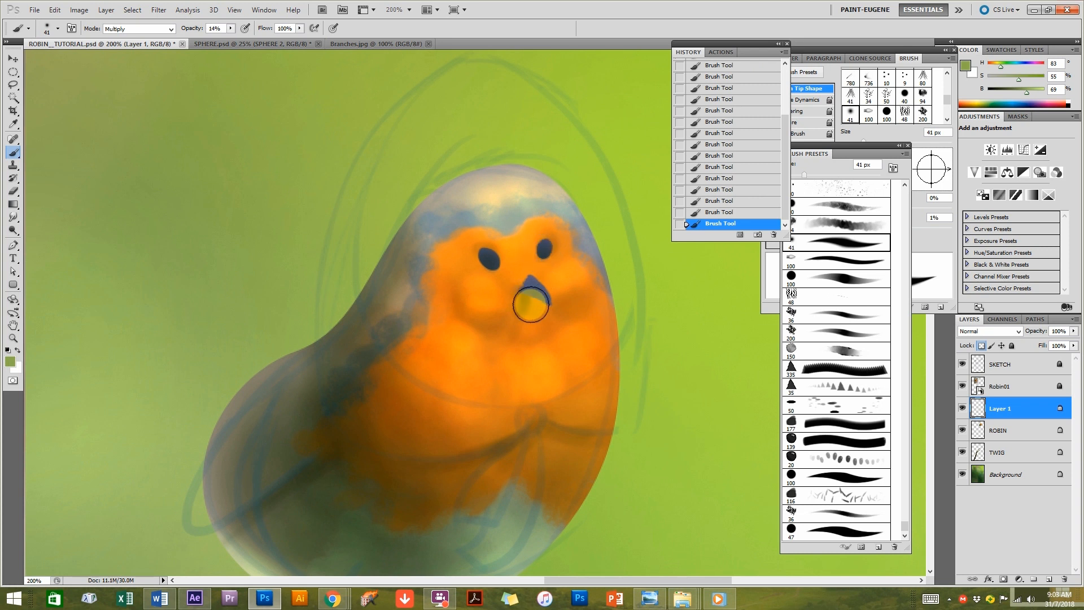
click(843, 531)
mouse_move(561, 280)
mouse_down()
mouse_move(532, 306)
mouse_move(514, 298)
mouse_move(588, 413)
mouse_move(466, 278)
mouse_move(532, 290)
mouse_move(622, 374)
mouse_up()
click(836, 242)
Reduce the brush to 20 px and deepen the green shading on the beak and eyes.
ctrl+click(531, 271)
key(bracketleft)
key(bracketleft)
key(bracketleft)
mouse_move(551, 277)
mouse_down()
mouse_move(500, 251)
mouse_move(511, 279)
mouse_move(484, 253)
mouse_move(514, 263)
mouse_up()
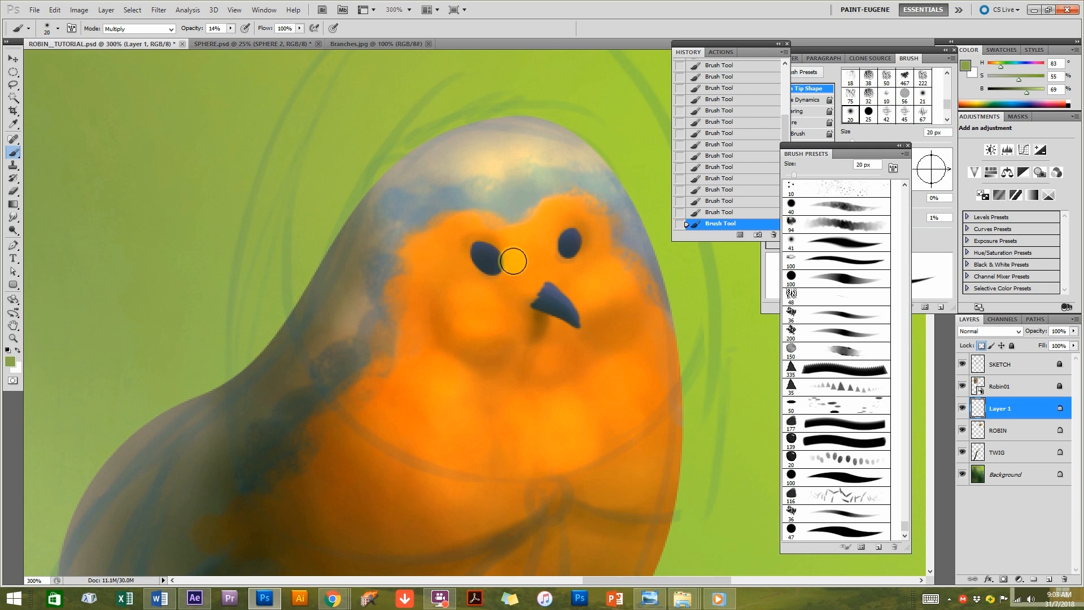
mouse_move(509, 261)
mouse_down()
mouse_move(491, 288)
mouse_move(483, 259)
mouse_move(459, 285)
mouse_move(473, 270)
mouse_up()
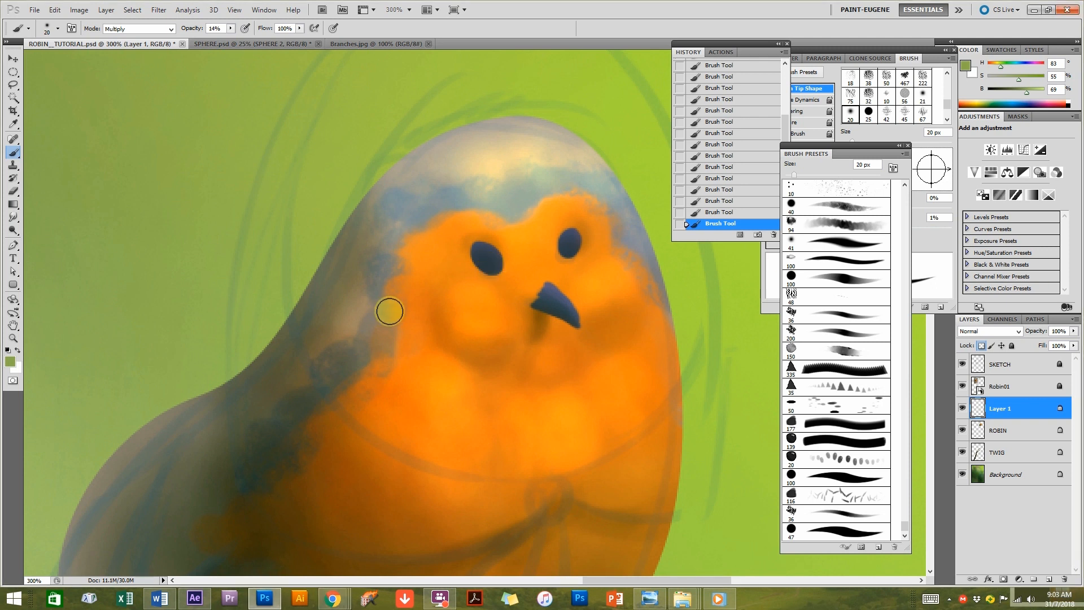
key(alt+Tab)
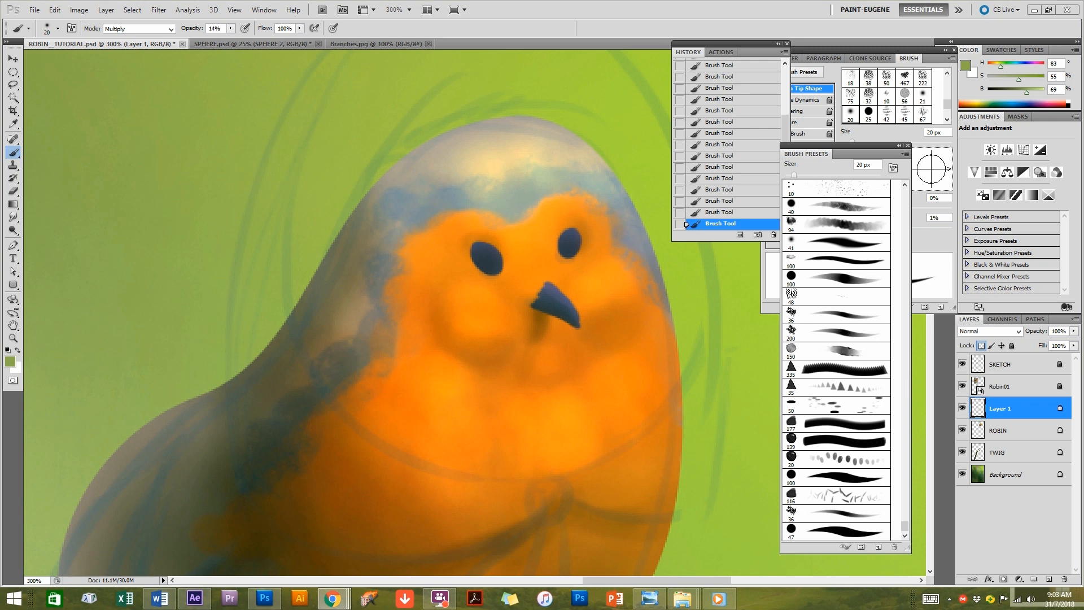
key(alt+Tab)
key(alt+Tab)
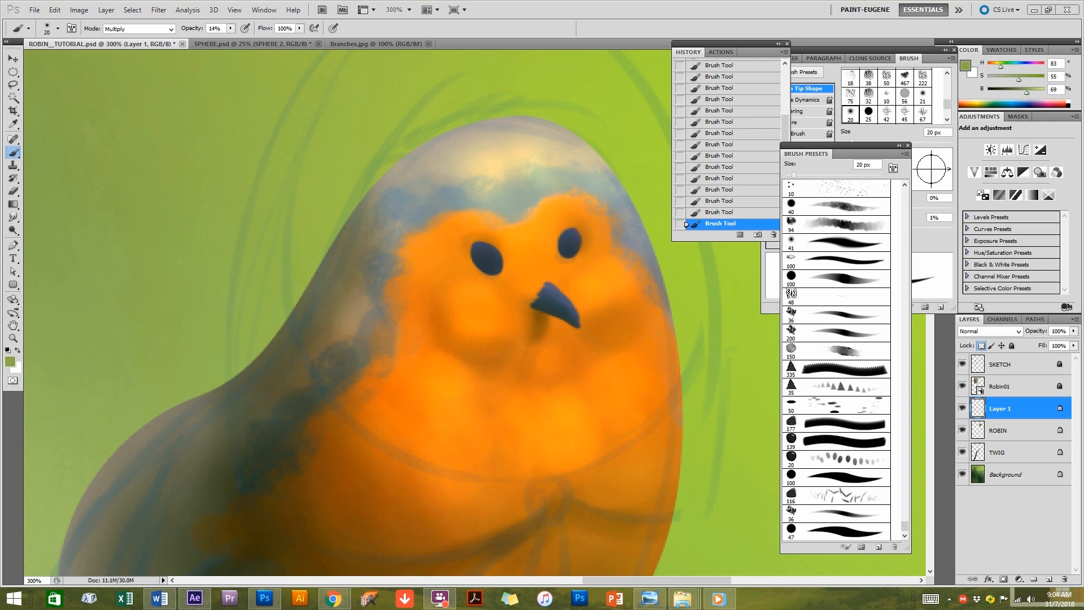
key(alt+Tab)
drag(1079, 28, 853, 40)
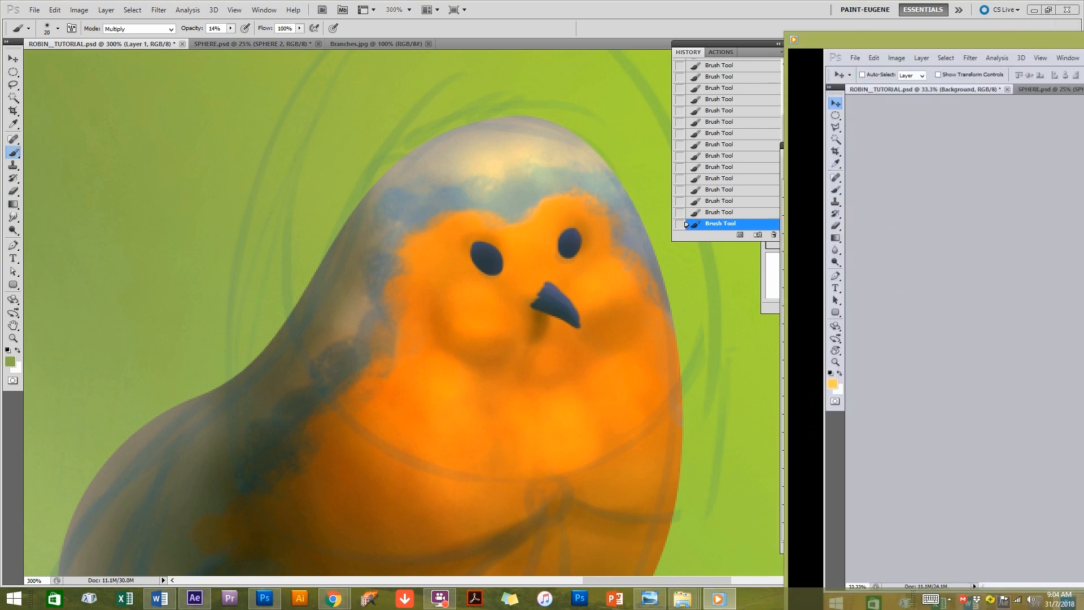
key(alt+Tab)
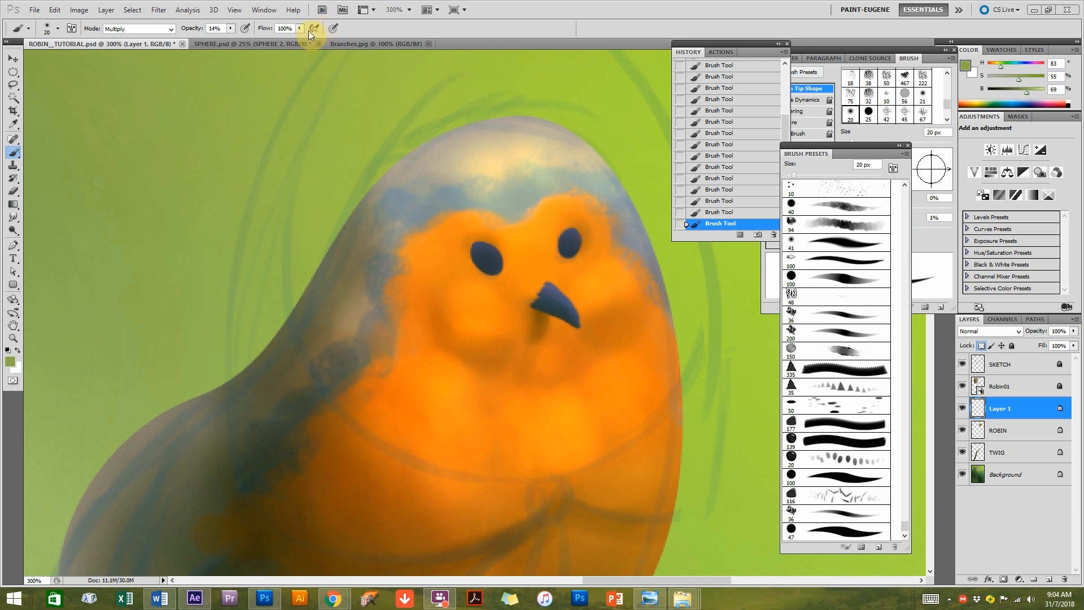
Open a second window of ROBIN__TUTORIAL.psd and float it as a small preview beside the enlarged painting.
click(254, 13)
mouse_move(264, 23)
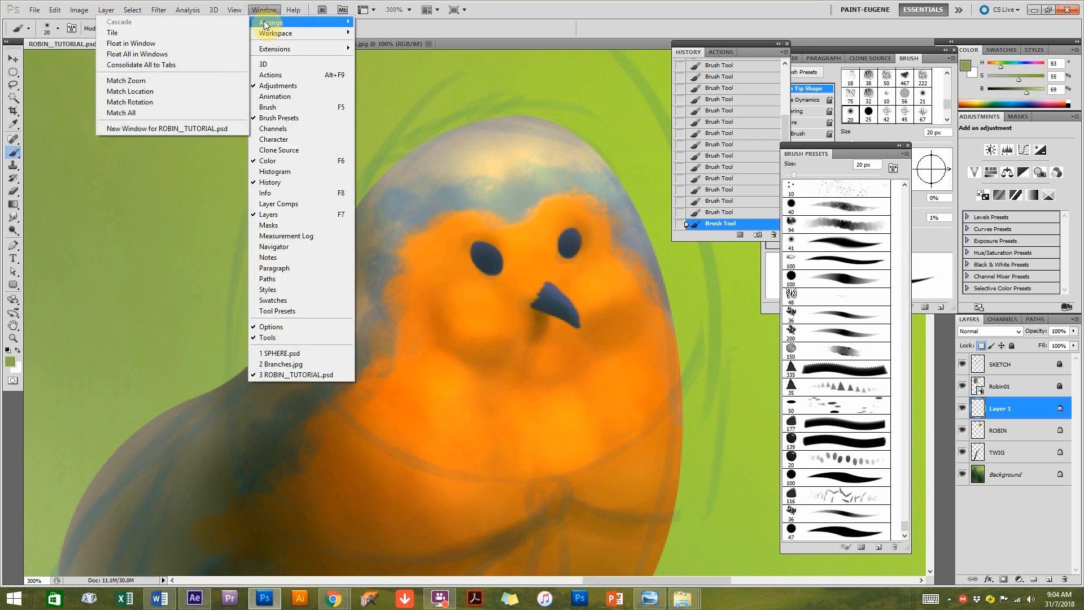
click(168, 130)
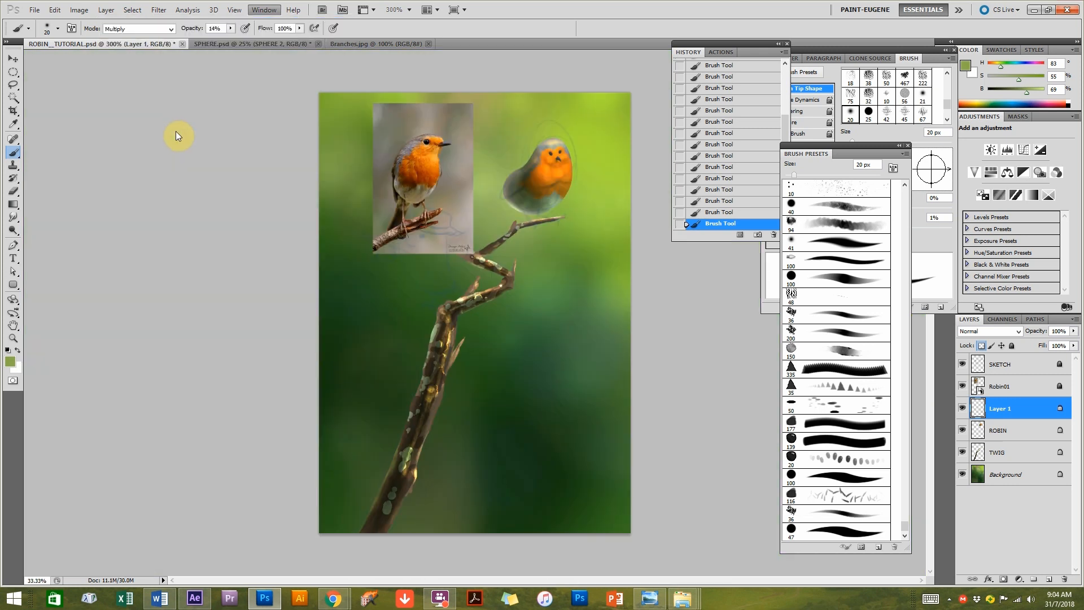
drag(469, 43, 166, 120)
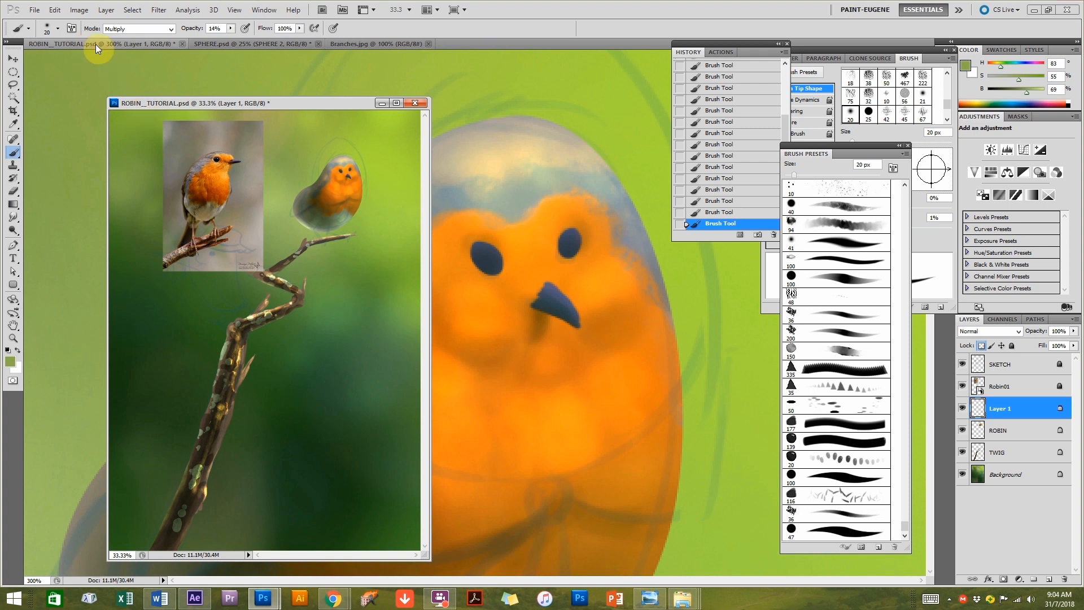
drag(155, 105, 82, 64)
drag(353, 516, 289, 365)
Set the preview window to 25% zoom and frame both the reference photo and the painted robin.
ctrl+click(218, 254)
drag(230, 194, 131, 266)
key(ctrl+minus)
key(ctrl+minus)
key(ctrl+plus)
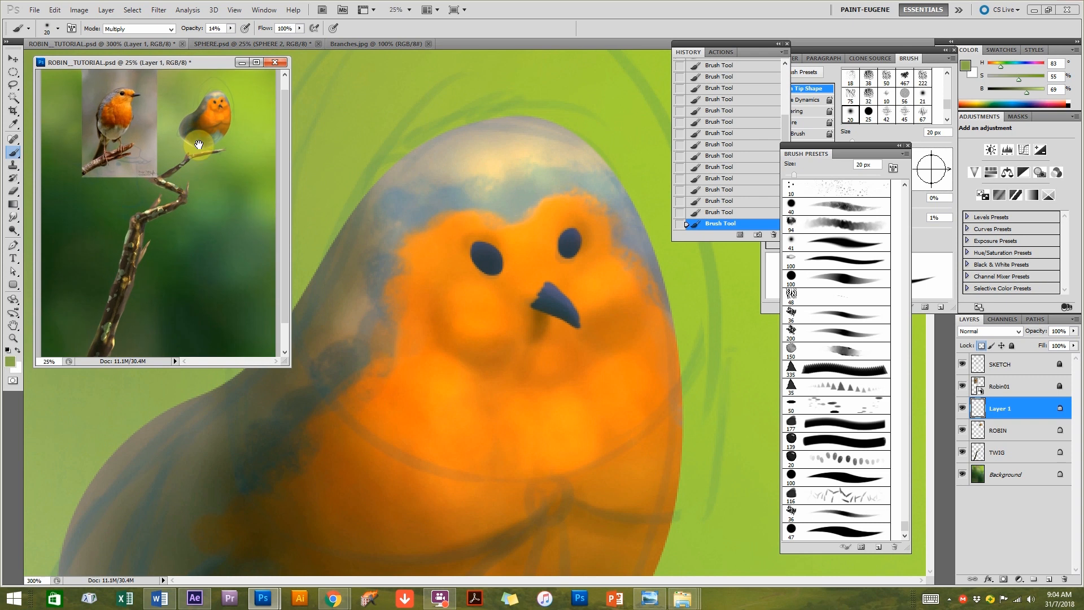
drag(194, 152, 181, 178)
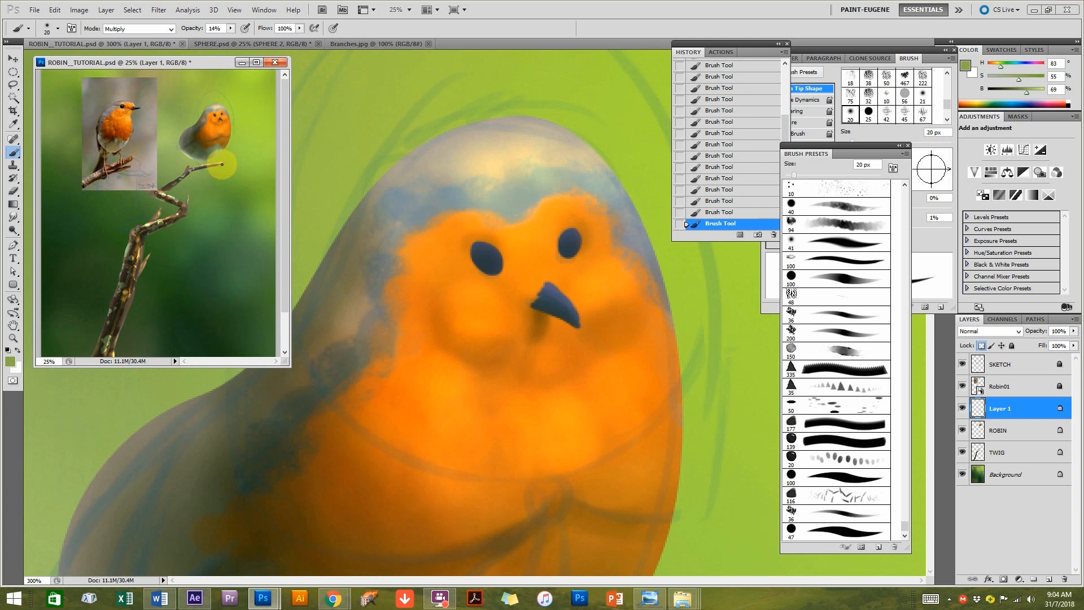
key(ctrl+minus)
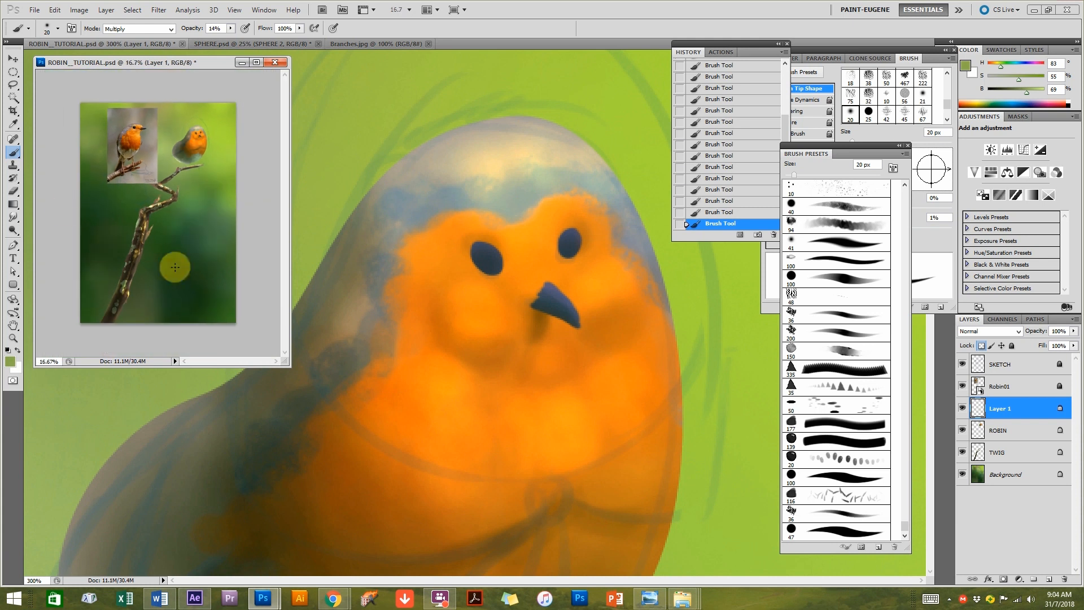
ctrl+click(207, 146)
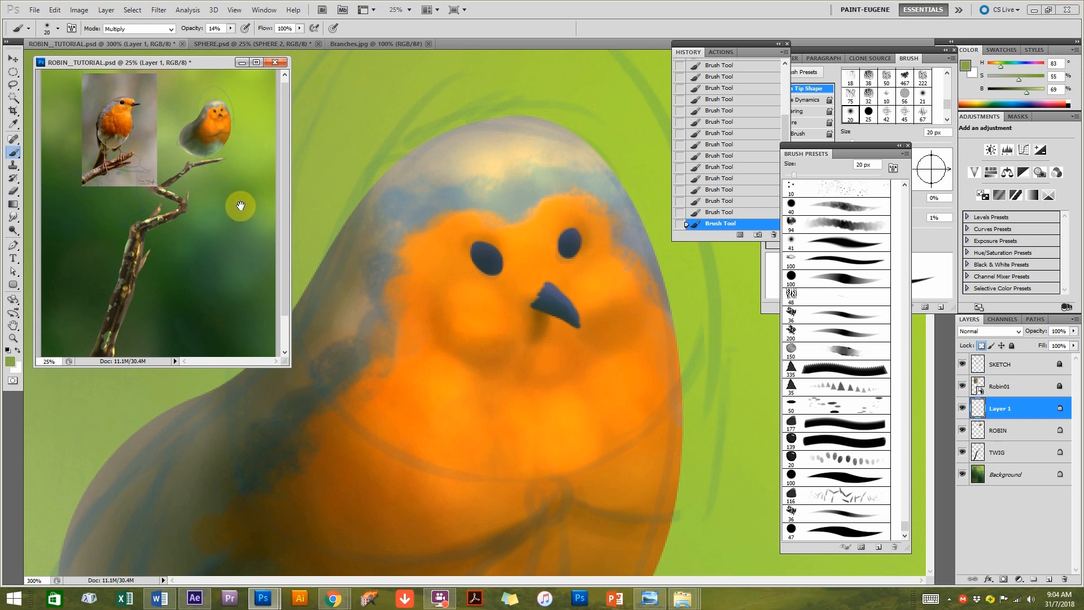
scroll(240, 209, up, 1)
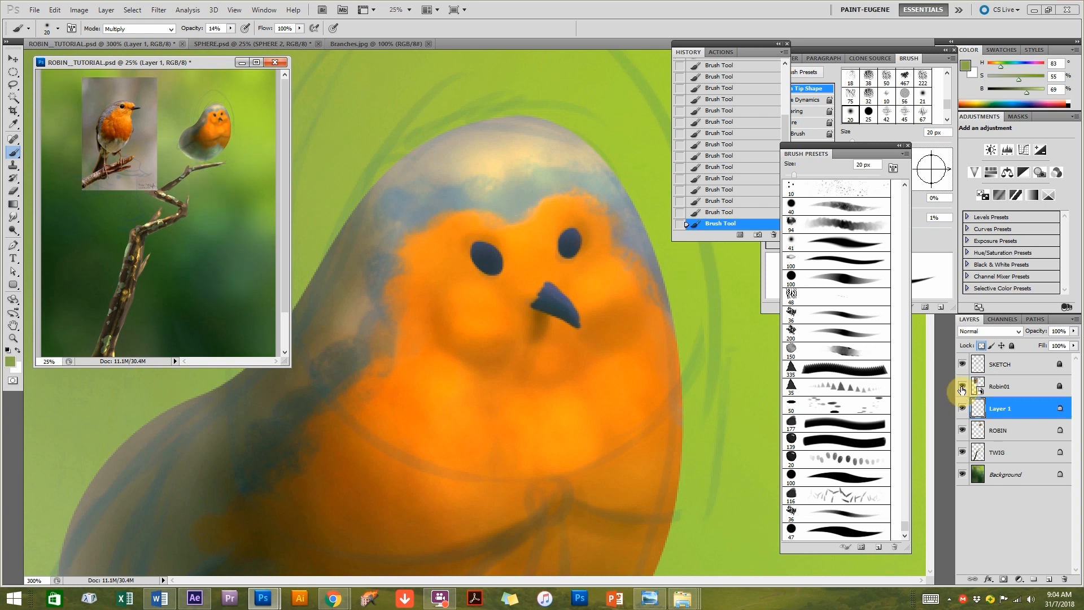
Hide the SKETCH layer and set the brush to Color Dodge mode for the enlarged painting.
click(962, 363)
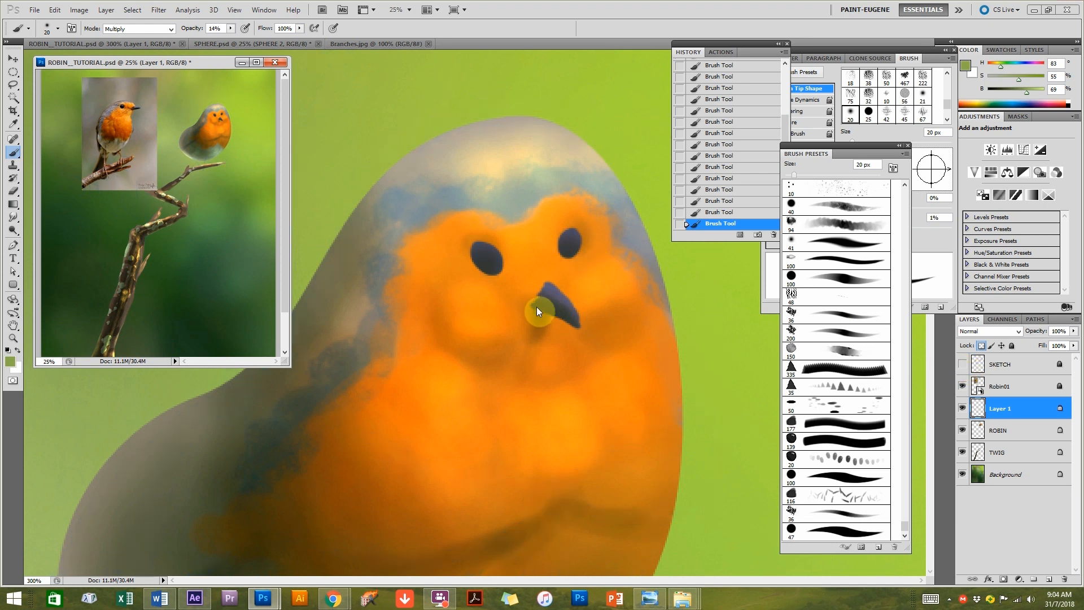
click(558, 299)
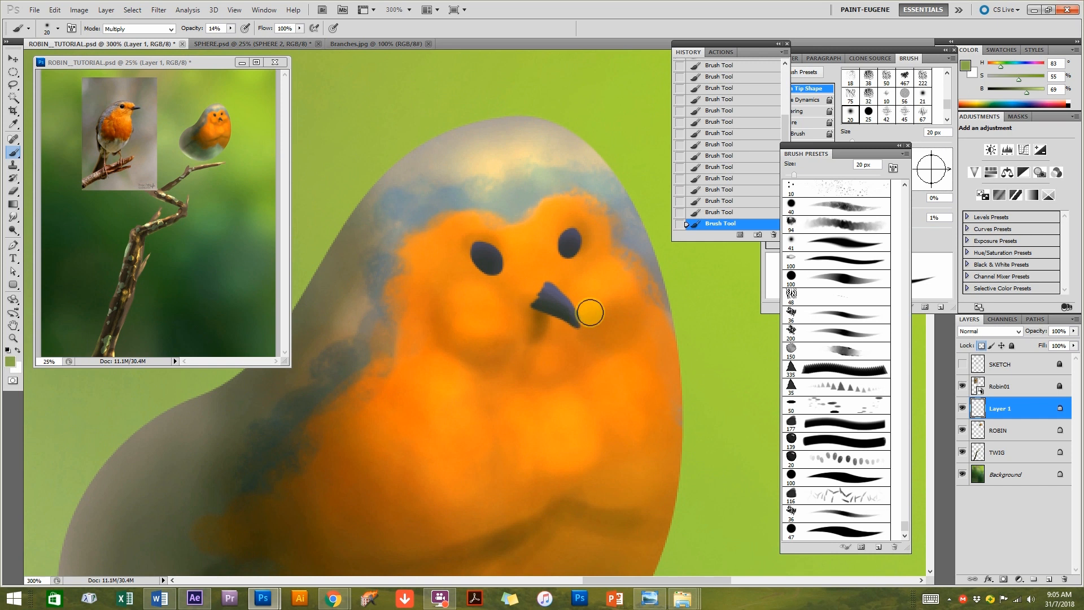
click(143, 31)
click(120, 157)
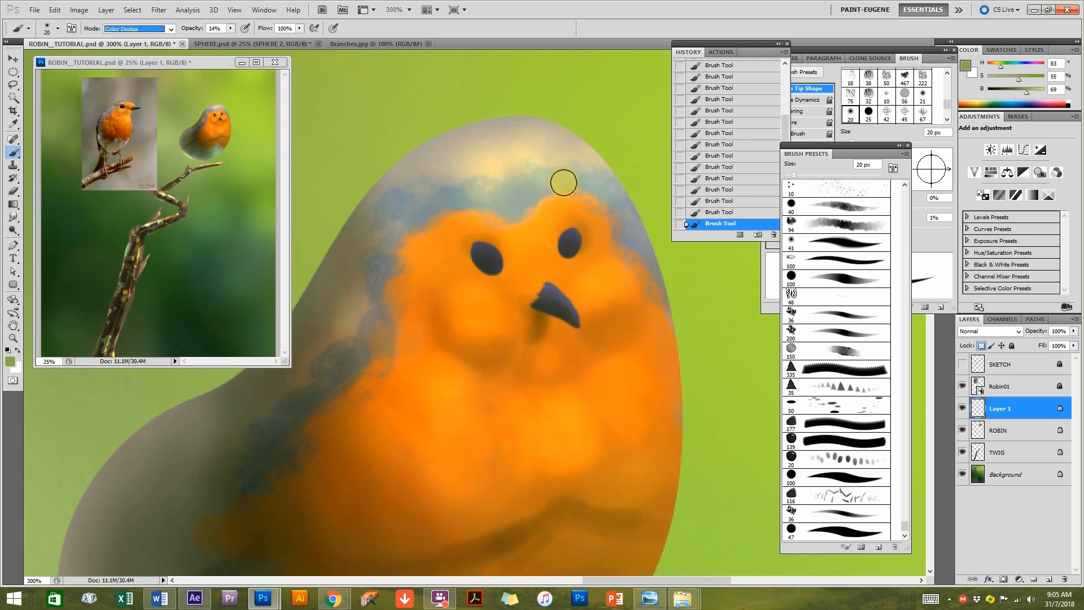
Sample light green from the background and paint soft highlights in both eyes with the brush at 10 px.
alt+click(589, 88)
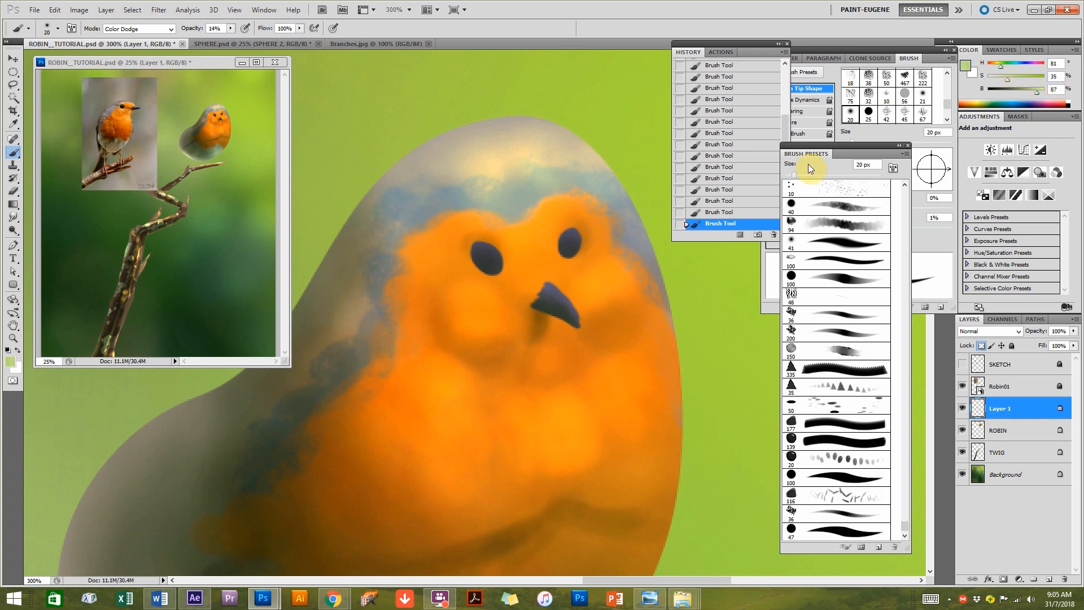
key(bracketleft)
key(bracketleft)
key(bracketright)
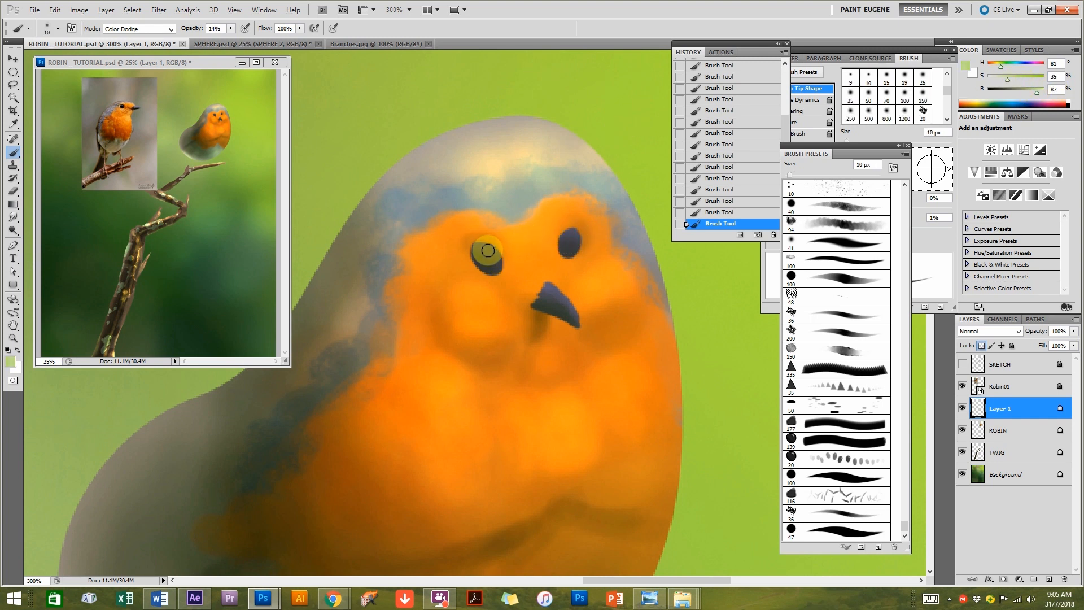
drag(490, 253, 493, 256)
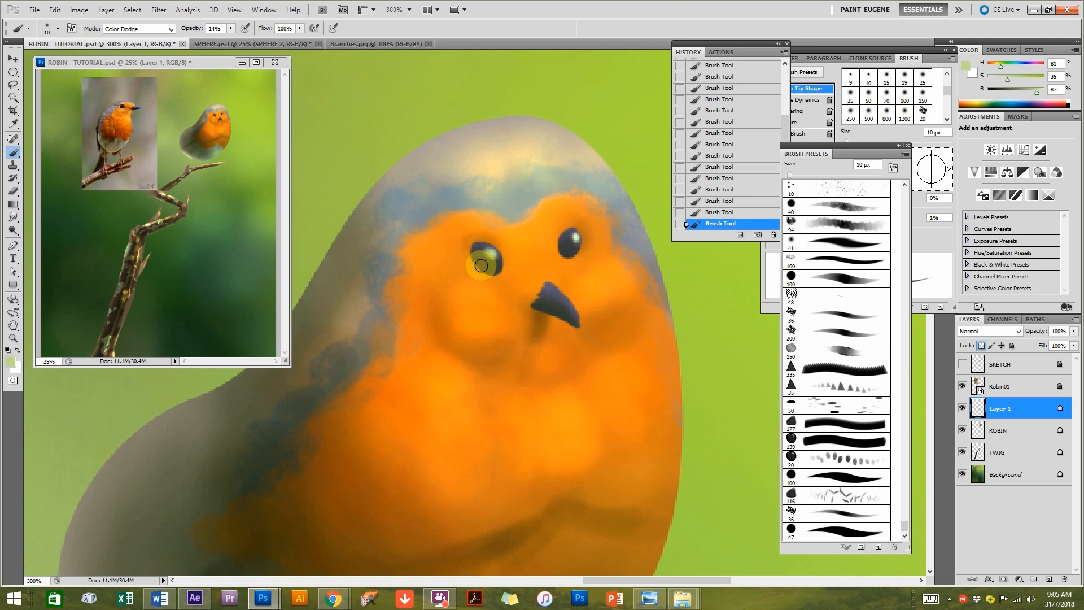
Raise the brush opacity to 71% and add small bright highlights to both eyes, checking them in the preview at 50% zoom.
click(230, 29)
drag(232, 40, 263, 39)
click(484, 268)
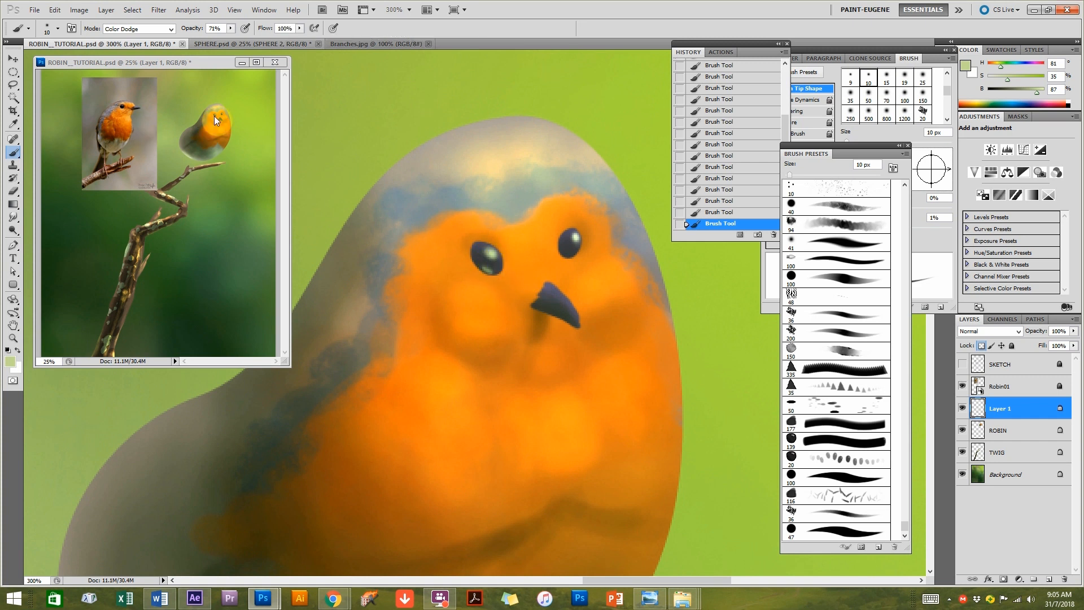
click(225, 130)
ctrl+click(225, 131)
ctrl+click(226, 131)
drag(217, 166, 209, 201)
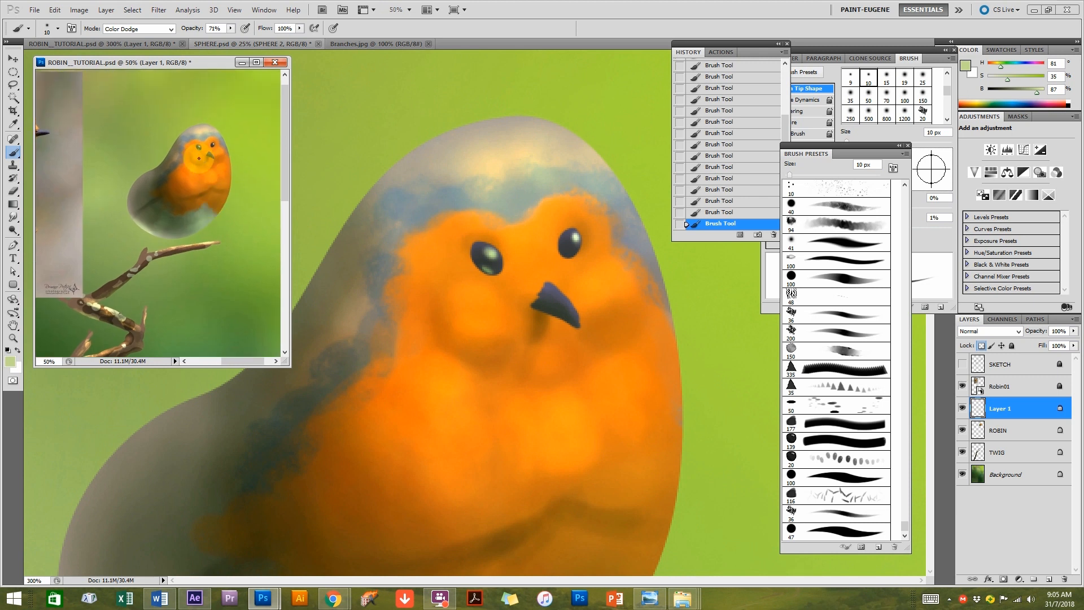
click(565, 247)
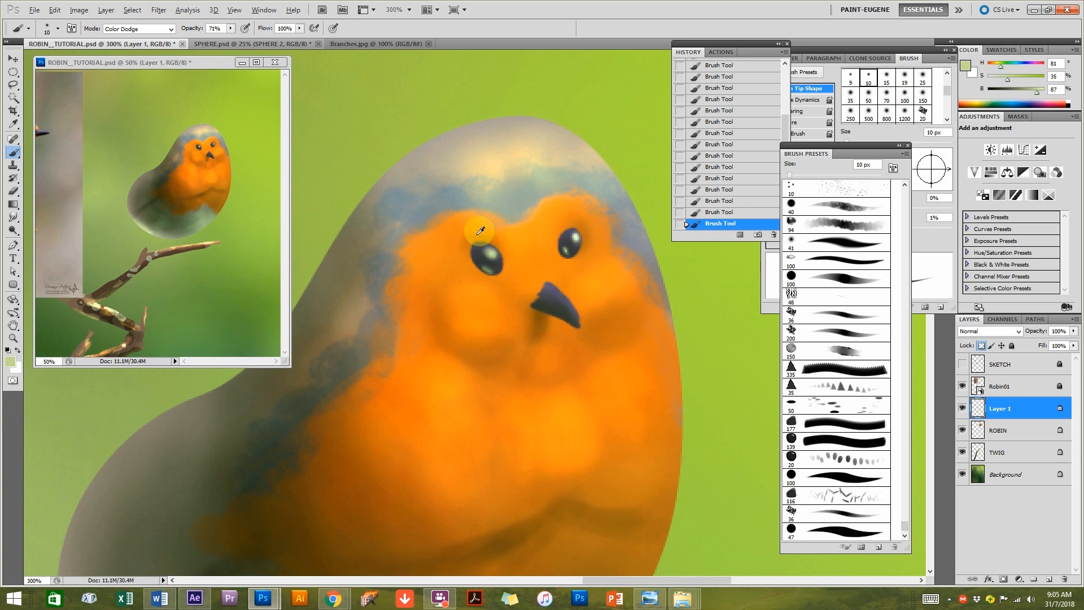
Lower the brush opacity to 29% and paint a soft light-green highlight along the beak.
drag(230, 27, 207, 39)
mouse_move(551, 293)
mouse_down()
mouse_move(580, 324)
mouse_move(564, 302)
mouse_up()
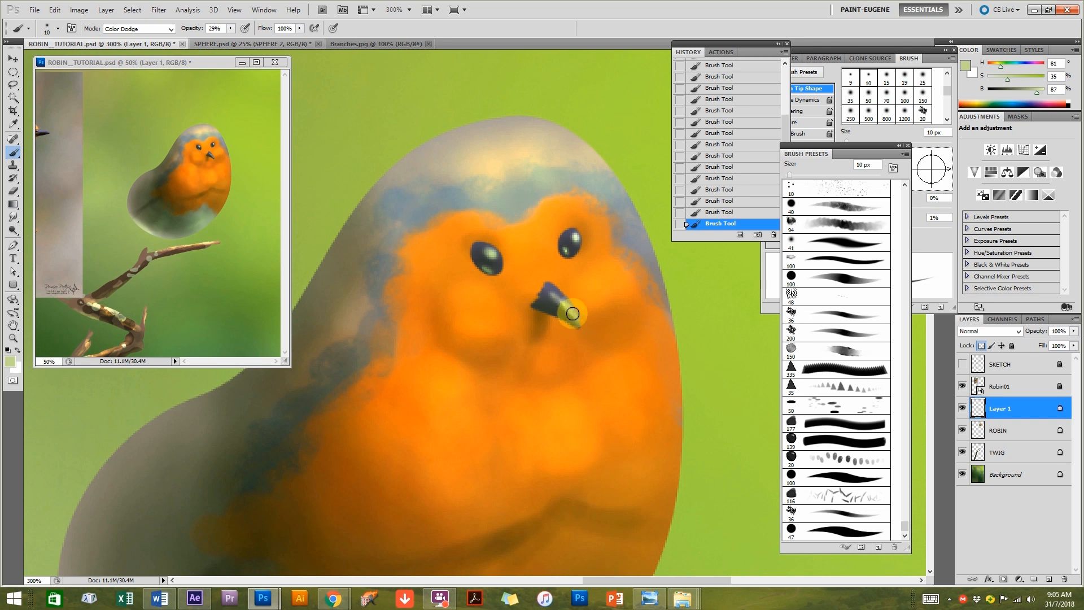
drag(356, 348, 493, 346)
drag(709, 324, 660, 316)
mouse_move(334, 340)
mouse_down()
mouse_move(411, 334)
mouse_move(360, 337)
mouse_move(327, 314)
mouse_up()
drag(101, 212, 140, 225)
drag(587, 369, 505, 349)
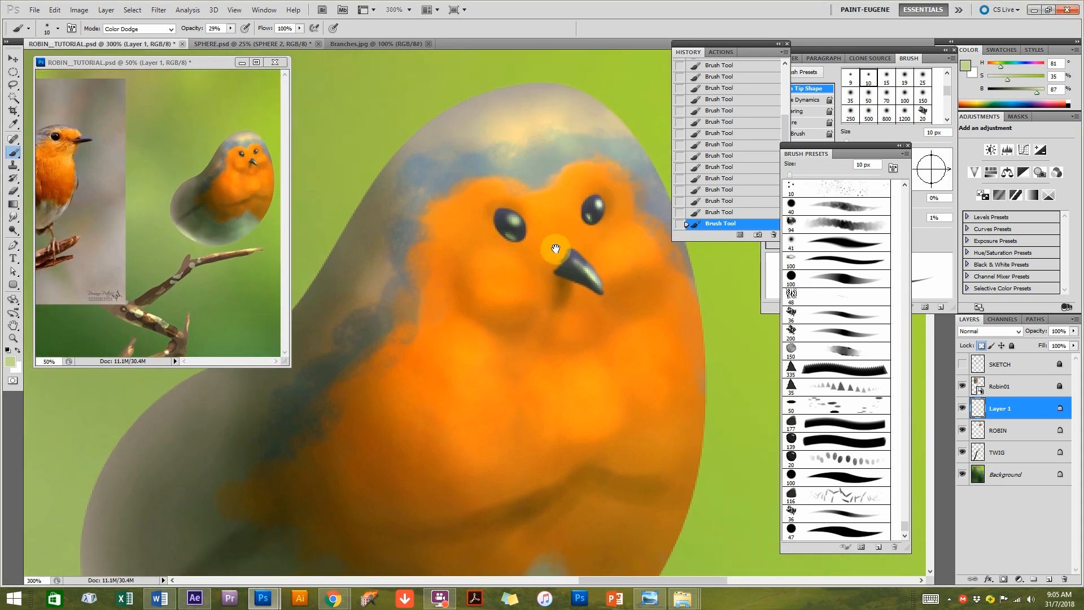
drag(535, 242, 517, 255)
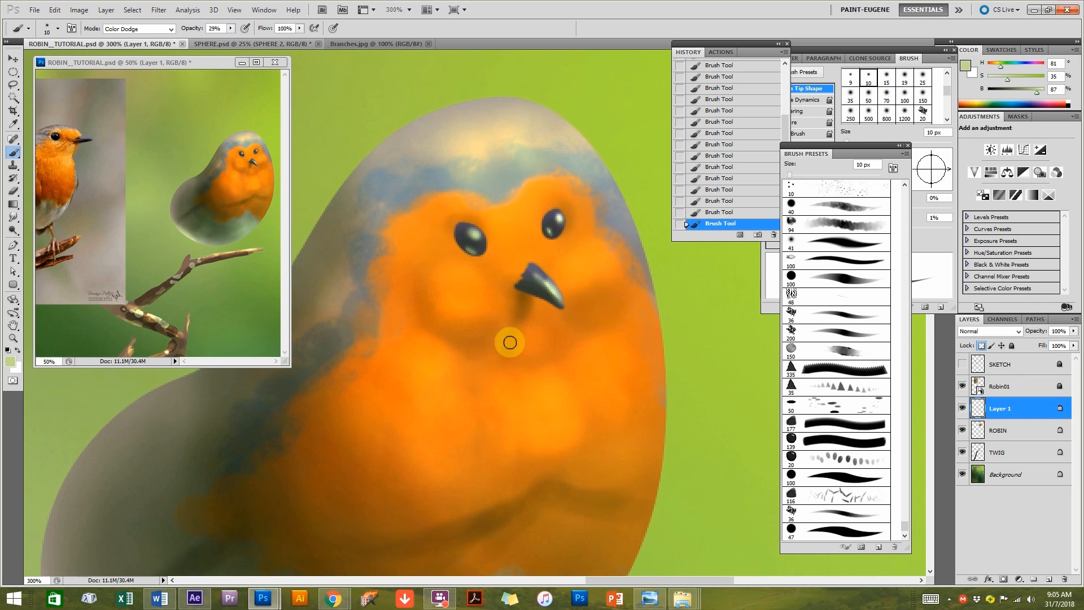
mouse_move(544, 366)
mouse_down()
mouse_move(515, 350)
mouse_move(551, 357)
mouse_up()
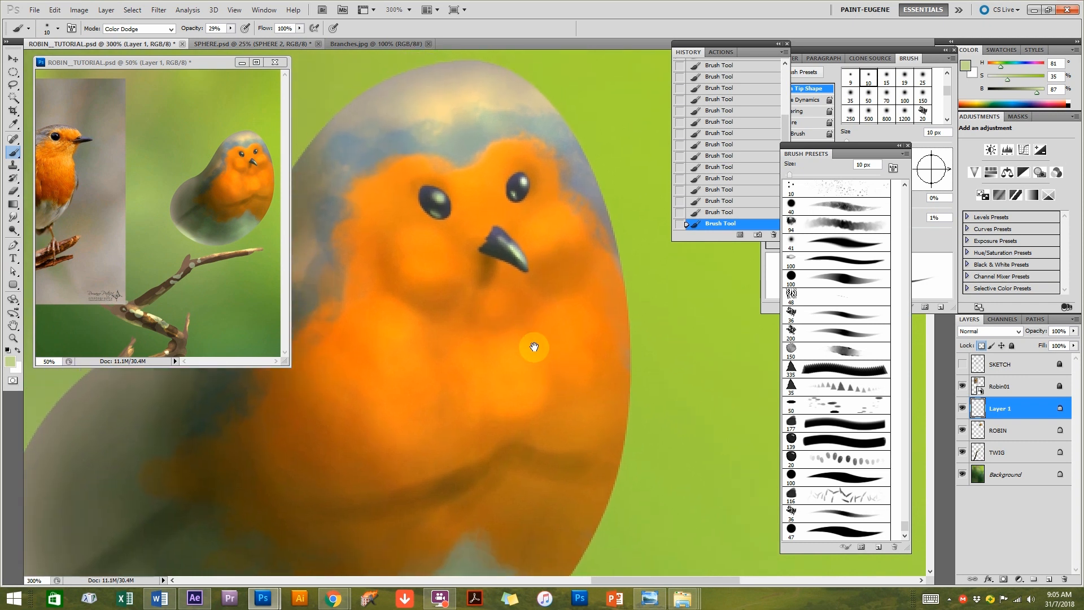
drag(500, 264, 518, 279)
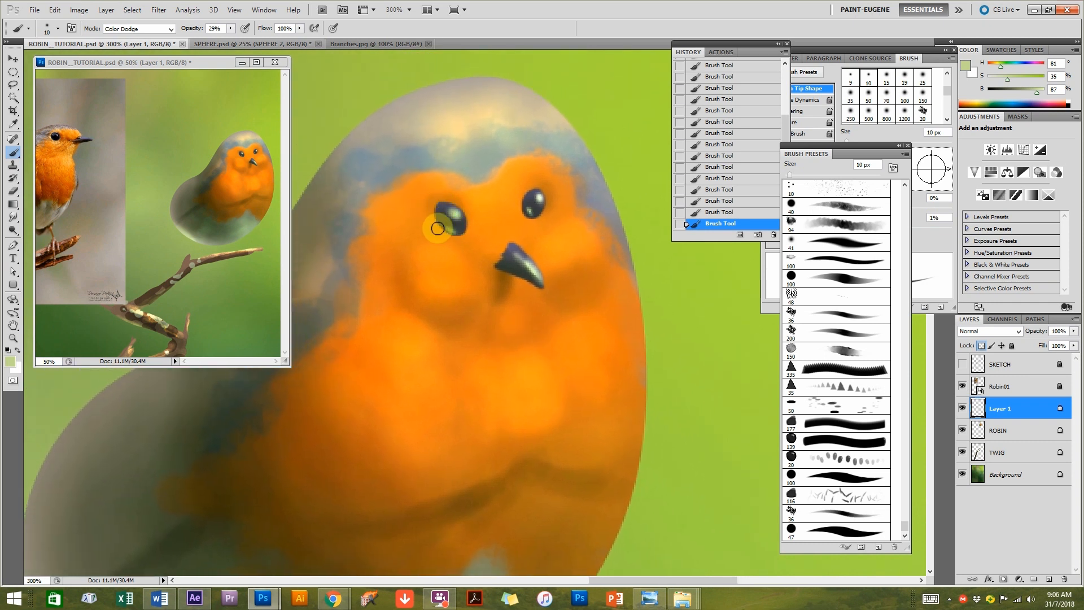
drag(550, 304, 576, 293)
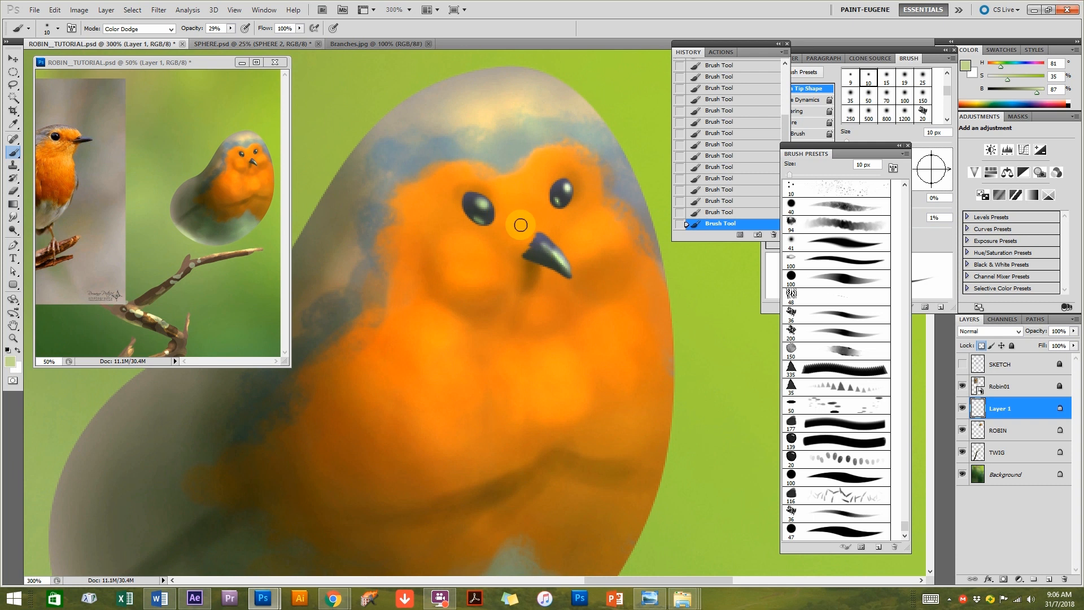
On the ROBIN layer, set the brush to Multiply and softly shade around the eyes and beak with colours sampled from the bird.
click(972, 432)
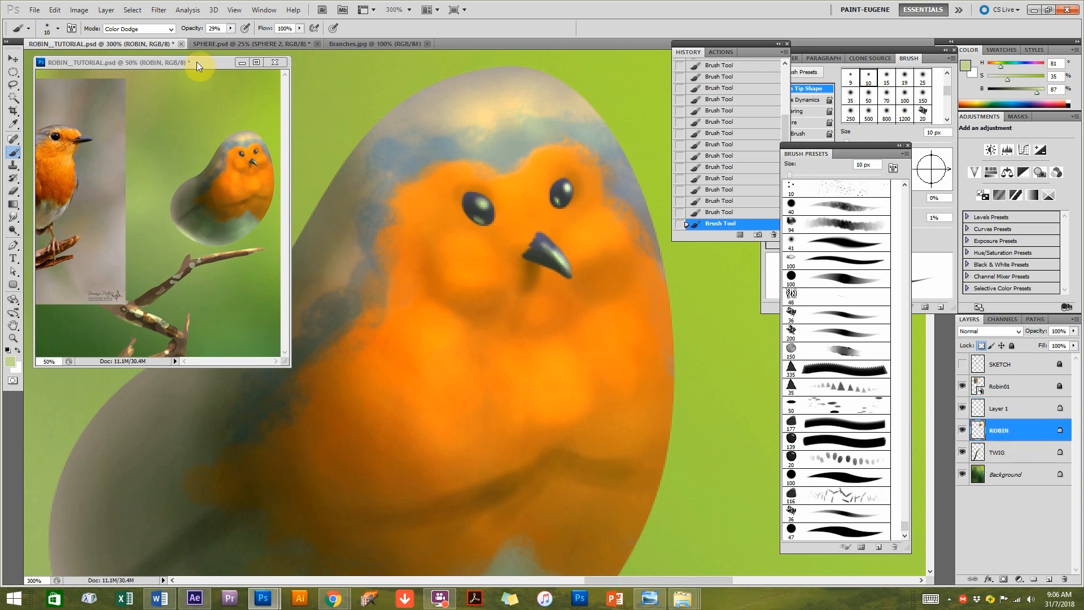
click(140, 29)
click(124, 86)
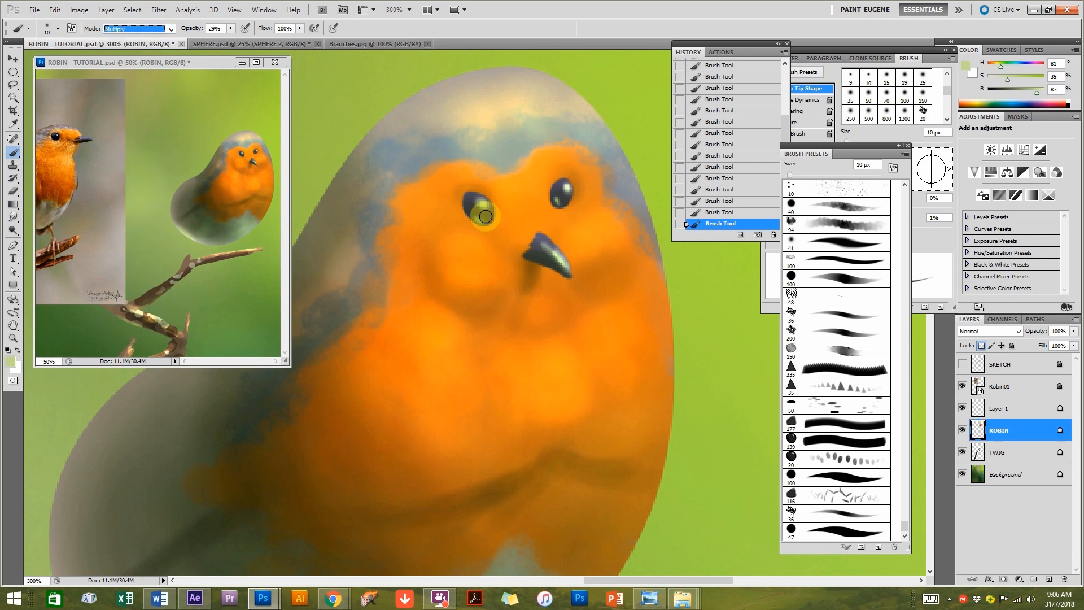
alt+click(520, 218)
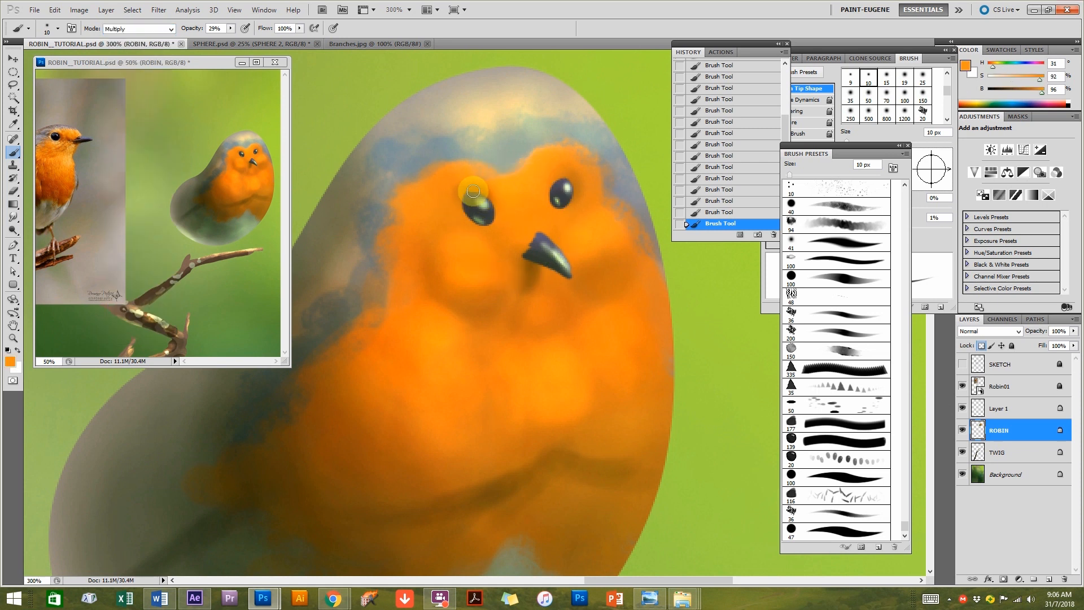
alt+click(497, 143)
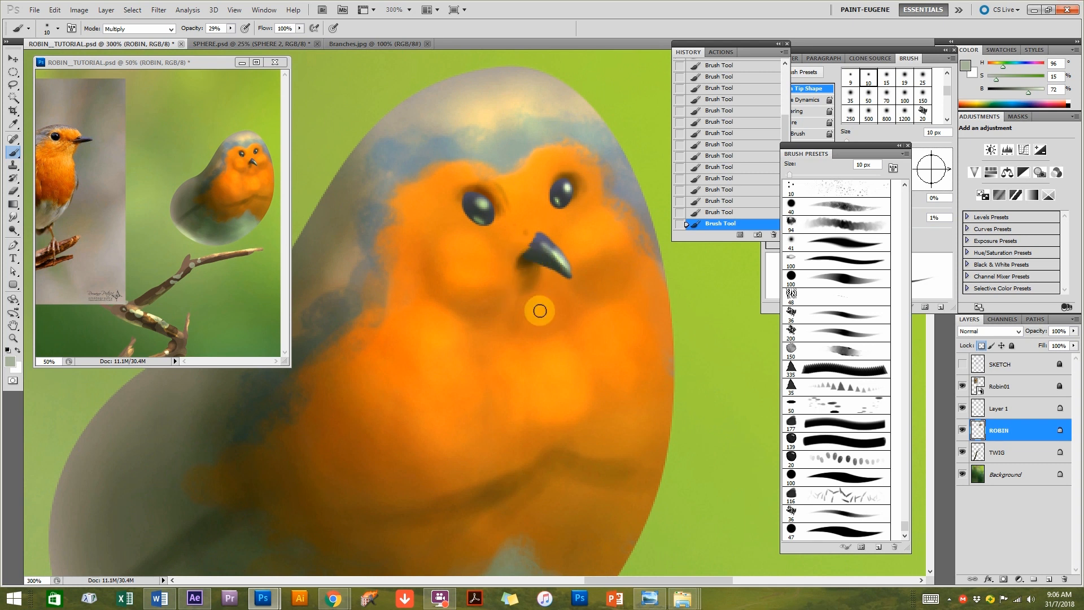
Undo the latest strokes, enlarge the brush to 30 px and deepen the Multiply shading beneath the beak and around the cheek.
click(717, 213)
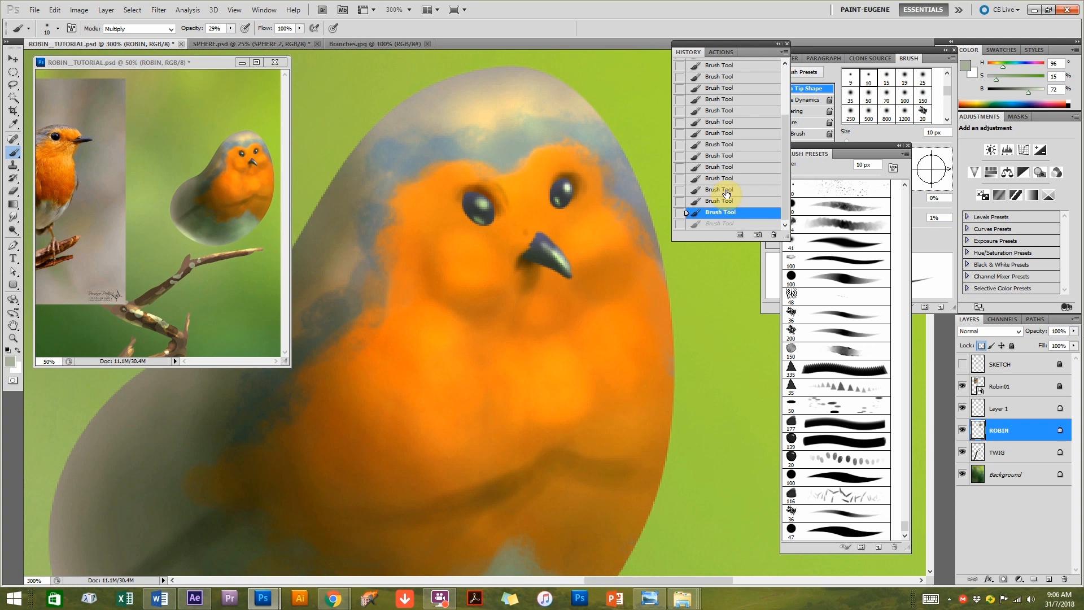
click(724, 193)
drag(519, 266, 530, 338)
key(bracketright)
key(bracketright)
drag(522, 267, 515, 314)
drag(529, 261, 517, 328)
drag(440, 247, 472, 293)
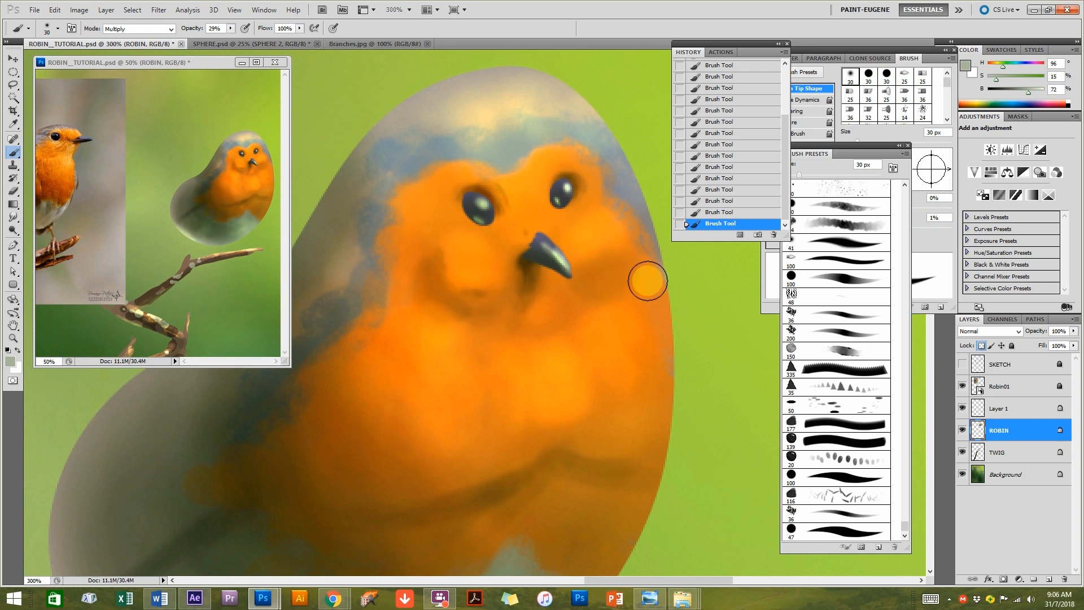
click(728, 189)
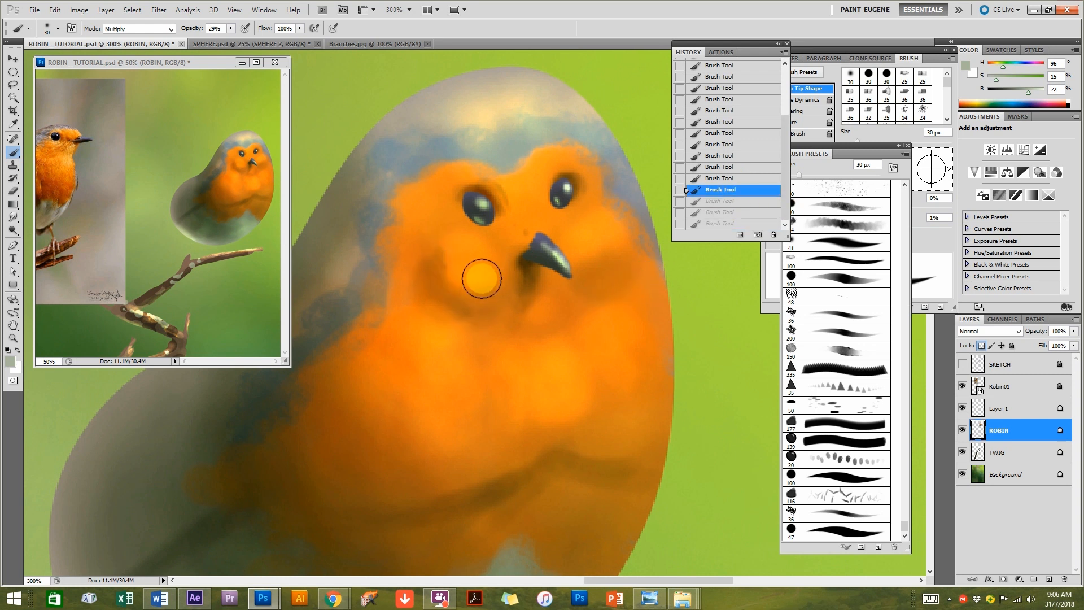
key(ctrl+z)
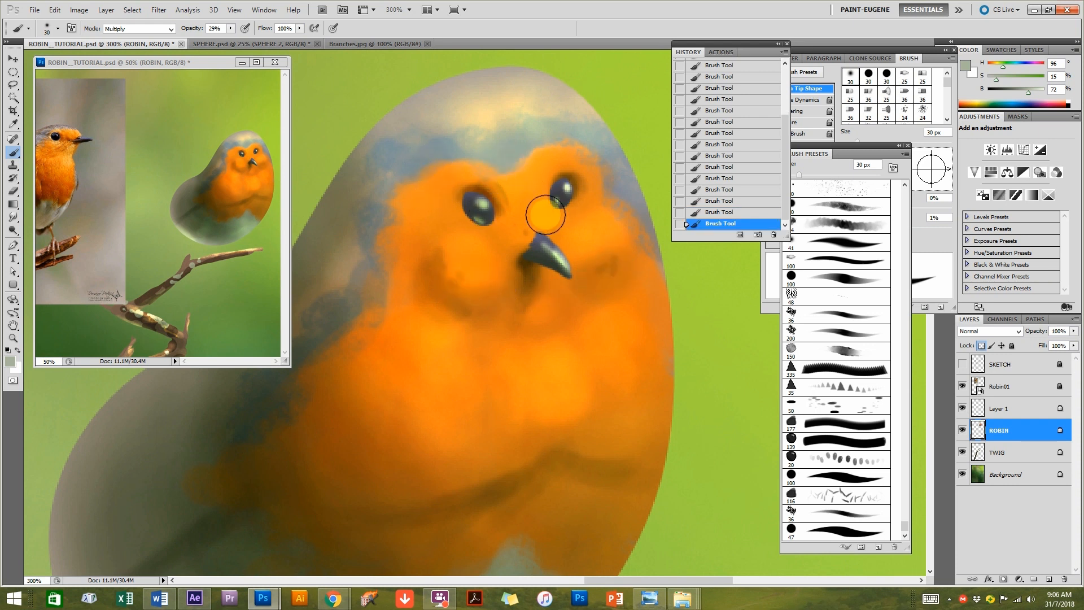
Sample light green from the background and paint a Color Dodge highlight under the robin's left-hand eye with the brush at 15 px.
alt+click(515, 125)
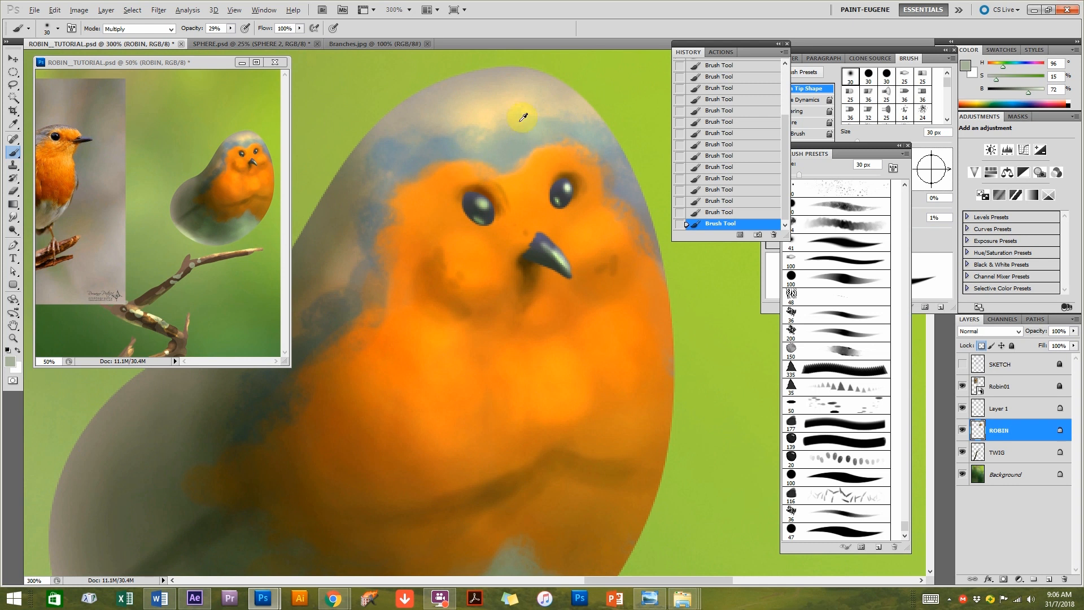
alt+click(280, 91)
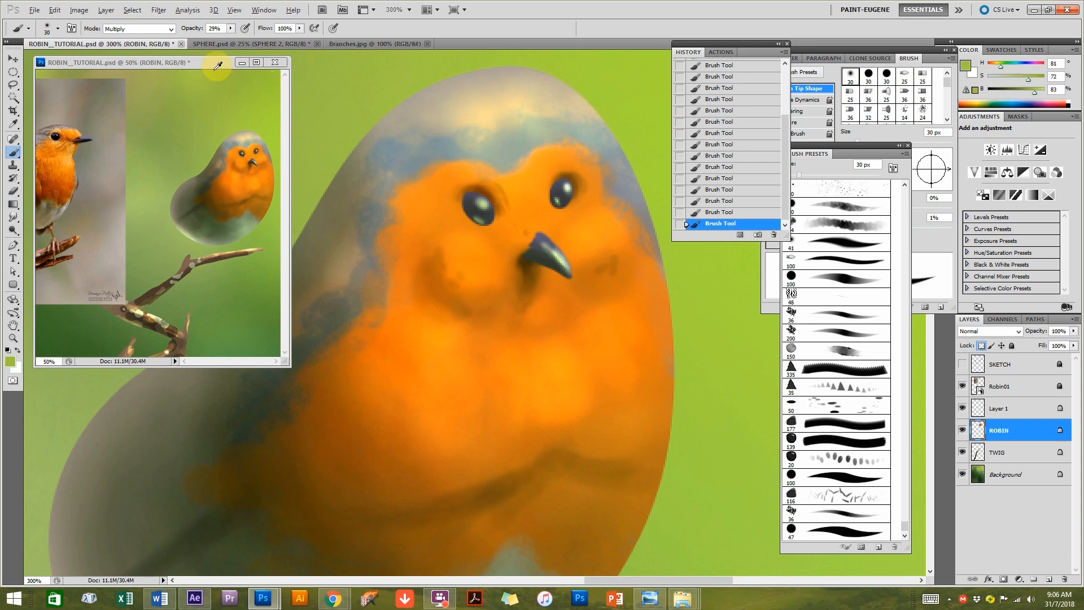
click(130, 31)
click(135, 157)
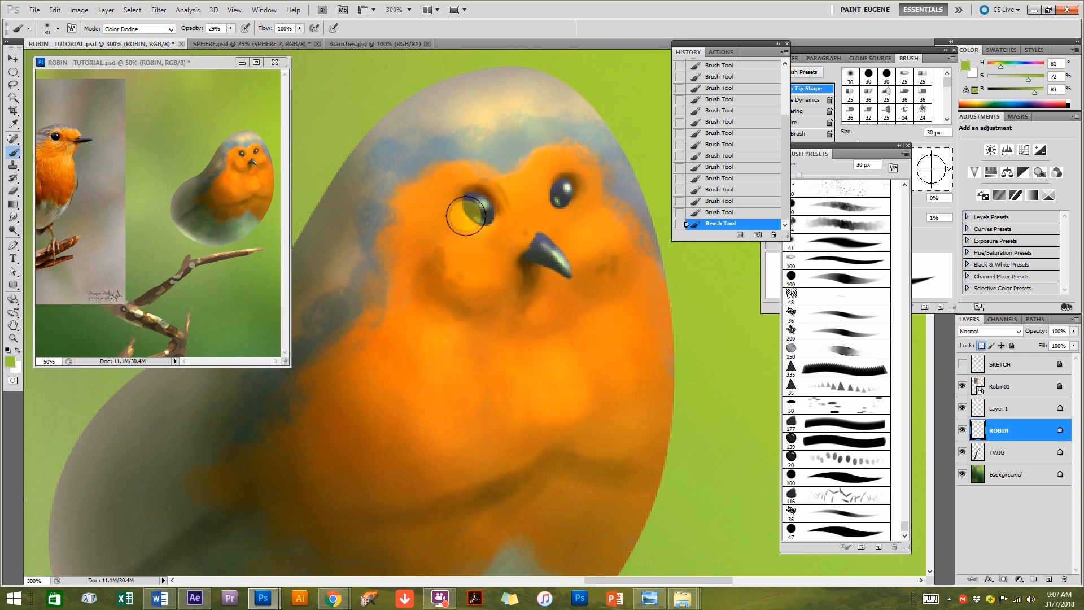
key(bracketleft)
key(bracketleft)
key(bracketleft)
drag(464, 212, 484, 225)
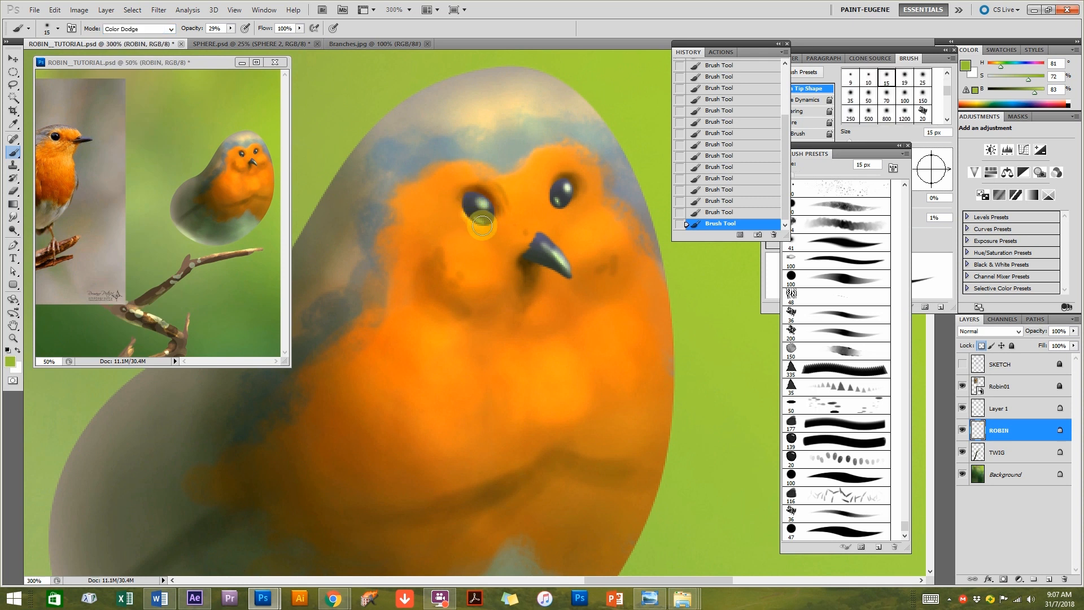
Undo the recent strokes, lower the brush opacity to 15% with pen-pressure opacity enabled, and repaint a softer highlight under the left-hand eye.
click(720, 213)
click(723, 170)
key(ctrl+z)
click(232, 28)
click(218, 41)
click(245, 28)
mouse_move(460, 219)
mouse_down()
mouse_move(469, 211)
mouse_move(490, 221)
mouse_up()
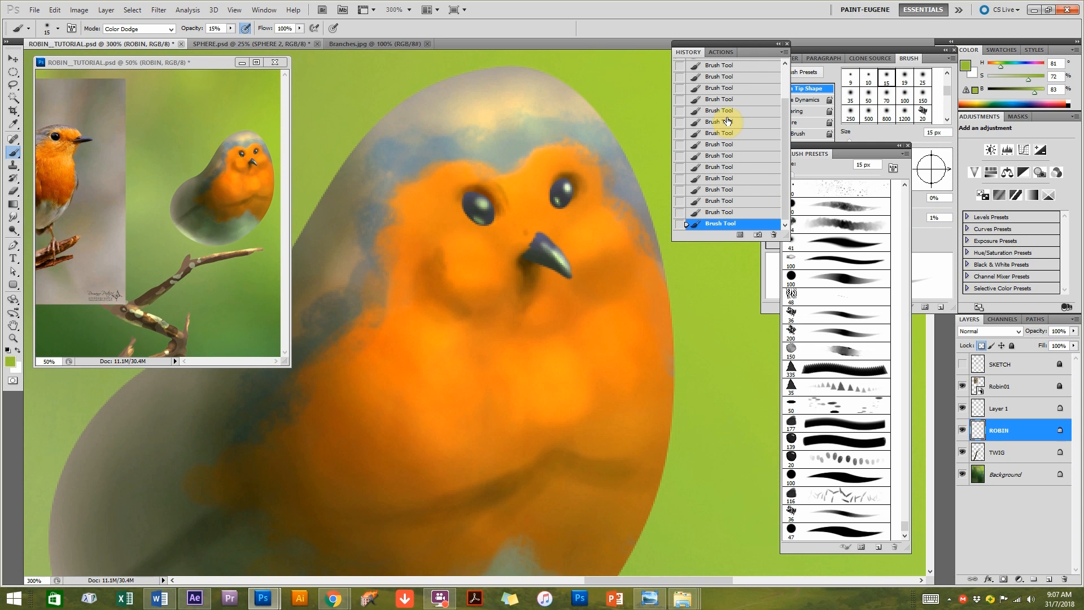
Compare the face with and without the new highlights by stepping back and forward through the history.
click(728, 122)
key(ctrl+shift+z)
key(ctrl+shift+z)
key(ctrl+shift+z)
key(ctrl+shift+z)
key(ctrl+shift+z)
key(ctrl+shift+z)
key(ctrl+shift+z)
key(ctrl+shift+z)
key(ctrl+shift+z)
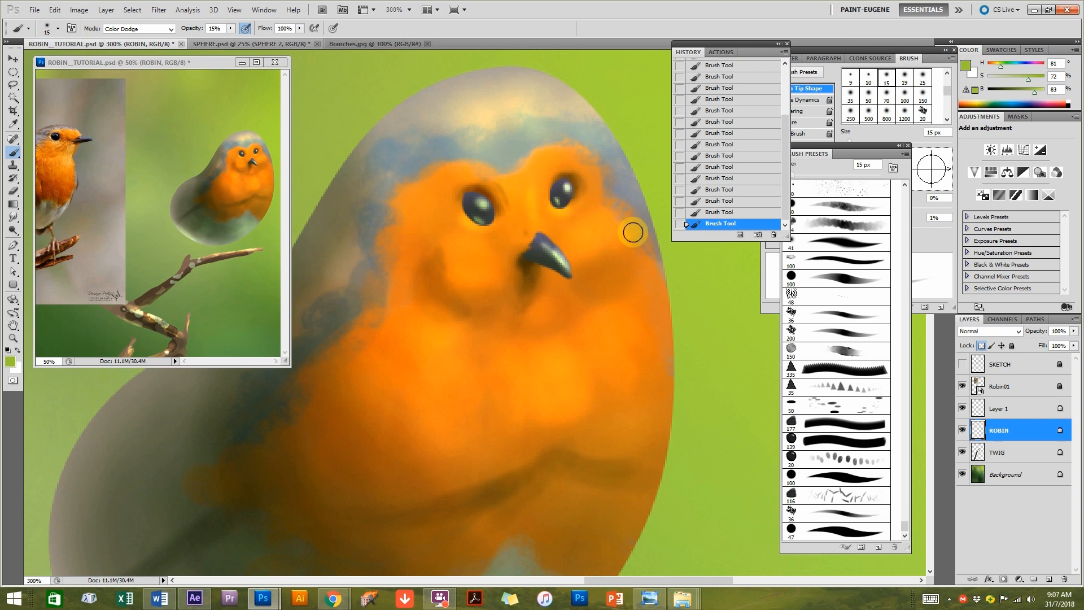
Undo the latest highlights and try a fresh soft highlight on the bridge between the eyes.
click(724, 170)
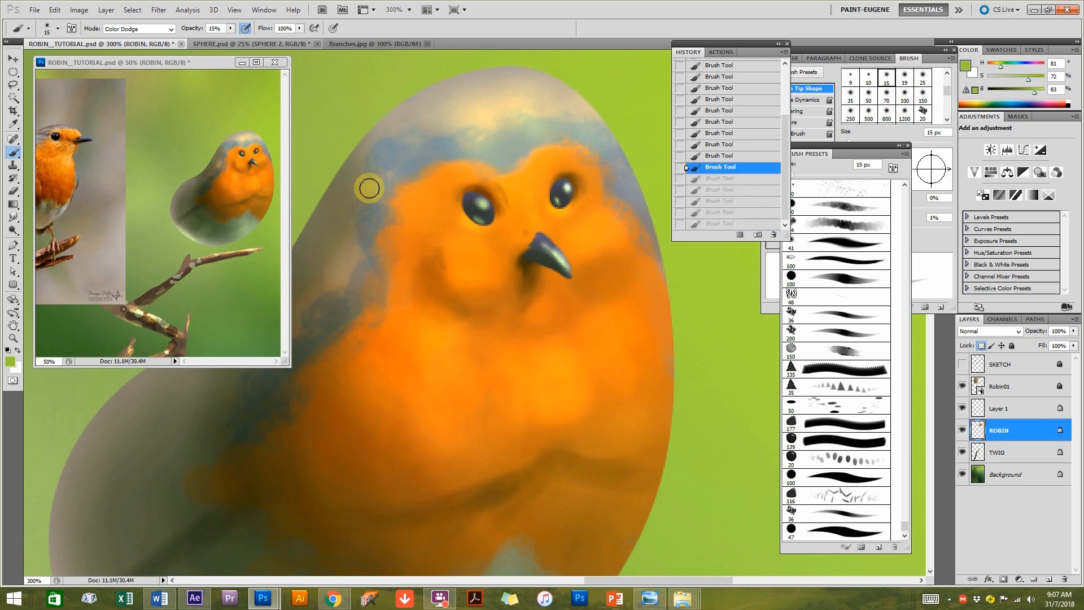
drag(532, 223, 523, 198)
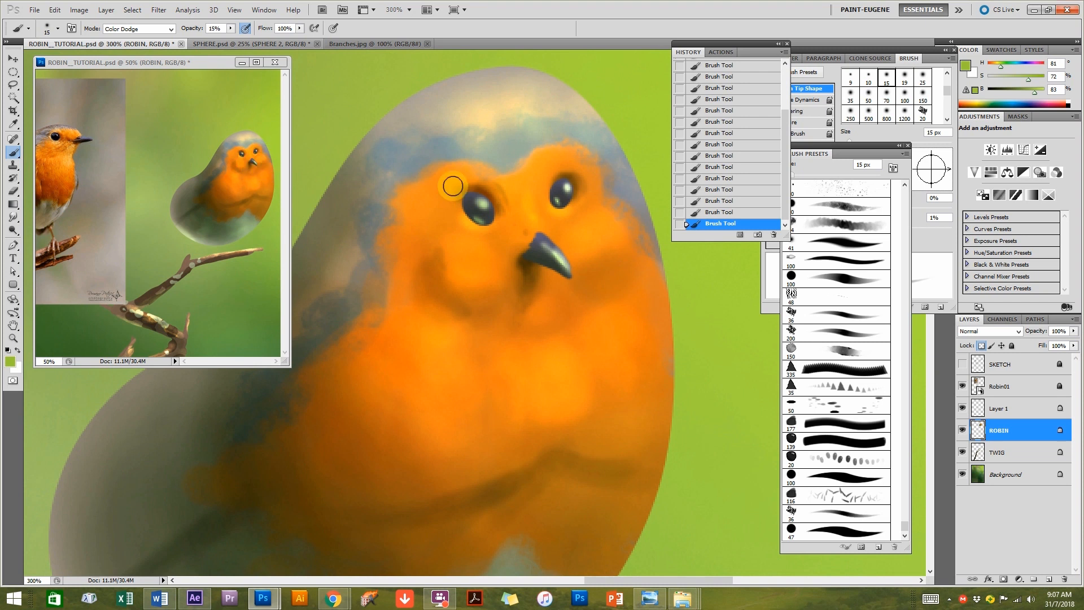
click(727, 198)
click(713, 156)
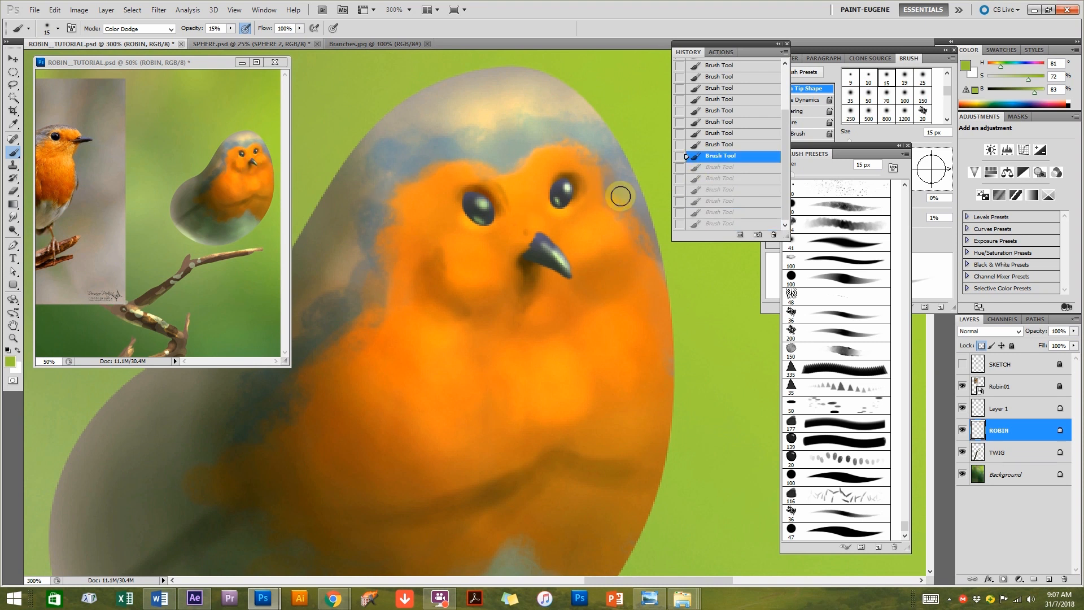
Enlarge the brush to 40 px and paint soft Color Dodge highlights on the cheeks and upper breast.
click(234, 202)
drag(258, 248, 219, 249)
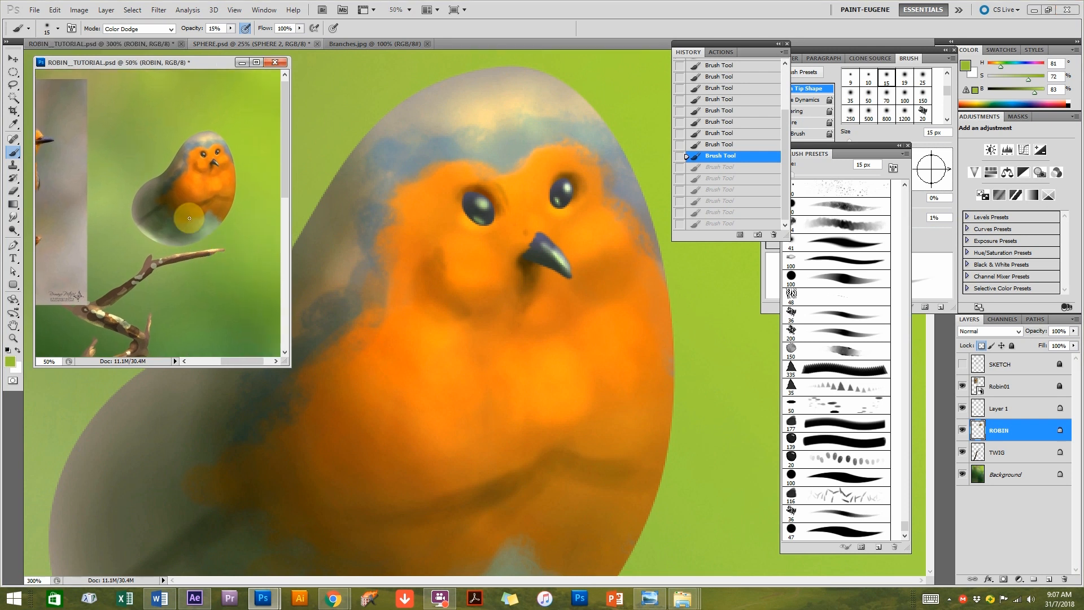
click(500, 274)
key(bracketright)
key(bracketright)
key(bracketright)
key(bracketright)
key(bracketright)
mouse_move(476, 259)
mouse_down()
mouse_move(467, 252)
mouse_move(527, 279)
mouse_up()
mouse_move(600, 227)
mouse_down()
mouse_move(586, 226)
mouse_move(618, 245)
mouse_up()
drag(579, 348, 594, 327)
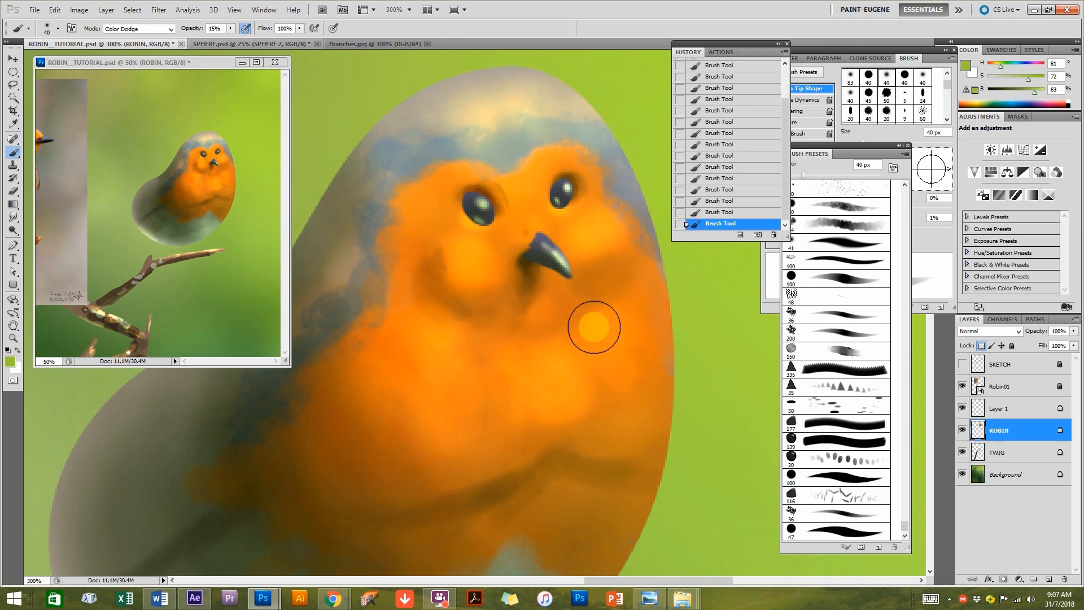
Add a new layer above Robin01 for marking up the reference photo and choose the 47 px brush preset.
alt+click(529, 298)
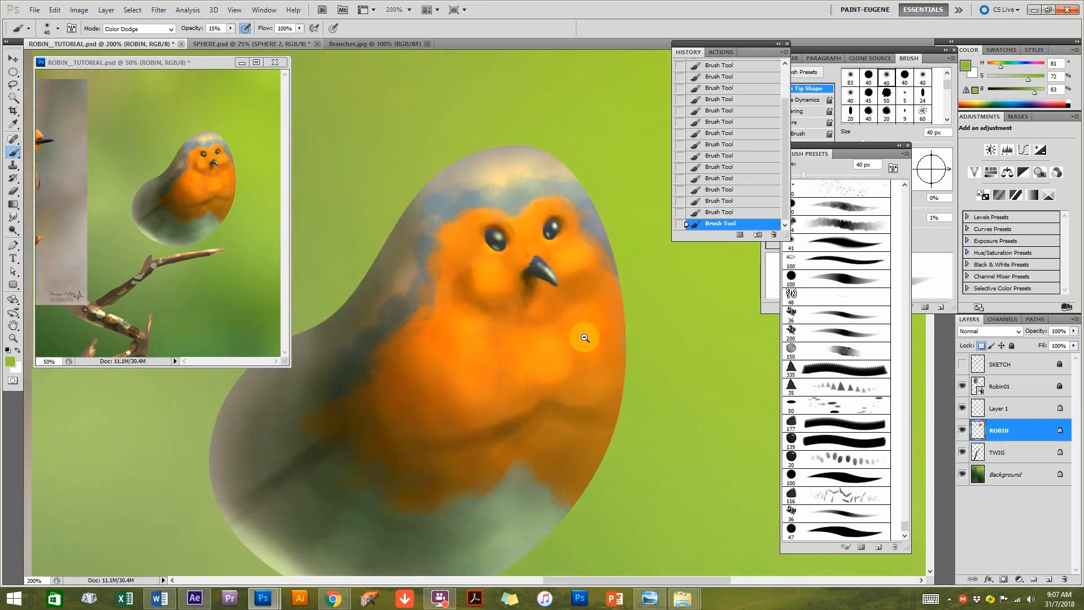
alt+click(533, 317)
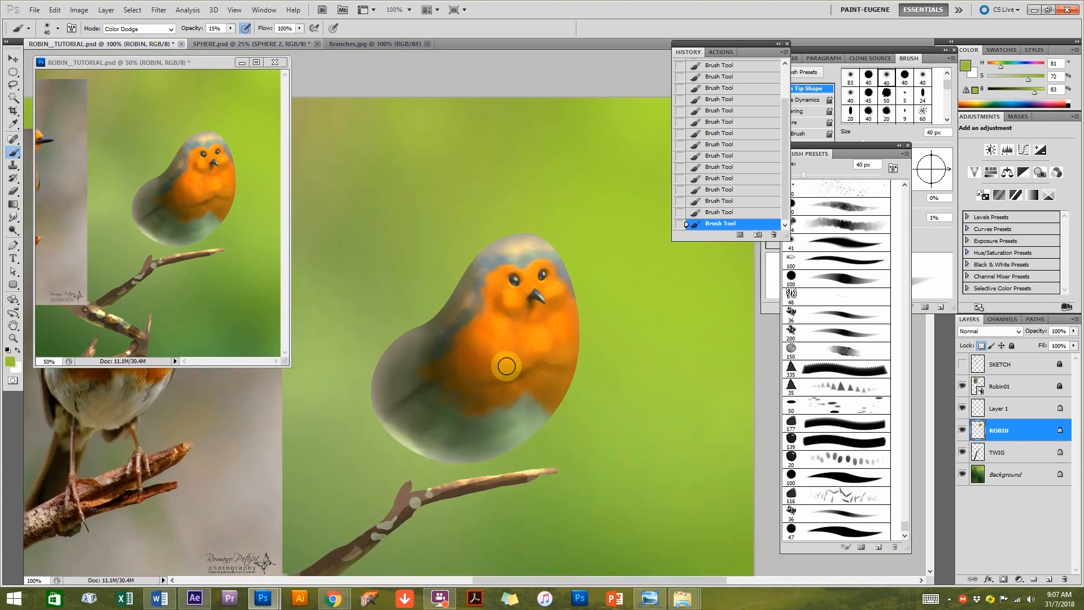
mouse_move(482, 342)
mouse_down()
mouse_move(508, 375)
mouse_move(549, 360)
mouse_move(683, 362)
mouse_move(552, 358)
mouse_move(648, 355)
mouse_up()
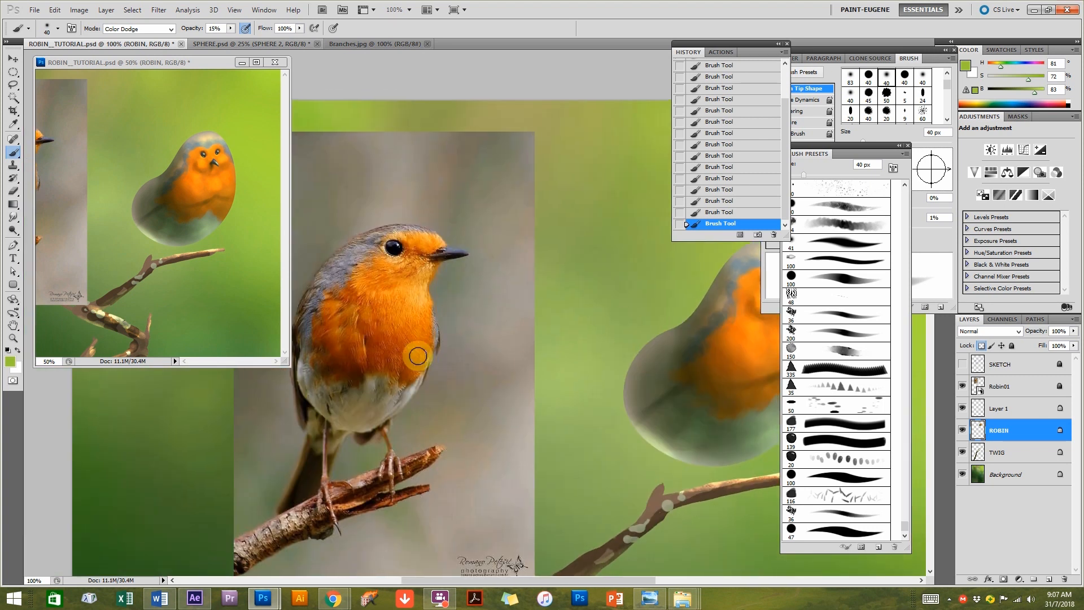
click(1035, 386)
click(1050, 576)
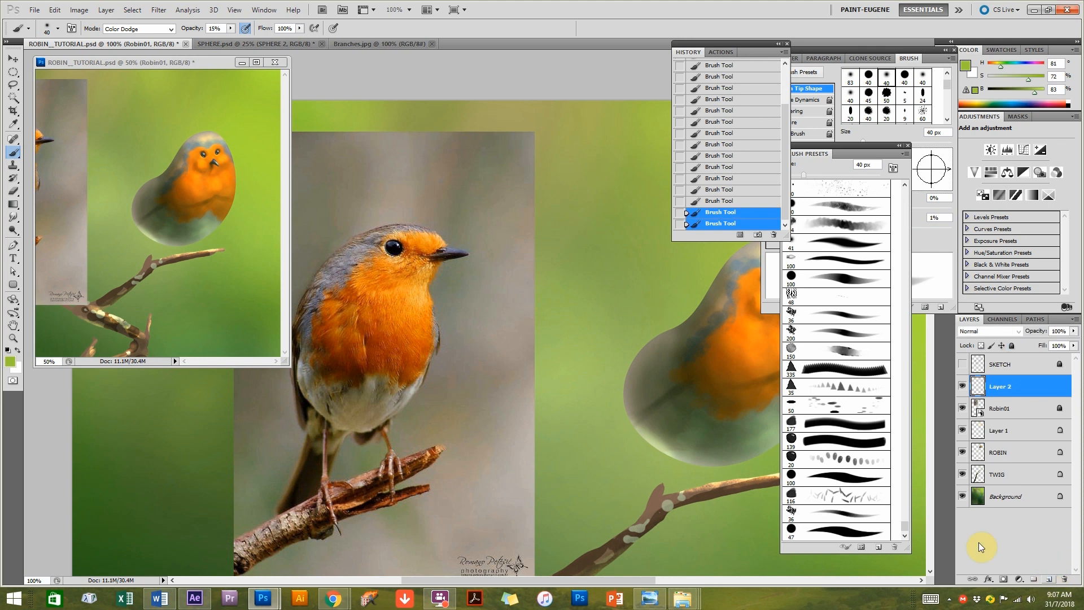
click(841, 534)
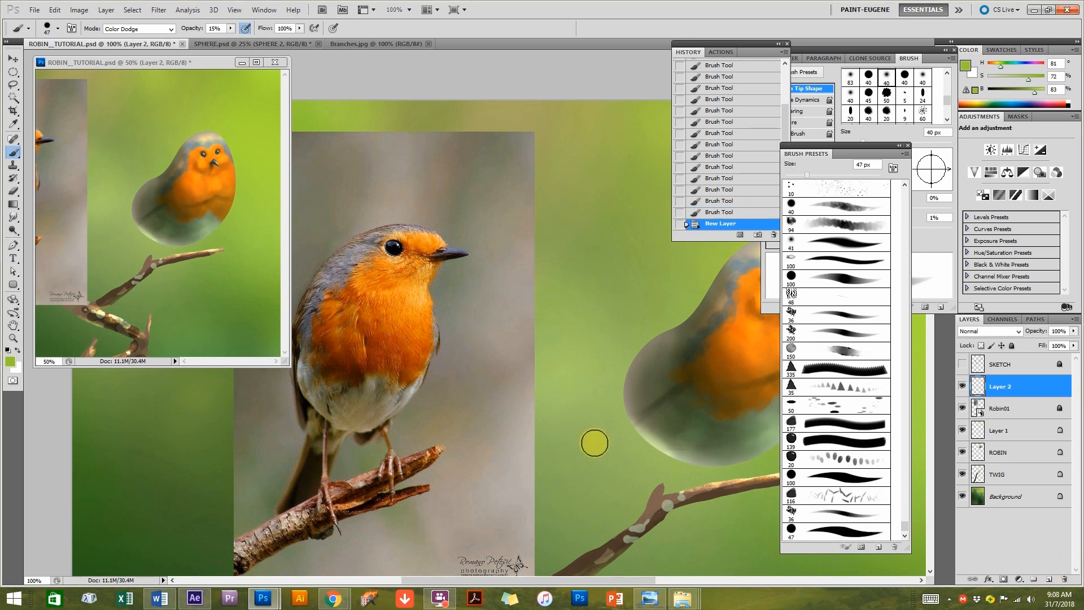
click(402, 353)
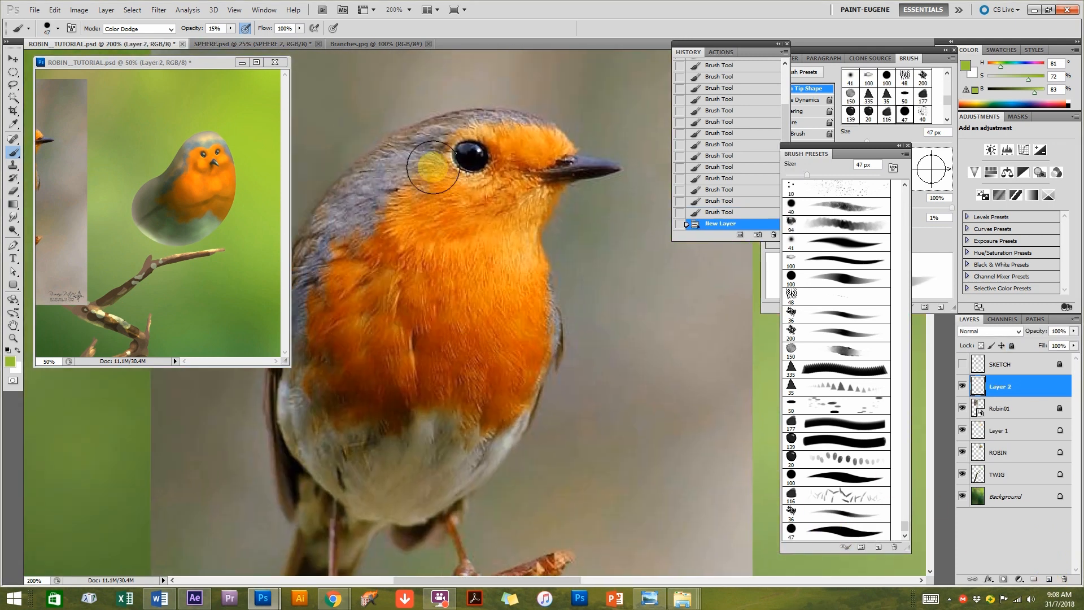
Set the brush to blue (H 209, S 72, B 67) in Normal mode at 100% opacity and 10 px.
click(1024, 91)
click(1021, 65)
click(154, 32)
click(133, 31)
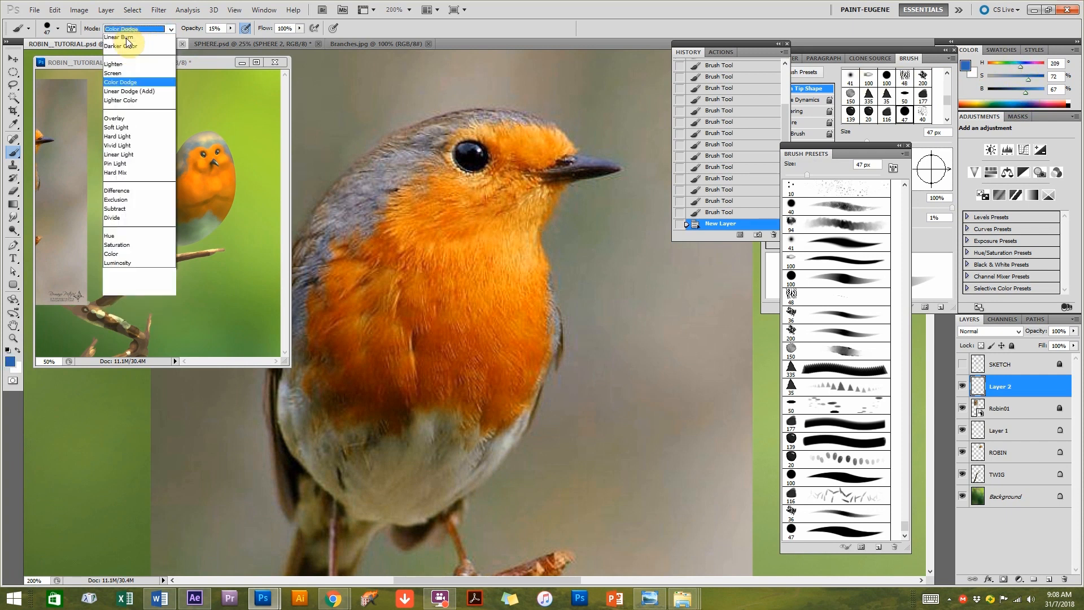
click(127, 40)
click(230, 29)
drag(231, 31, 289, 39)
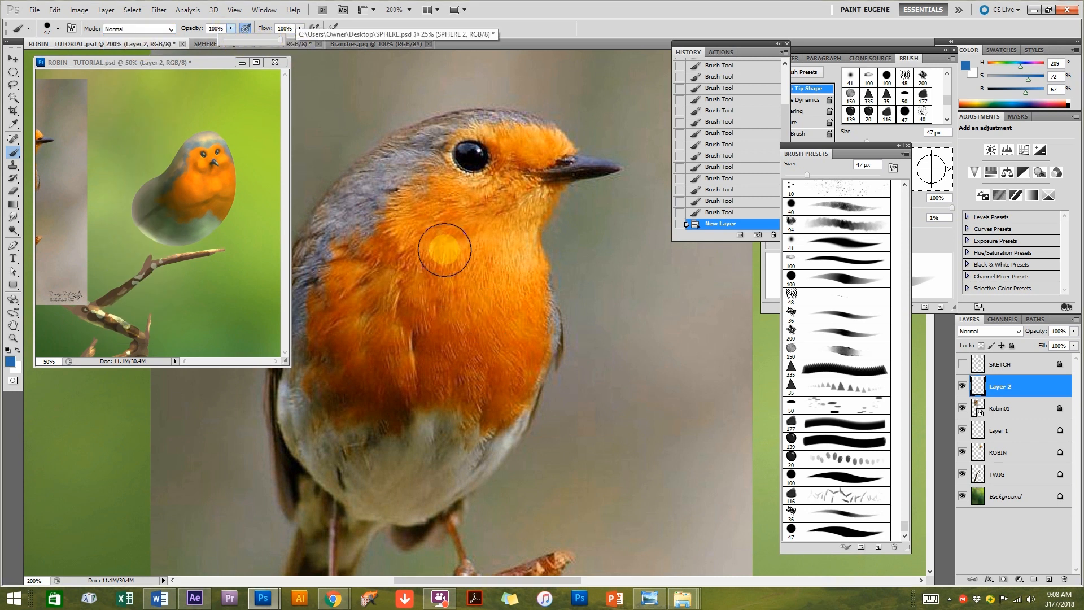
key([)
key([)
key([)
key([)
key([)
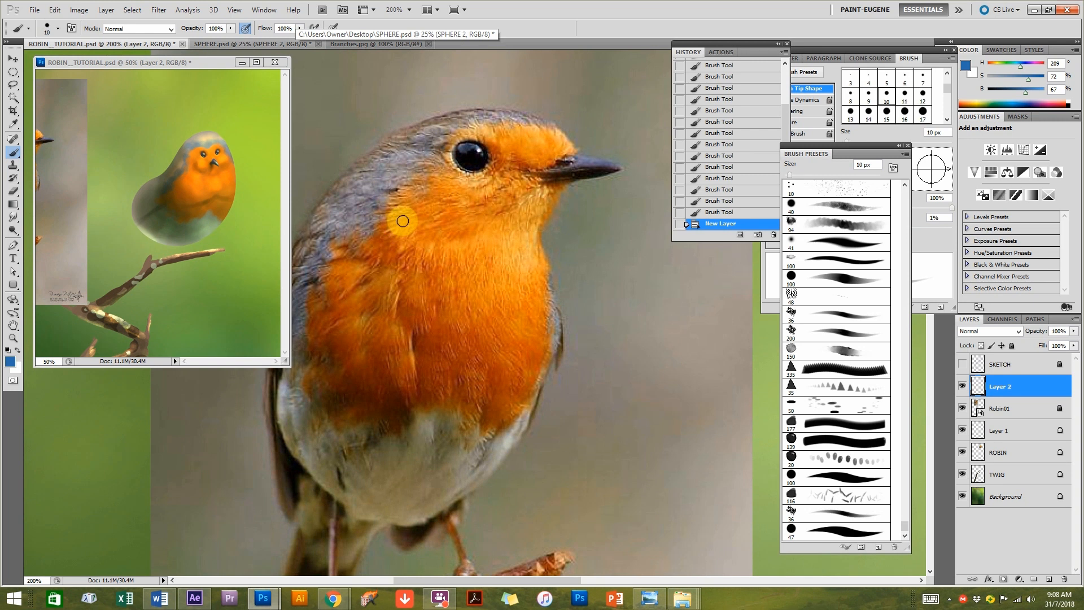
Outline the reference robin's cheek in blue and mark the feather direction on its cheek, throat and central breast.
drag(386, 219, 416, 247)
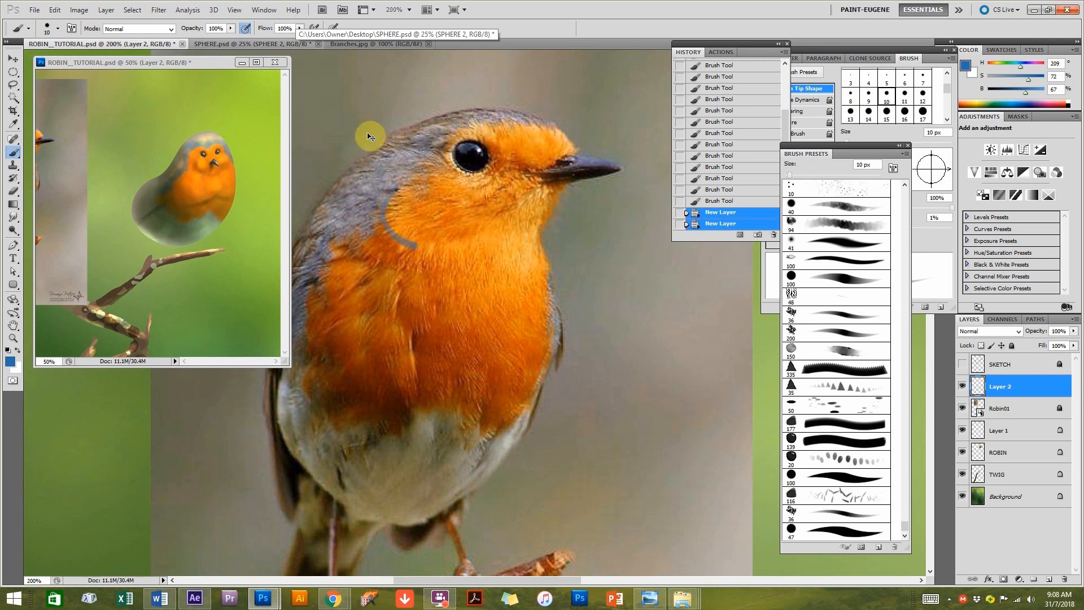
mouse_move(399, 185)
mouse_down()
mouse_move(388, 195)
mouse_move(407, 242)
mouse_move(491, 229)
mouse_move(427, 193)
mouse_move(417, 205)
mouse_up()
drag(394, 217, 434, 217)
mouse_move(424, 235)
mouse_down()
mouse_move(451, 217)
mouse_move(461, 222)
mouse_up()
drag(494, 179, 447, 205)
mouse_move(478, 249)
mouse_down()
mouse_move(474, 288)
mouse_move(432, 319)
mouse_move(449, 366)
mouse_up()
drag(478, 293, 496, 338)
drag(508, 271, 523, 295)
drag(455, 319, 463, 344)
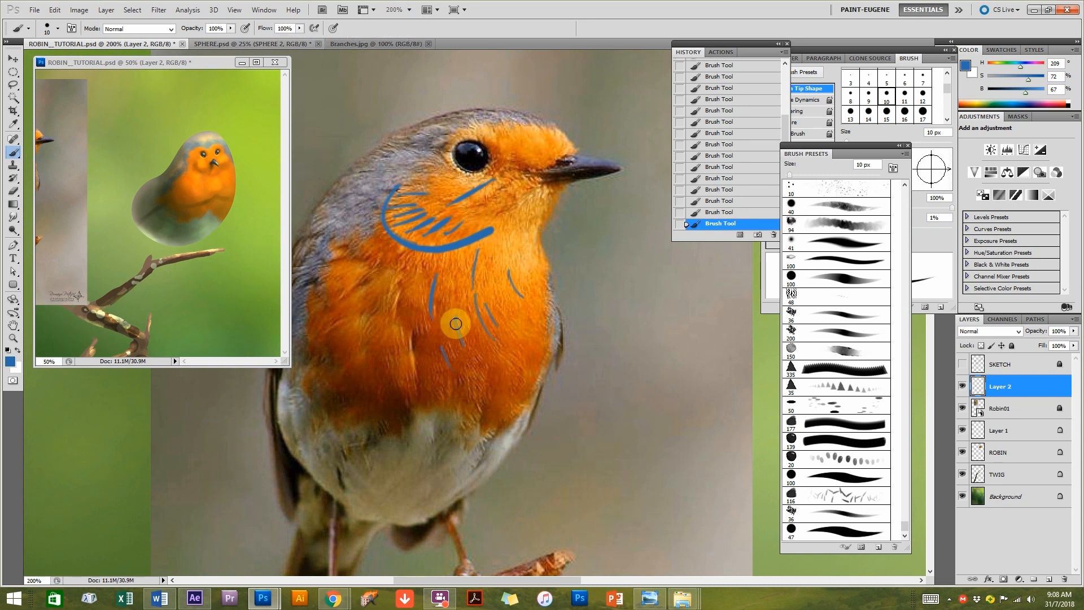
mouse_move(516, 180)
mouse_down()
mouse_move(530, 192)
mouse_move(502, 213)
mouse_move(511, 249)
mouse_up()
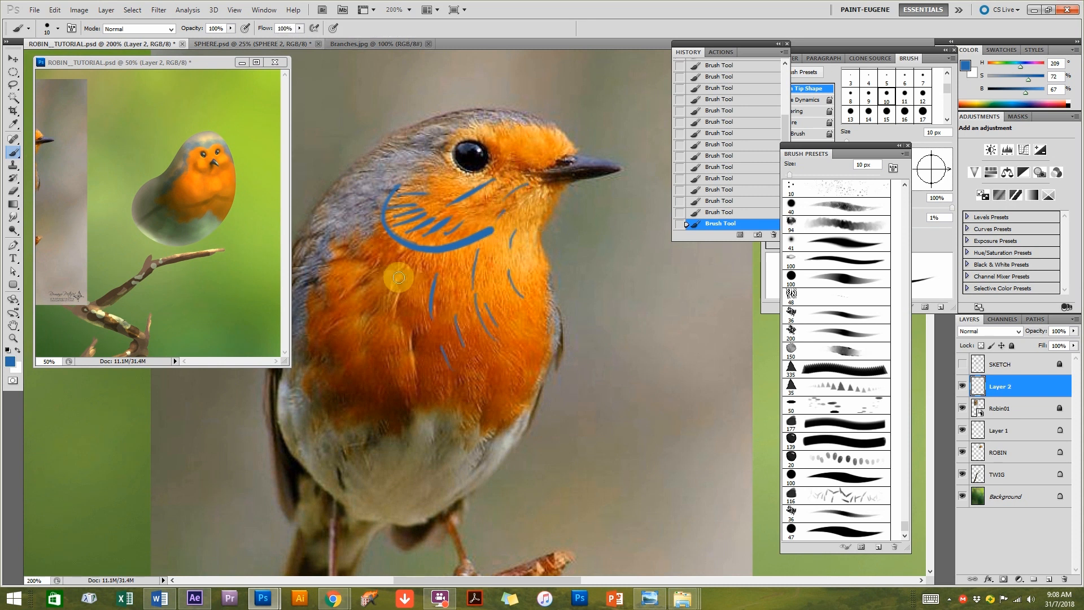
Add short blue feather-direction strokes on the left part of the reference robin's breast and on its forehead.
mouse_move(371, 284)
mouse_down()
mouse_move(362, 314)
mouse_move(331, 296)
mouse_up()
drag(343, 294, 330, 350)
drag(342, 358, 342, 373)
drag(381, 403, 383, 422)
drag(503, 127, 535, 139)
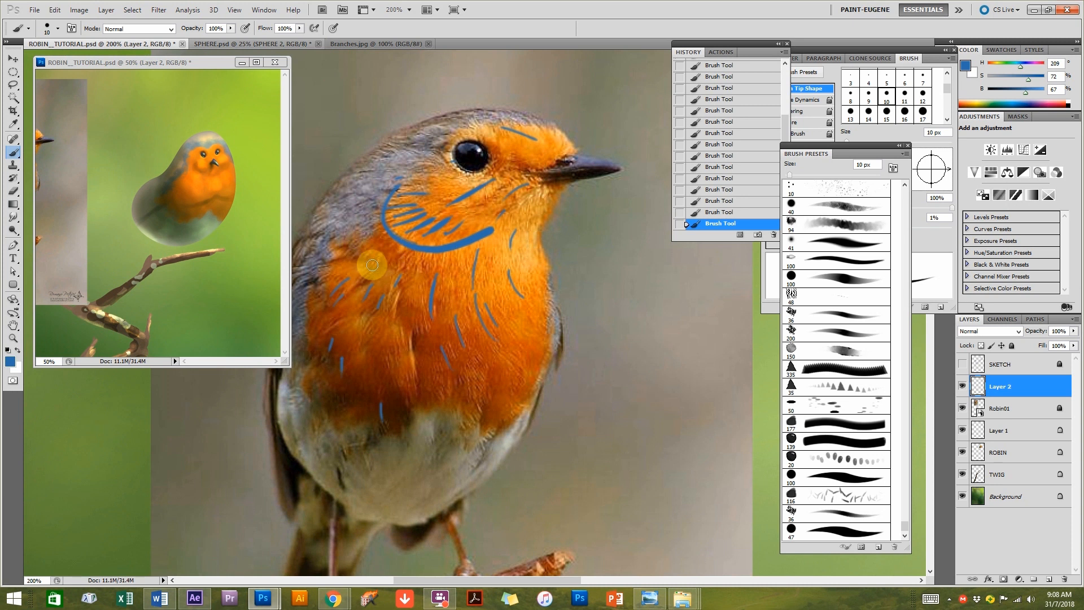
Draw rows of U-shaped blue curves across the reference robin's orange breast to mark overlapping feather clumps.
drag(350, 242, 397, 257)
mouse_move(328, 263)
mouse_down()
mouse_move(321, 294)
mouse_move(366, 310)
mouse_move(436, 308)
mouse_up()
mouse_move(370, 351)
mouse_down()
mouse_move(385, 363)
mouse_move(411, 348)
mouse_up()
mouse_move(324, 334)
mouse_down()
mouse_move(355, 351)
mouse_move(389, 399)
mouse_move(459, 345)
mouse_move(466, 391)
mouse_move(489, 360)
mouse_up()
mouse_move(445, 332)
mouse_down()
mouse_move(490, 311)
mouse_move(496, 287)
mouse_up()
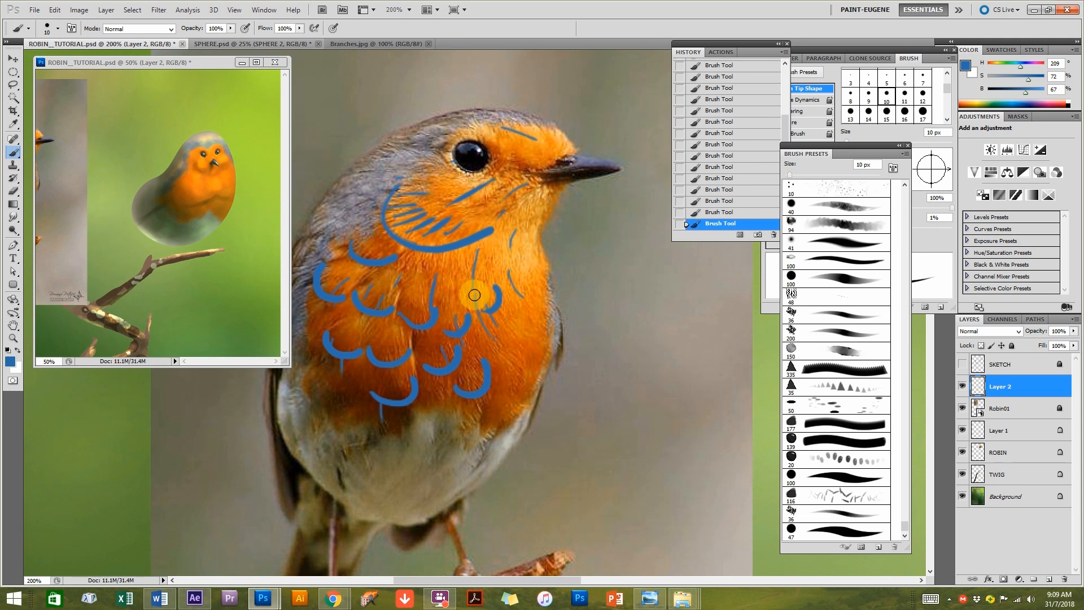
Examine the painted robin's breast against the feather markings on the reference photo.
drag(683, 355, 612, 375)
drag(479, 402, 597, 390)
drag(524, 406, 513, 416)
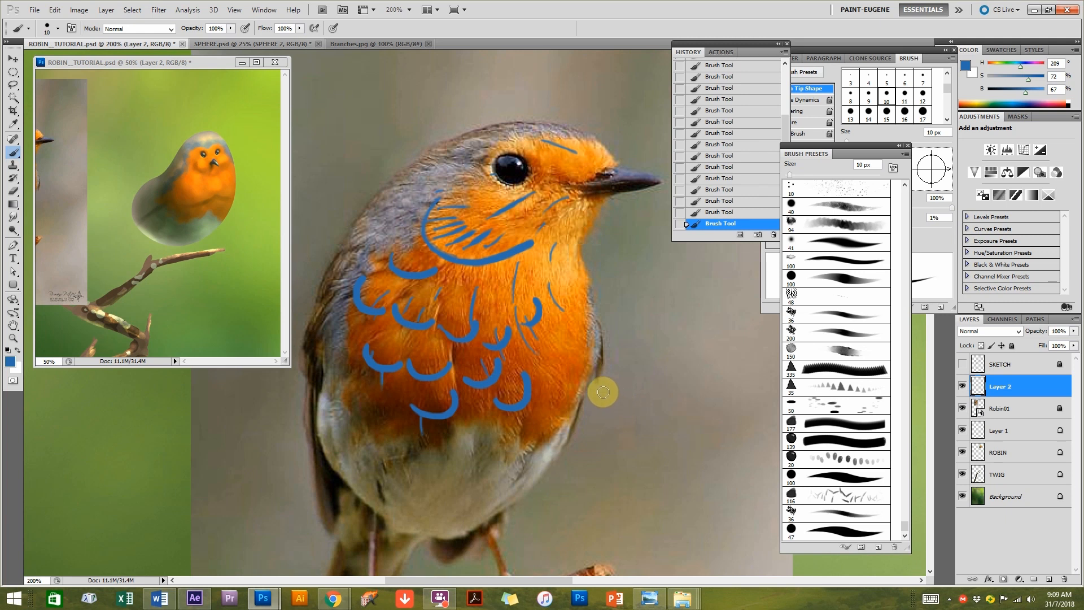
drag(554, 404, 392, 406)
drag(481, 417, 322, 406)
drag(576, 416, 458, 414)
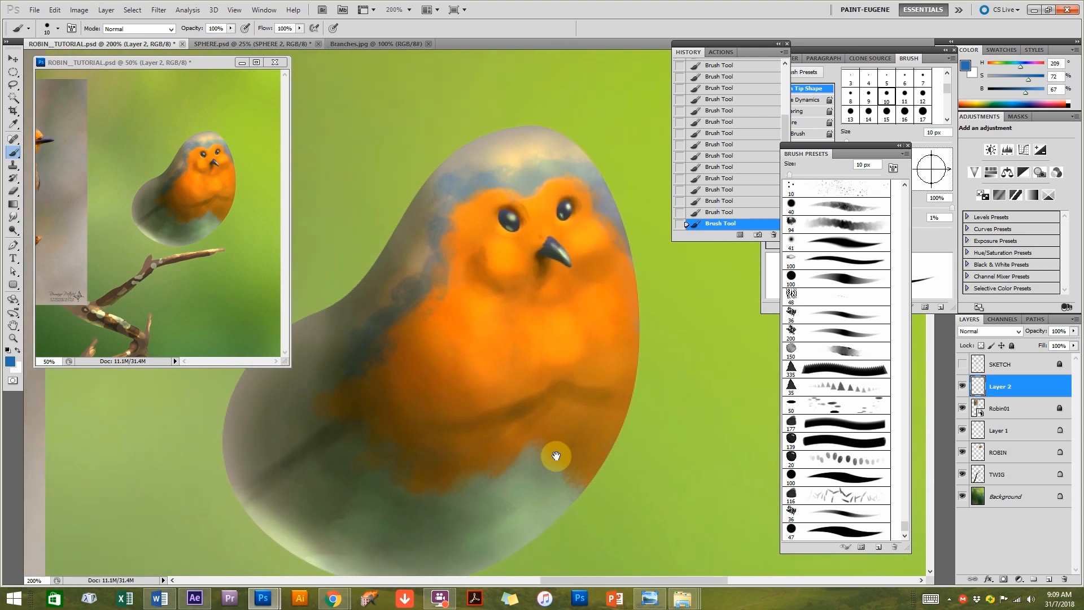
Activate the ROBIN layer and choose the 47 px round brush preset, reduced to 7 px.
drag(484, 340, 488, 307)
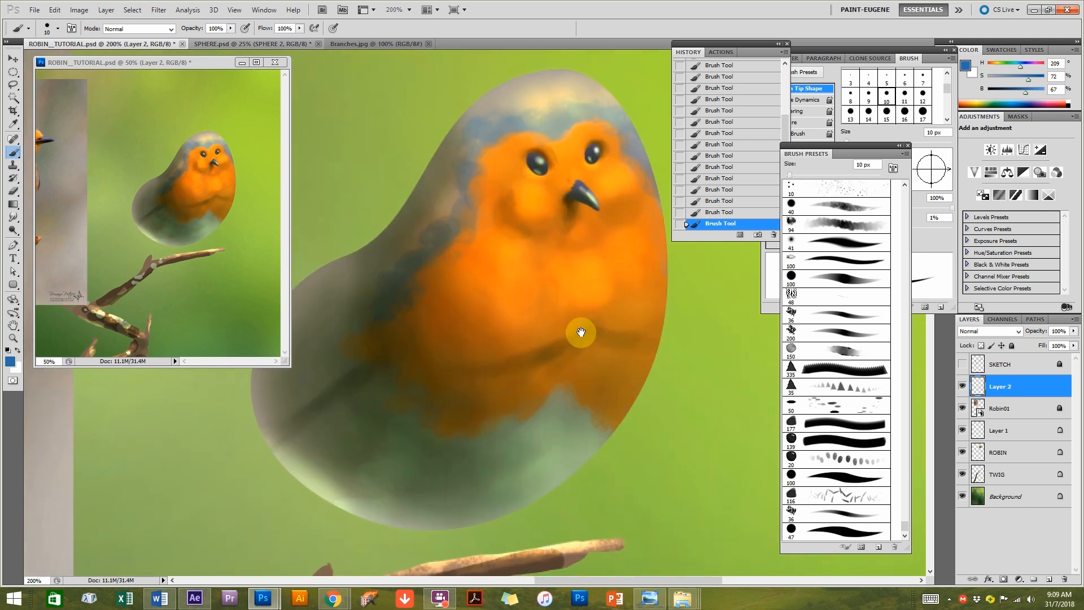
click(1002, 456)
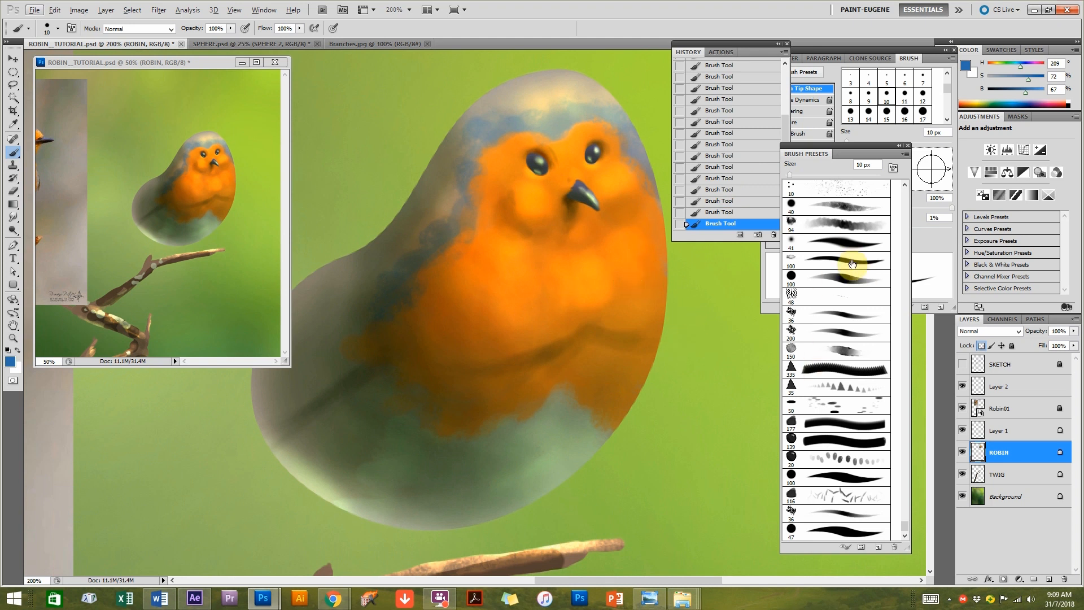
click(827, 530)
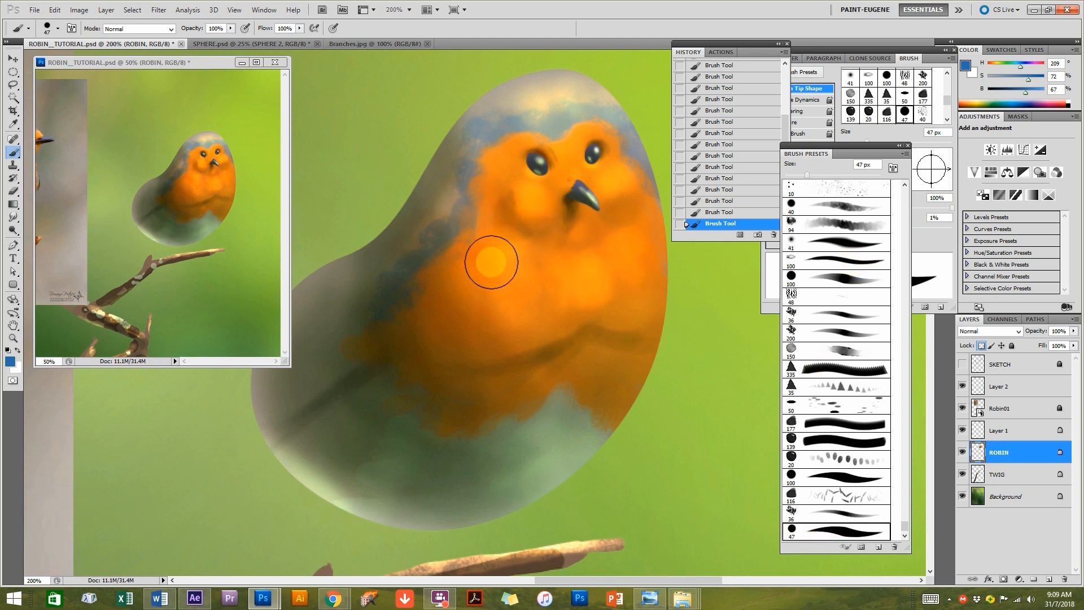
key(bracketleft)
key(bracketleft)
key(bracketleft)
key(bracketleft)
key(bracketleft)
key(bracketleft)
key(bracketleft)
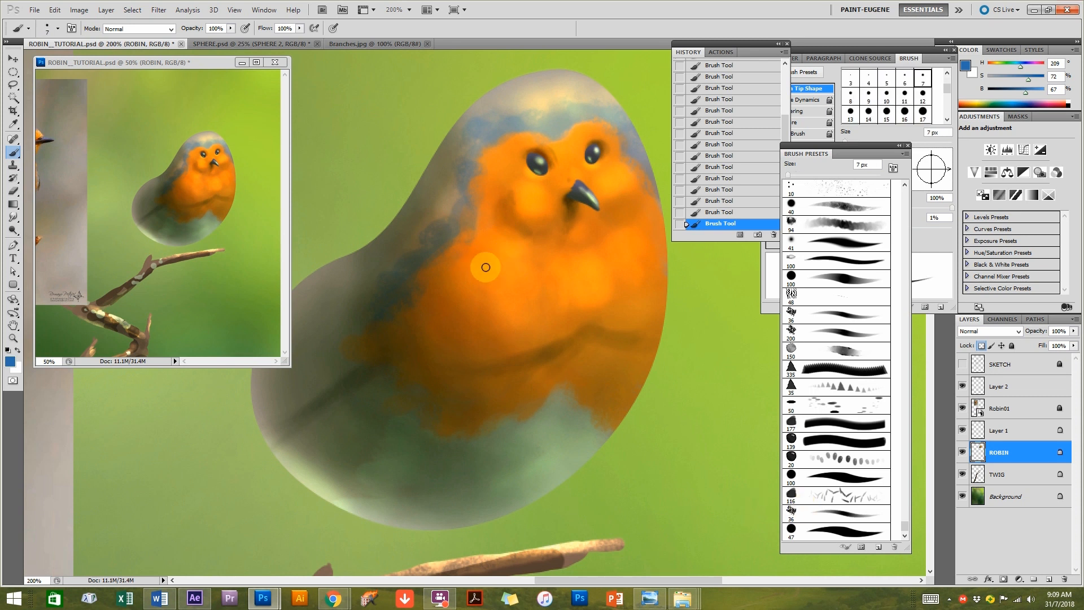
Set the brush to Color Dodge at 41% opacity with a pale yellow sampled from the painted robin's crown.
click(120, 29)
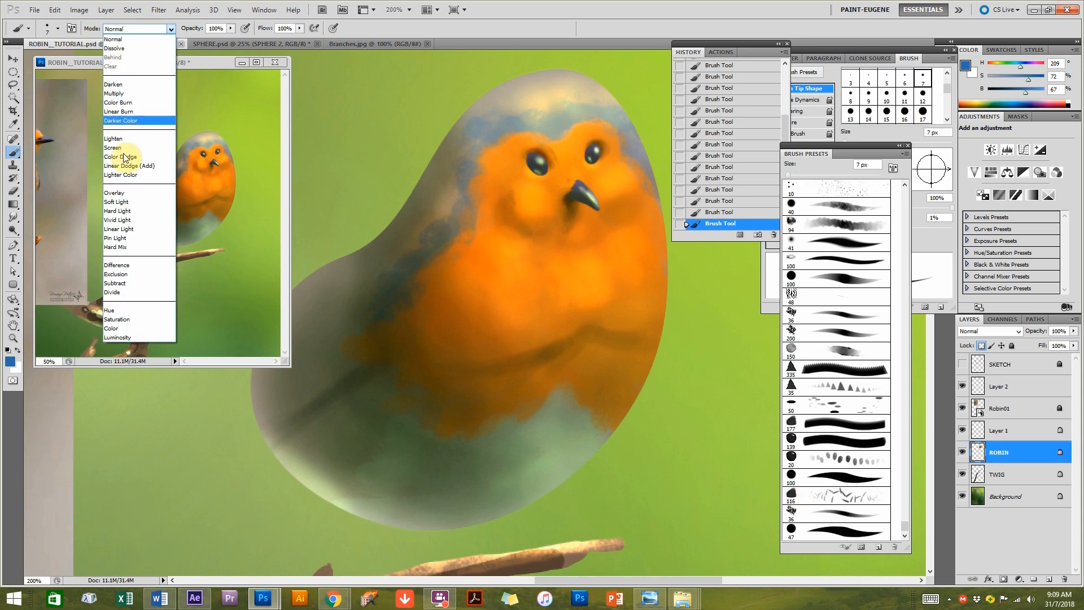
click(126, 161)
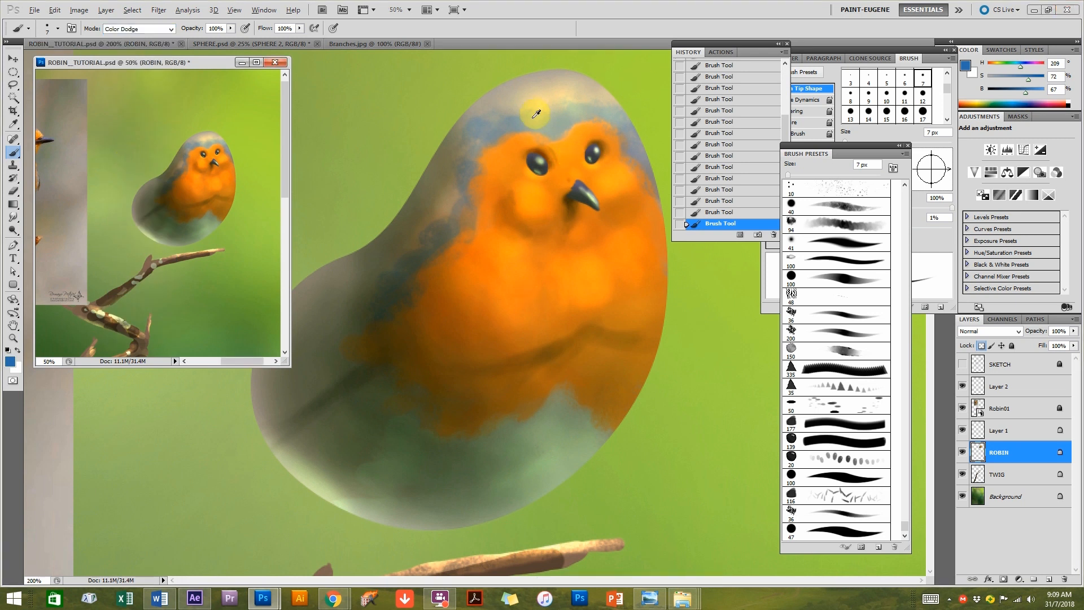
alt+click(542, 106)
click(526, 289)
drag(527, 290, 530, 277)
drag(211, 35, 186, 36)
click(245, 28)
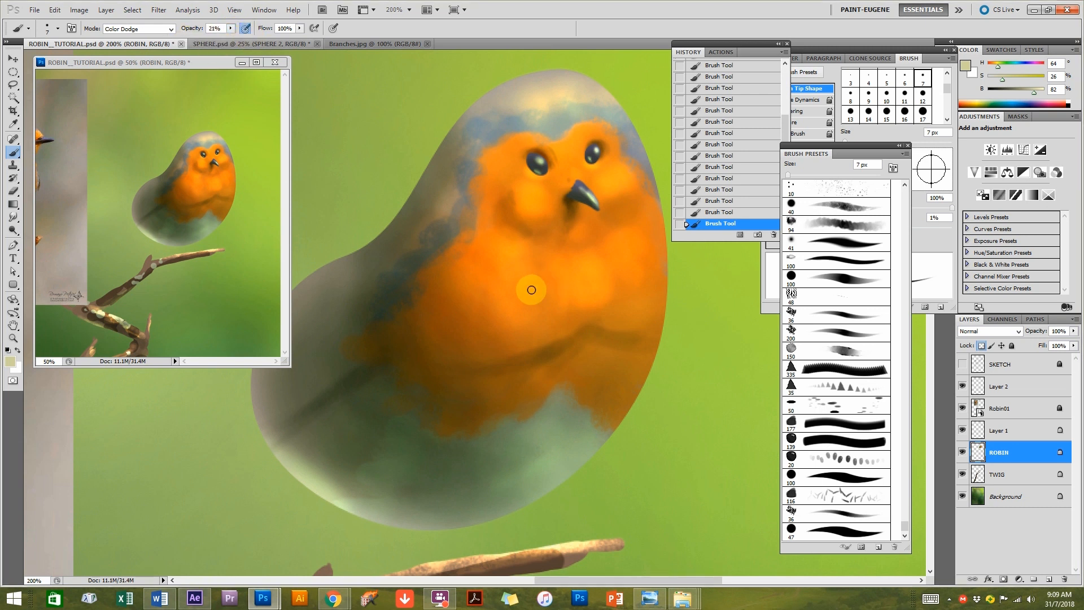
click(232, 28)
drag(232, 38, 243, 39)
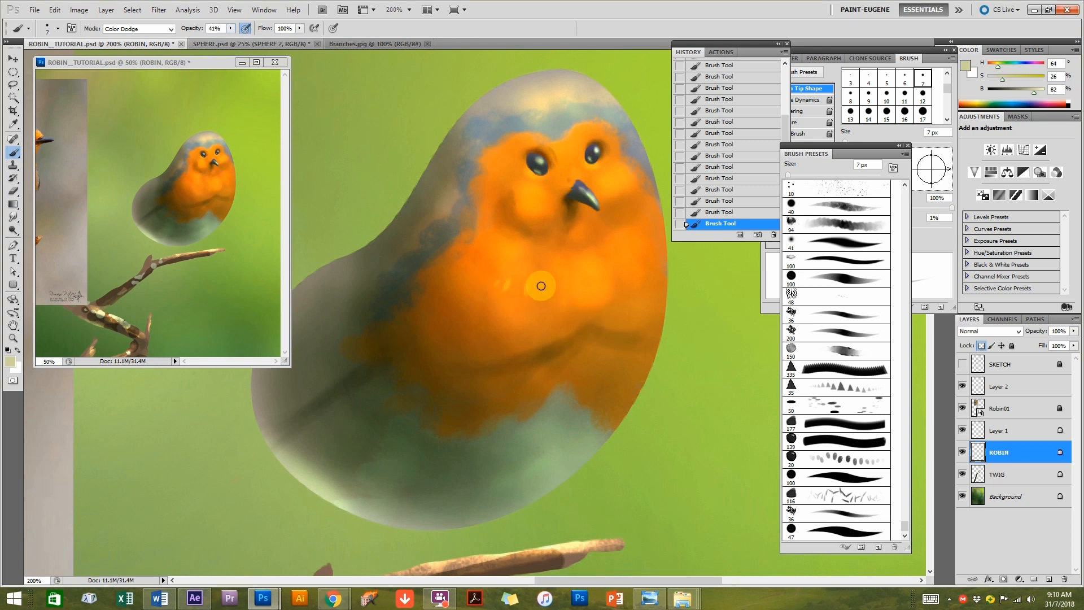
Paint rows of short pale feather strokes across the orange breast and upper belly, undoing and repainting the row beneath the first.
mouse_move(509, 277)
mouse_down()
mouse_move(504, 290)
mouse_move(495, 284)
mouse_up()
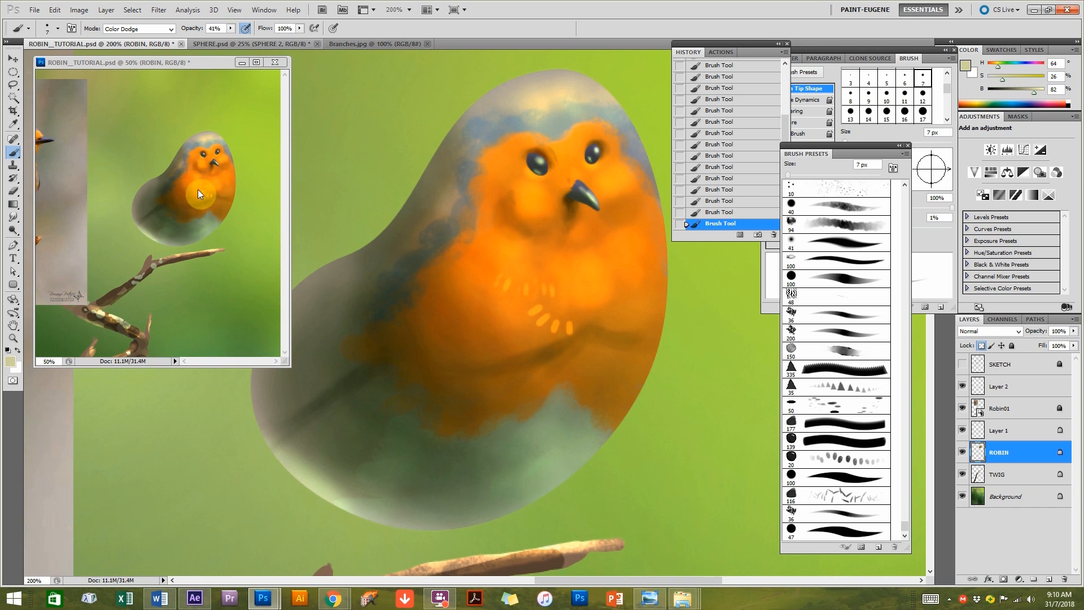
click(725, 200)
click(725, 177)
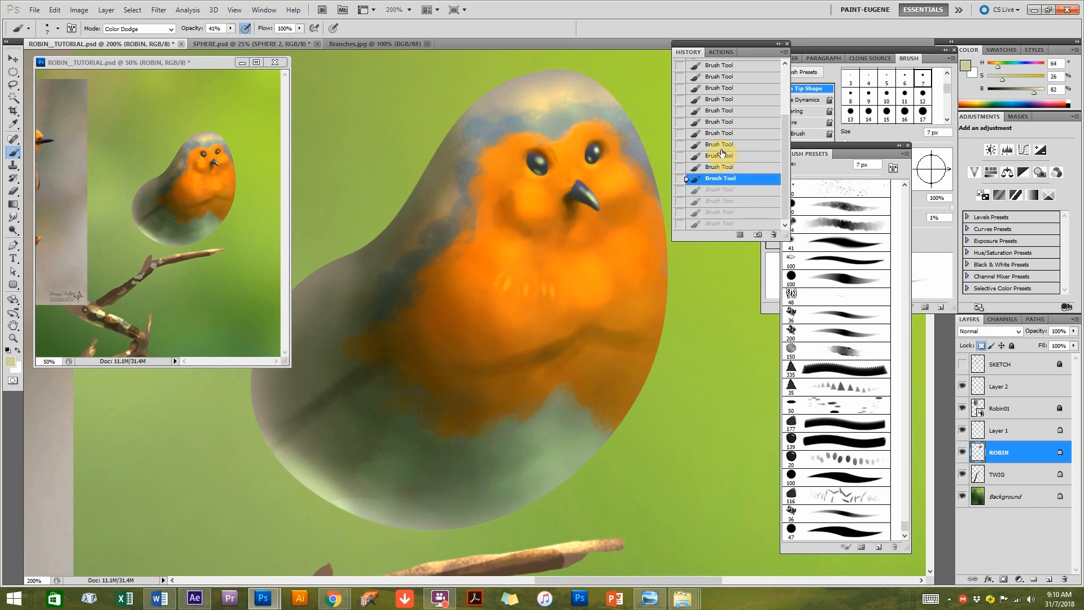
click(719, 156)
mouse_move(556, 304)
mouse_down()
mouse_move(569, 326)
mouse_move(593, 323)
mouse_up()
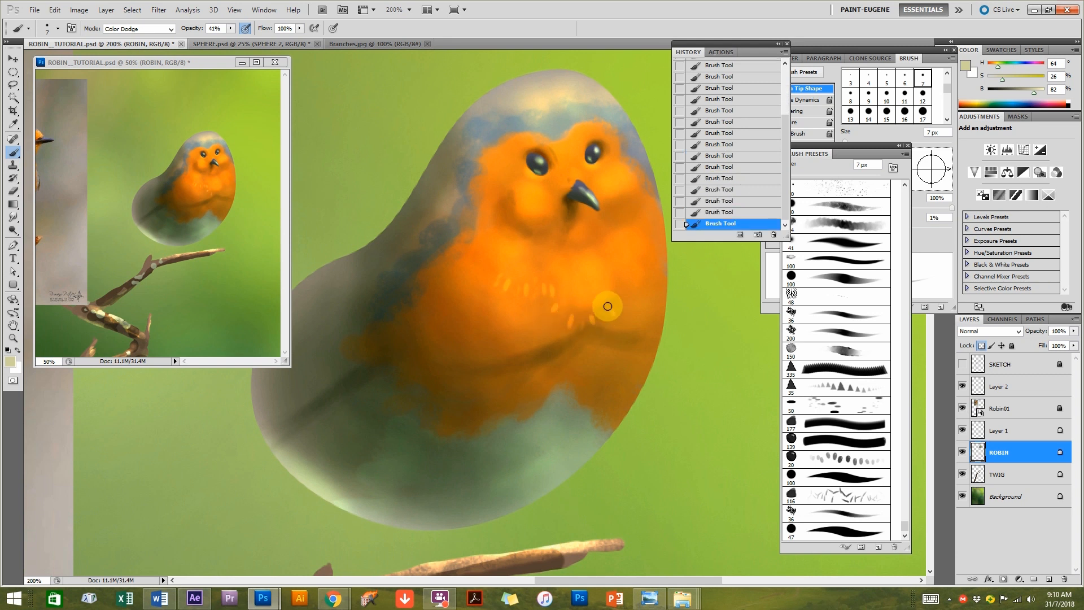
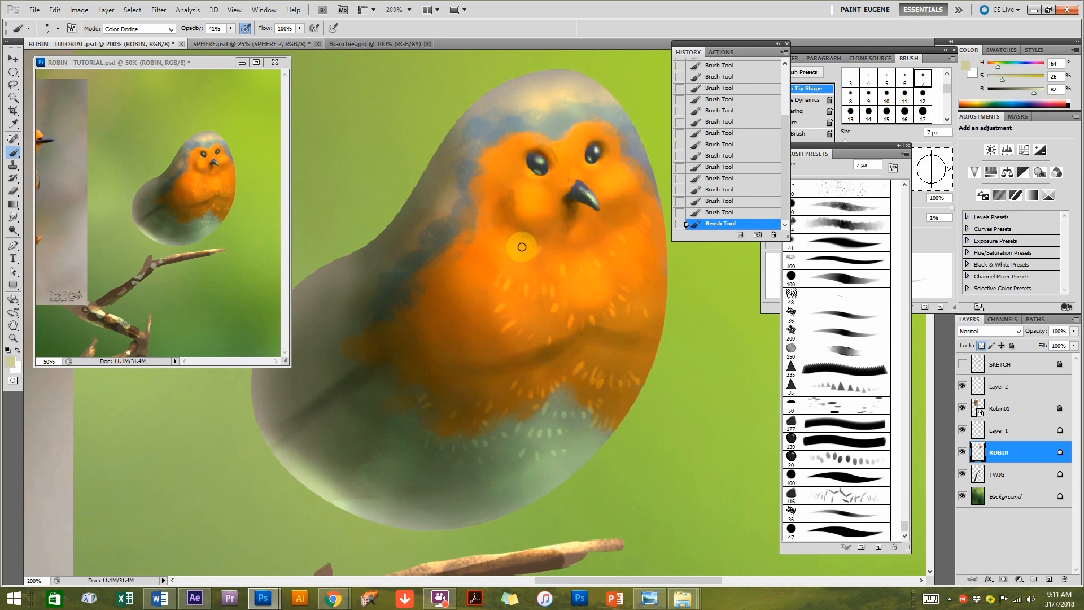
Paint fine feather highlights around the eyes and cheeks and across the forehead and crown.
mouse_move(515, 254)
mouse_down()
mouse_move(602, 370)
mouse_move(705, 444)
mouse_move(549, 421)
mouse_move(408, 260)
mouse_up()
key(ctrl+plus)
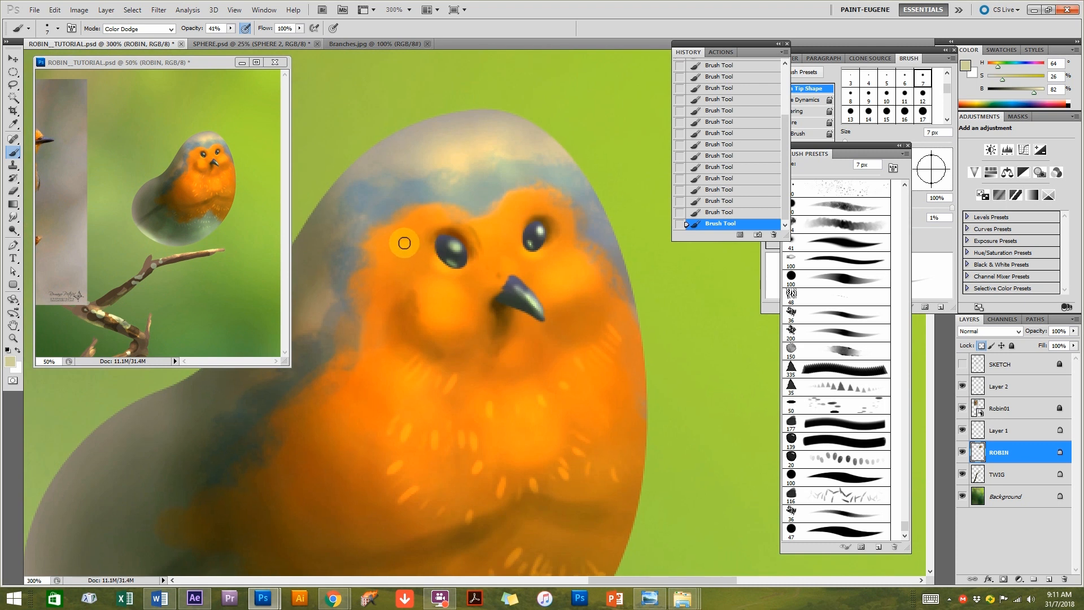
mouse_move(398, 229)
mouse_down()
mouse_move(423, 237)
mouse_move(423, 261)
mouse_up()
drag(425, 217, 442, 222)
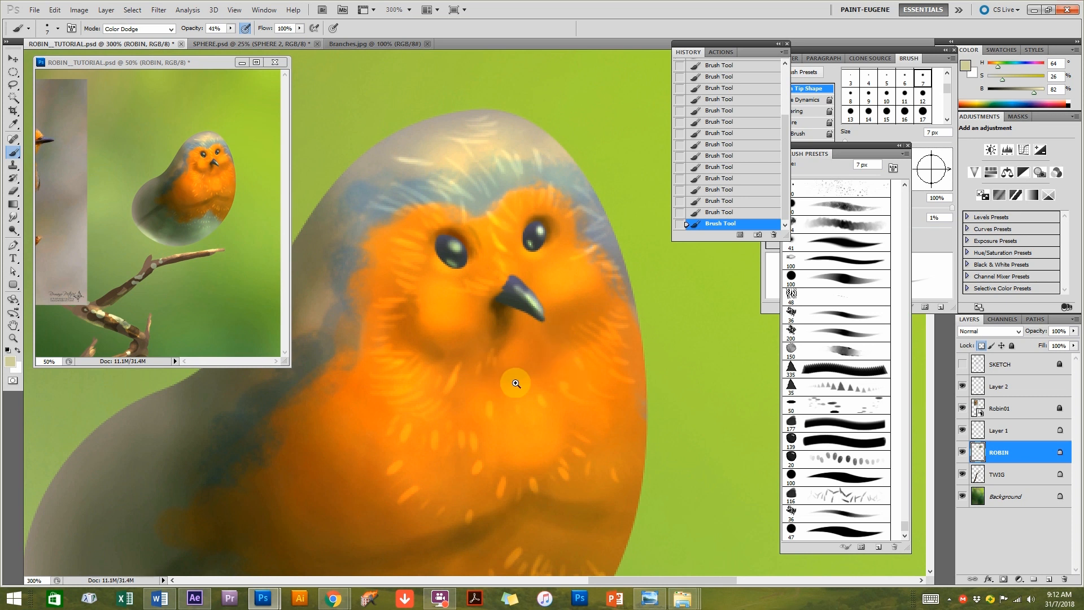
Paint longer pale feather strokes along the grey-green lower belly, curving toward the rear of the body.
alt+click(529, 393)
alt+click(530, 394)
drag(574, 454, 569, 319)
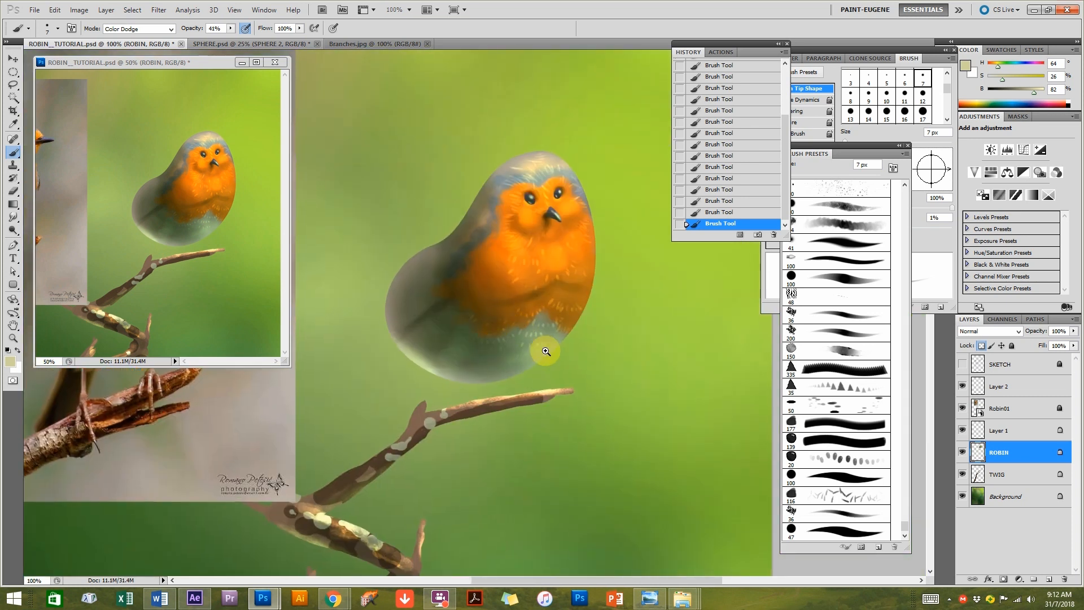
ctrl+click(530, 348)
ctrl+click(530, 348)
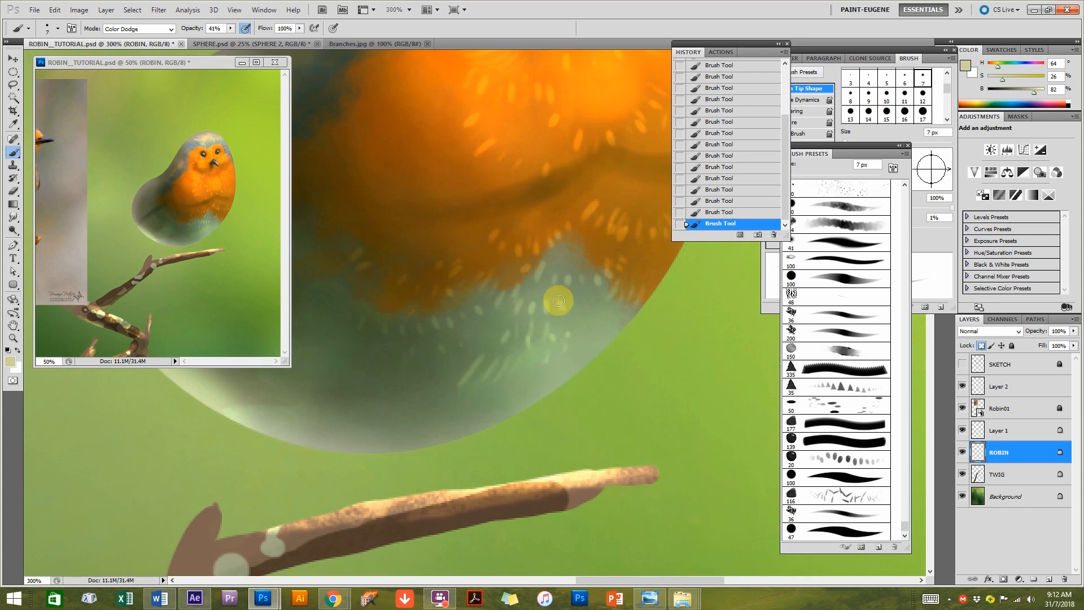
drag(529, 389, 541, 380)
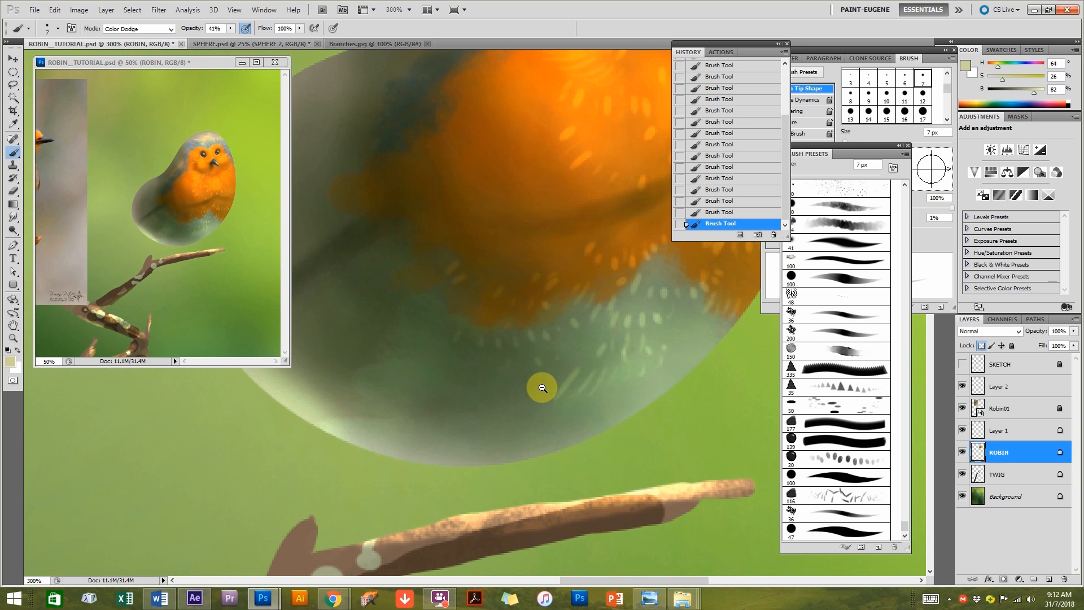
alt+click(538, 389)
drag(484, 346, 544, 346)
mouse_move(585, 382)
mouse_down()
mouse_move(607, 380)
mouse_move(638, 372)
mouse_move(623, 401)
mouse_up()
mouse_move(561, 388)
mouse_down()
mouse_move(483, 349)
mouse_move(544, 352)
mouse_move(517, 380)
mouse_move(493, 358)
mouse_move(466, 367)
mouse_move(510, 362)
mouse_up()
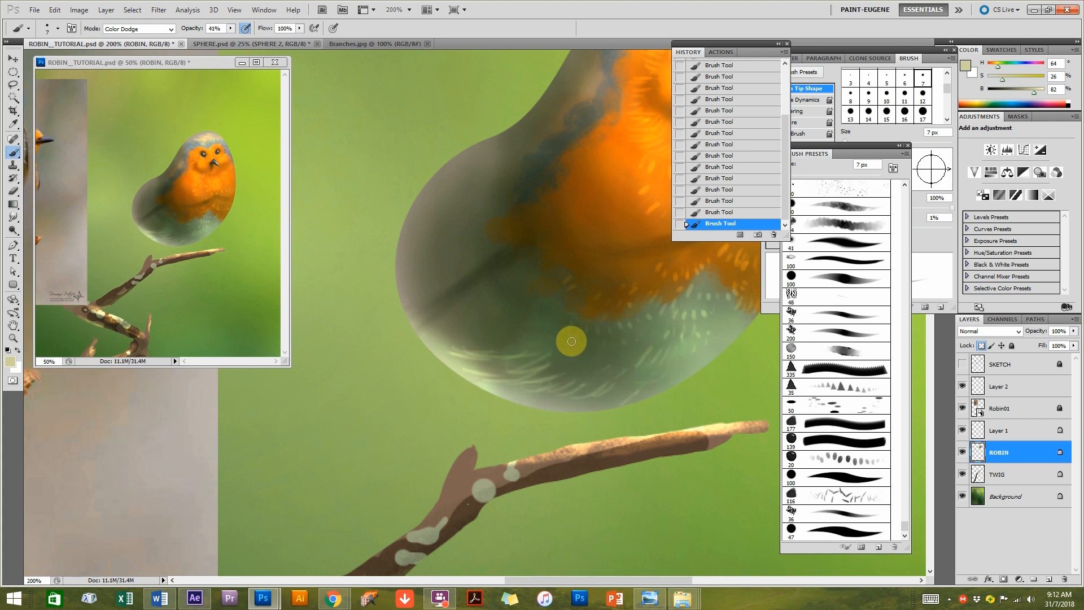
Hide Layer 2 with the blue direction marks to expose the reference robin's plumage.
drag(504, 402, 547, 440)
drag(756, 317, 561, 377)
drag(380, 438, 459, 406)
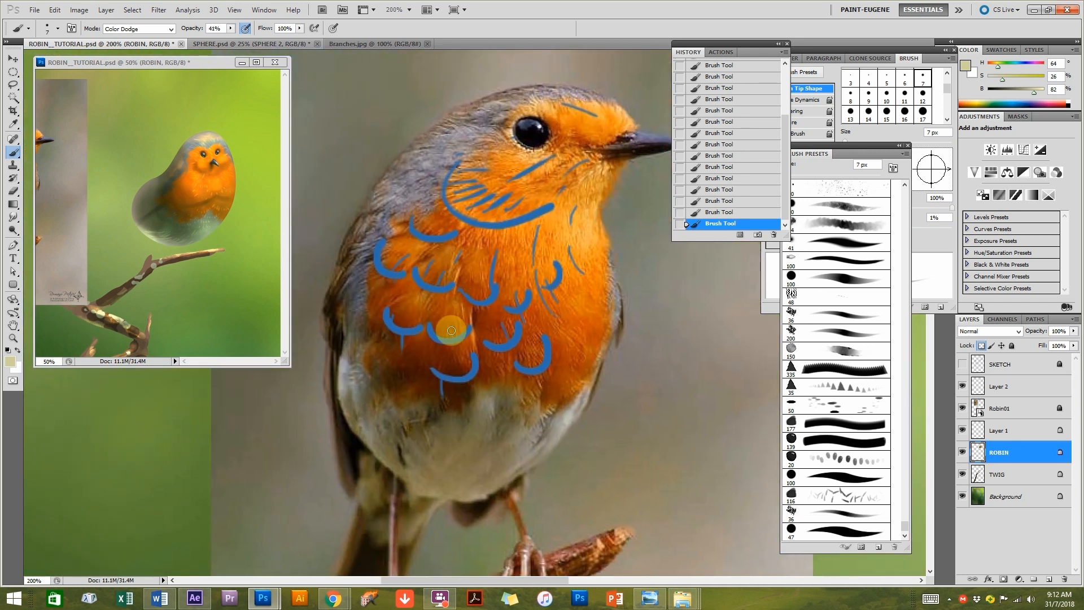
click(962, 386)
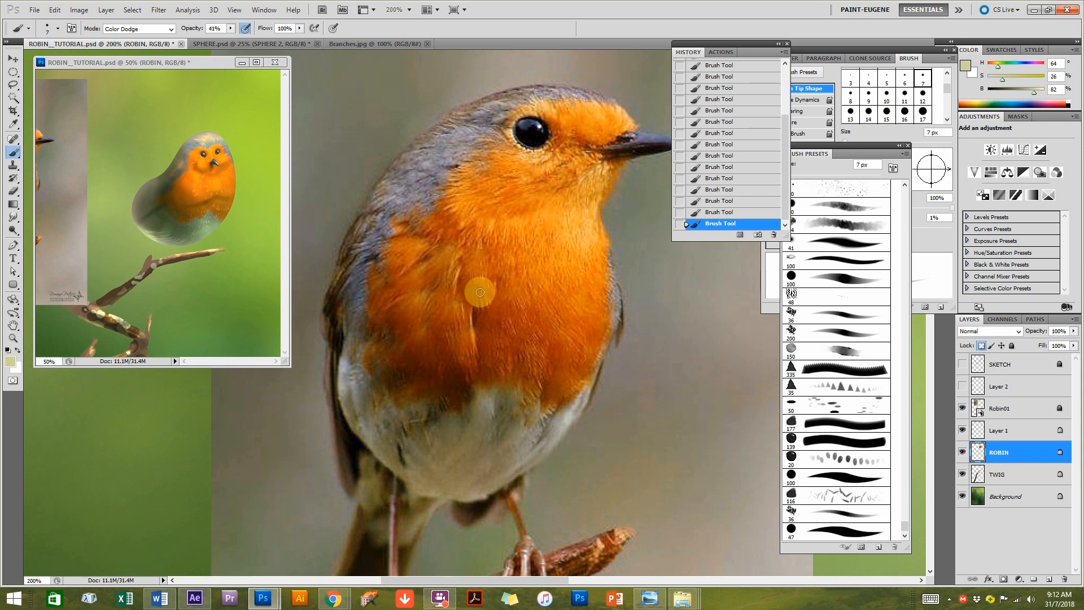
Set up the 40 px textured brush in Multiply mode with a dark brown sampled from the painted breast.
drag(672, 347, 434, 367)
mouse_move(709, 353)
mouse_down()
mouse_move(523, 337)
mouse_move(671, 280)
mouse_up()
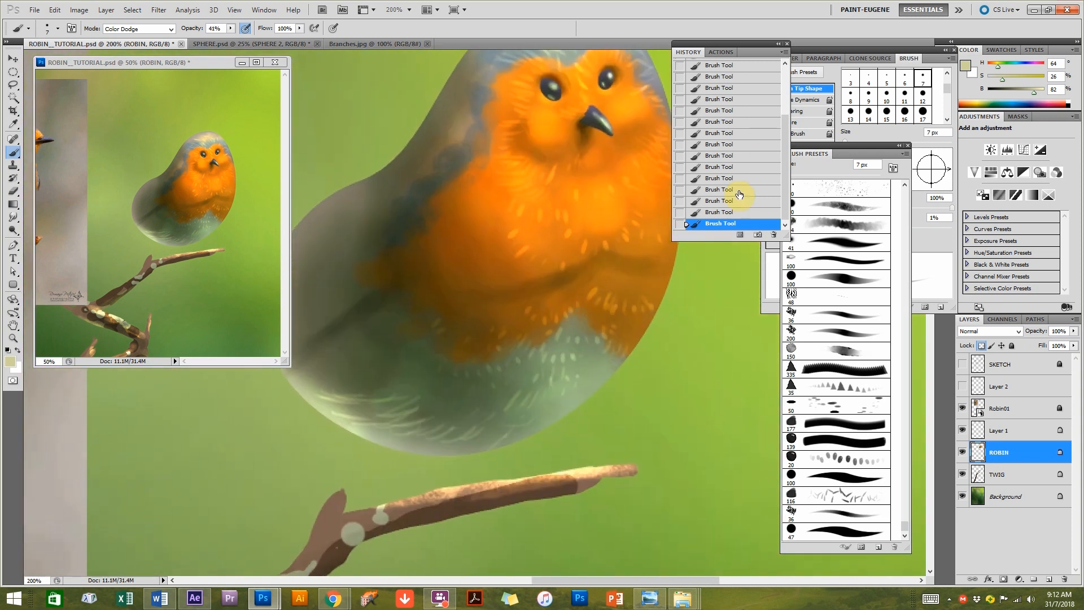
click(835, 244)
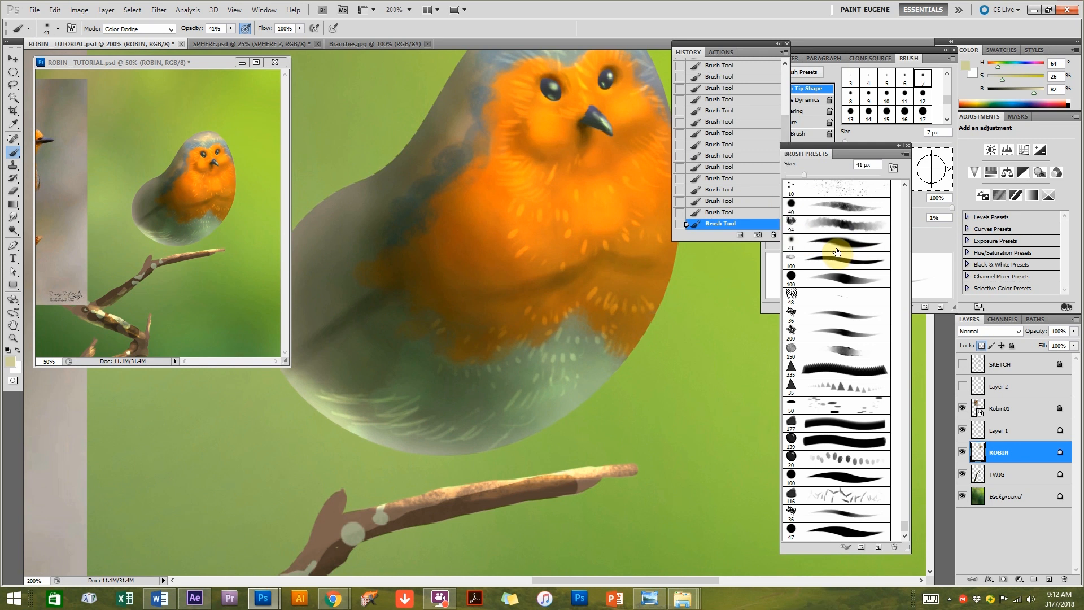
click(836, 214)
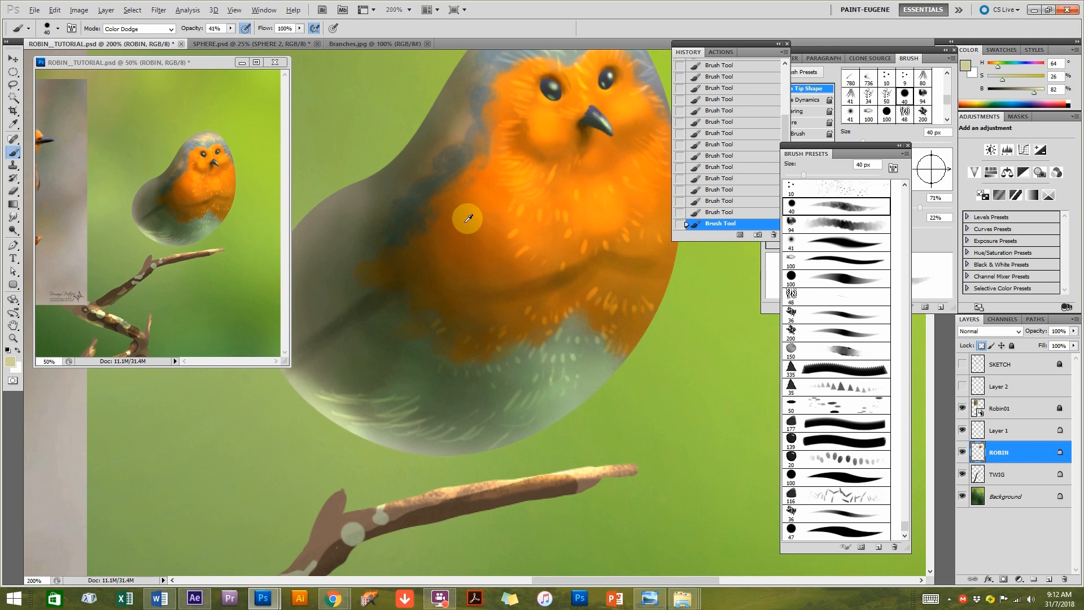
alt+click(550, 281)
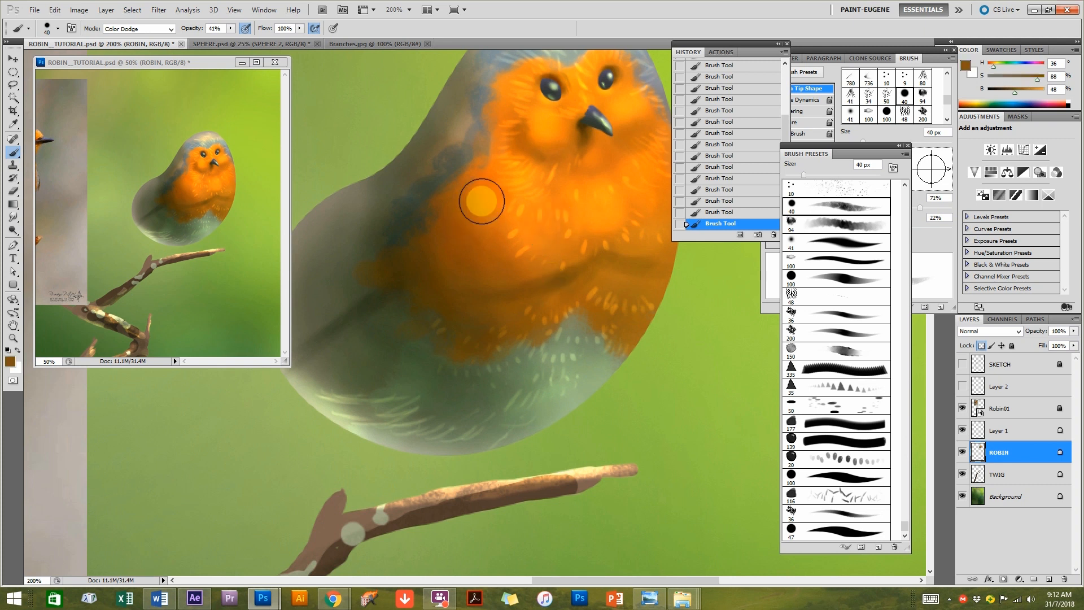
click(157, 29)
click(129, 90)
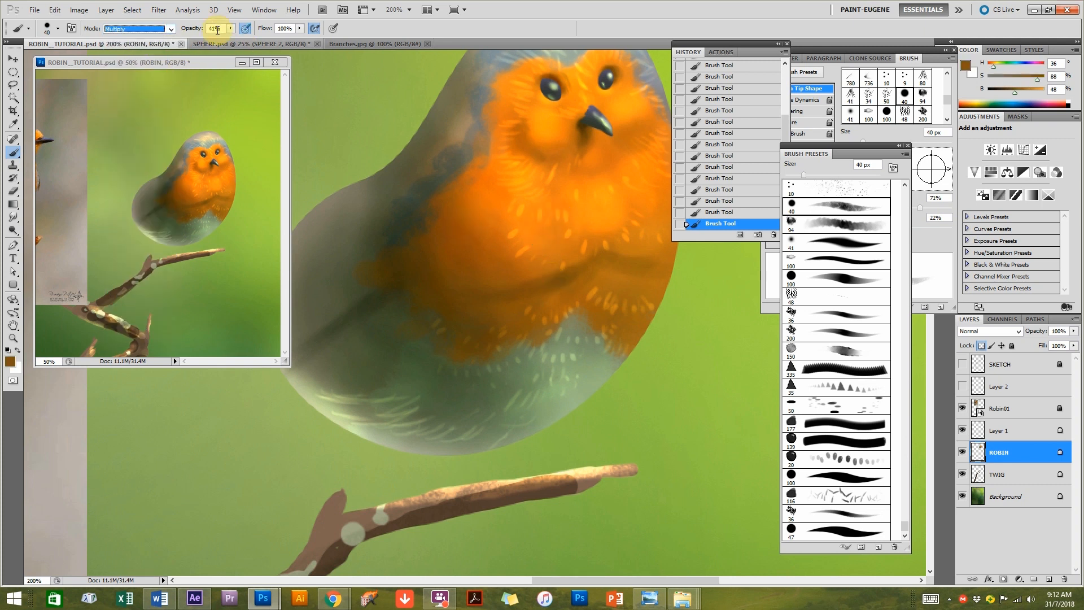
Test brown dabs on the breast at 24% opacity, undo them and lower the brush opacity to 15%.
click(222, 39)
click(556, 224)
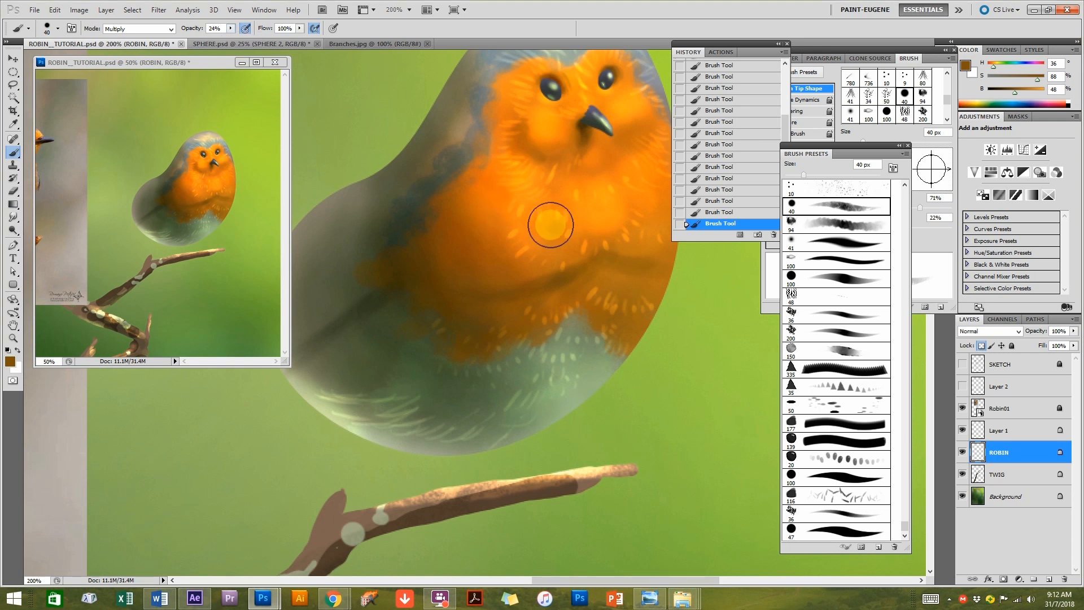
click(556, 233)
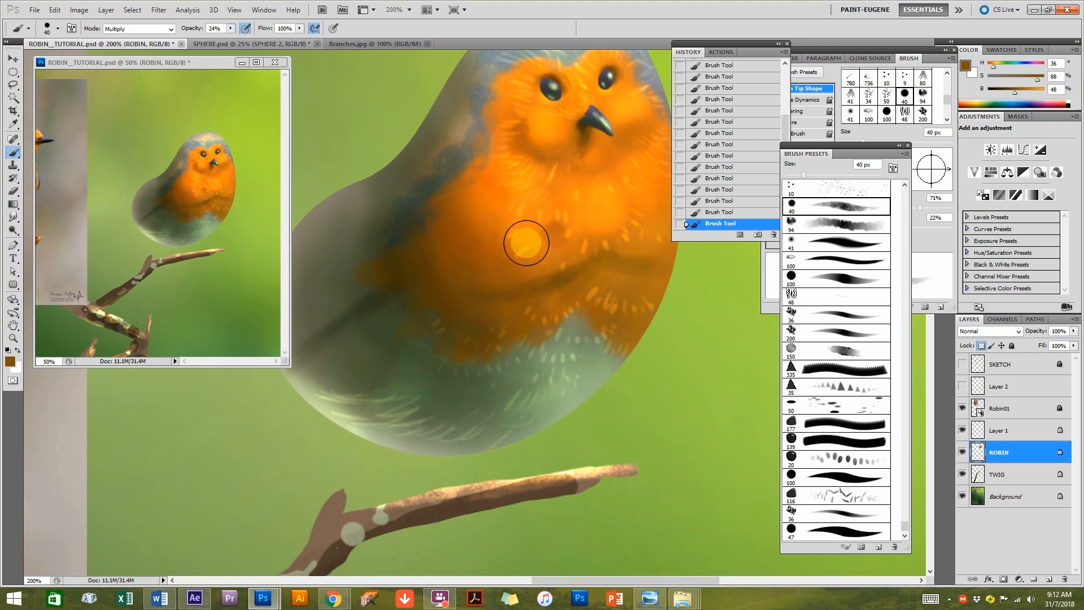
click(232, 30)
click(225, 39)
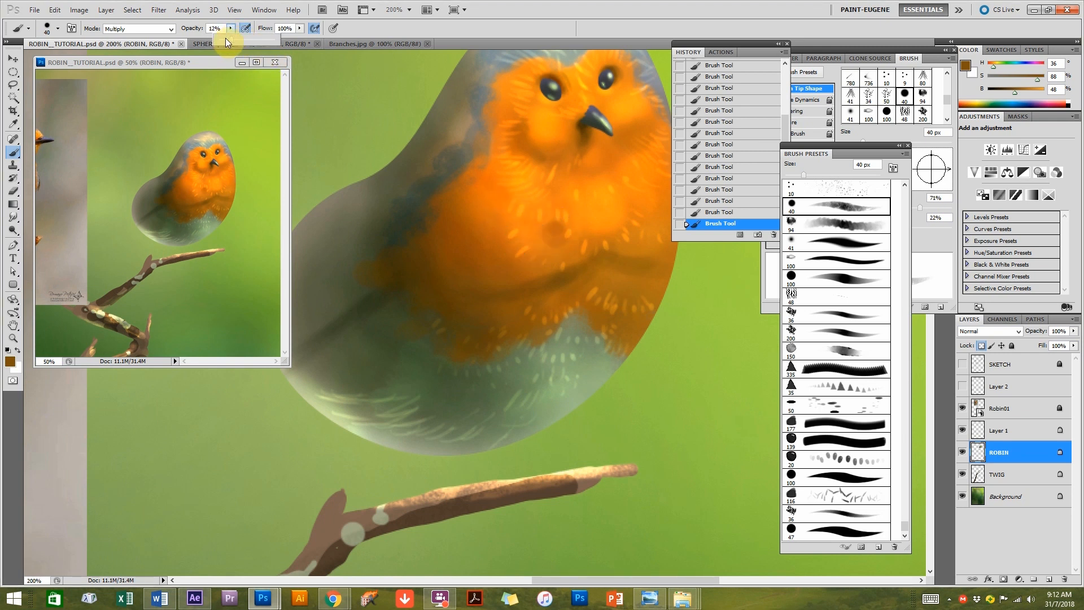
click(717, 201)
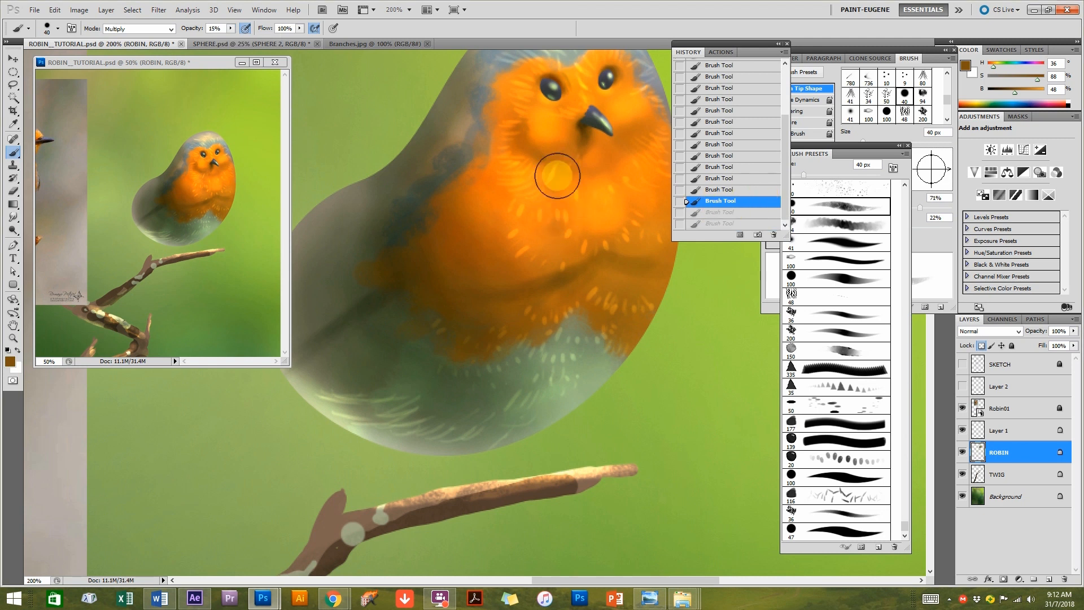
Deepen the shading among the feather strokes on the breast and belly, reducing the brush to 15 px for the underside.
click(557, 227)
mouse_move(557, 227)
mouse_down()
mouse_move(574, 246)
mouse_move(546, 228)
mouse_move(591, 209)
mouse_move(568, 203)
mouse_move(605, 199)
mouse_move(558, 334)
mouse_move(596, 302)
mouse_move(566, 319)
mouse_move(585, 299)
mouse_move(624, 311)
mouse_move(607, 312)
mouse_move(600, 341)
mouse_move(581, 354)
mouse_move(539, 339)
mouse_move(549, 327)
mouse_move(513, 319)
mouse_move(530, 356)
mouse_move(488, 378)
mouse_move(520, 364)
mouse_move(596, 363)
mouse_move(558, 382)
mouse_move(441, 351)
mouse_move(272, 269)
mouse_move(212, 215)
mouse_move(548, 327)
mouse_move(596, 321)
mouse_move(565, 318)
mouse_move(583, 304)
mouse_move(446, 397)
mouse_move(552, 364)
mouse_move(515, 397)
mouse_up()
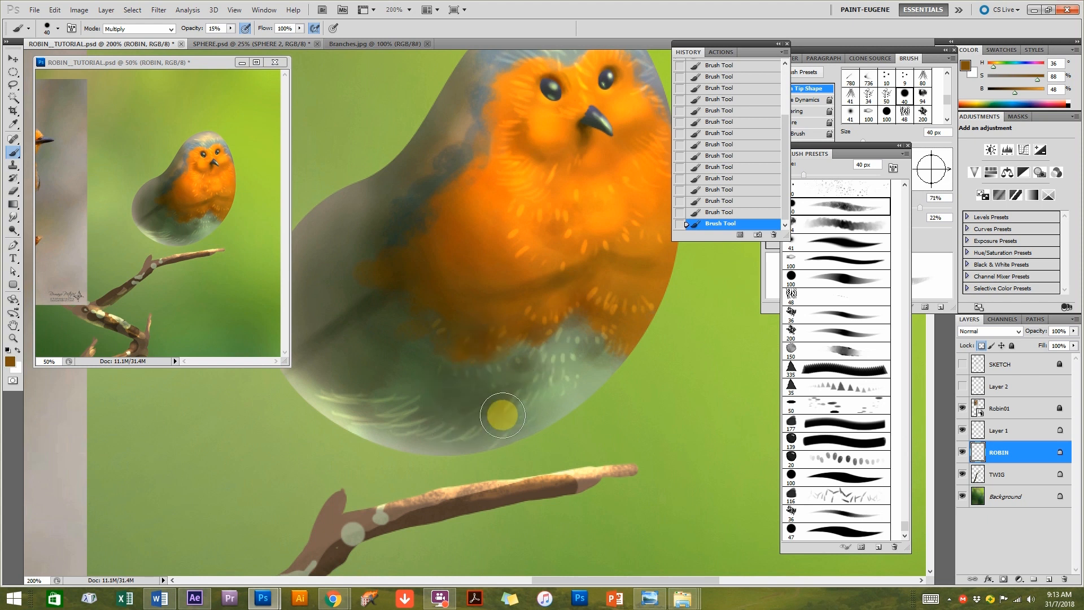
key(bracketleft)
key(bracketleft)
key(bracketleft)
key(bracketleft)
key(bracketleft)
mouse_move(469, 427)
mouse_down()
mouse_move(520, 404)
mouse_move(525, 387)
mouse_move(486, 430)
mouse_move(416, 426)
mouse_up()
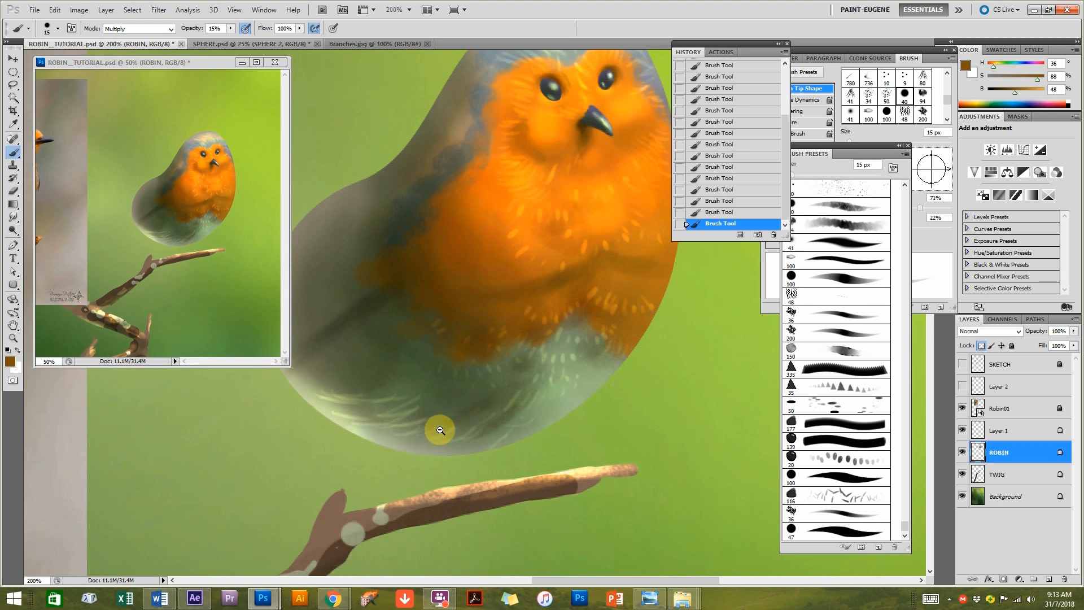
Compare the painted robin's plumage and shading with the reference photo.
alt+click(433, 431)
alt+click(484, 415)
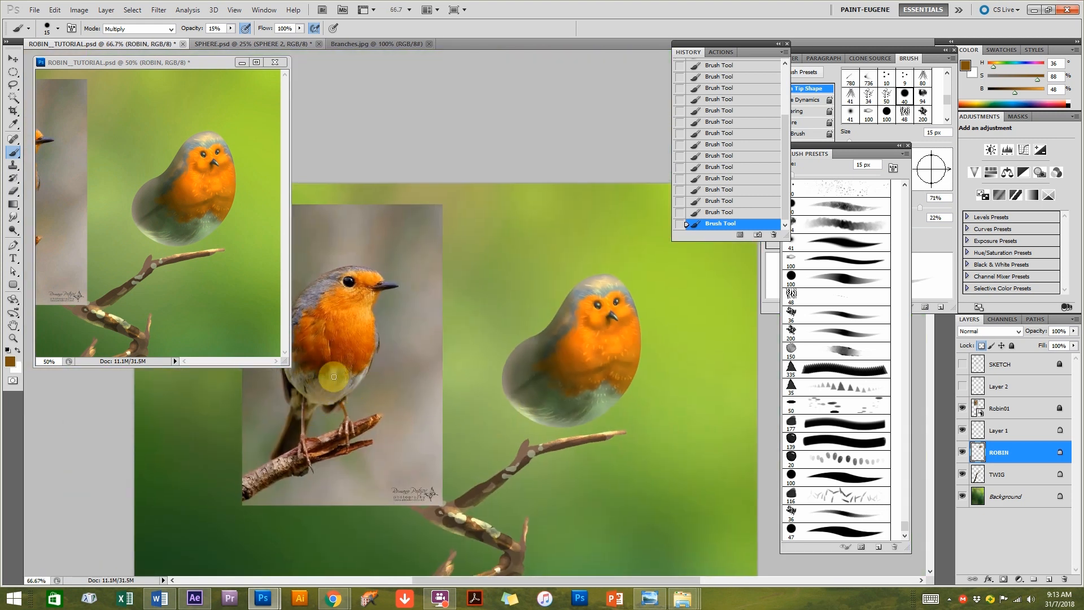
ctrl+click(588, 410)
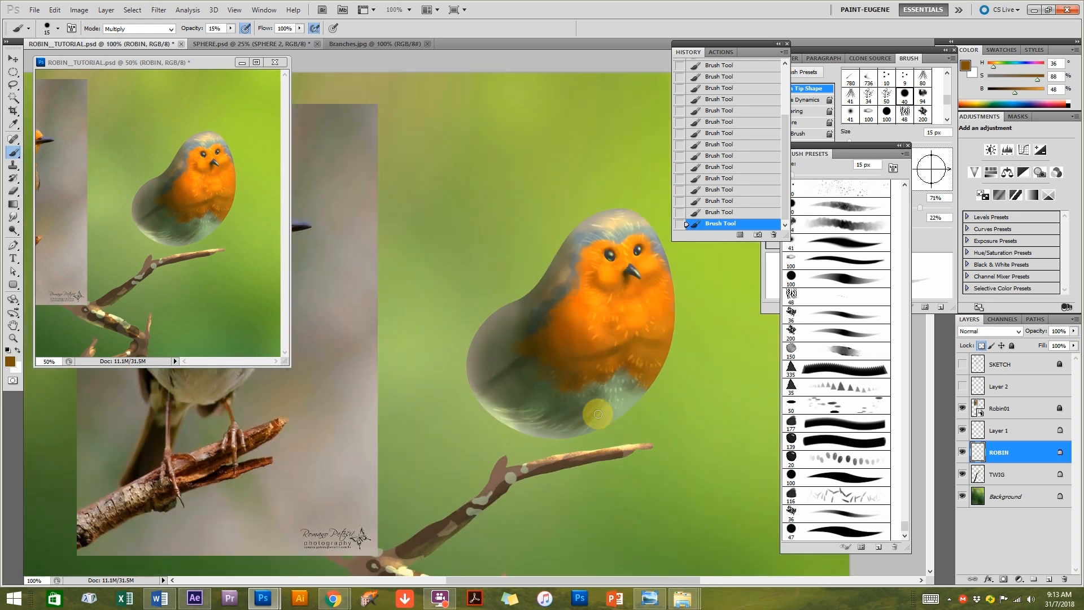
drag(448, 394, 620, 399)
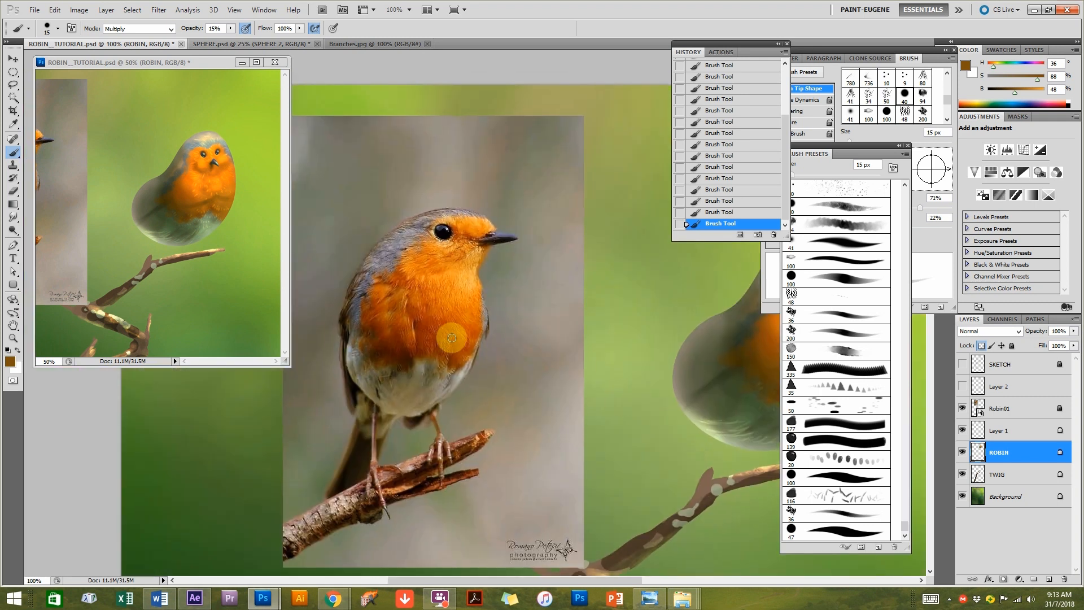
drag(661, 423, 517, 425)
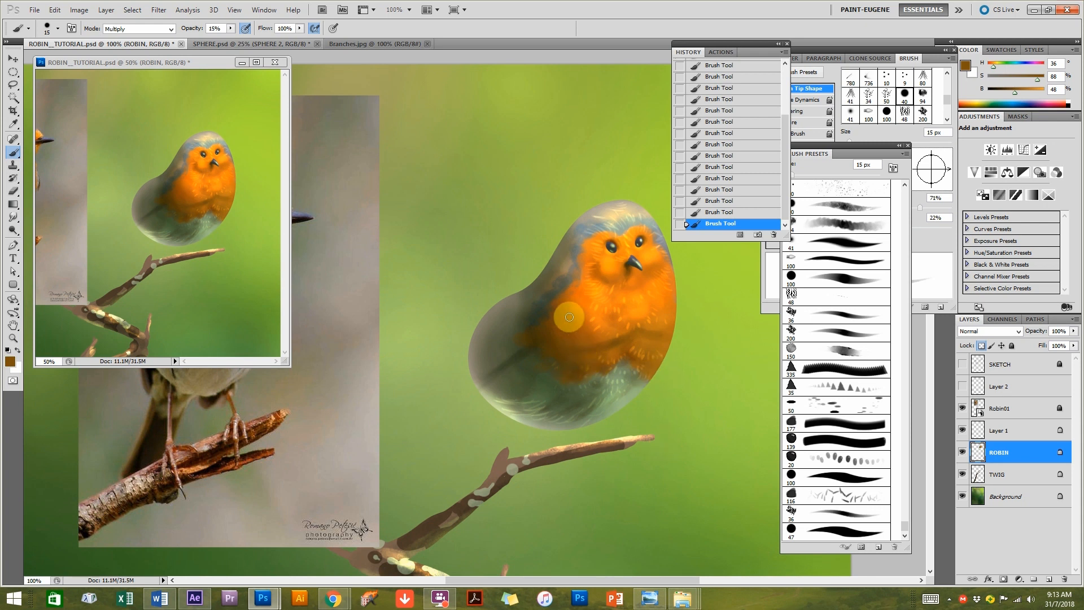
Select Layer 1 and set up the Eraser with the 40 px textured brush reduced to 15 px.
mouse_move(372, 418)
mouse_down()
mouse_move(583, 421)
mouse_move(476, 405)
mouse_up()
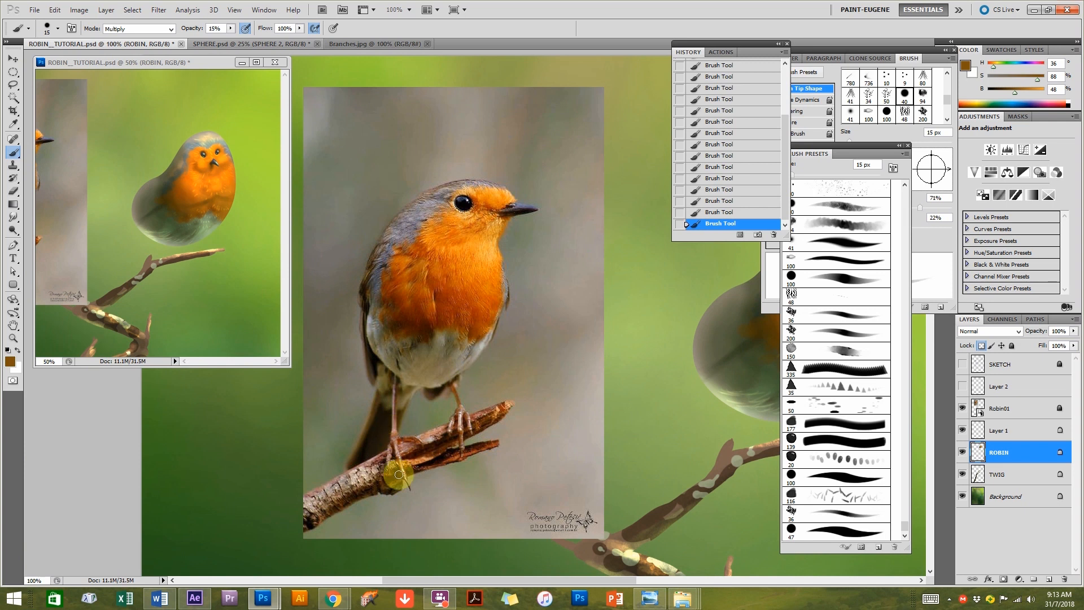
drag(603, 418, 378, 446)
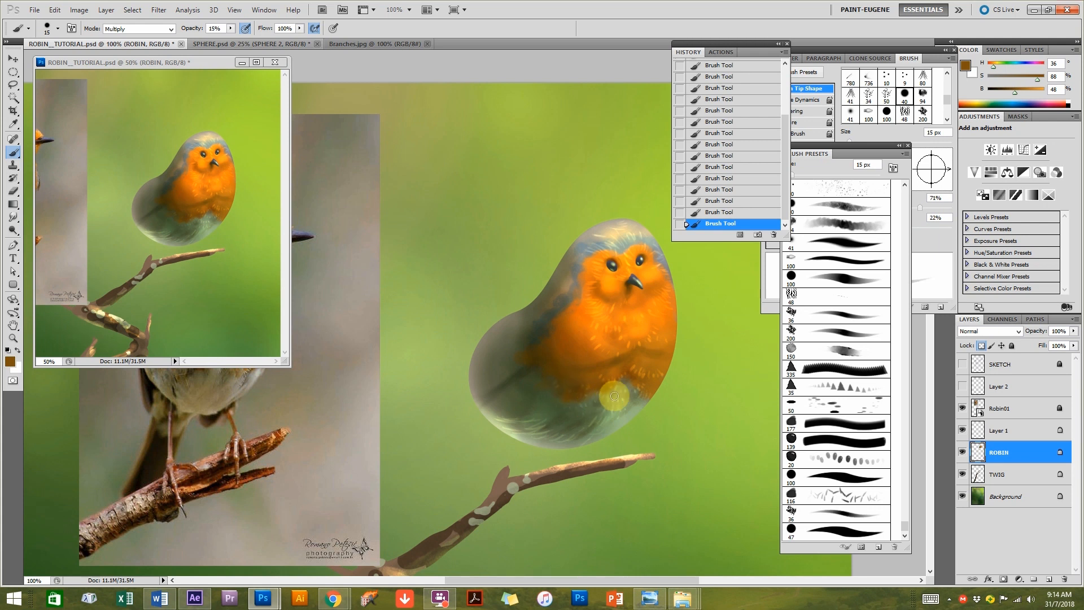
mouse_move(624, 287)
mouse_down()
mouse_move(685, 252)
mouse_move(537, 346)
mouse_move(583, 315)
mouse_move(544, 318)
mouse_up()
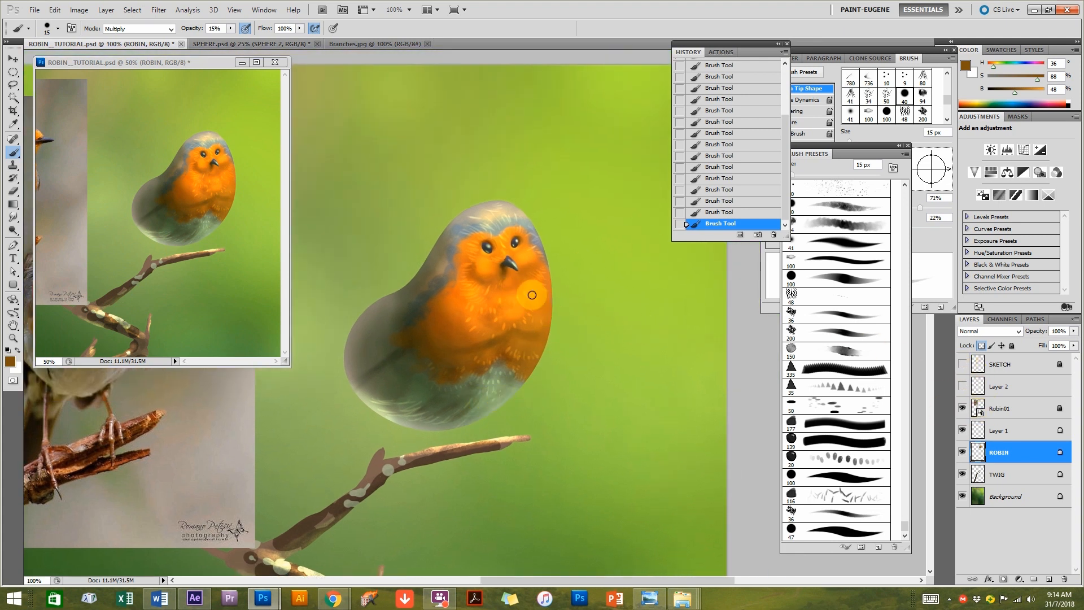
ctrl+click(513, 271)
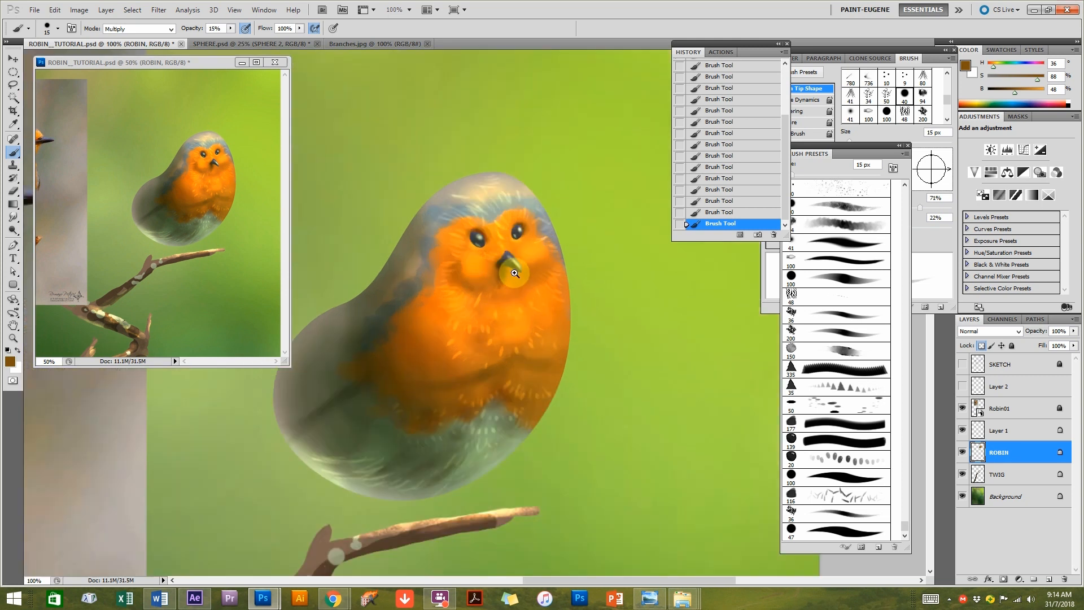
drag(394, 350, 711, 418)
drag(661, 376, 225, 339)
click(830, 209)
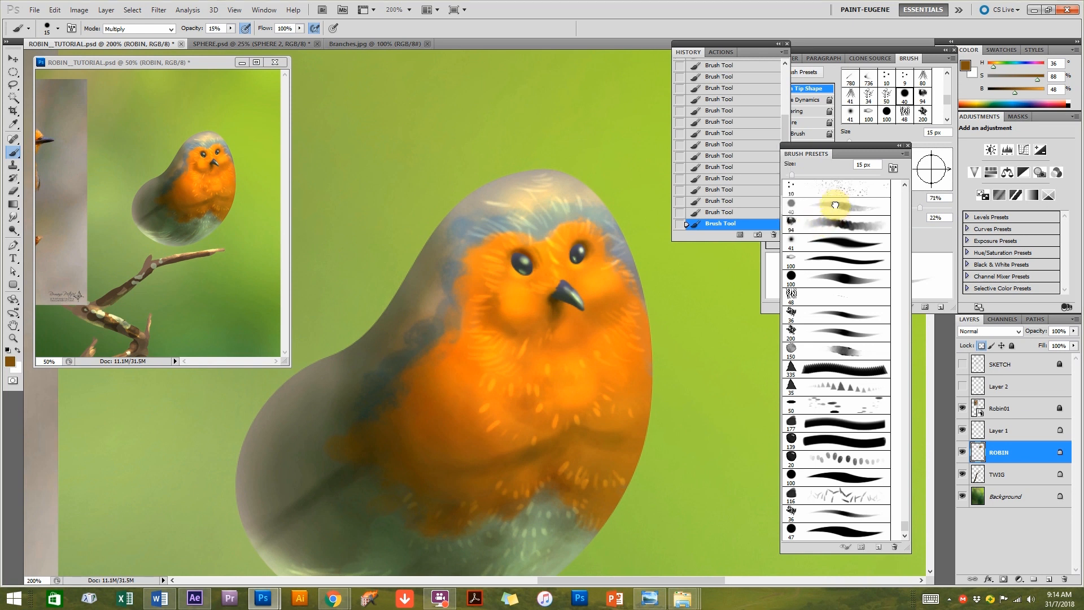
click(1005, 430)
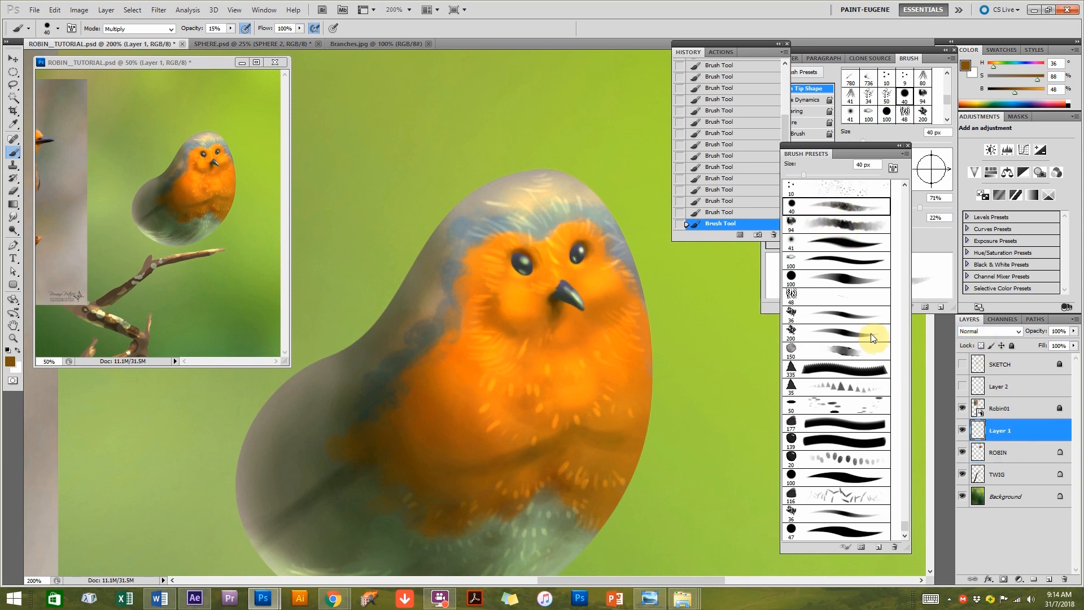
key(bracketleft)
key(bracketleft)
key(e)
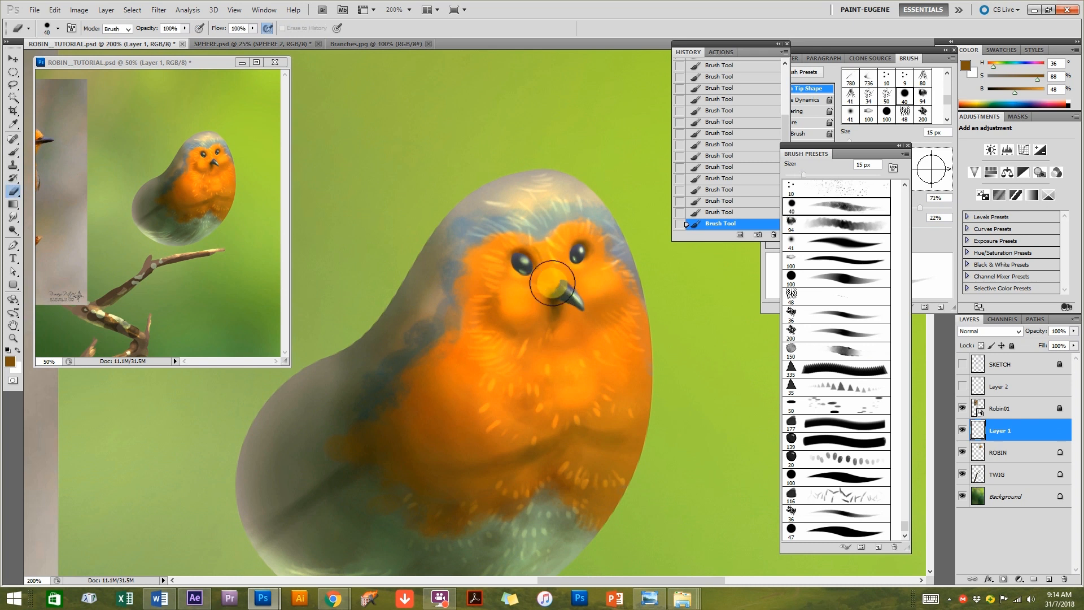
click(829, 206)
key(bracketleft)
Erase along the base and underside of the beak on Layer 1 to trim its shape.
drag(557, 286, 546, 290)
drag(556, 283, 549, 294)
drag(554, 288, 551, 290)
drag(557, 284, 554, 293)
click(556, 283)
click(557, 285)
click(558, 284)
click(561, 281)
drag(554, 292, 547, 302)
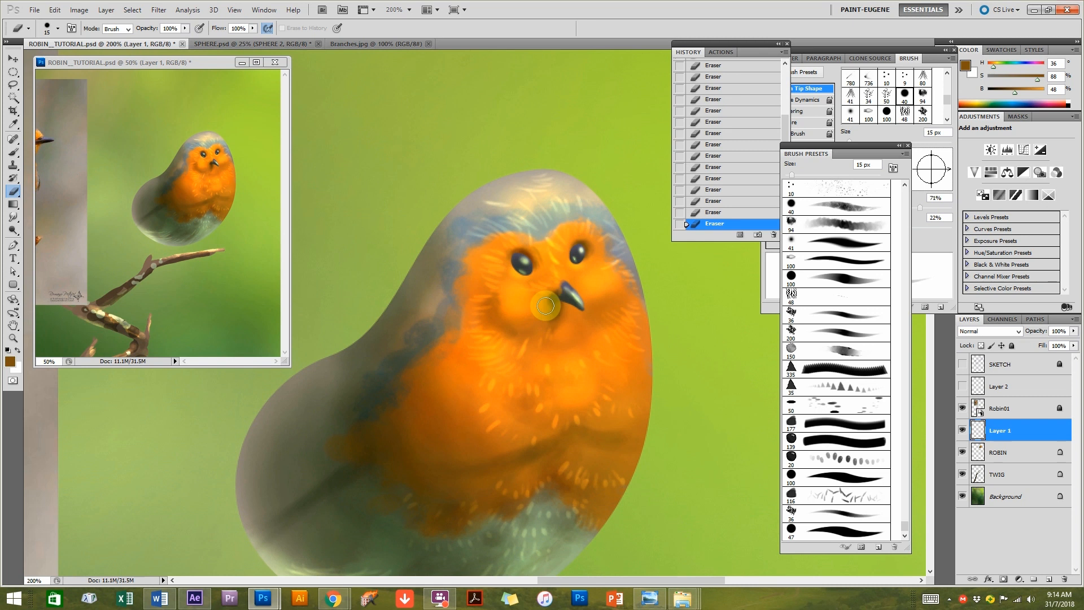
scroll(583, 370, down, 1)
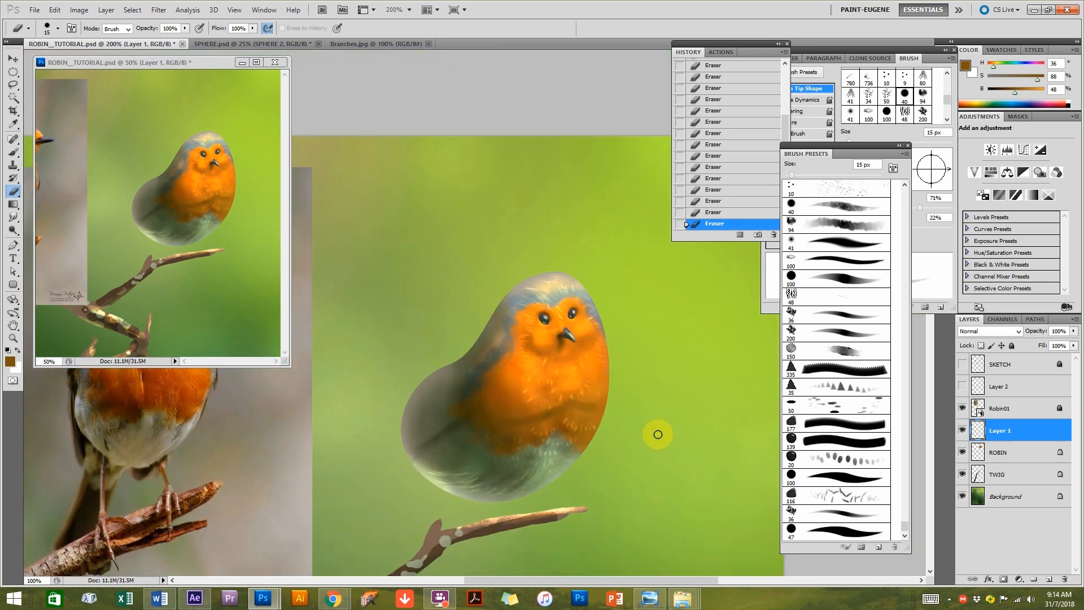
shift+click(1005, 453)
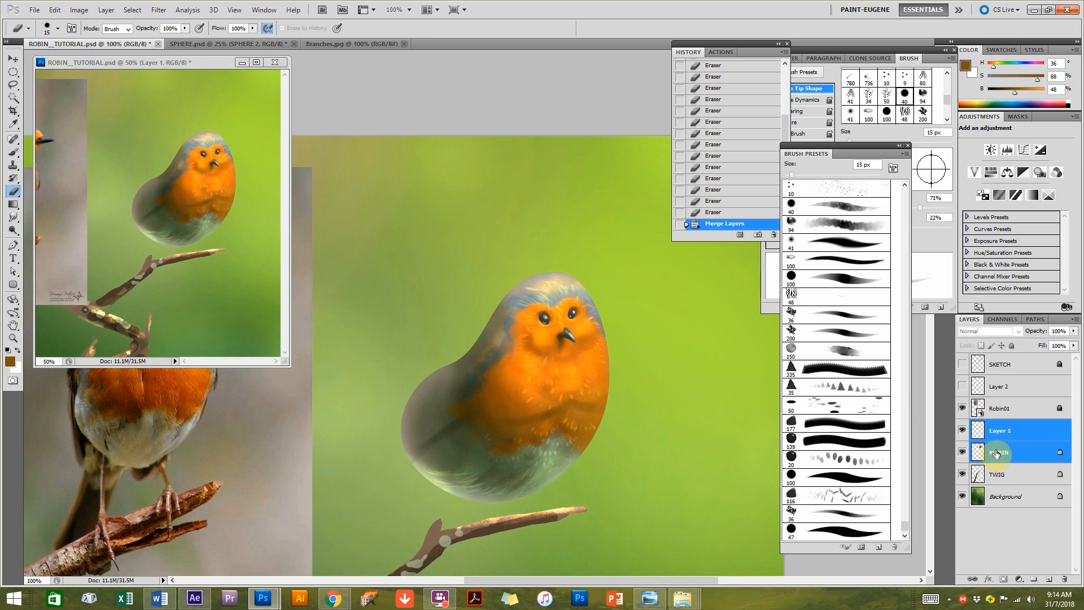
key(ctrl+e)
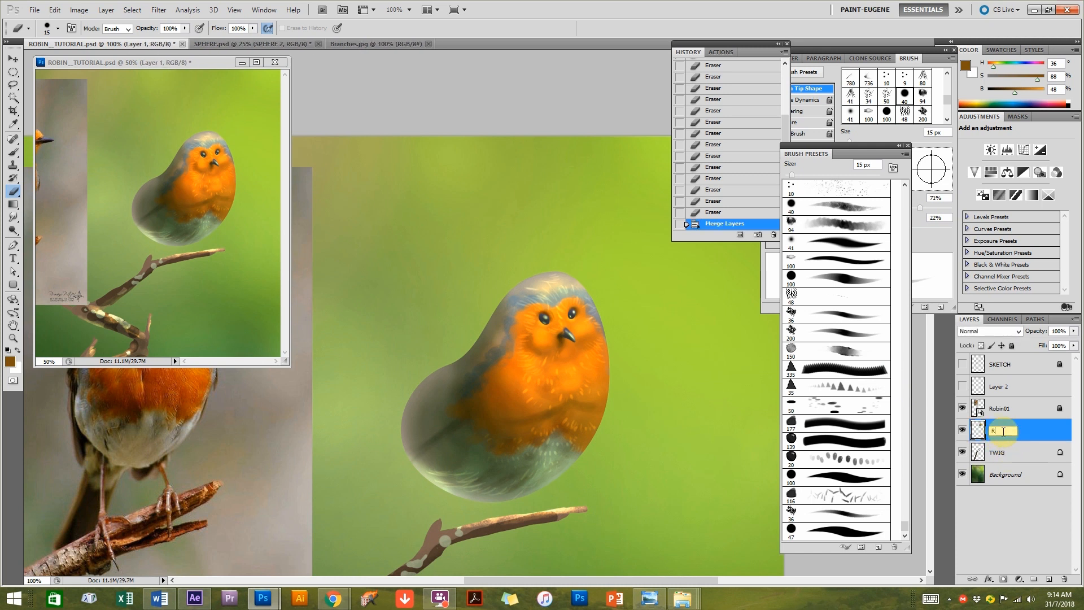
key(Return)
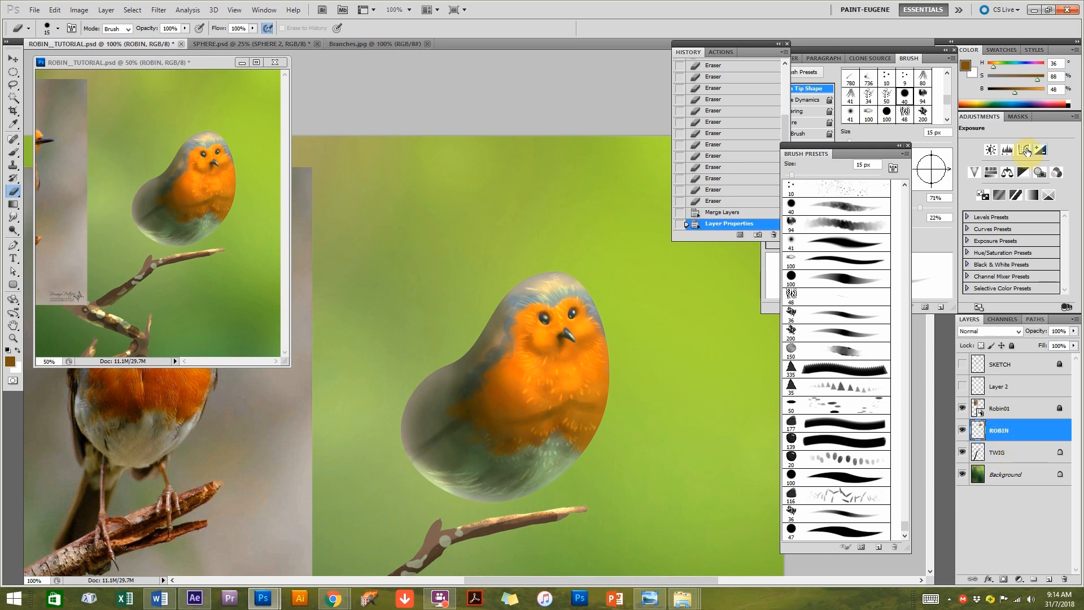
click(733, 201)
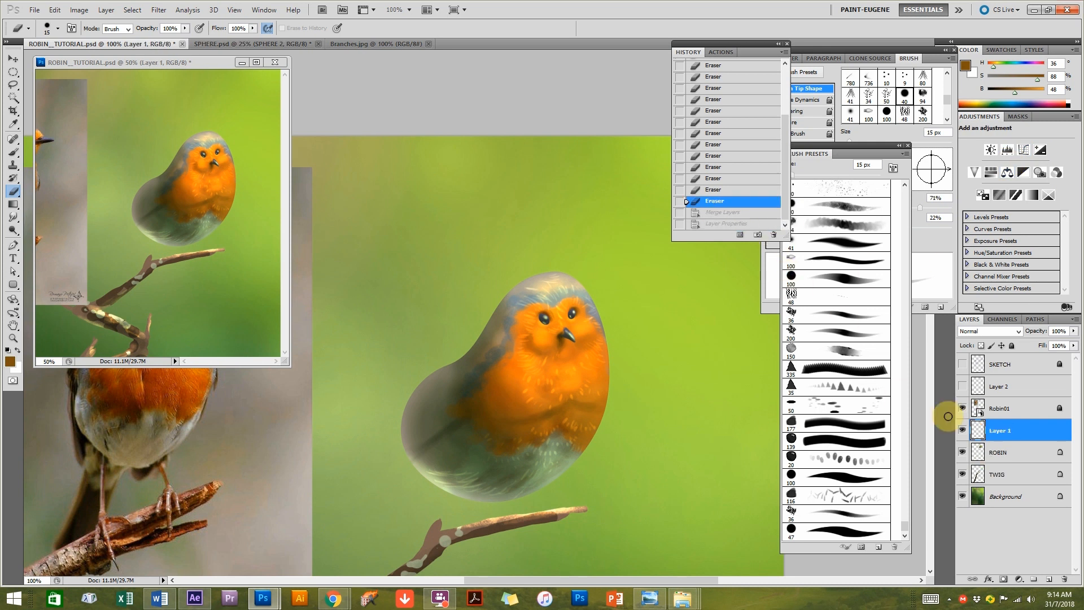
Merge Layer 1 with the ROBIN layer and name the merged layer ROBIN.
click(962, 431)
click(962, 432)
shift+click(998, 454)
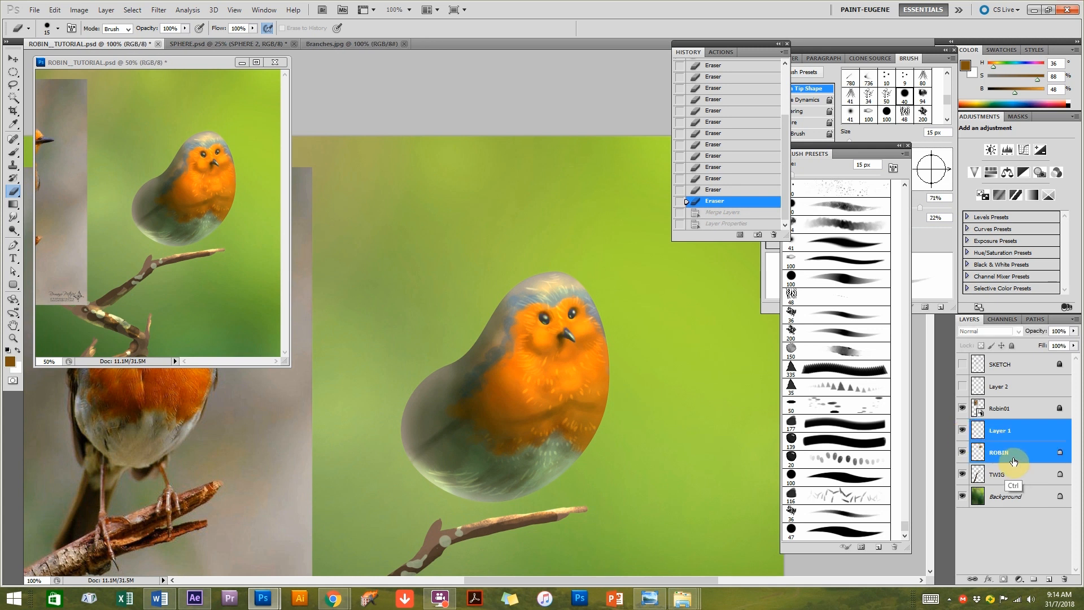
key(ctrl+e)
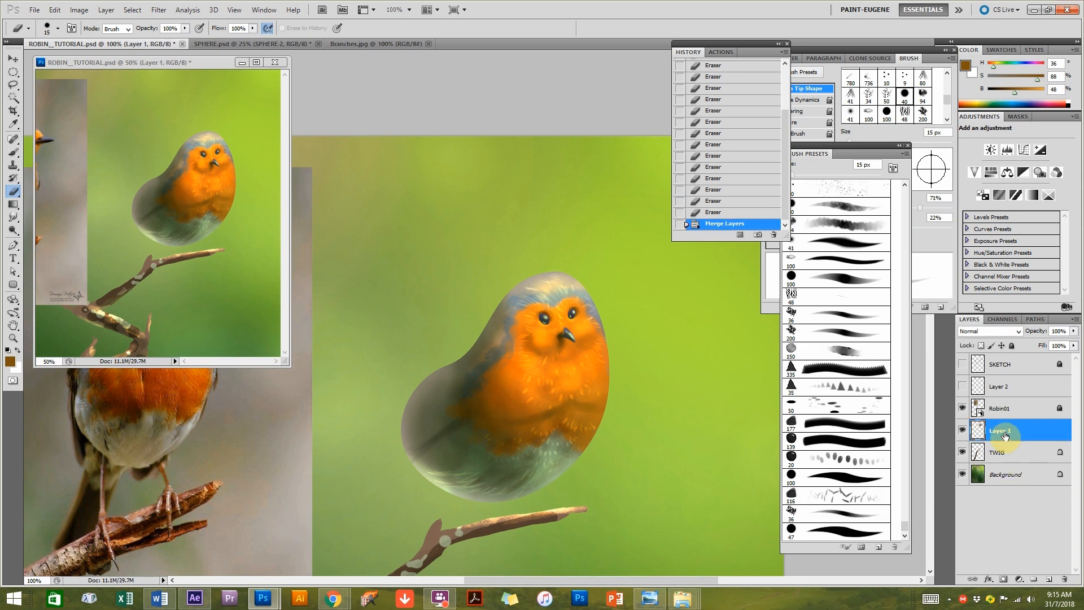
text(N)
key(Return)
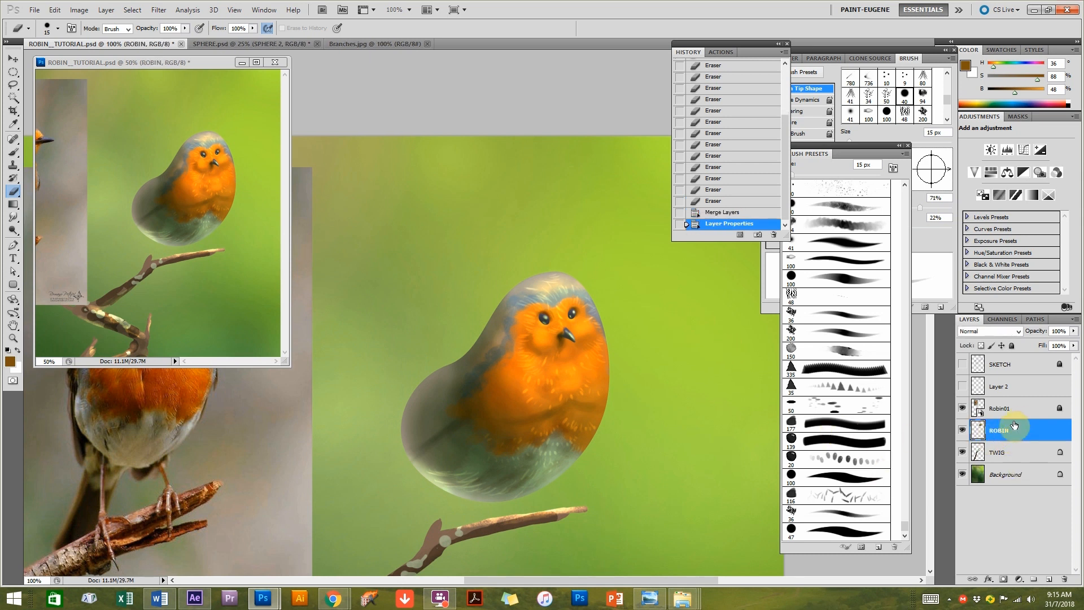
Create a new layer above ROBIN for Pen tool work and show the SKETCH layer.
click(1049, 580)
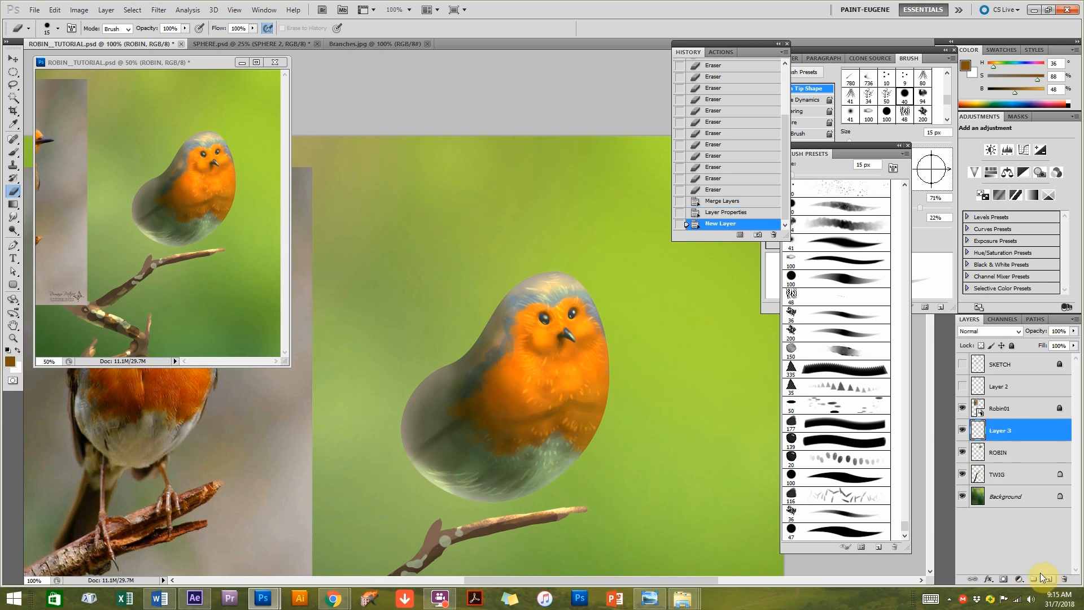
click(14, 247)
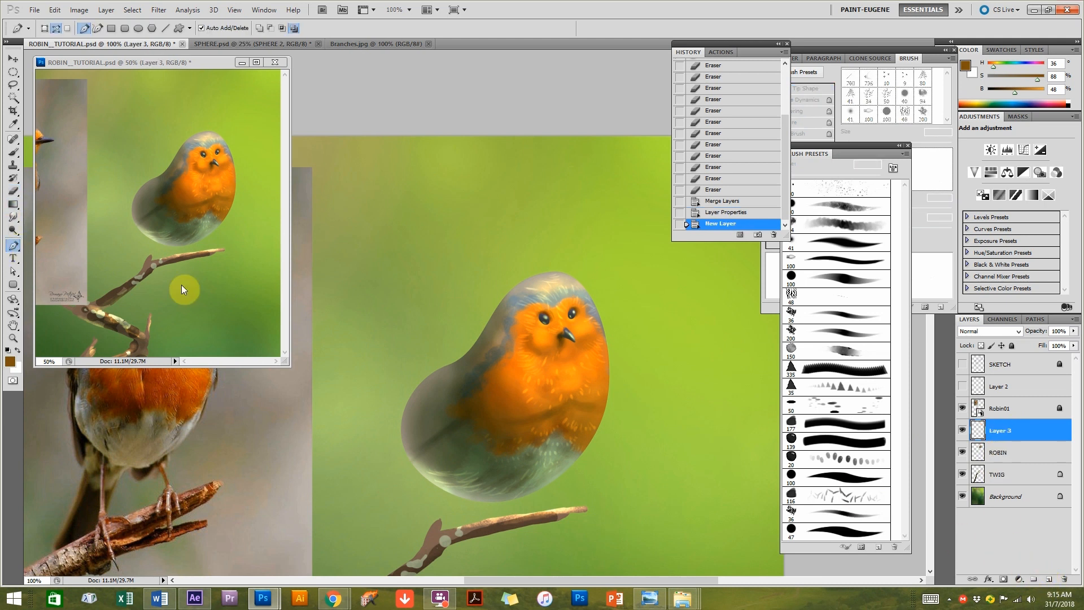
click(963, 365)
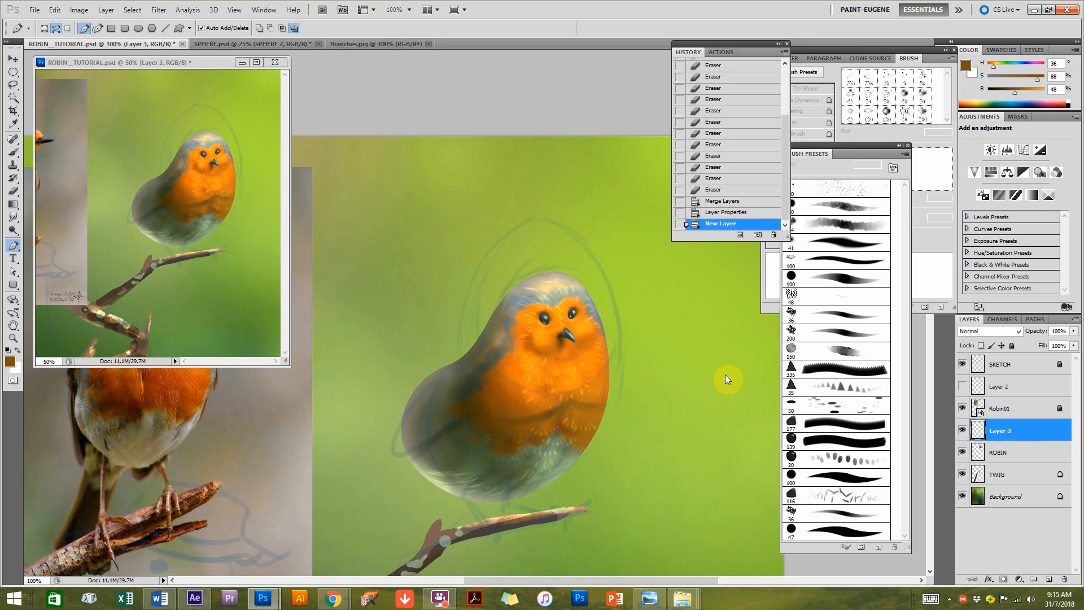
scroll(575, 361, down, 1)
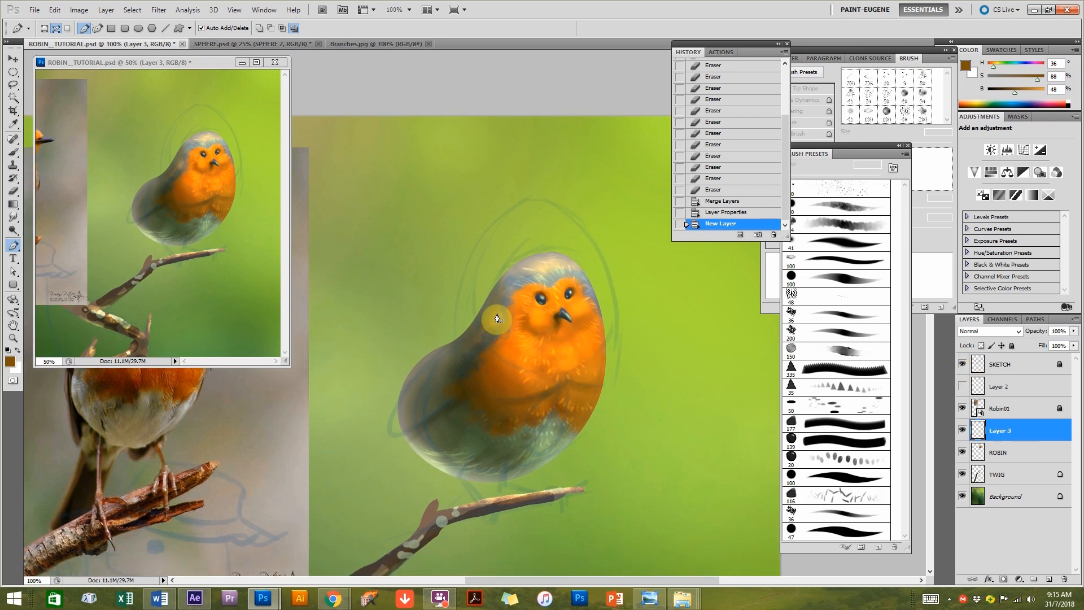
Draw a closed Pen path along the sketched outline from above the head down to the robin's back and across its breast.
click(558, 373)
drag(464, 343, 473, 247)
drag(534, 205, 543, 212)
key(ctrl+z)
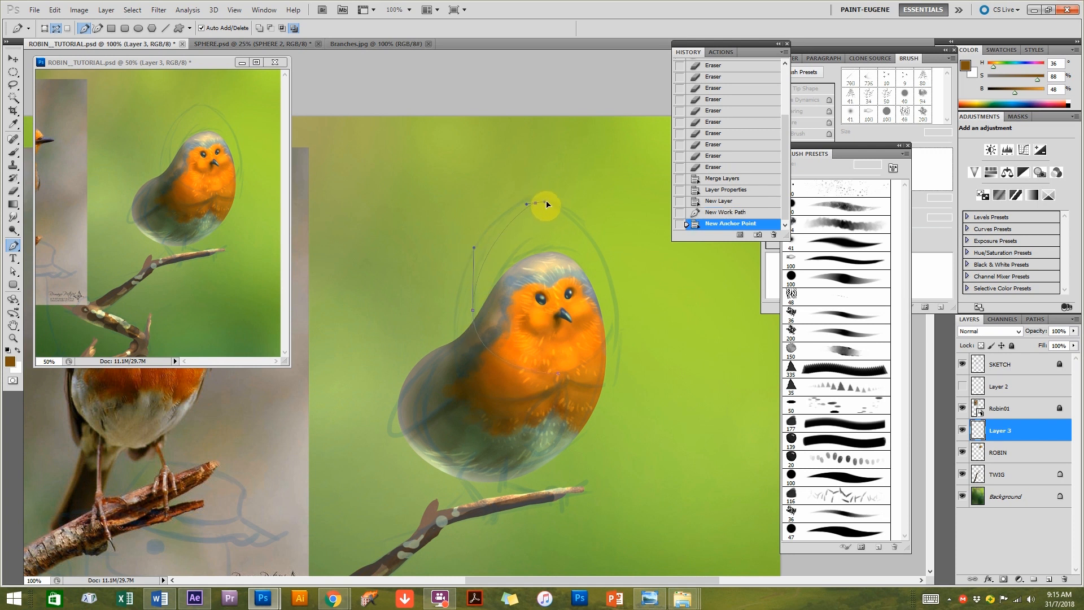
drag(556, 202, 555, 202)
click(555, 202)
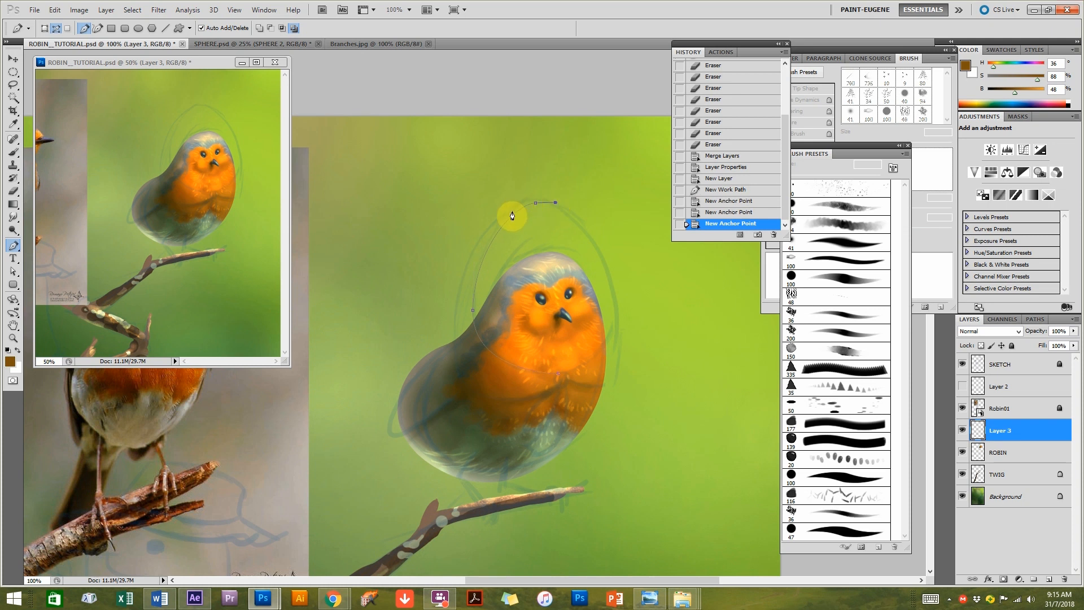
drag(474, 245, 458, 305)
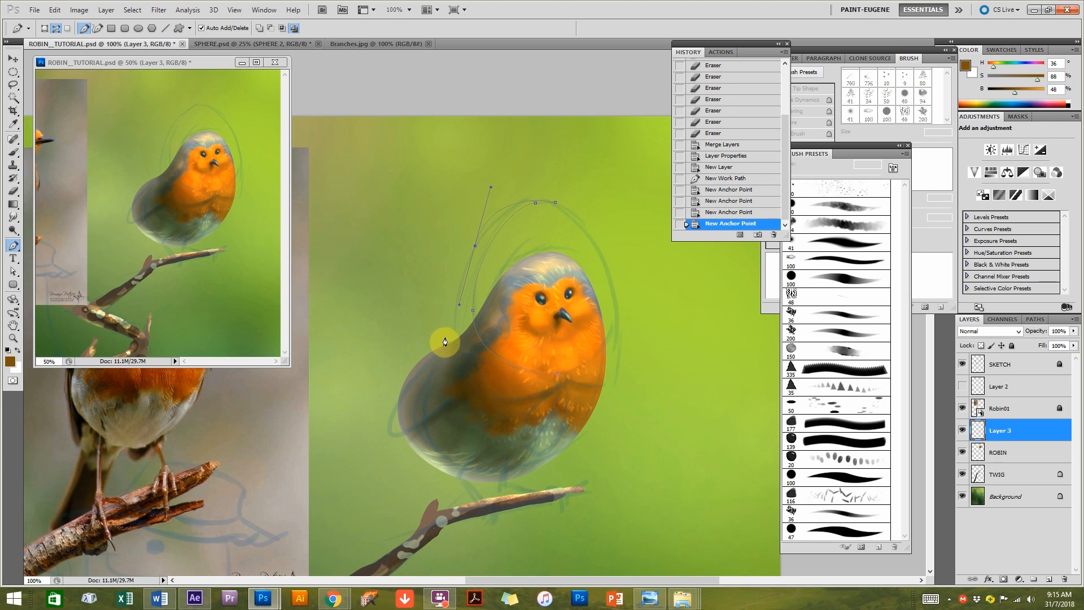
drag(438, 346, 592, 319)
key(ctrl+z)
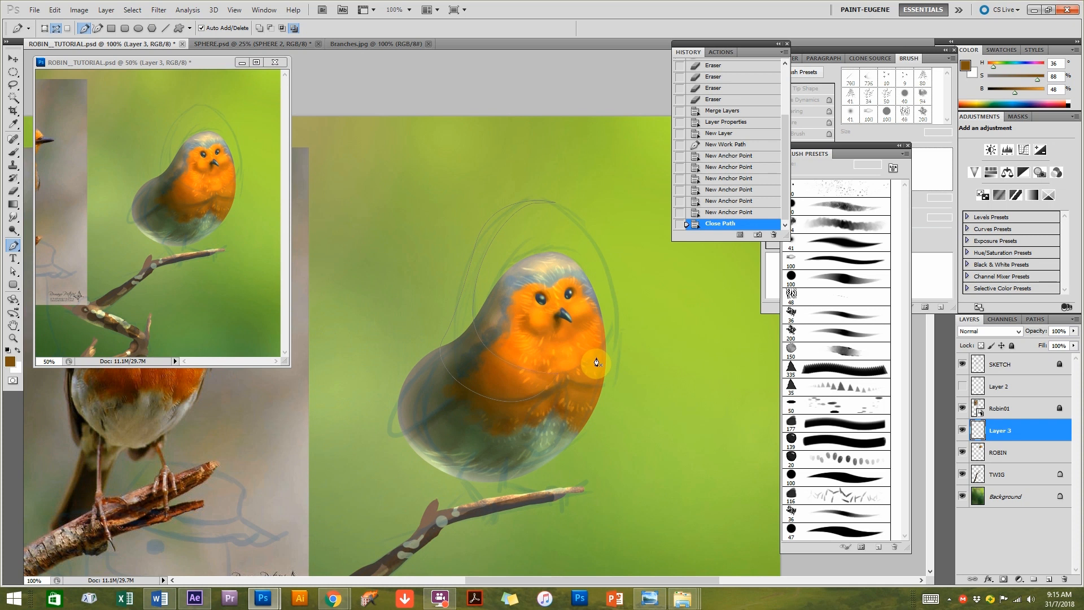
Move the path's anchor points and handles above the head and along the inner edge to fit the sketch, using Direct Selection.
click(15, 273)
right_click(16, 274)
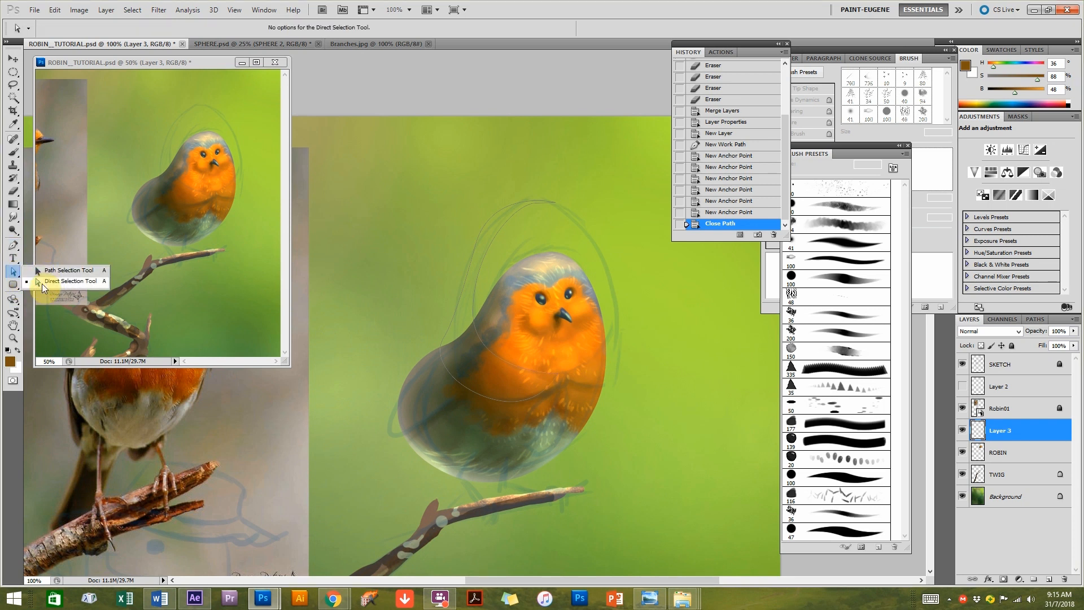
click(42, 283)
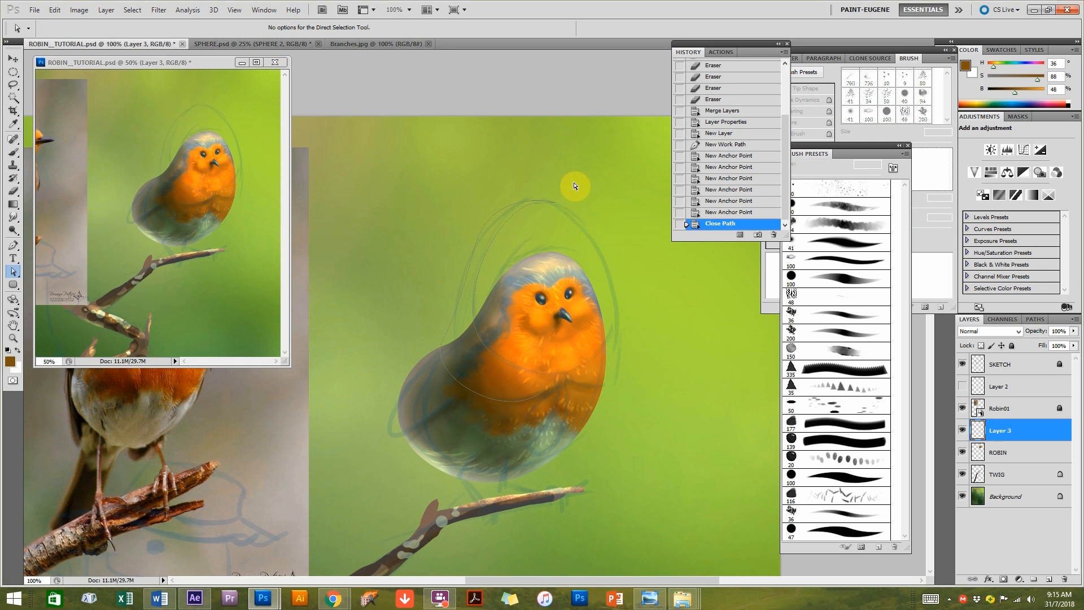
drag(549, 187, 531, 209)
mouse_move(535, 210)
mouse_down()
mouse_move(551, 204)
mouse_move(486, 204)
mouse_move(552, 210)
mouse_move(515, 213)
mouse_move(536, 204)
mouse_move(496, 188)
mouse_move(543, 201)
mouse_move(515, 210)
mouse_up()
drag(476, 311, 481, 311)
drag(494, 249, 494, 250)
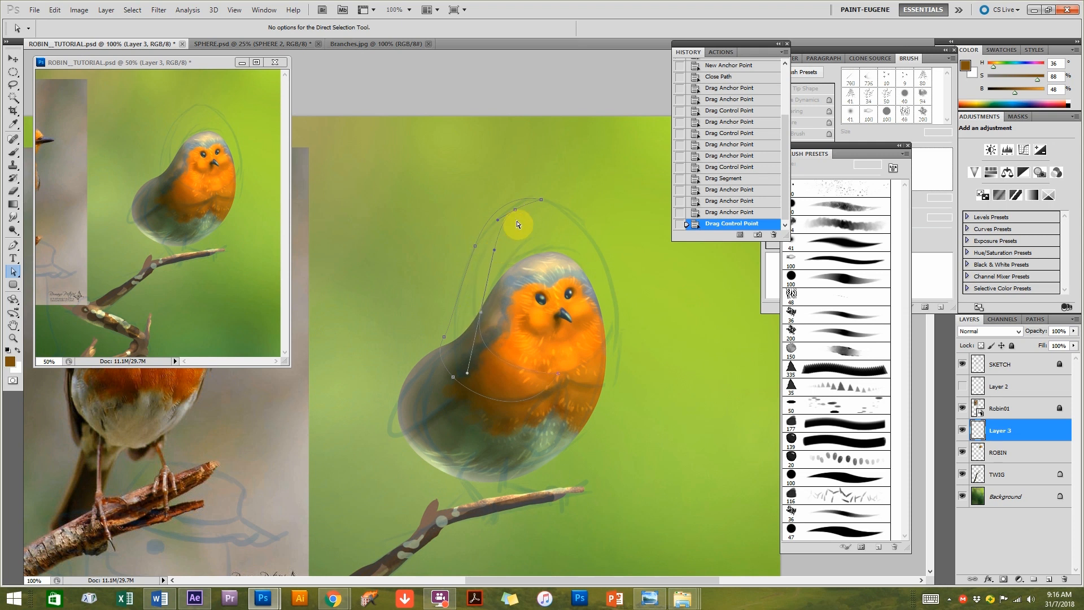
Reshape the path's outer edge down to the robin's back by adjusting its anchor points and handles.
click(467, 257)
drag(443, 336, 462, 306)
drag(467, 251, 473, 249)
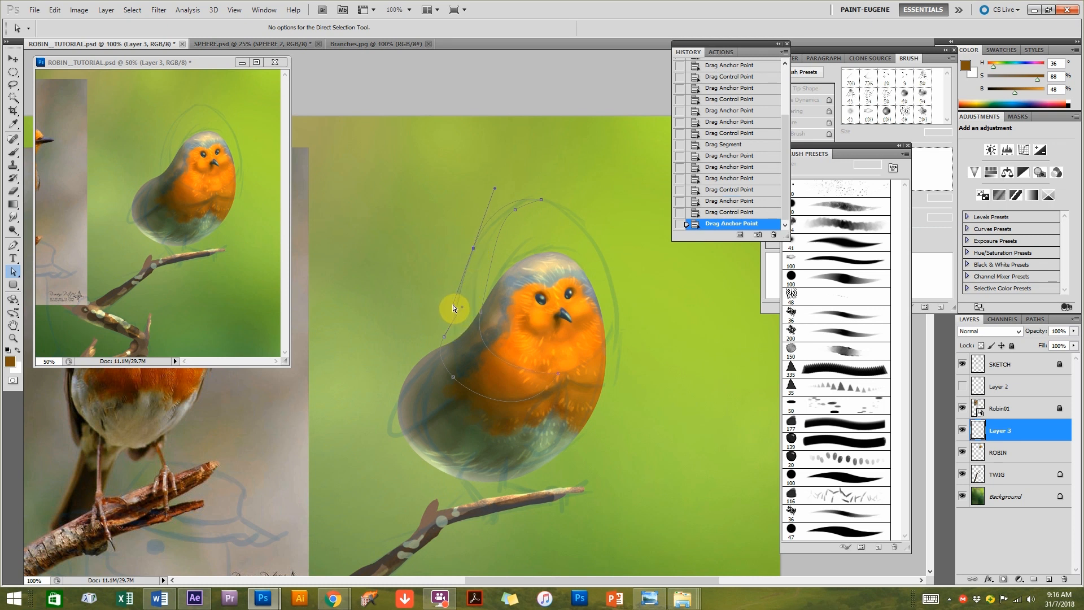
drag(460, 300, 462, 298)
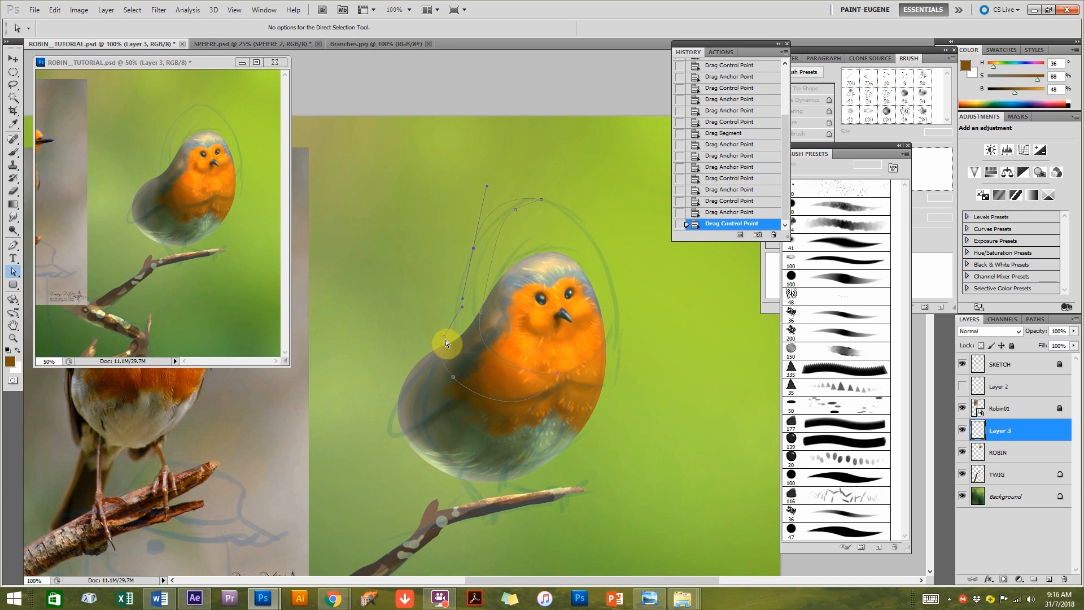
drag(446, 339, 437, 338)
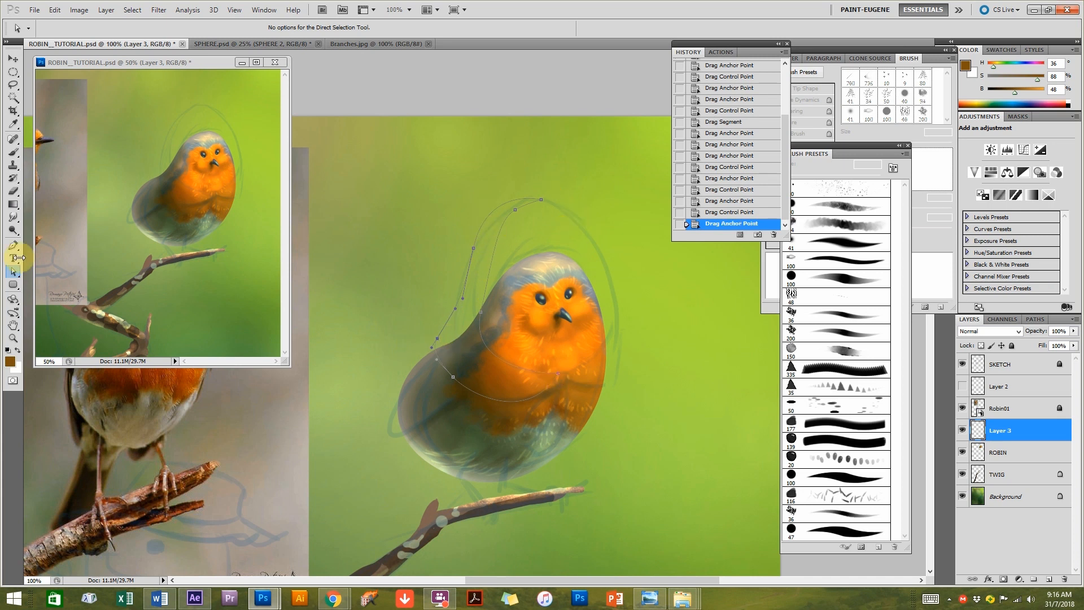
Start a second Pen path above the robin's head and place curved anchor points down beside its face, reverting the misplaced ones.
click(12, 246)
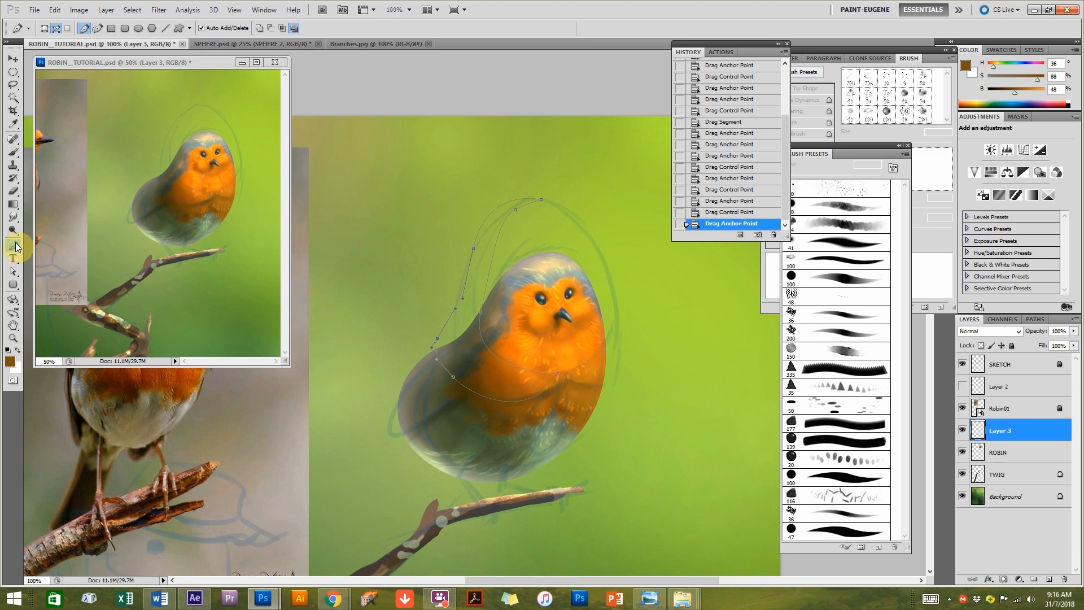
click(557, 207)
click(599, 256)
drag(610, 316, 608, 343)
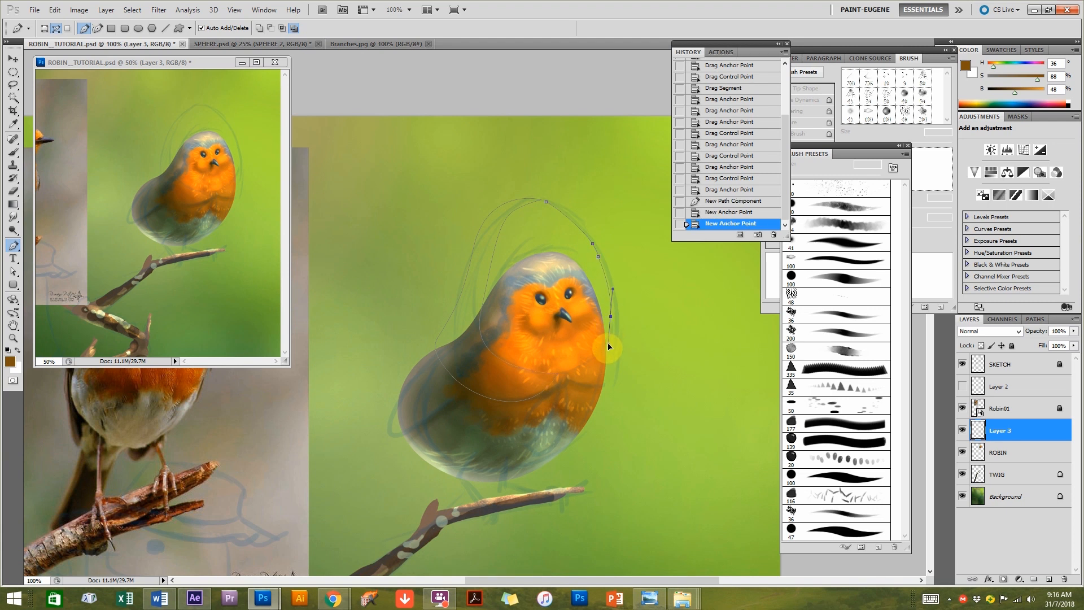
click(722, 213)
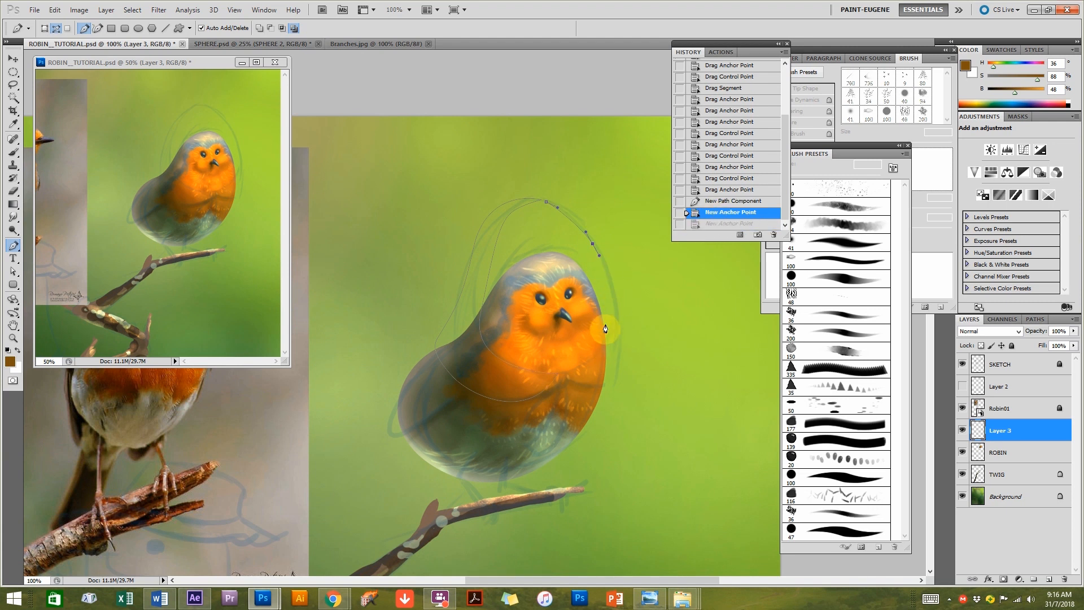
drag(613, 317, 569, 376)
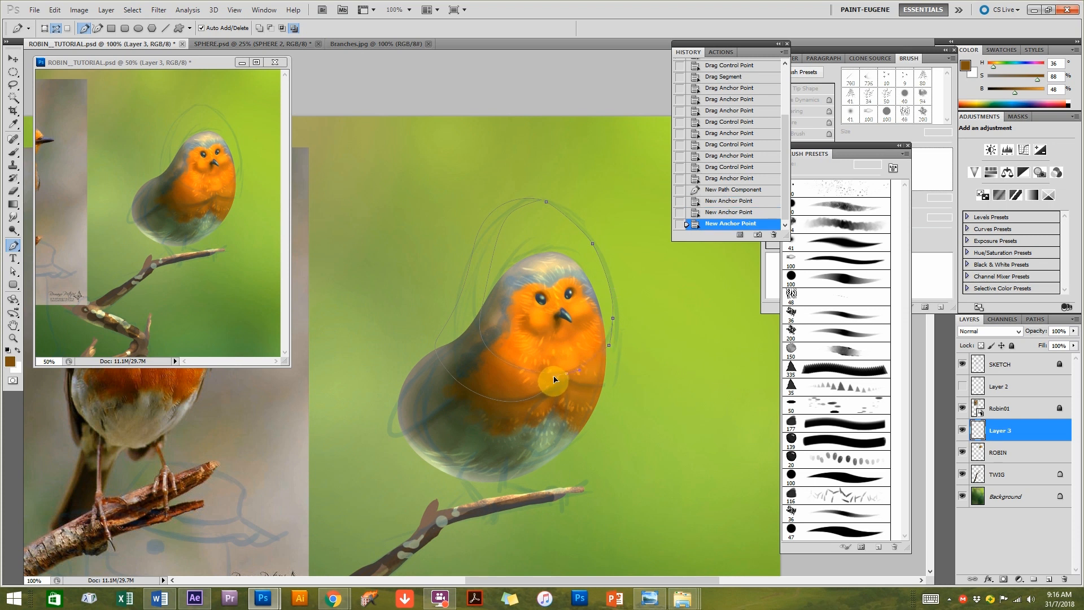
click(581, 368)
key(ctrl+z)
click(734, 212)
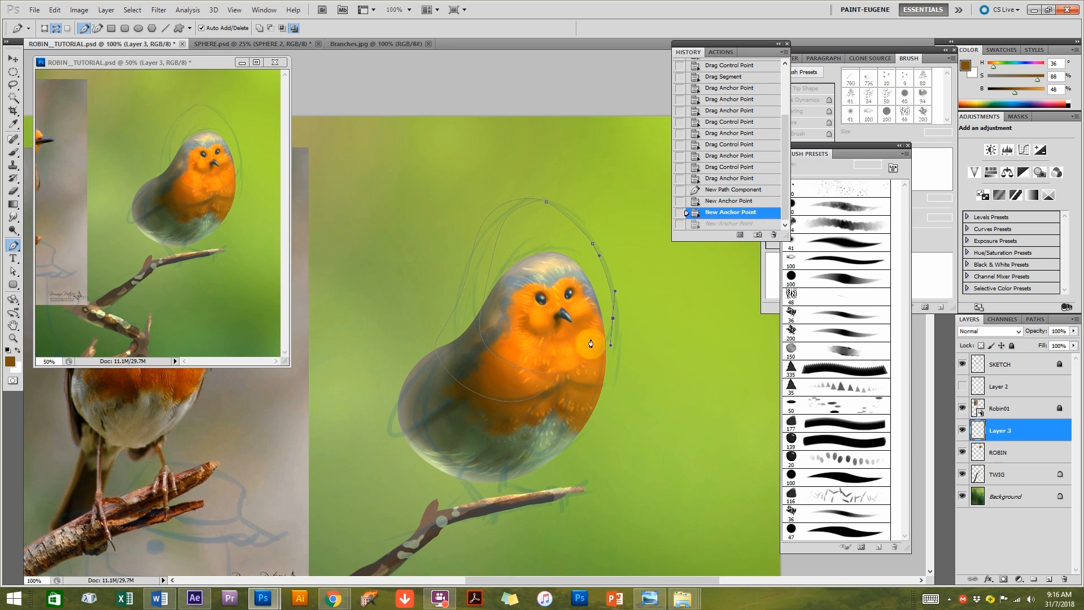
Continue the path across the breast, round the outer corner and back up the sketched outer edge, closing it above the head.
click(564, 380)
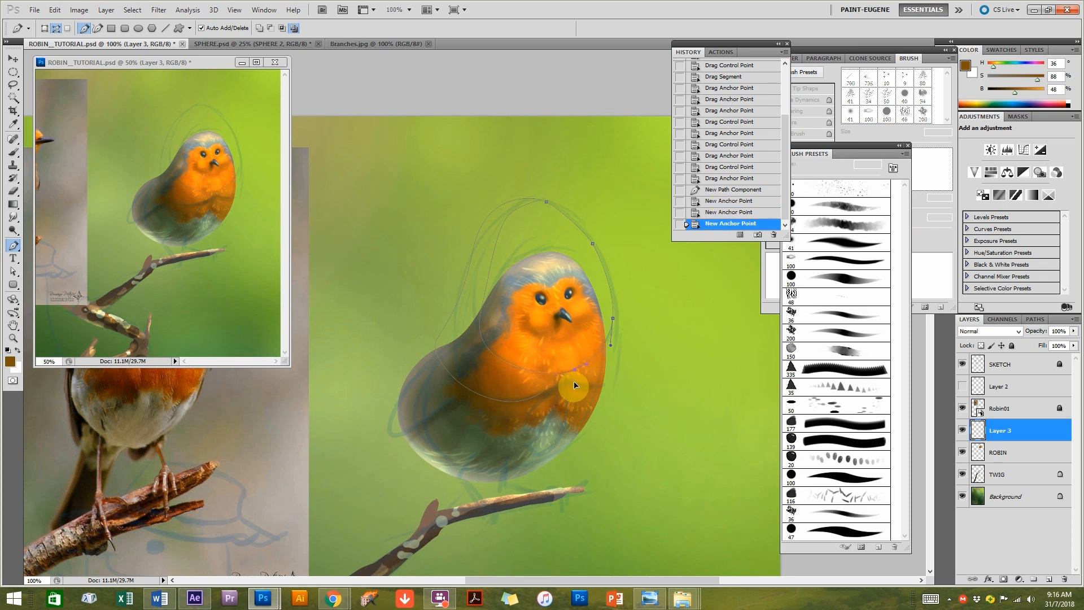
drag(614, 382, 618, 369)
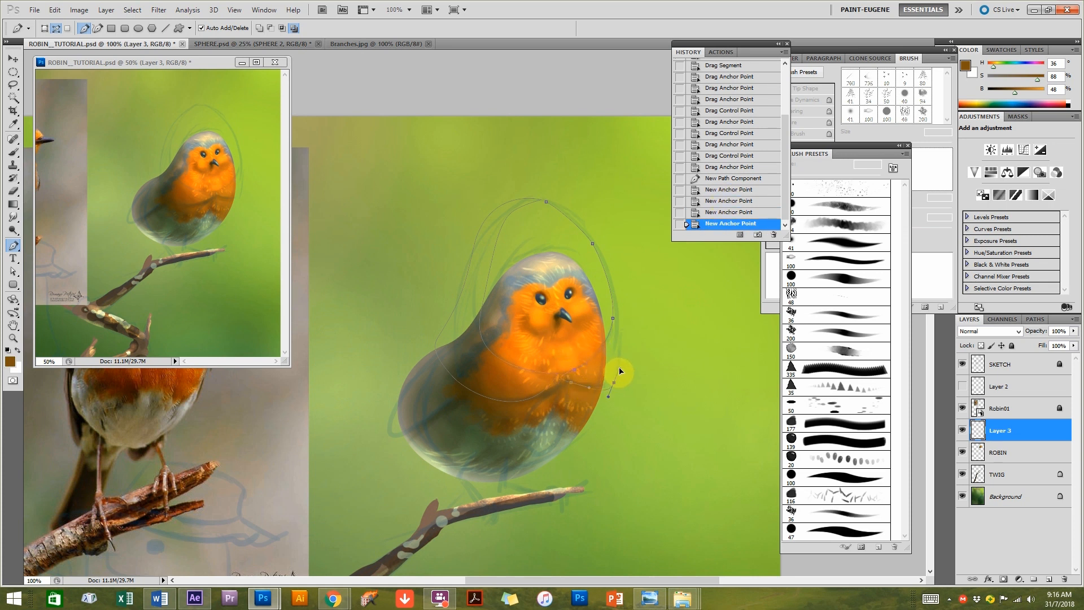
ctrl+click(591, 235)
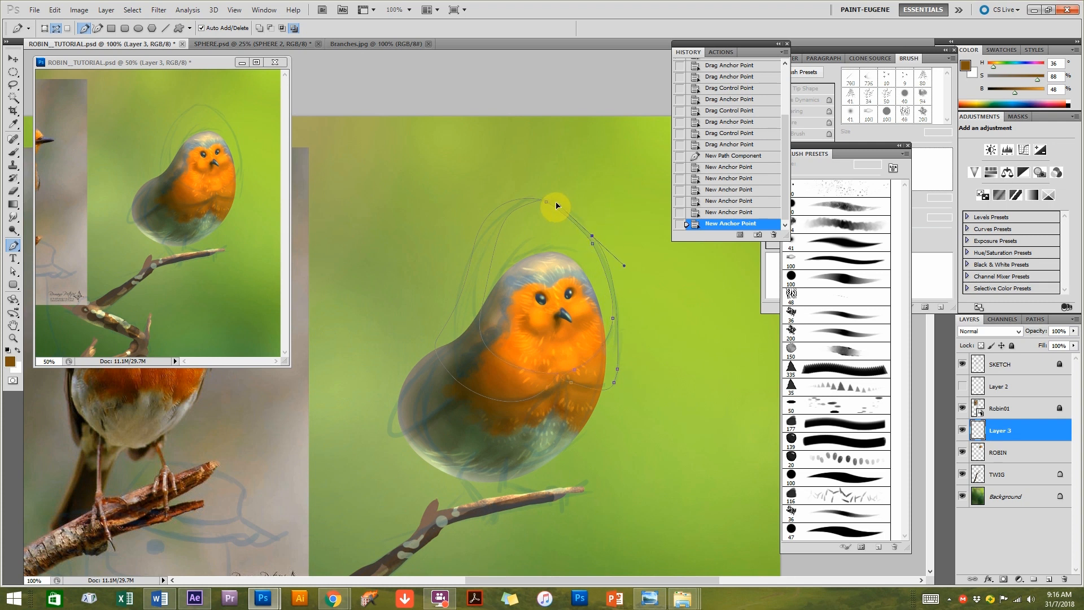
drag(554, 202, 556, 196)
click(545, 202)
Adjust the new path's anchor points and handles above and beside the head with Direct Selection to fit the sketched curve.
click(14, 274)
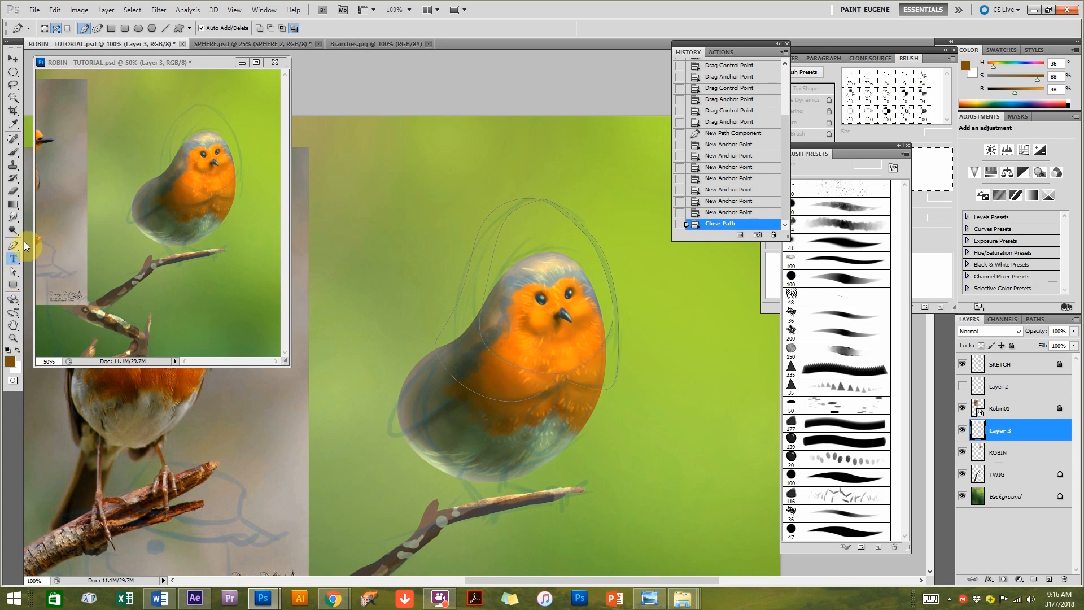
click(13, 274)
click(88, 281)
click(15, 273)
click(56, 281)
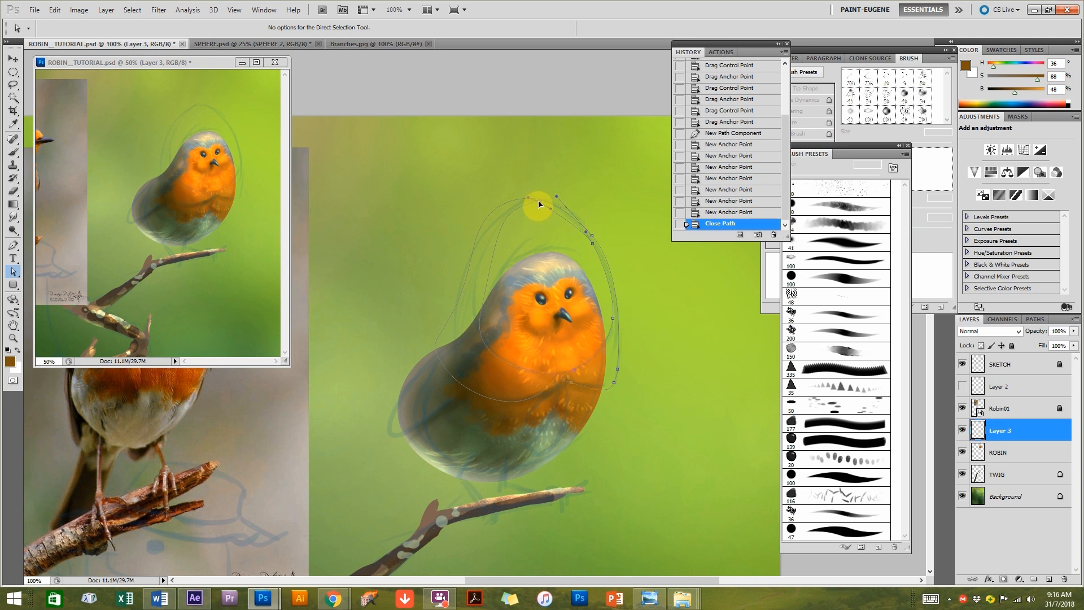
click(591, 235)
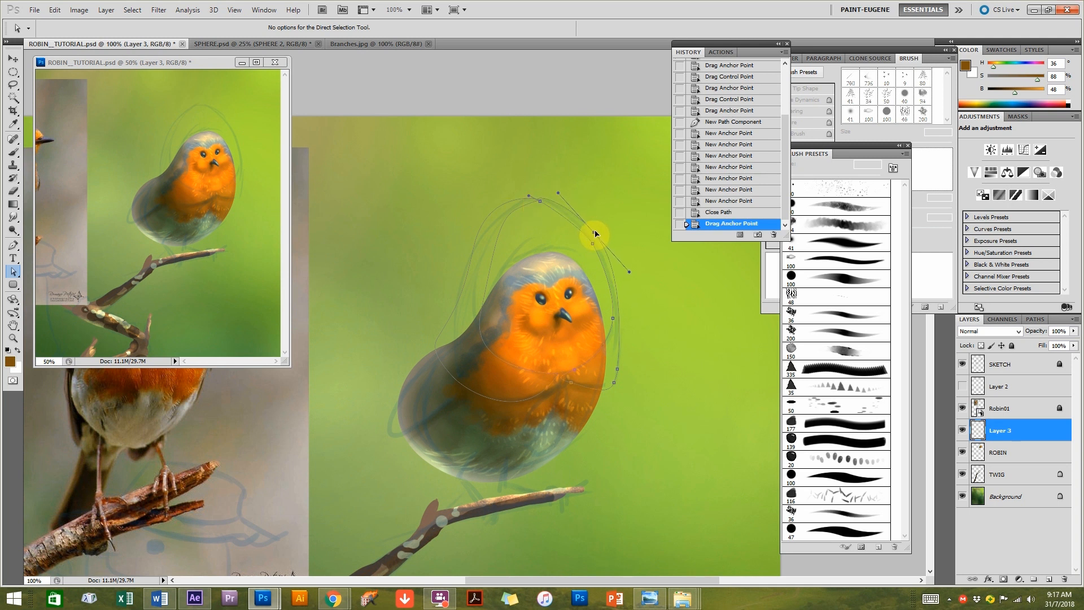
click(594, 233)
drag(557, 193, 590, 232)
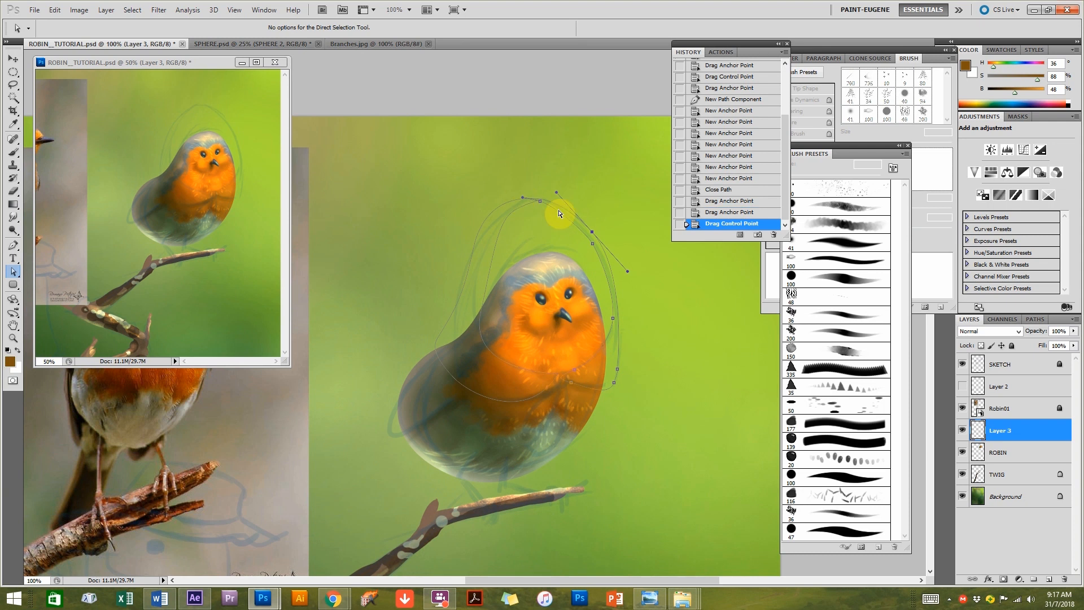
click(591, 240)
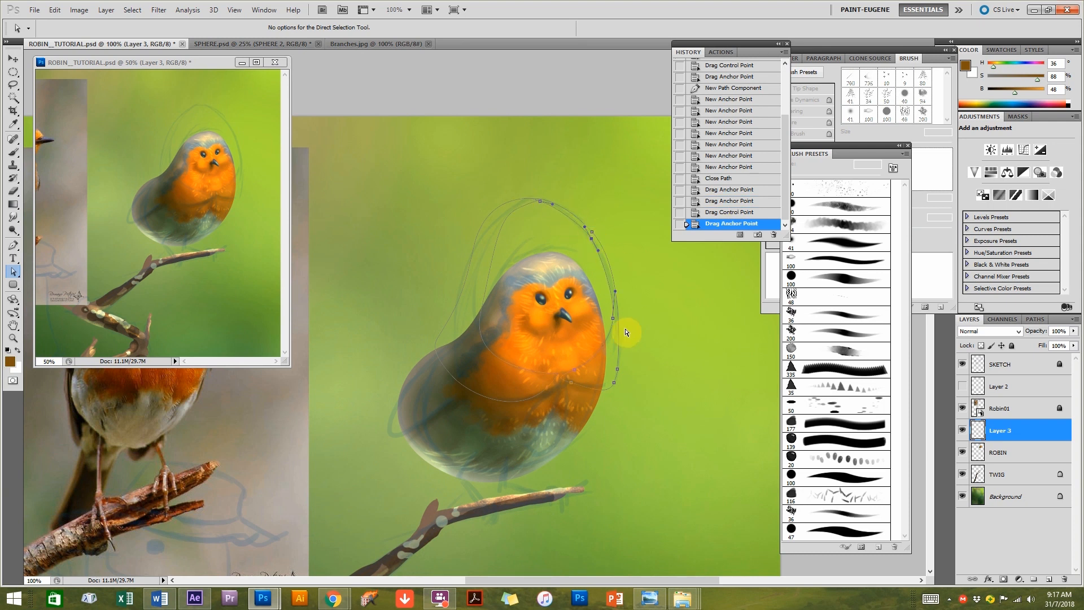
Reshape the new path's lower end by adjusting its anchor points and handles at the breast and outer corner.
click(569, 380)
mouse_move(569, 386)
mouse_down()
mouse_move(557, 379)
mouse_move(568, 382)
mouse_up()
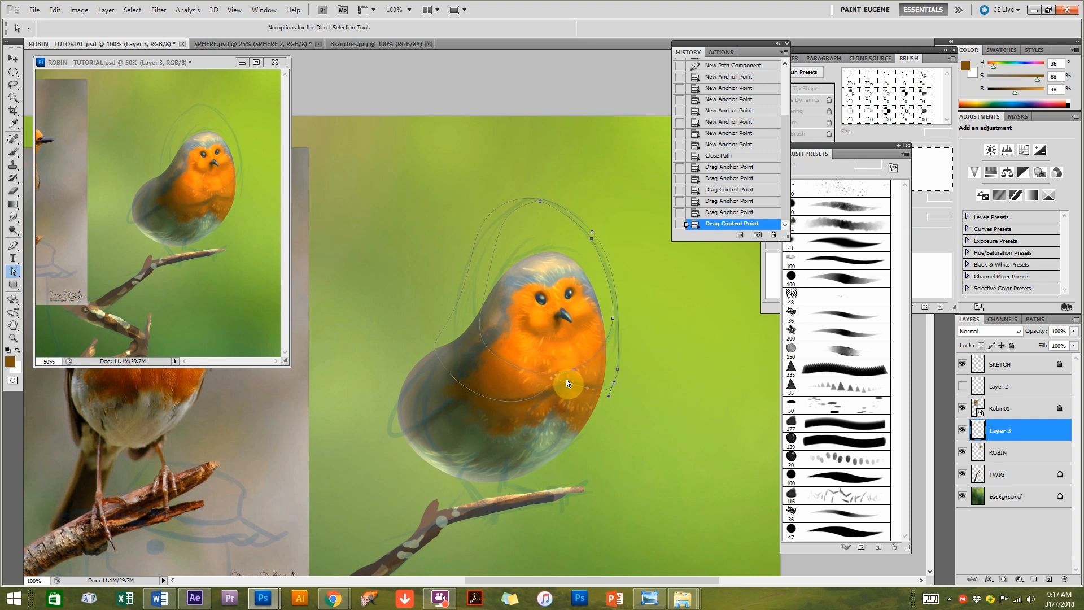
click(613, 387)
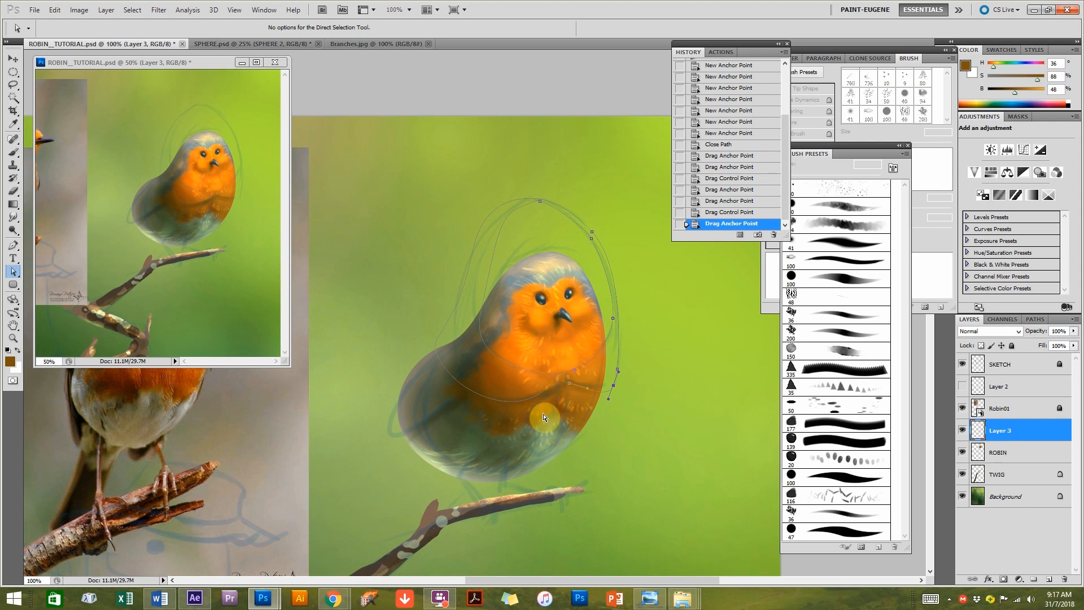
click(556, 382)
drag(558, 377, 581, 390)
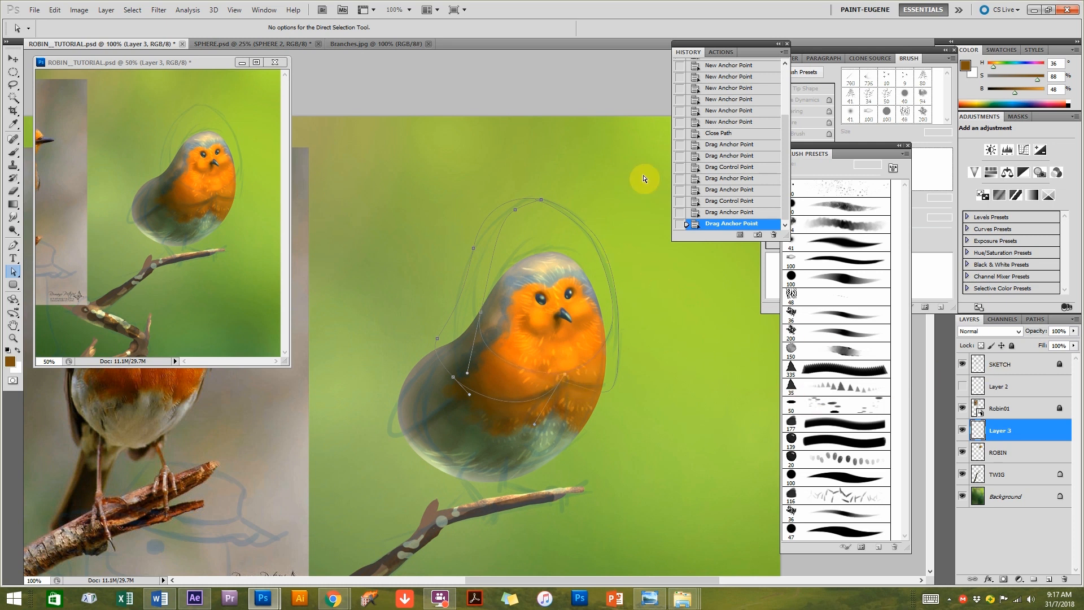
Select both closed paths around the robin's head and load the work path as a selection.
drag(649, 173, 397, 513)
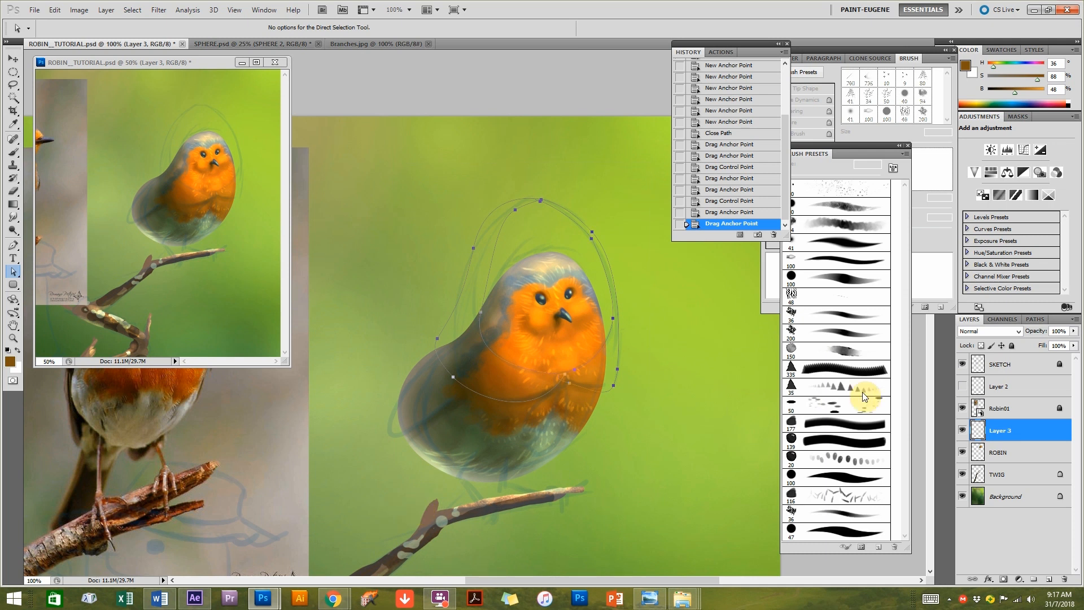
click(1036, 320)
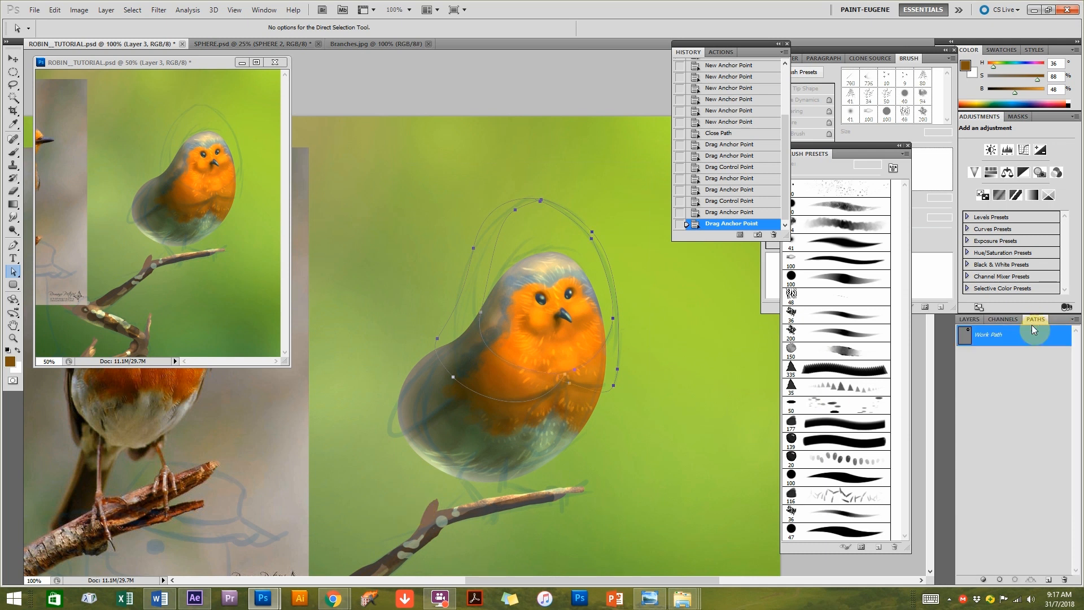
click(1014, 581)
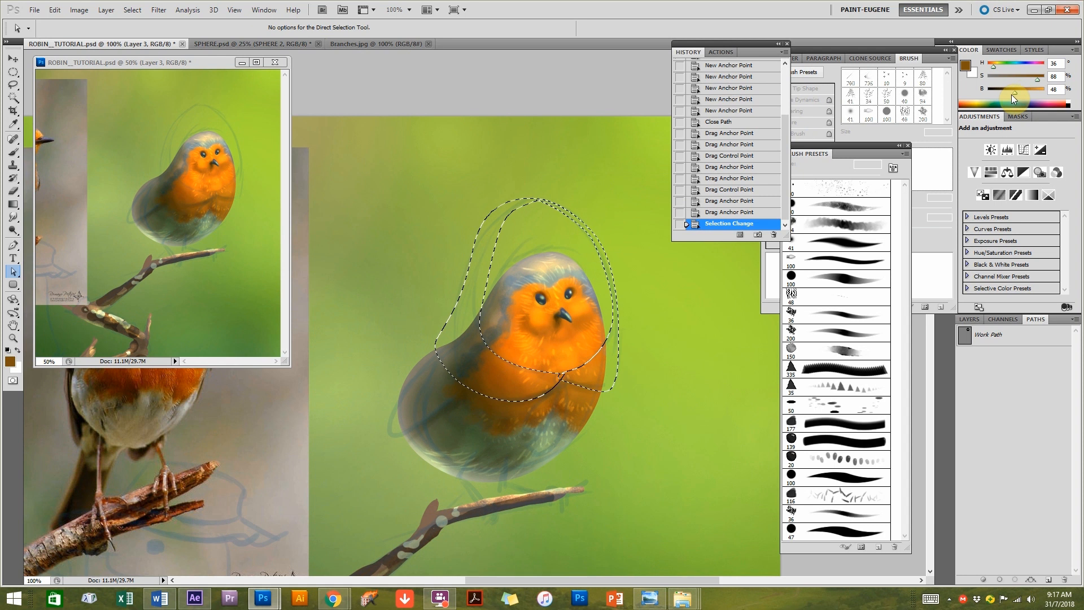
Set the foreground colour to cream (H 48, S 23, B 92), fill the selection on Layer 3 and deselect.
drag(972, 102, 1038, 93)
click(1034, 90)
click(971, 320)
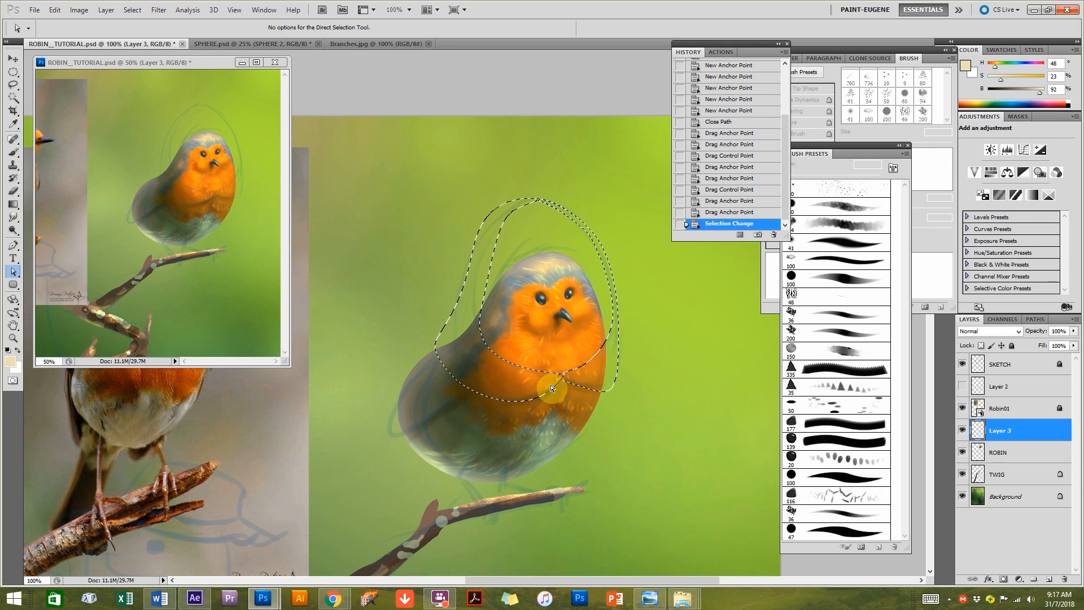
key(alt+BackSpace)
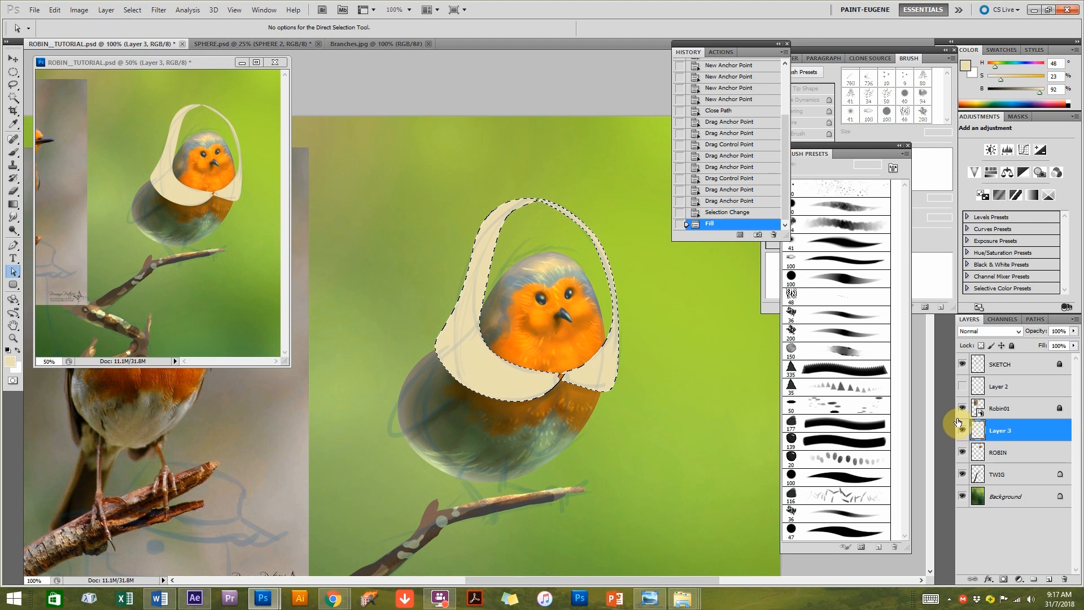
key(ctrl+d)
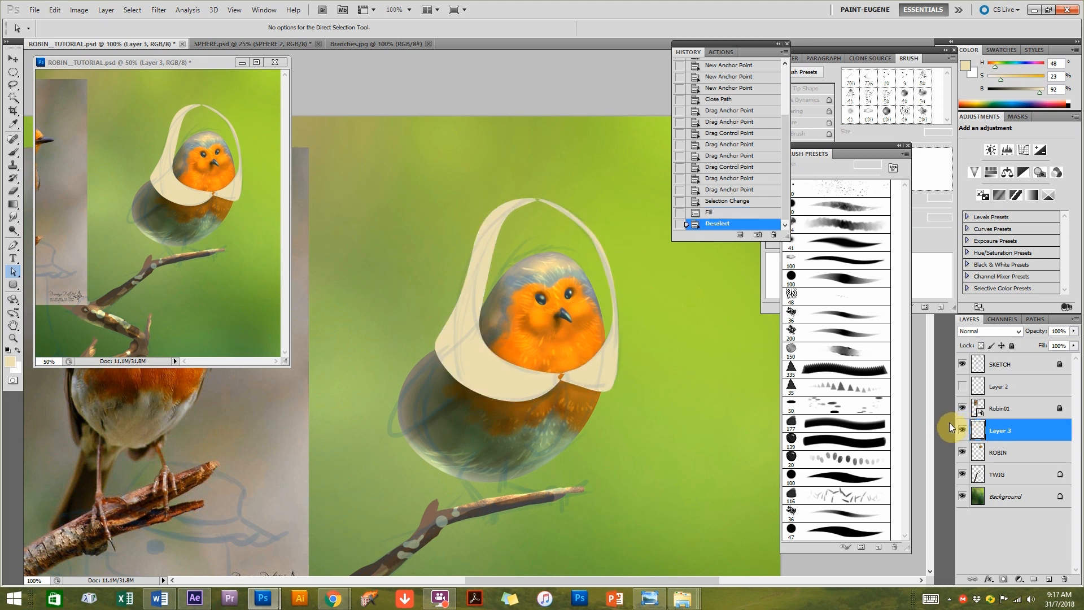
Try to clean up the joint between the two cream shapes at the breast with a small Eraser tip.
key(b)
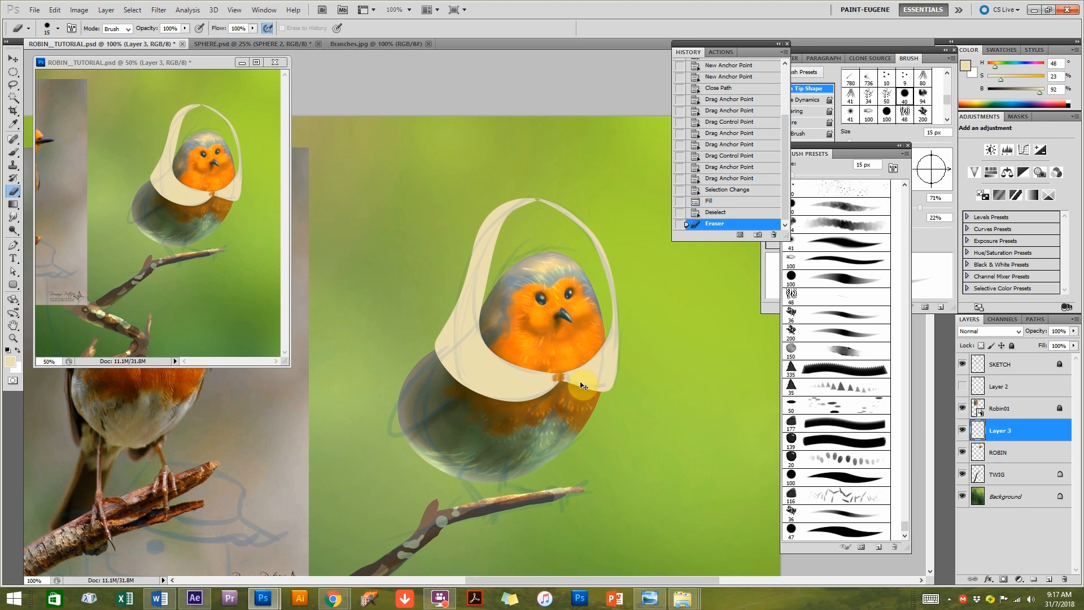
click(825, 530)
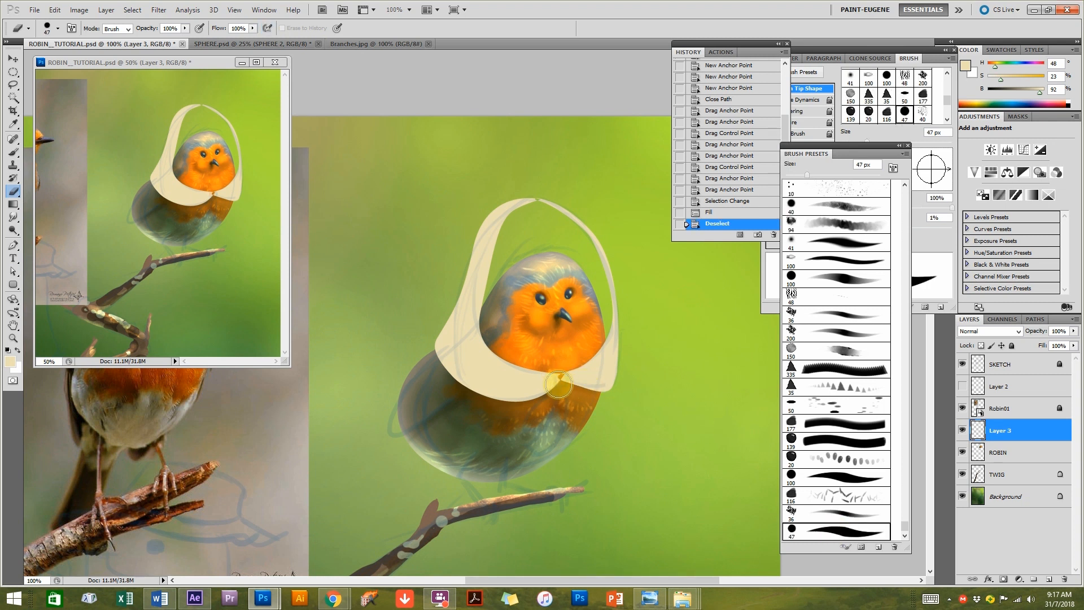
key(bracketleft)
key(bracketleft)
key(bracketleft)
key(bracketleft)
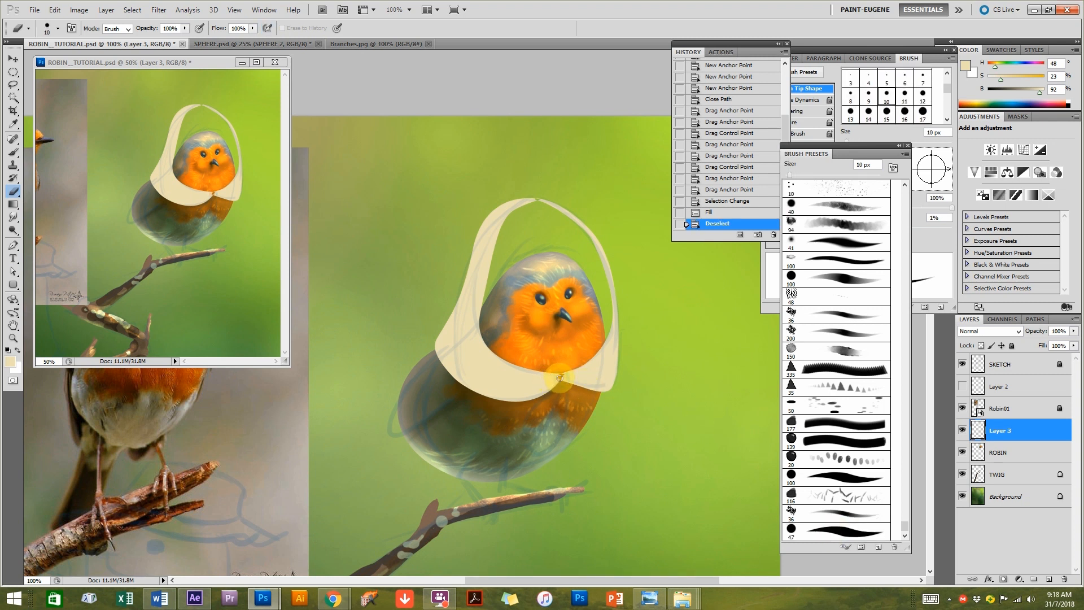
drag(569, 375, 562, 383)
Paint over the gaps joining the cream shapes at the breast and above the head with a 15 px Normal-mode brush at 100% opacity.
key(b)
click(570, 378)
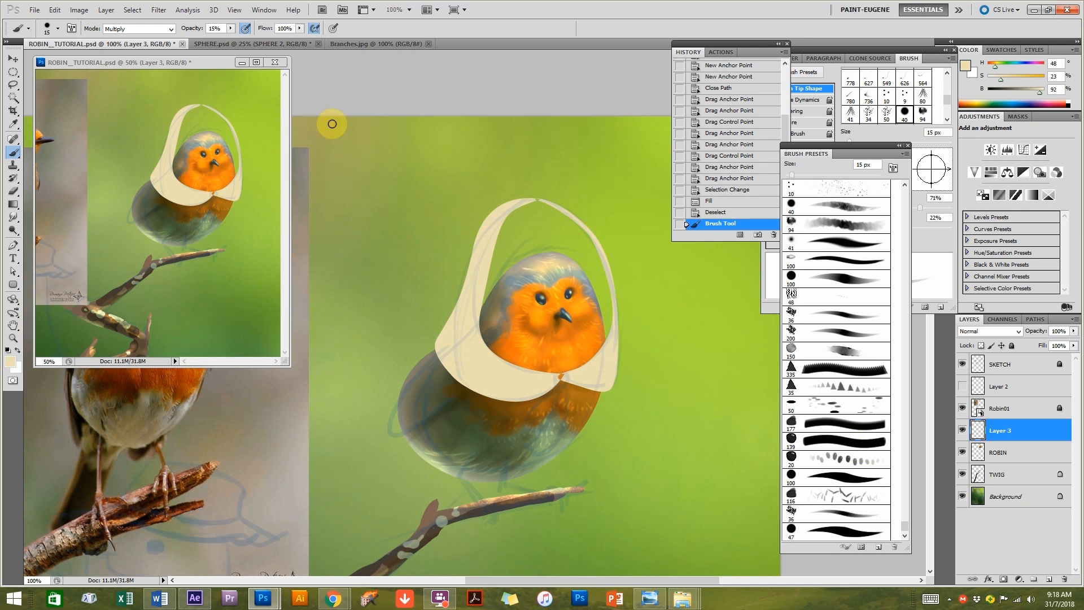
click(168, 29)
click(165, 38)
click(231, 29)
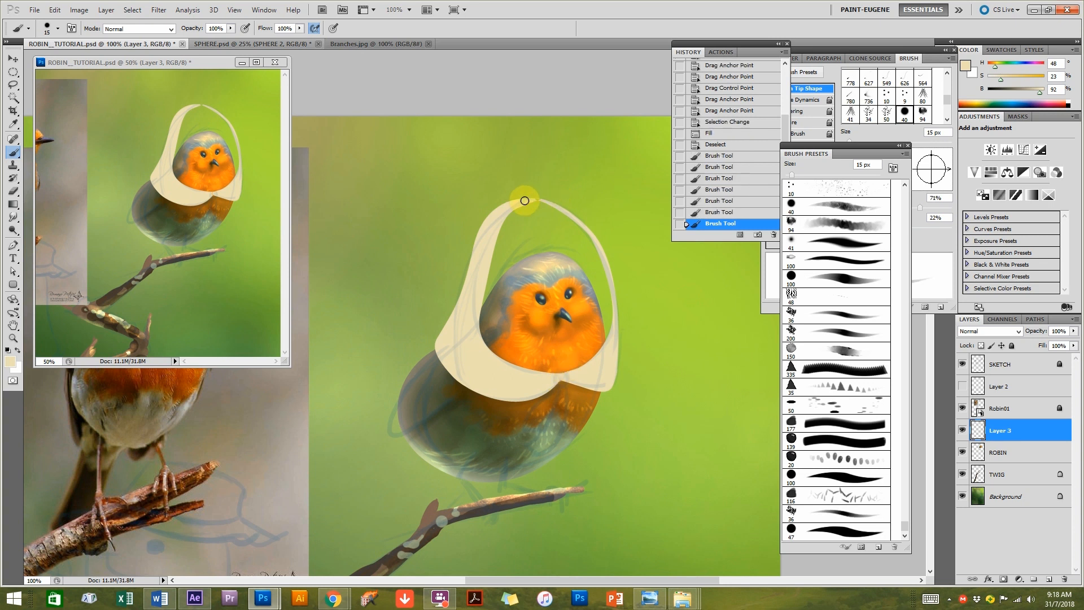
drag(532, 200, 542, 200)
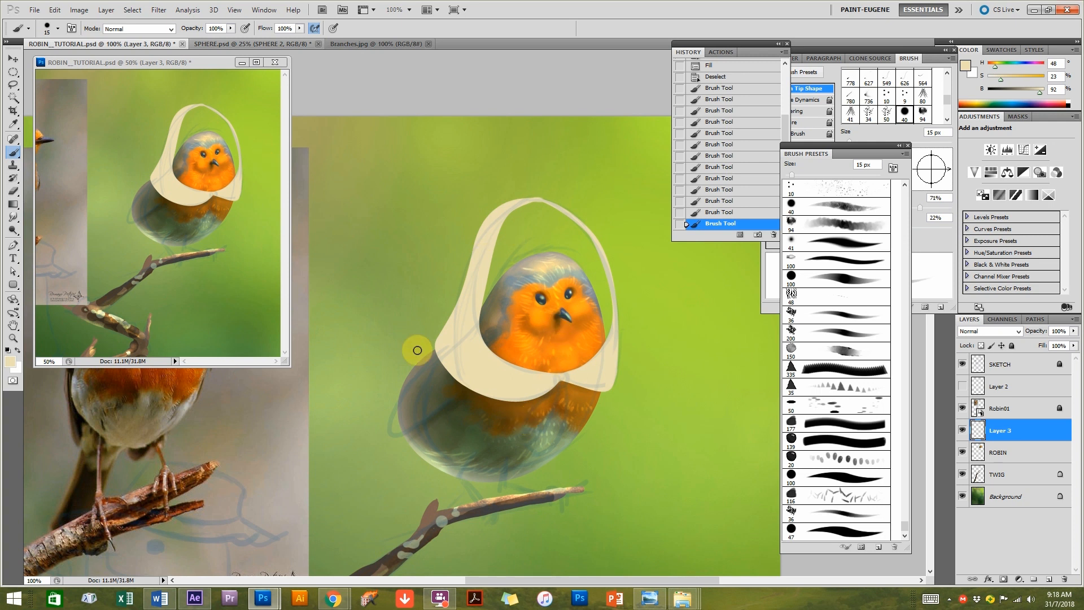
Rename the layer holding the cream shape FRONT SCARF.
click(12, 245)
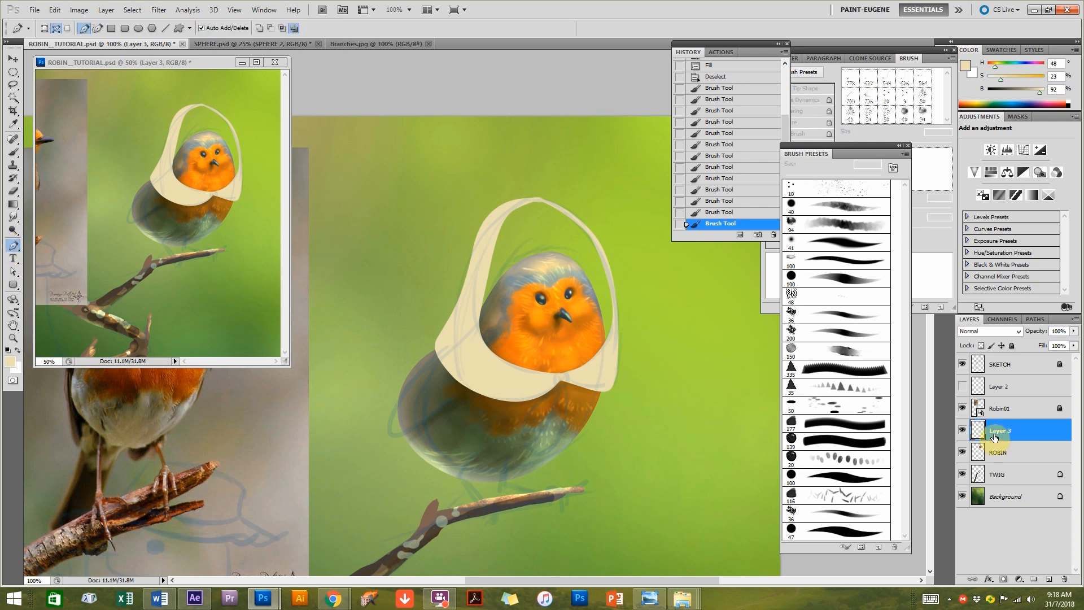
text(FRONT)
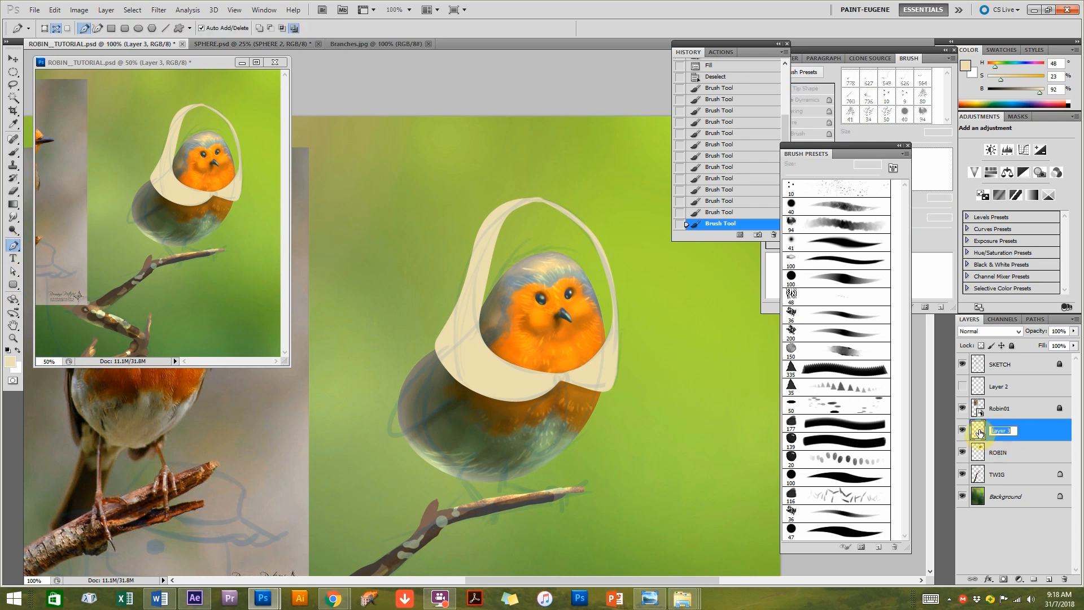
text( SCARF)
key(Return)
Create a new layer directly above TWIG and name it BACK SCARF.
click(997, 473)
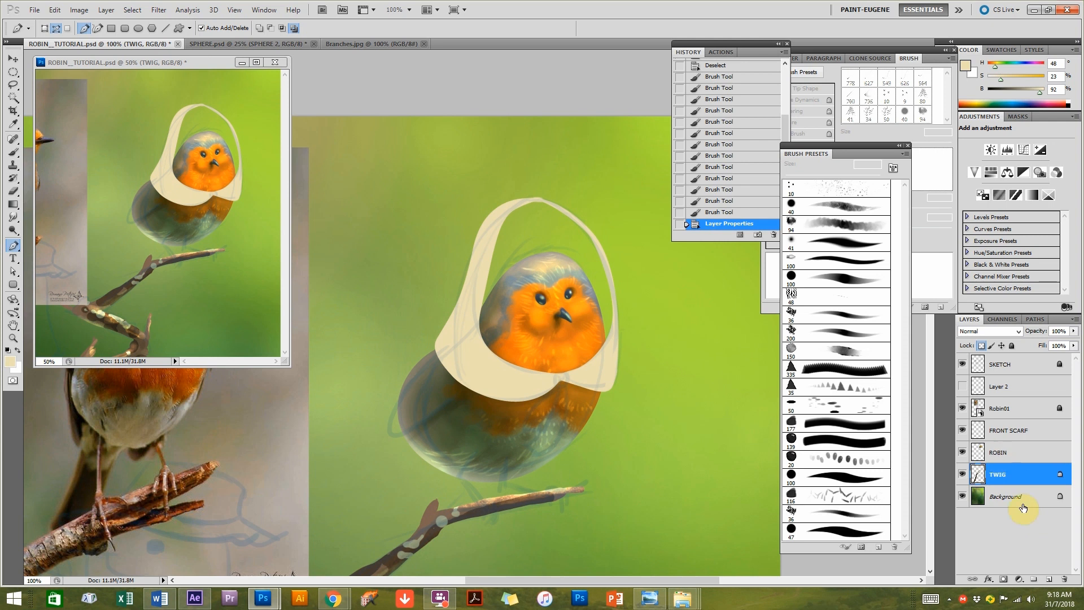
click(1049, 581)
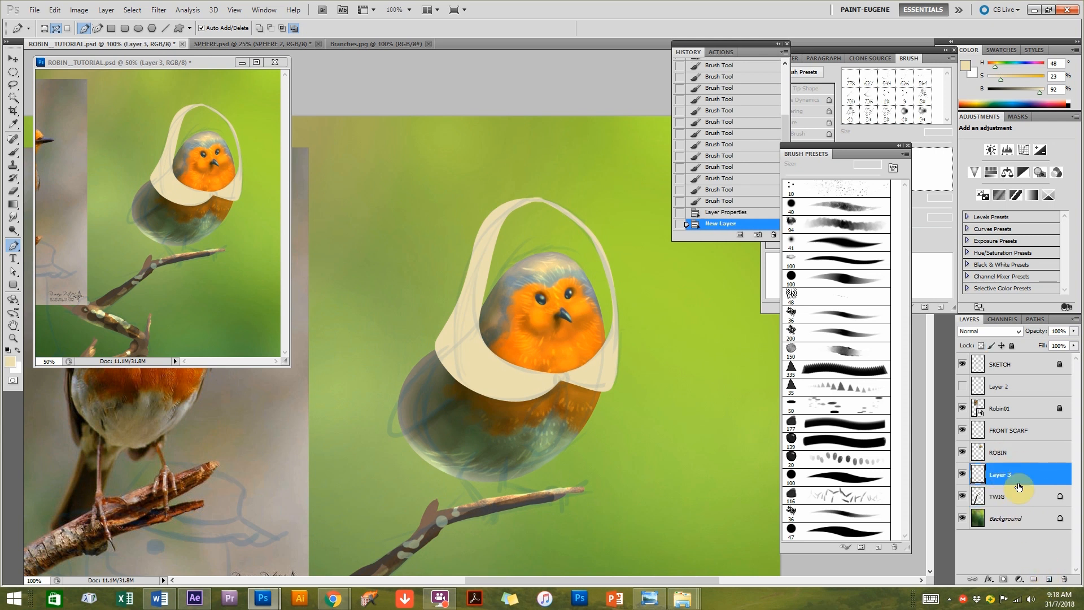
double_click(998, 476)
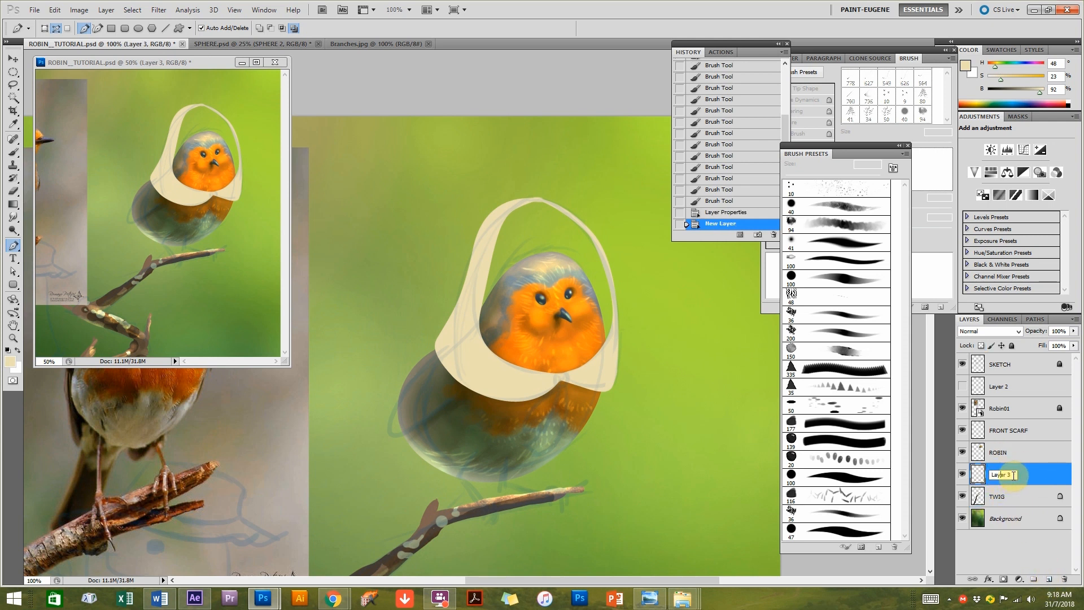
click(985, 483)
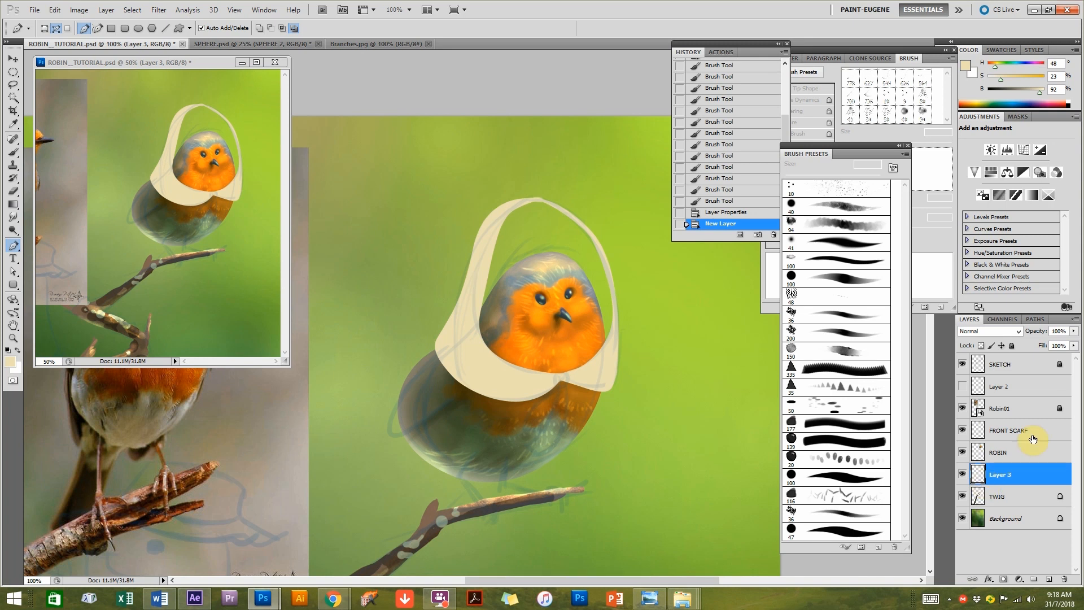
text(BACK S)
Draw a closed Pen path on BACK SCARF following the inside of the scarf opening around the robin's head.
drag(557, 377, 535, 378)
click(535, 378)
drag(471, 309, 472, 309)
click(470, 299)
drag(483, 250, 600, 246)
drag(618, 312, 614, 326)
drag(590, 367, 572, 377)
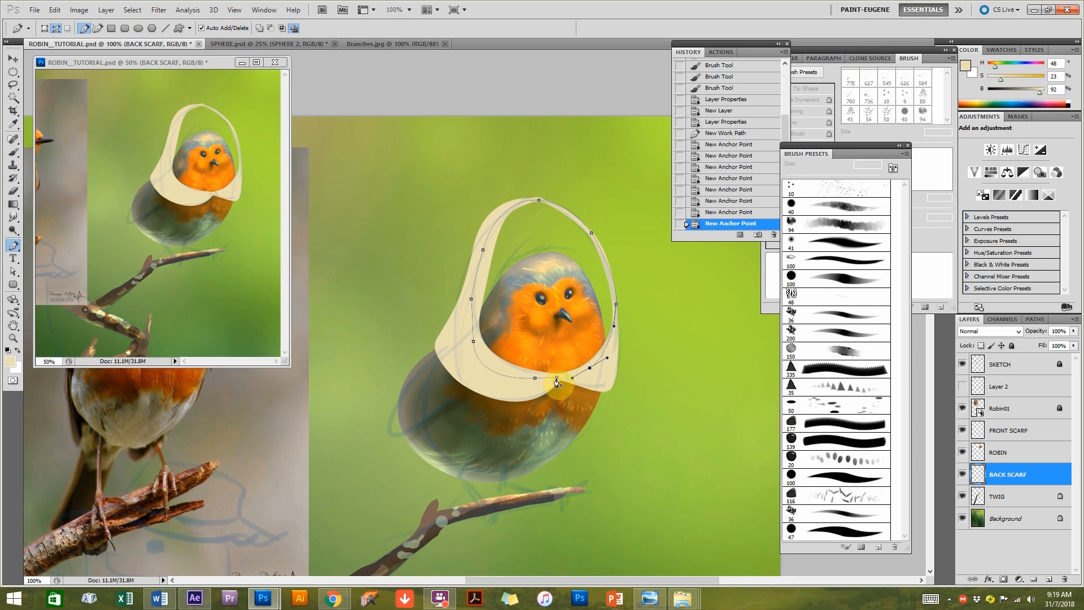
click(547, 384)
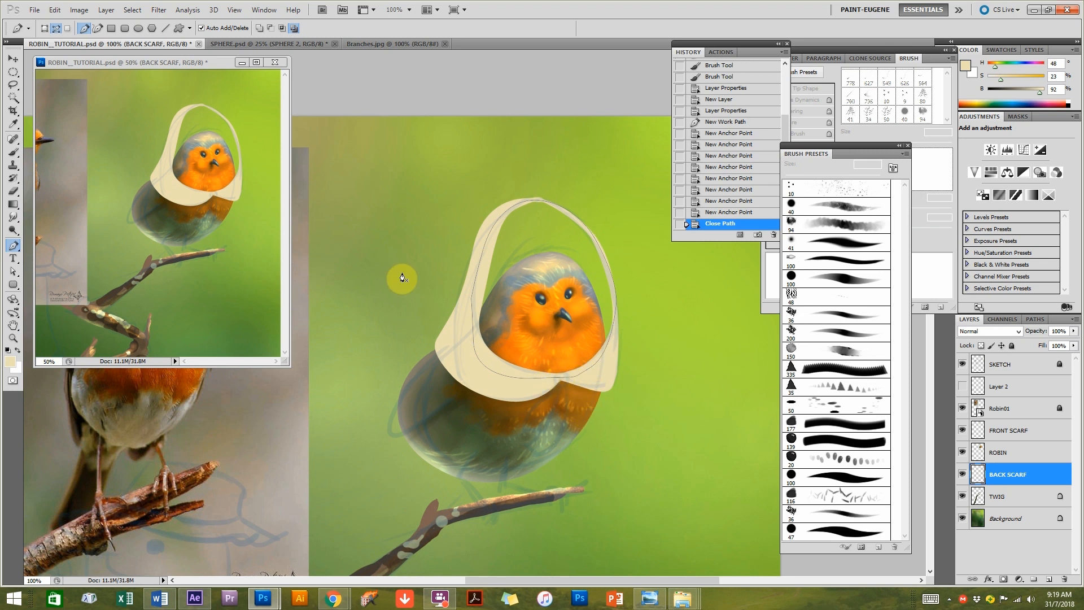
Turn the path into a selection, fill it on BACK SCARF with the cream darkened to 74% brightness, and deselect.
click(13, 271)
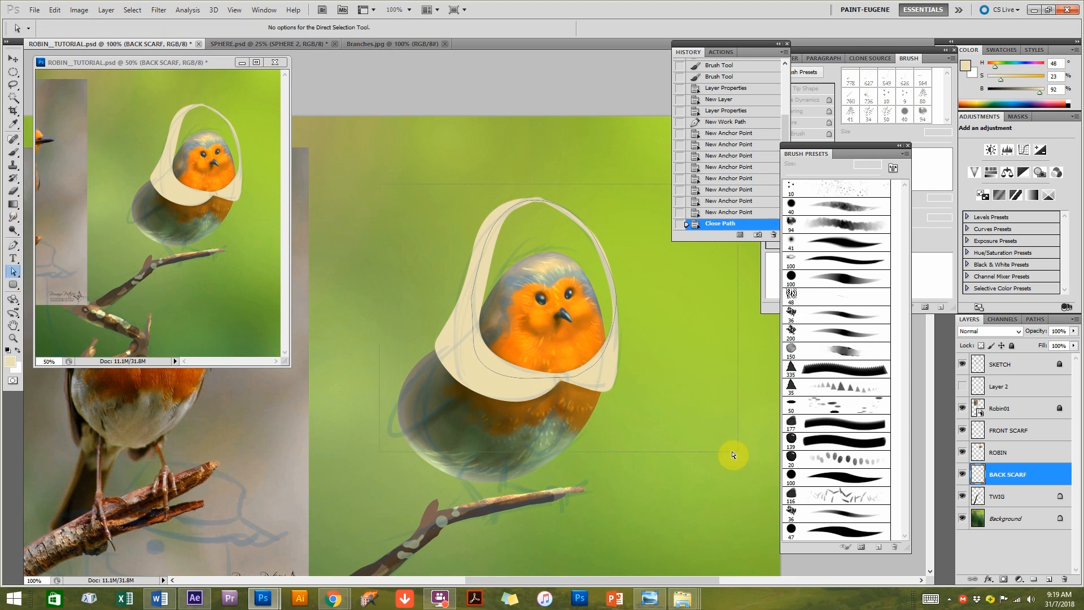
click(1036, 318)
click(1014, 579)
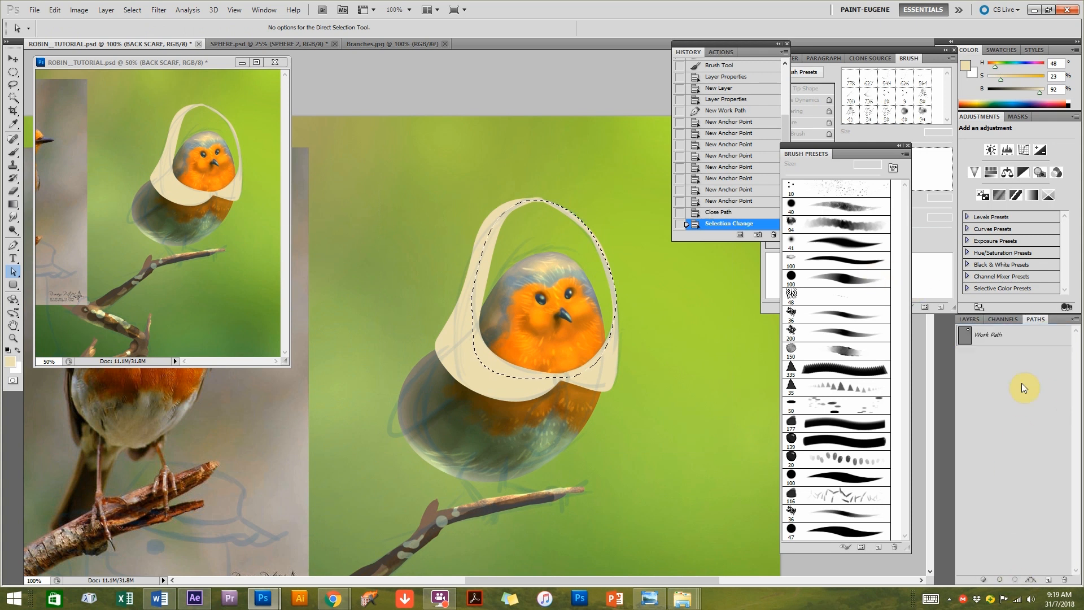
click(969, 319)
click(1028, 89)
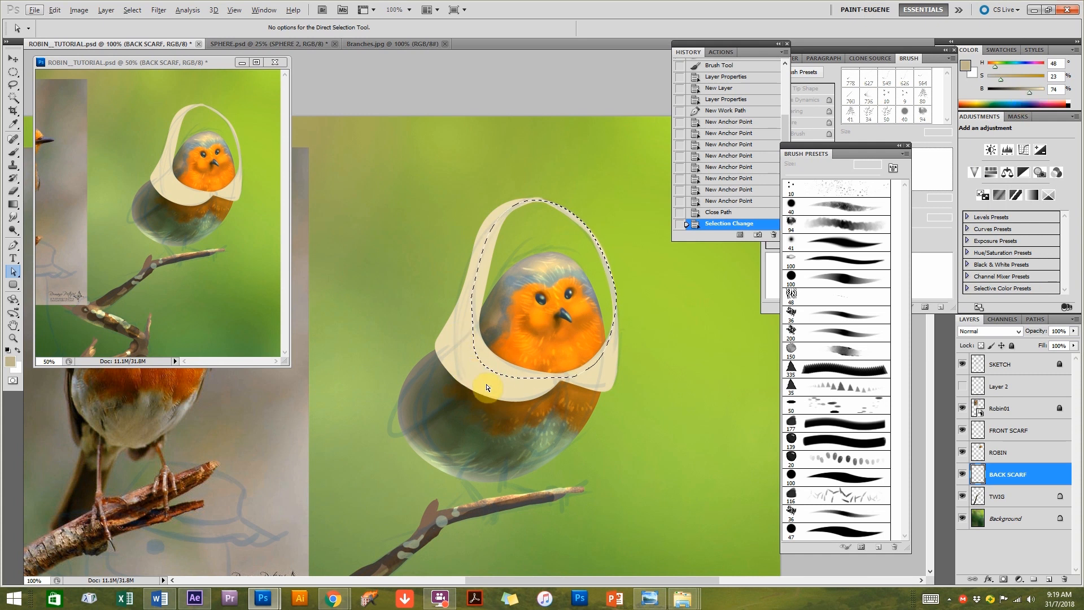
key(alt+BackSpace)
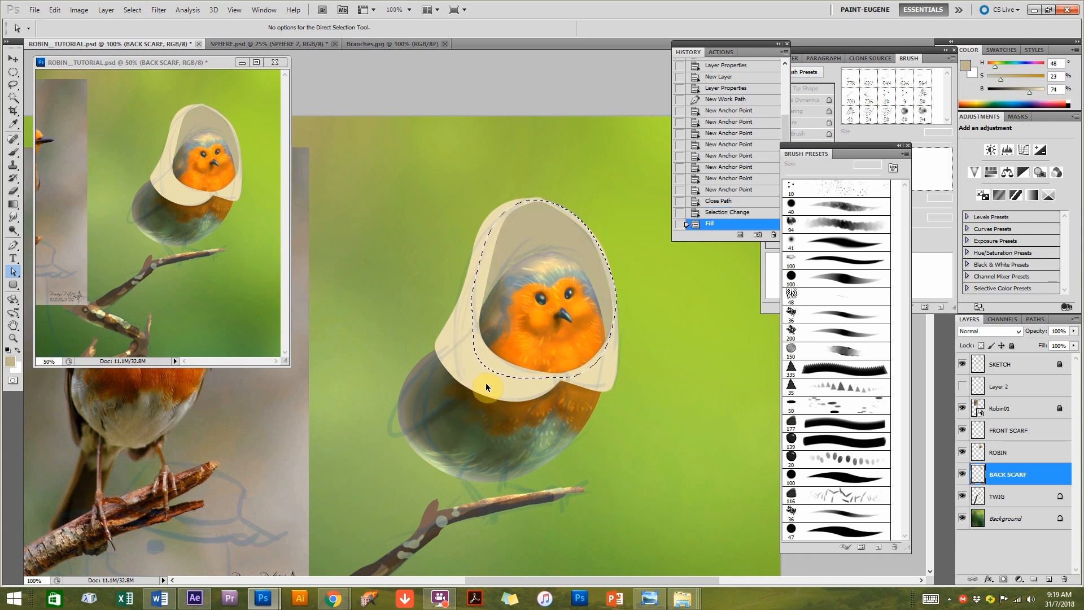
key(ctrl+d)
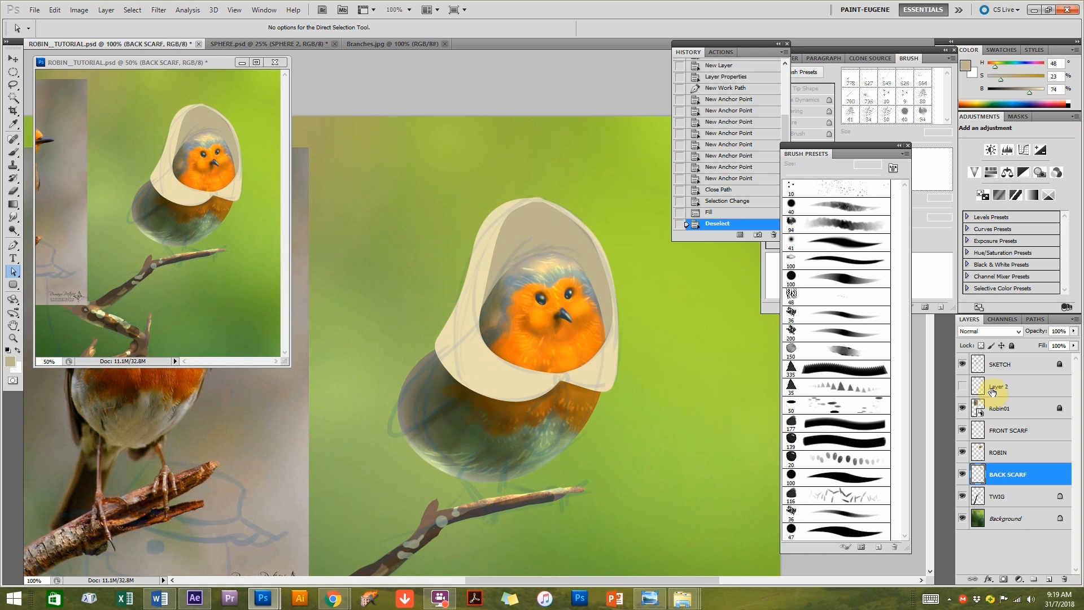
Hide the SKETCH layer and study the knotted headscarf in the Scarf02 photo in Windows Photo Viewer.
click(962, 365)
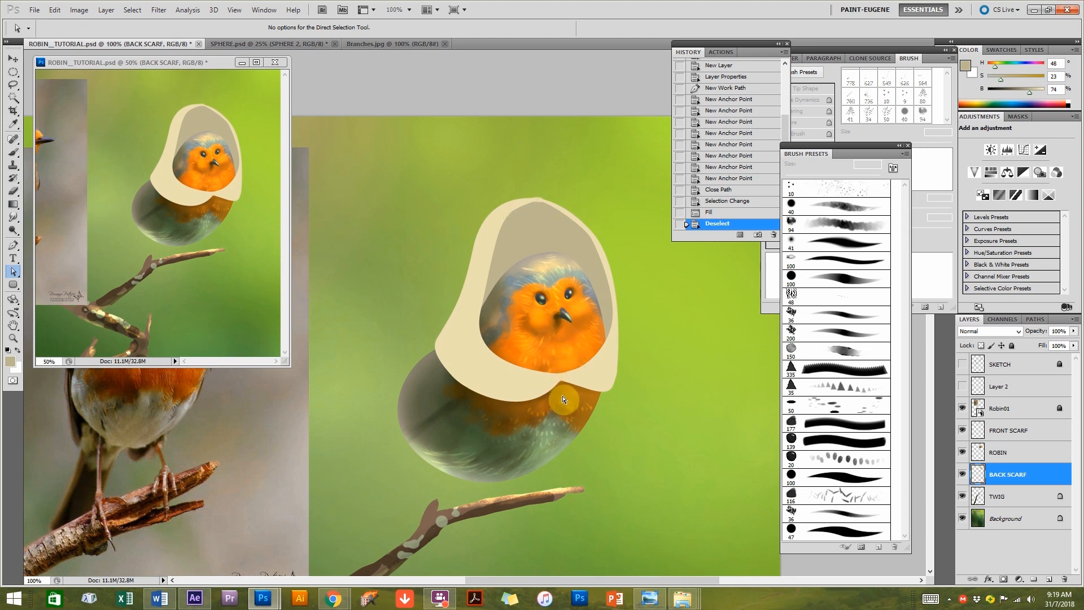
click(649, 539)
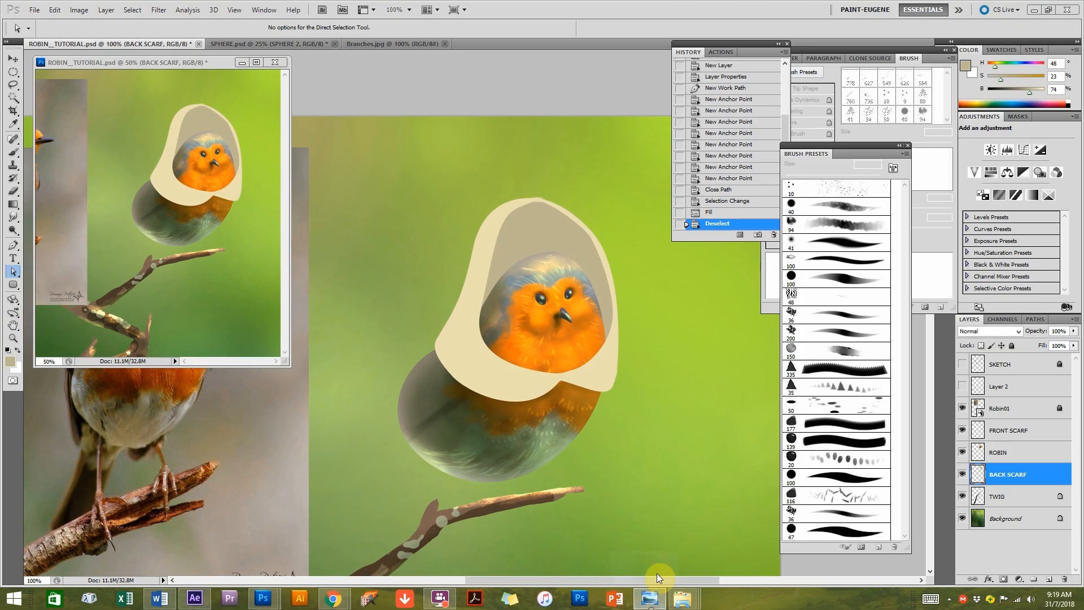
click(570, 572)
click(571, 570)
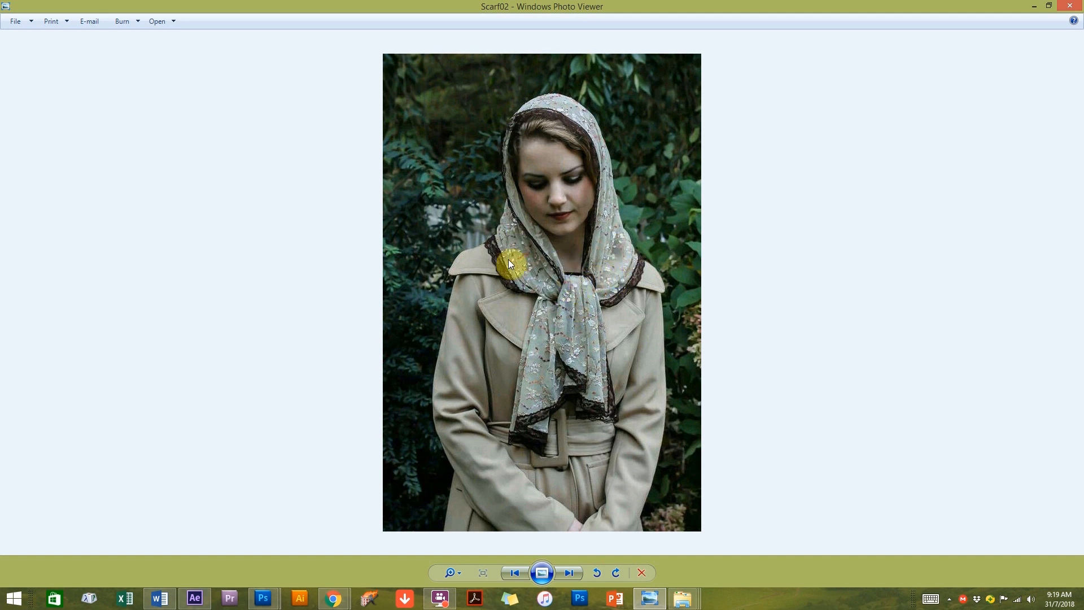
click(1036, 8)
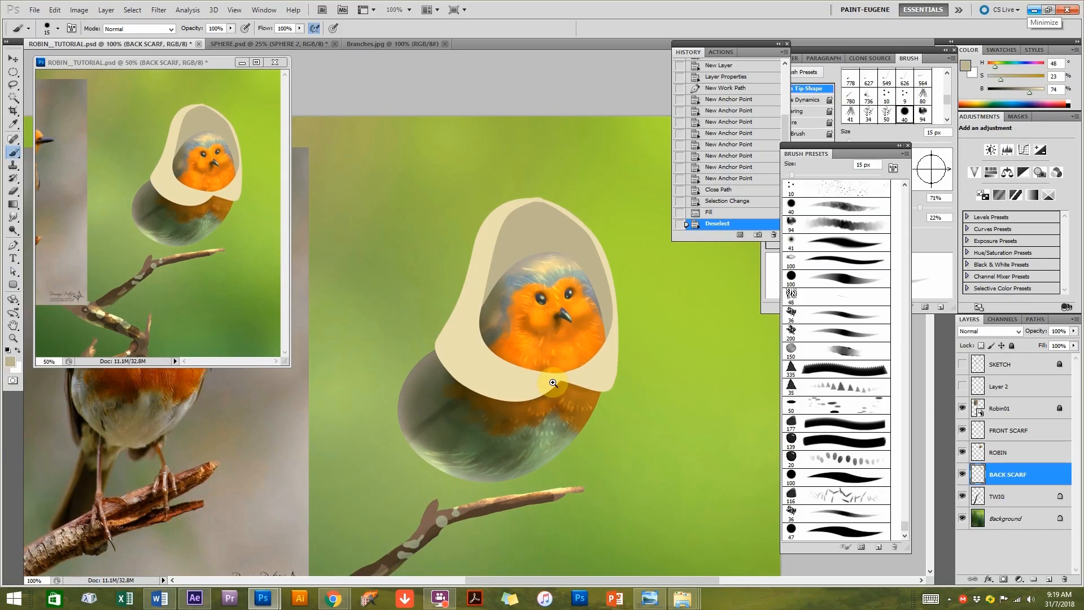
On FRONT SCARF, paint a knot and one hanging tail at the breast with a 25 px brush in the sampled cream.
click(553, 386)
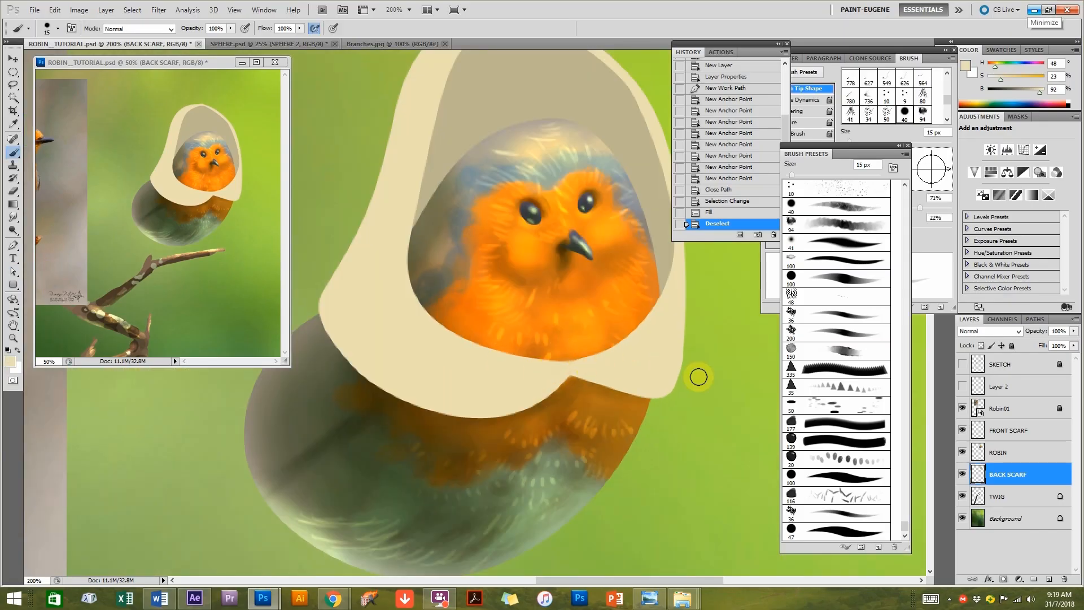
click(1008, 430)
alt+click(548, 368)
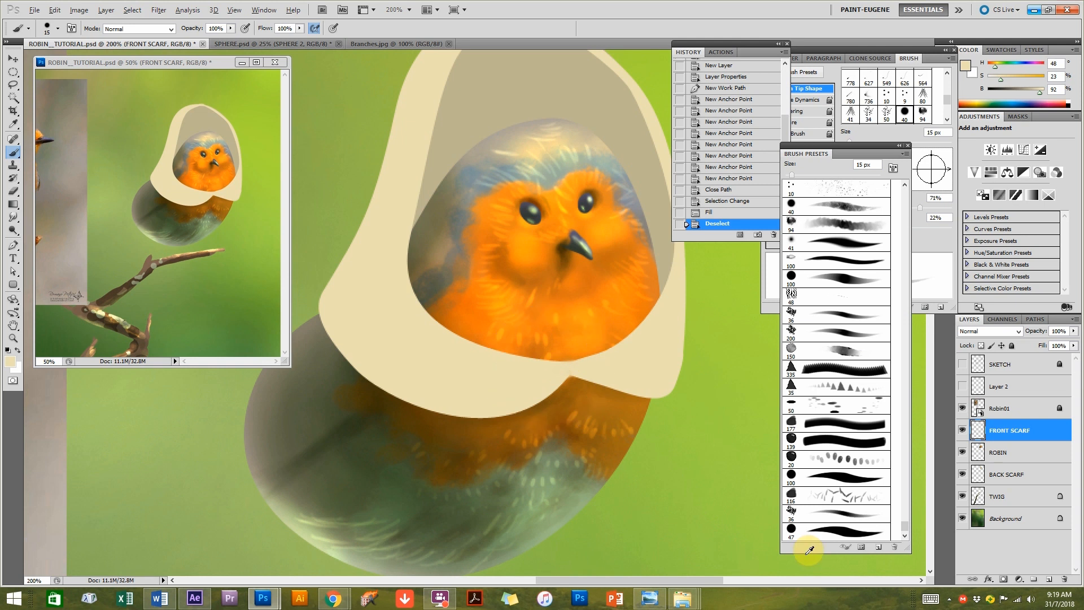
click(830, 530)
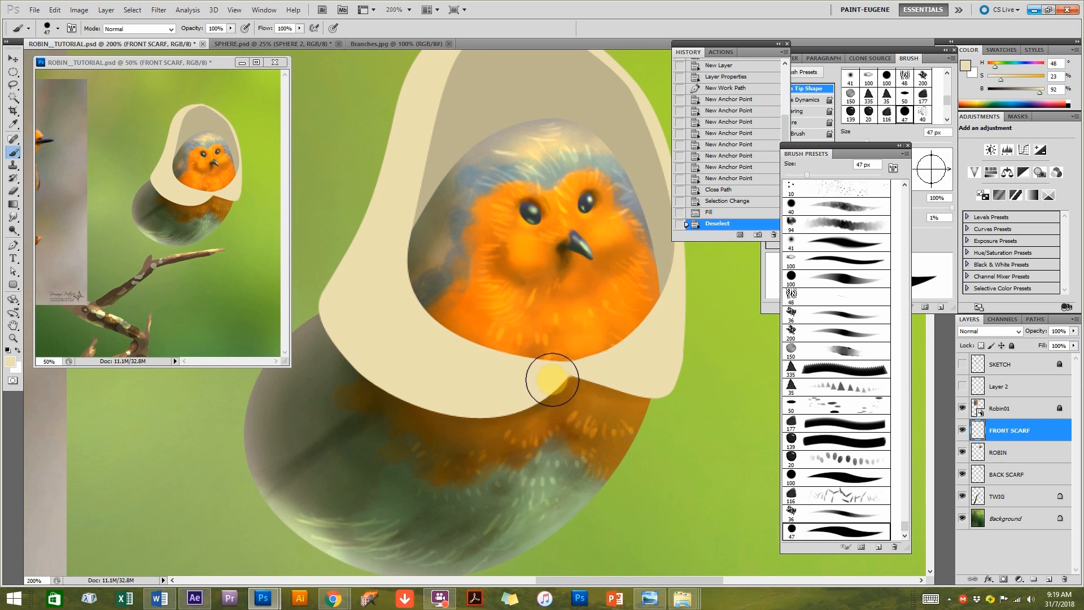
key(bracketleft)
key(bracketleft)
key(bracketleft)
key(bracketleft)
key(bracketleft)
alt+click(539, 373)
mouse_move(553, 354)
mouse_down()
mouse_move(539, 361)
mouse_move(569, 368)
mouse_move(513, 463)
mouse_up()
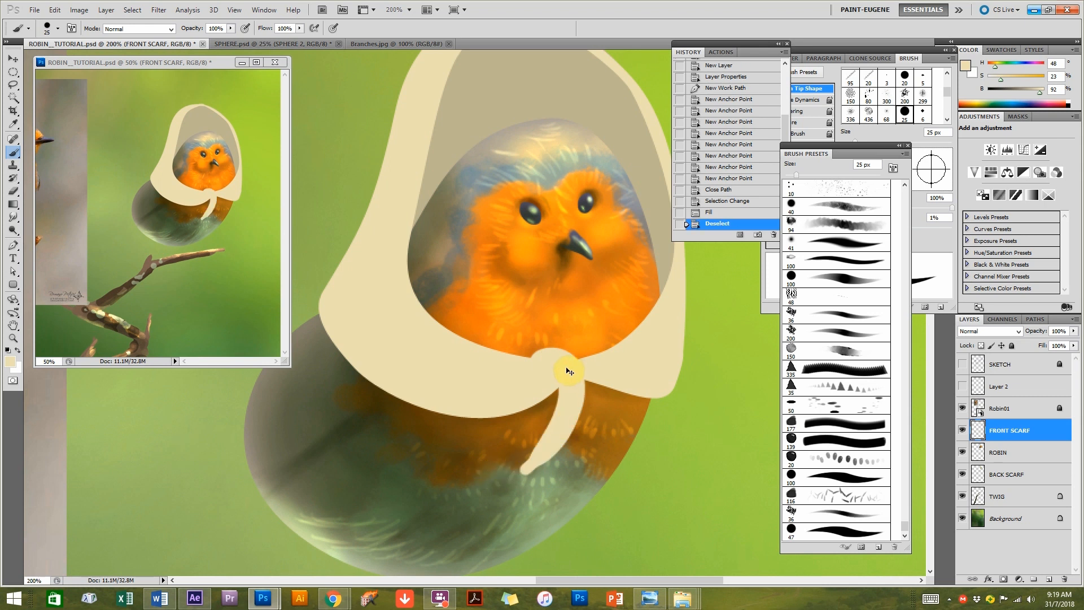
key(ctrl+z)
mouse_move(547, 367)
mouse_down()
mouse_move(571, 399)
mouse_move(520, 486)
mouse_up()
mouse_move(564, 394)
mouse_down()
mouse_move(548, 433)
mouse_move(508, 476)
mouse_move(527, 464)
mouse_move(519, 474)
mouse_move(558, 379)
mouse_up()
drag(557, 380, 565, 390)
drag(566, 390, 570, 372)
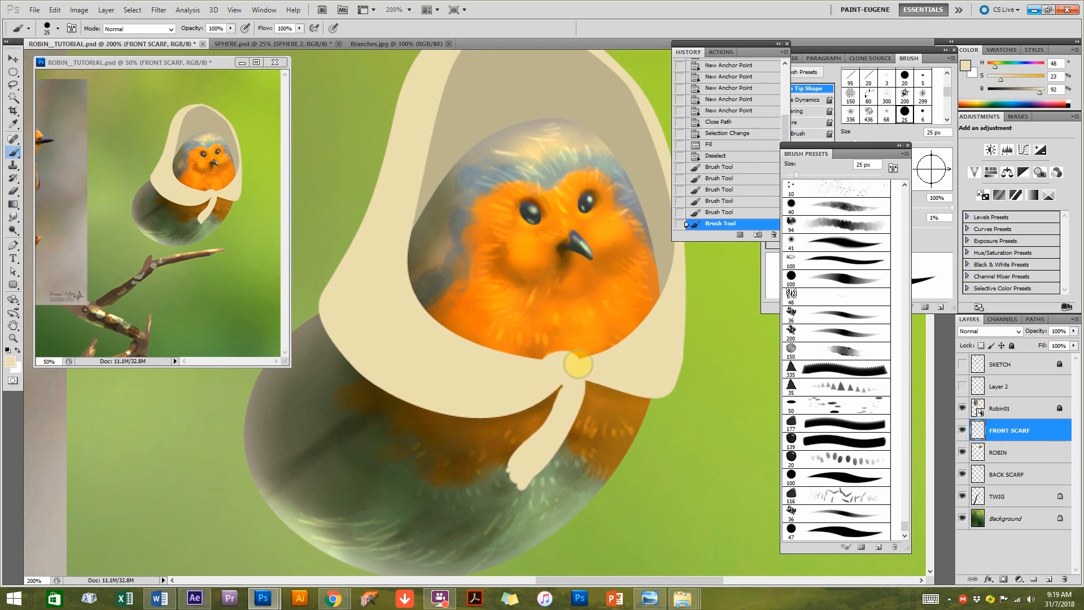
Compare the painted knot and tail with the SKETCH layer by showing and hiding it.
click(968, 365)
click(962, 367)
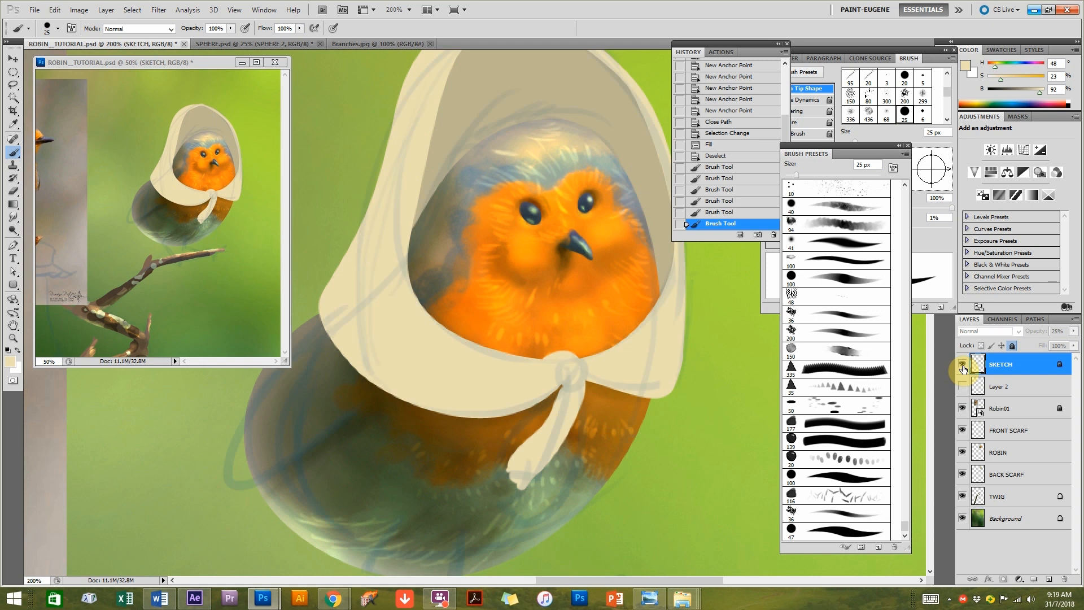
click(961, 368)
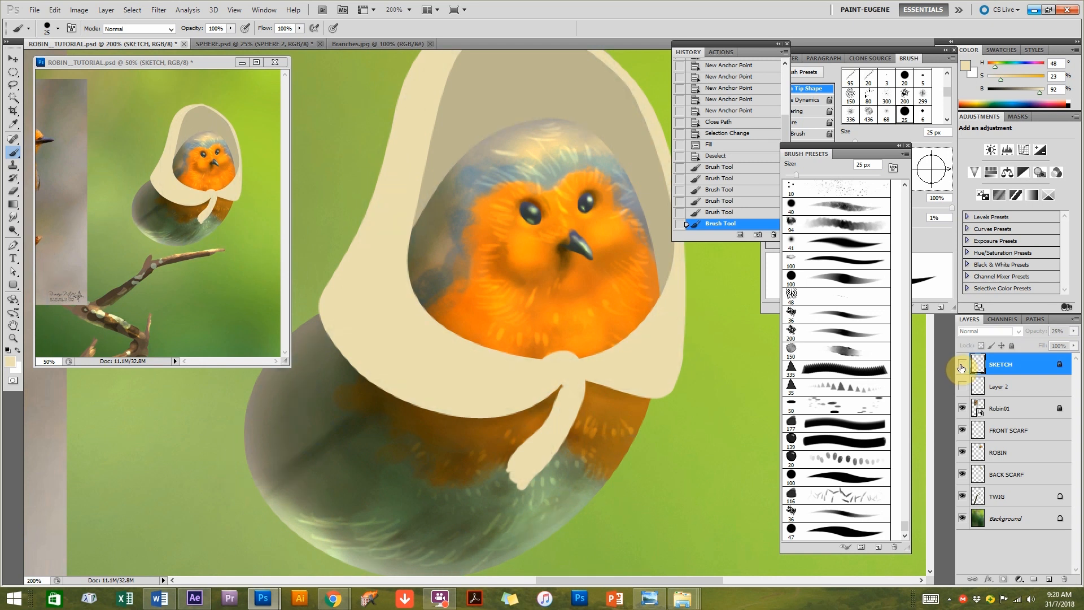
click(963, 369)
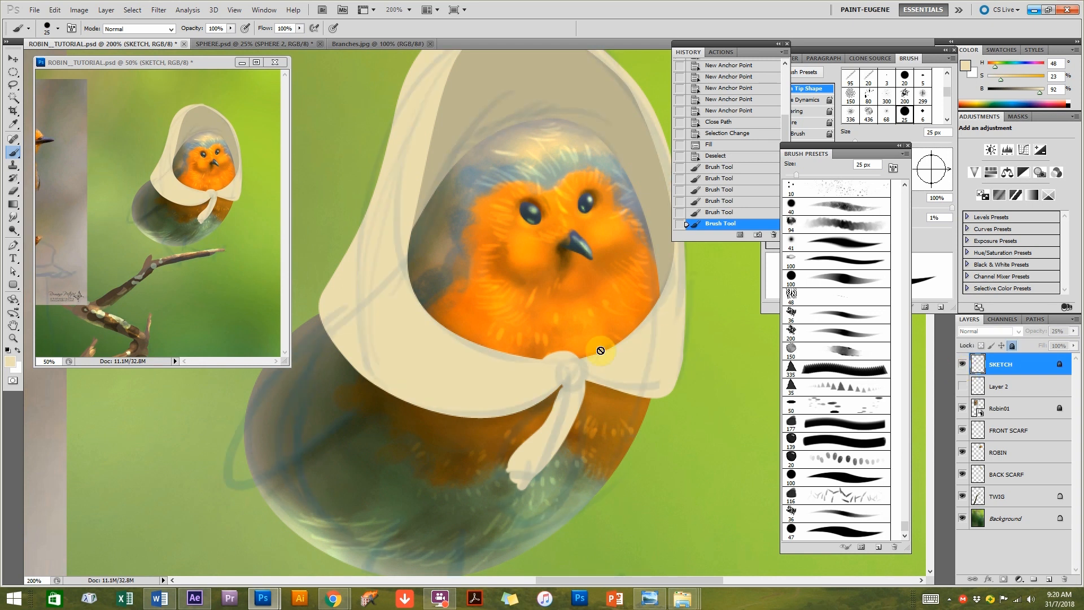
click(962, 365)
click(1010, 479)
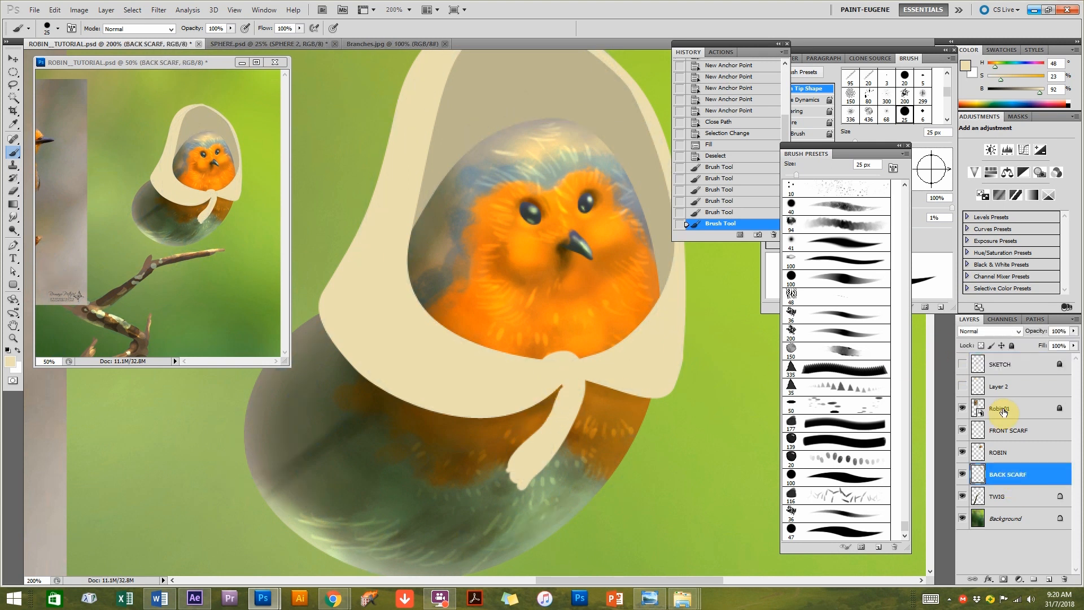
On FRONT SCARF, paint a second hanging tail beside the first and widen the first one with the 25 px brush.
click(1015, 432)
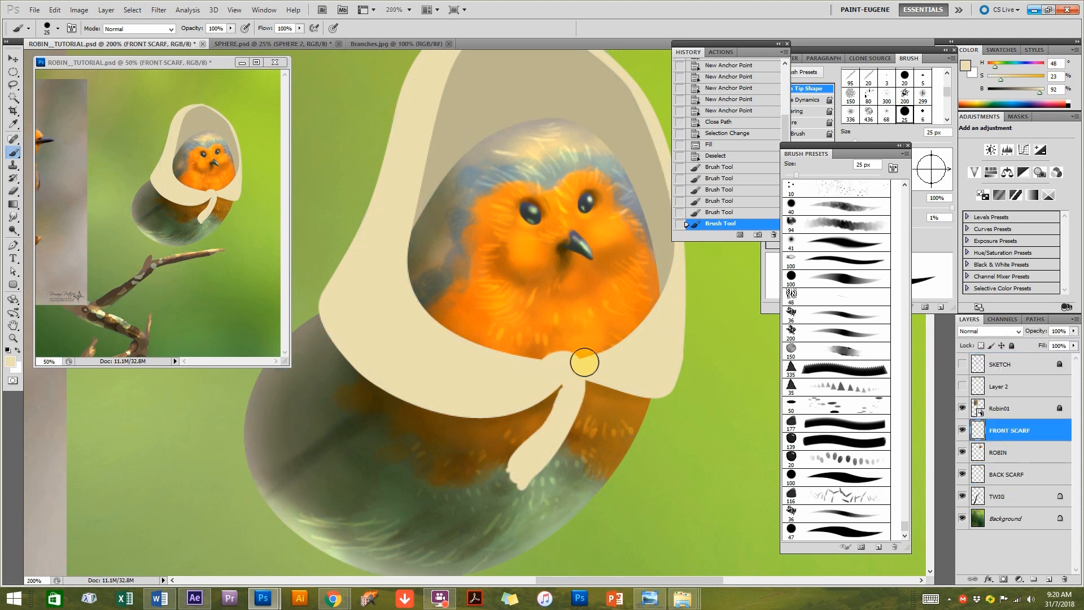
mouse_move(552, 395)
mouse_down()
mouse_move(482, 487)
mouse_move(503, 450)
mouse_move(477, 480)
mouse_move(486, 450)
mouse_move(472, 469)
mouse_up()
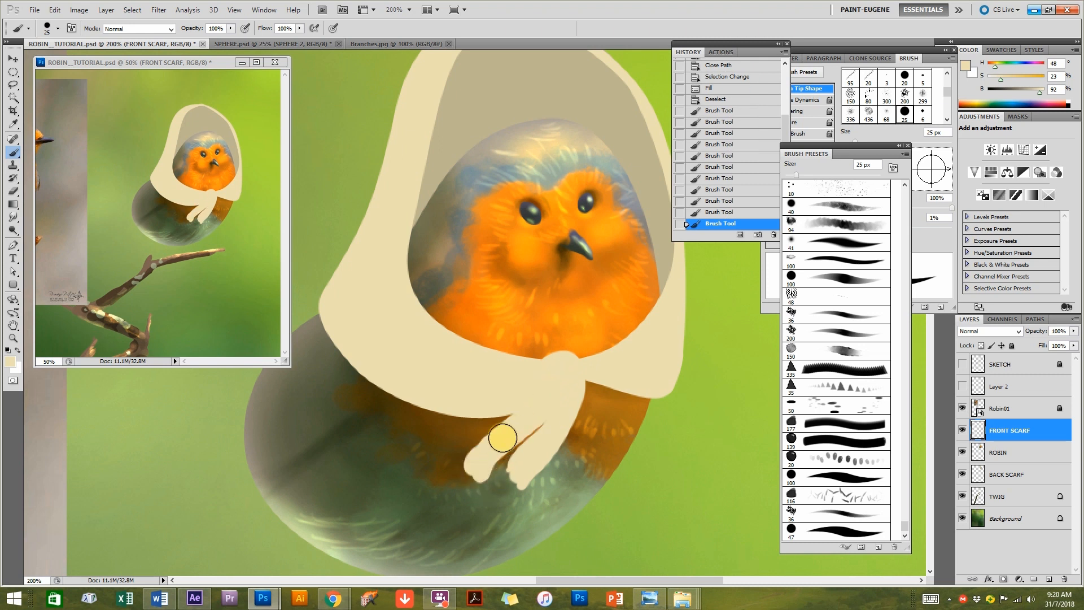
mouse_move(533, 399)
mouse_down()
mouse_move(479, 453)
mouse_move(544, 446)
mouse_move(516, 482)
mouse_move(515, 501)
mouse_move(573, 414)
mouse_up()
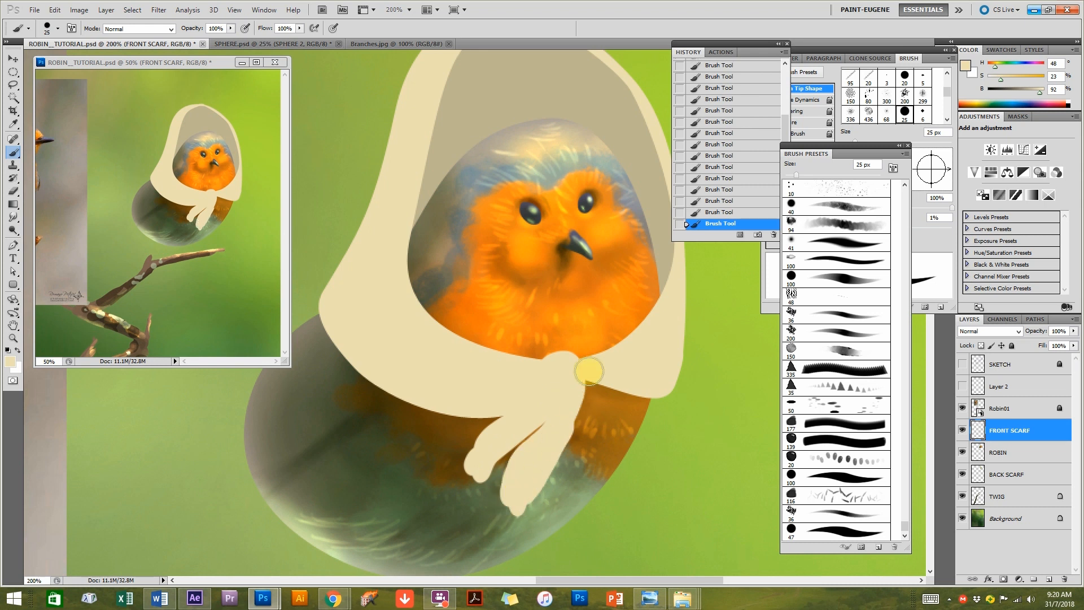
mouse_move(515, 493)
mouse_down()
mouse_move(503, 497)
mouse_move(508, 523)
mouse_move(534, 523)
mouse_move(550, 481)
mouse_move(532, 458)
mouse_up()
Trim the ends and edges of both scarf tails into sharper shapes with a 10 px Eraser.
key(e)
drag(465, 481, 455, 459)
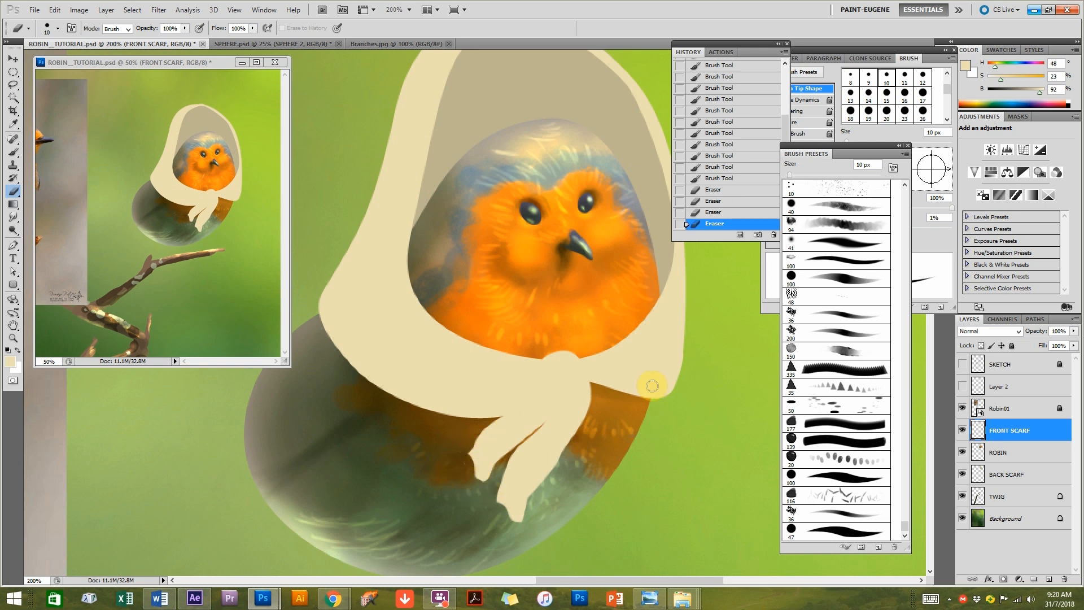
click(532, 499)
click(532, 499)
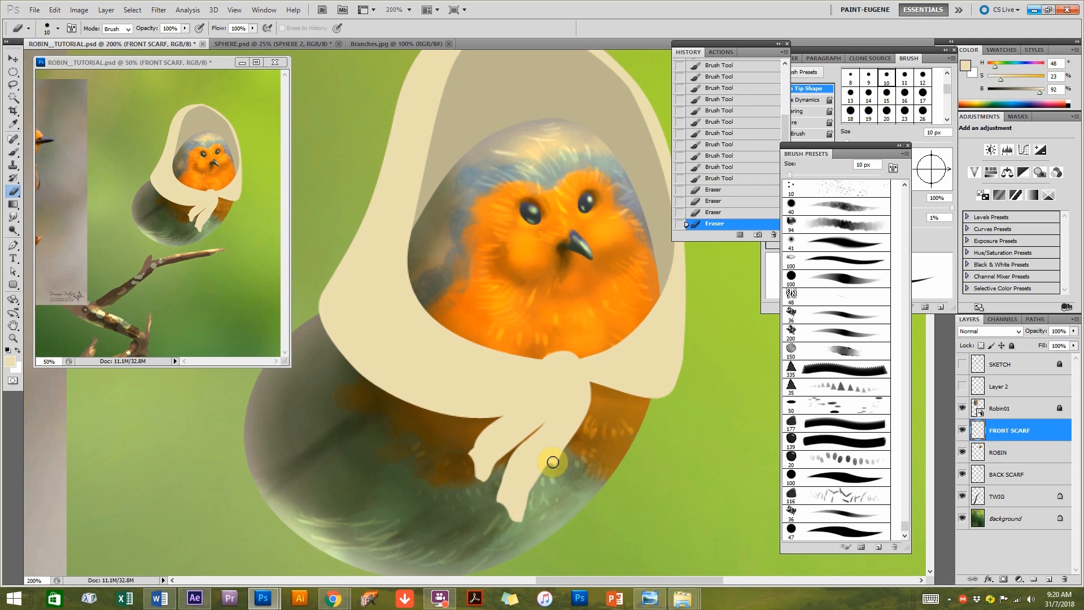
alt+click(625, 414)
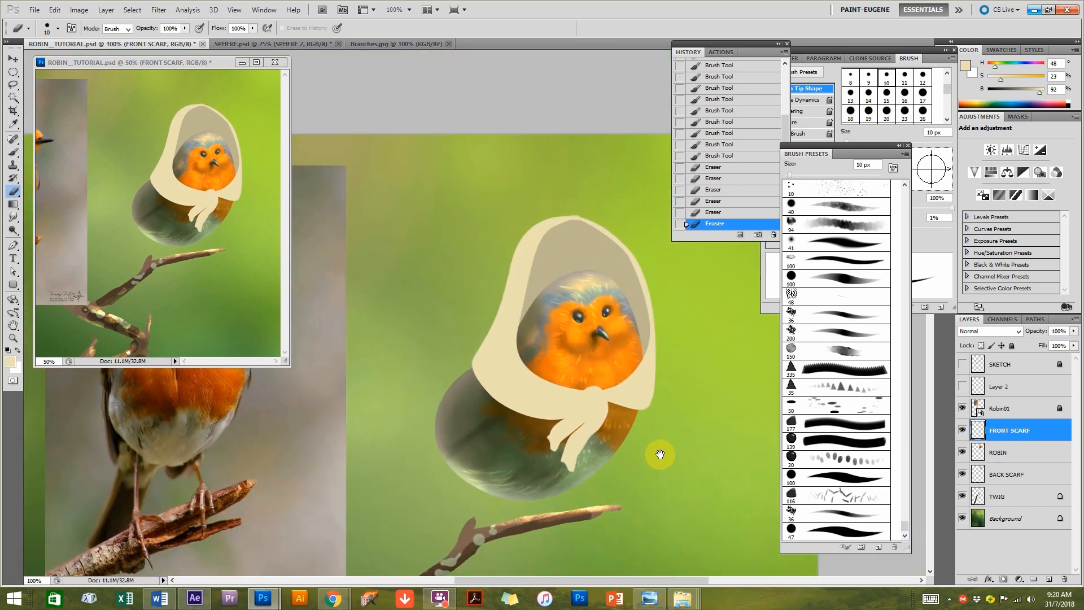
drag(604, 367, 531, 373)
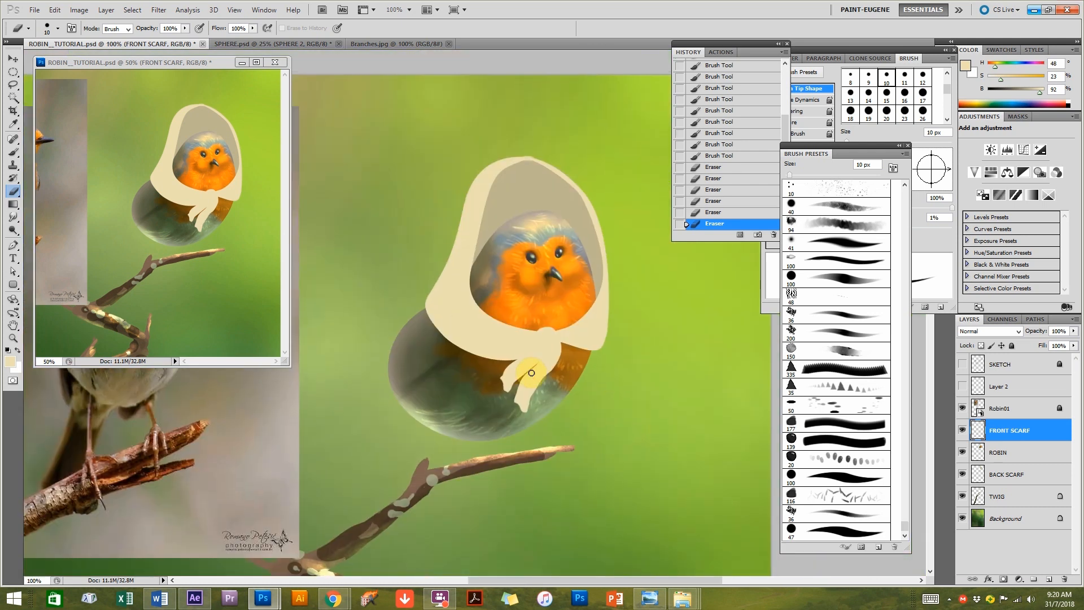
Examine the Scarf02 and Scarf01 reference photos in Windows Photo Viewer for the scarf's lace edging.
key(b)
click(472, 353)
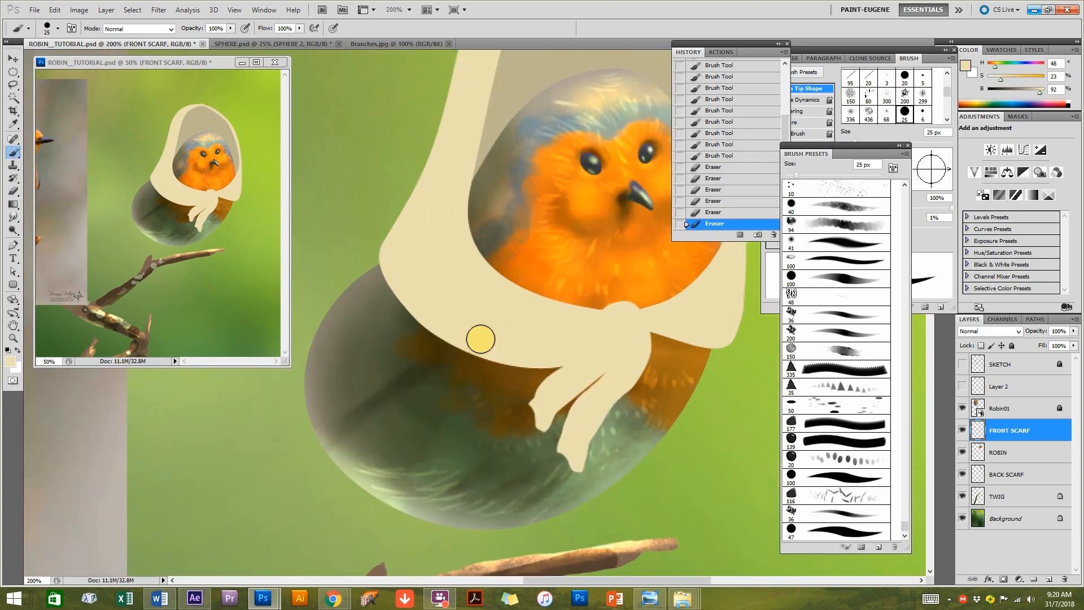
click(649, 598)
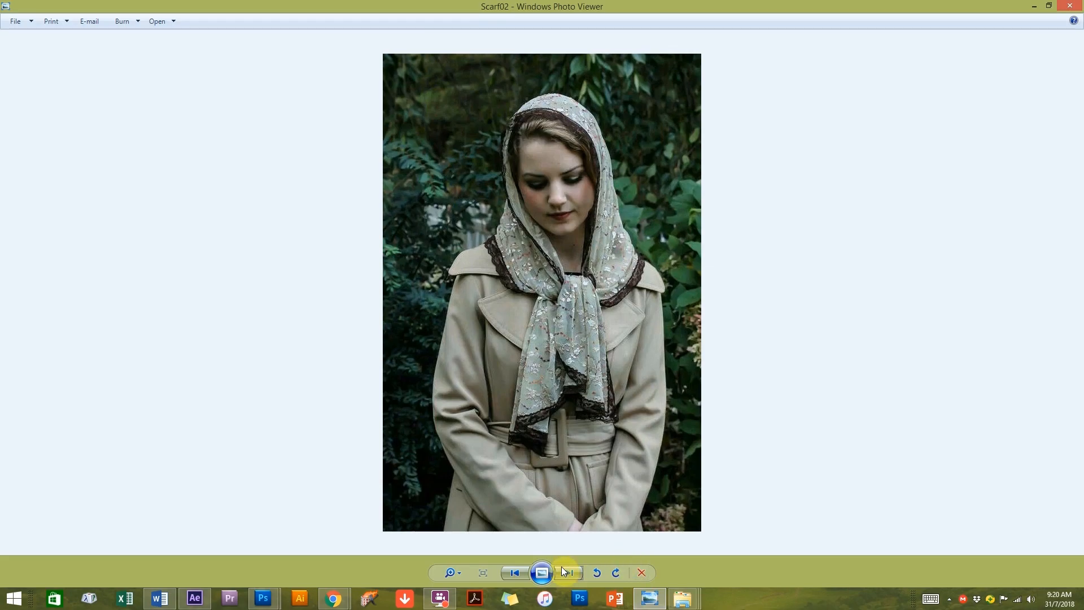
click(517, 572)
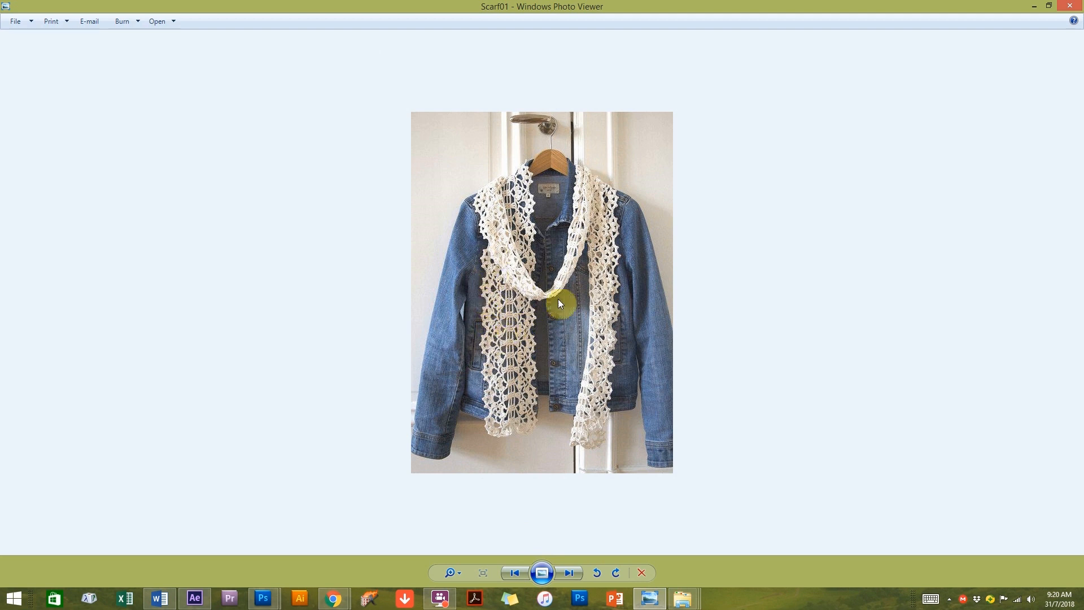
click(1032, 7)
Paint a looped lace trim along the scarf's lower hem from its left corner to the tails with an 8 px cream brush.
key(bracketleft)
key(bracketleft)
key(bracketleft)
key(bracketleft)
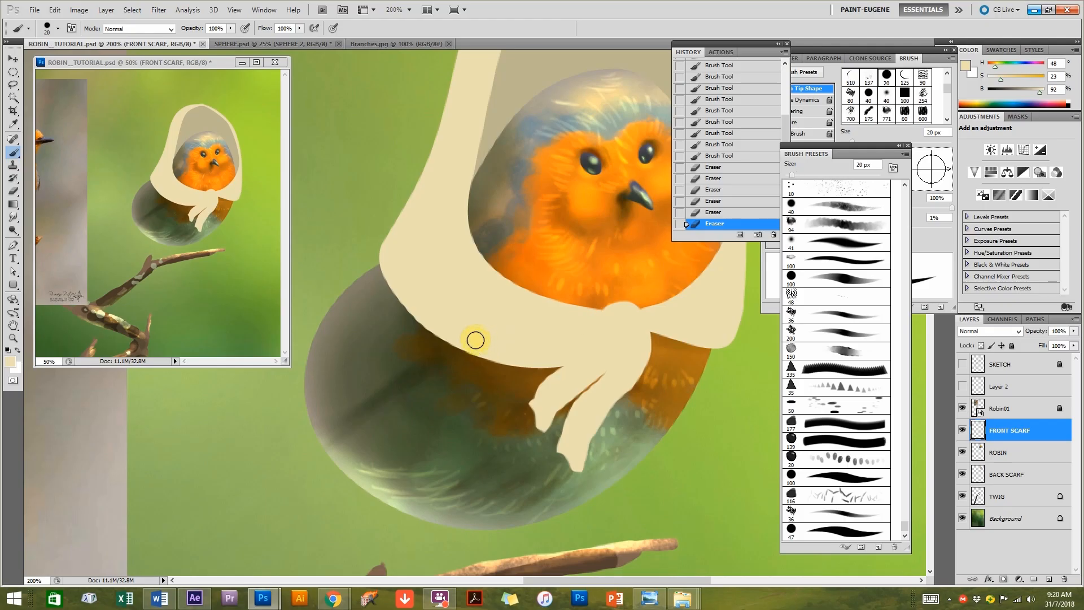
key(alt)
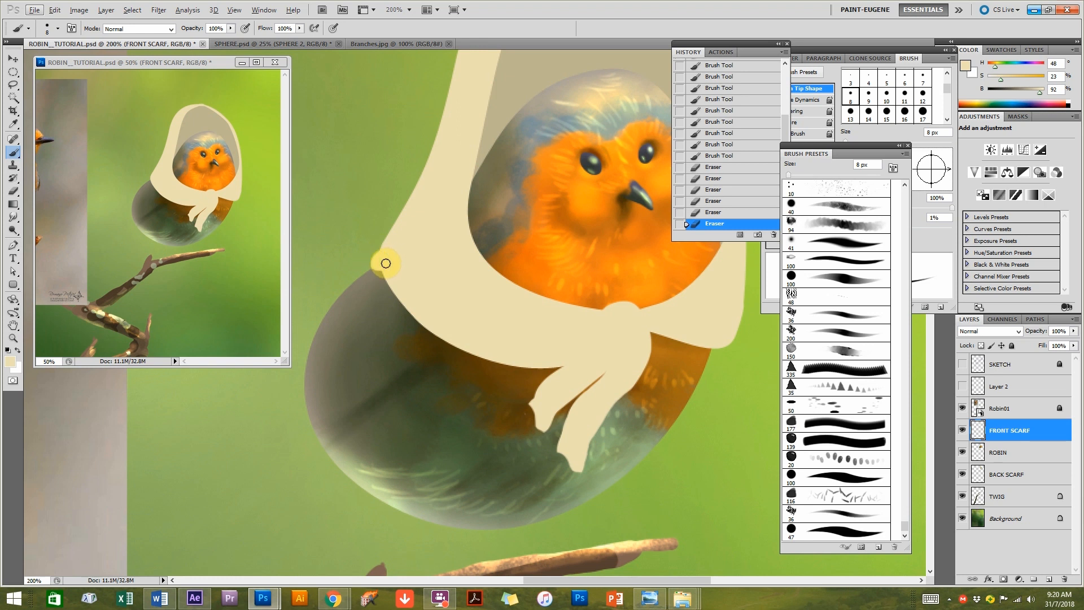
mouse_move(380, 250)
mouse_down()
mouse_move(372, 279)
mouse_move(386, 274)
mouse_move(375, 297)
mouse_move(400, 287)
mouse_move(392, 308)
mouse_move(410, 301)
mouse_move(411, 339)
mouse_move(436, 333)
mouse_move(433, 347)
mouse_move(456, 346)
mouse_up()
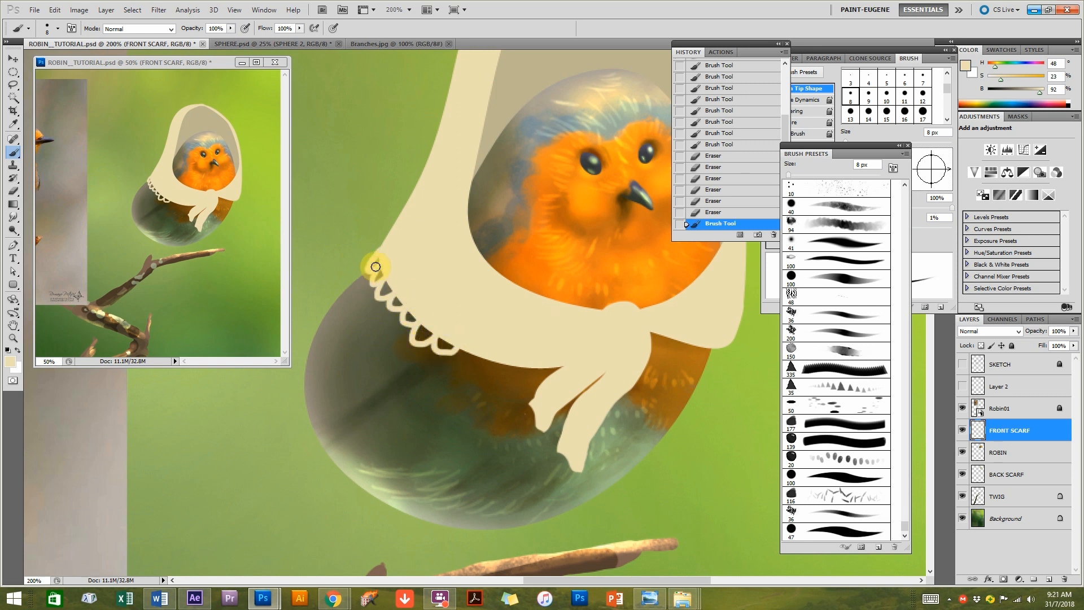
key(ctrl+z)
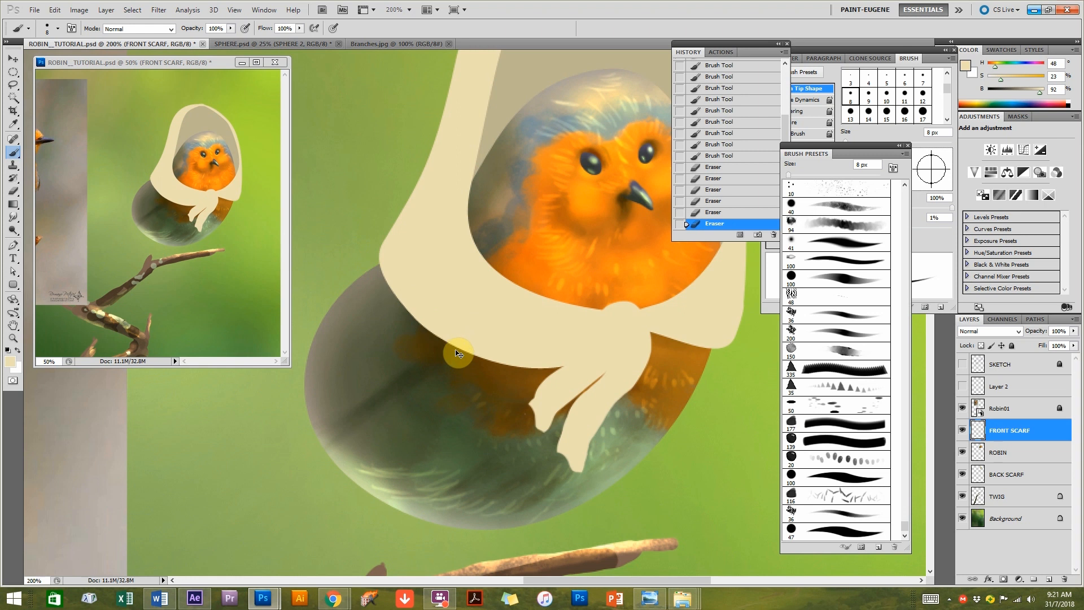
mouse_move(376, 273)
mouse_down()
mouse_move(377, 297)
mouse_move(405, 290)
mouse_move(392, 308)
mouse_move(400, 318)
mouse_move(416, 310)
mouse_move(411, 336)
mouse_move(432, 328)
mouse_move(430, 350)
mouse_move(449, 342)
mouse_move(446, 360)
mouse_move(475, 353)
mouse_move(489, 377)
mouse_move(504, 359)
mouse_move(509, 375)
mouse_move(530, 370)
mouse_up()
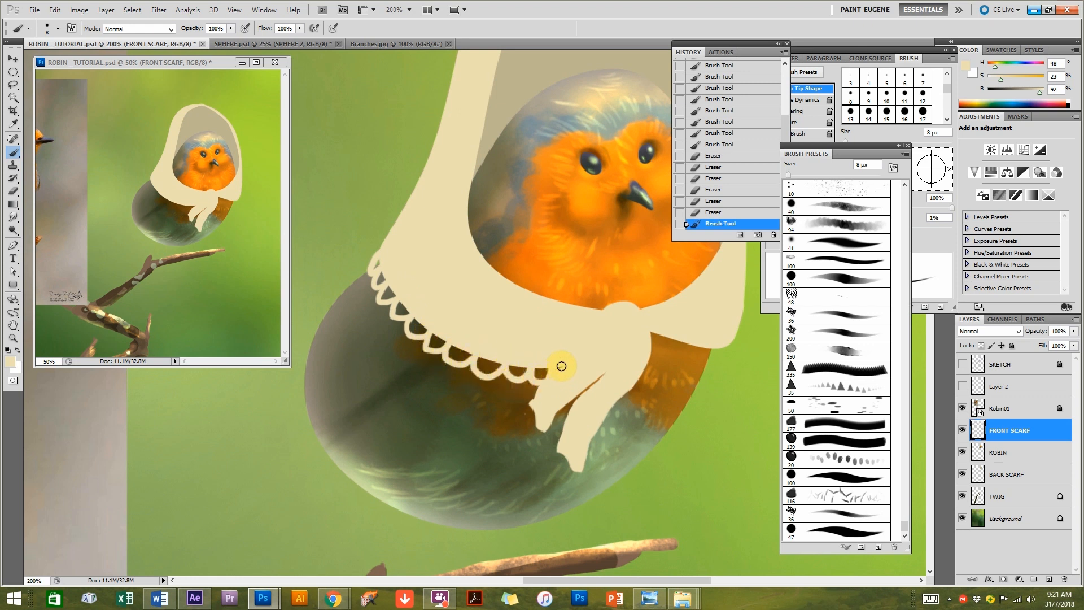
Paint the first lace row on the other side of the scarf tails and add a second row of loops along the whole hem.
mouse_move(662, 332)
mouse_down()
mouse_move(688, 344)
mouse_move(690, 358)
mouse_move(699, 346)
mouse_move(710, 363)
mouse_move(715, 347)
mouse_move(733, 340)
mouse_up()
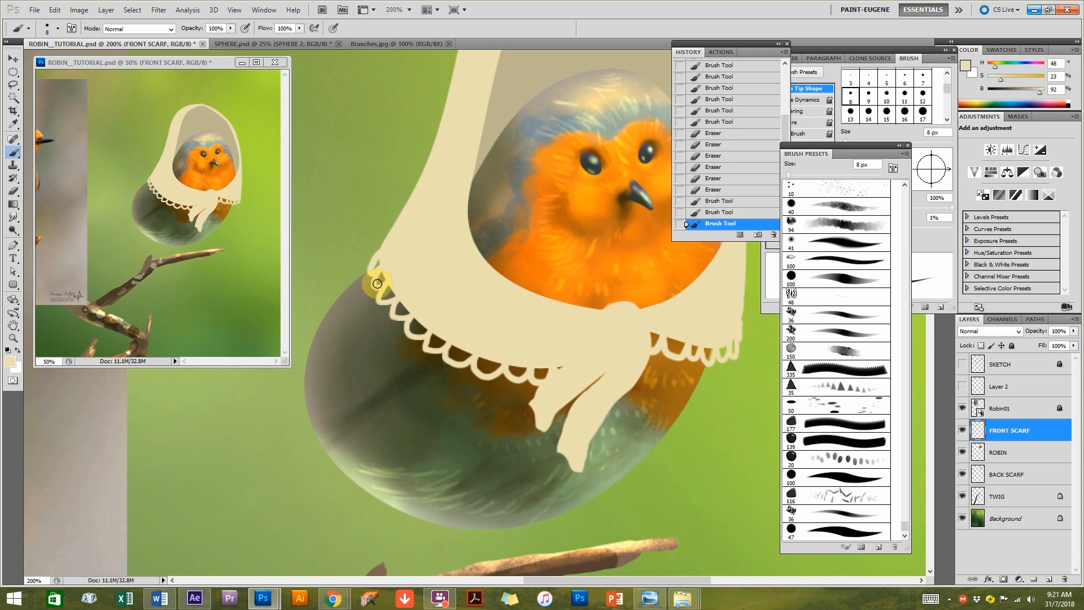
mouse_move(364, 275)
mouse_down()
mouse_move(377, 311)
mouse_move(431, 362)
mouse_move(529, 397)
mouse_move(542, 378)
mouse_up()
mouse_move(653, 353)
mouse_down()
mouse_move(716, 375)
mouse_move(745, 337)
mouse_up()
click(716, 351)
Add a third row of loops ending in pointed scallops beneath the lace on both sides of the scarf tails.
click(352, 294)
mouse_move(354, 294)
mouse_down()
mouse_move(374, 321)
mouse_move(391, 337)
mouse_up()
mouse_move(366, 342)
mouse_down()
mouse_move(405, 353)
mouse_move(413, 370)
mouse_move(427, 366)
mouse_move(404, 371)
mouse_move(484, 393)
mouse_move(461, 405)
mouse_move(539, 408)
mouse_move(524, 411)
mouse_move(518, 398)
mouse_move(536, 424)
mouse_up()
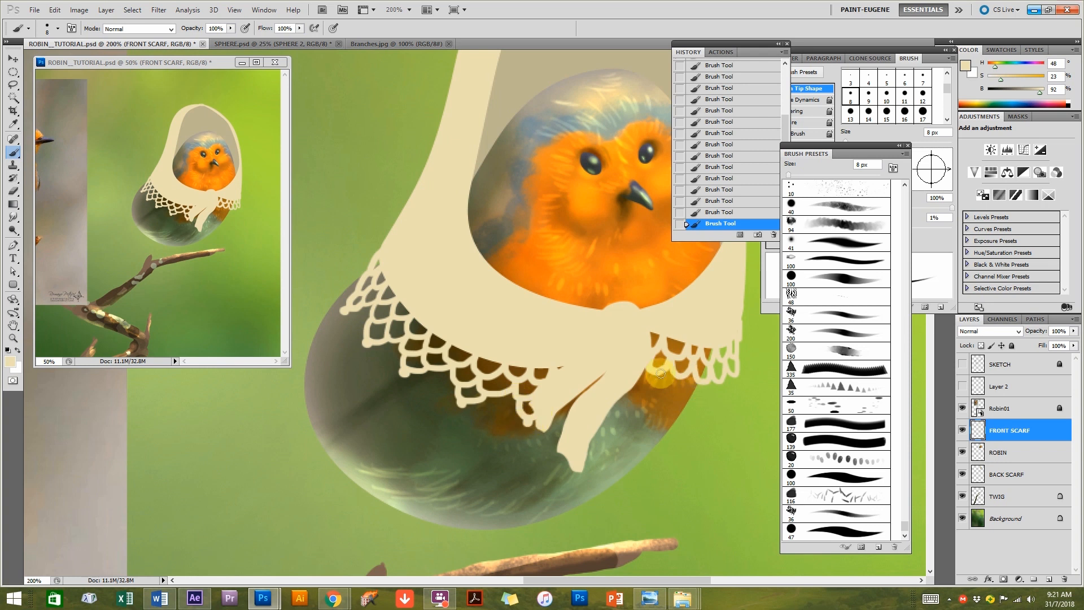
mouse_move(700, 370)
mouse_down()
mouse_move(717, 384)
mouse_move(717, 400)
mouse_move(737, 381)
mouse_up()
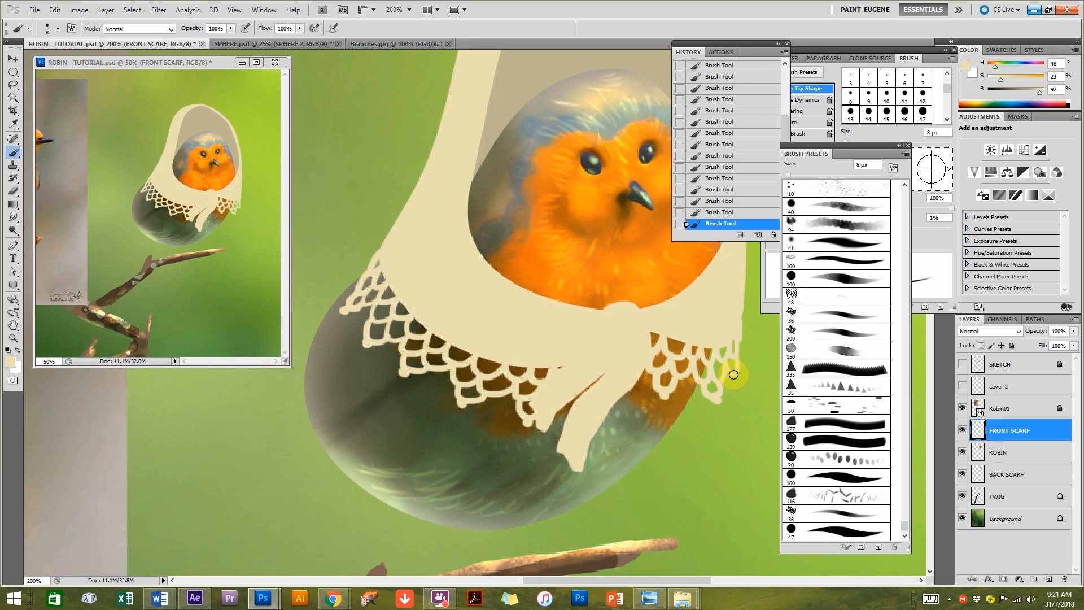
scroll(718, 390, down, 2)
scroll(700, 389, up, 1)
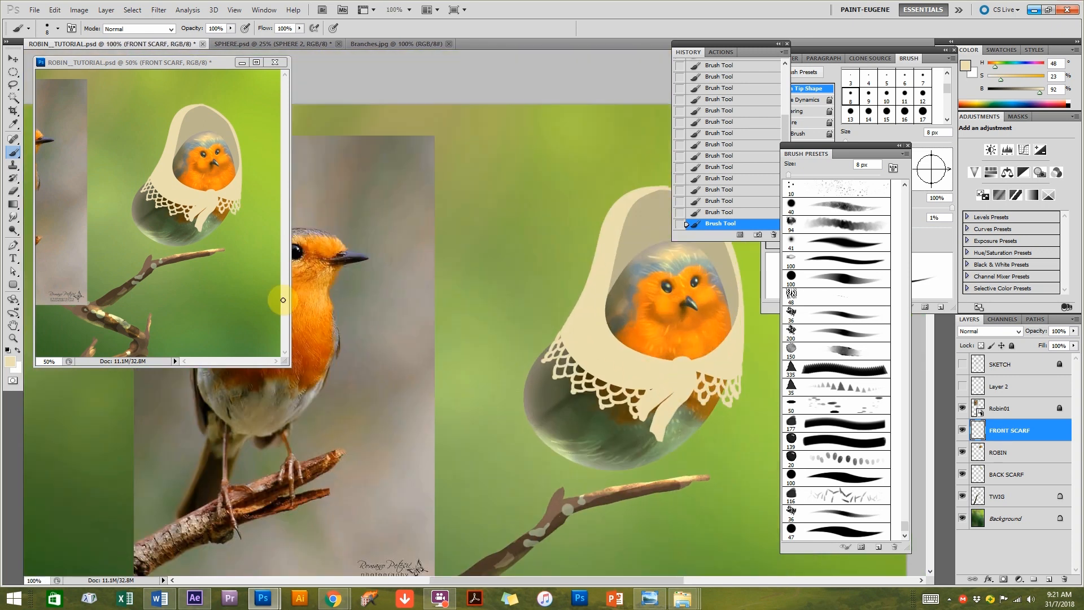
click(213, 242)
scroll(220, 253, down, 1)
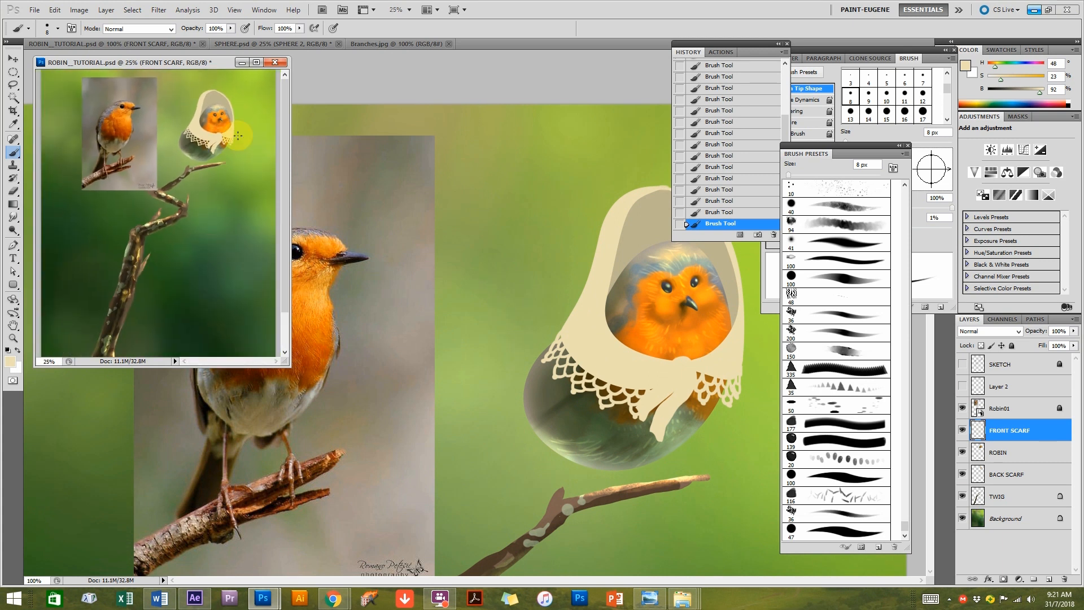
drag(628, 374, 535, 354)
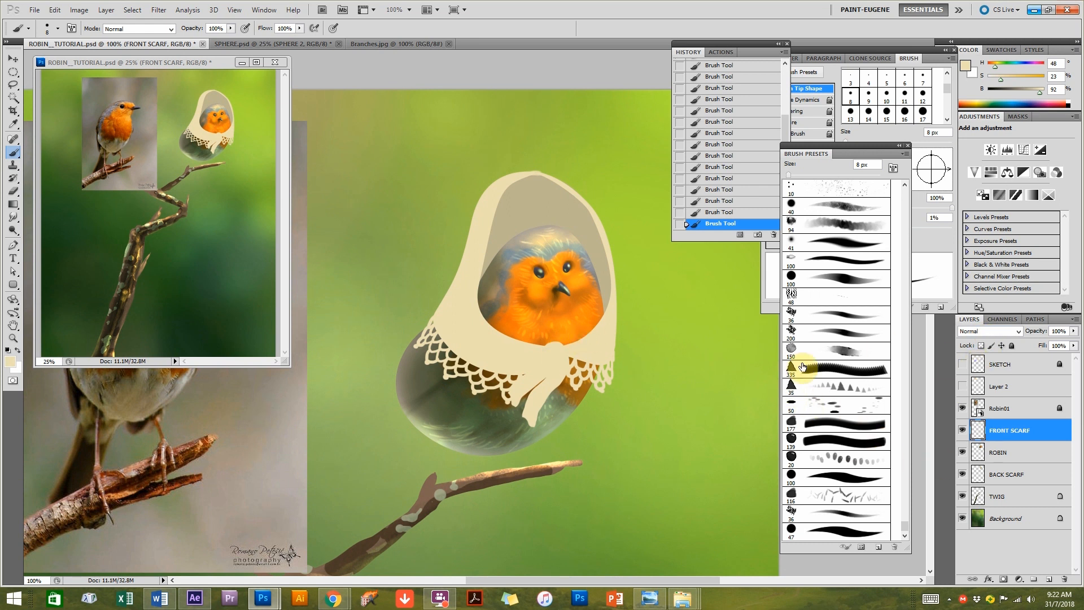
Select the 200 px textured brush preset, reduce it to 125 px, and set its blending mode to Multiply.
click(843, 207)
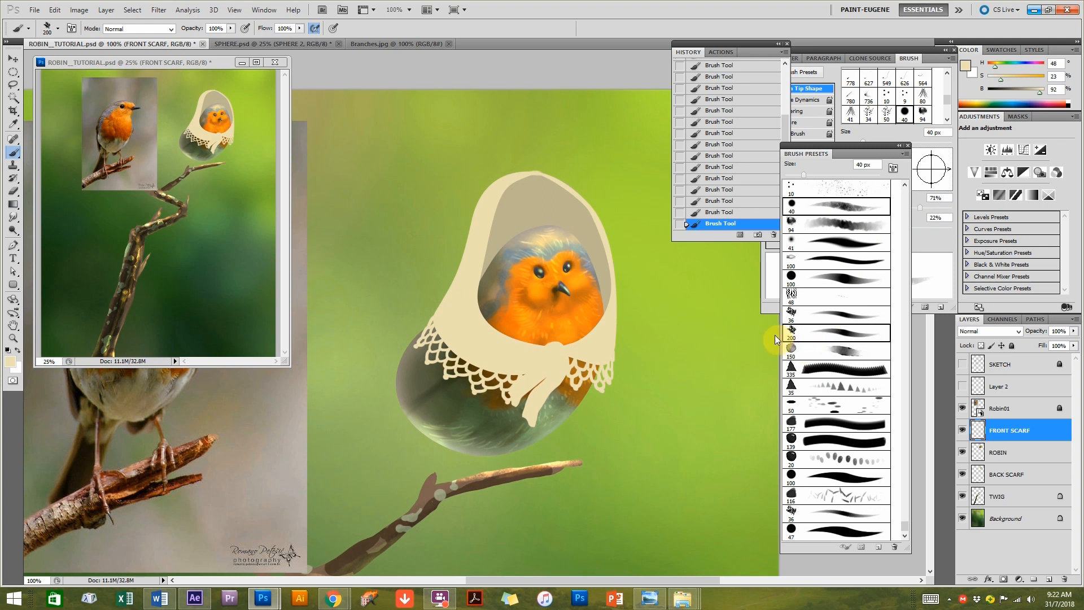
click(827, 331)
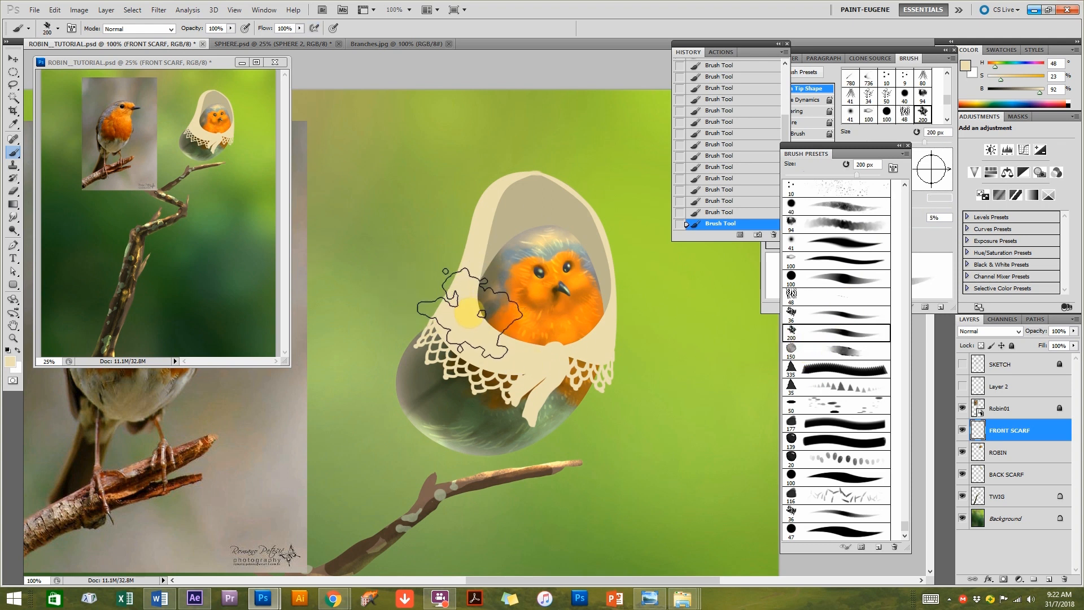
key(bracketleft)
key(bracketleft)
key(bracketleft)
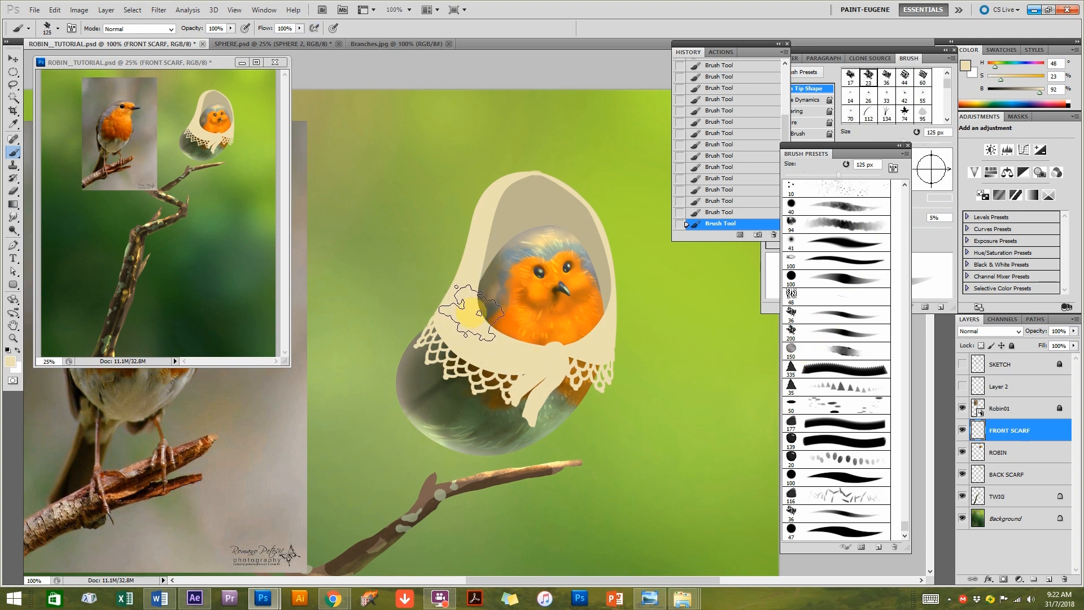
click(131, 28)
click(120, 93)
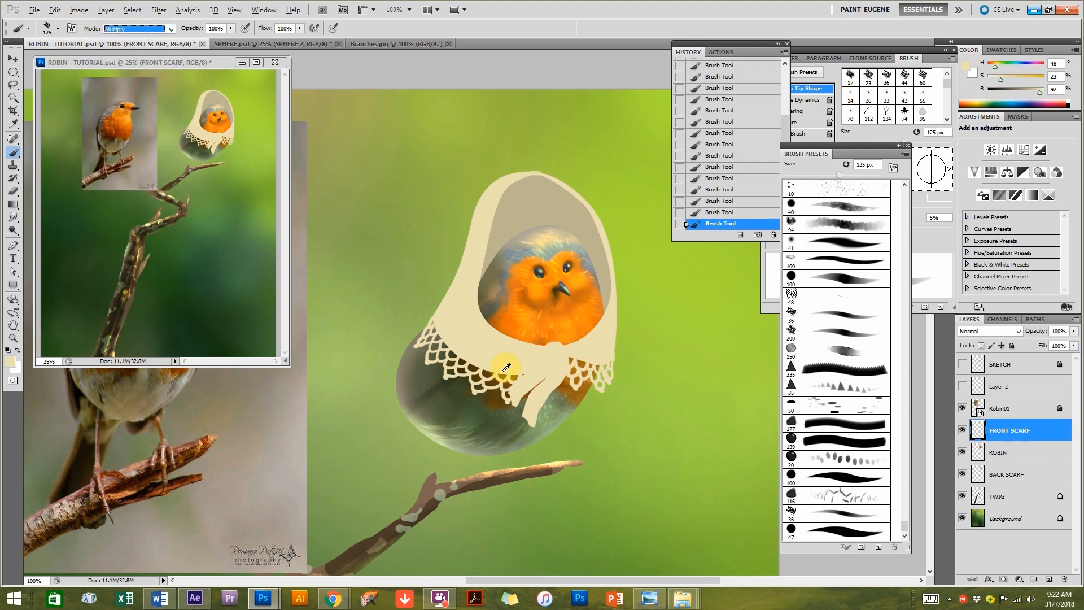
Sample a green from the blurred background as the painting colour and lower its saturation to 18%.
alt+click(395, 249)
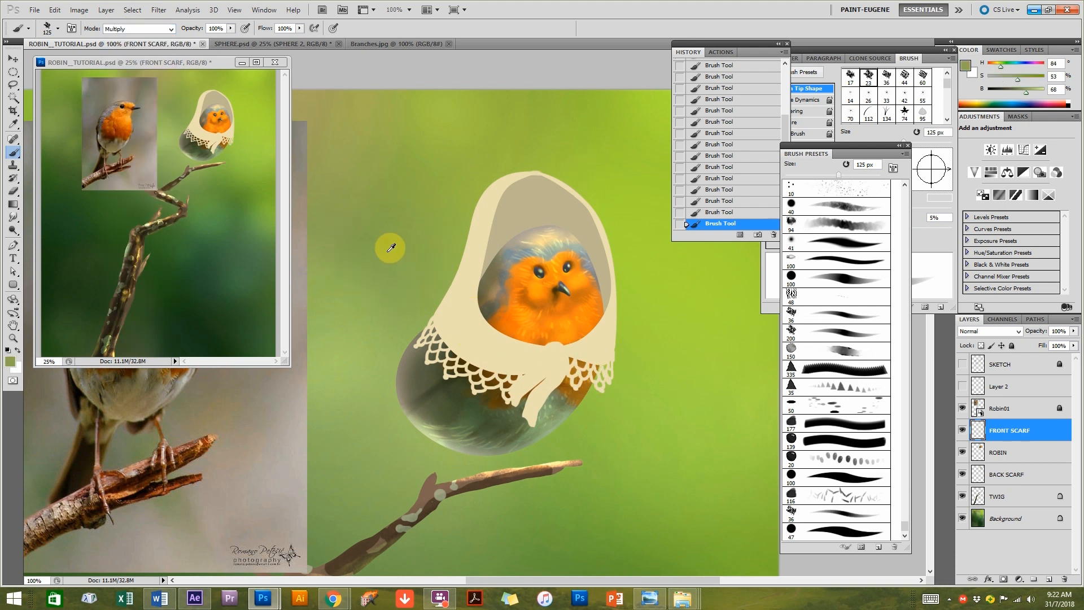
alt+click(348, 451)
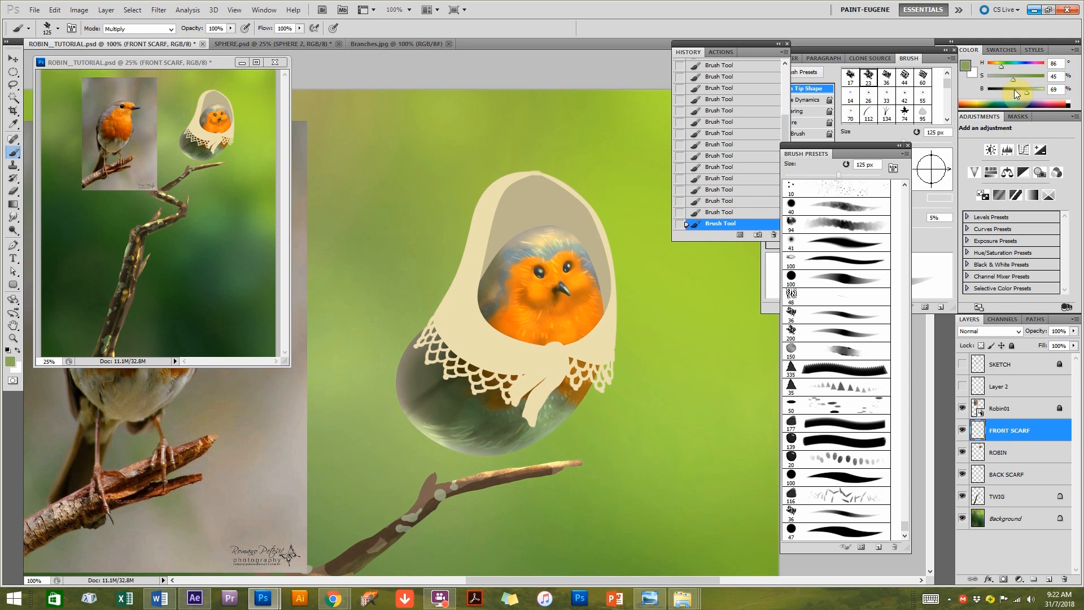
drag(1012, 77, 996, 77)
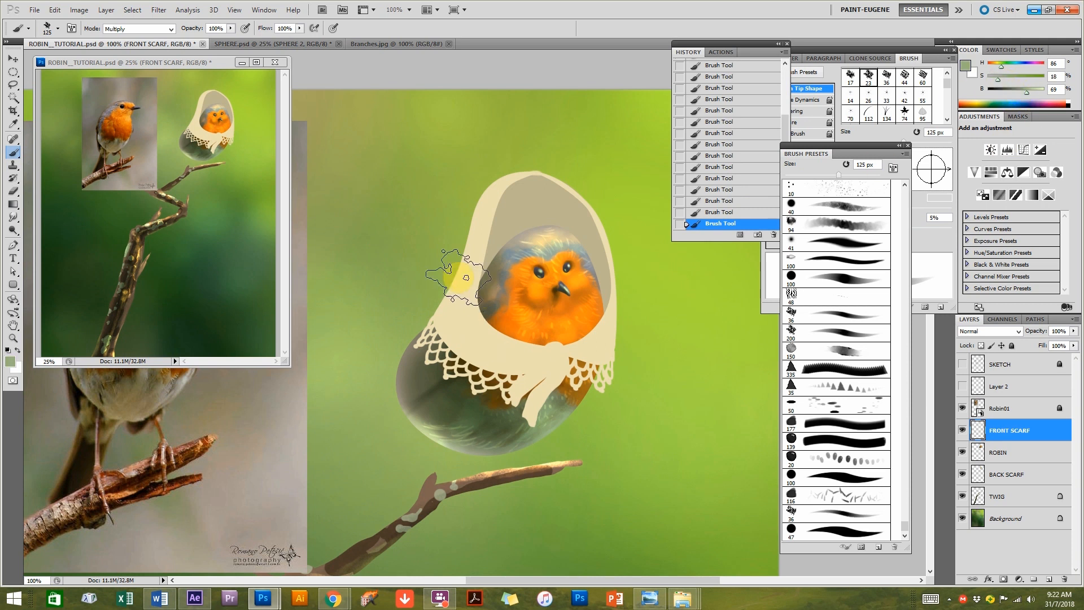
Lock the transparent pixels of FRONT SCARF and set the brush opacity to 21% with pen-pressure opacity control.
click(980, 345)
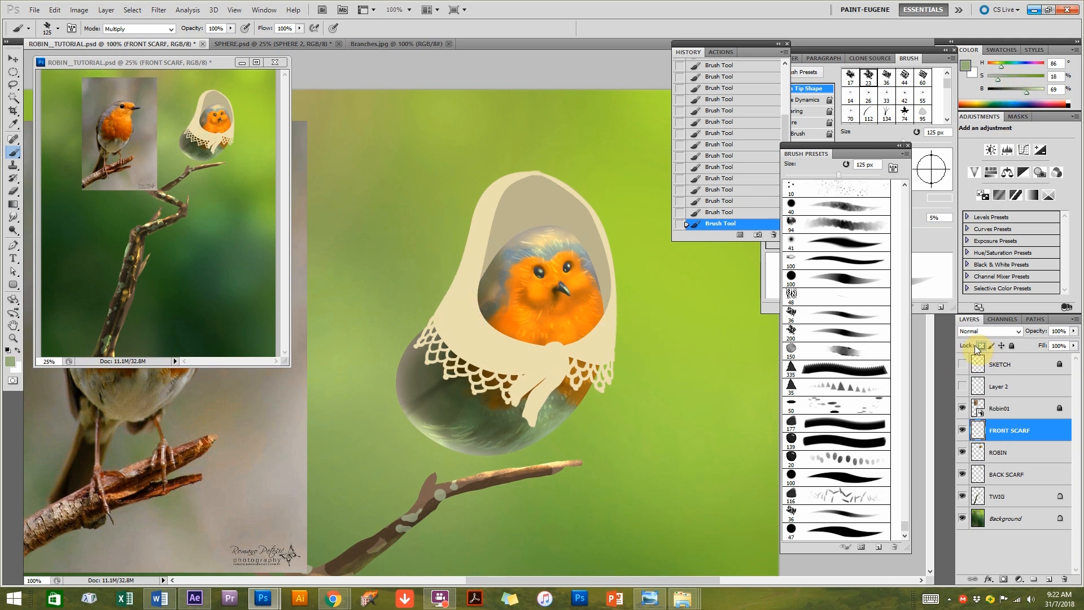
click(230, 28)
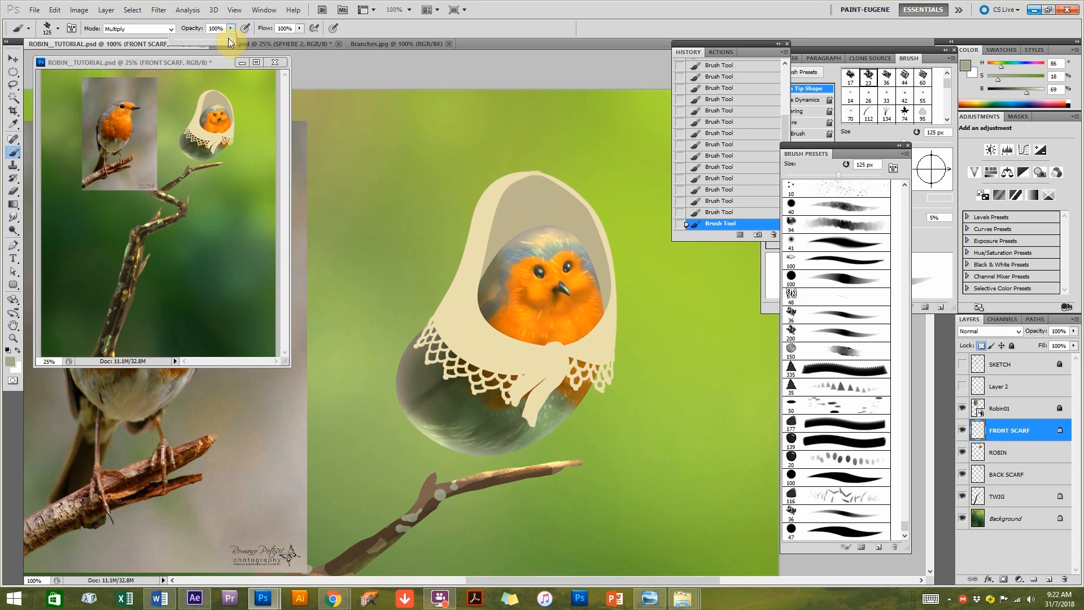
click(245, 29)
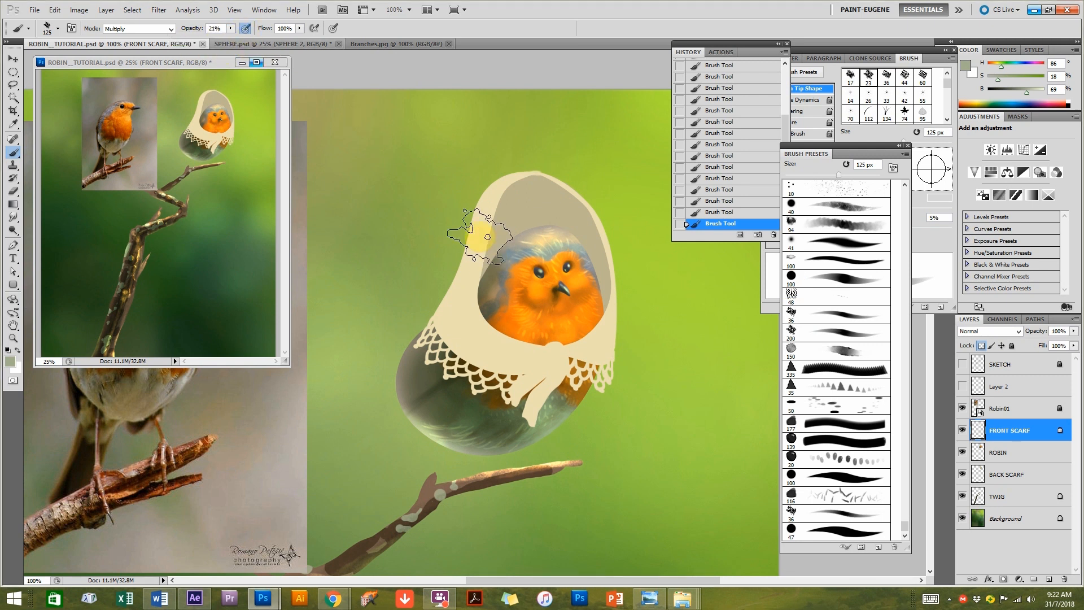
Glaze the whole front scarf and its lace with muted green shadow using the 94 px textured preset enlarged to 175 px.
click(824, 225)
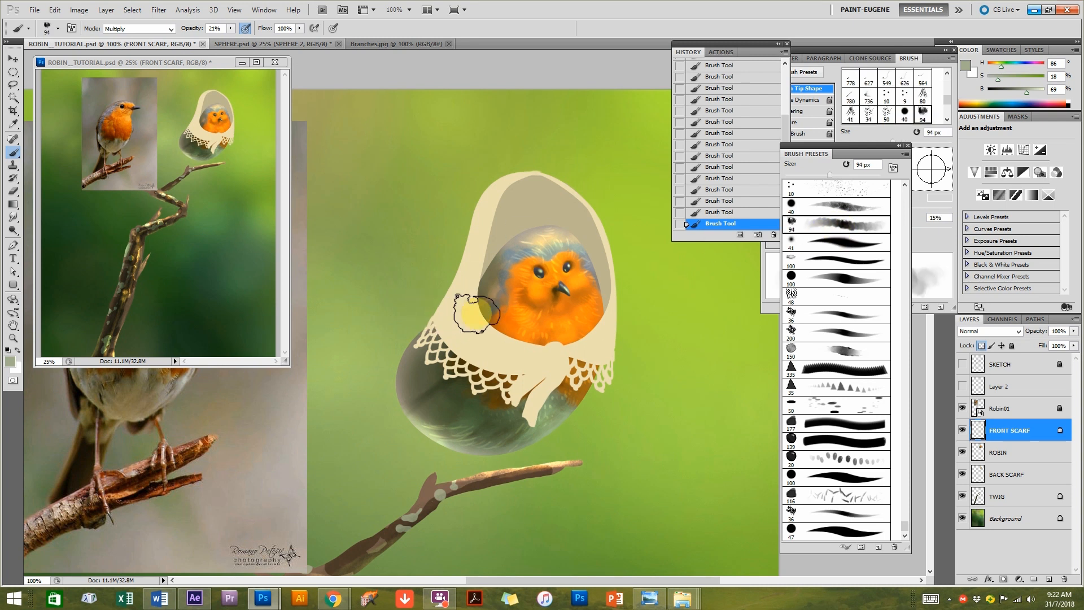
key(bracketright)
key(bracketright)
key(bracketright)
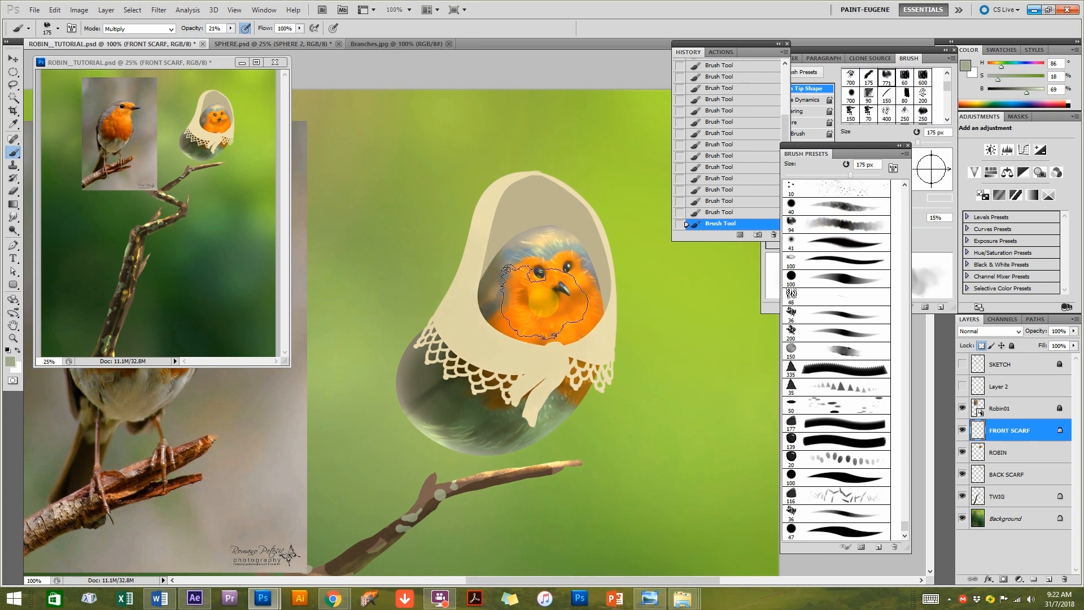
key(bracketright)
mouse_move(480, 350)
mouse_down()
mouse_move(514, 359)
mouse_move(442, 406)
mouse_up()
mouse_move(604, 359)
mouse_down()
mouse_move(537, 381)
mouse_move(456, 368)
mouse_up()
drag(600, 367, 526, 397)
drag(625, 328, 552, 429)
drag(593, 291, 448, 387)
drag(495, 195, 457, 363)
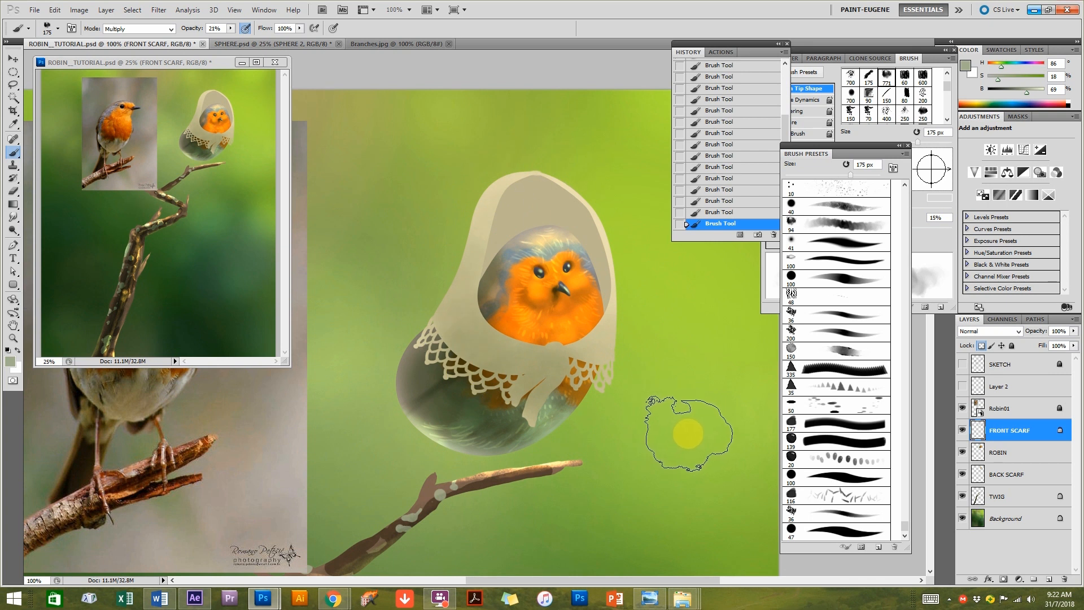
drag(537, 374, 458, 326)
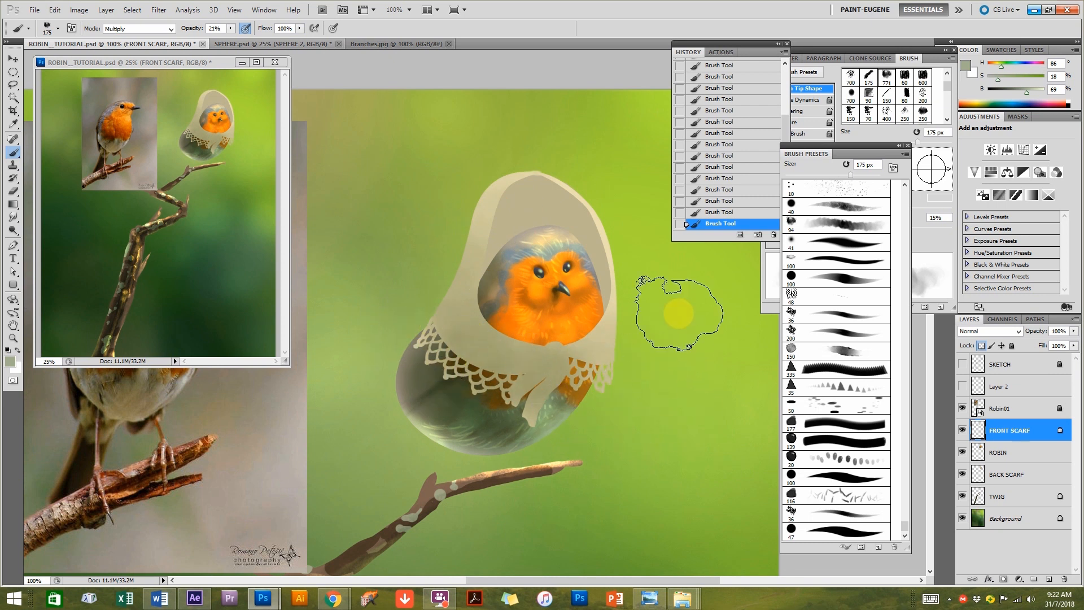
Begin shading the scarf knot with a fold shadow, using the soft 40 px preset reduced to 15 px.
click(843, 213)
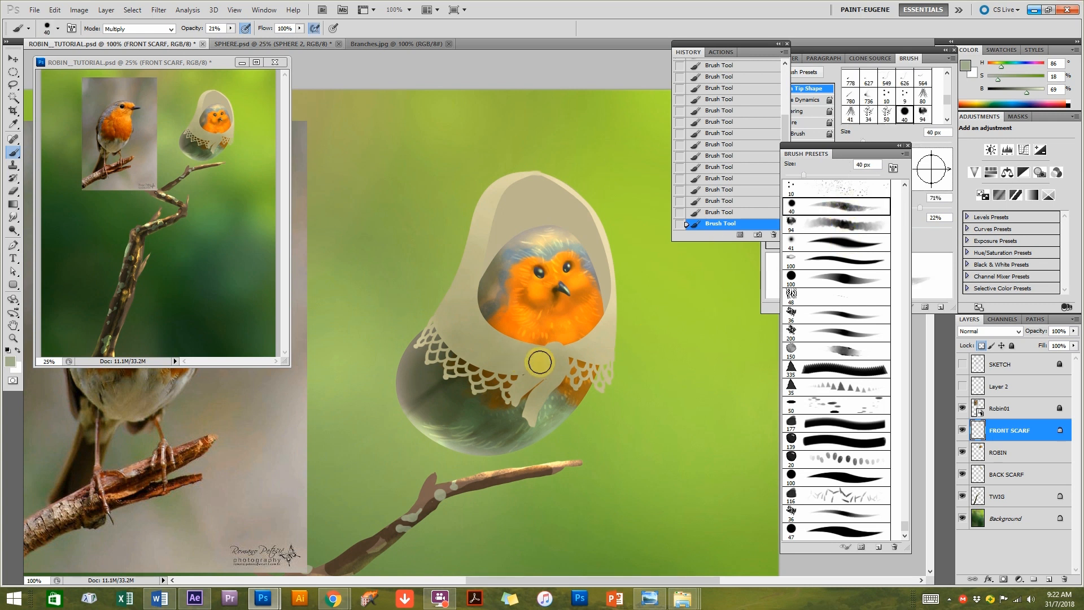
ctrl+click(553, 367)
key(bracketleft)
key(bracketleft)
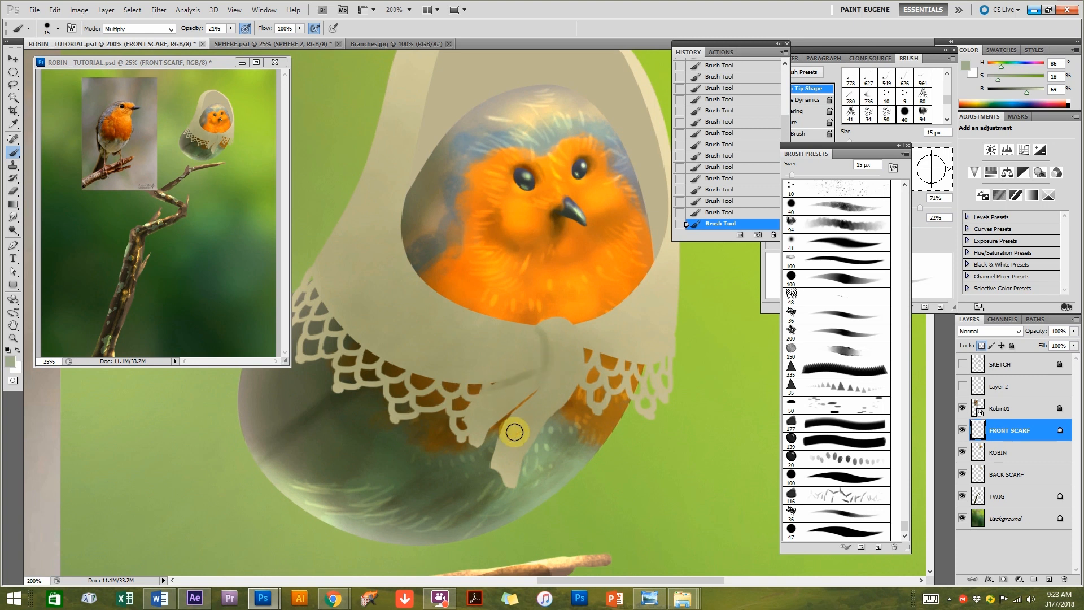
Examine the Scarf01 and Scarf02 reference photos in Windows Photo Viewer for the knot's folds, and return to the Photoshop painting.
click(659, 597)
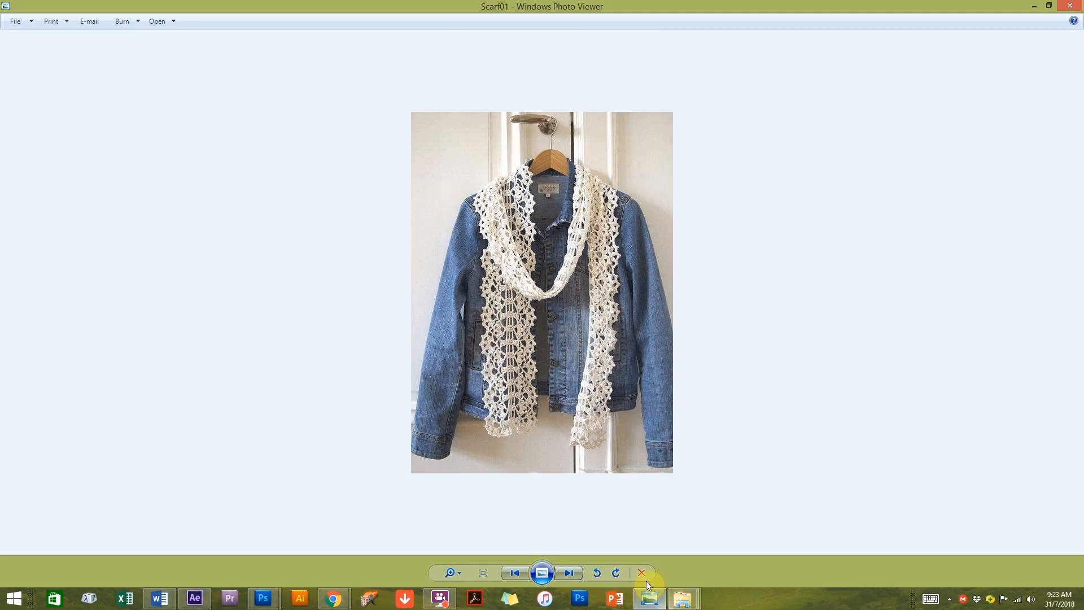
click(577, 572)
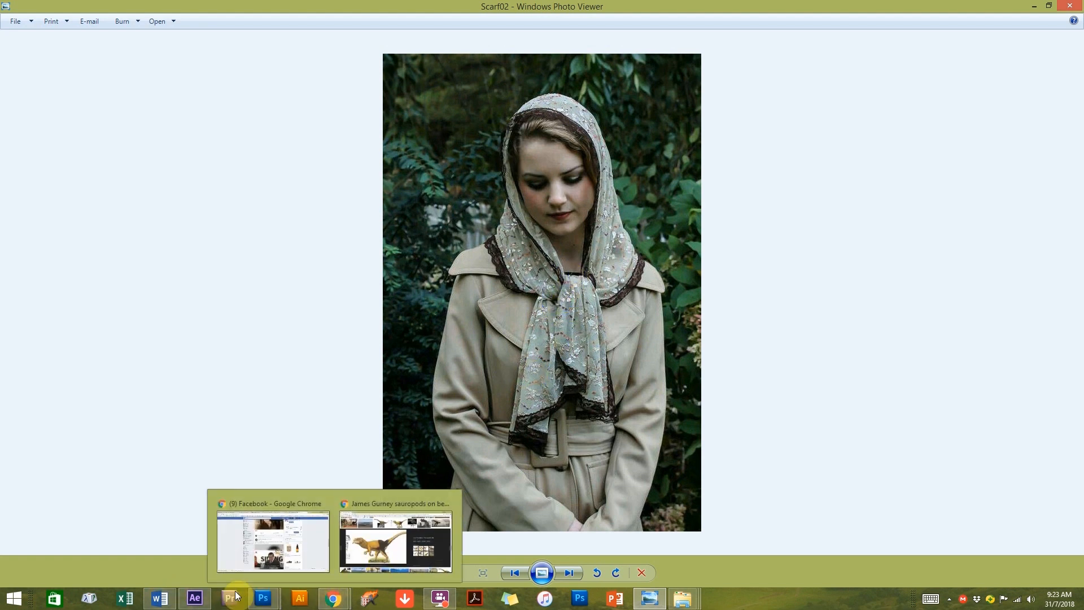
mouse_move(263, 598)
click(327, 543)
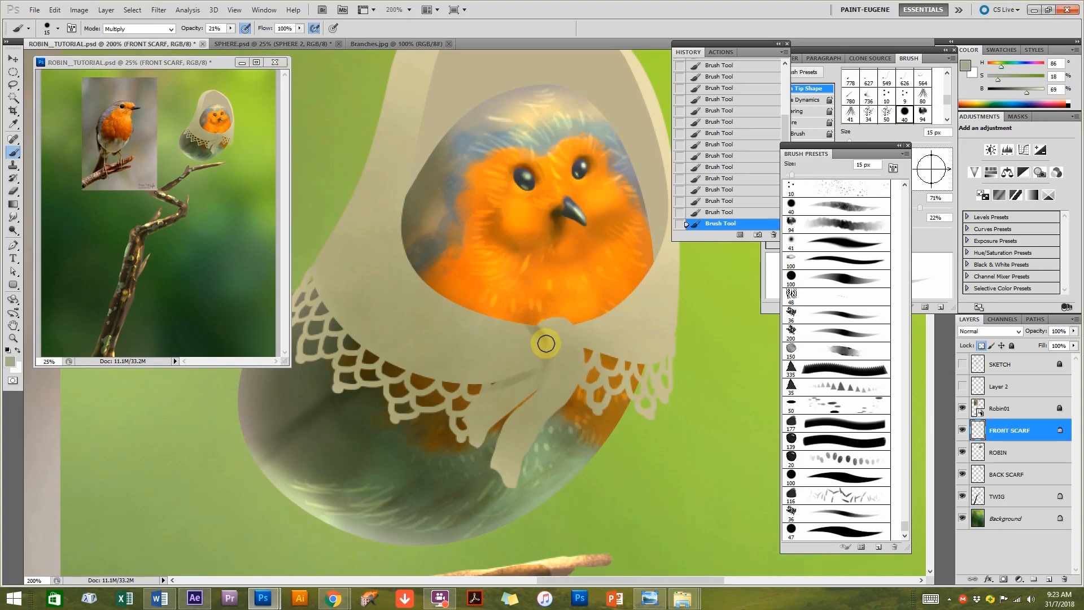
Paint fold shadows radiating from the knot across the scarf and down the tails with the 15 px Multiply brush.
mouse_move(516, 327)
mouse_down()
mouse_move(545, 350)
mouse_move(466, 340)
mouse_up()
right_click(471, 335)
click(479, 325)
drag(544, 356, 496, 363)
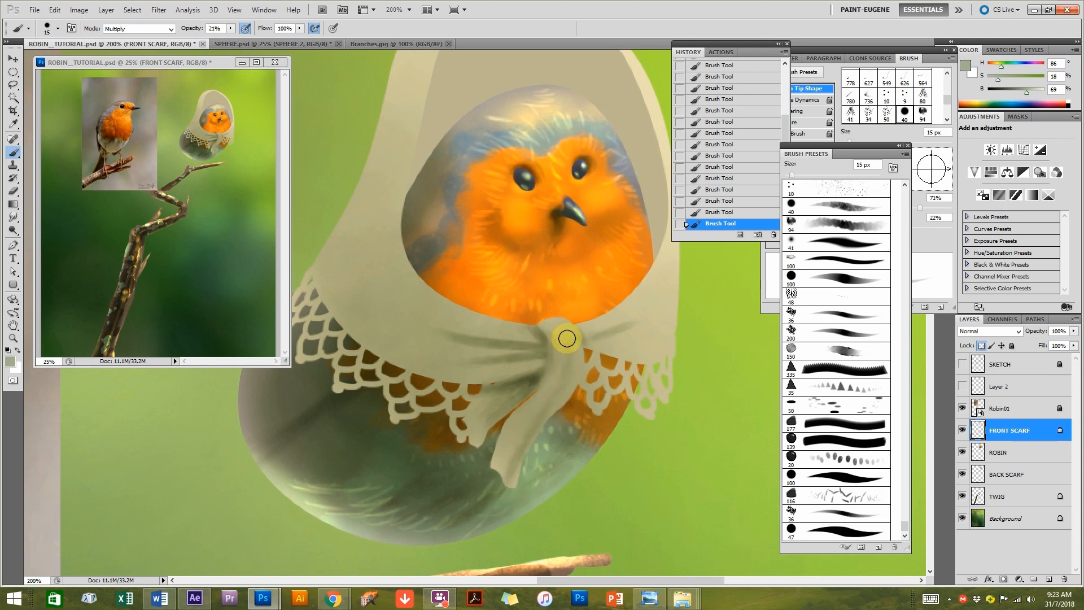
mouse_move(566, 343)
mouse_down()
mouse_move(563, 379)
mouse_move(558, 371)
mouse_up()
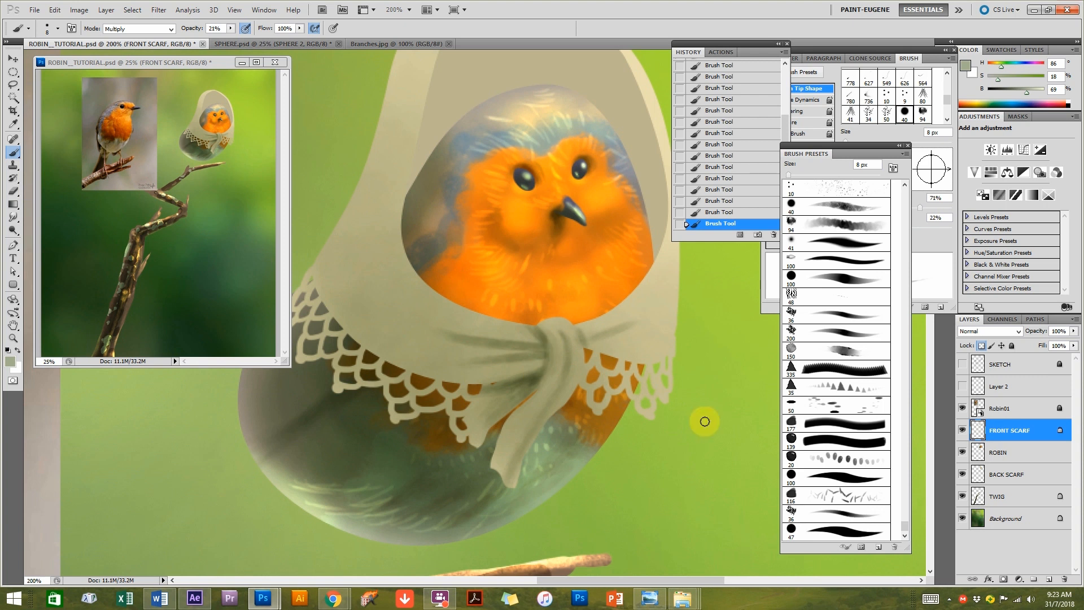
Select the hard 47 px brush preset and reduce it to 8 px for darkening the creases around the knot.
click(806, 533)
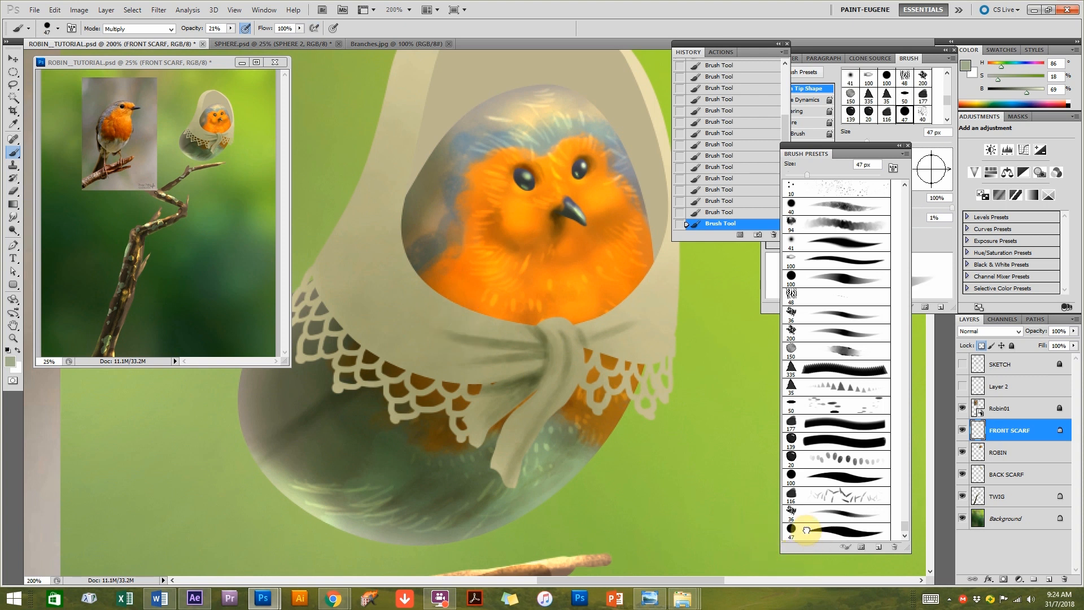
key(bracketleft)
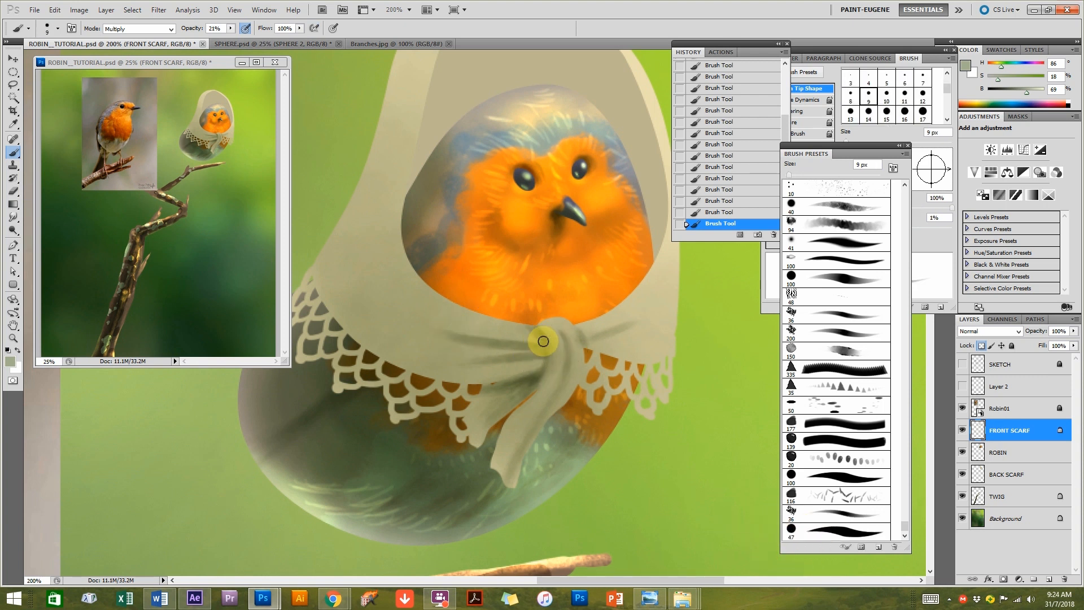
click(828, 534)
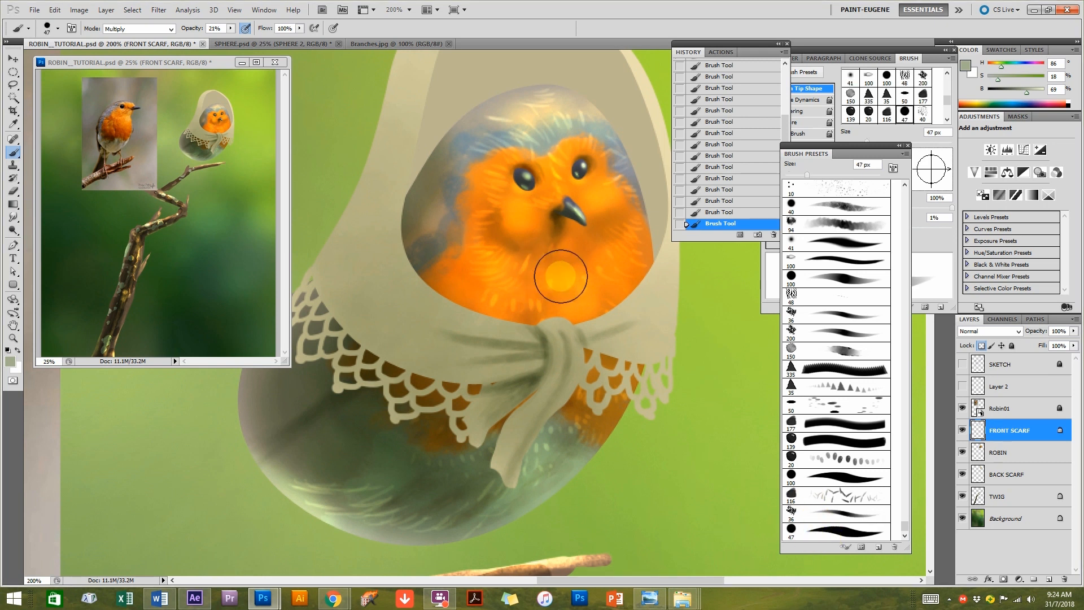
click(527, 337)
key(bracketleft)
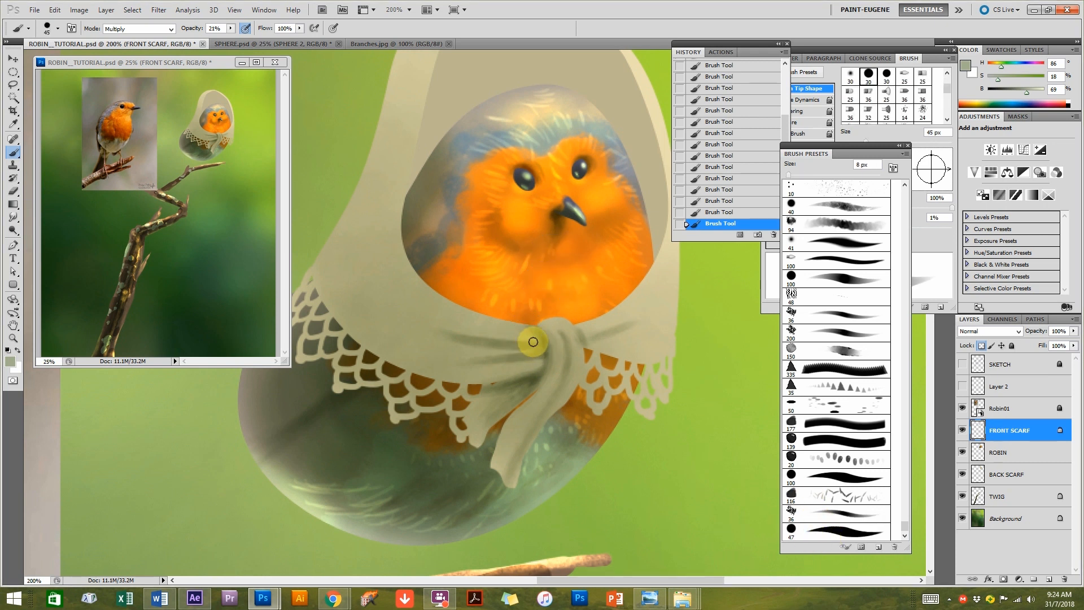
key(bracketleft)
key(bracketleft)
key(bracketleft)
key(bracketleft)
key(bracketleft)
key(bracketleft)
Shade the scarf beside the knot and tails with the soft 40 px brush preset.
mouse_move(547, 357)
mouse_down()
mouse_move(529, 388)
mouse_move(536, 416)
mouse_move(513, 410)
mouse_move(595, 366)
mouse_move(609, 369)
mouse_move(573, 330)
mouse_move(631, 371)
mouse_move(552, 353)
mouse_move(566, 360)
mouse_move(547, 431)
mouse_up()
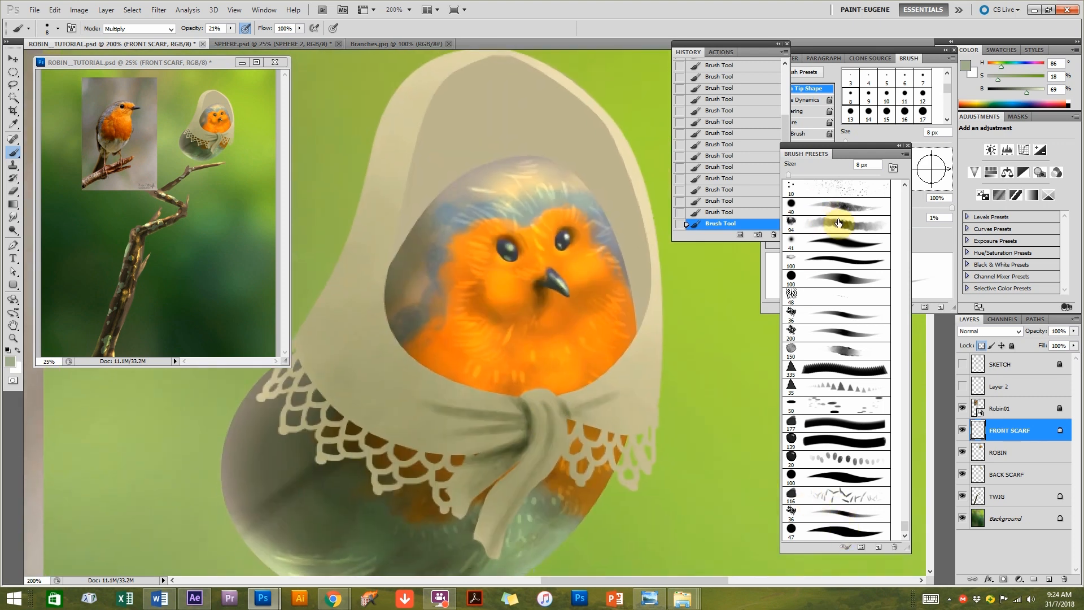
click(822, 207)
mouse_move(552, 439)
mouse_down()
mouse_move(478, 439)
mouse_move(510, 429)
mouse_move(468, 416)
mouse_move(596, 424)
mouse_up()
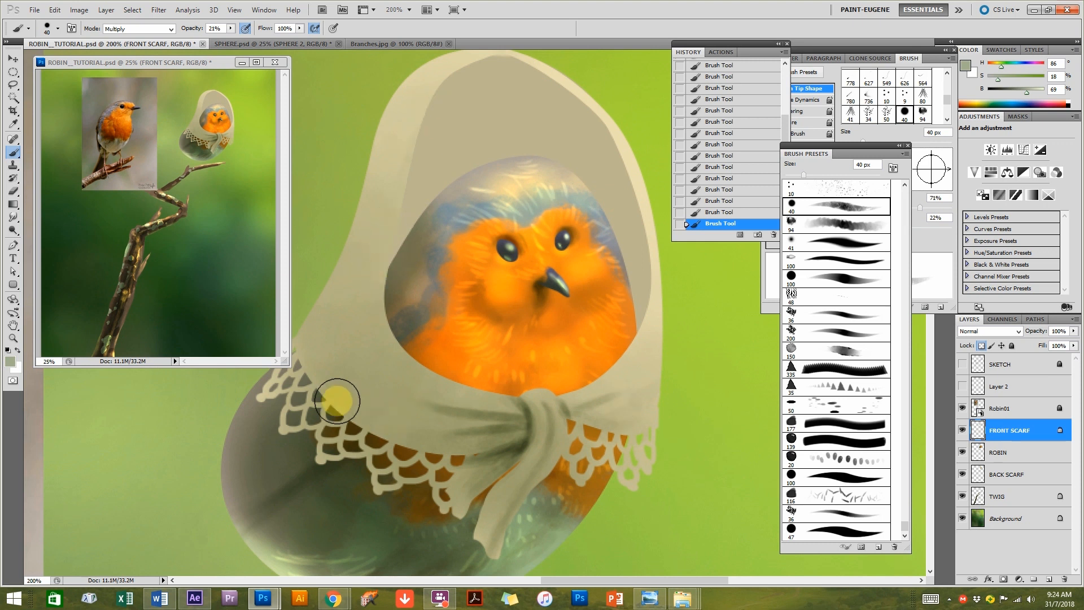
Set the brush to Color Dodge with a warm yellow (H 50, S 52, B 85) and paint highlights along the scarf's face opening.
key(ctrl+minus)
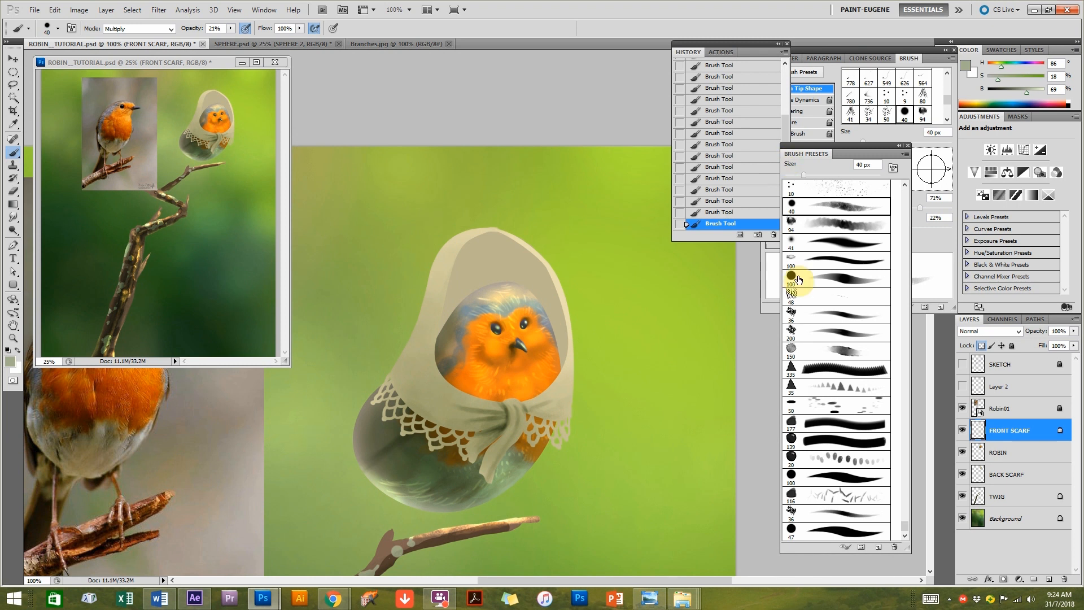
click(129, 29)
click(131, 156)
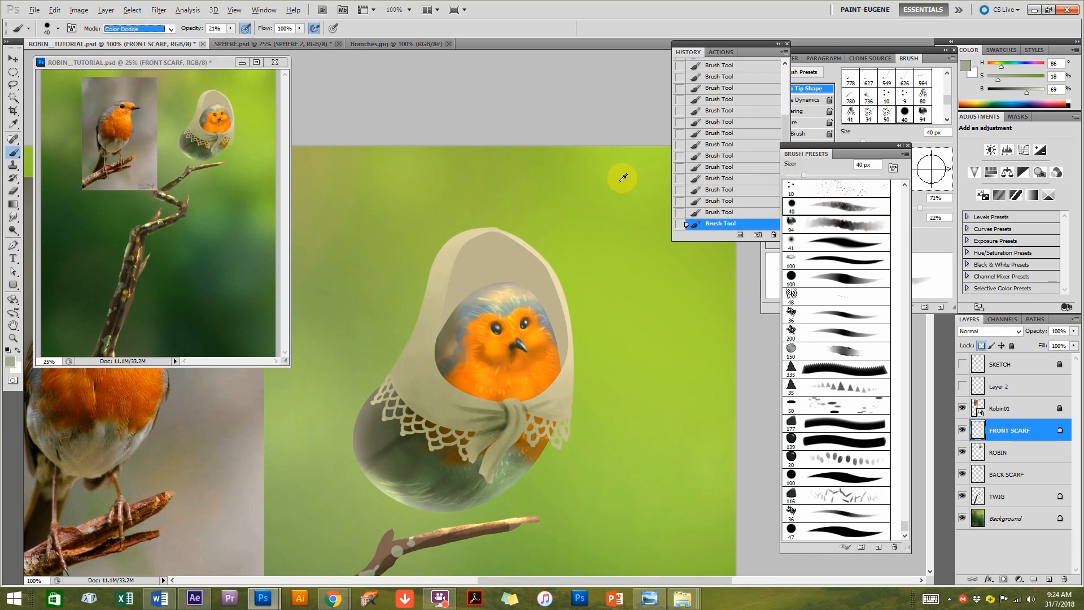
alt+click(653, 176)
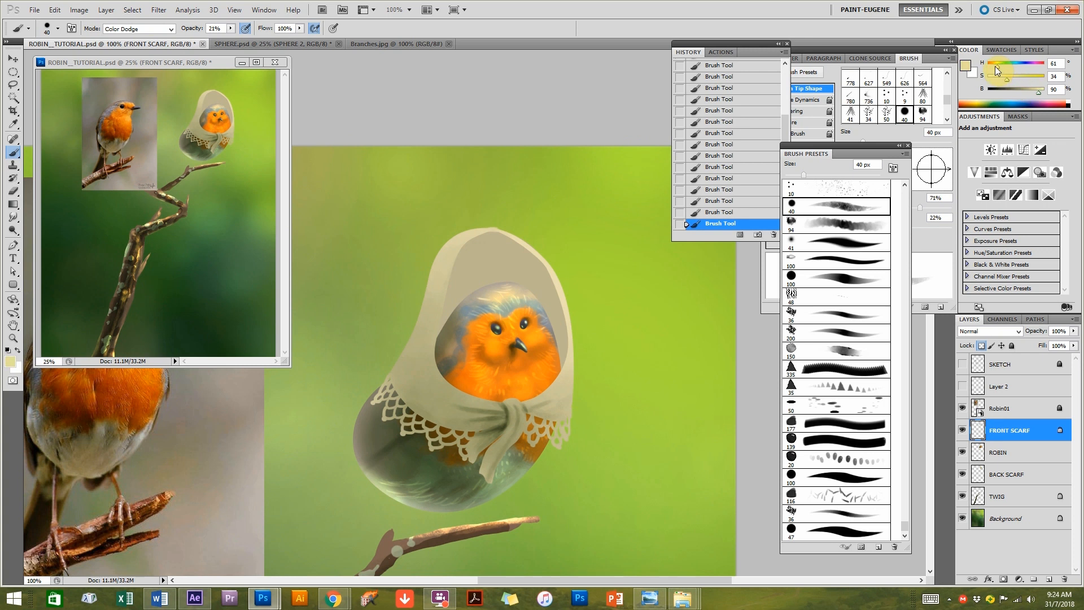
drag(1011, 78, 1034, 90)
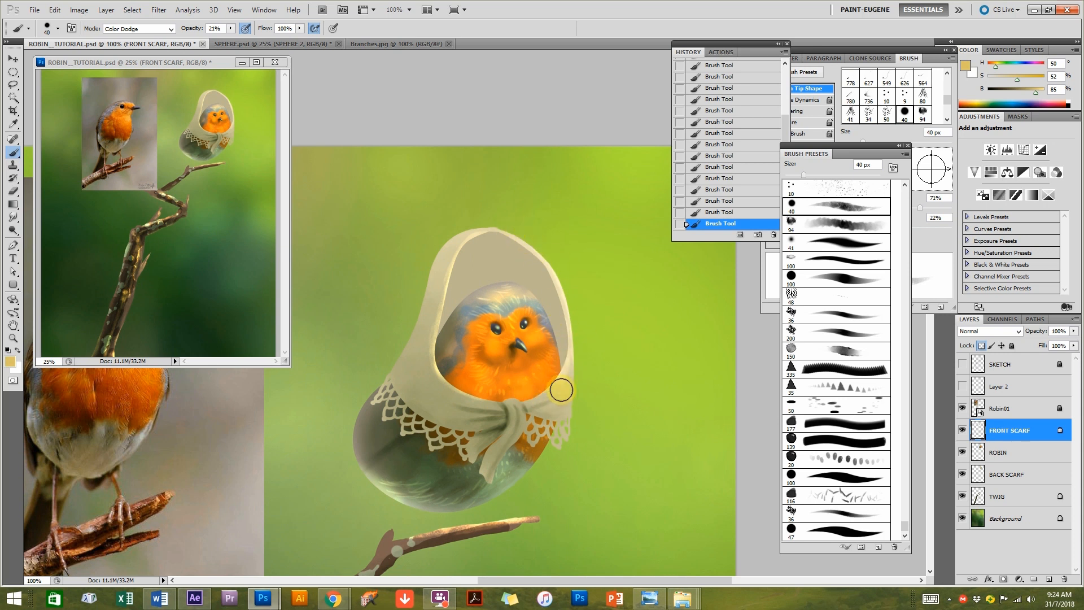
click(551, 416)
Reduce the soft brush to 20 px and paint Color Dodge highlights on the knot and the folds radiating from it.
key(bracketleft)
key(bracketleft)
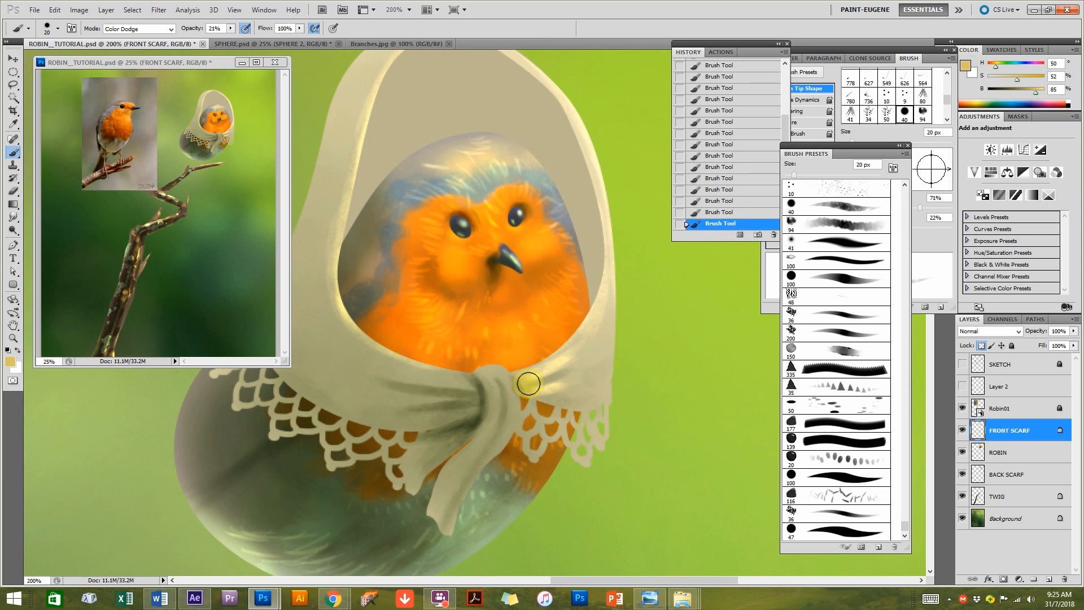
drag(475, 389, 385, 373)
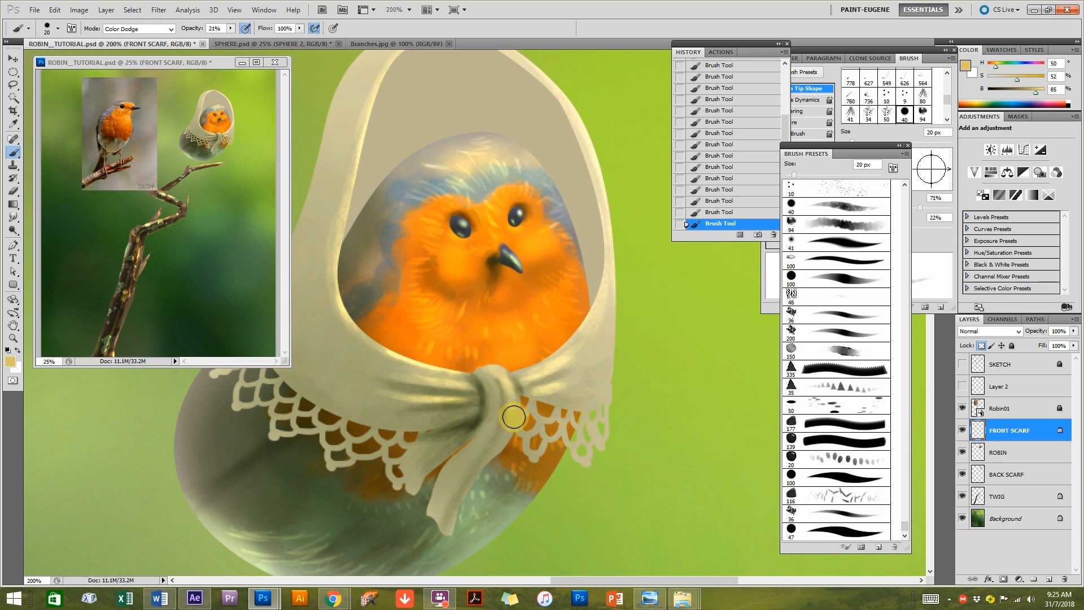
mouse_move(490, 389)
mouse_down()
mouse_move(484, 435)
mouse_move(479, 378)
mouse_move(506, 382)
mouse_move(473, 451)
mouse_up()
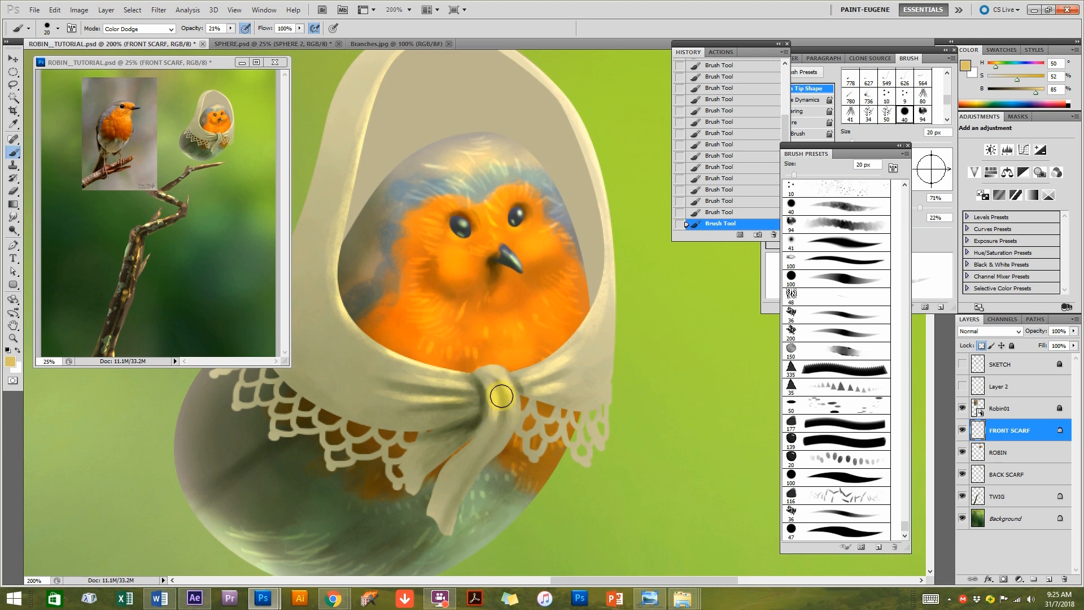
drag(515, 404, 492, 392)
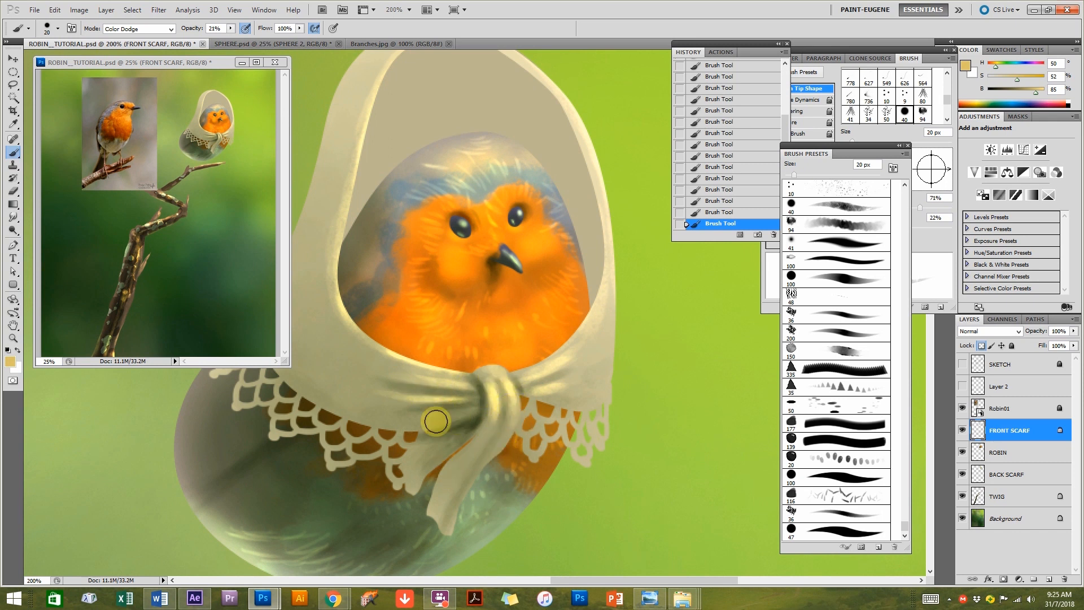
mouse_move(379, 423)
mouse_down()
mouse_move(520, 378)
mouse_move(477, 399)
mouse_up()
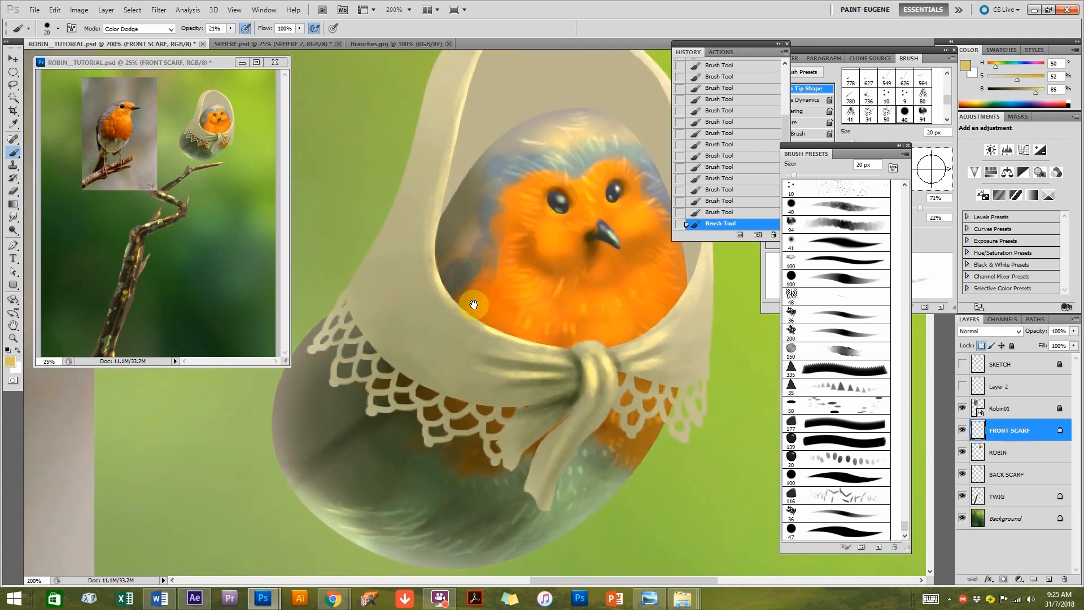
Select the textured 94 px brush preset and brighten the broad area of the scarf beside the face opening.
click(837, 223)
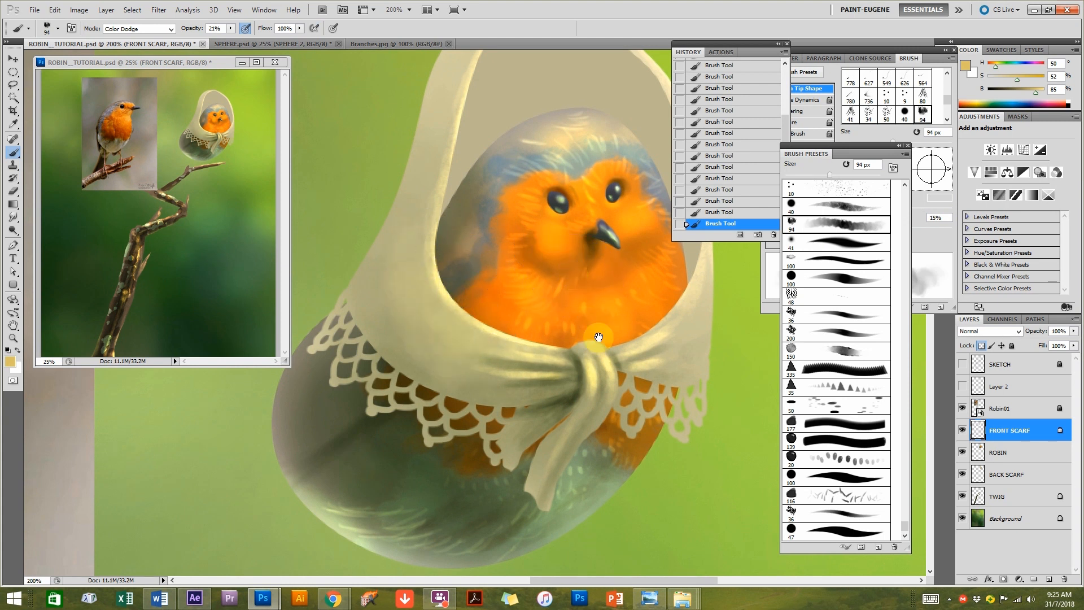
drag(588, 314, 508, 346)
mouse_move(427, 340)
mouse_down()
mouse_move(614, 349)
mouse_move(624, 388)
mouse_up()
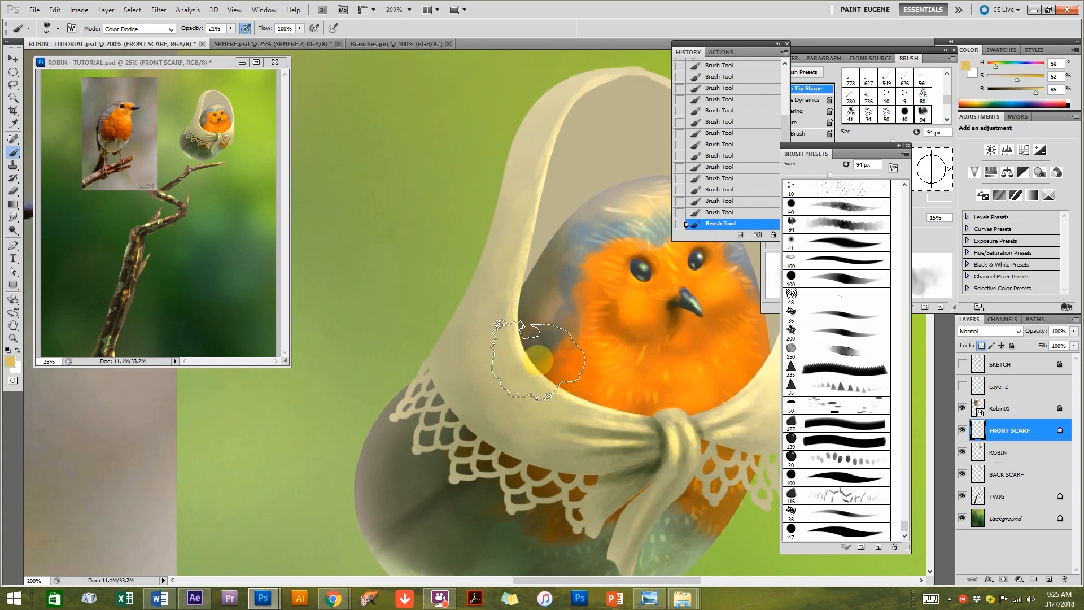
Sample the background green, reduce the textured brush to 20 px, and paint reflected light along the scarf's outer left edge.
key(bracketleft)
key(bracketleft)
key(bracketleft)
key(bracketleft)
key(bracketleft)
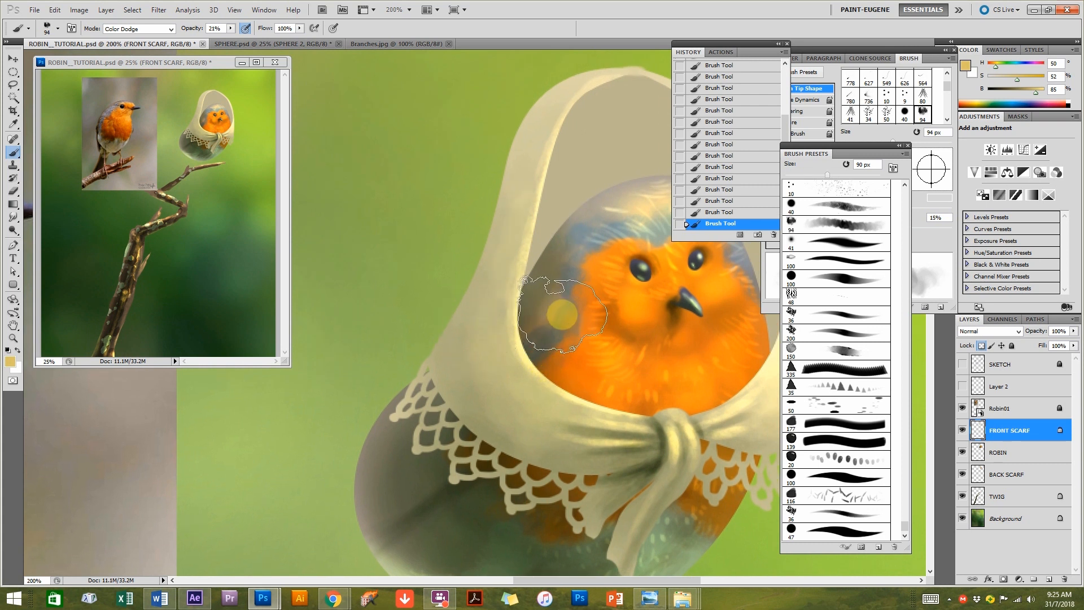
alt+click(378, 254)
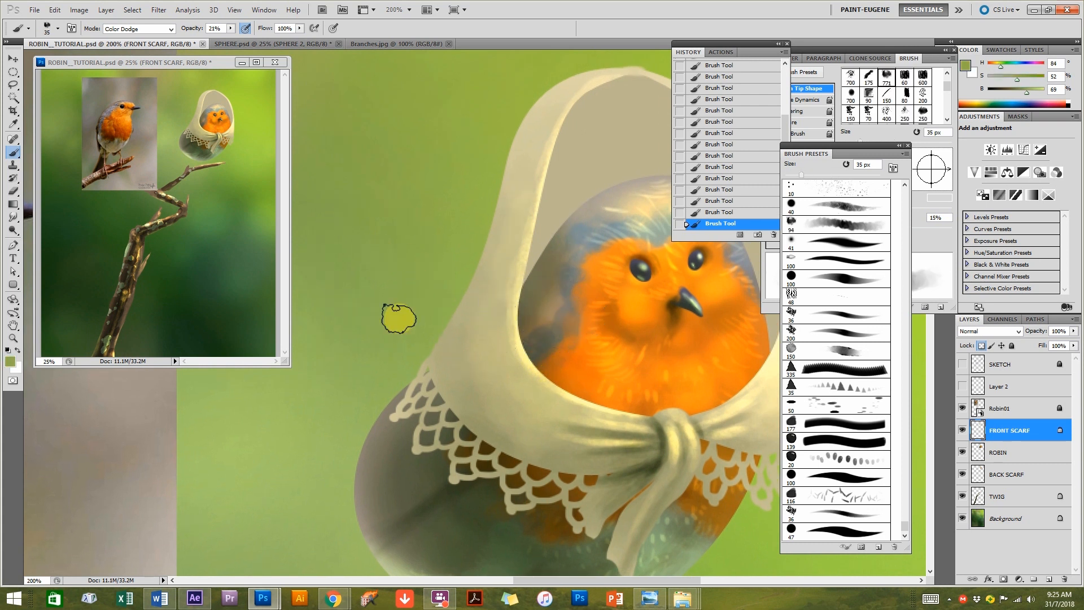
key(bracketleft)
key(bracketleft)
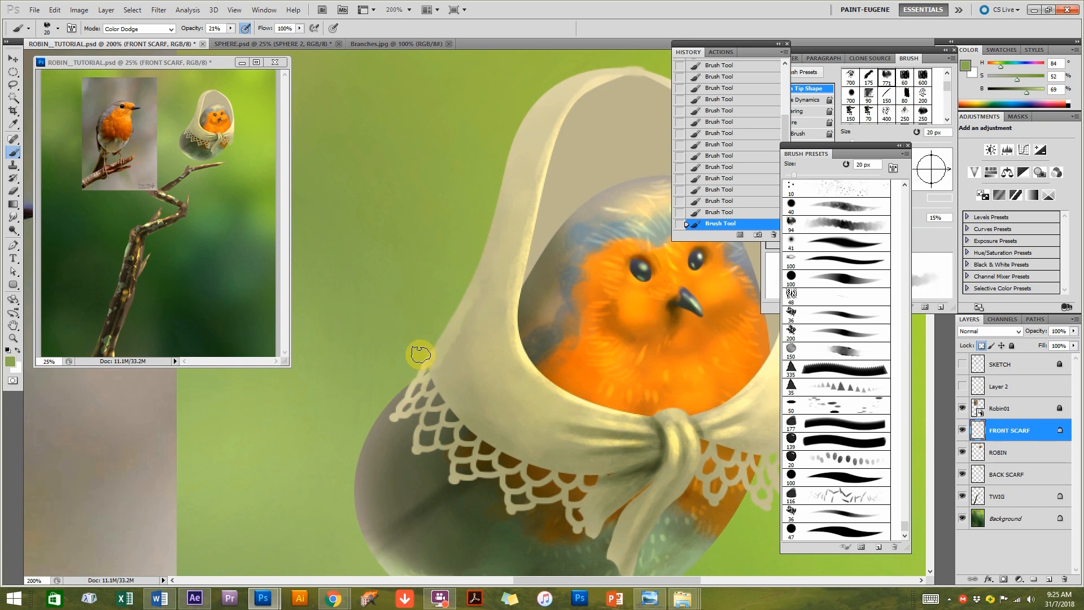
drag(479, 235, 485, 185)
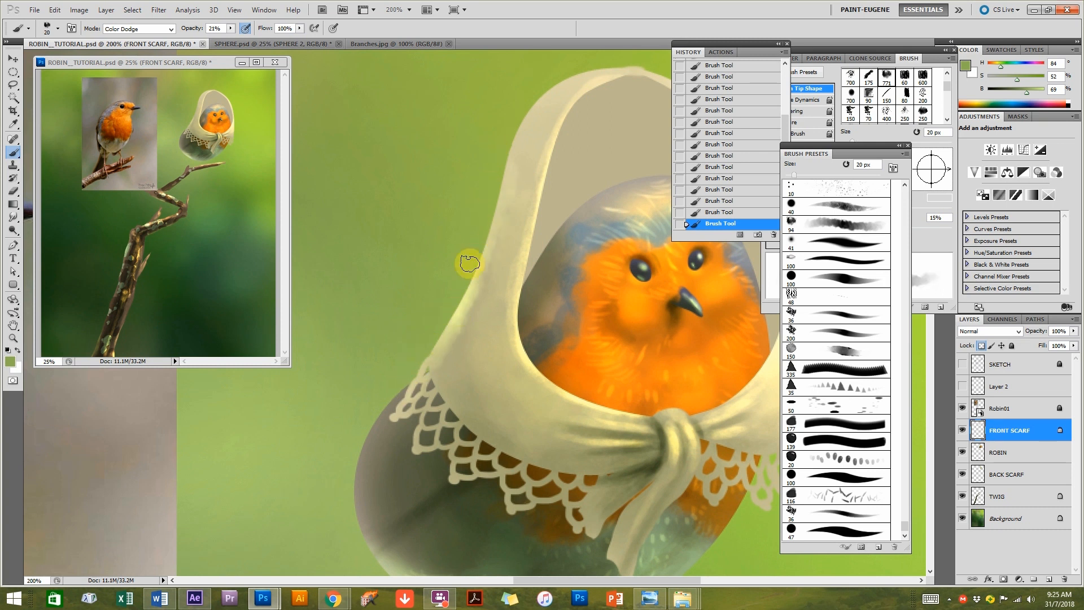
mouse_move(584, 378)
mouse_down()
mouse_move(385, 307)
mouse_move(443, 306)
mouse_up()
Select the hard 47 px brush preset, reduce it to 8 px, and highlight the scarf's lower edge above the lace.
click(845, 531)
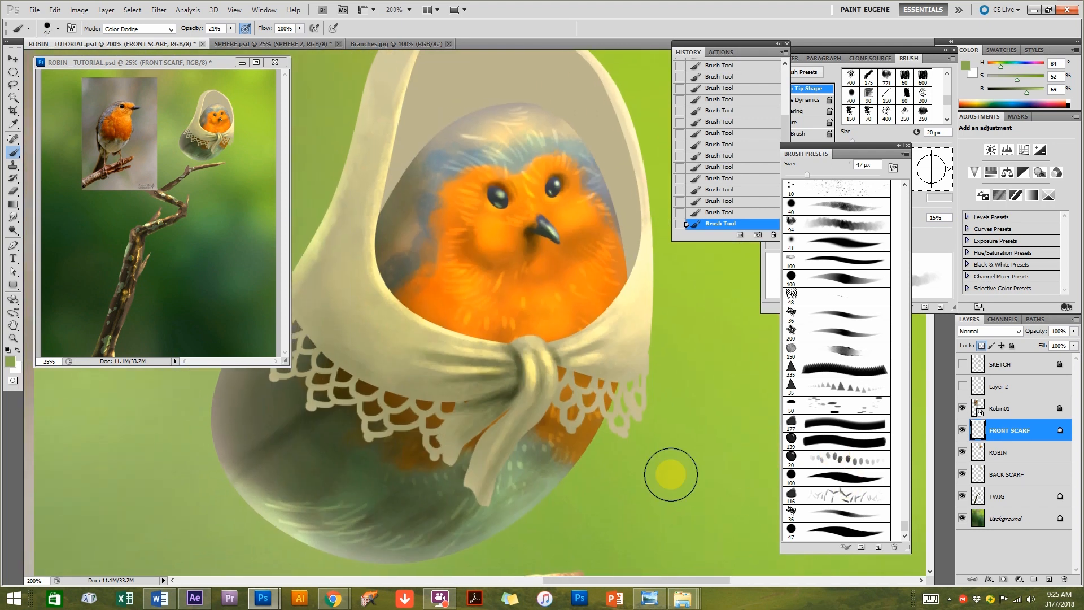
key(bracketleft)
key(bracketleft)
key(bracketleft)
key(bracketleft)
key(bracketleft)
key(bracketleft)
key(bracketleft)
key(bracketleft)
key(bracketleft)
ctrl+click(377, 425)
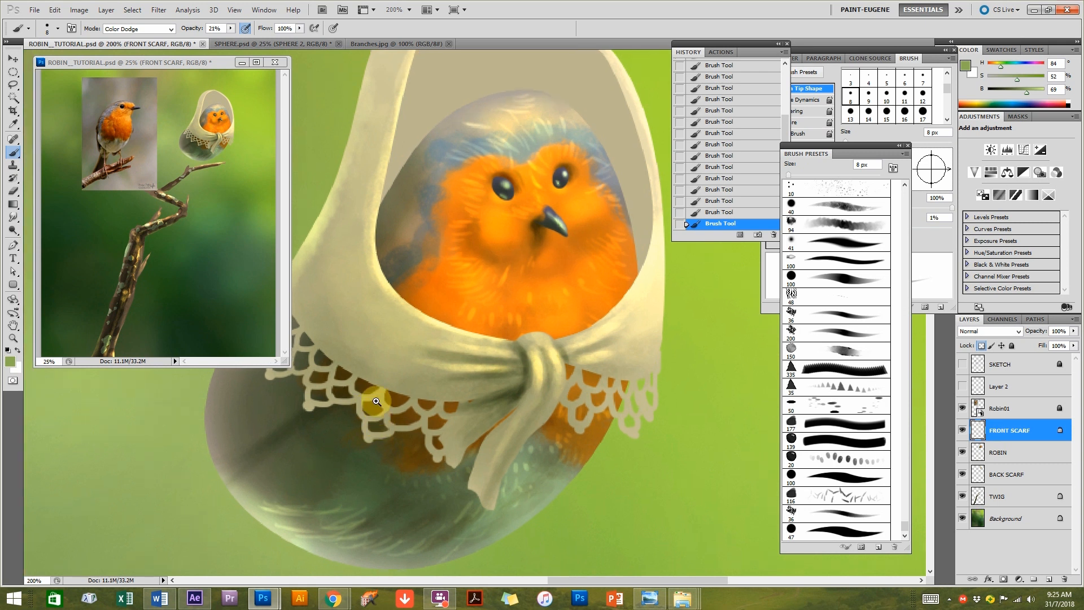
drag(425, 407, 469, 408)
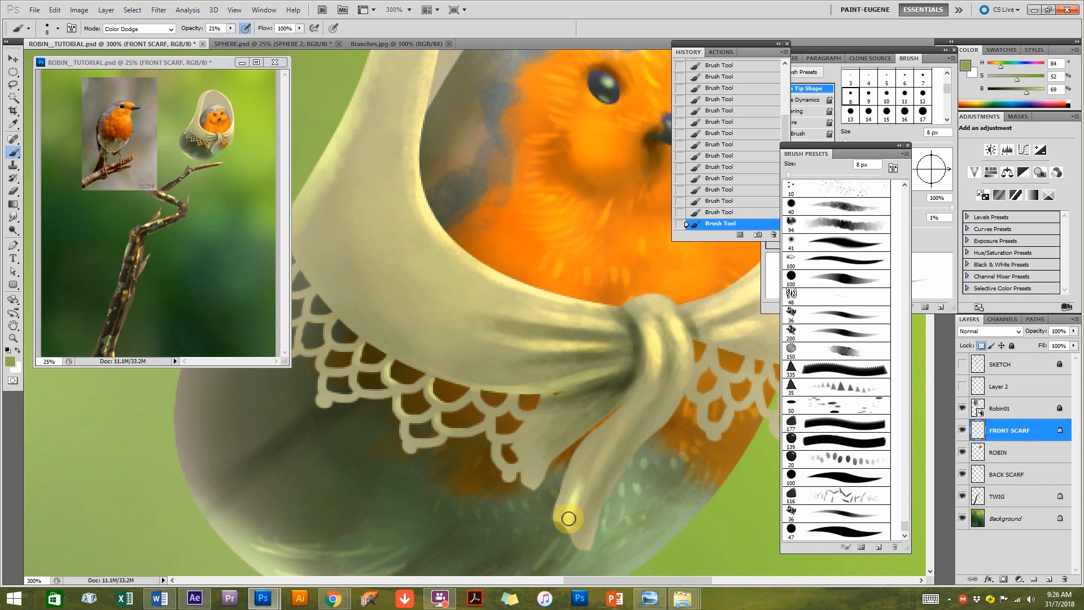
Highlight the edges of the hanging scarf tails with the 8 px Color Dodge brush.
mouse_move(617, 476)
mouse_down()
mouse_move(576, 367)
mouse_move(545, 432)
mouse_up()
click(729, 191)
drag(572, 384, 551, 444)
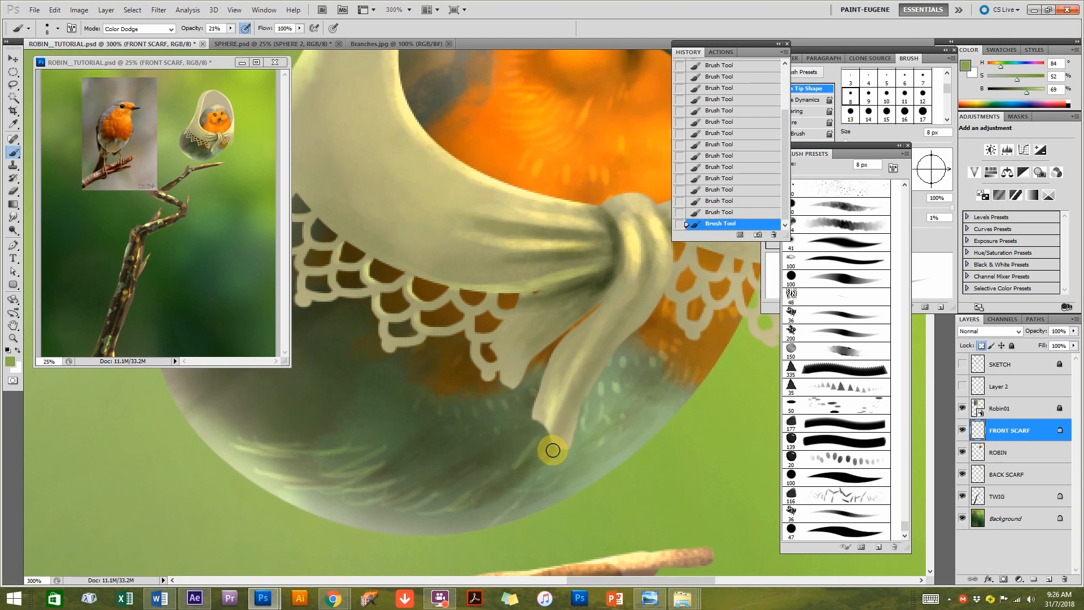
scroll(610, 378, up, 2)
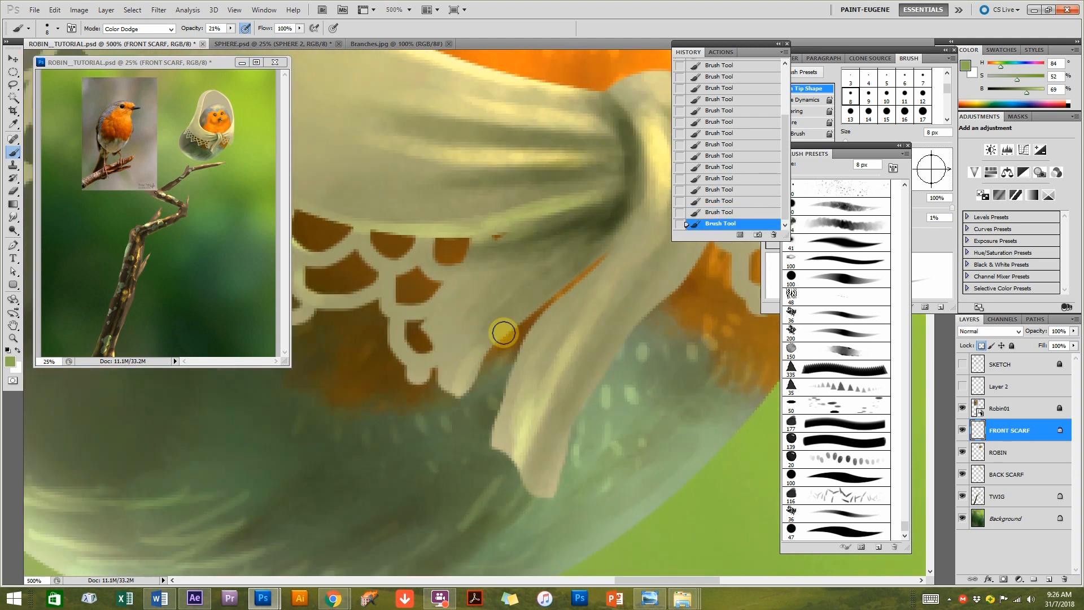
scroll(560, 331, down, 2)
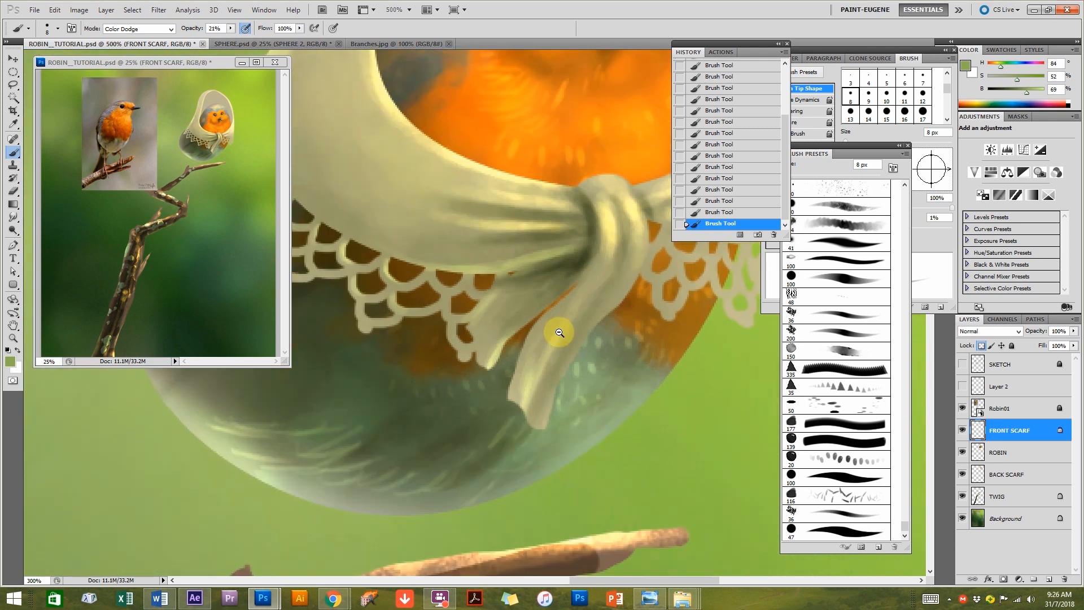
scroll(560, 330, down, 2)
drag(632, 370, 576, 375)
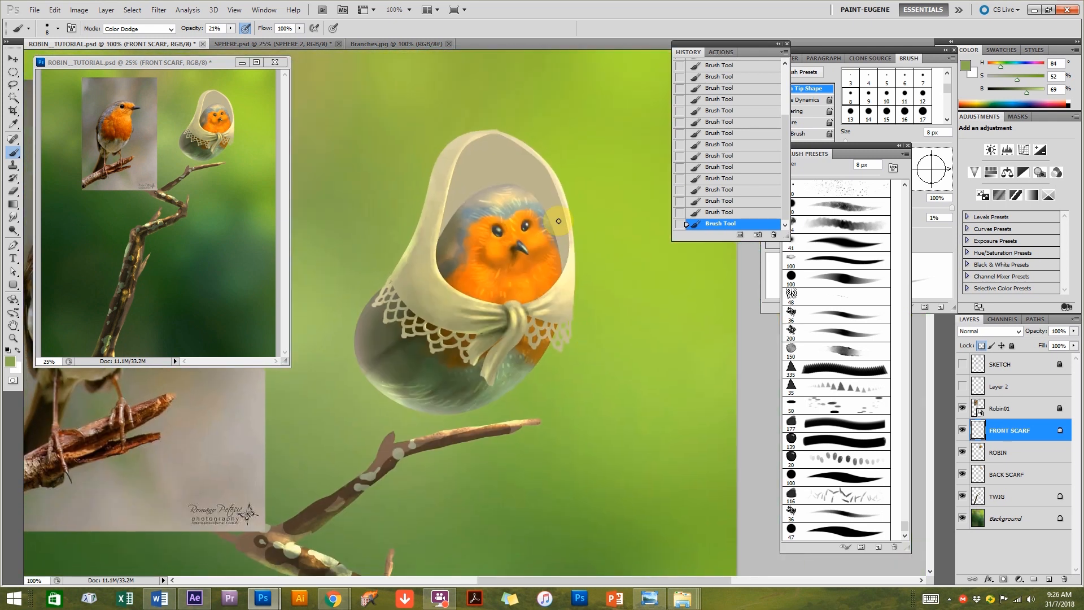
On the BACK SCARF layer, sample a muted brown and shade the inside of the hood with the soft 70 px Multiply brush.
click(1002, 479)
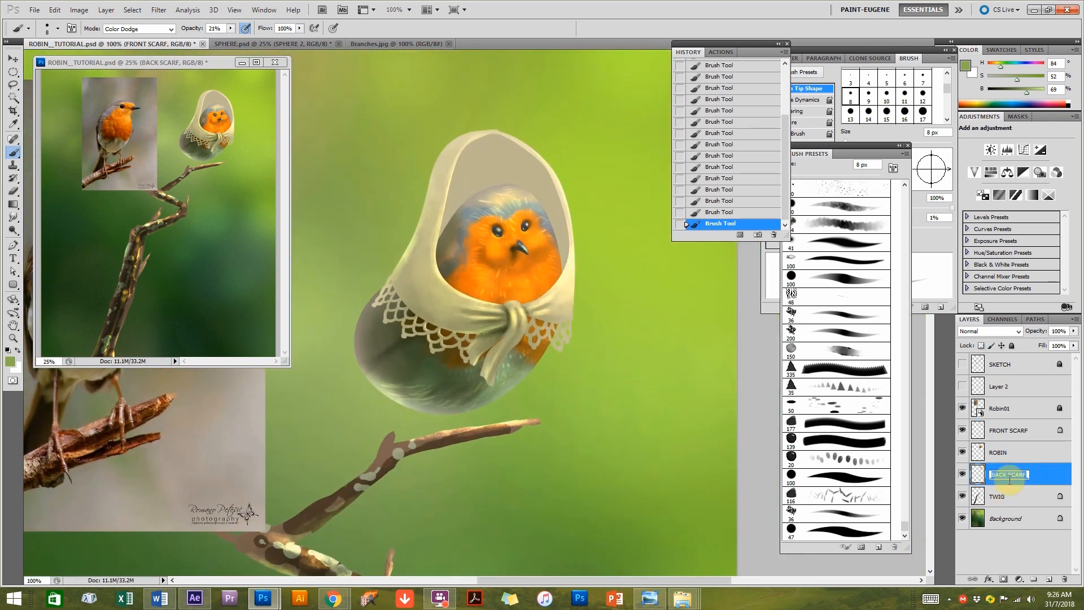
click(833, 222)
click(839, 203)
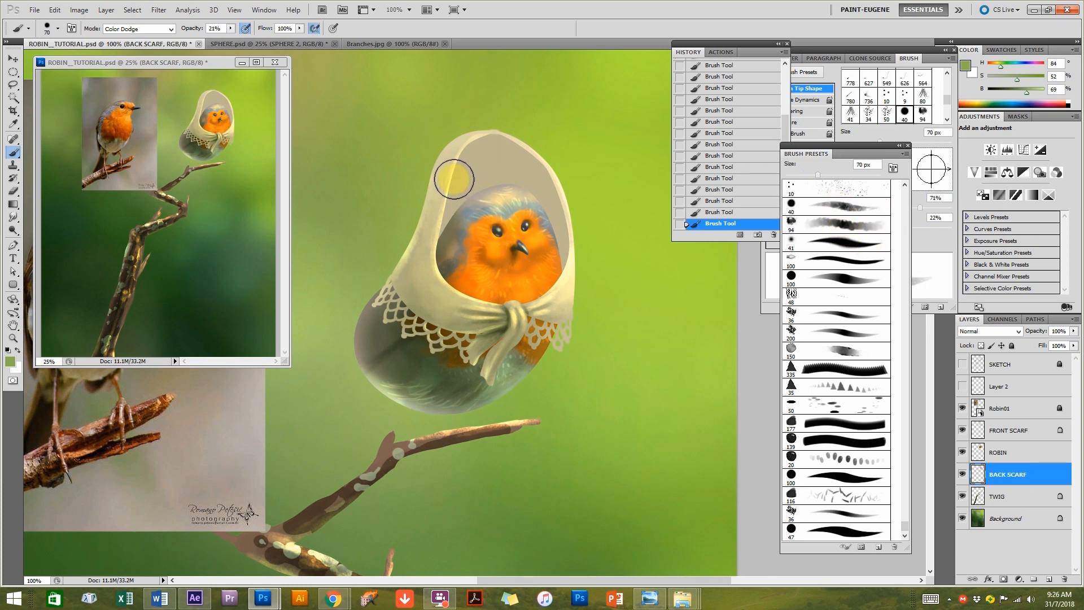
alt+click(479, 164)
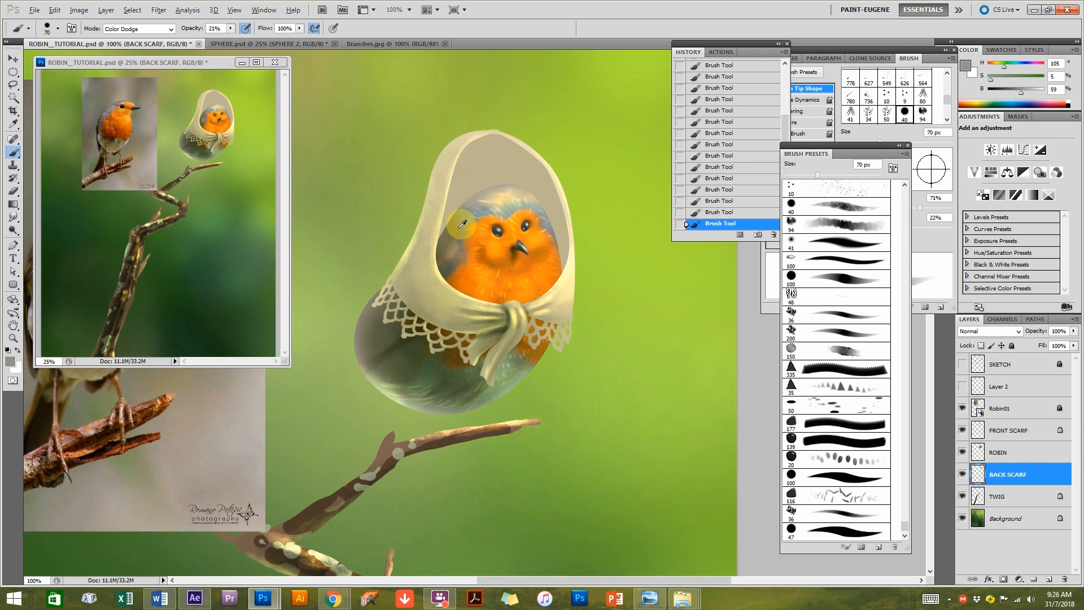
click(138, 28)
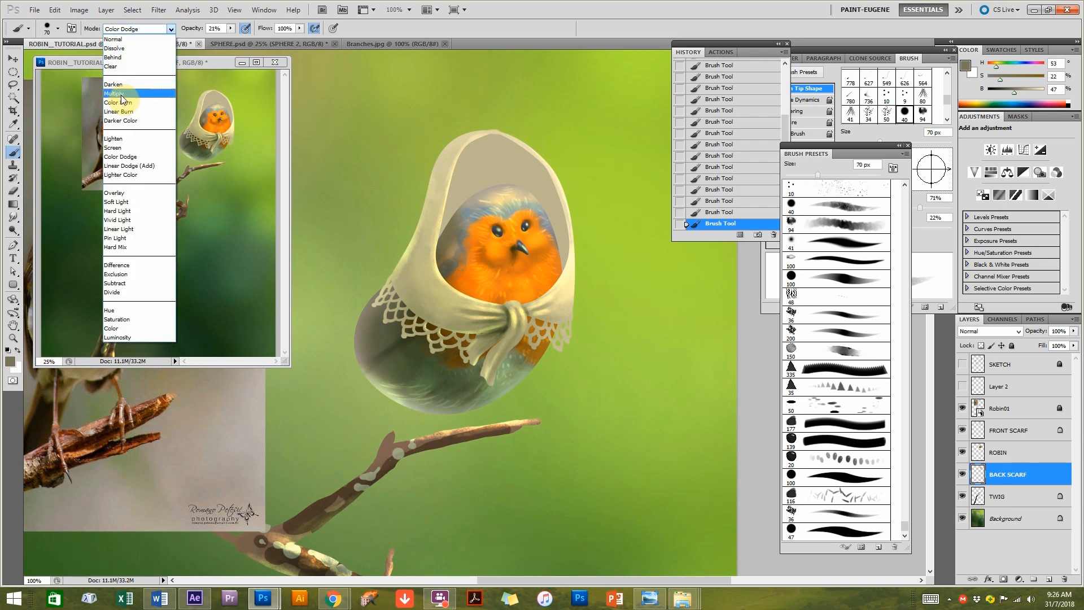
click(130, 84)
mouse_move(472, 211)
mouse_down()
mouse_move(461, 187)
mouse_move(471, 184)
mouse_move(475, 233)
mouse_up()
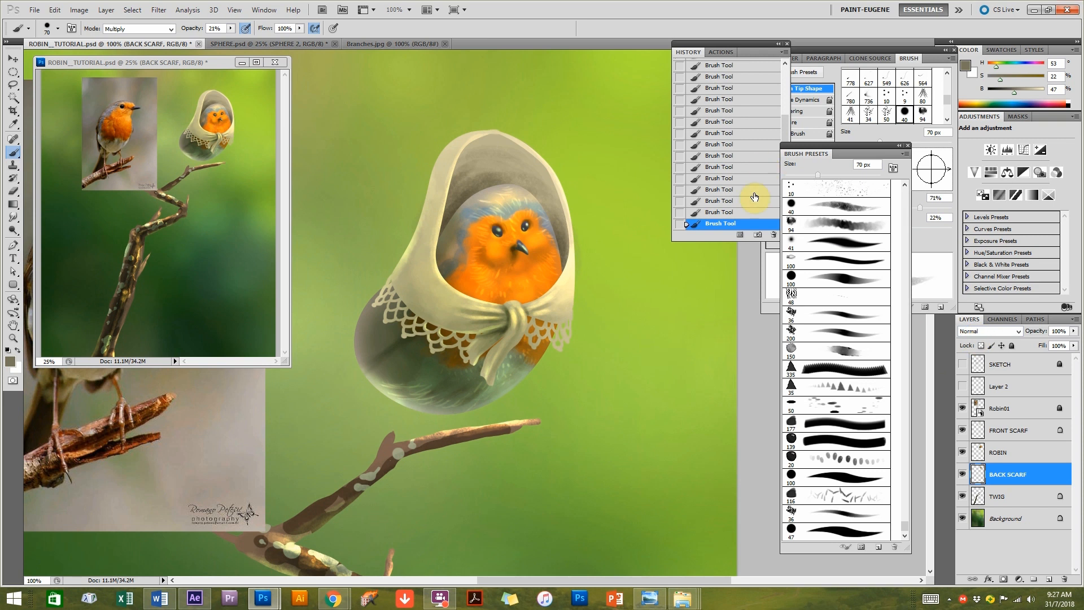
Undo the last four shading strokes and repaint the shadow down the hood's inner right side.
key(ctrl+alt+z)
key(ctrl+alt+z)
key(ctrl+alt+z)
key(ctrl+alt+z)
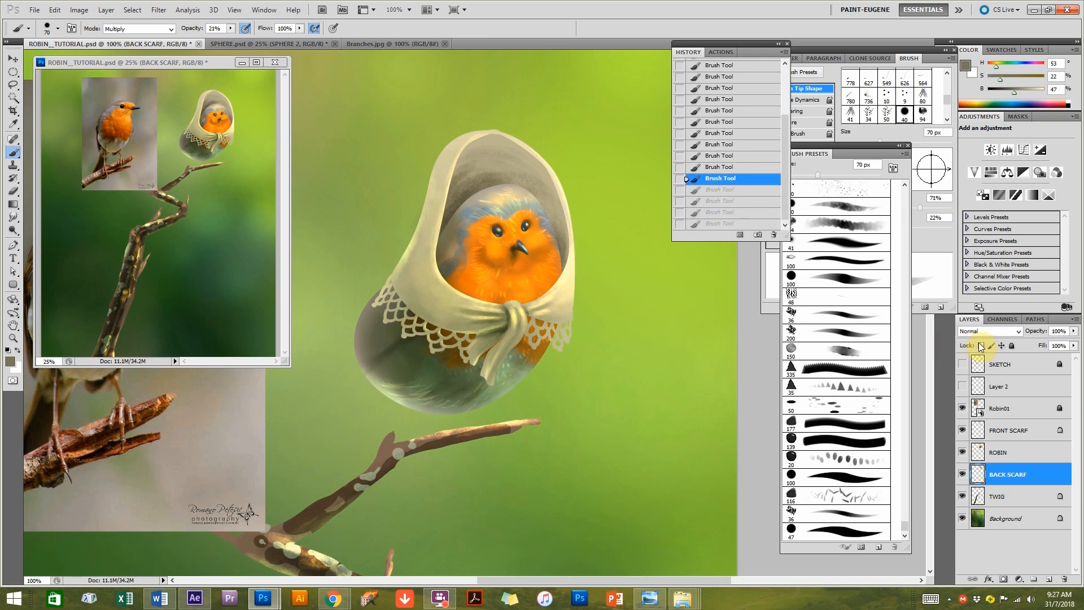
mouse_move(557, 282)
mouse_down()
mouse_move(546, 254)
mouse_move(551, 282)
mouse_up()
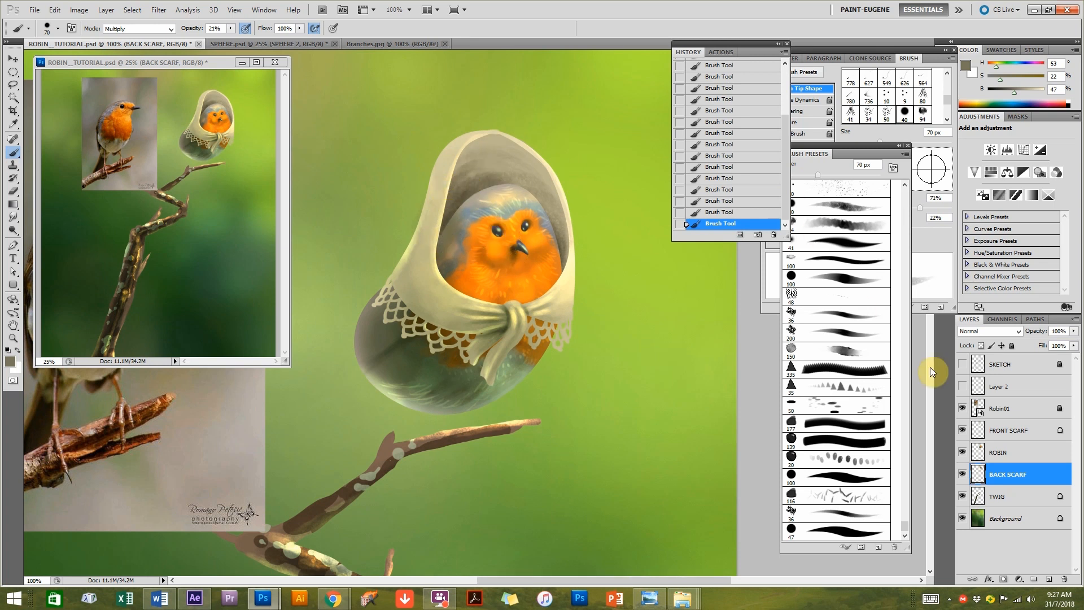
Lock the BACK SCARF layer's transparent pixels and paint Color Dodge highlights inside the hood, stepping back and redoing its right side.
click(981, 345)
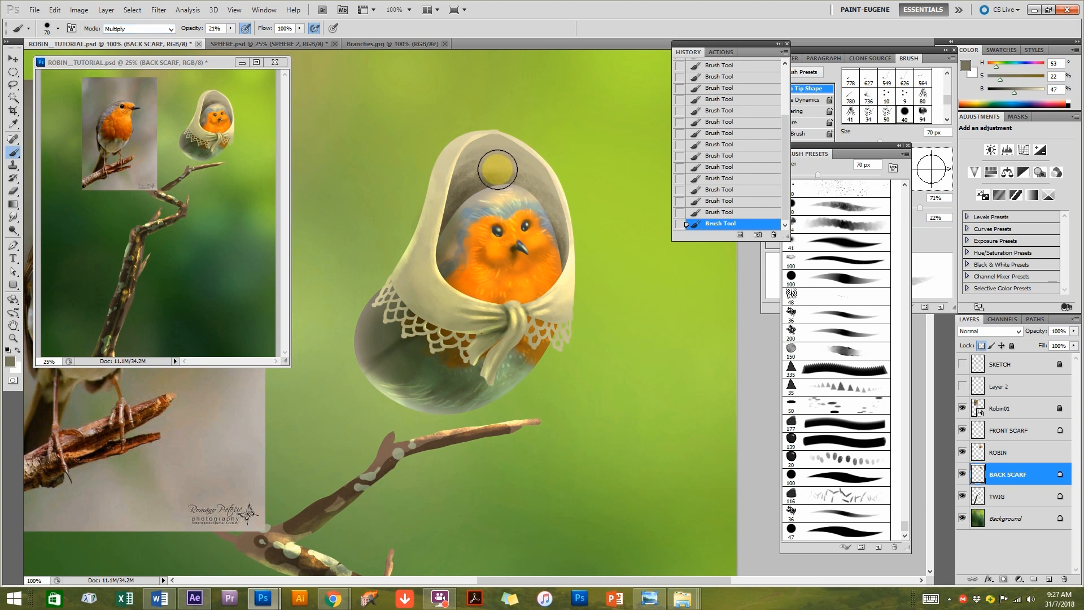
click(128, 32)
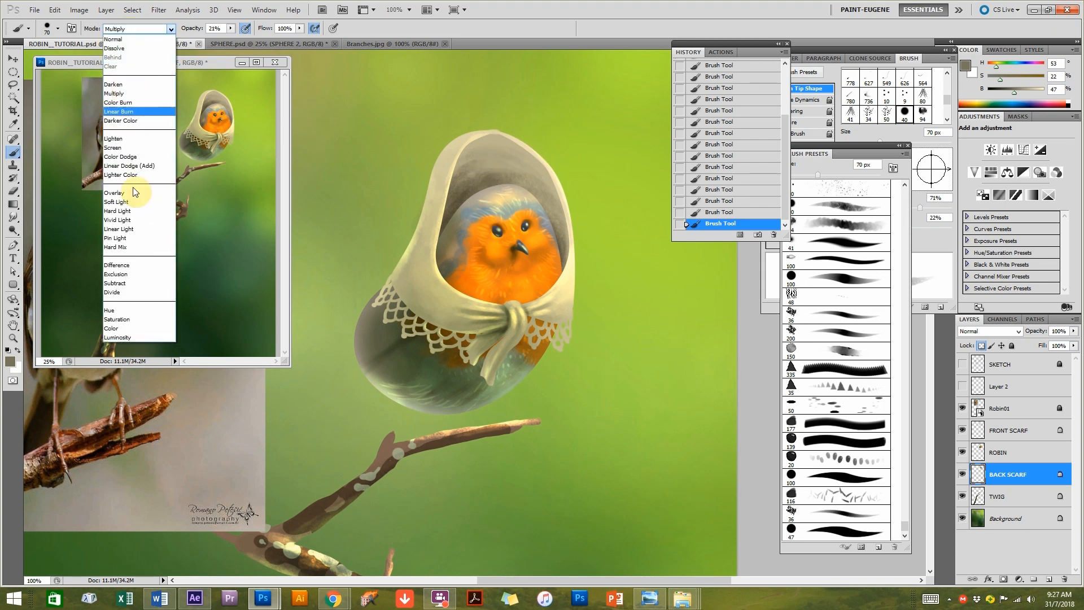
click(143, 158)
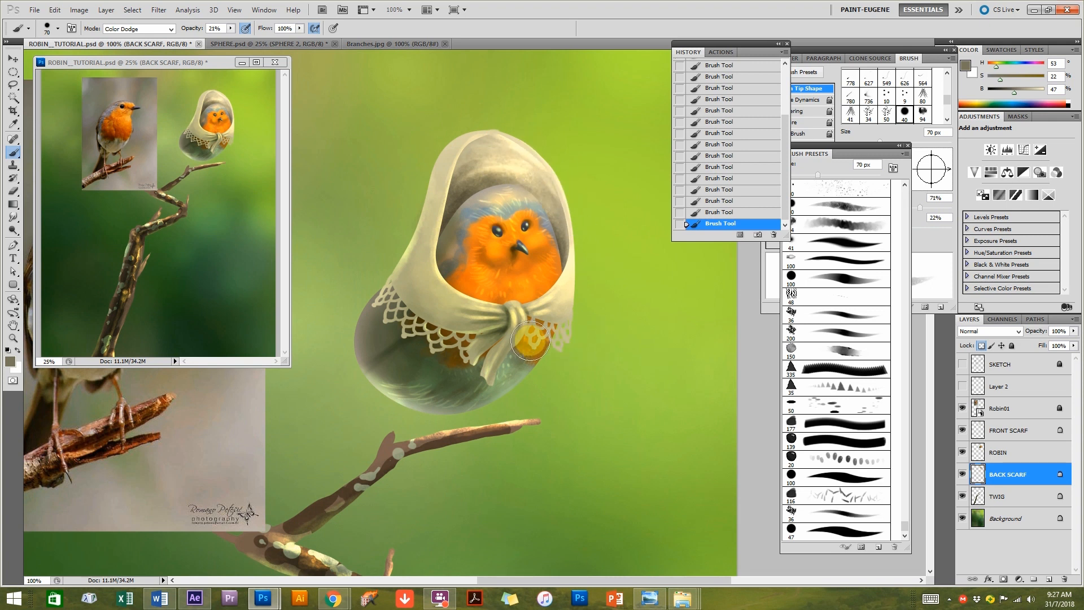
click(720, 134)
click(732, 101)
mouse_move(551, 150)
mouse_down()
mouse_move(531, 177)
mouse_move(501, 156)
mouse_move(554, 244)
mouse_up()
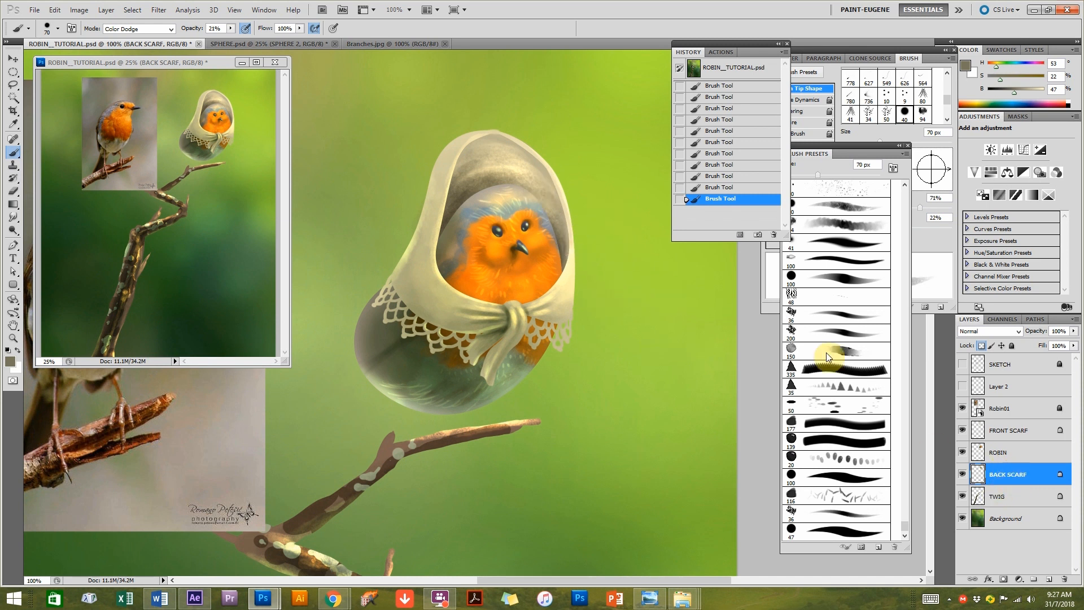
Switch the 70 px brush to Multiply and deepen the hood's inner shadow around the robin's head.
click(170, 29)
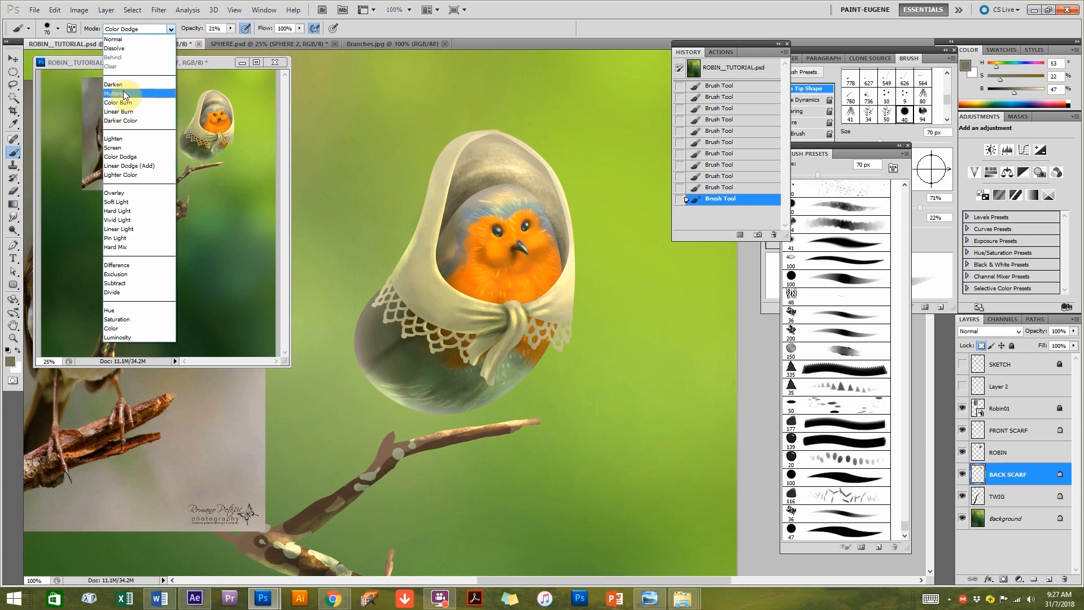
click(123, 93)
mouse_move(529, 192)
mouse_down()
mouse_move(531, 221)
mouse_move(513, 197)
mouse_up()
mouse_move(511, 197)
mouse_down()
mouse_move(469, 208)
mouse_move(536, 216)
mouse_move(469, 198)
mouse_up()
mouse_move(532, 227)
mouse_down()
mouse_move(460, 188)
mouse_move(476, 174)
mouse_move(525, 187)
mouse_move(450, 204)
mouse_move(464, 225)
mouse_up()
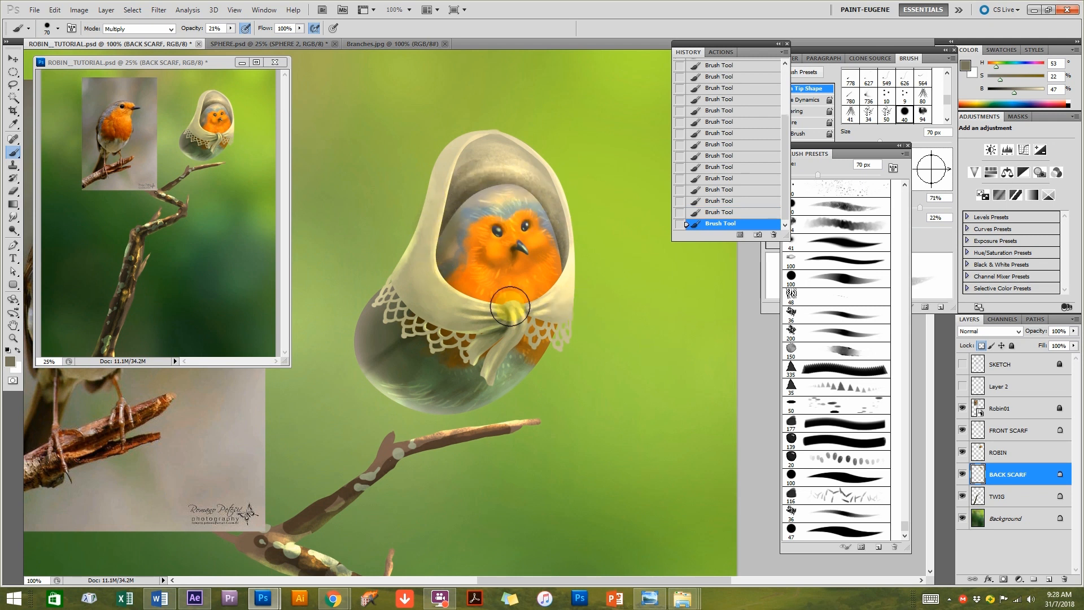
Choose the hard-edged 47 px brush preset and add a new empty layer directly above the ROBIN layer.
alt+click(510, 370)
alt+click(510, 369)
alt+click(510, 369)
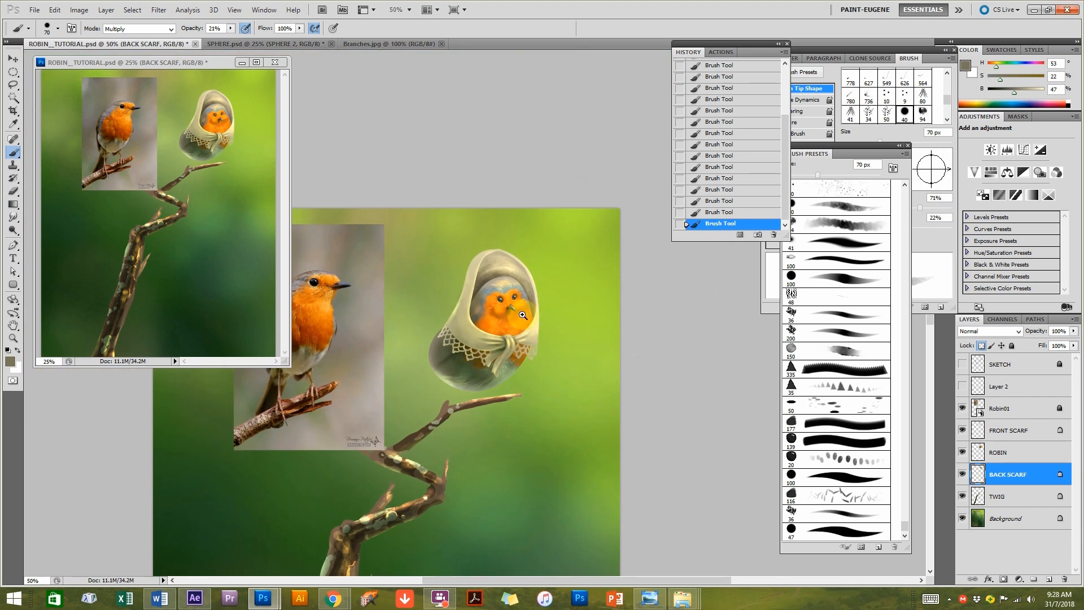
ctrl+click(524, 315)
ctrl+click(523, 315)
drag(576, 210, 520, 282)
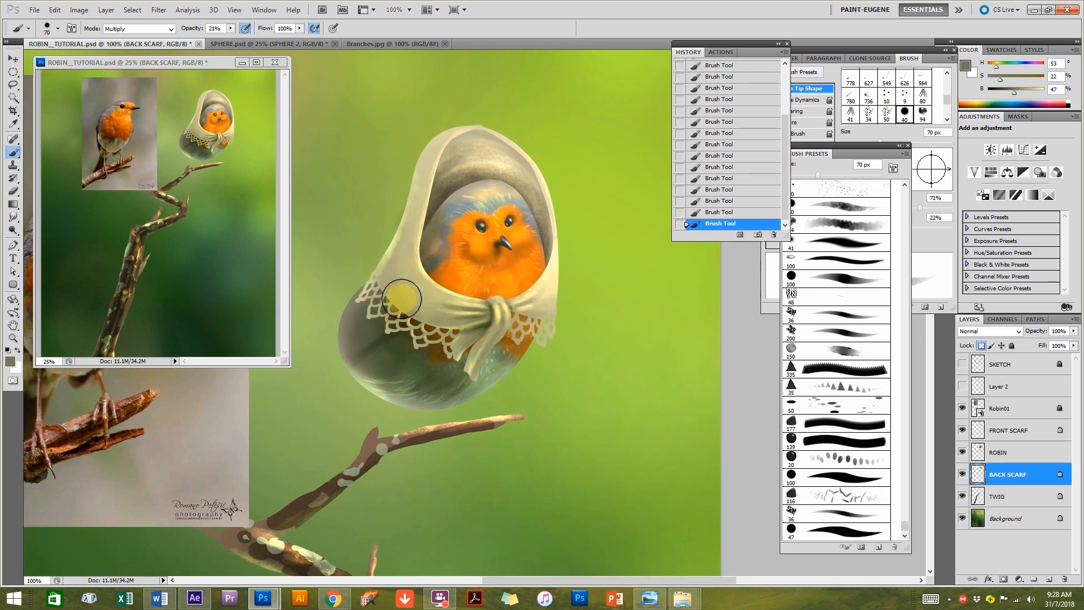
click(831, 534)
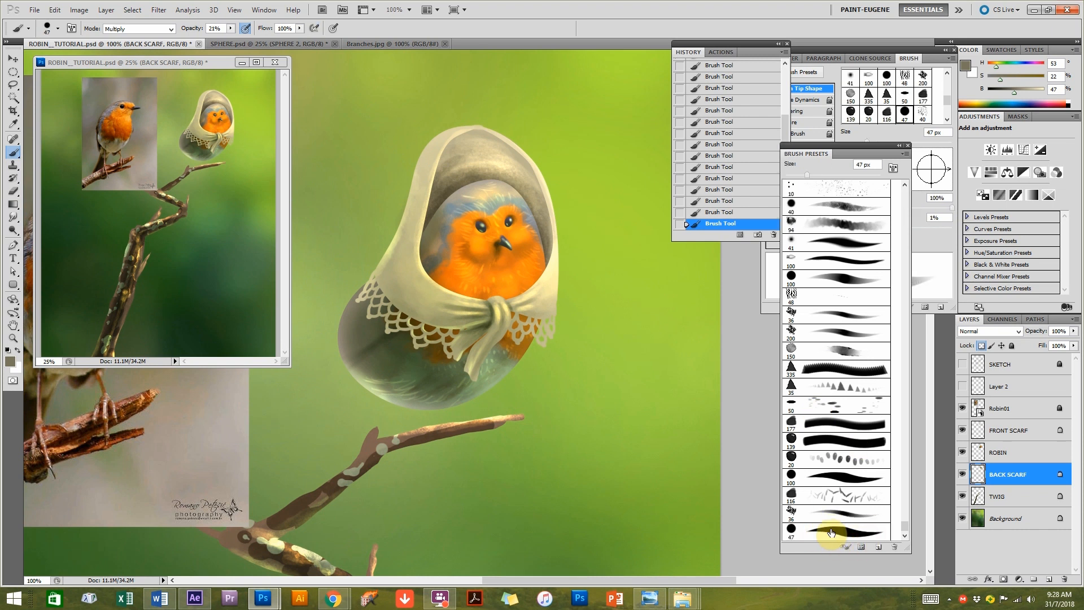
click(990, 460)
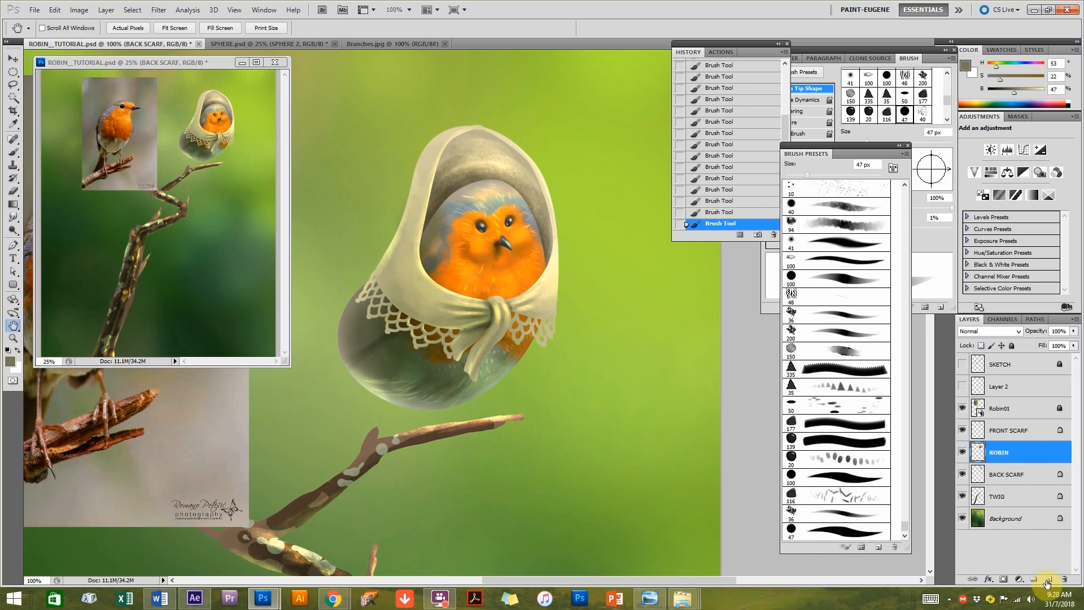
click(682, 151)
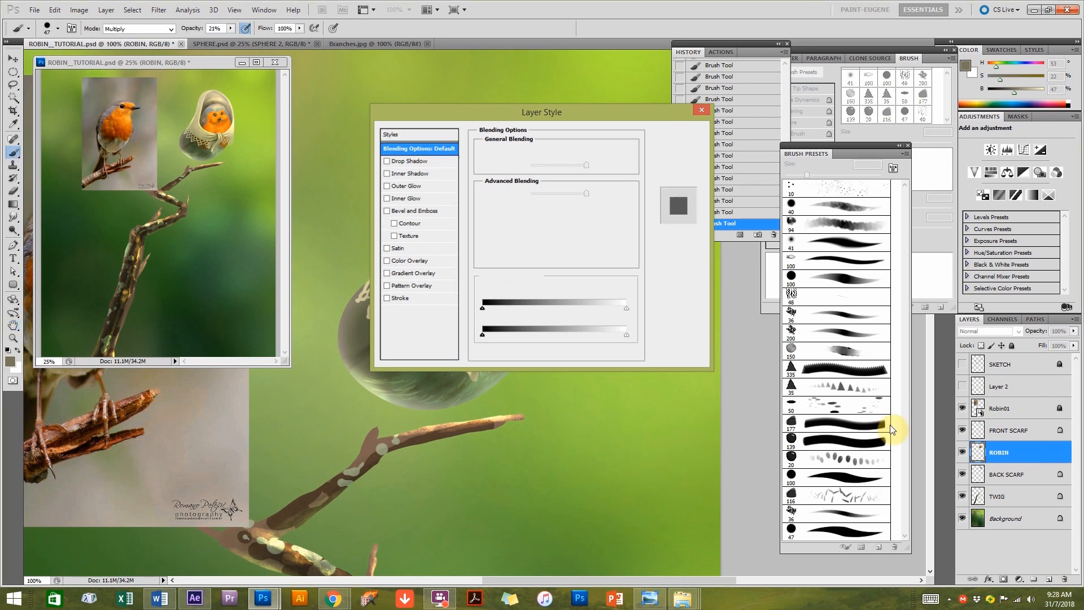
click(1048, 579)
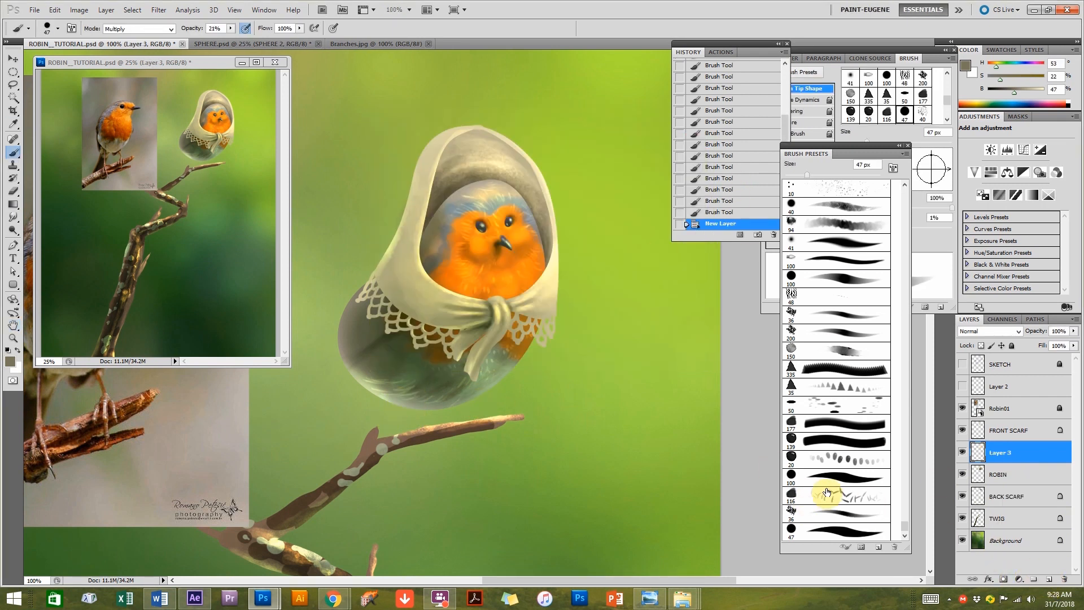
Sample the reddish brown of the reference robin's leg and set the brush to 15 px, Normal mode, 100% opacity.
drag(356, 446, 582, 437)
alt+click(268, 389)
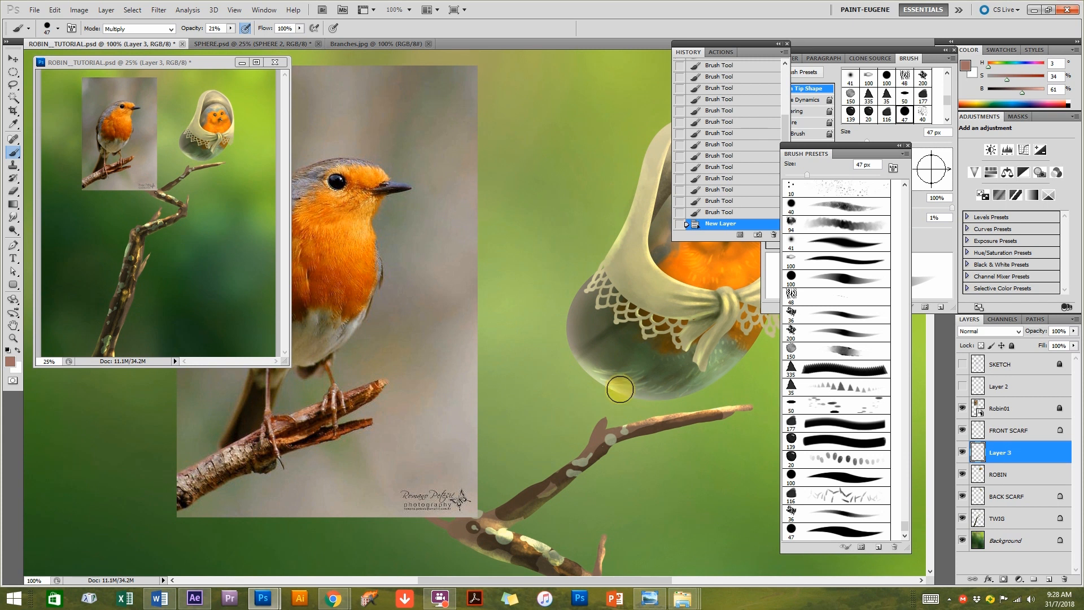
key(bracketleft)
key(bracketleft)
key(bracketleft)
key(bracketleft)
key(bracketleft)
key(bracketleft)
key(bracketleft)
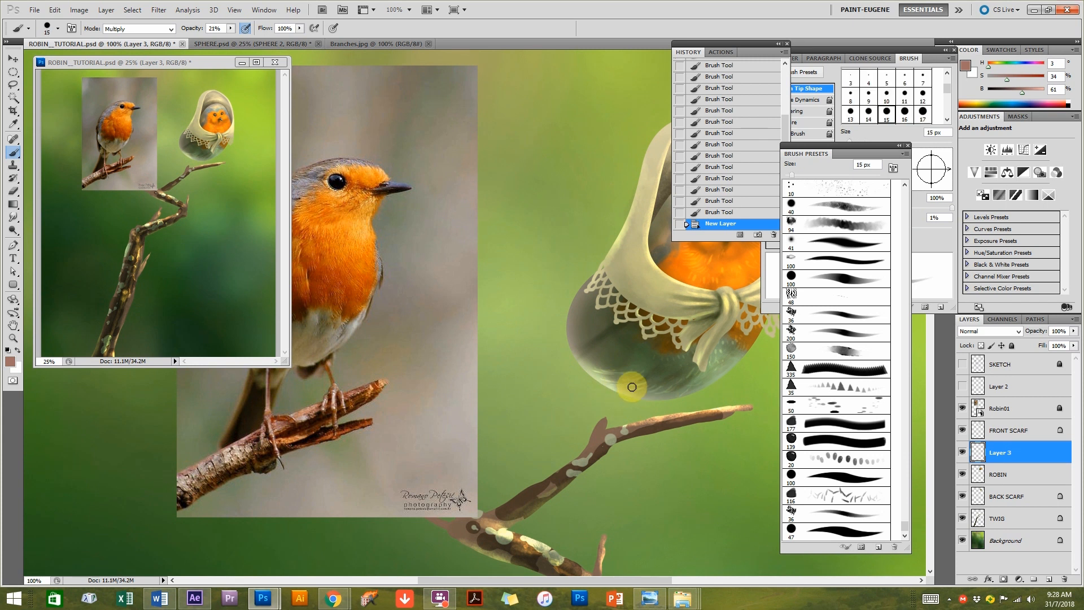
drag(651, 401, 525, 387)
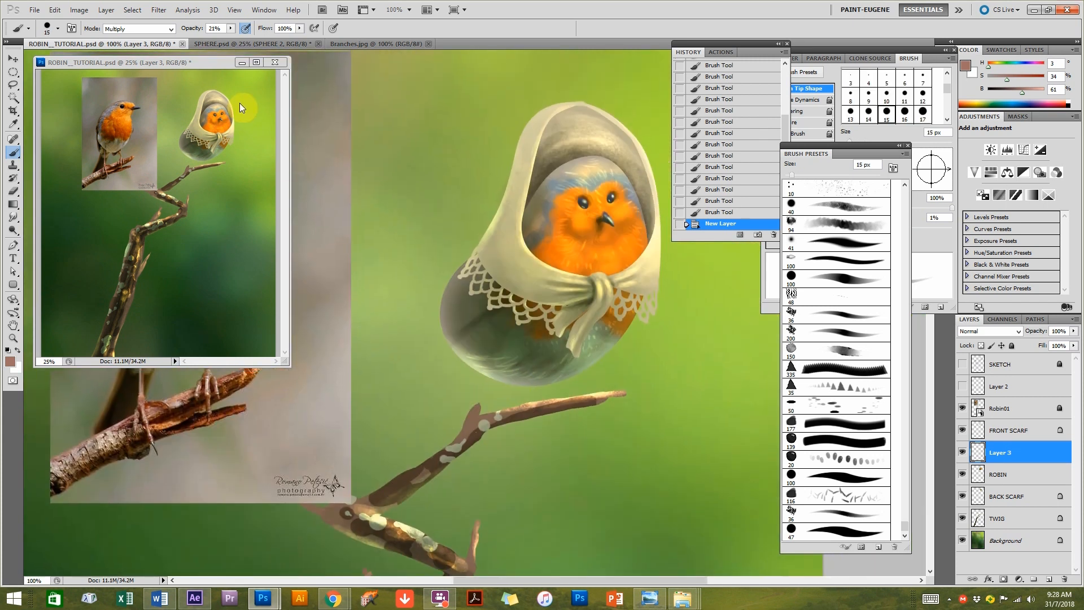
click(127, 27)
click(164, 36)
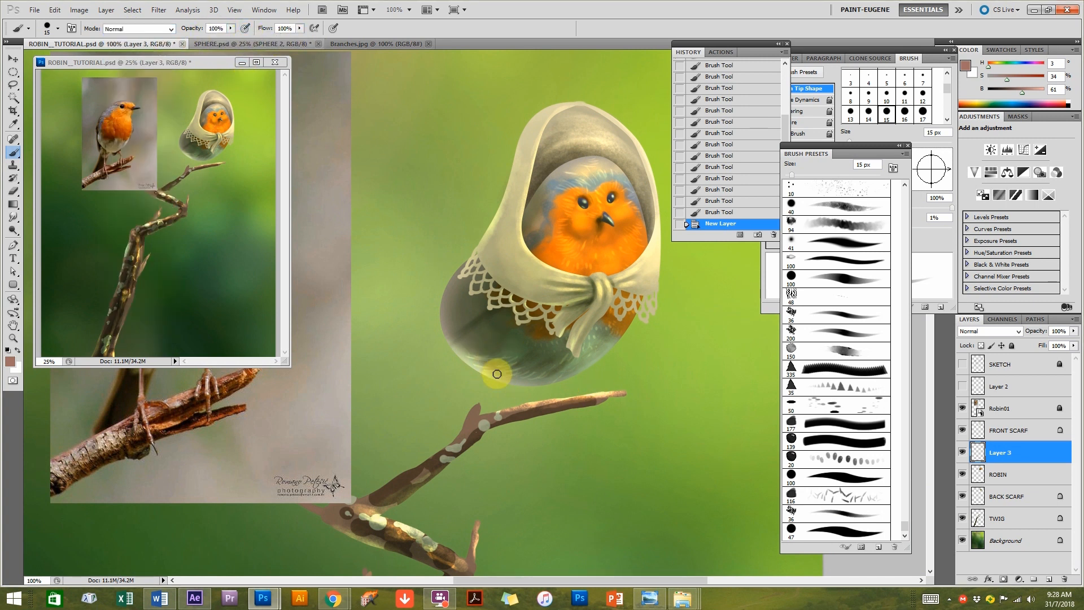
On Layer 3, paint two thin bent legs below the robin's body, with toes curled around the twig.
drag(489, 385, 484, 390)
drag(504, 371, 481, 391)
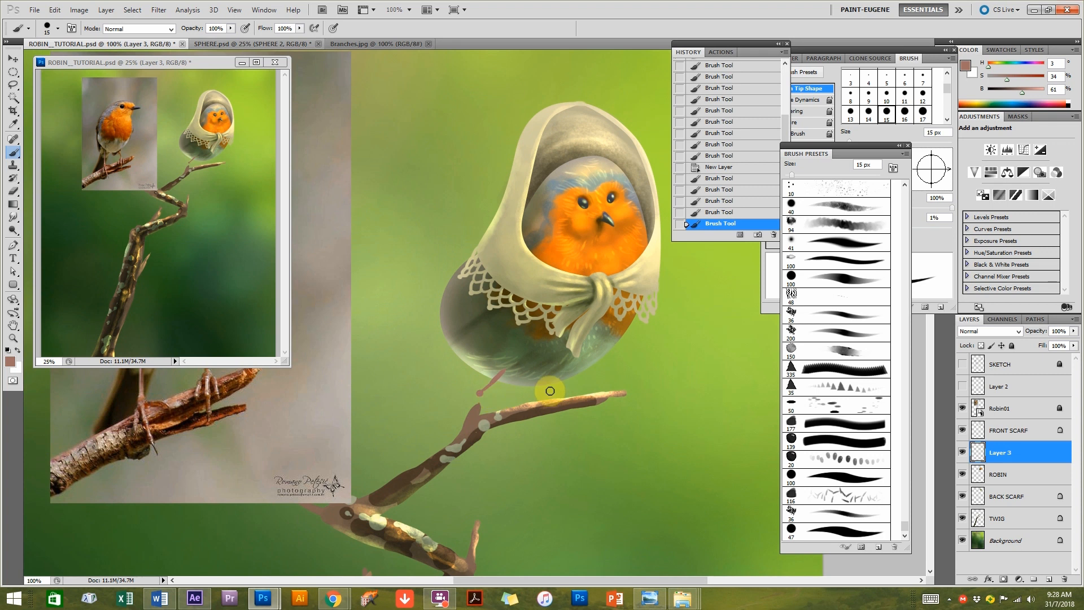
mouse_move(501, 372)
mouse_down()
mouse_move(476, 389)
mouse_move(499, 404)
mouse_up()
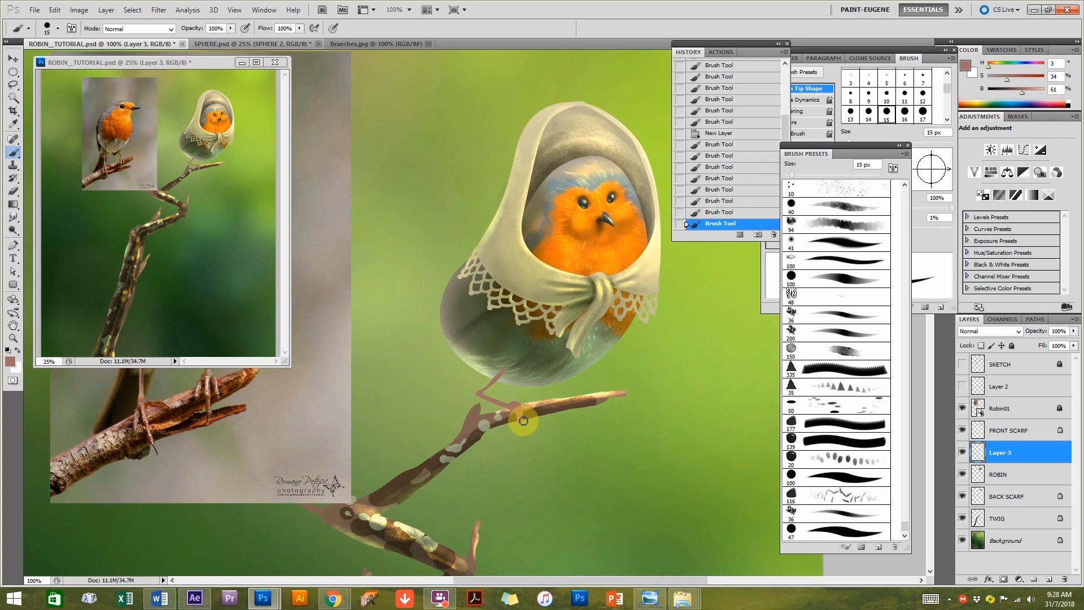
mouse_move(514, 411)
mouse_down()
mouse_move(517, 430)
mouse_move(523, 403)
mouse_up()
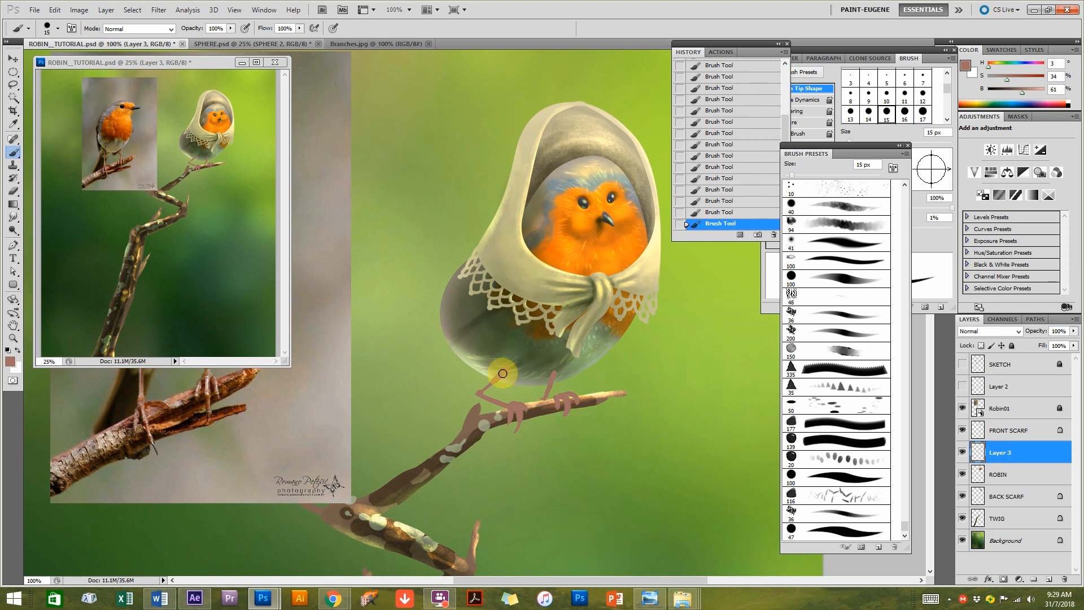
Fade the tops of both legs into the body with the soft 40 px eraser and lock Layer 3's transparent pixels.
key(e)
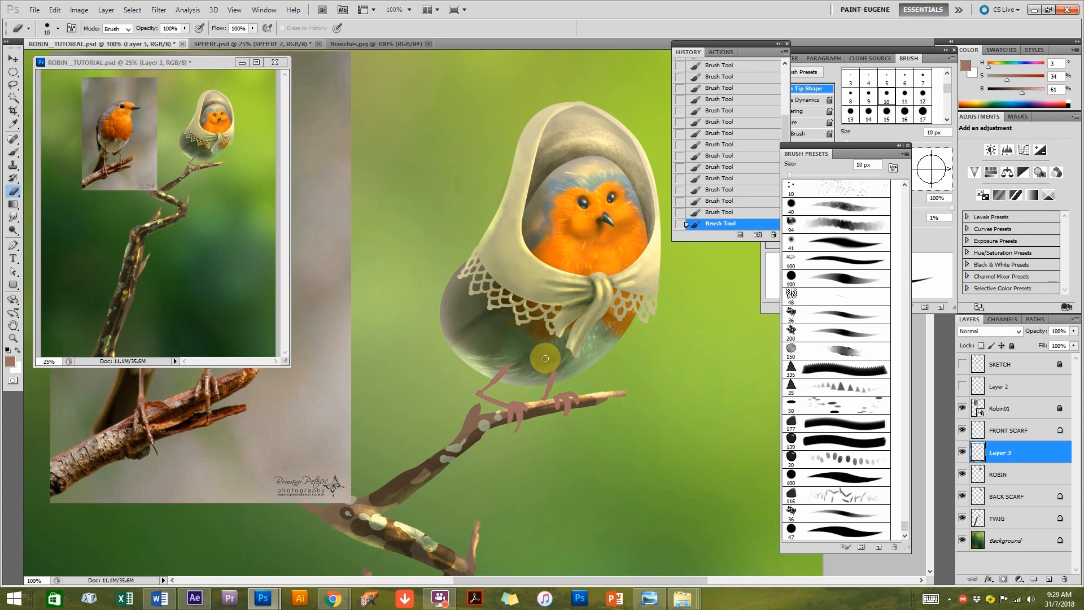
click(836, 210)
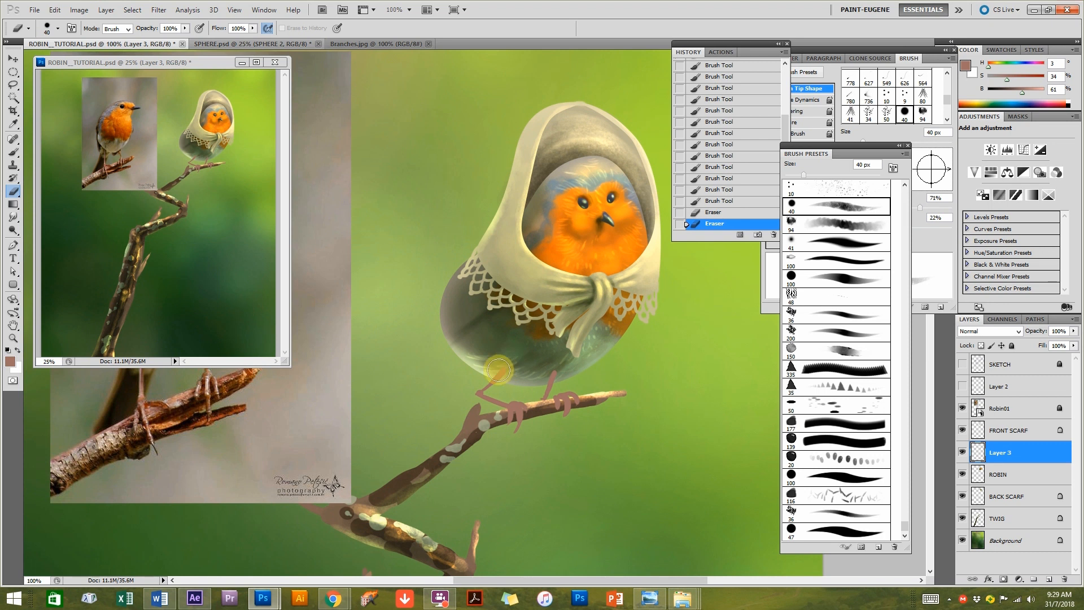
mouse_move(511, 362)
mouse_down()
mouse_move(567, 366)
mouse_move(520, 391)
mouse_move(499, 375)
mouse_move(565, 368)
mouse_move(580, 339)
mouse_up()
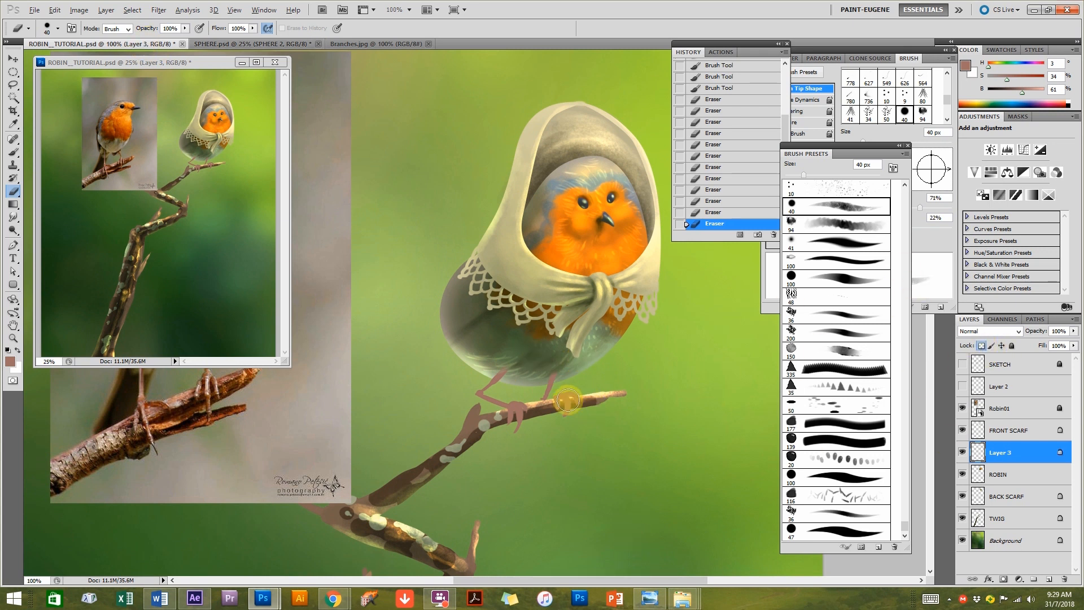
Shade the legs with the soft 40 px brush, switching it to Multiply and a darker reddish brown.
key(b)
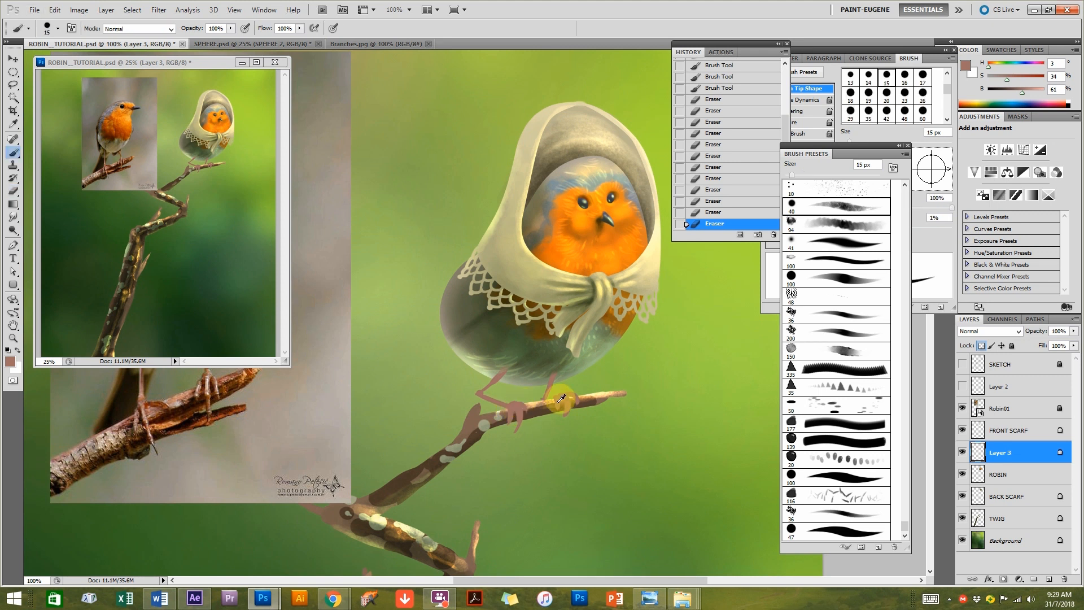
click(822, 211)
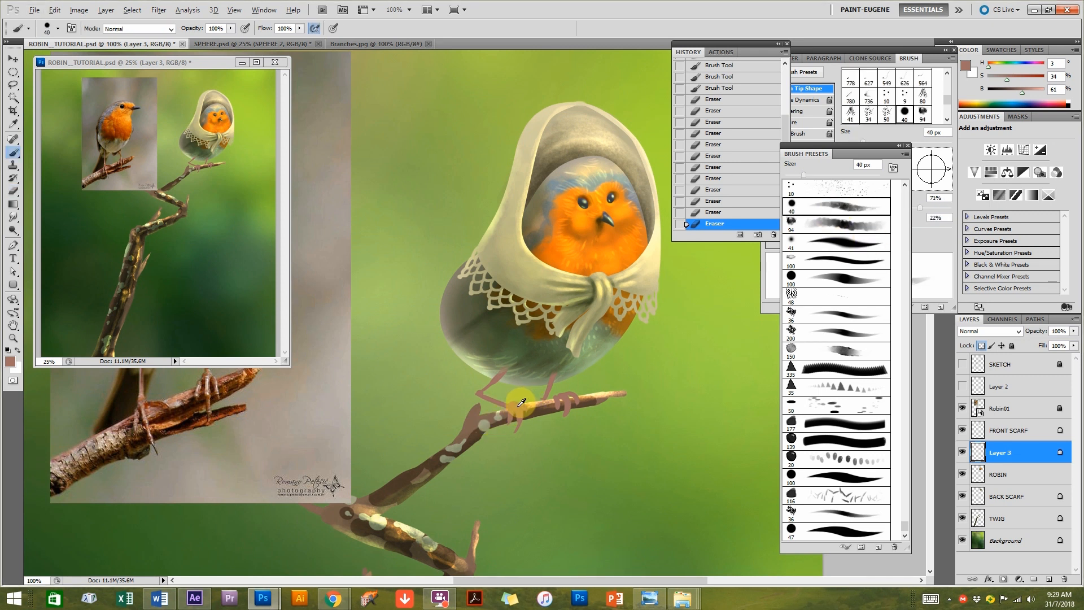
drag(516, 358, 484, 385)
drag(508, 369, 481, 384)
mouse_move(561, 367)
mouse_down()
mouse_move(507, 341)
mouse_move(510, 361)
mouse_move(485, 377)
mouse_move(575, 362)
mouse_move(542, 380)
mouse_move(522, 426)
mouse_up()
click(141, 29)
click(118, 98)
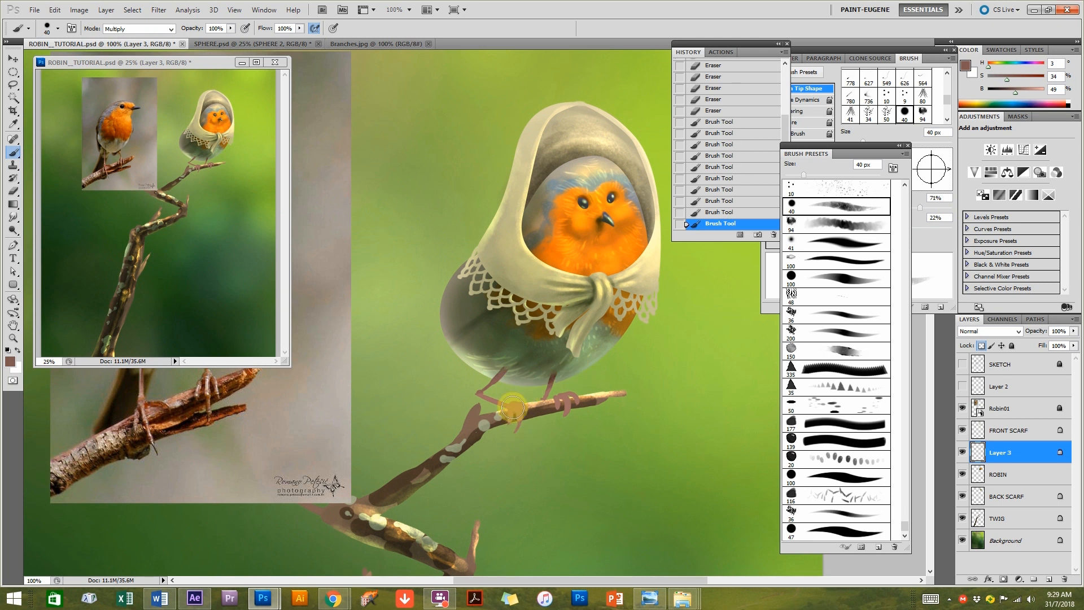
key(e)
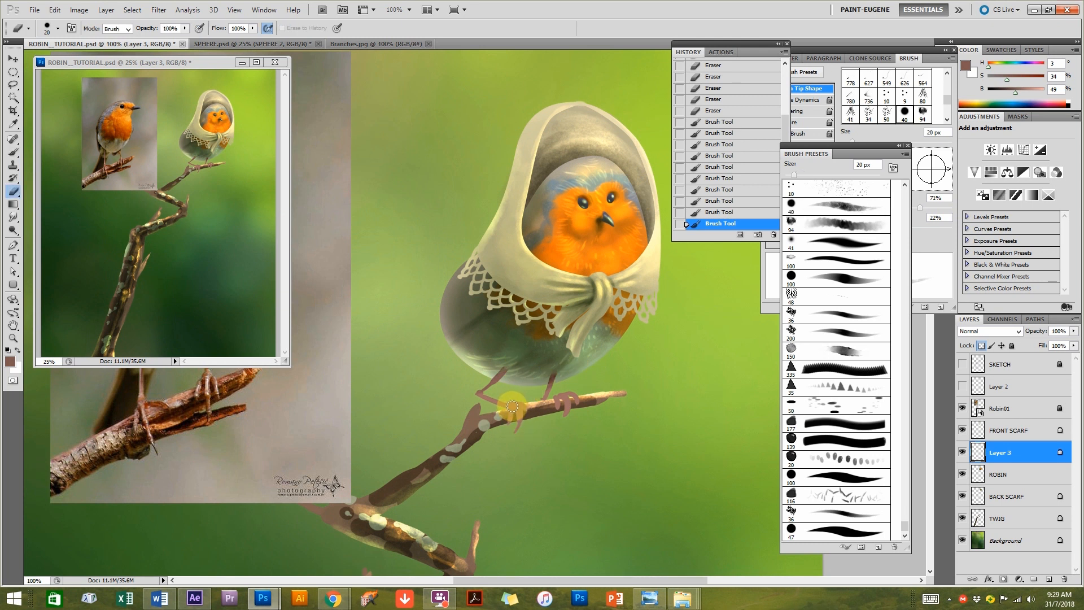
click(518, 413)
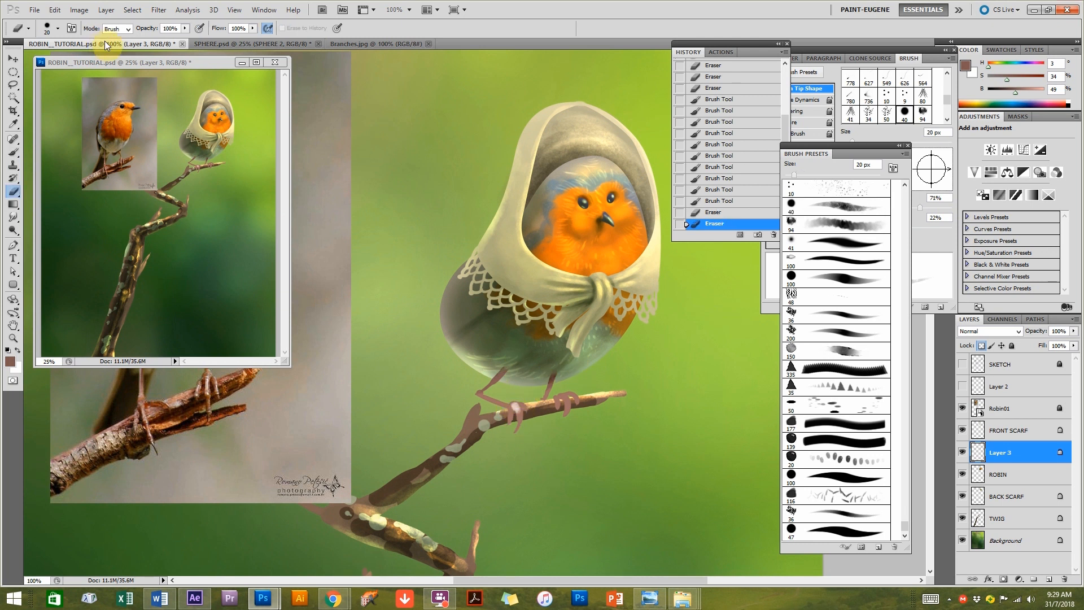
click(716, 201)
Darken the toes of both feet with the soft Multiply brush at 20 px and 46% opacity.
key(b)
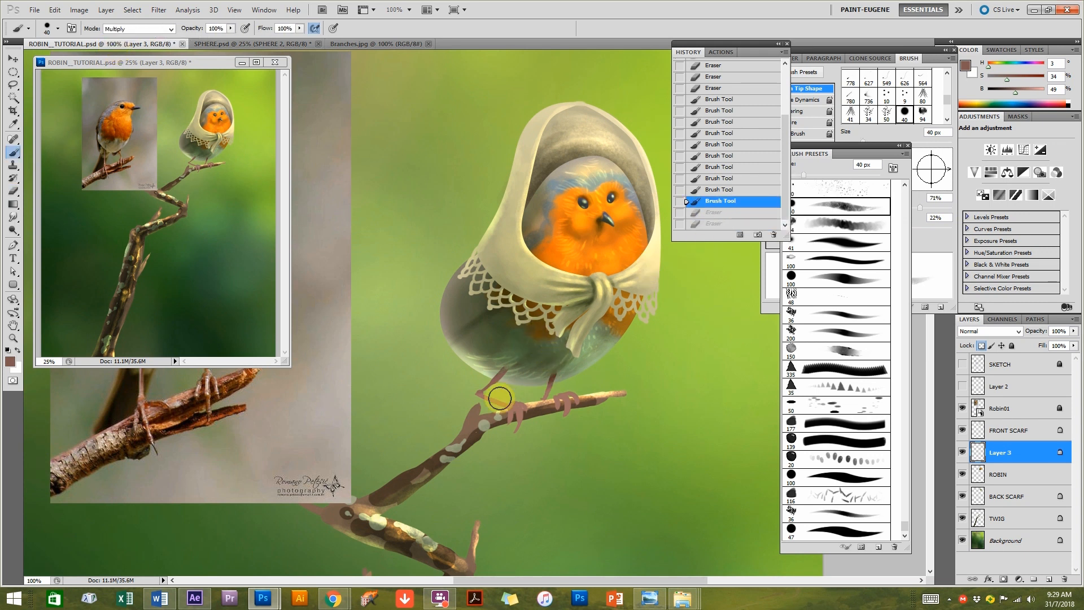
click(511, 407)
key([)
drag(231, 28, 202, 44)
click(246, 30)
drag(507, 405, 516, 412)
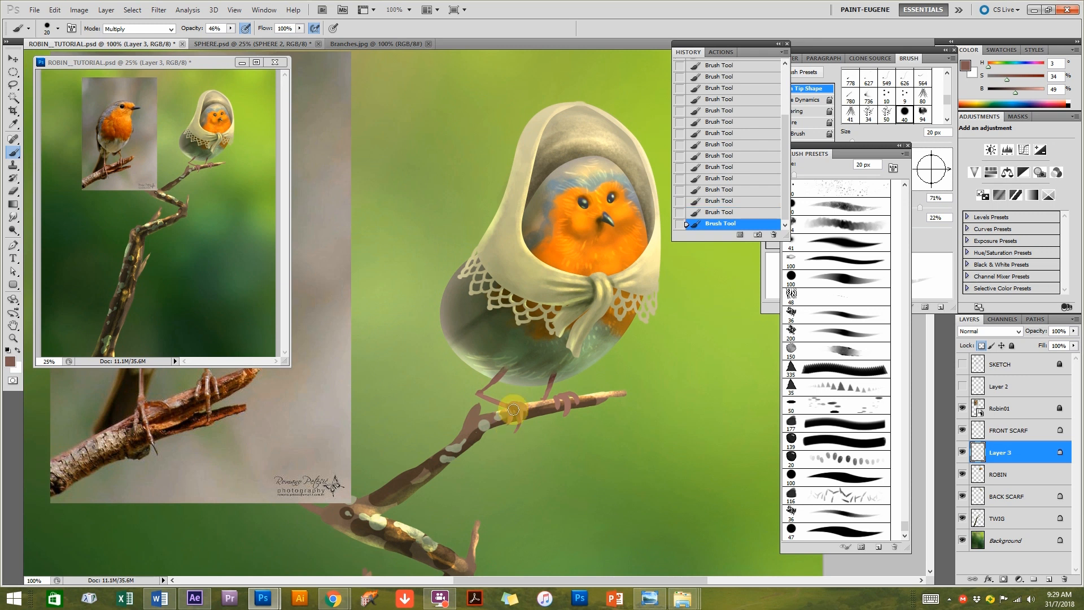
drag(564, 406, 562, 416)
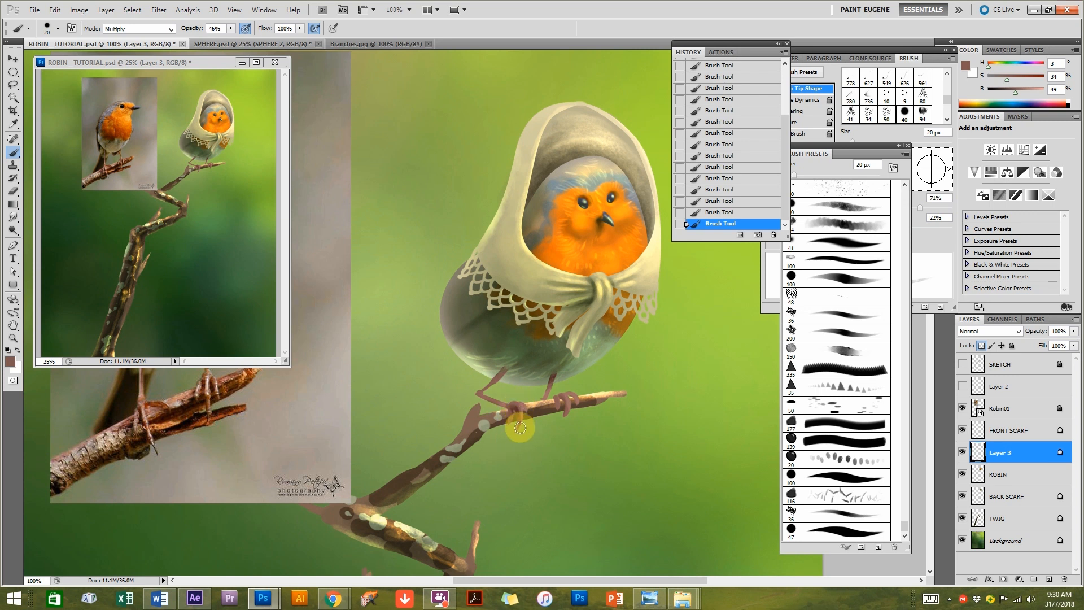
Sample the background green and paint highlights along the legs and toes with an 8 px Color Dodge brush.
ctrl+click(582, 402)
ctrl+click(570, 414)
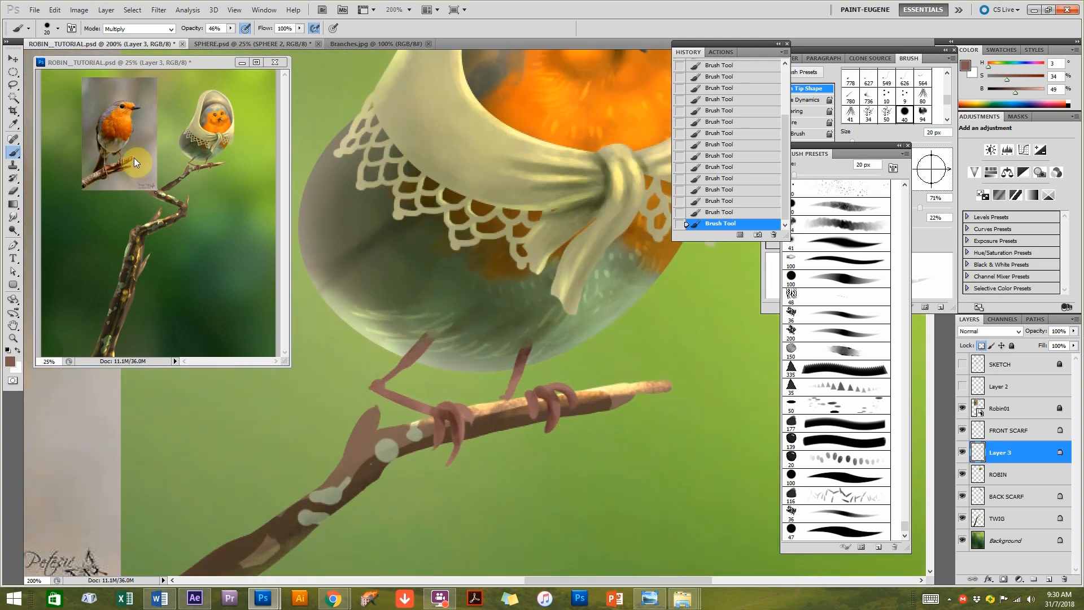
click(130, 29)
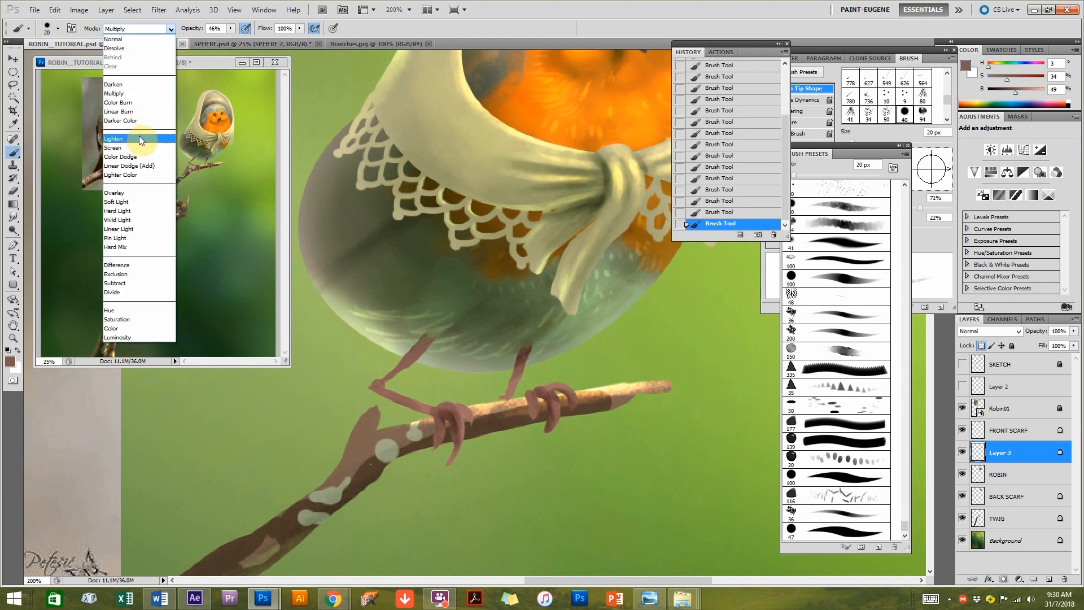
click(143, 158)
alt+click(317, 367)
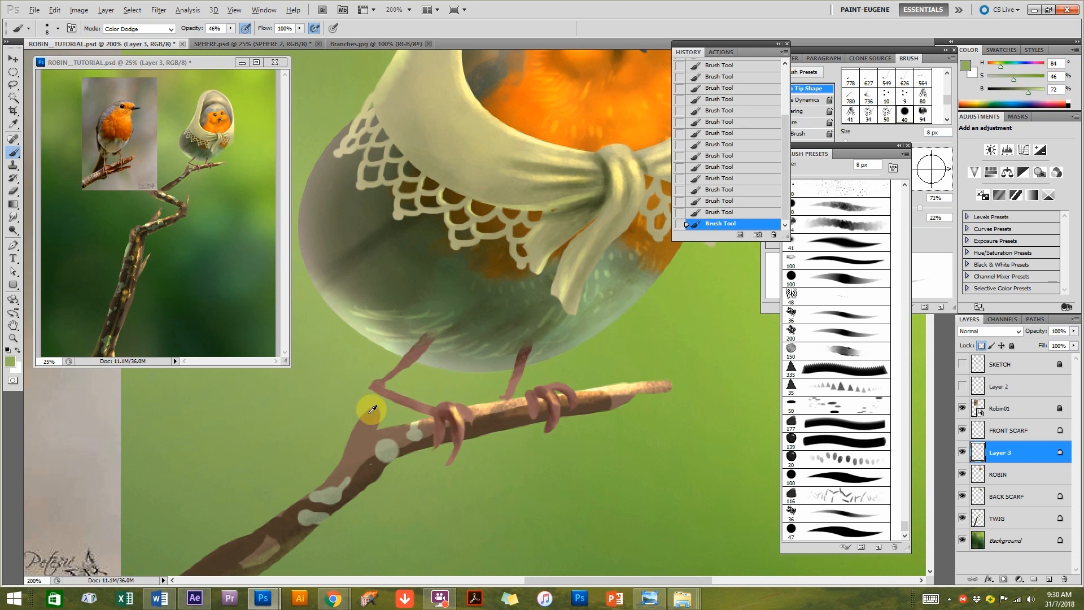
alt+click(306, 397)
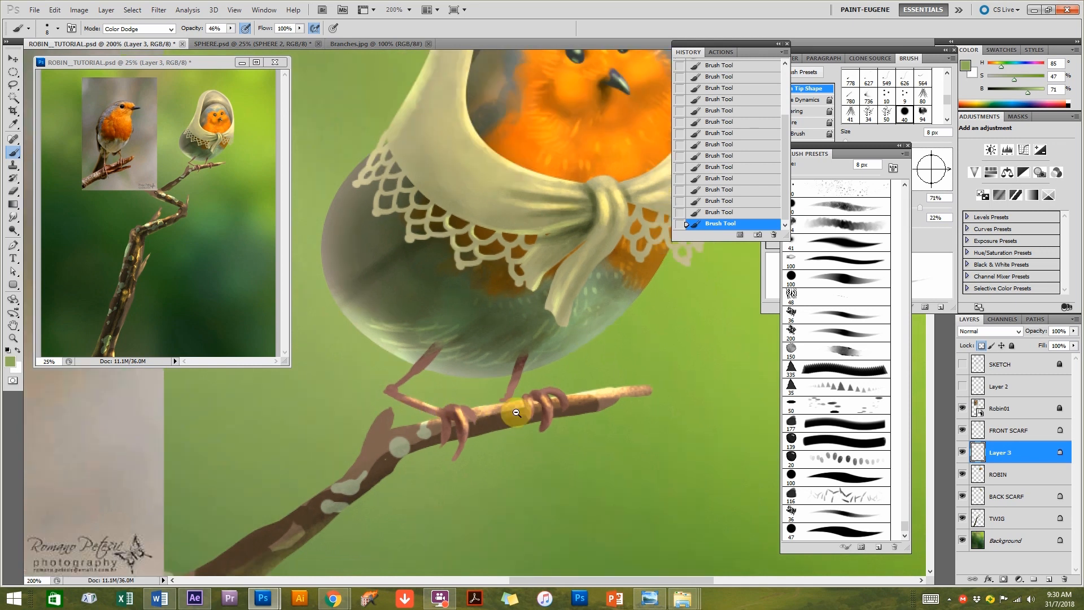
alt+click(516, 413)
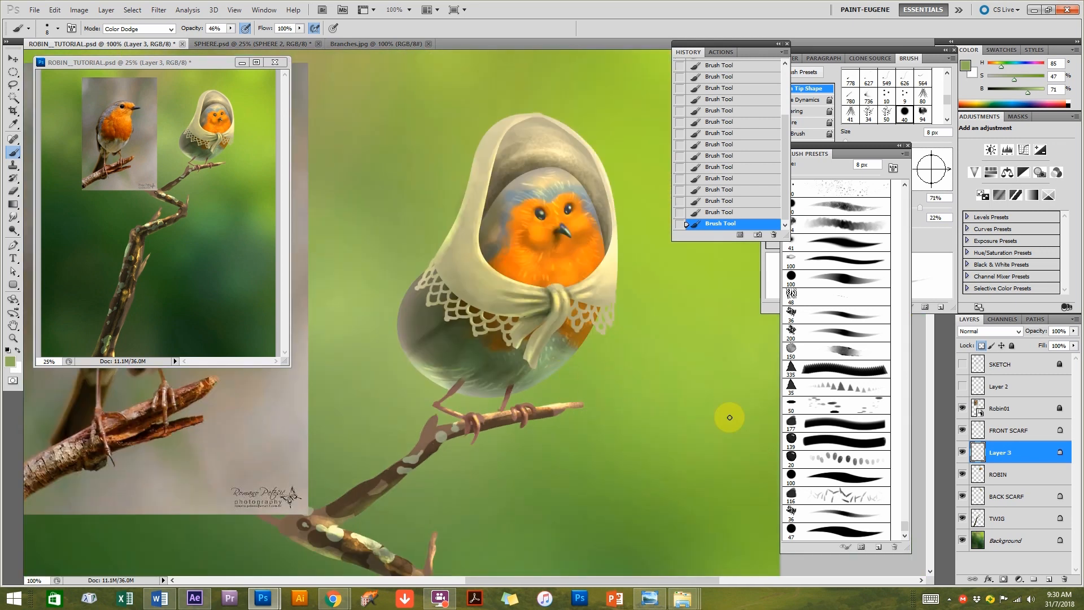
Choose the hard-edged 47 px brush and sample a dark brown from the reference robin's tail feathers.
click(834, 530)
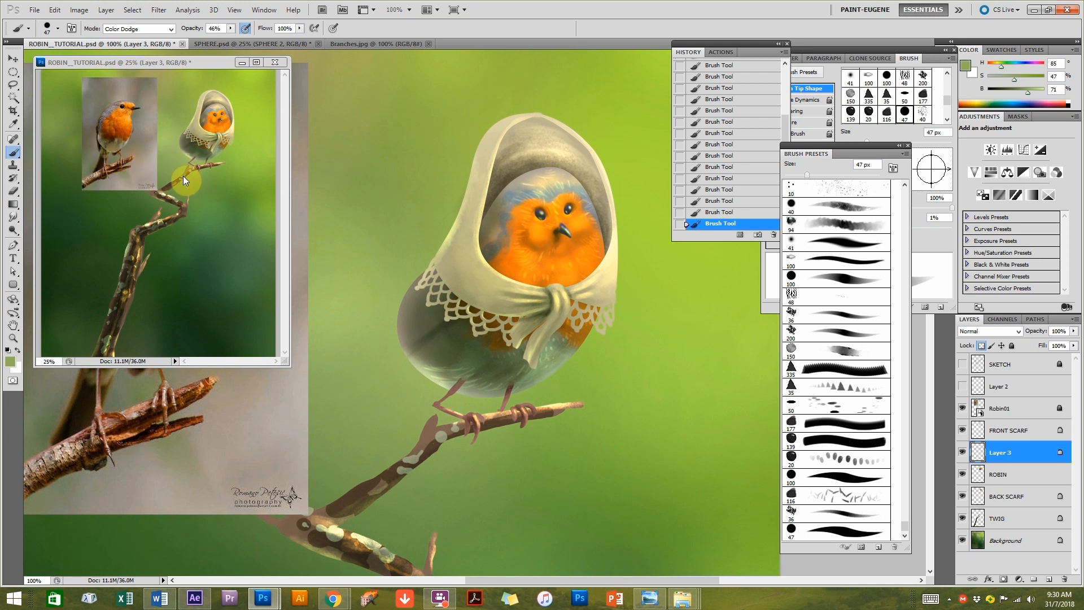
alt+click(82, 398)
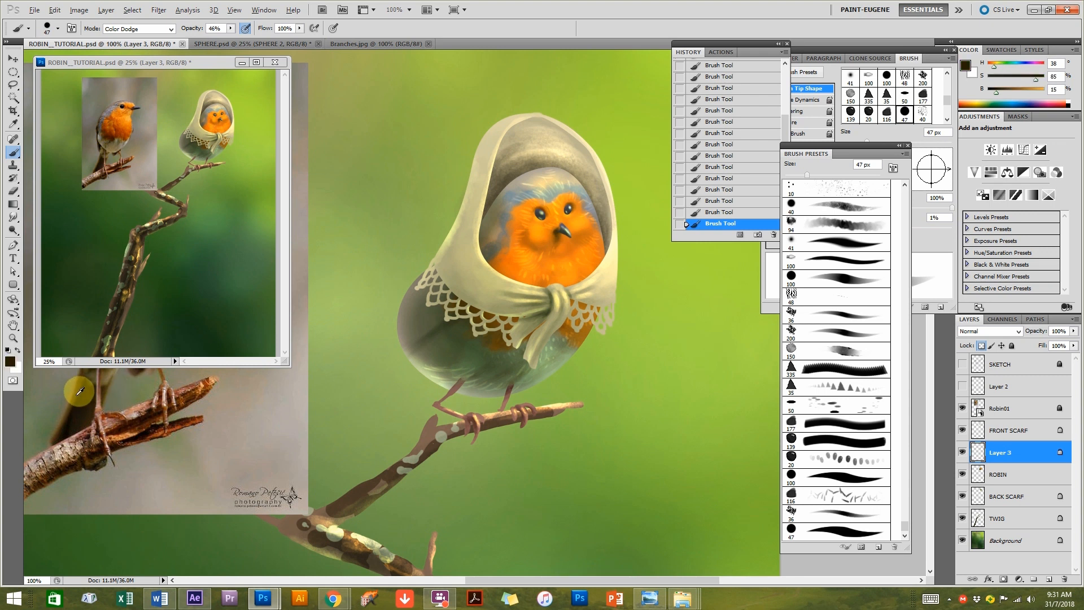
alt+click(81, 390)
alt+click(80, 388)
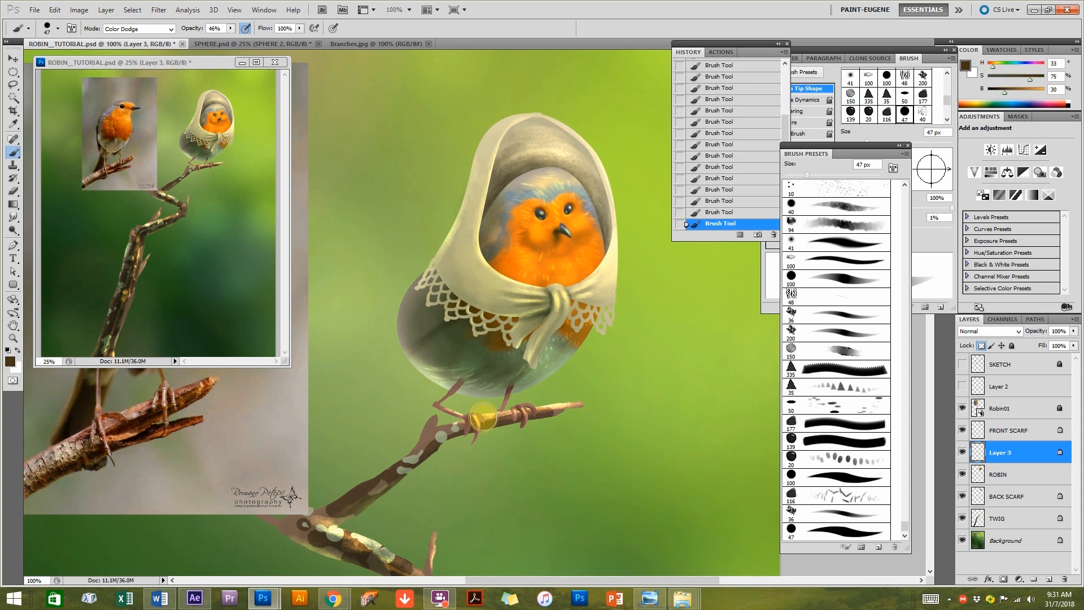
Add a new layer above BACK SCARF and name it FEATHERS.
click(1009, 497)
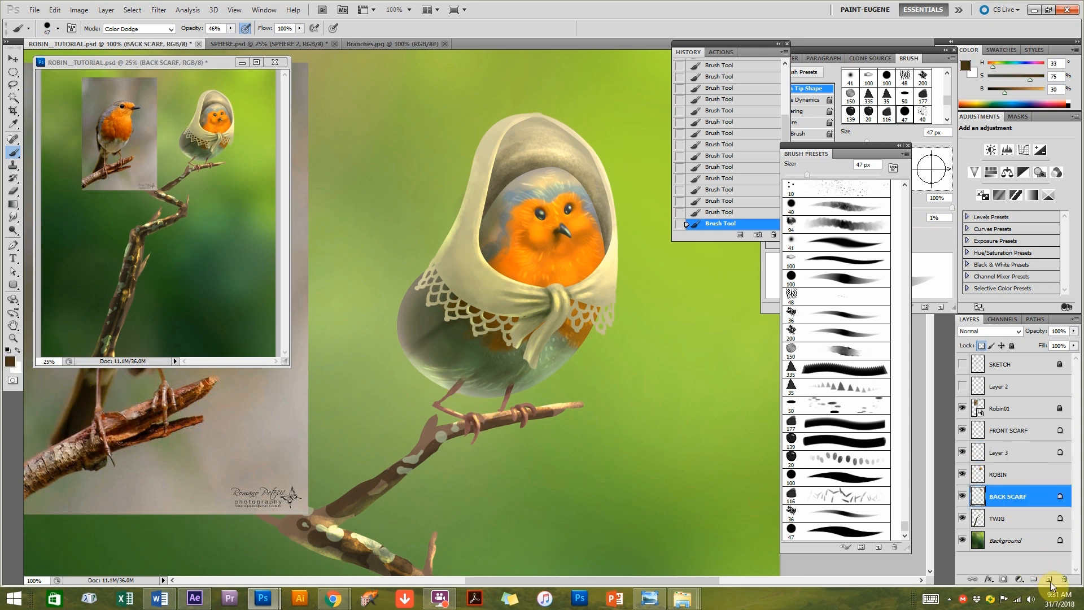
click(1048, 578)
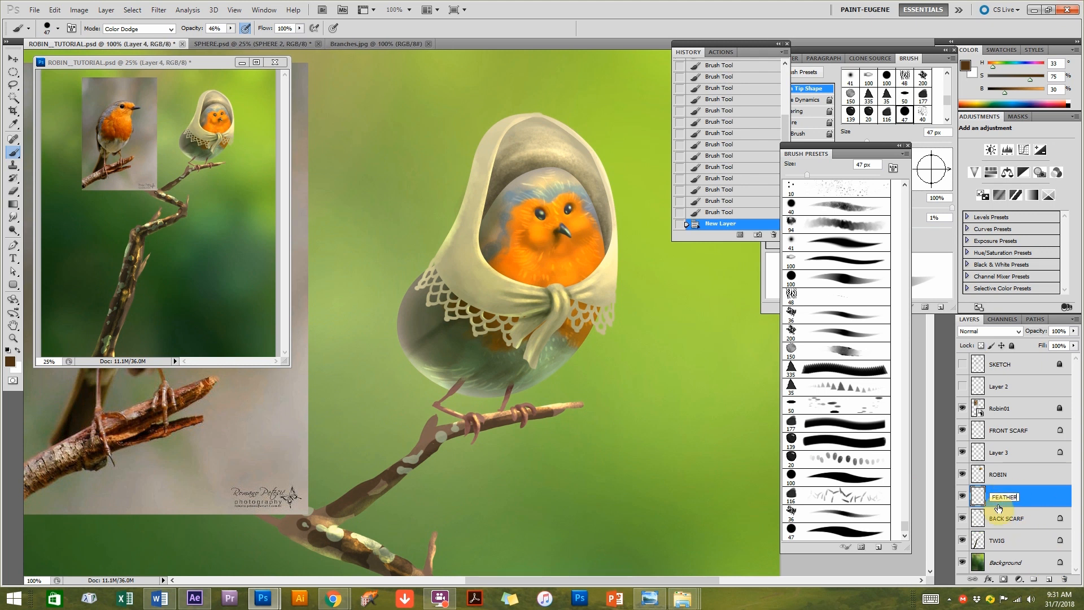
key(Return)
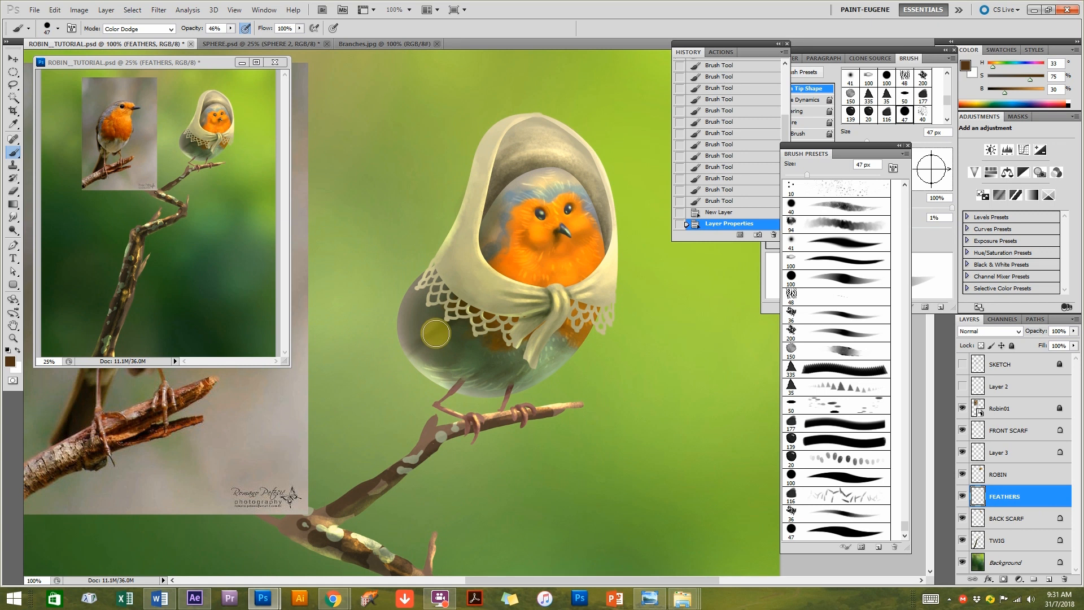
Undo the test stroke and set the brush to Normal mode at 100% opacity.
mouse_move(431, 333)
mouse_down()
mouse_move(396, 417)
mouse_move(410, 385)
mouse_up()
key(ctrl+z)
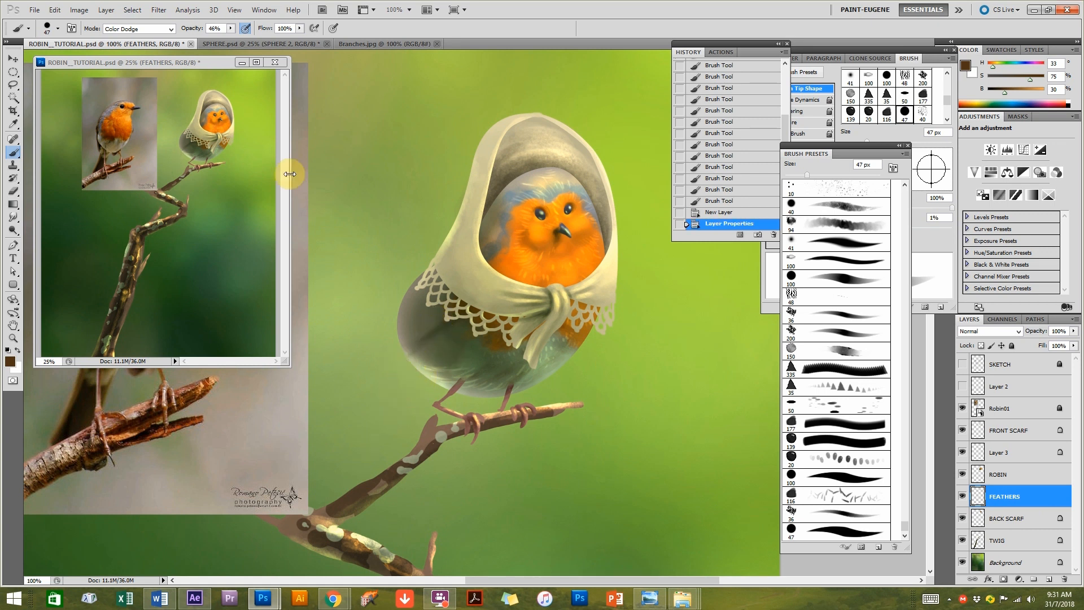
click(246, 29)
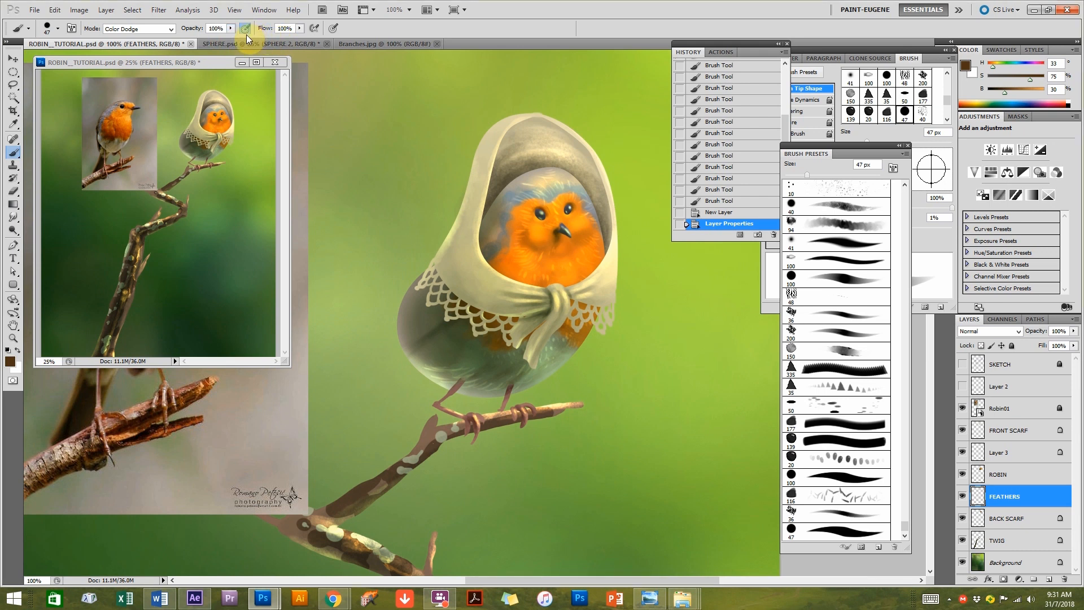
click(162, 29)
click(136, 37)
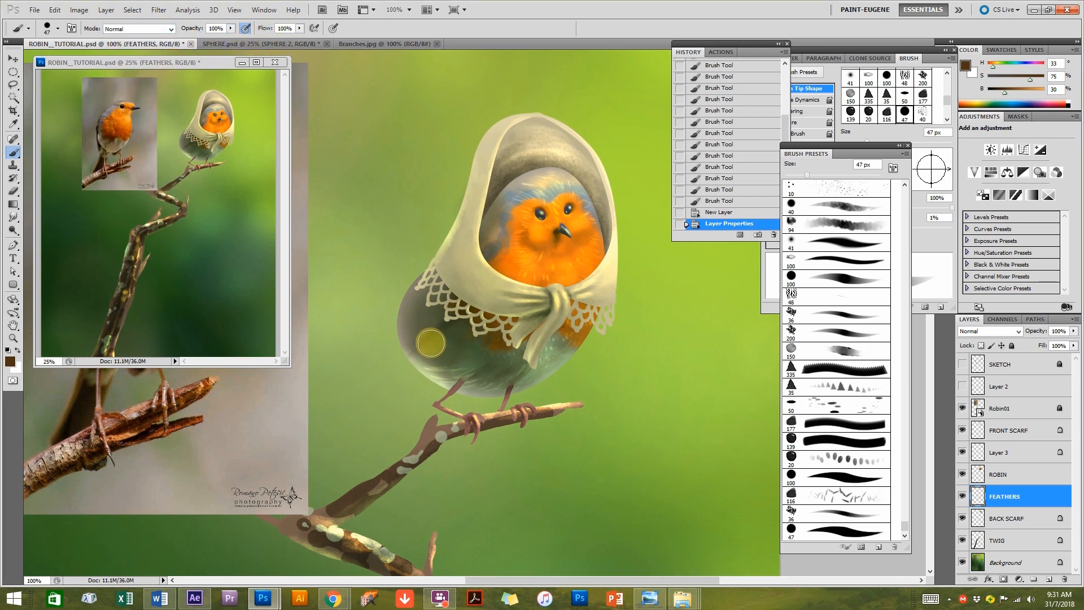
Paint overlapping dark brown tail feathers below the robin's body on the FEATHERS layer with the 47 px brush.
drag(422, 361, 412, 372)
key(ctrl+z)
mouse_move(378, 430)
mouse_down()
mouse_move(414, 361)
mouse_move(363, 425)
mouse_up()
drag(426, 356, 395, 430)
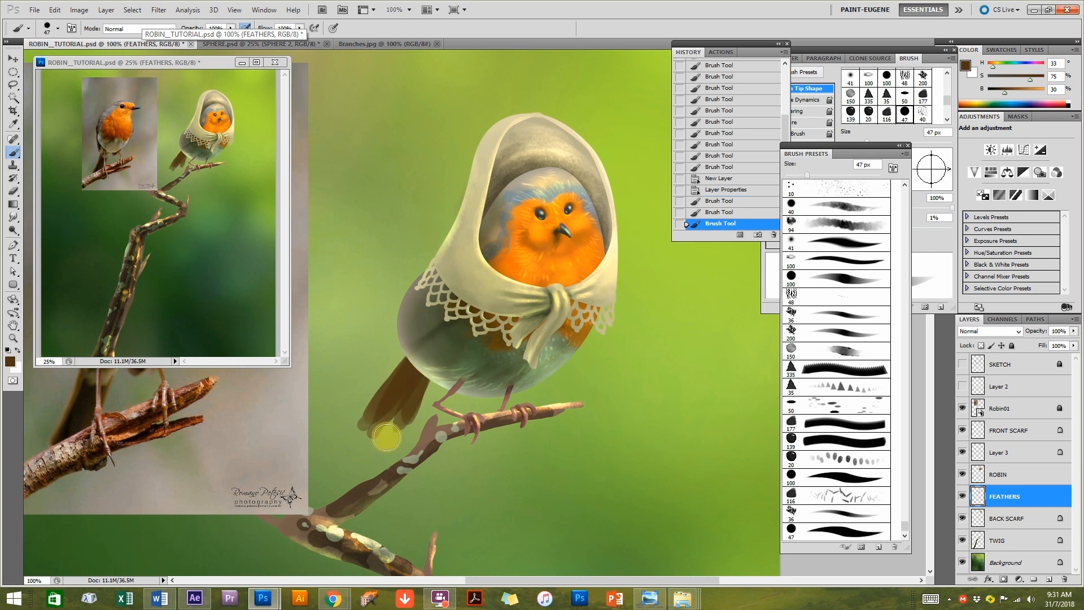
drag(426, 360, 393, 436)
drag(424, 389, 418, 354)
mouse_move(419, 353)
mouse_down()
mouse_move(393, 392)
mouse_move(416, 372)
mouse_up()
drag(423, 332, 365, 430)
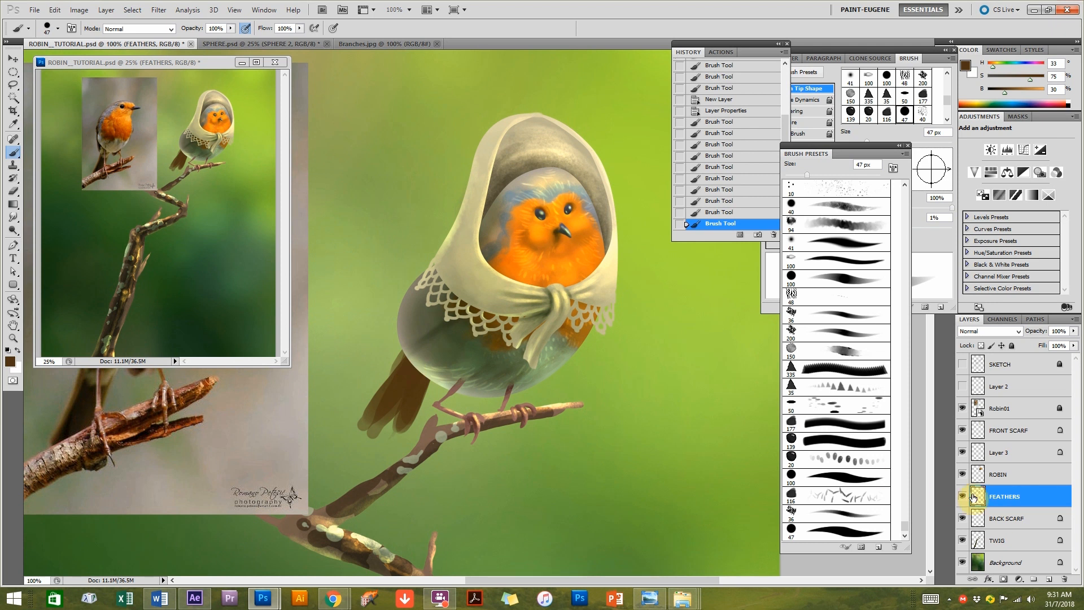
Rename Layer 3 as LEGS AND WINGS.
click(992, 477)
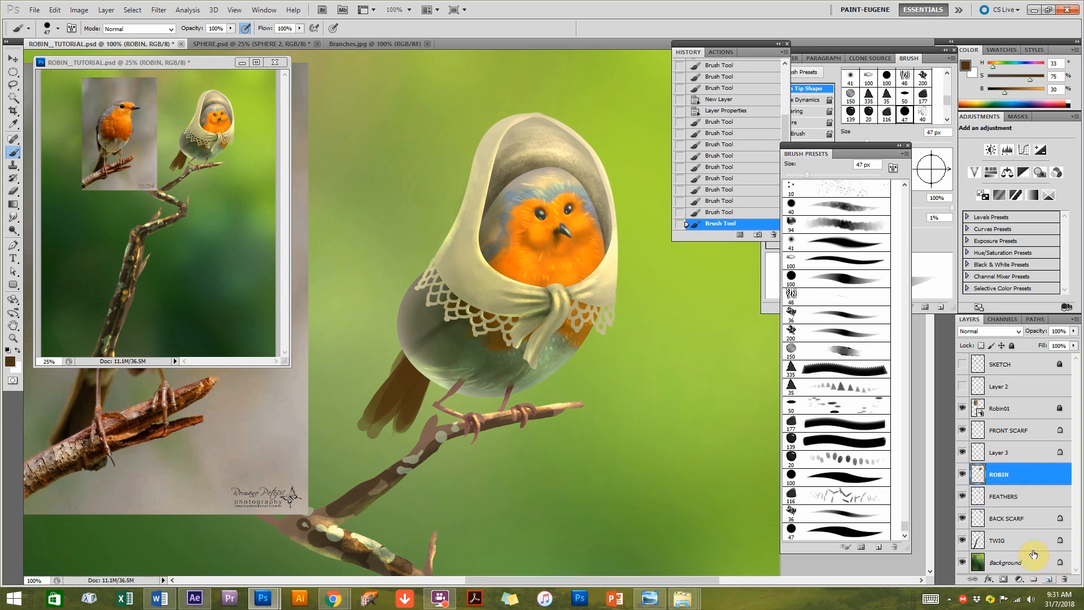
click(987, 455)
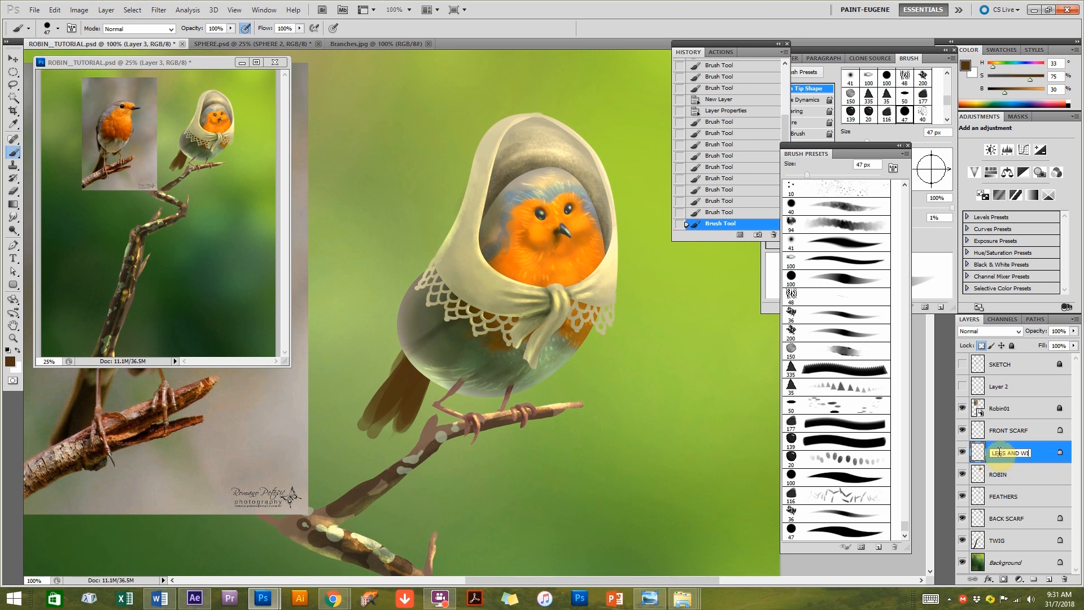
key(Return)
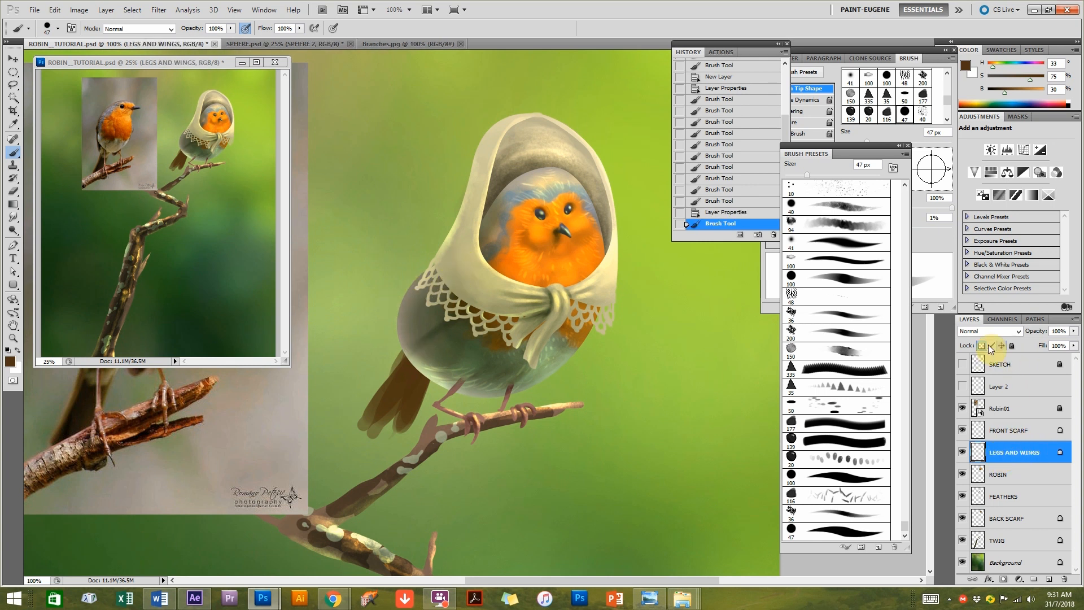
Unlock the transparent pixels of LEGS AND WINGS and paint brown wing feathers emerging from under the scarf's lace edge.
mouse_move(382, 307)
mouse_down()
mouse_move(452, 283)
mouse_move(446, 273)
mouse_move(434, 279)
mouse_move(454, 270)
mouse_move(408, 310)
mouse_move(454, 276)
mouse_move(412, 311)
mouse_move(449, 291)
mouse_move(453, 277)
mouse_move(407, 307)
mouse_move(445, 291)
mouse_move(404, 335)
mouse_move(472, 288)
mouse_move(464, 315)
mouse_up()
key(ctrl+z)
mouse_move(593, 312)
mouse_down()
mouse_move(595, 303)
mouse_move(578, 340)
mouse_up()
drag(578, 340, 587, 316)
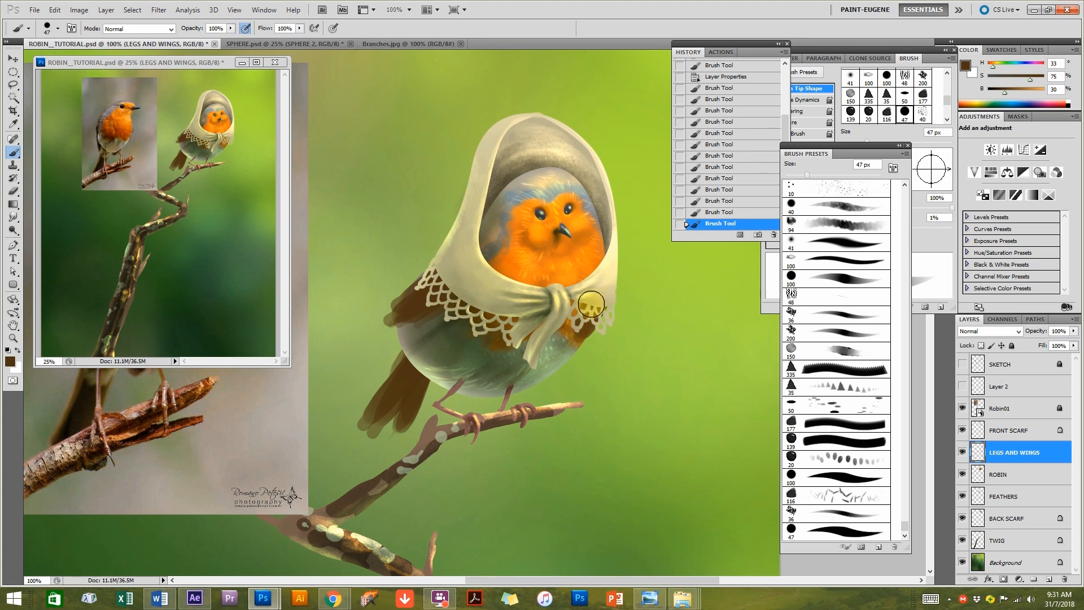
key(ctrl+z)
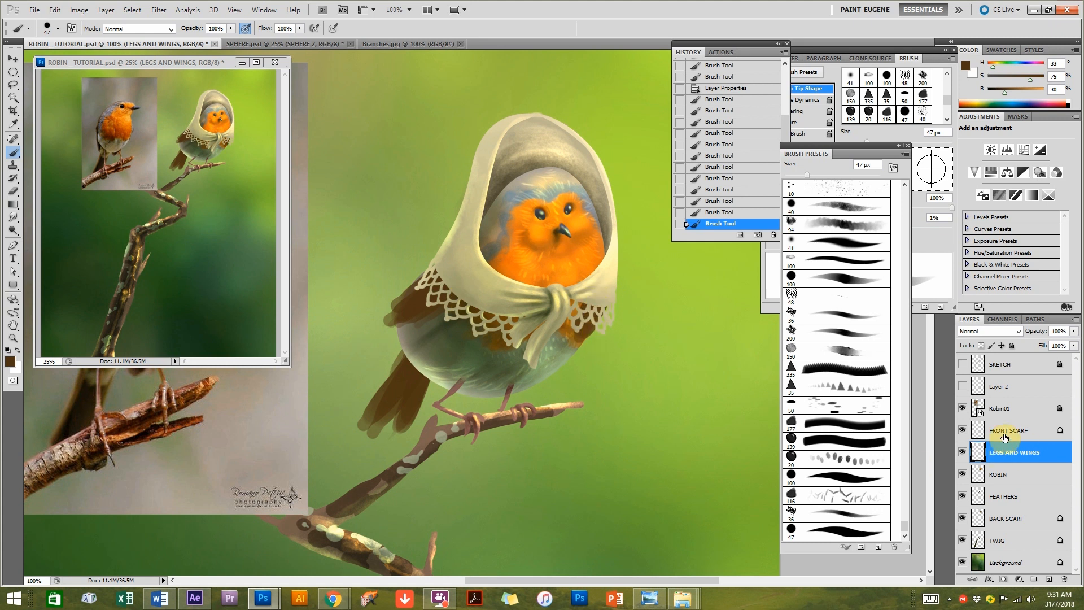
click(722, 213)
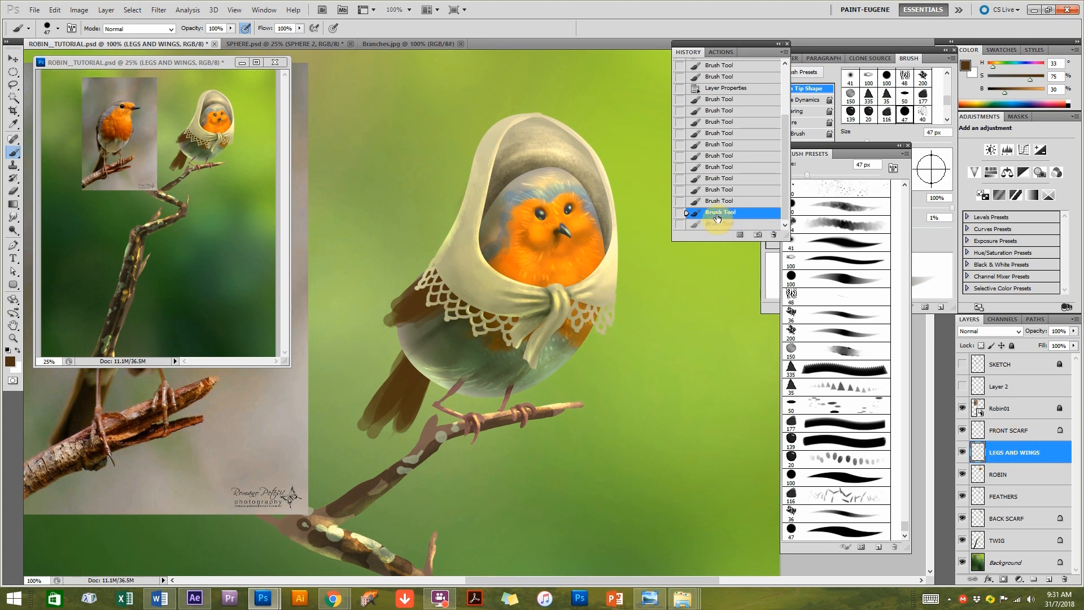
key(ctrl+z)
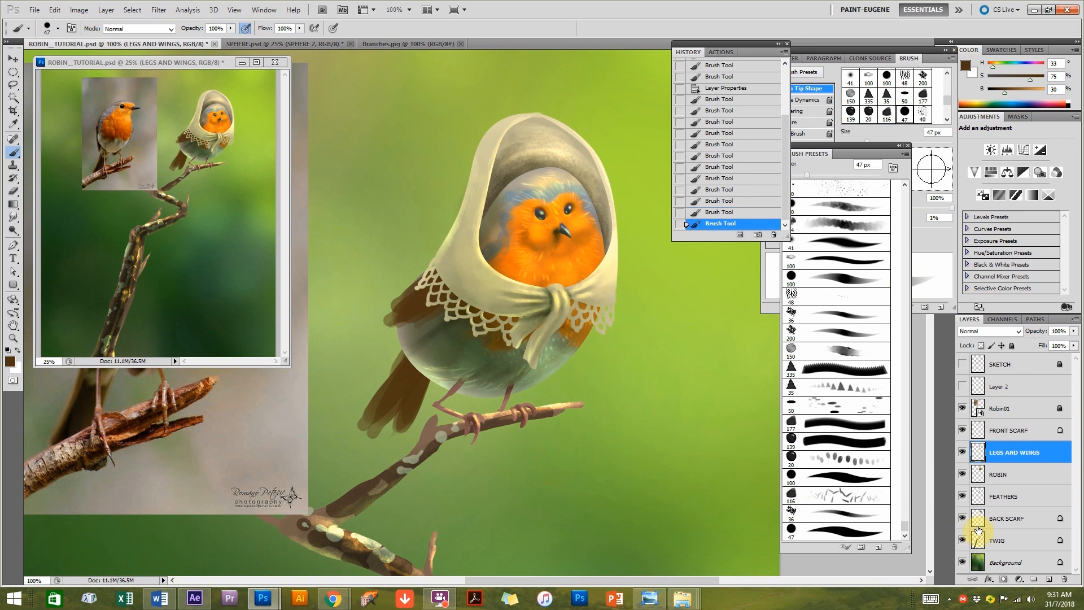
Paint the tip of the far wing behind the body on the FEATHERS layer.
click(1018, 499)
mouse_move(600, 309)
mouse_down()
mouse_move(577, 355)
mouse_move(595, 295)
mouse_move(582, 357)
mouse_move(598, 301)
mouse_move(596, 333)
mouse_up()
alt+click(613, 403)
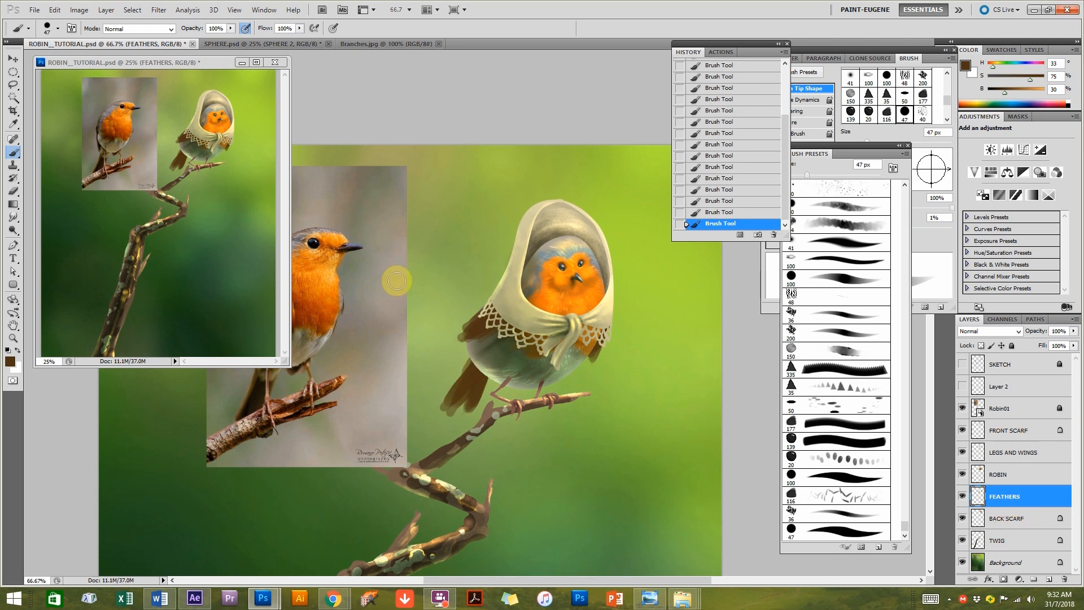
Lock the transparent pixels of FEATHERS and darken the tail feathers with the soft 40 px brush in Multiply mode.
click(139, 28)
click(113, 93)
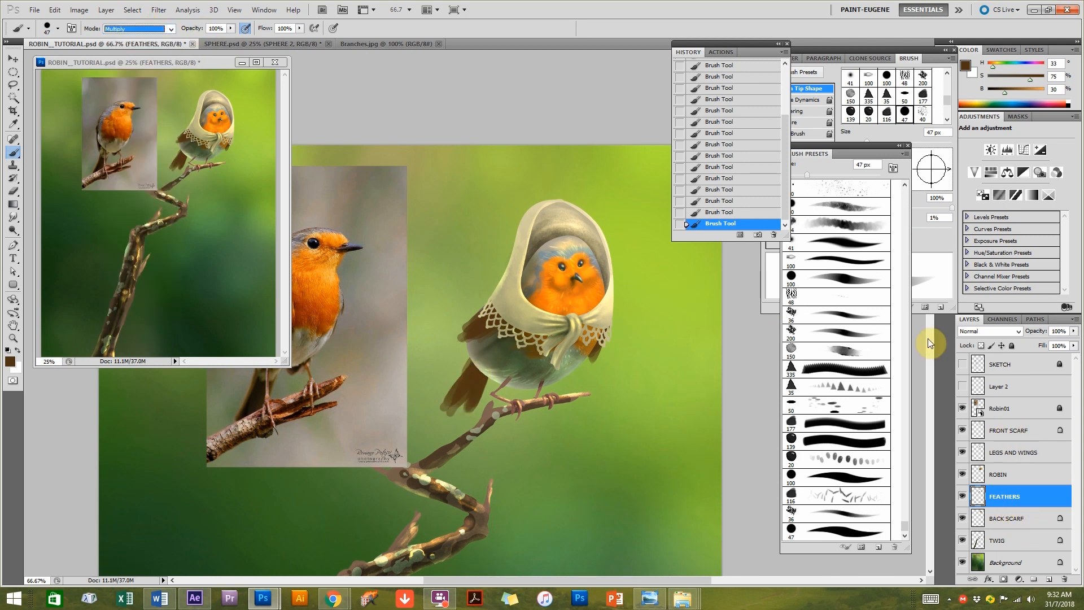
click(841, 206)
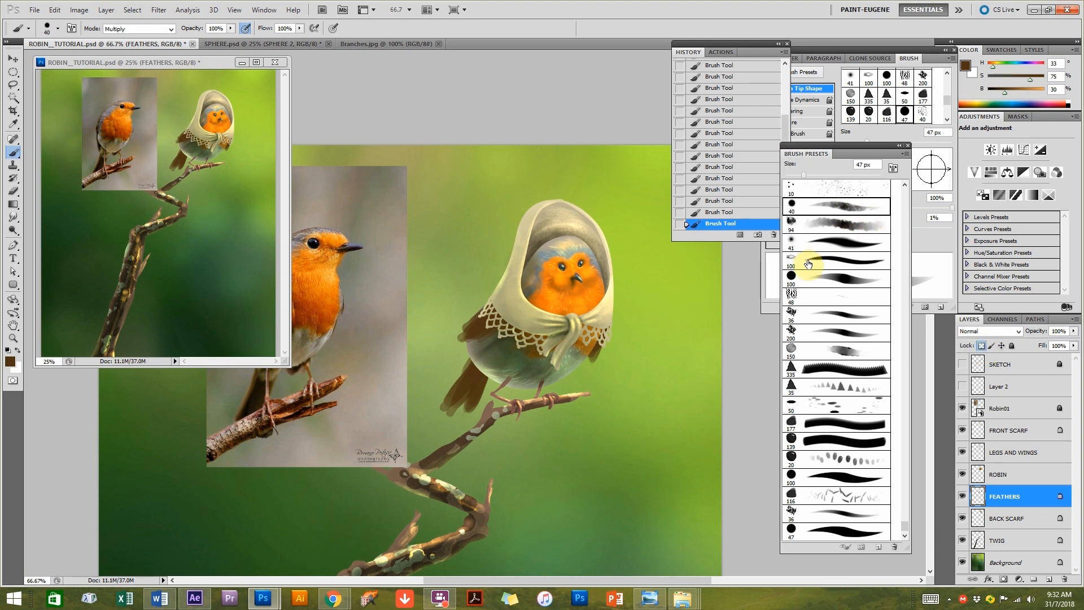
mouse_move(483, 370)
mouse_down()
mouse_move(456, 423)
mouse_move(487, 367)
mouse_move(464, 391)
mouse_up()
Brush warm Color Dodge highlights onto the tail feathers, and switch to the LEGS AND WINGS layer for the wing.
click(141, 28)
click(149, 157)
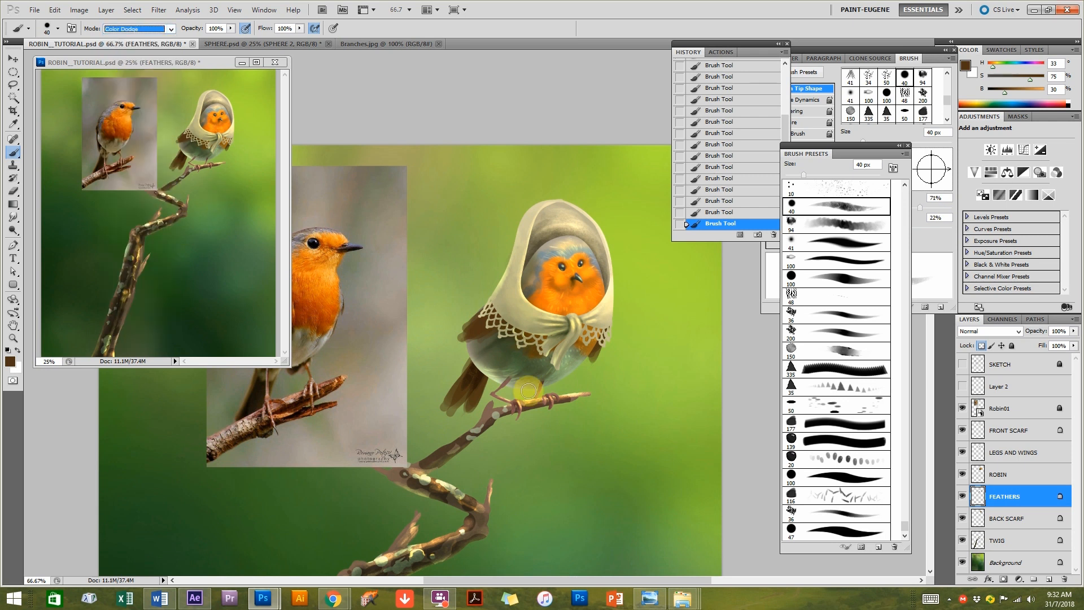
mouse_move(452, 405)
mouse_down()
mouse_move(470, 410)
mouse_move(517, 340)
mouse_move(439, 471)
mouse_move(488, 464)
mouse_up()
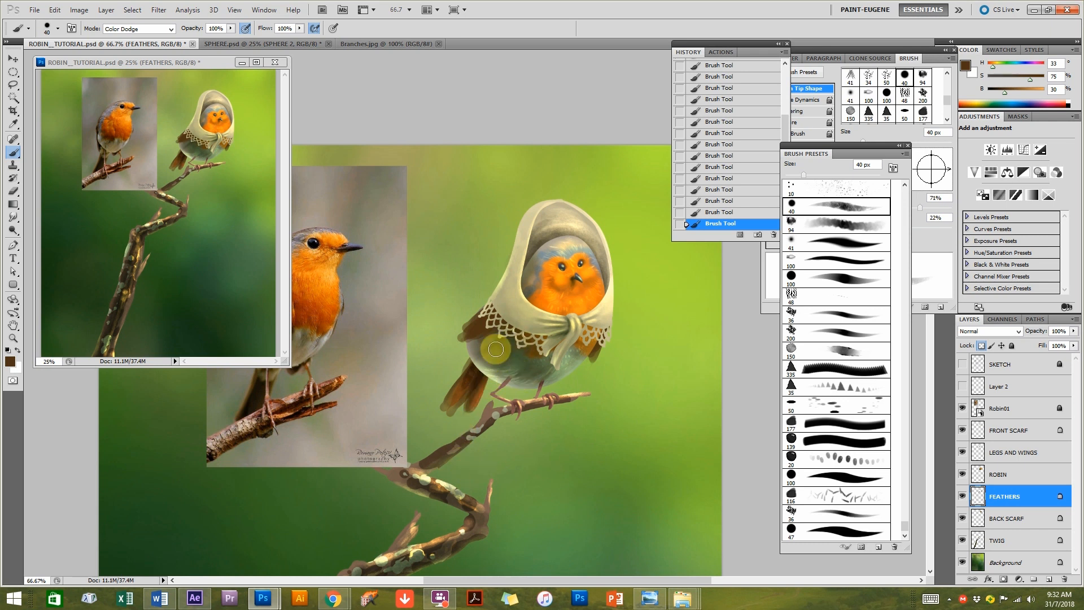
click(1010, 455)
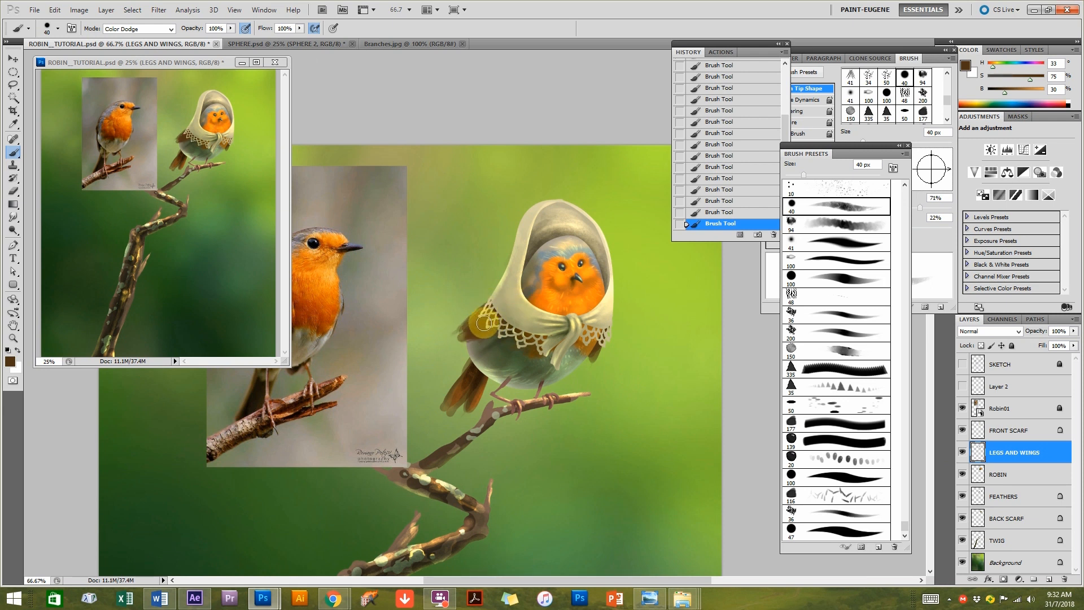
Unlock the Robin01 reference photo layer and delete it from the document.
alt+click(614, 361)
alt+click(614, 362)
key(ctrl+minus)
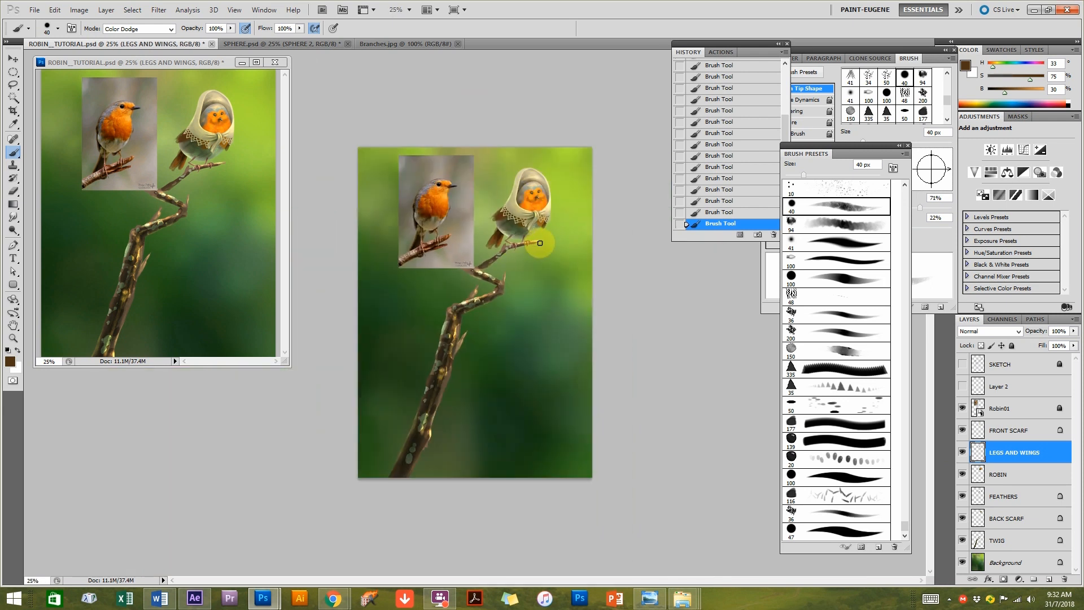
key(ctrl+plus)
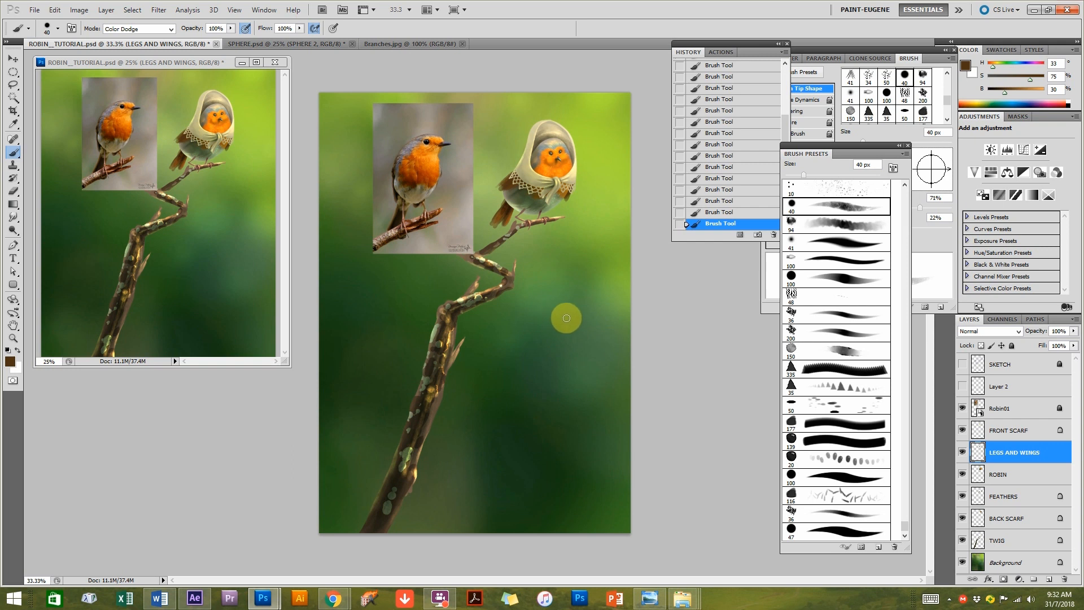
click(12, 58)
click(733, 322)
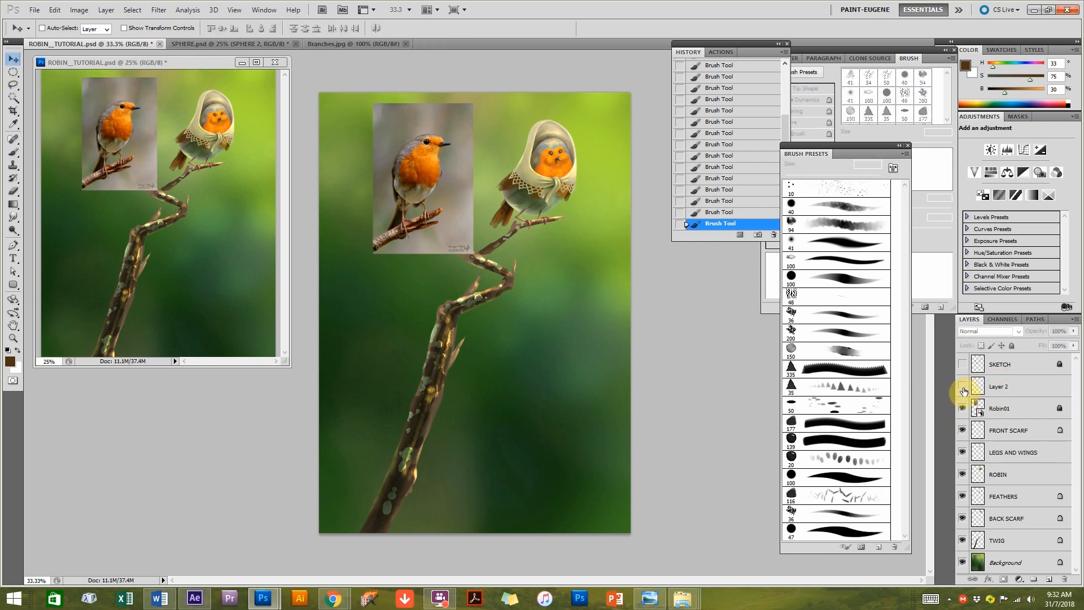
click(1012, 416)
click(962, 408)
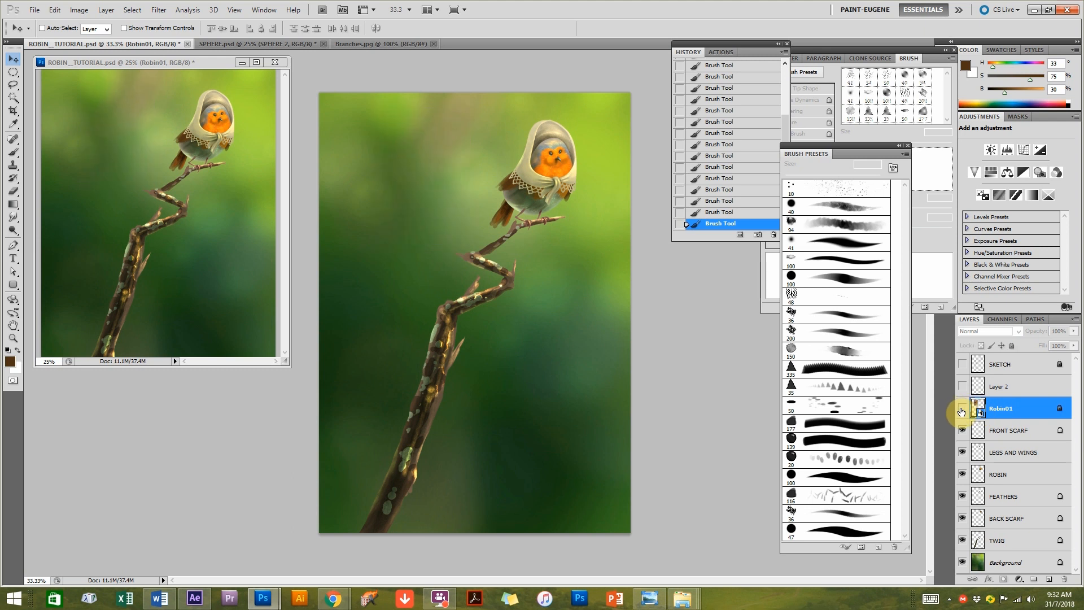
click(961, 408)
mouse_move(1017, 413)
mouse_down()
mouse_move(1063, 577)
mouse_move(1055, 549)
mouse_up()
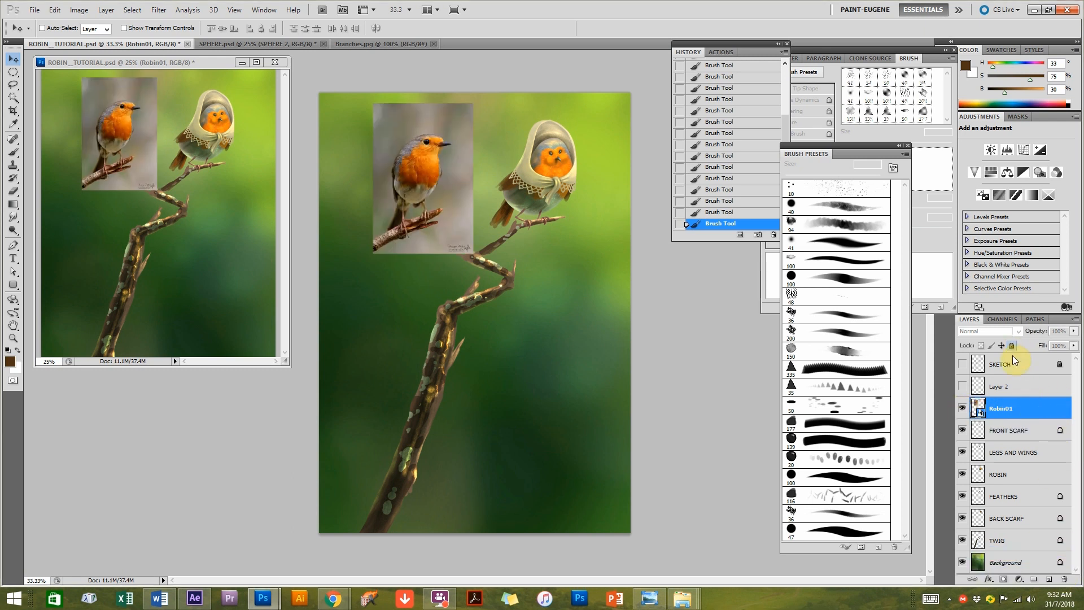
drag(1024, 409, 1064, 578)
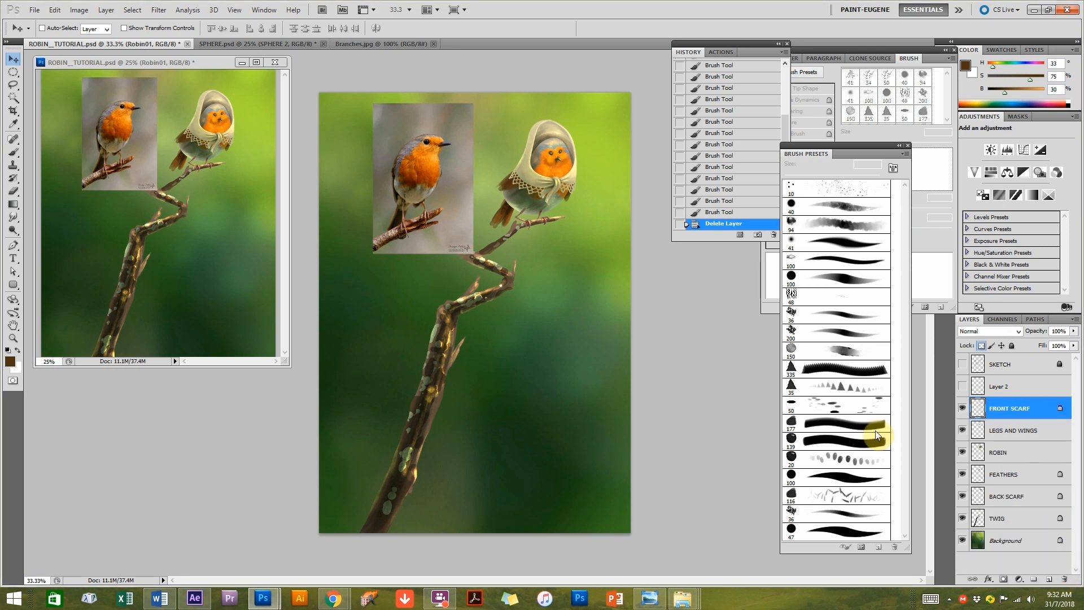
Choose the Smudge tool with the hard 47 px brush at 64% strength and activate the ROBIN layer.
key(ctrl+plus)
key(ctrl+plus)
drag(624, 62, 509, 259)
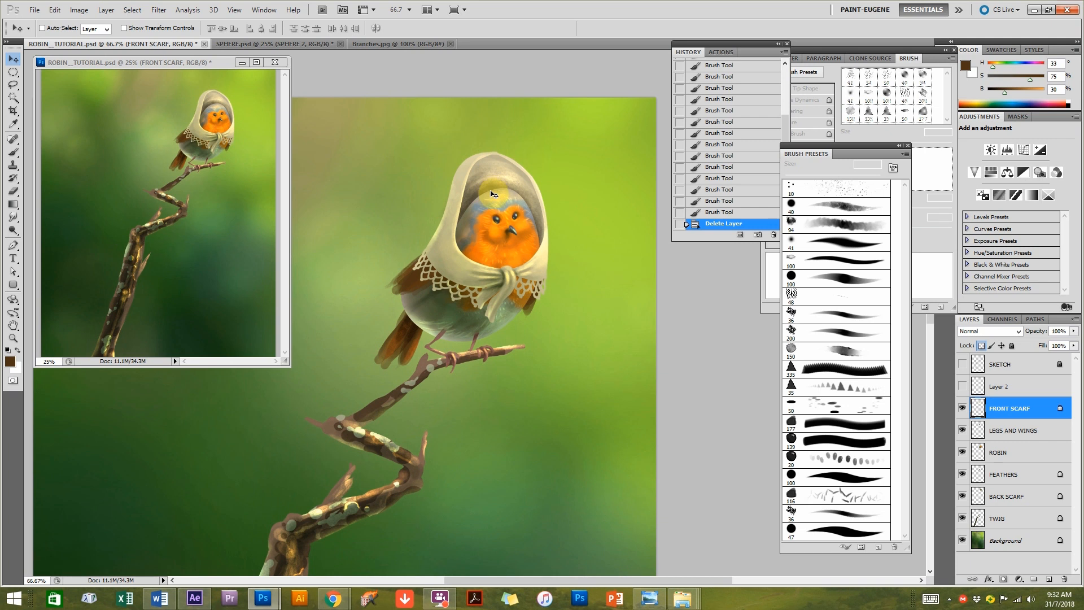
drag(489, 199, 530, 249)
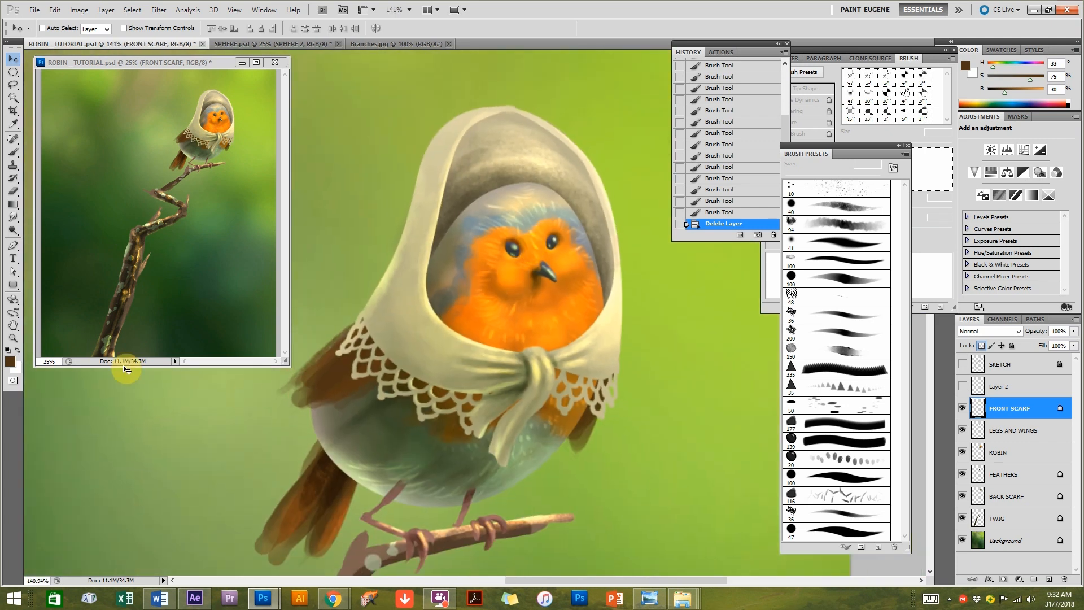
click(14, 219)
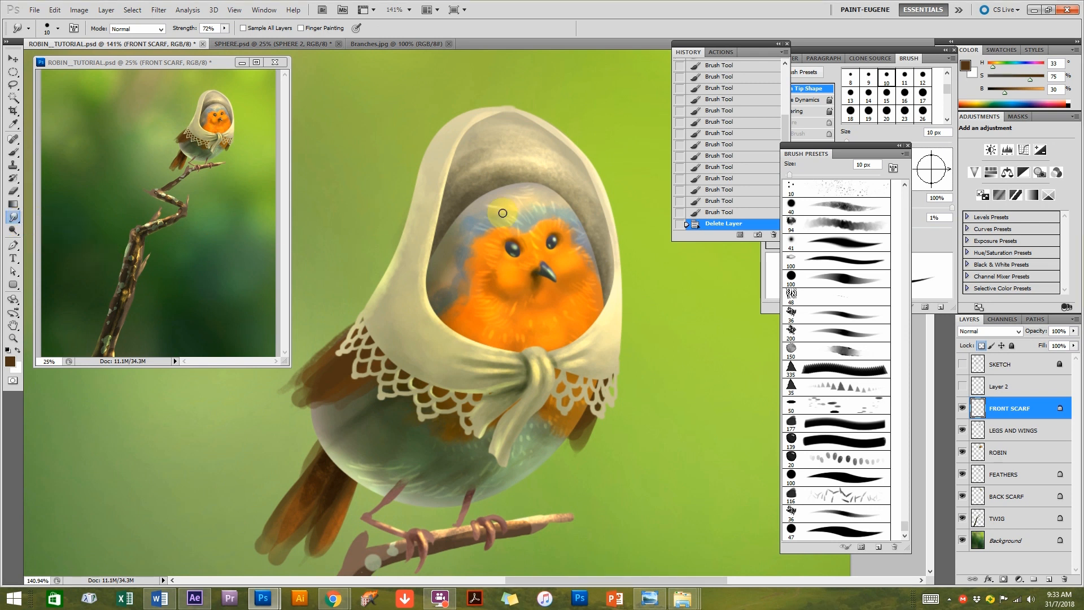
click(834, 530)
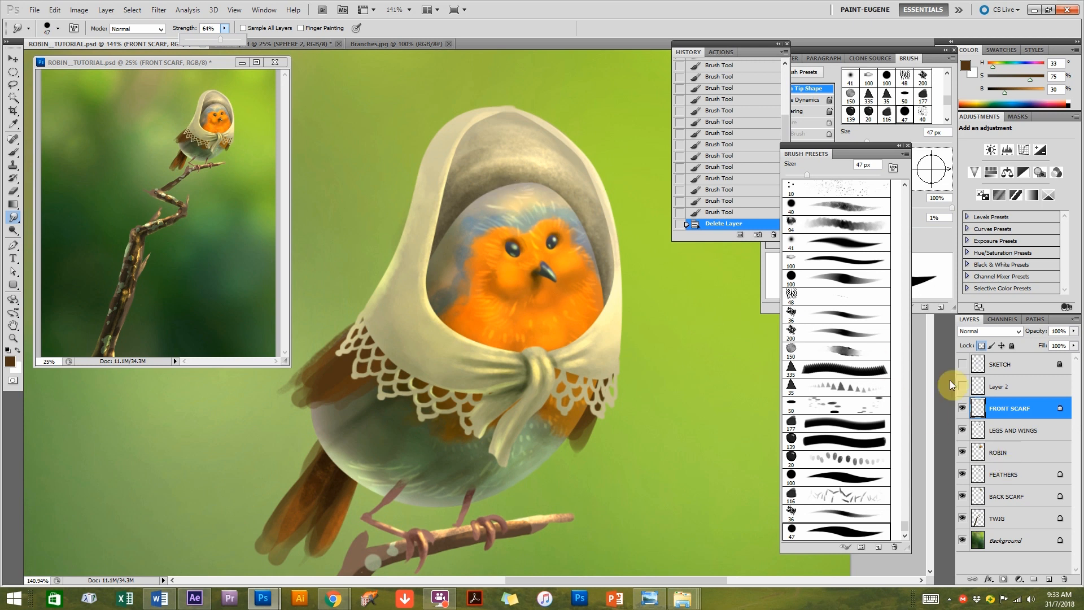
click(997, 458)
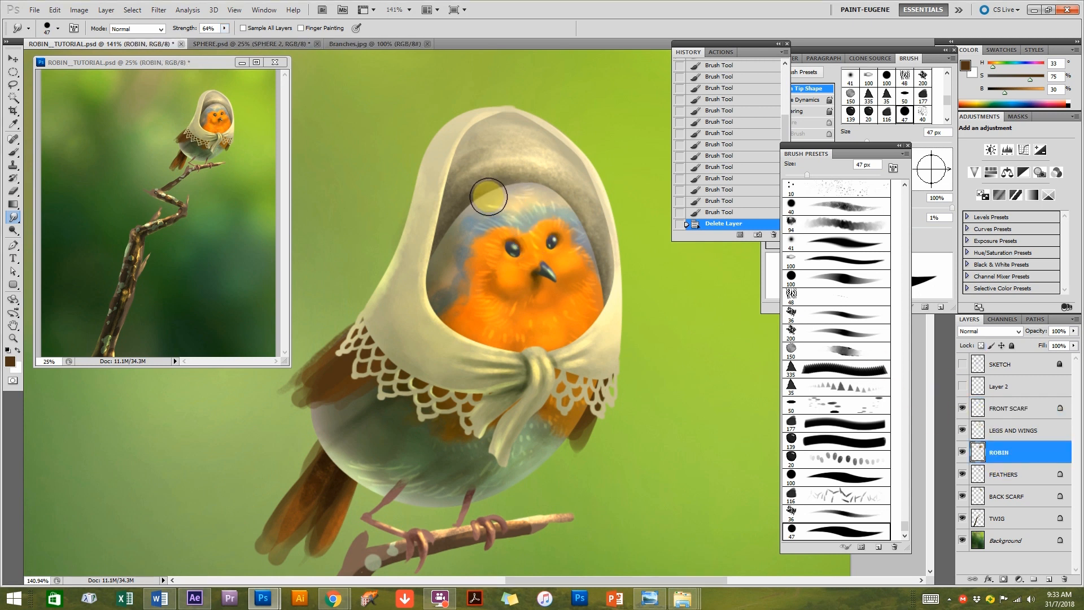
Reduce the smudge brush to 10 px and pull fine feather wisps outward along the robin's crown and face edge.
key(bracketleft)
key(bracketleft)
key(bracketleft)
key(bracketleft)
key(bracketleft)
key(bracketleft)
key(bracketleft)
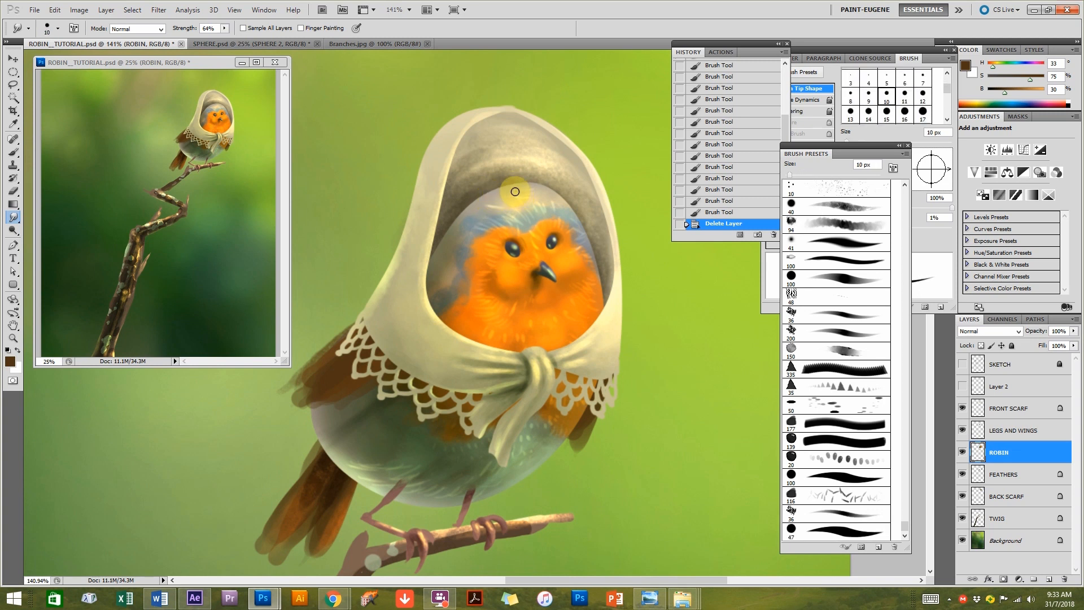
mouse_move(495, 190)
mouse_down()
mouse_move(534, 175)
mouse_move(502, 191)
mouse_move(520, 169)
mouse_move(511, 183)
mouse_move(540, 175)
mouse_move(517, 181)
mouse_up()
mouse_move(525, 183)
mouse_down()
mouse_move(550, 179)
mouse_move(526, 182)
mouse_up()
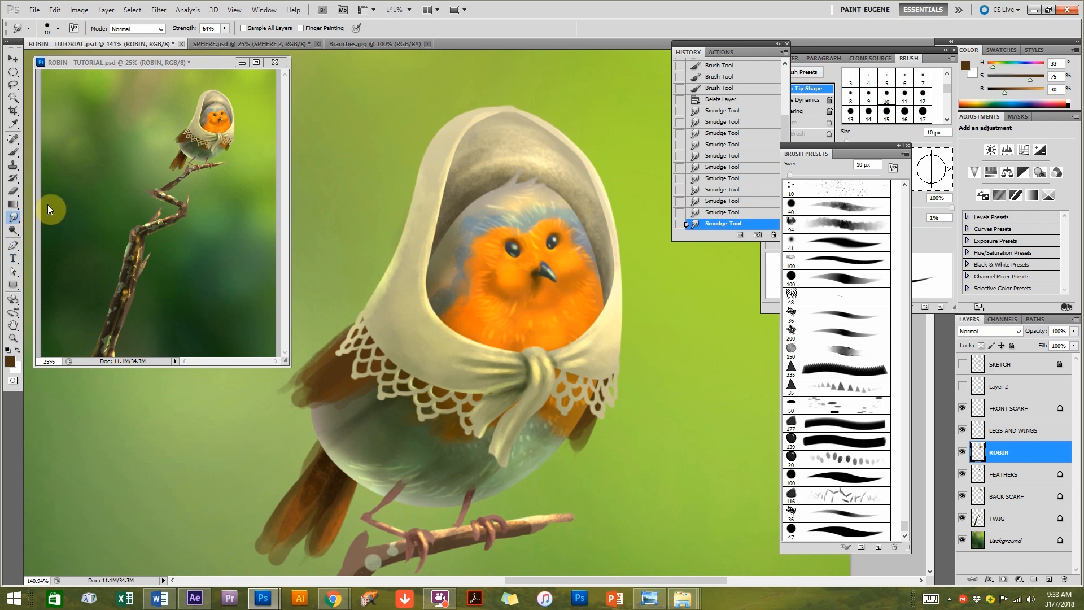
mouse_move(547, 185)
mouse_down()
mouse_move(508, 182)
mouse_move(518, 168)
mouse_move(474, 203)
mouse_move(507, 176)
mouse_move(566, 185)
mouse_move(562, 198)
mouse_move(511, 202)
mouse_move(422, 257)
mouse_move(576, 266)
mouse_move(564, 200)
mouse_move(537, 190)
mouse_up()
drag(588, 269, 603, 280)
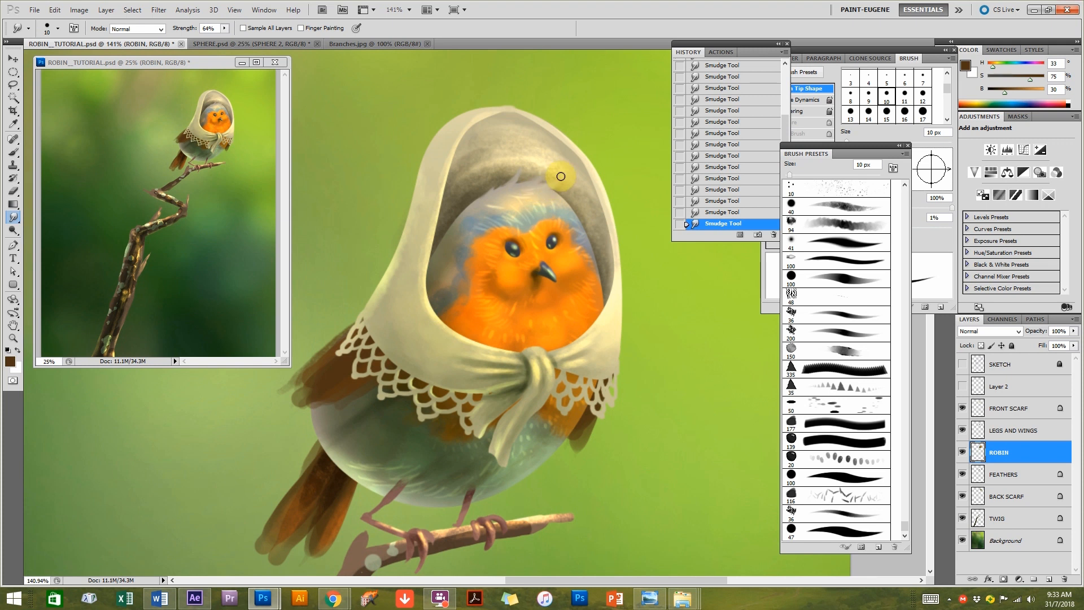
mouse_move(560, 179)
mouse_down()
mouse_move(509, 192)
mouse_move(555, 187)
mouse_move(525, 202)
mouse_move(571, 206)
mouse_up()
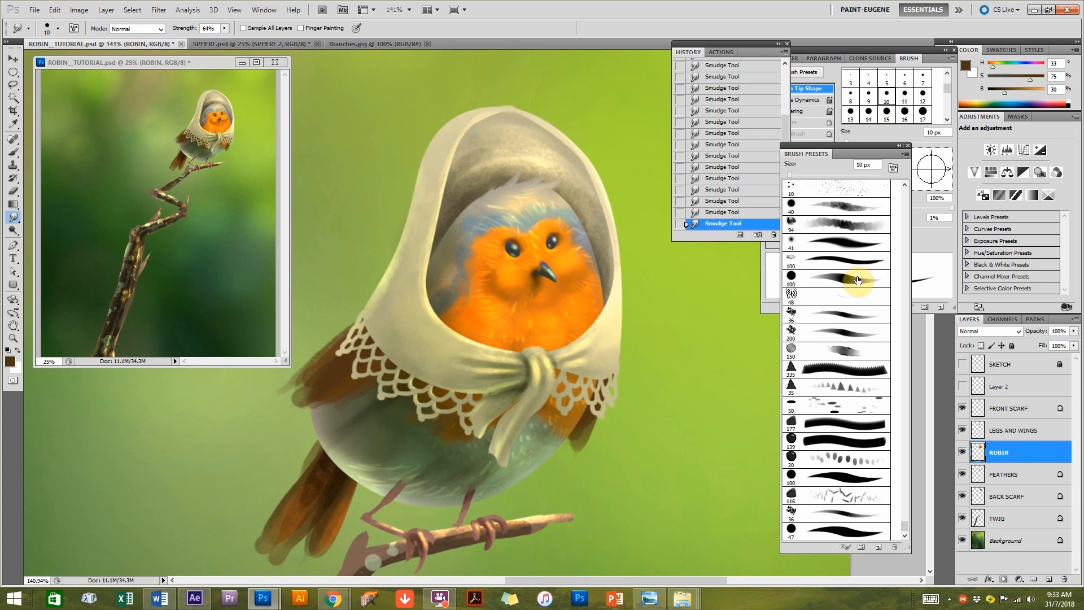
Pick the hard 47 px smudge brush again and reduce it to 10 px.
click(824, 530)
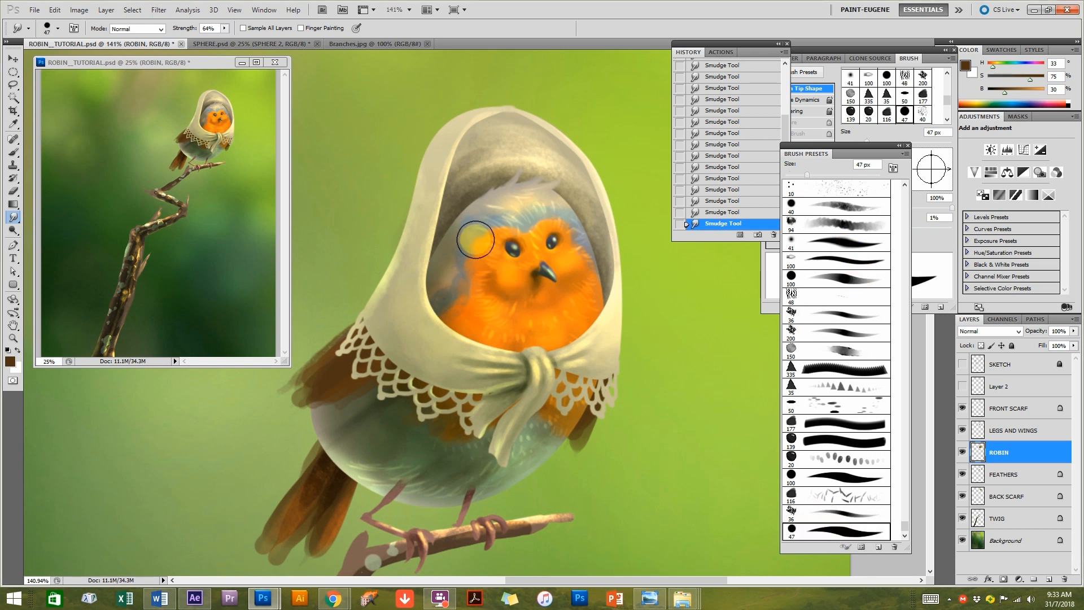
key(bracketleft)
key(bracketleft)
key(bracketleft)
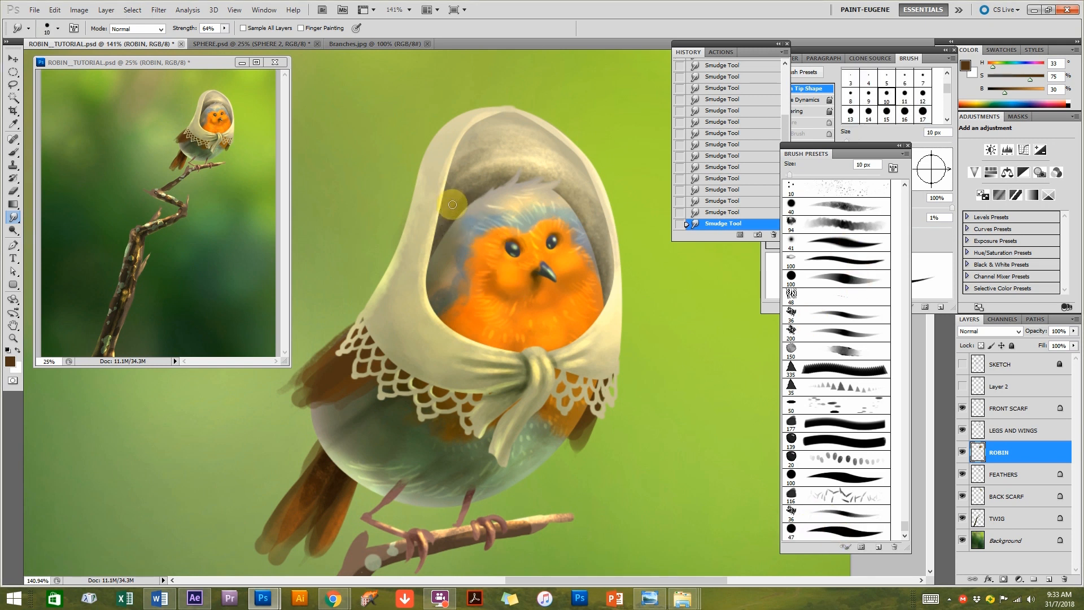
key(bracketleft)
click(135, 29)
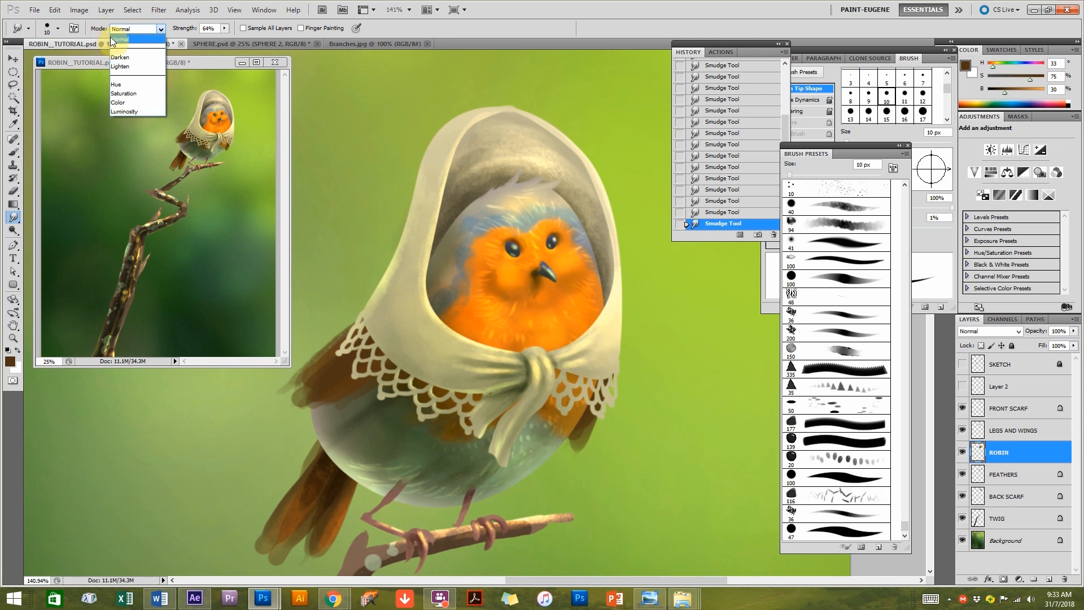
Sample light green from the background for the Color Dodge brush, reduce it to 10 px and try highlights on the crown feathers.
click(13, 152)
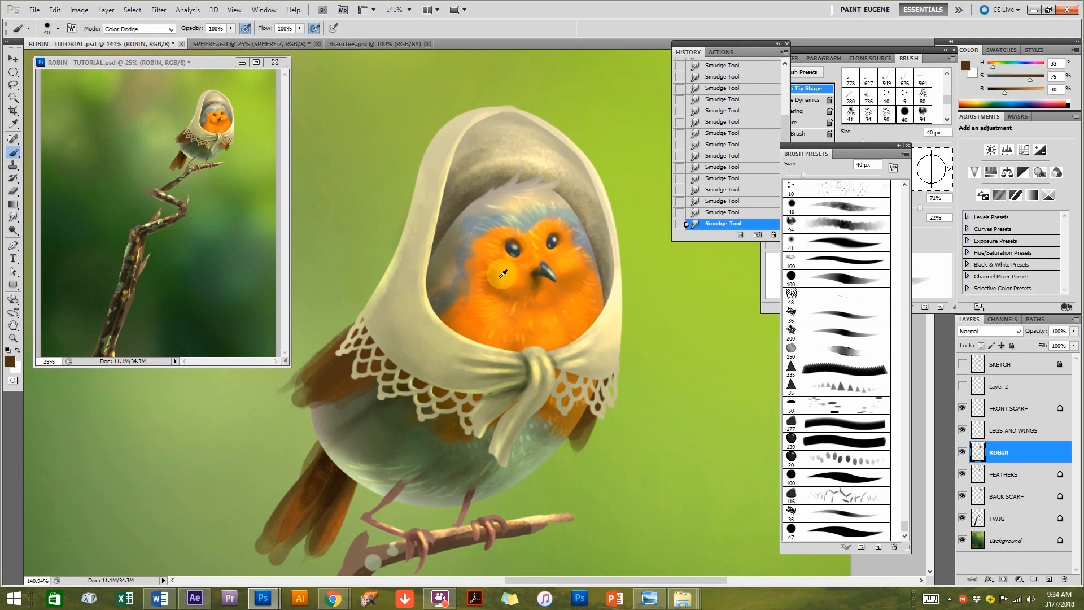
alt+click(620, 94)
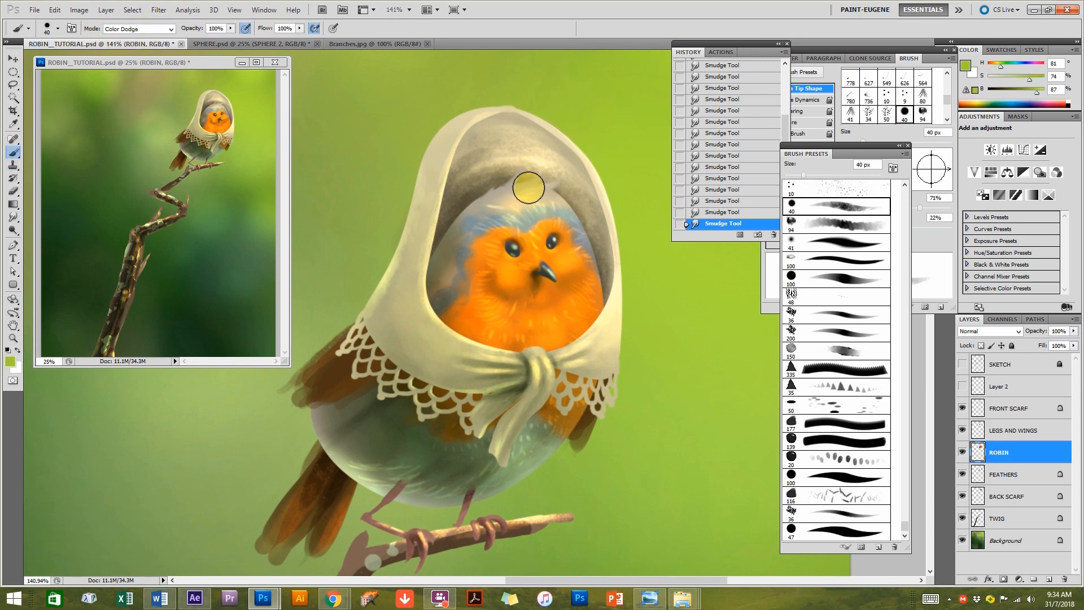
key(bracketleft)
key(bracketleft)
key(bracketleft)
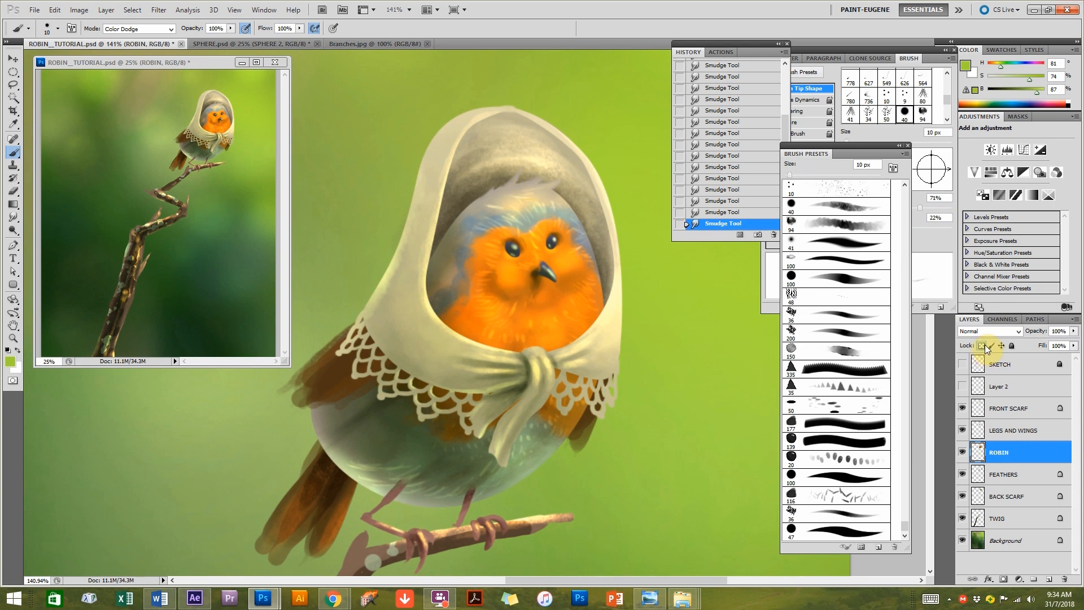
drag(544, 177, 560, 180)
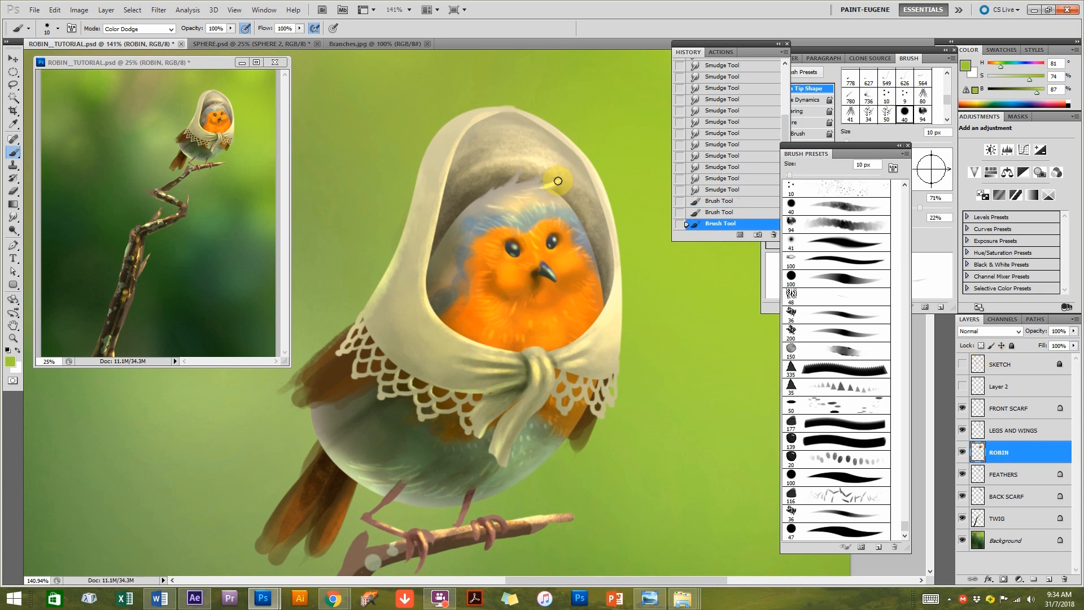
Undo the crown highlight strokes and brush the feather highlights with opacity lowered to 63%.
key(ctrl+alt+z)
key(ctrl+alt+z)
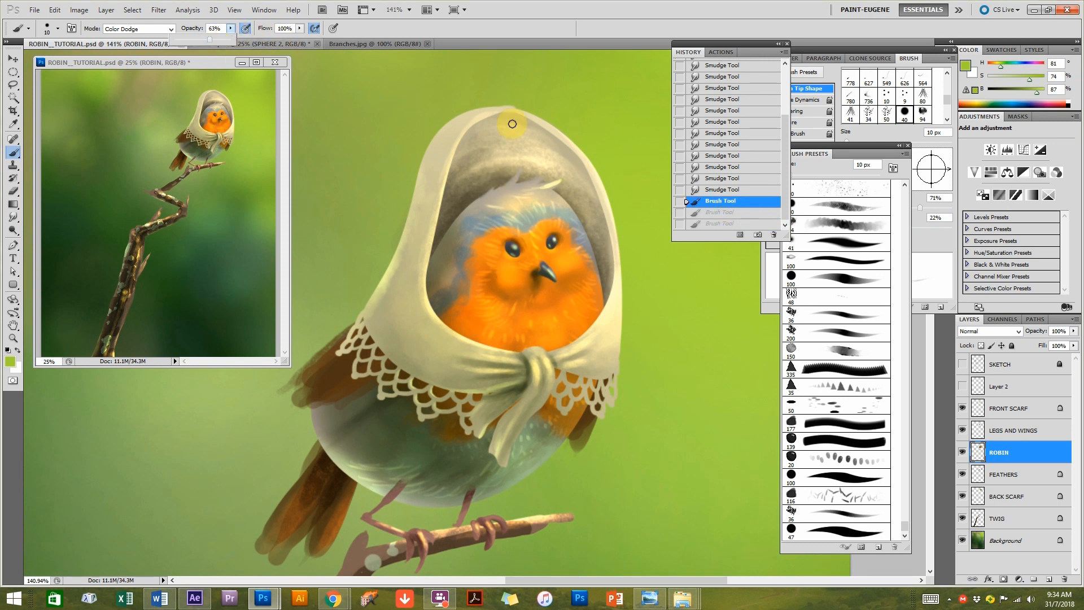
key(ctrl+alt+z)
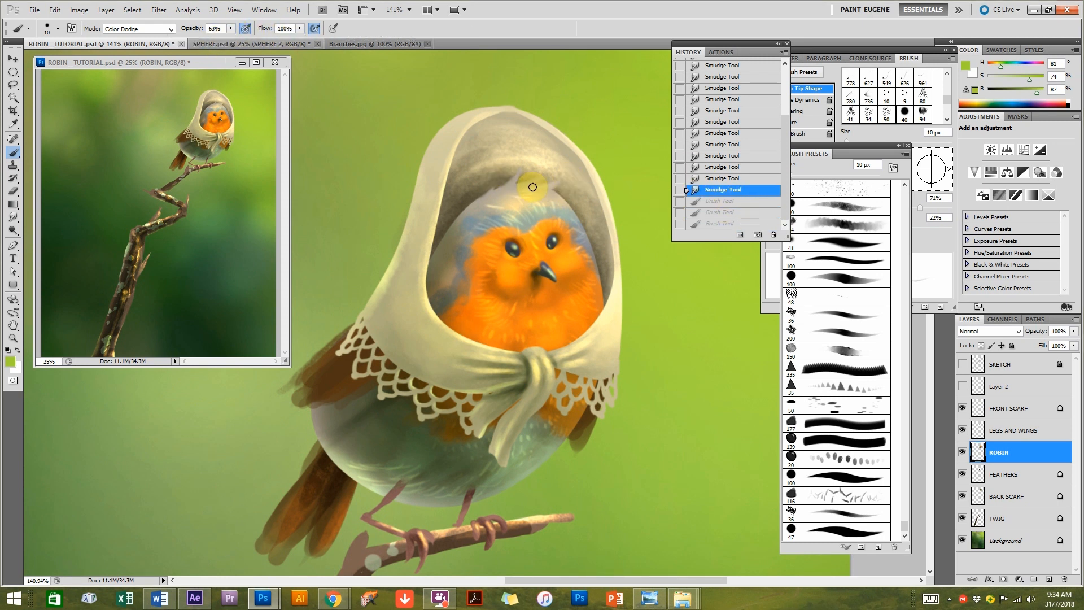
key(ctrl+shift+z)
key(ctrl+shift+z)
key(ctrl+shift+z)
mouse_move(539, 174)
mouse_down()
mouse_move(520, 164)
mouse_move(515, 182)
mouse_move(559, 188)
mouse_up()
Close the extra window of the robin document and preview the whole painting in full-screen mode.
scroll(548, 239, down, 3)
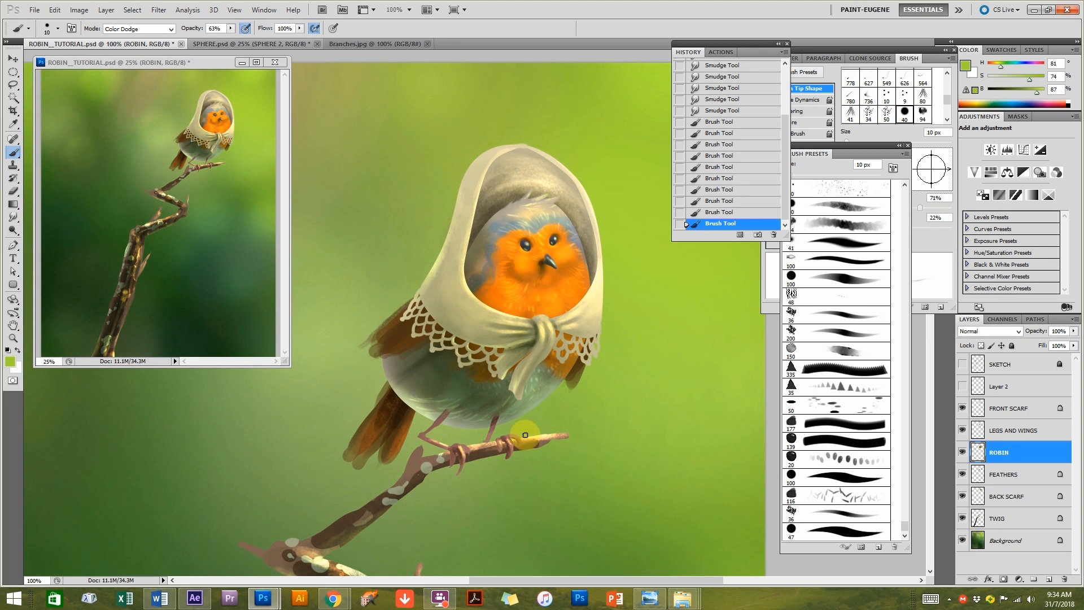
alt+click(500, 400)
alt+click(472, 417)
mouse_move(471, 423)
mouse_down()
mouse_move(558, 248)
mouse_move(554, 257)
mouse_up()
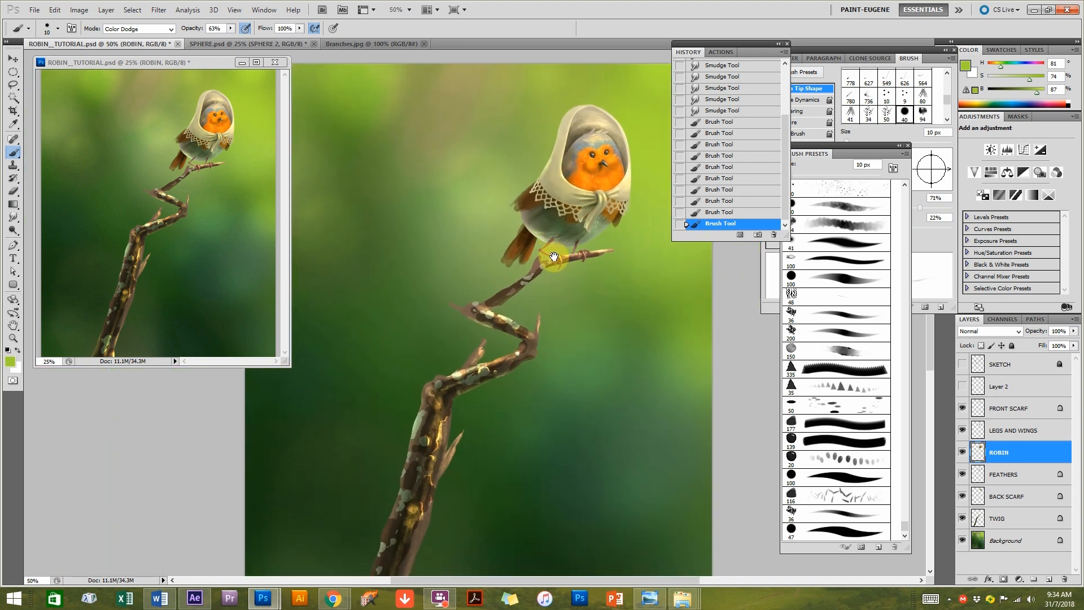
click(274, 62)
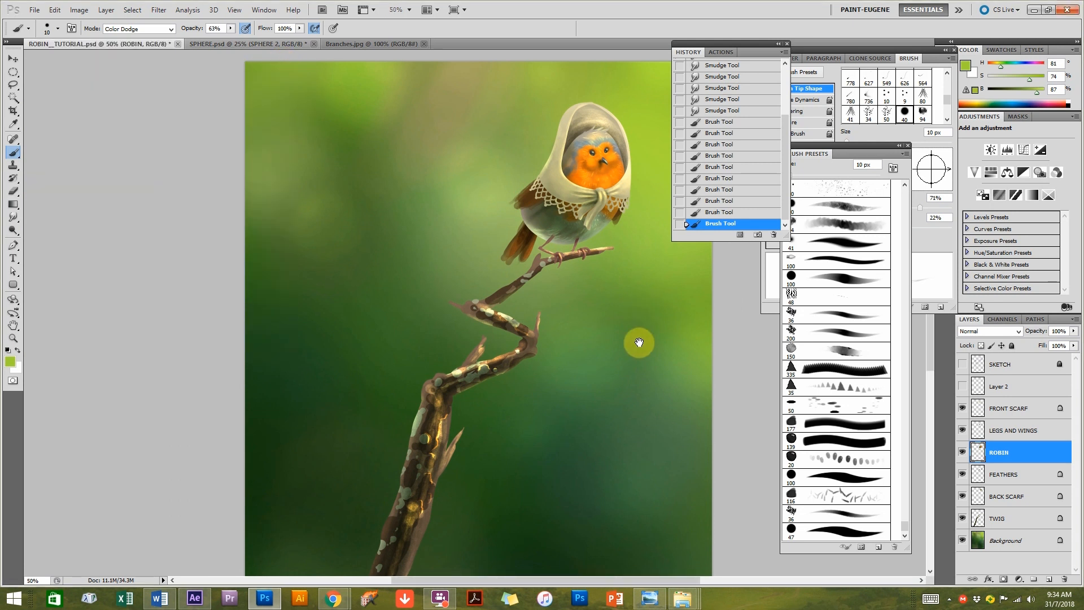
key(f)
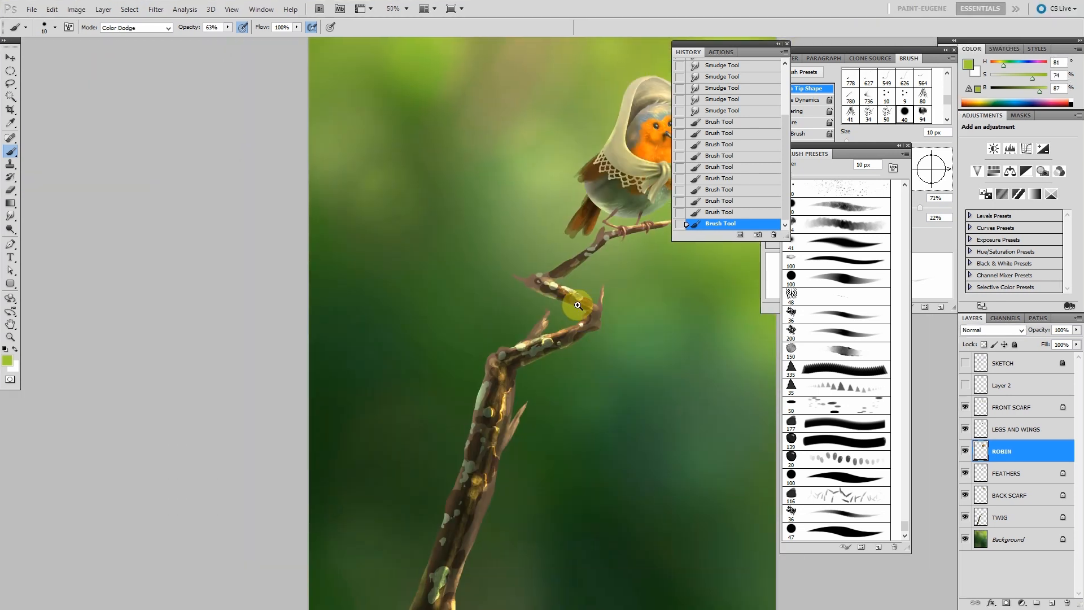
key(f)
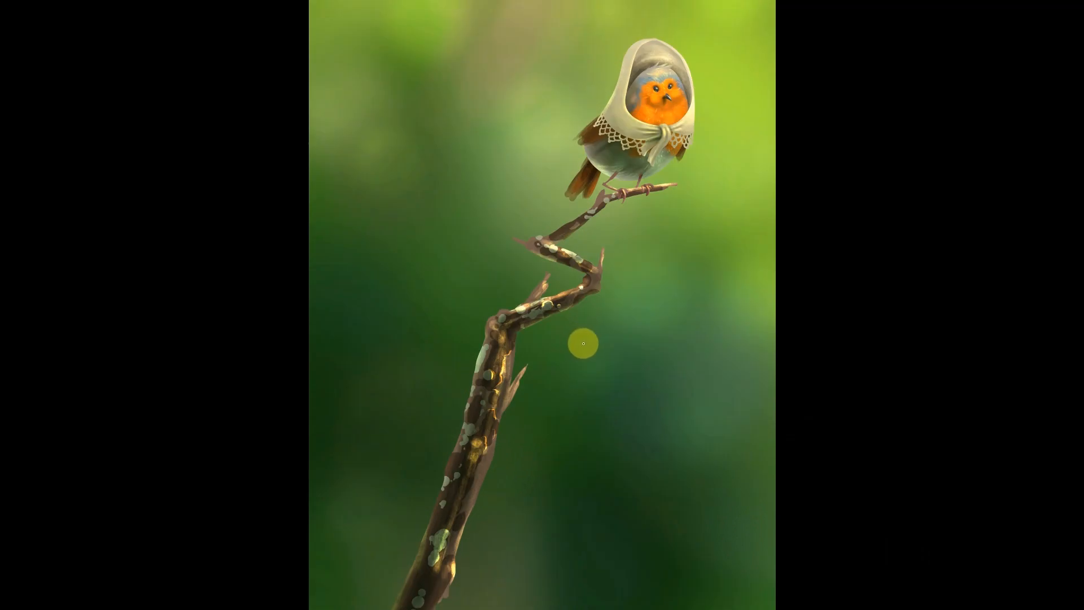
key(f)
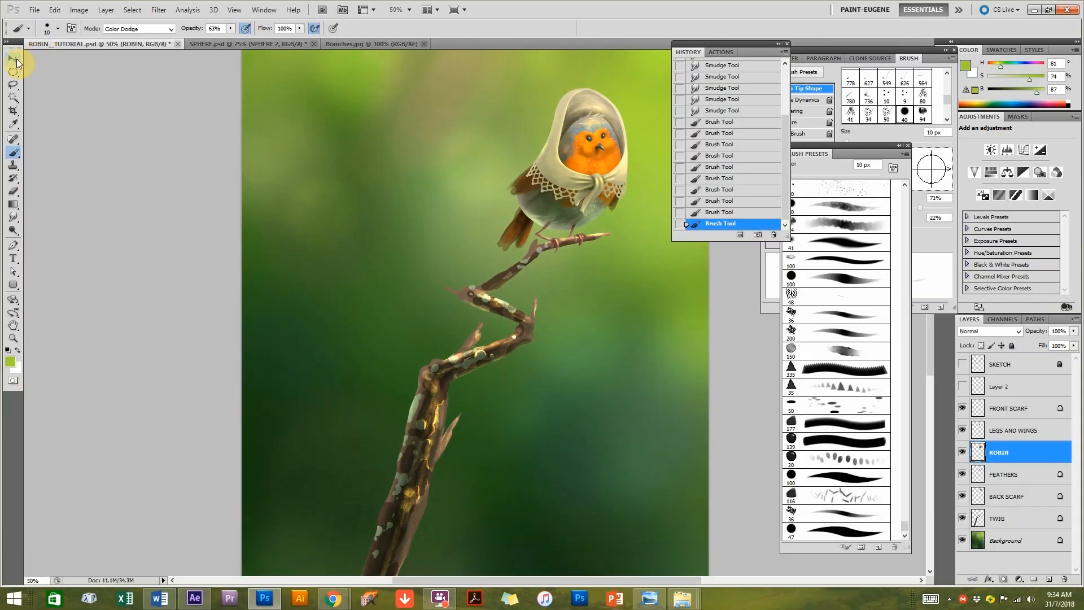
Choose the Move tool and open the ROBINFINAL__TUTORIAL.psd document with the kingfisher.
click(13, 59)
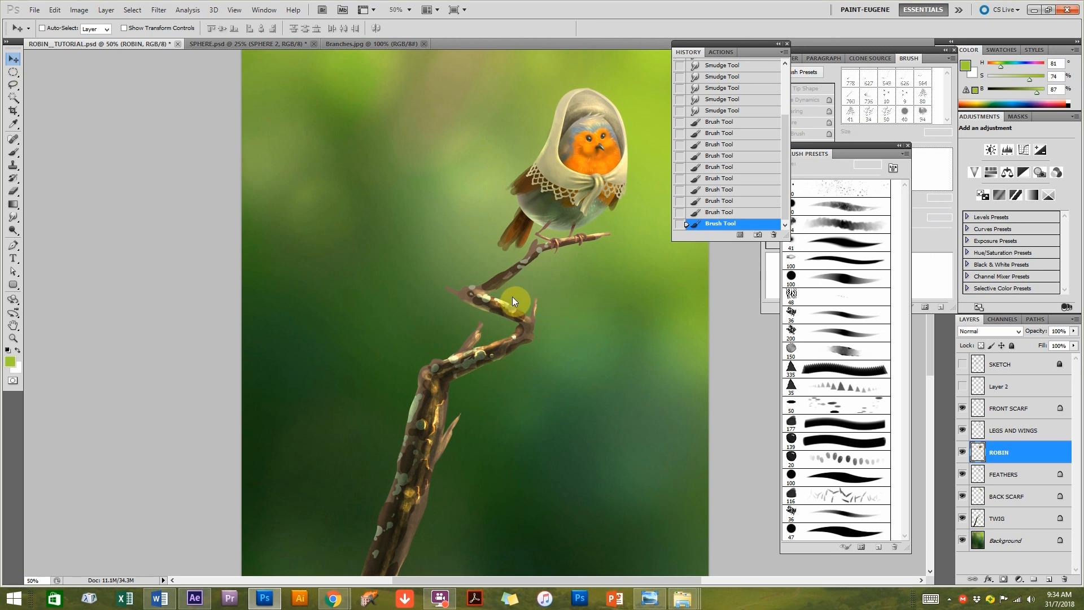
key(ctrl+o)
drag(703, 137, 705, 171)
click(534, 135)
click(662, 298)
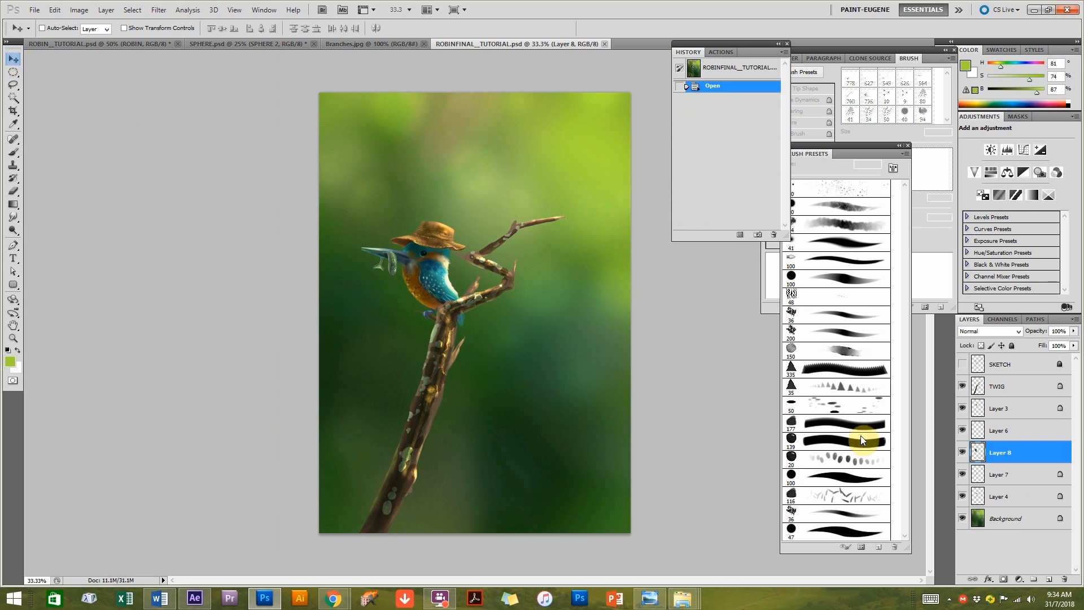
Merge the kingfisher's layers, from Layer 4 up to Layer 3, into a single layer.
drag(489, 276, 419, 204)
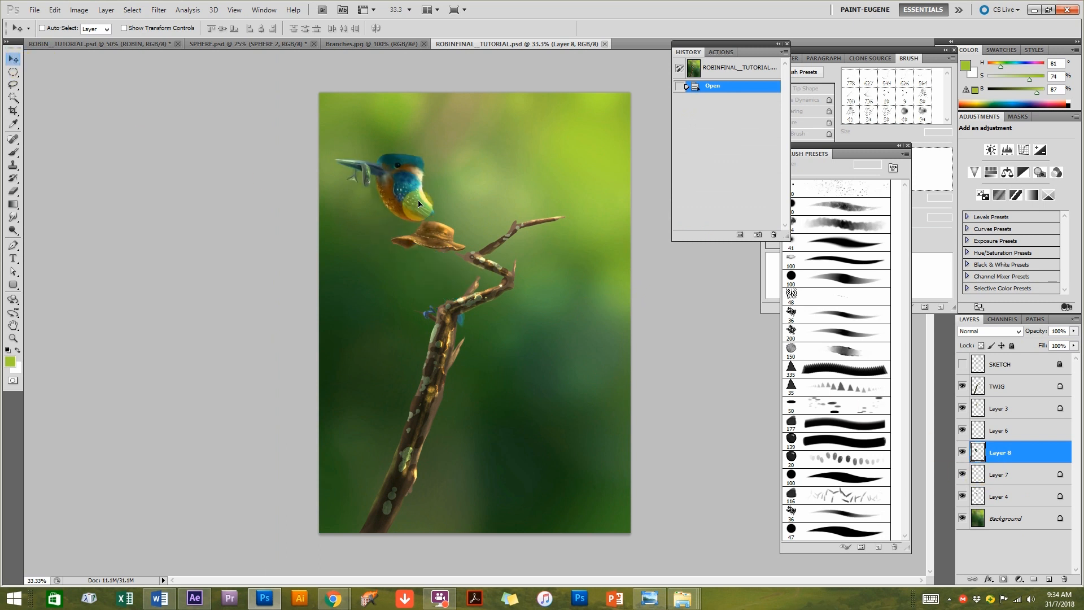
key(ctrl+z)
click(1000, 496)
shift+click(1004, 417)
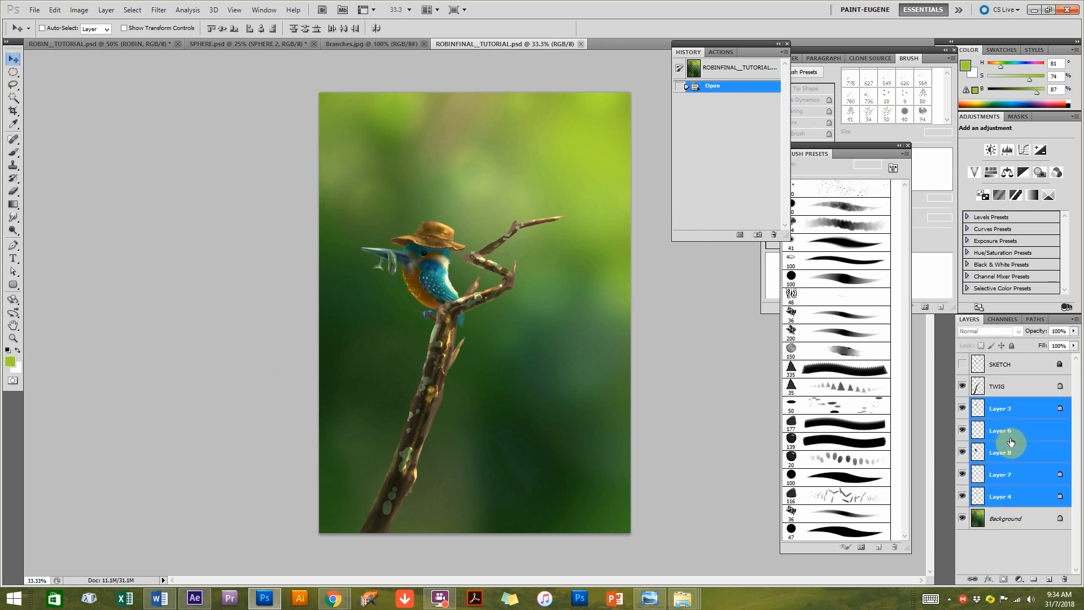
key(ctrl+e)
Bring the merged kingfisher into the robin document, order its layer beneath TWIG and position the bird on the thick branch.
drag(456, 287, 439, 314)
drag(1008, 457, 1045, 532)
drag(450, 330, 425, 350)
drag(1035, 518, 1035, 540)
drag(445, 366, 453, 347)
Preview the combined robin and kingfisher picture in full-screen mode, moving the History panel off the artwork.
alt+click(453, 348)
alt+click(453, 347)
alt+click(454, 347)
ctrl+click(482, 292)
ctrl+click(484, 293)
key(f)
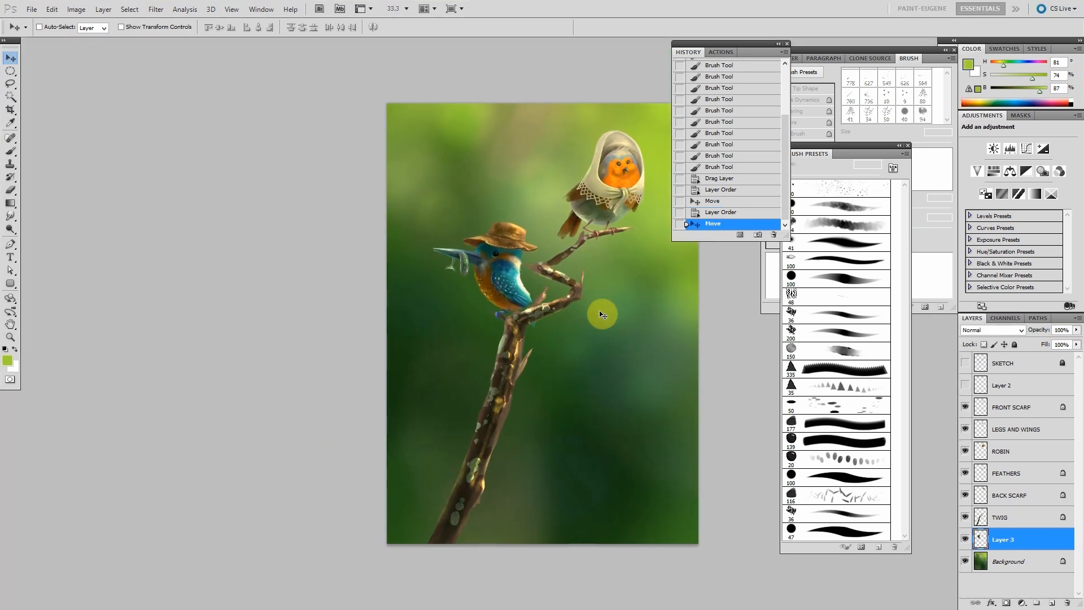
drag(716, 42, 800, 54)
key(f)
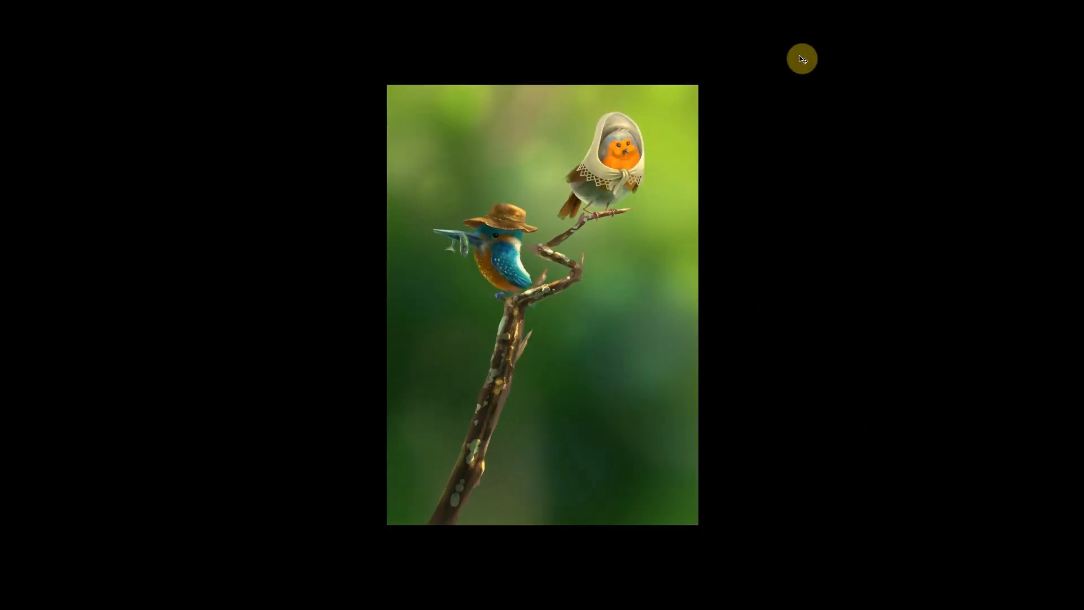
ctrl+click(598, 329)
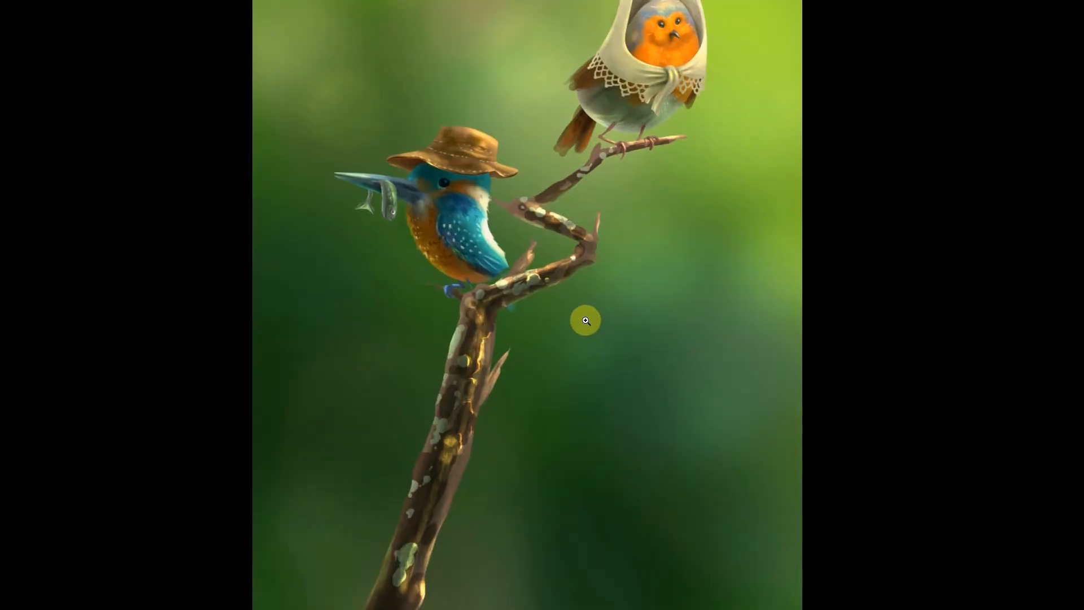
alt+click(584, 320)
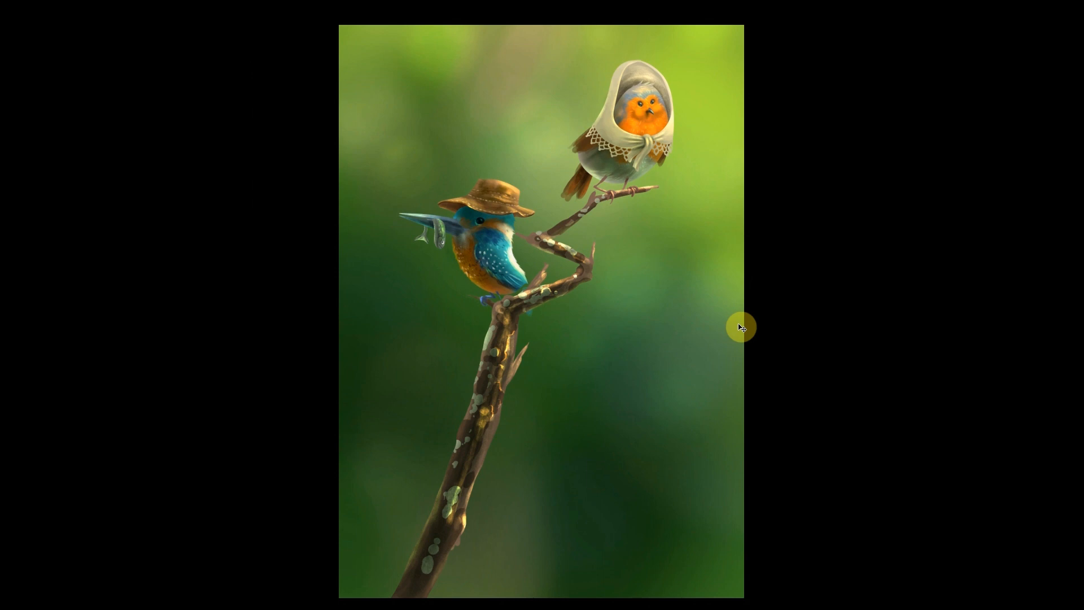